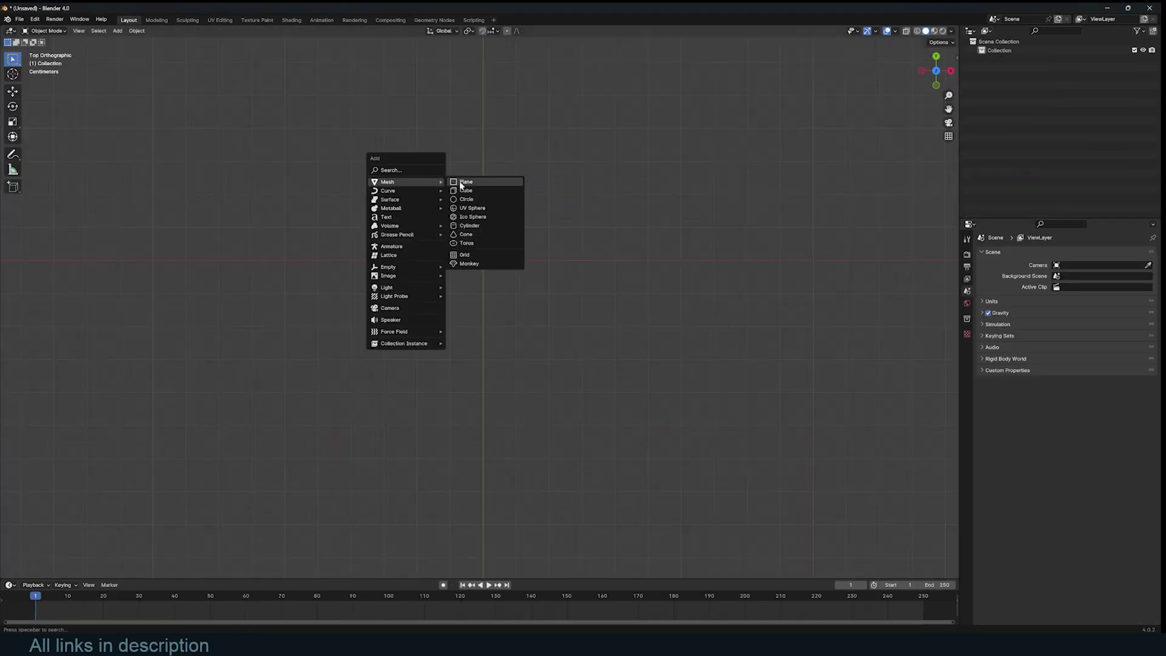
- Add a cube scaled to about 0.015 × 0.034 × 0.011 in X, Y and Z, and apply its scale
{"action": "left_click", "coordinate": [460, 192]}
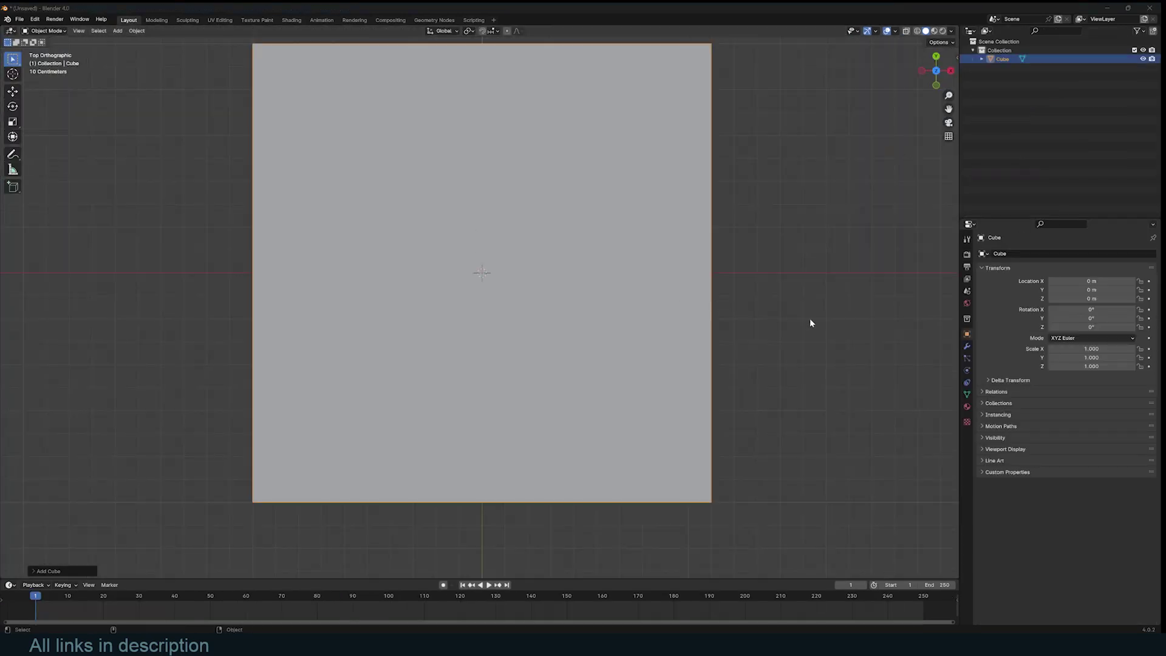
{"action": "key", "text": "s"}
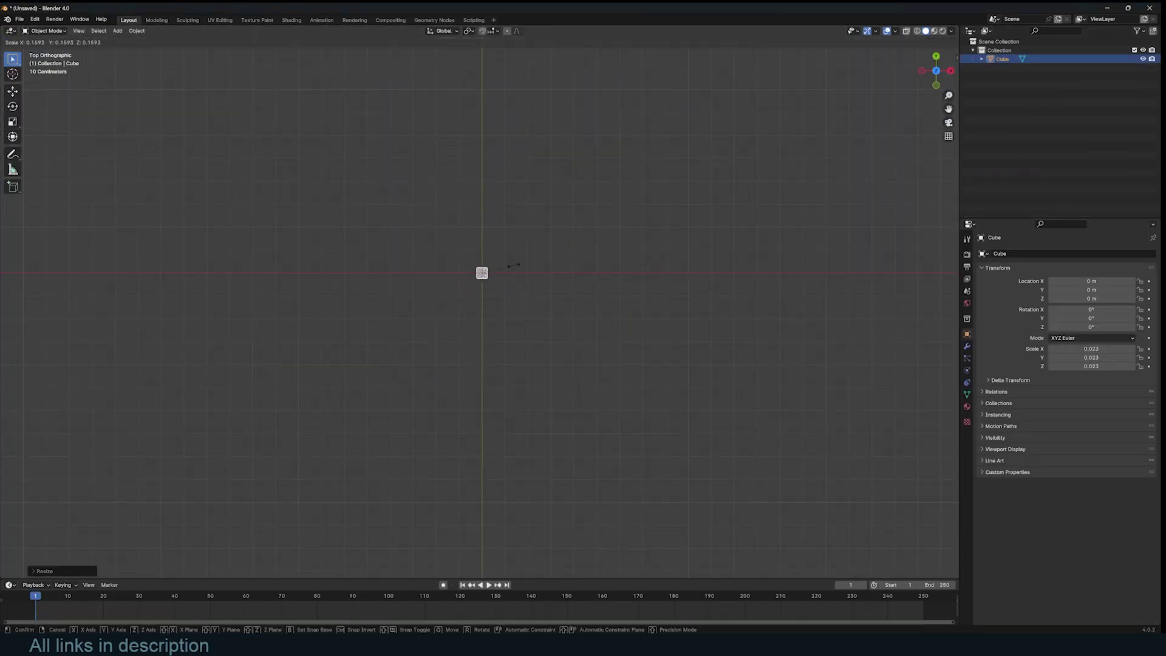
{"action": "key", "text": "y"}
{"action": "left_click", "coordinate": [573, 234]}
{"action": "key", "text": "ctrl+a"}
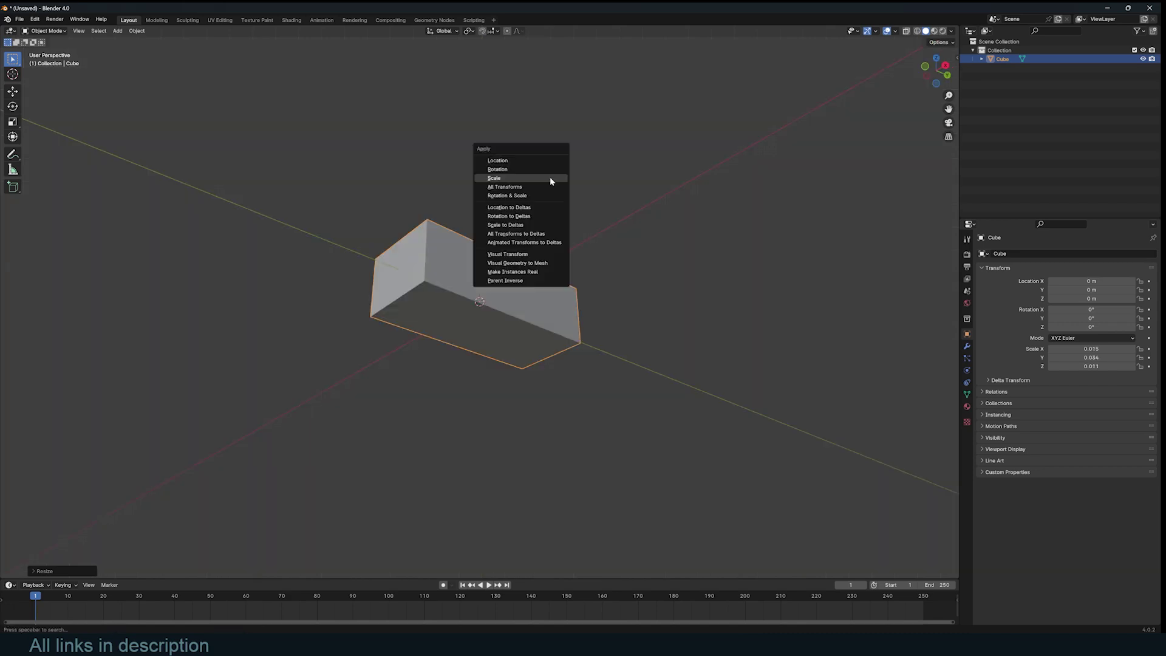
{"action": "left_click", "coordinate": [550, 178]}
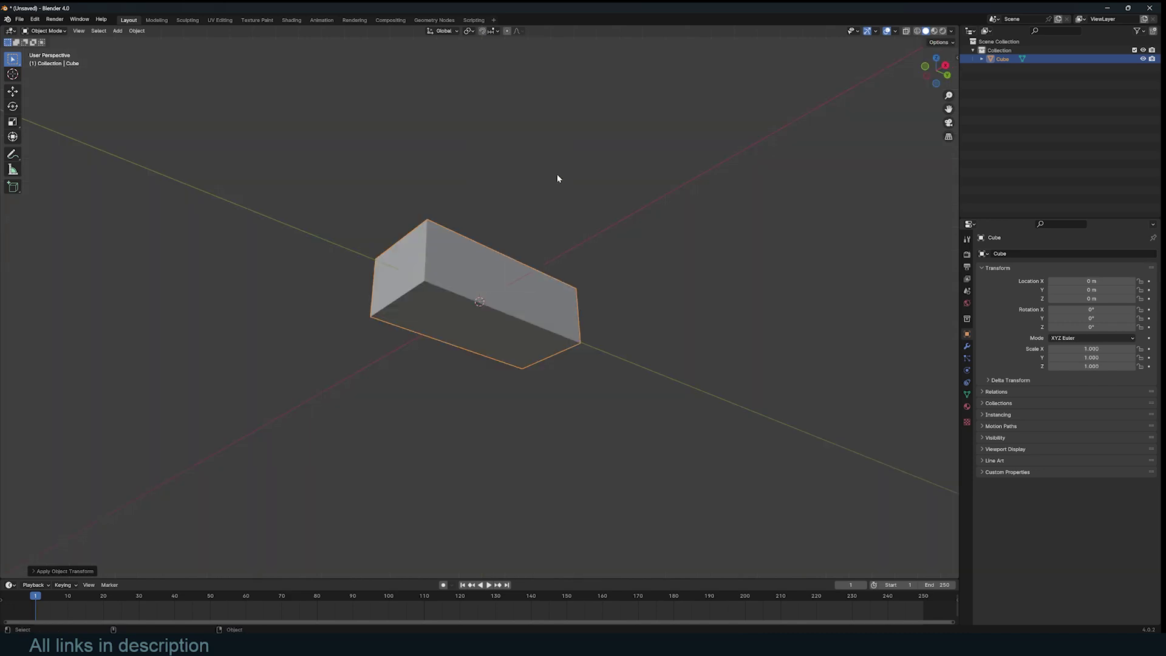
- Bevel all edges of the brick's mesh with a narrow chamfer
{"action": "key", "text": "KP_7"}
{"action": "scroll", "coordinate": [544, 180], "scroll_direction": "up", "scroll_amount": 4}
{"action": "middle_click_drag", "start_coordinate": [638, 280], "coordinate": [559, 188]}
{"action": "scroll", "coordinate": [562, 273], "scroll_direction": "up", "scroll_amount": 2}
{"action": "key", "text": "Tab"}
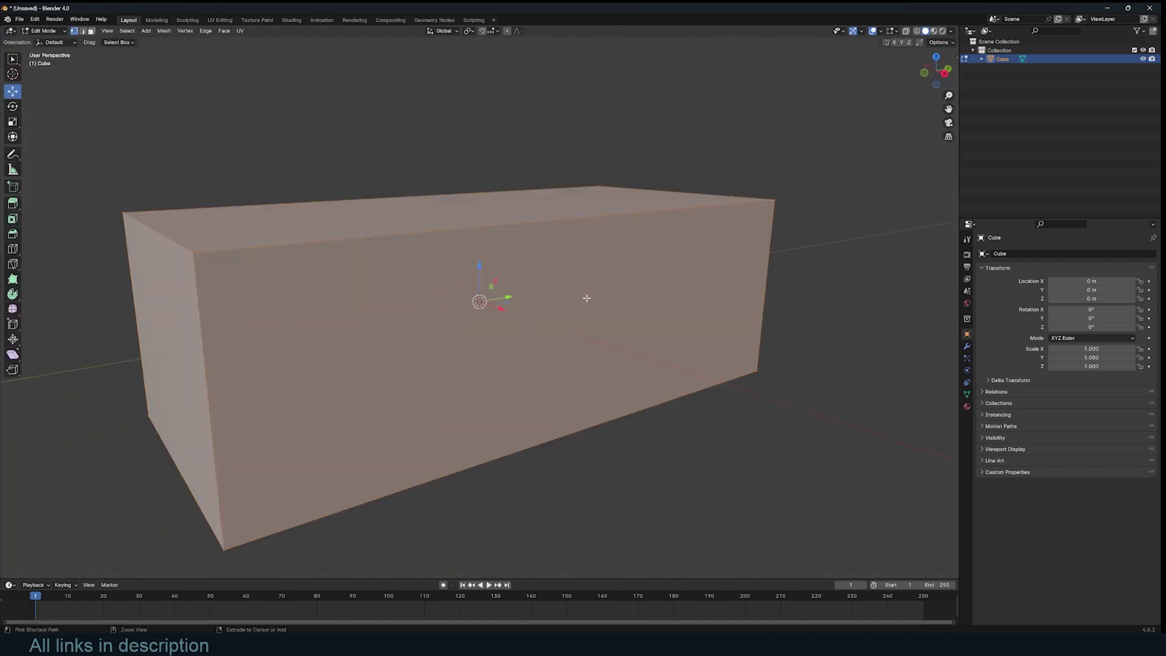
{"action": "key", "text": "ctrl+b"}
{"action": "left_click", "coordinate": [601, 313]}
{"action": "key", "text": "Tab"}
- Rotate the beveled brick 45° clockwise in the top view
{"action": "key", "text": "KP_7"}
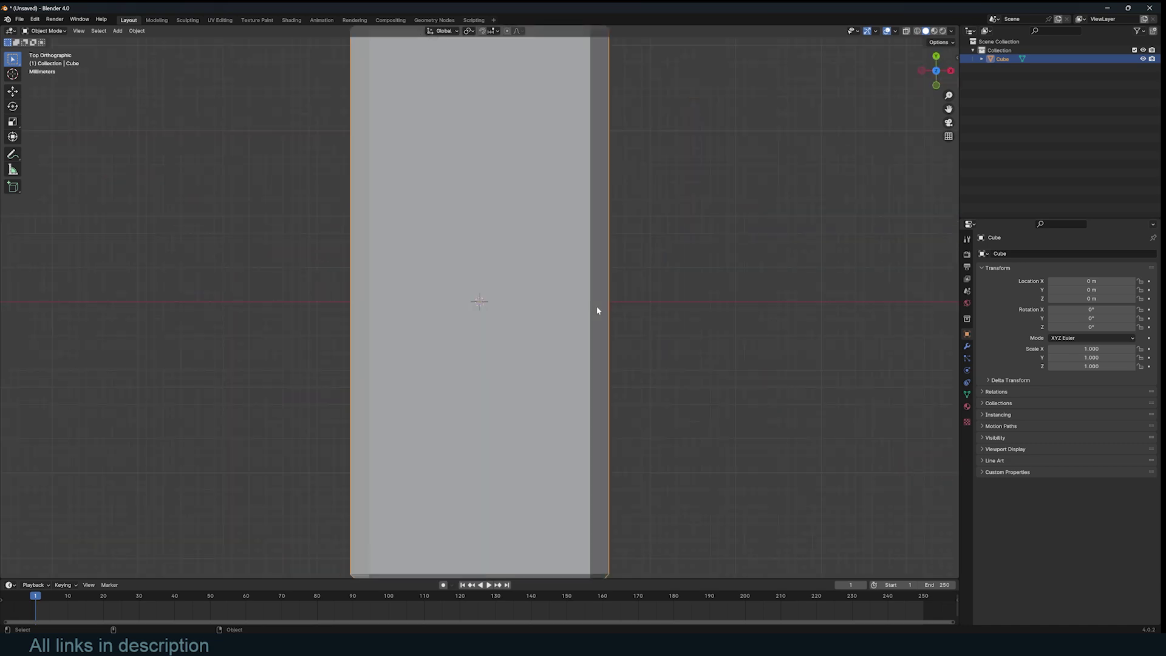
{"action": "scroll", "coordinate": [632, 257], "scroll_direction": "down", "scroll_amount": 4}
{"action": "type", "text": "r"}
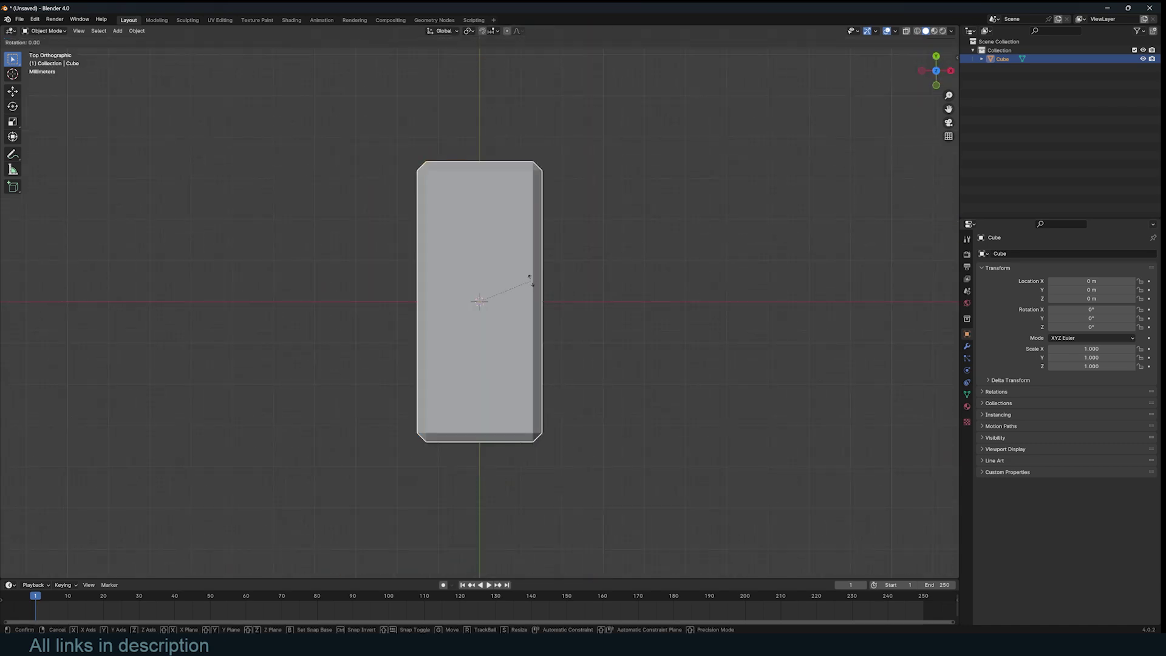
{"action": "type", "text": "45"}
{"action": "key", "text": "Return"}
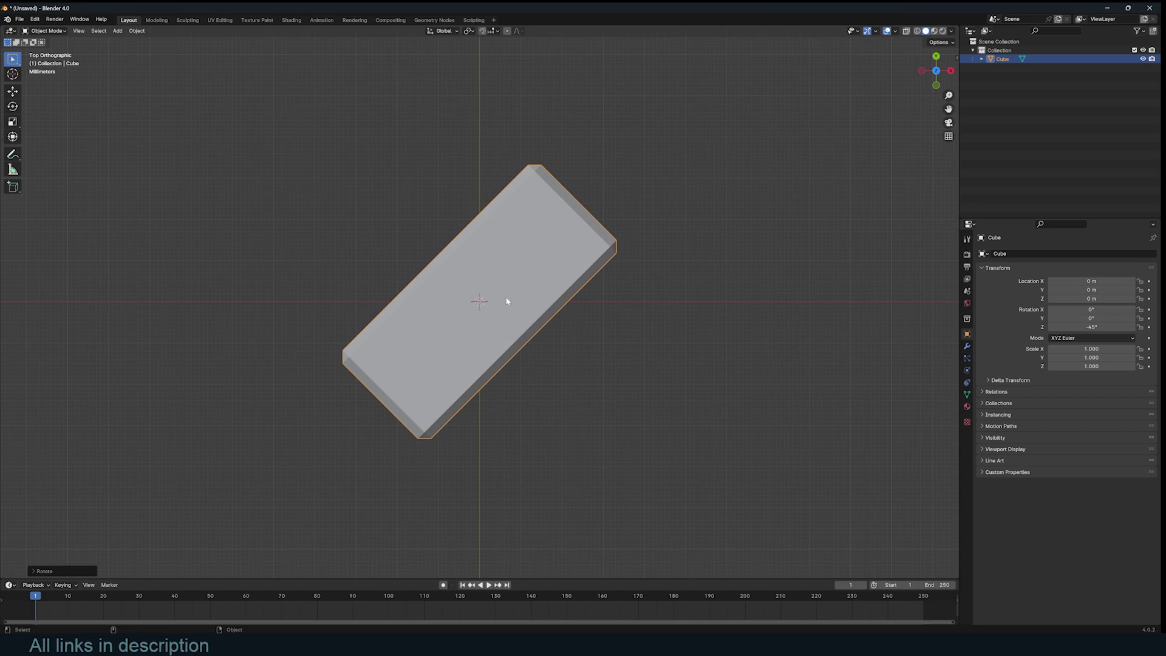
- Duplicate the brick about 0.043 m along the Y axis so it sits beside the original
{"action": "key", "text": "shift+d"}
{"action": "key", "text": "y"}
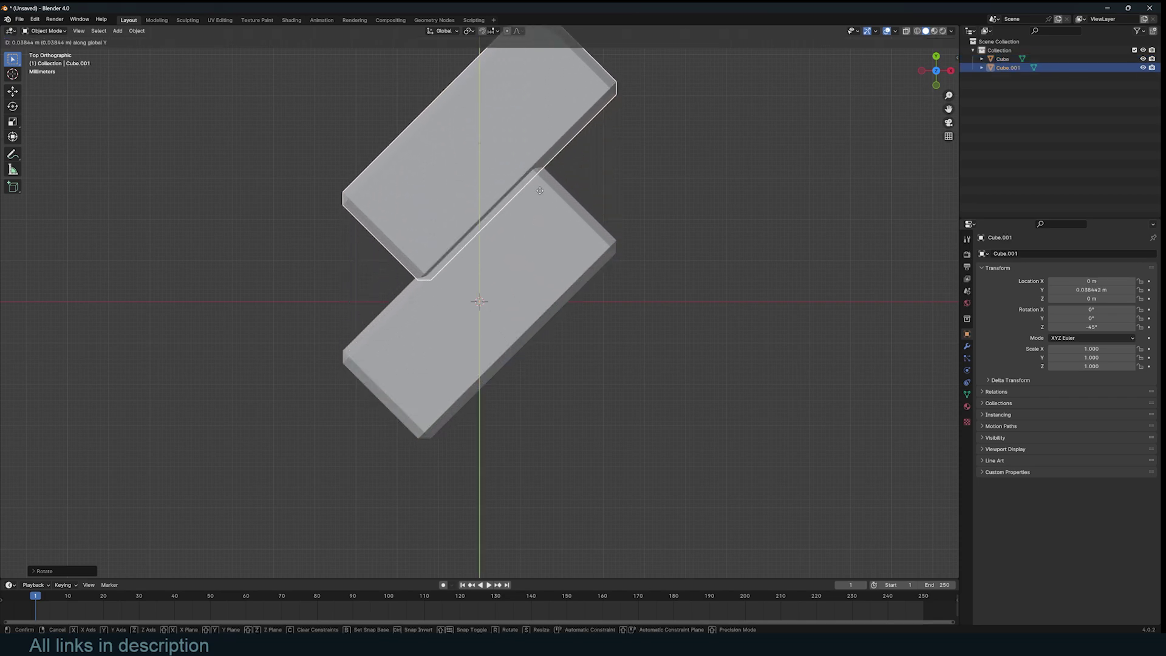
{"action": "left_click", "coordinate": [545, 172]}
{"action": "scroll", "coordinate": [545, 172], "scroll_direction": "down", "scroll_amount": 2}
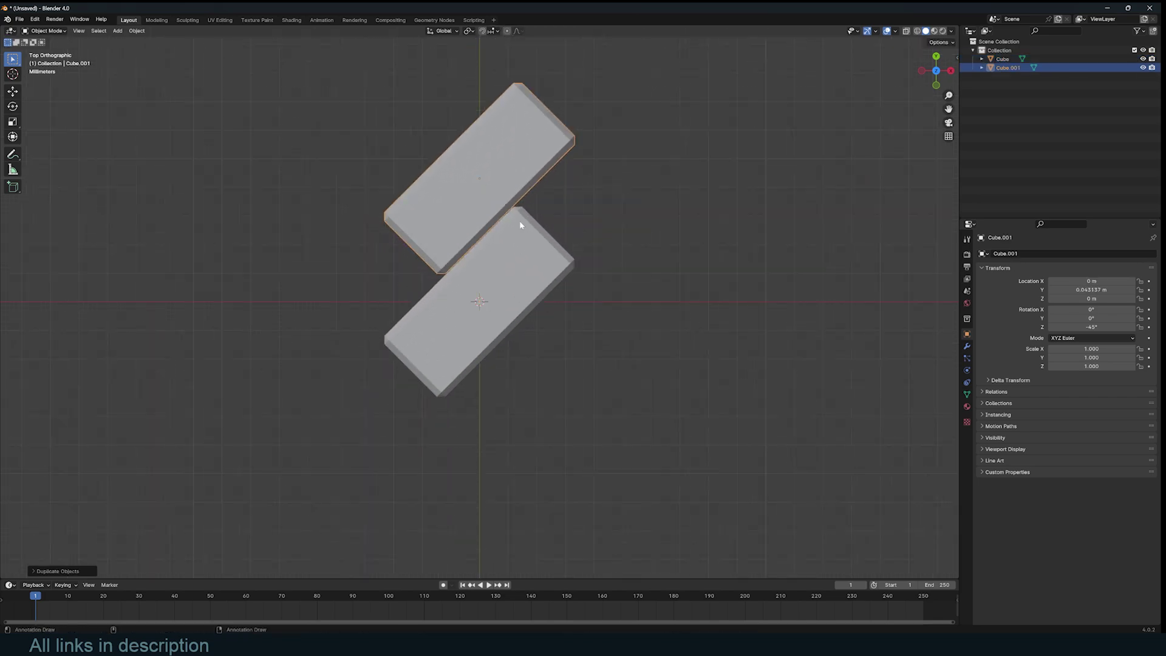
- Duplicate both bricks about 0.042 m along the X axis
{"action": "left_click", "coordinate": [497, 235], "text": "shift"}
{"action": "key", "text": "shift+d"}
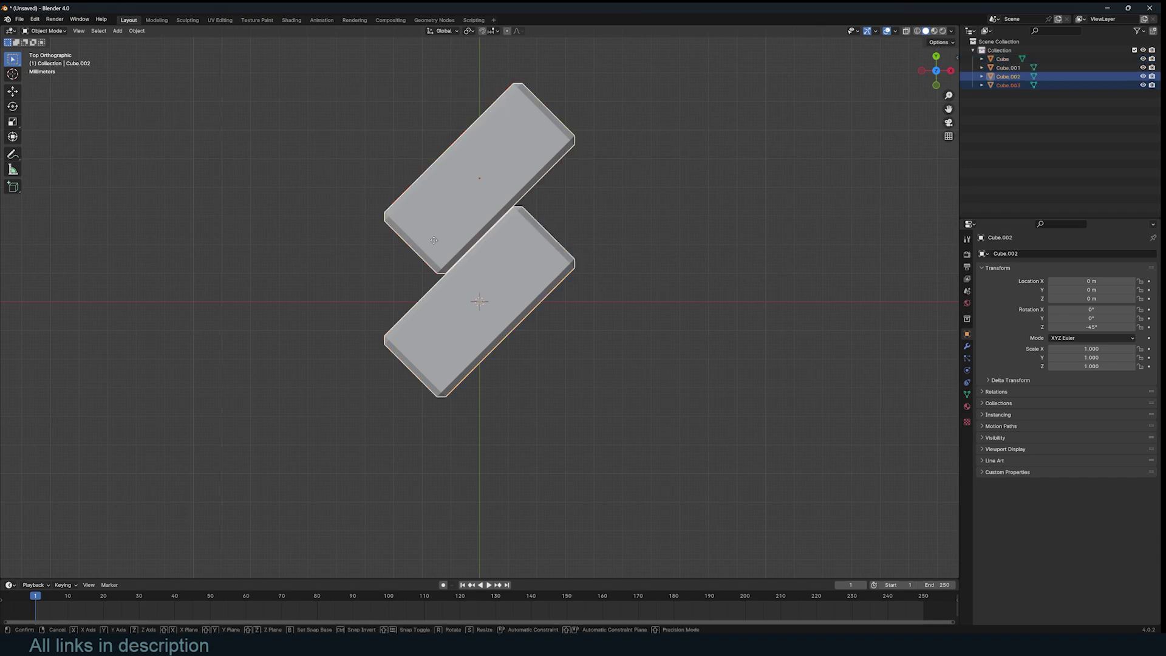
{"action": "key", "text": "x"}
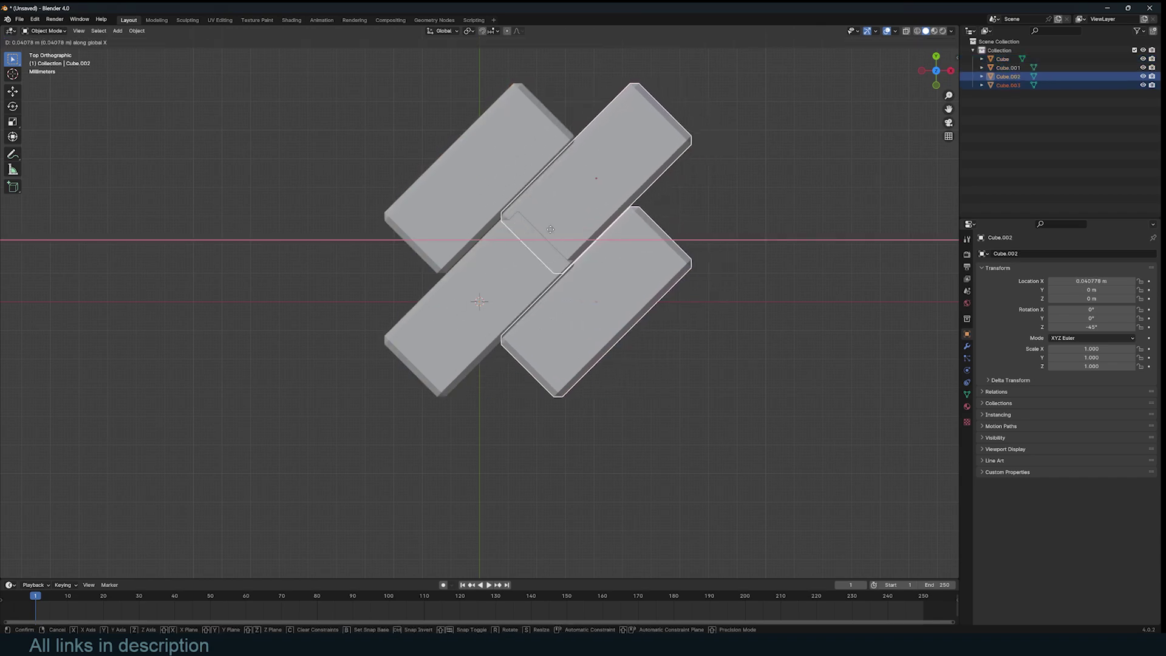
{"action": "left_click", "coordinate": [554, 237]}
{"action": "scroll", "coordinate": [553, 242], "scroll_direction": "up", "scroll_amount": 2}
{"action": "scroll", "coordinate": [552, 242], "scroll_direction": "up", "scroll_amount": 6}
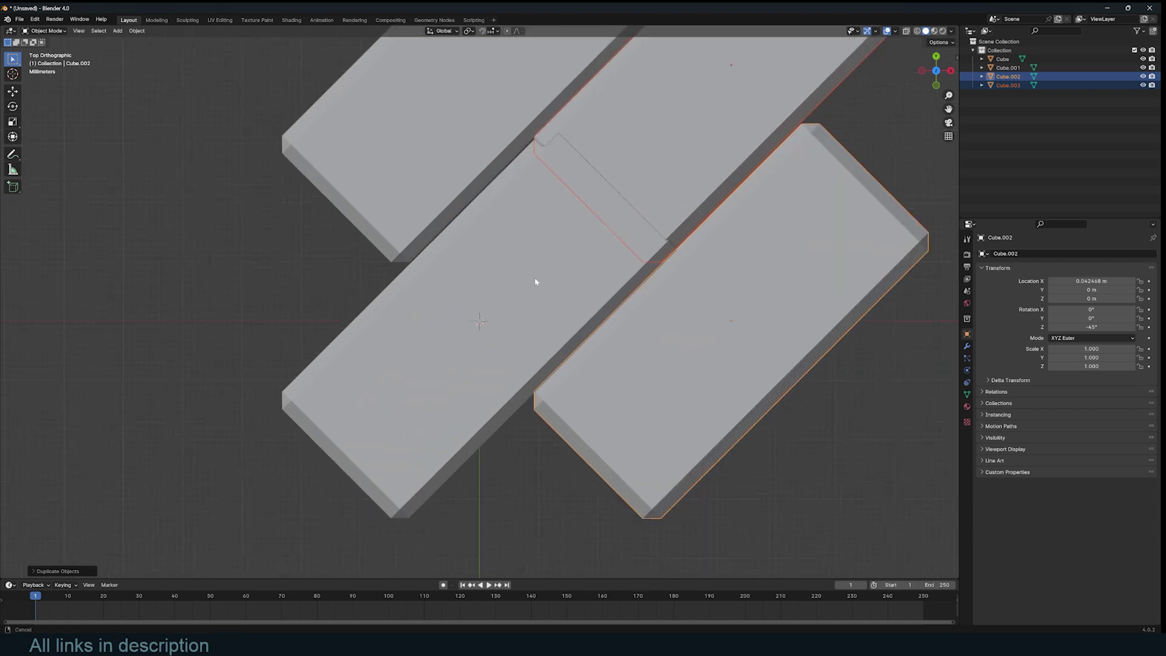
- In wireframe view, nudge the two duplicated bricks along X to an offset of about 0.0432 m, matching the other gaps
{"action": "key", "text": "shift+z"}
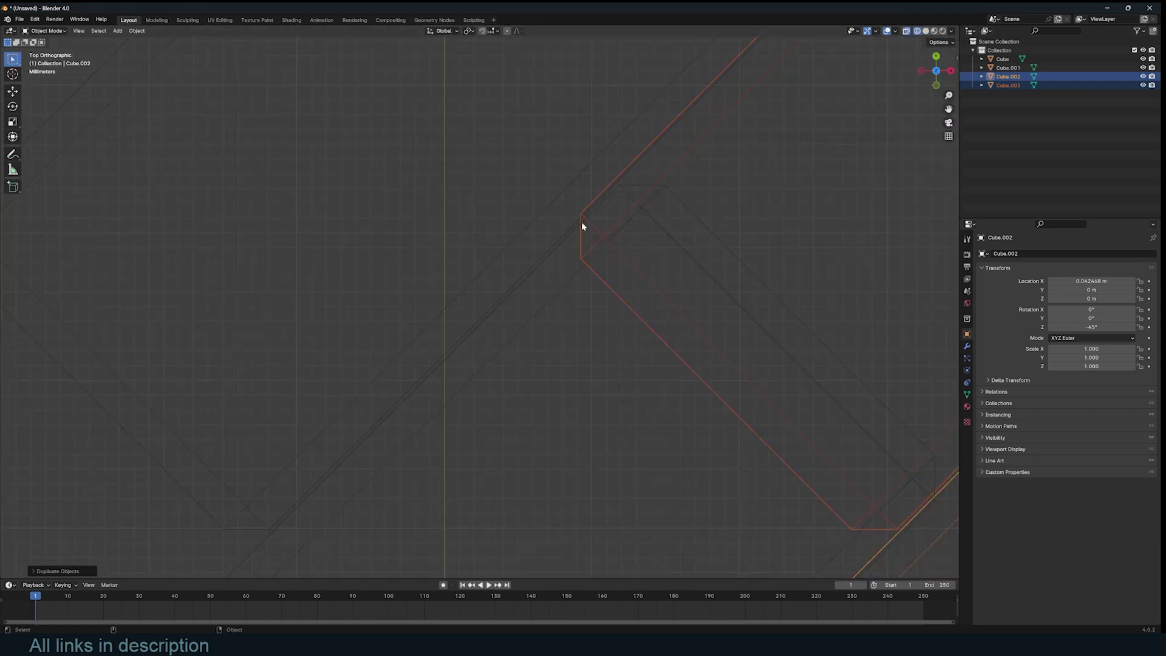
{"action": "scroll", "coordinate": [583, 225], "scroll_direction": "up", "scroll_amount": 3}
{"action": "key", "text": "g"}
{"action": "key", "text": "x"}
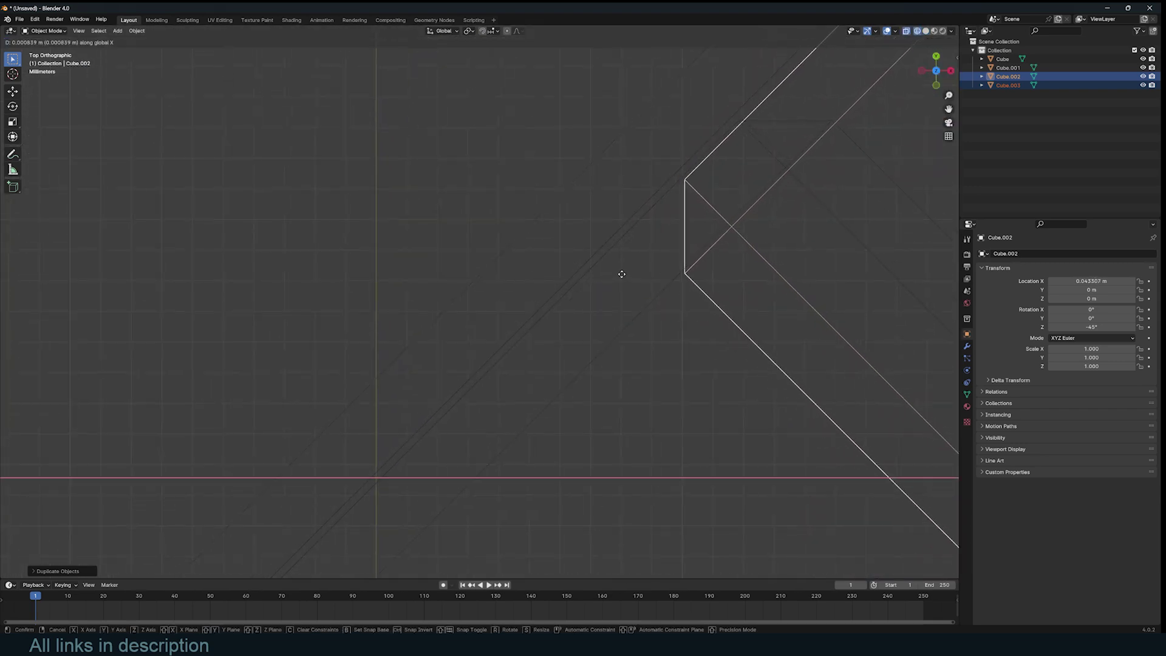
{"action": "left_click", "coordinate": [618, 273]}
{"action": "scroll", "coordinate": [617, 276], "scroll_direction": "down", "scroll_amount": 13}
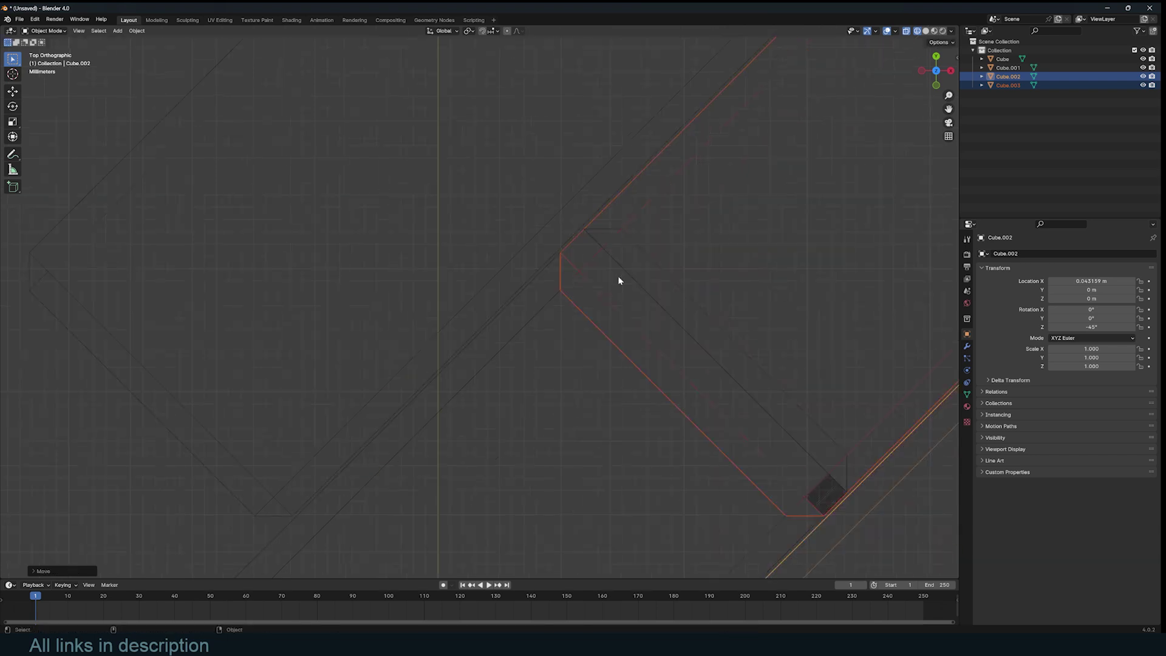
{"action": "left_click", "coordinate": [569, 341]}
{"action": "scroll", "coordinate": [607, 371], "scroll_direction": "up", "scroll_amount": 5}
{"action": "middle_click_drag", "start_coordinate": [620, 400], "coordinate": [642, 312], "text": "shift"}
{"action": "scroll", "coordinate": [573, 217], "scroll_direction": "down", "scroll_amount": 2}
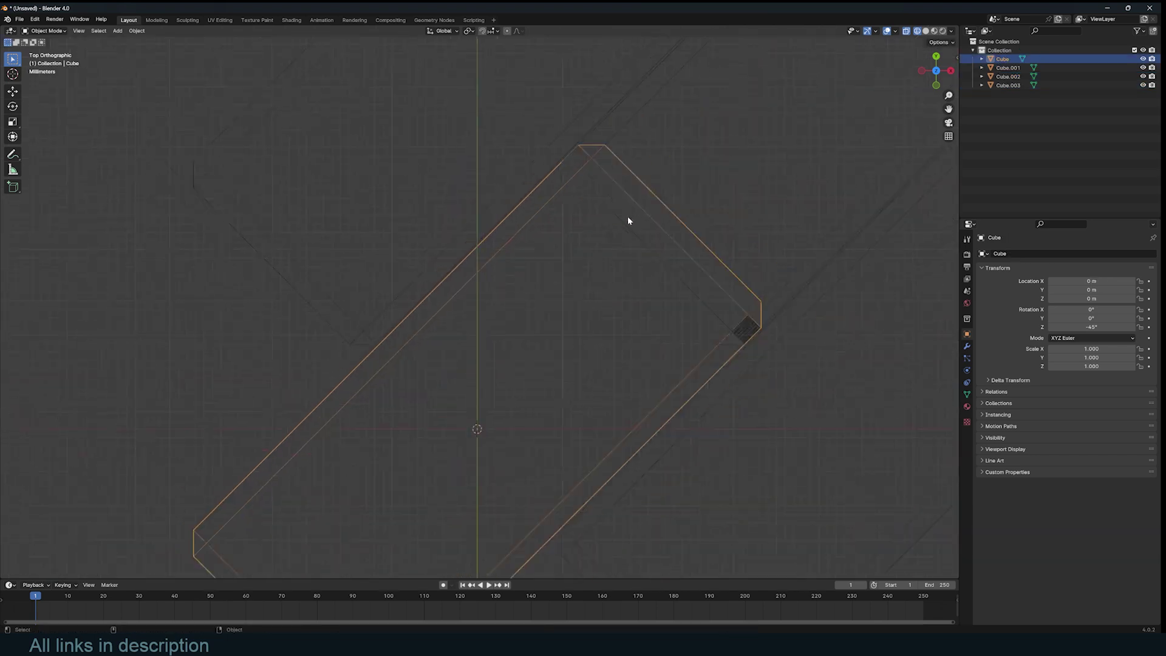
{"action": "scroll", "coordinate": [577, 264], "scroll_direction": "up", "scroll_amount": 2}
{"action": "key", "text": "Tab"}
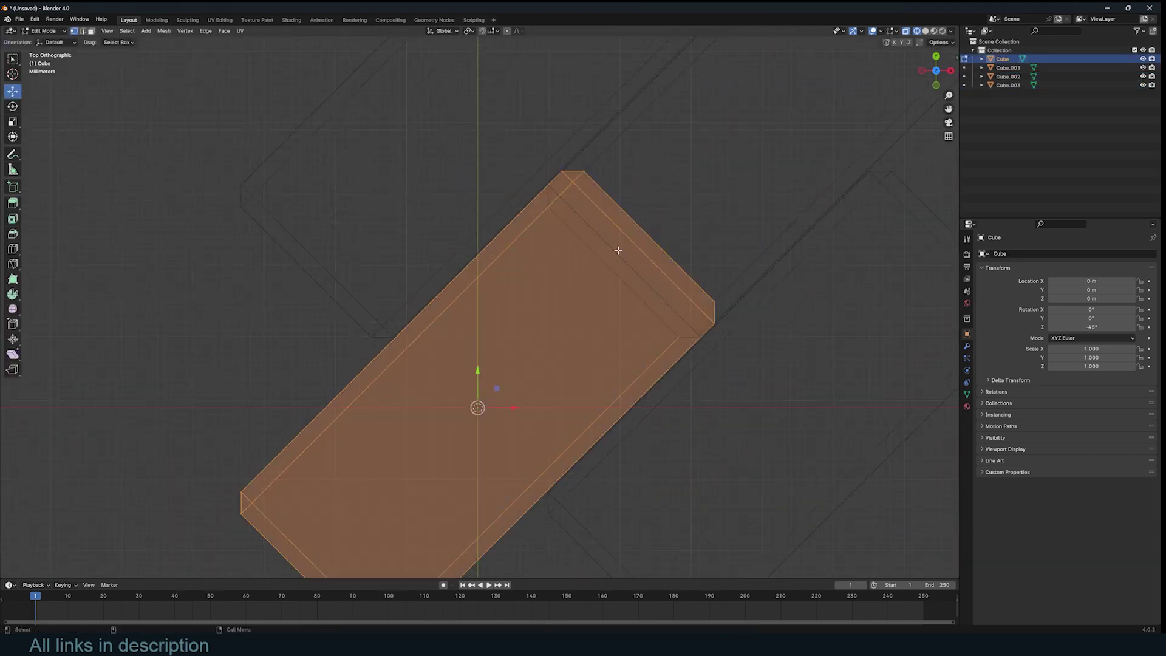
{"action": "scroll", "coordinate": [614, 250], "scroll_direction": "down", "scroll_amount": 3}
{"action": "key", "text": "s"}
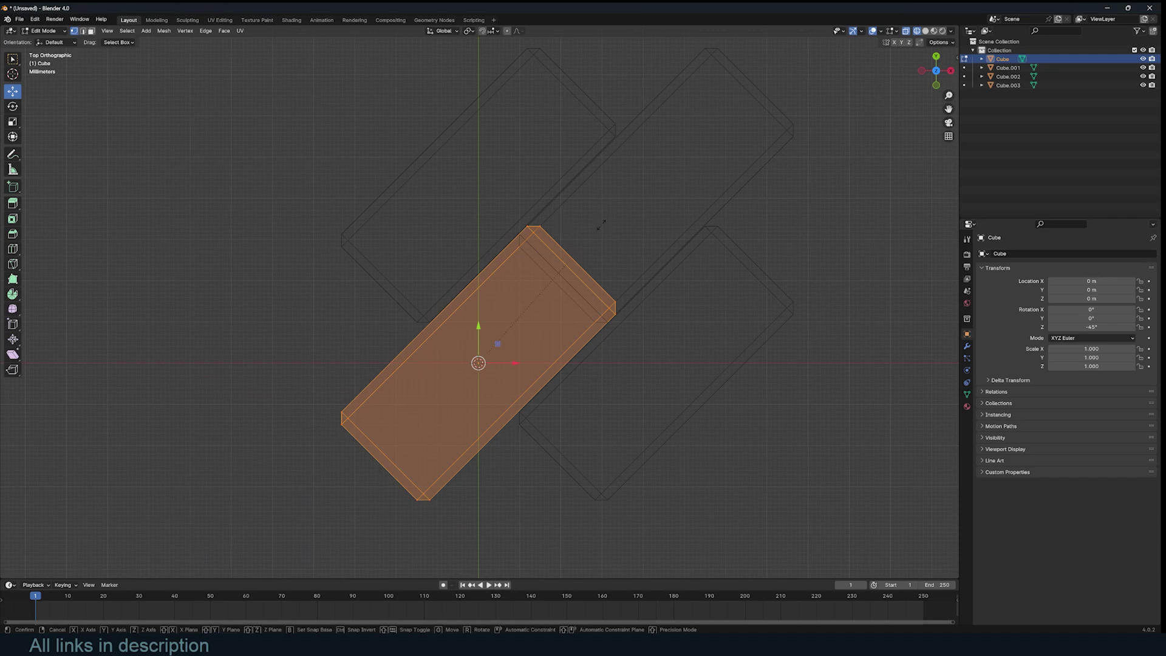
{"action": "key", "text": "y"}
{"action": "key", "text": "y"}
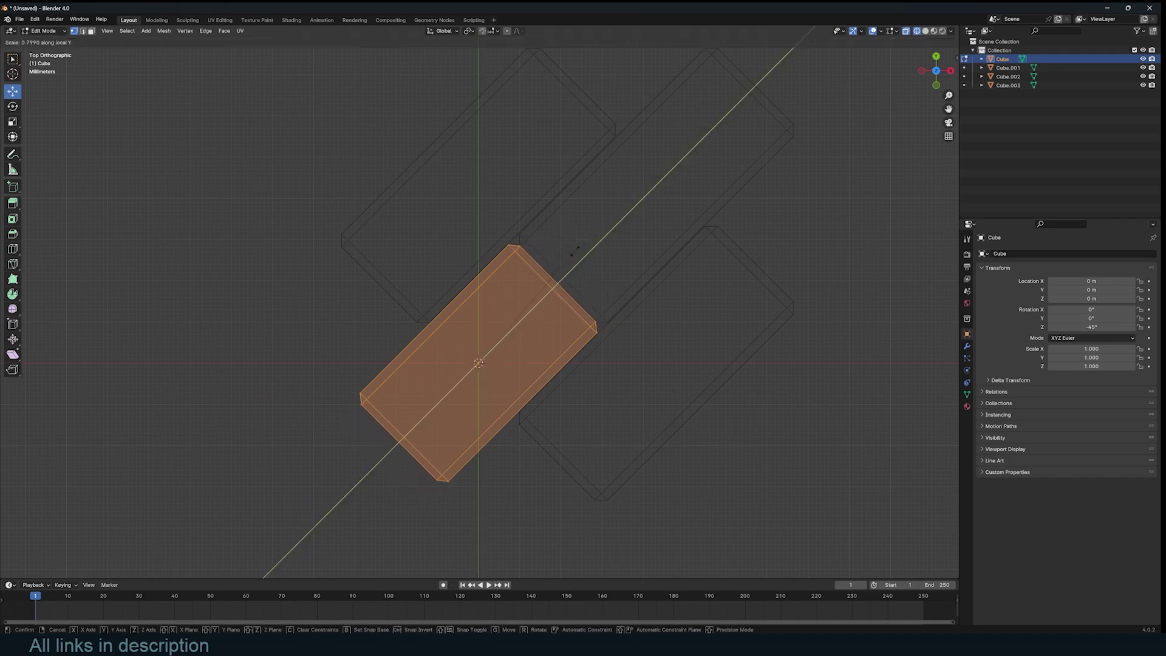
{"action": "right_click", "coordinate": [572, 252]}
{"action": "key", "text": "Tab"}
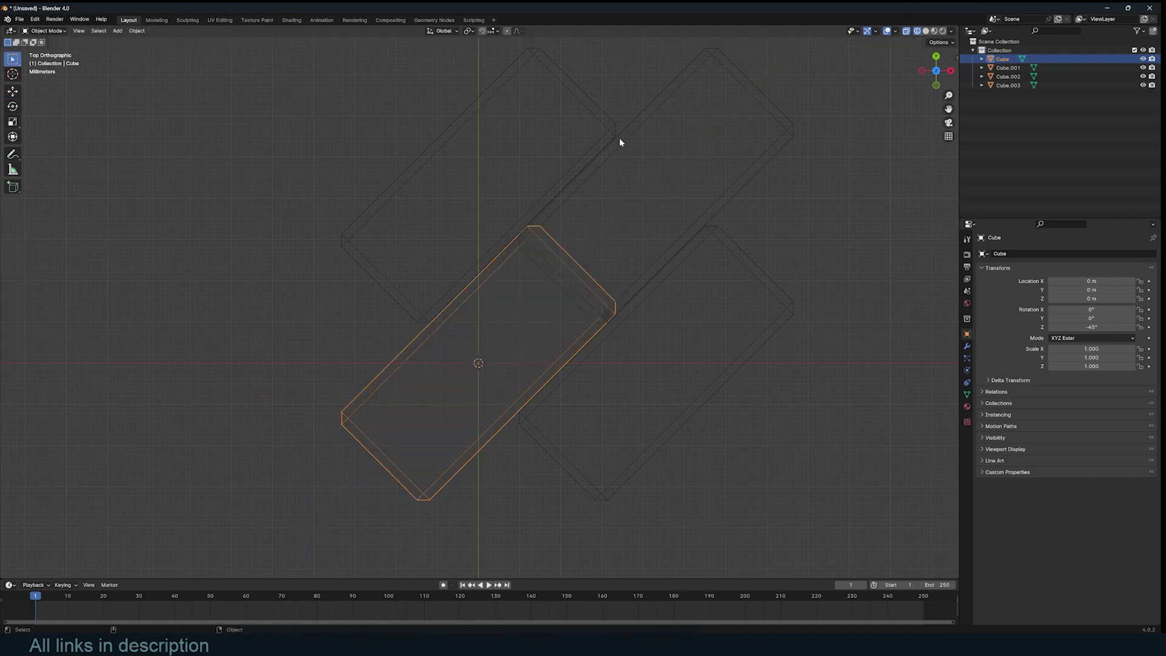
- Link the object data of the three duplicated bricks to the original brick at the origin
{"action": "left_click", "coordinate": [619, 137]}
{"action": "left_click_drag", "start_coordinate": [520, 76], "coordinate": [644, 139], "text": "shift"}
{"action": "left_click_drag", "start_coordinate": [829, 201], "coordinate": [674, 310], "text": "shift"}
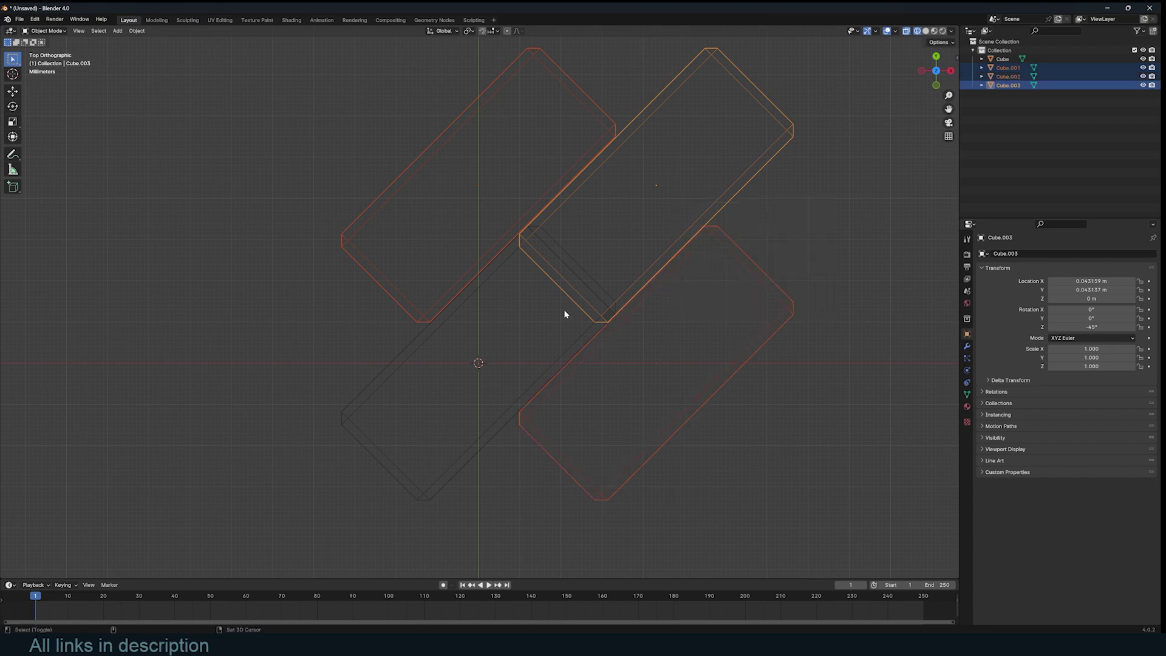
{"action": "left_click", "coordinate": [549, 242], "text": "shift"}
{"action": "key", "text": "ctrl+l"}
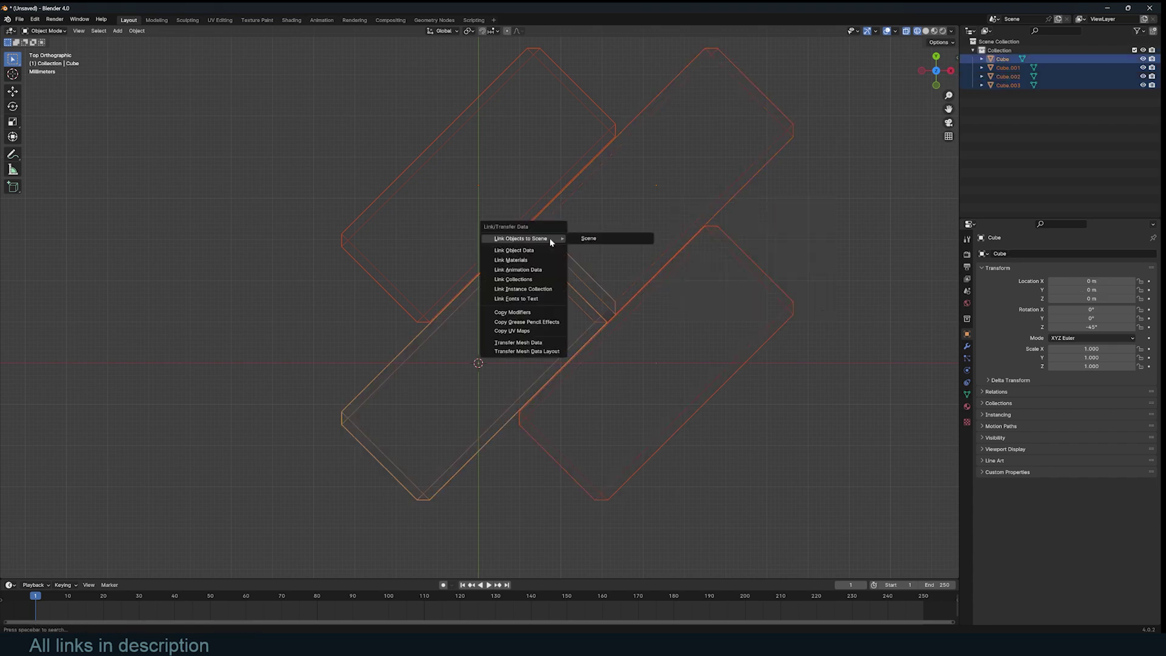
{"action": "left_click", "coordinate": [539, 250]}
- Shorten all linked bricks by scaling the shared mesh along its local Y axis until they no longer overlap, and return to solid shading
{"action": "key", "text": "Tab"}
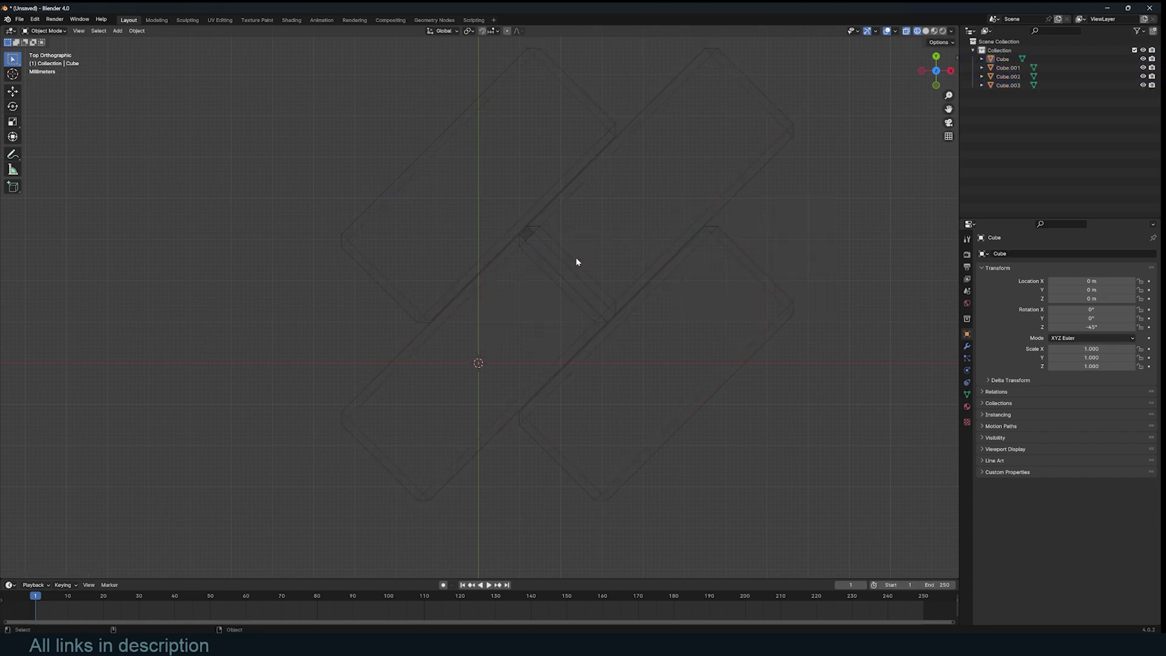
{"action": "key", "text": "g"}
{"action": "key", "text": "y"}
{"action": "key", "text": "y"}
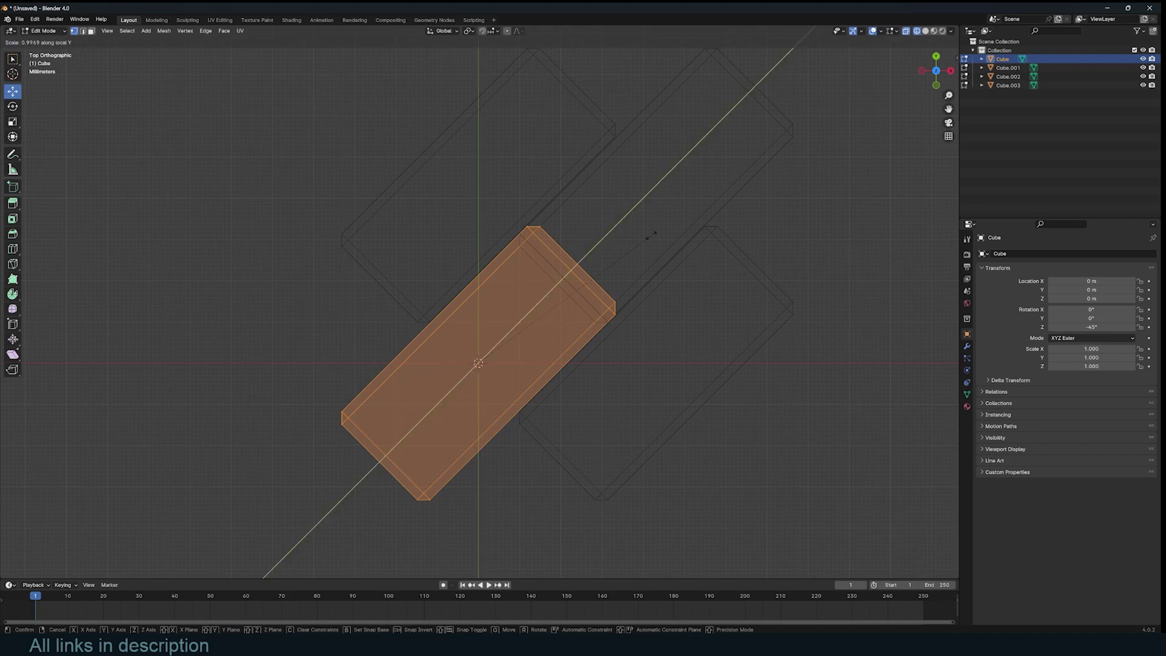
{"action": "left_click", "coordinate": [631, 246]}
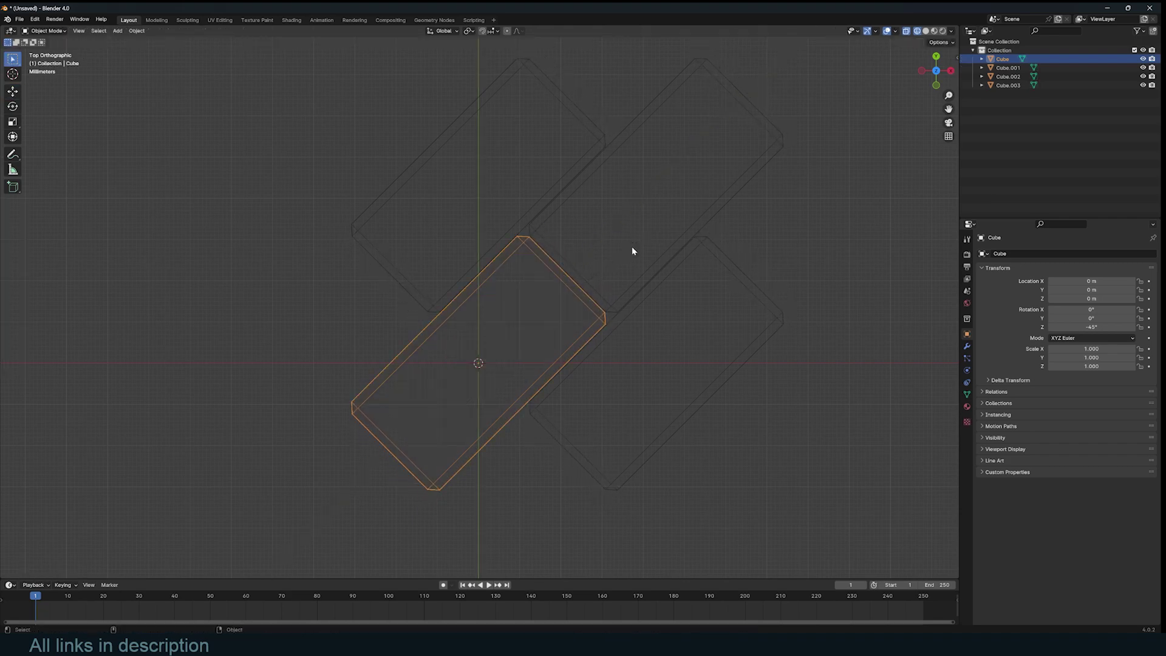
{"action": "key", "text": "Tab"}
{"action": "key", "text": "shift+z"}
{"action": "scroll", "coordinate": [739, 249], "scroll_direction": "up", "scroll_amount": 2}
{"action": "left_click", "coordinate": [699, 253]}
- Make linked duplicates of all four bricks, offset about 0.0869 m along the X axis
{"action": "scroll", "coordinate": [699, 253], "scroll_direction": "down", "scroll_amount": 3}
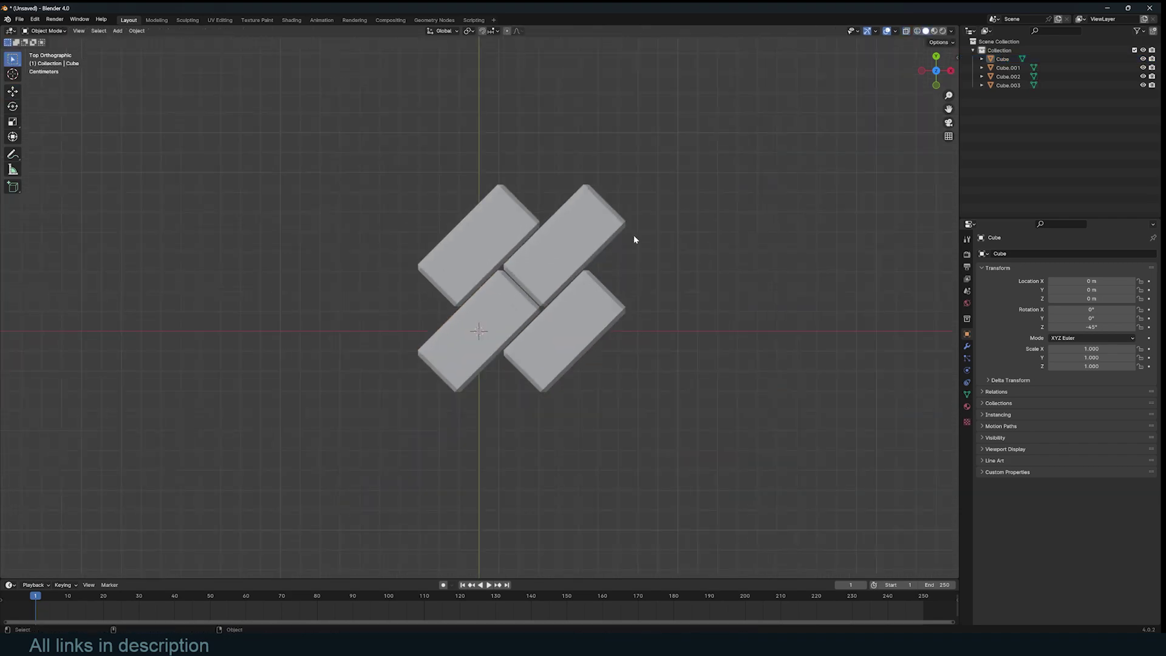
{"action": "left_click_drag", "start_coordinate": [333, 162], "coordinate": [692, 359]}
{"action": "middle_click_drag", "start_coordinate": [572, 310], "coordinate": [495, 297], "text": "shift"}
{"action": "key", "text": "shift+d"}
{"action": "key", "text": "x"}
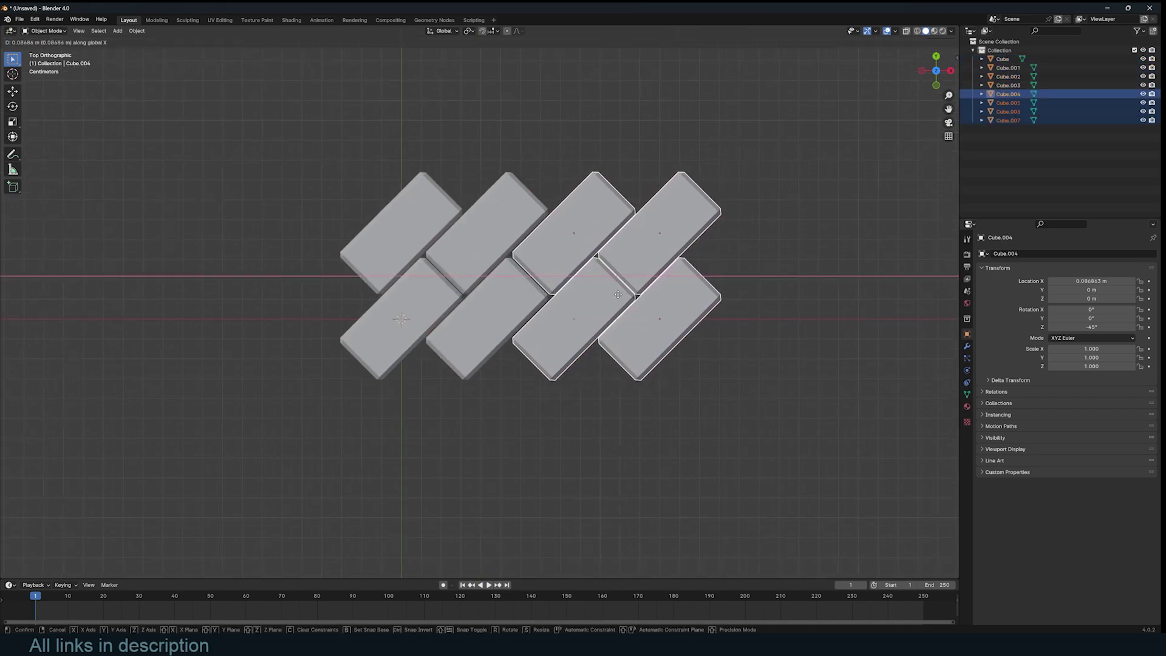
{"action": "left_click", "coordinate": [618, 294]}
{"action": "scroll", "coordinate": [528, 281], "scroll_direction": "down", "scroll_amount": 1}
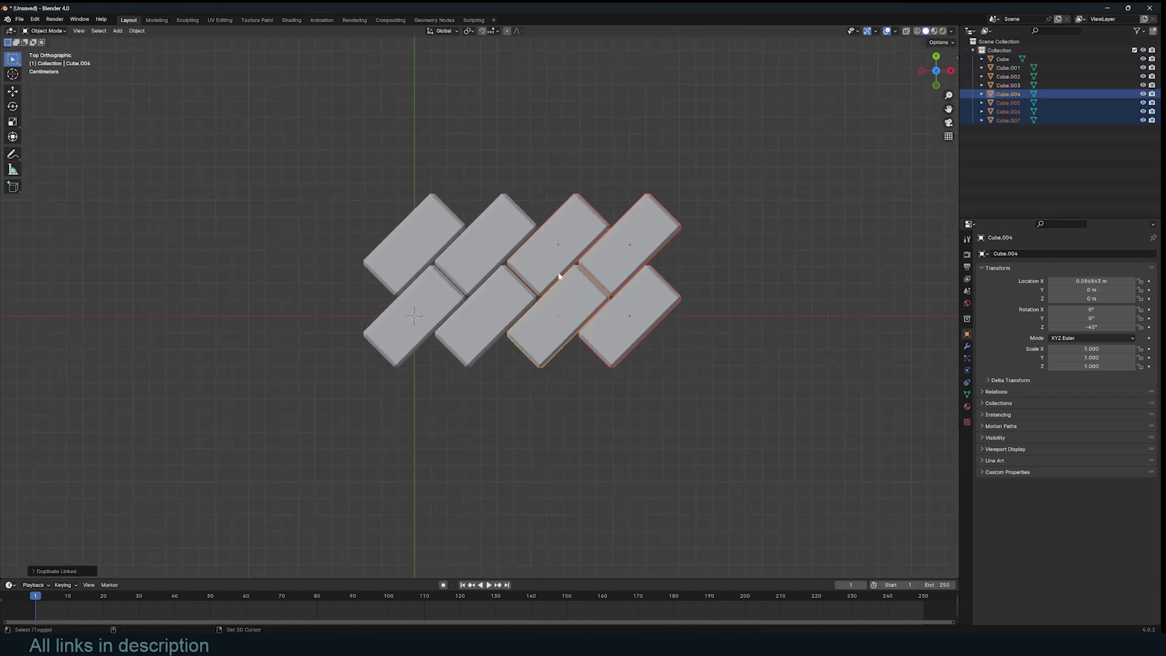
- Repeat the linked duplication seven times to extend the double row of bricks along X
{"action": "scroll", "coordinate": [559, 277], "scroll_direction": "up", "scroll_amount": 3}
{"action": "scroll", "coordinate": [498, 305], "scroll_direction": "down", "scroll_amount": 5}
{"action": "key", "text": "shift+r"}
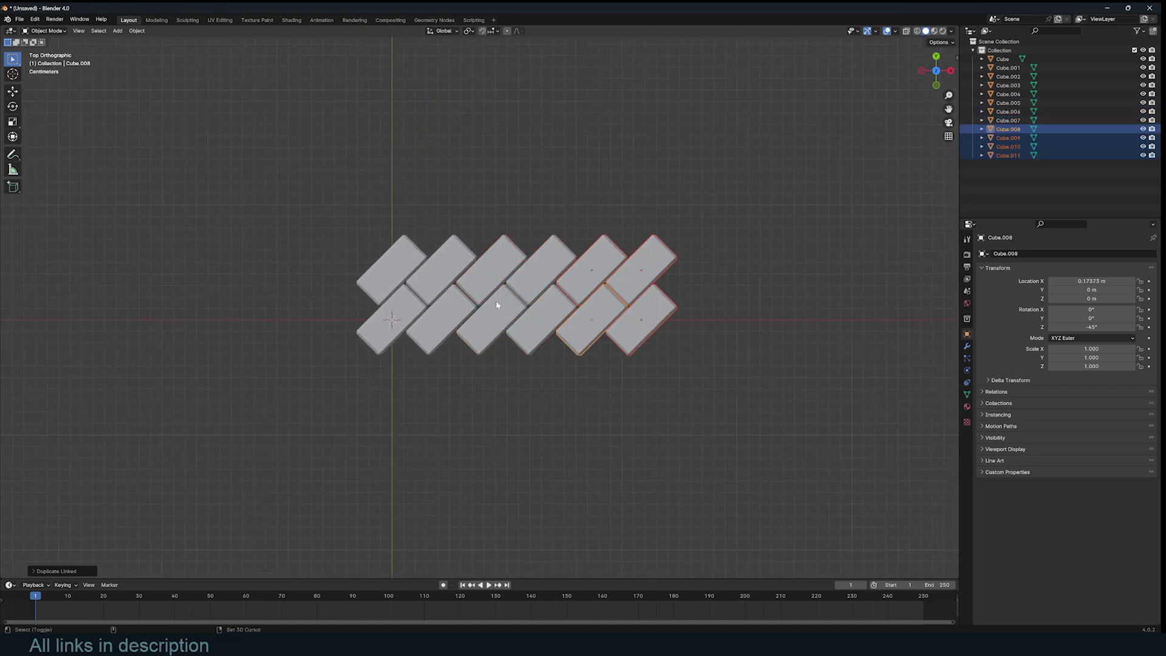
{"action": "key", "text": "shift+r"}
{"action": "key", "text": "shift+r"}
{"action": "key", "text": "shift+r"}
{"action": "key", "text": "shift+r"}
{"action": "scroll", "coordinate": [620, 302], "scroll_direction": "down", "scroll_amount": 5}
{"action": "key", "text": "shift+r"}
{"action": "key", "text": "shift+r"}
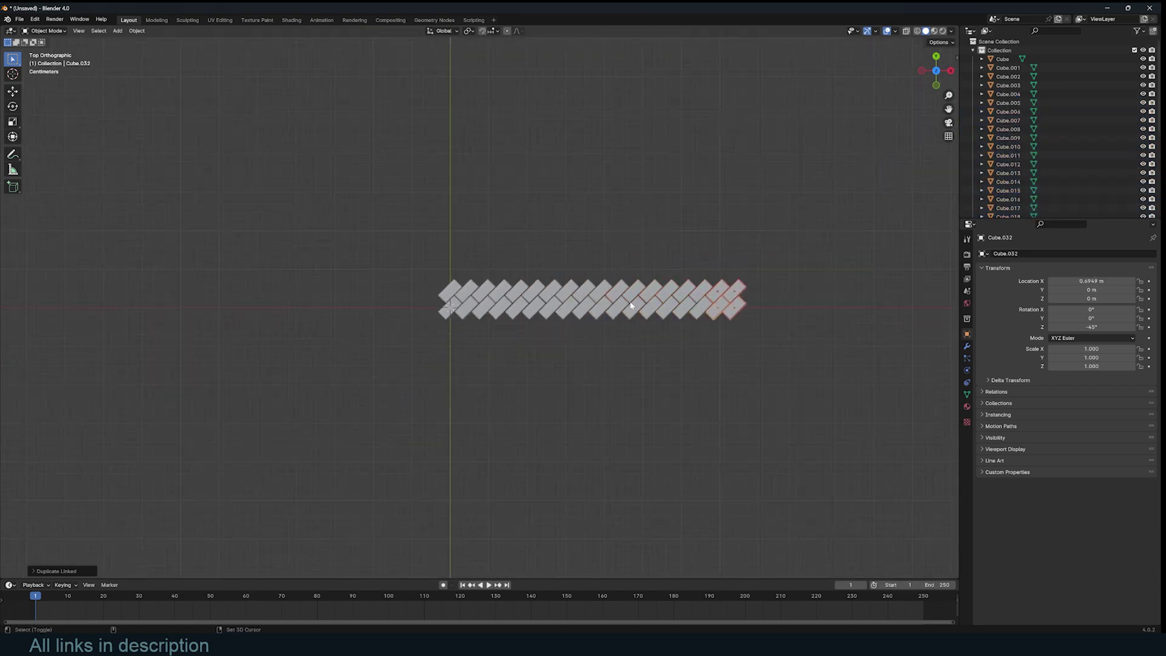
- Repeat the linked duplication two more times to lengthen the row to an offset of about 0.869 m
{"action": "scroll", "coordinate": [631, 306], "scroll_direction": "up", "scroll_amount": 3}
{"action": "middle_click_drag", "start_coordinate": [646, 304], "coordinate": [502, 311], "text": "shift"}
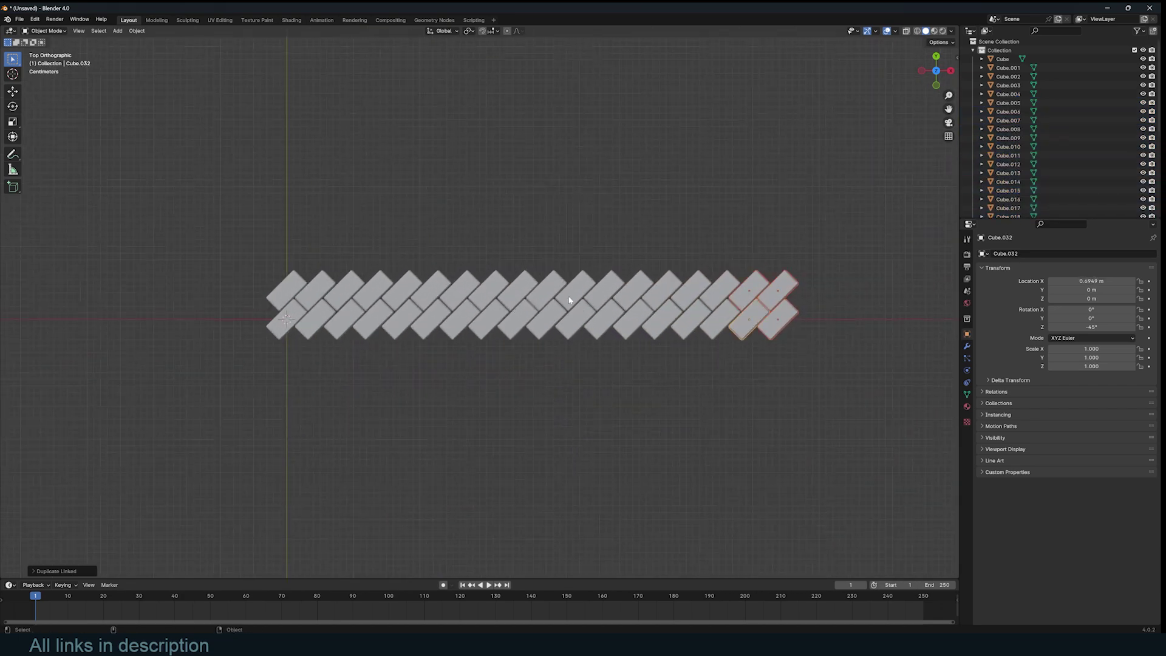
{"action": "middle_click_drag", "start_coordinate": [570, 300], "coordinate": [505, 299], "text": "shift"}
{"action": "scroll", "coordinate": [468, 299], "scroll_direction": "up", "scroll_amount": 7}
{"action": "scroll", "coordinate": [467, 301], "scroll_direction": "down", "scroll_amount": 3}
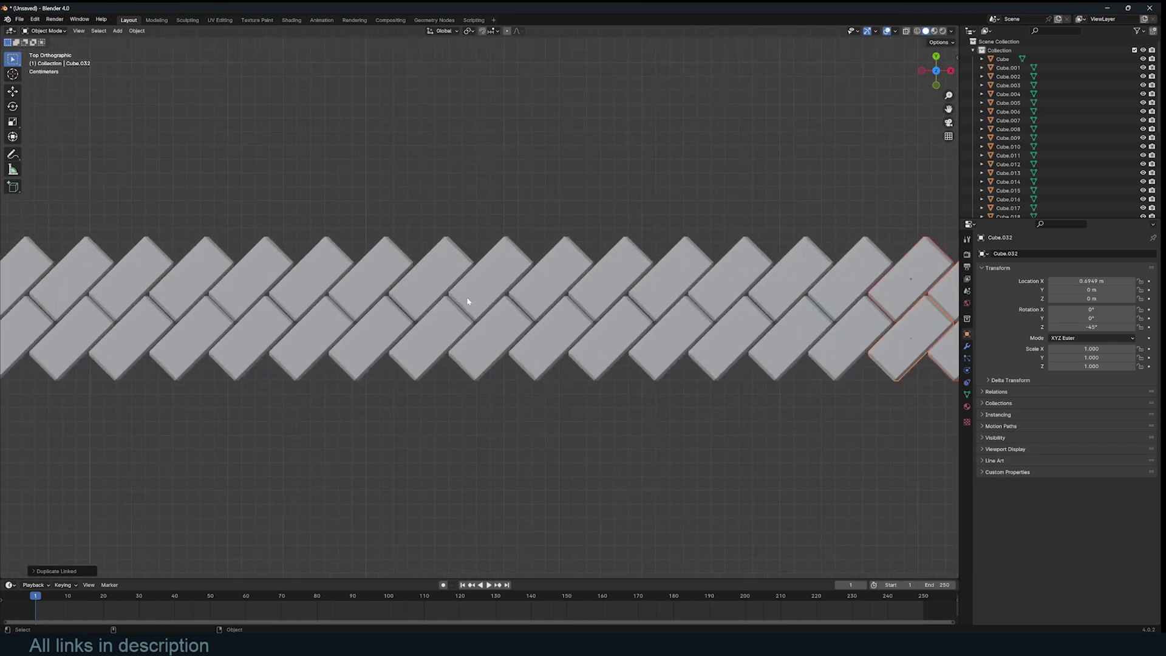
{"action": "scroll", "coordinate": [506, 284], "scroll_direction": "down", "scroll_amount": 5}
{"action": "key", "text": "shift+r"}
{"action": "key", "text": "shift+r"}
{"action": "key", "text": "shift+r"}
{"action": "key", "text": "shift+r"}
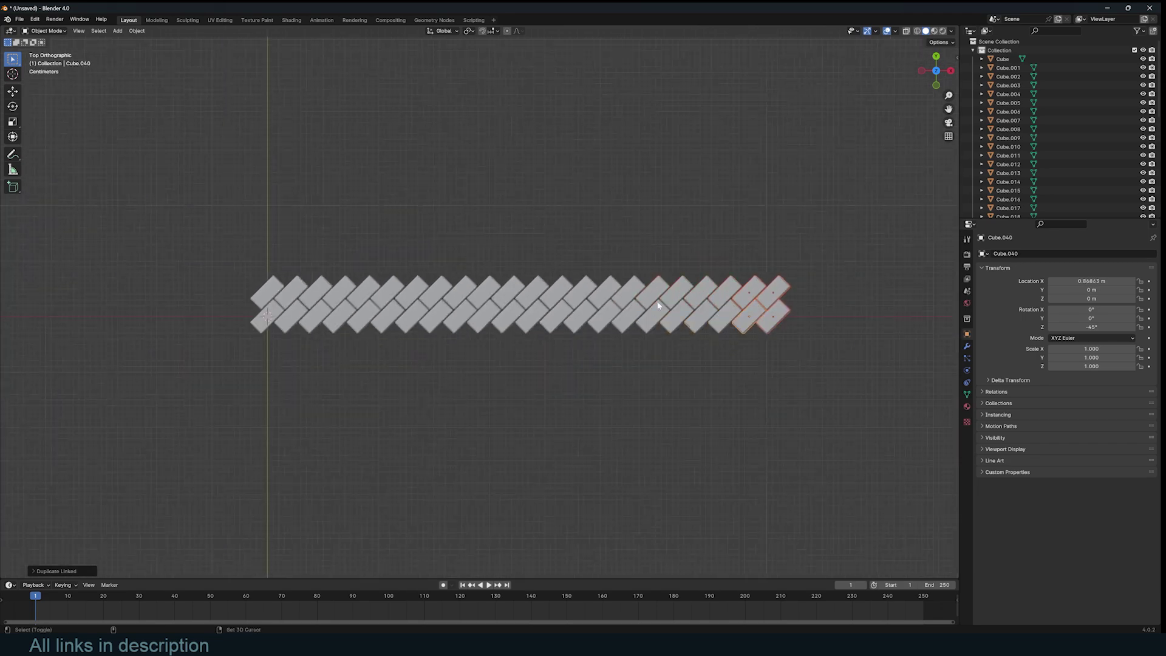
- Select all bricks in the double row and duplicate them about 0.0872 m along the Y axis
{"action": "scroll", "coordinate": [604, 302], "scroll_direction": "down", "scroll_amount": 3}
{"action": "key", "text": "a"}
{"action": "scroll", "coordinate": [377, 338], "scroll_direction": "up", "scroll_amount": 5}
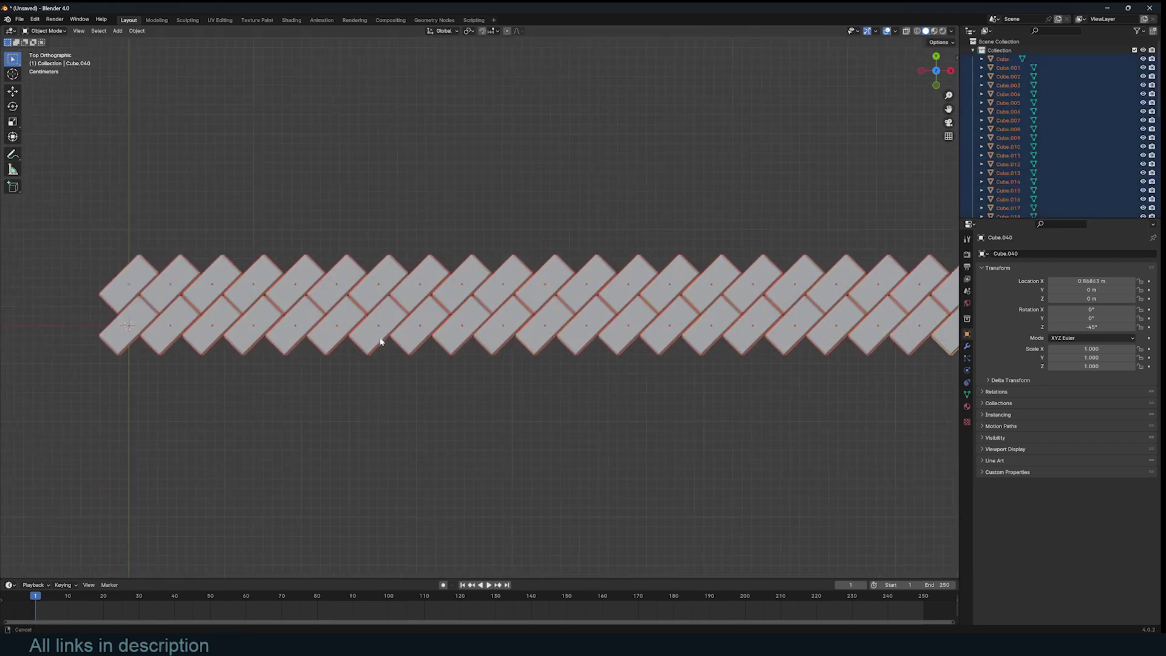
{"action": "scroll", "coordinate": [373, 331], "scroll_direction": "down", "scroll_amount": 1}
{"action": "scroll", "coordinate": [453, 324], "scroll_direction": "down", "scroll_amount": 3}
{"action": "scroll", "coordinate": [560, 315], "scroll_direction": "down", "scroll_amount": 6}
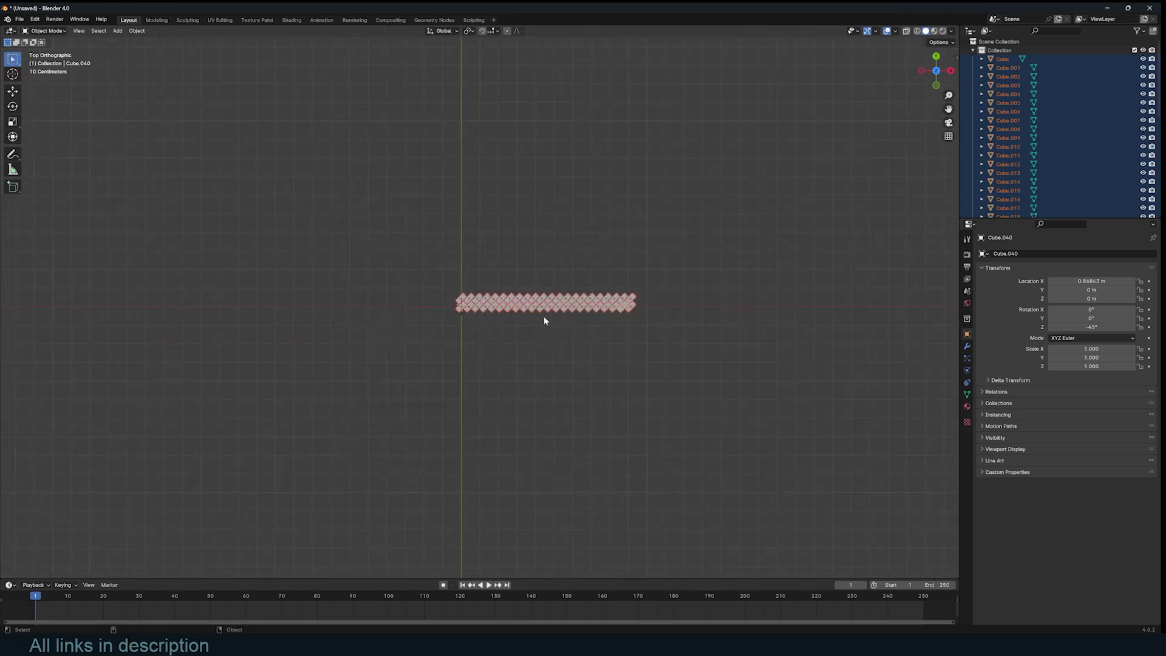
{"action": "scroll", "coordinate": [544, 315], "scroll_direction": "up", "scroll_amount": 4}
{"action": "scroll", "coordinate": [604, 318], "scroll_direction": "up", "scroll_amount": 2}
{"action": "middle_click_drag", "start_coordinate": [603, 318], "coordinate": [345, 322], "text": "shift"}
{"action": "scroll", "coordinate": [618, 254], "scroll_direction": "up", "scroll_amount": 1}
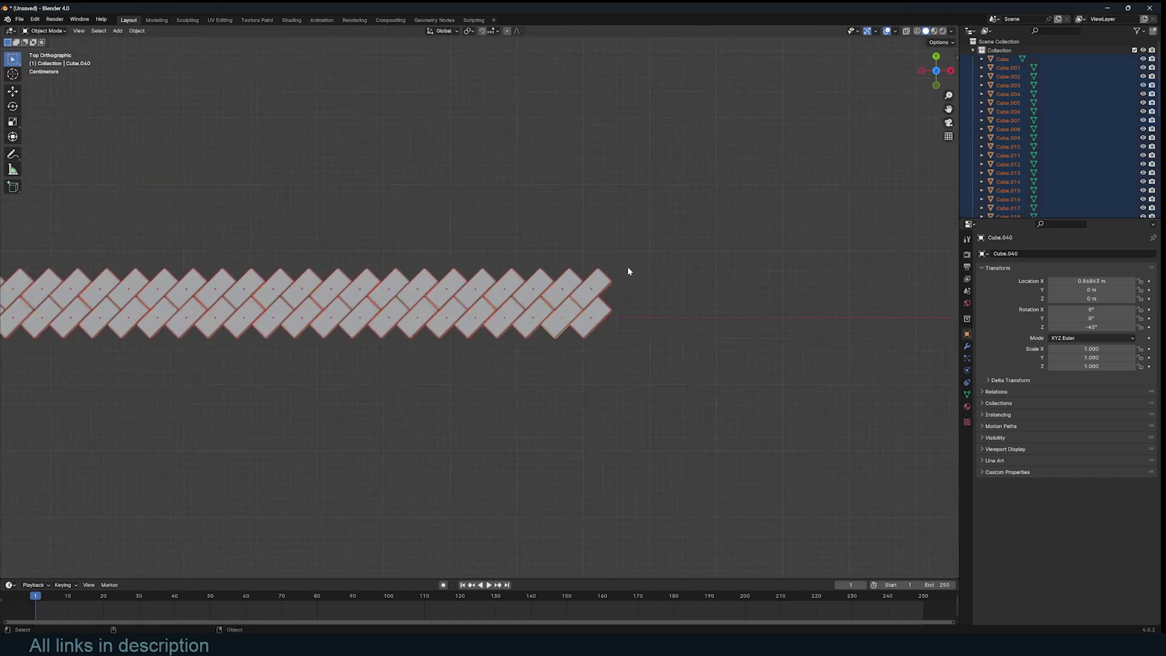
{"action": "middle_click_drag", "start_coordinate": [98, 367], "coordinate": [435, 378], "text": "shift"}
{"action": "key", "text": "shift+d"}
{"action": "key", "text": "y"}
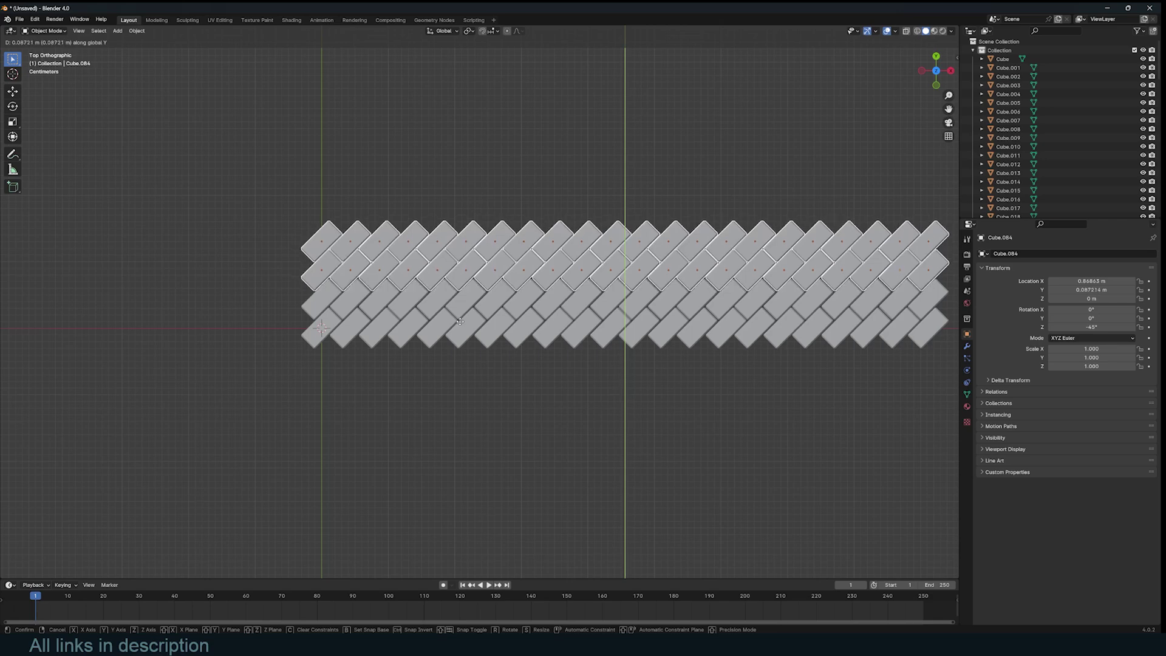
{"action": "left_click", "coordinate": [460, 321]}
- Repeat the duplication until the newest double row is offset about 0.698 m along Y
{"action": "key", "text": "shift+r"}
{"action": "key", "text": "shift+r"}
{"action": "key", "text": "shift+r"}
{"action": "key", "text": "shift+r"}
{"action": "key", "text": "shift+r"}
{"action": "key", "text": "shift+r"}
{"action": "key", "text": "shift+r"}
{"action": "key", "text": "shift+r"}
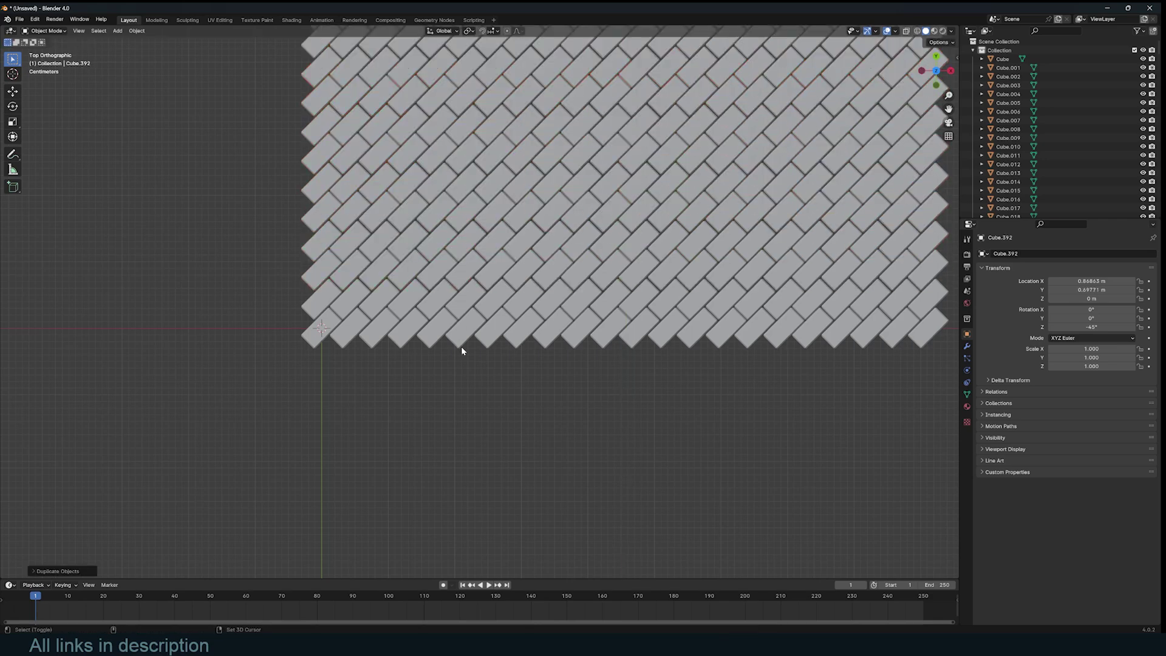
- Keep repeating the double-row duplication to lengthen the brick field to an offset of about 2.7 m along Y
{"action": "scroll", "coordinate": [461, 352], "scroll_direction": "down", "scroll_amount": 6}
{"action": "key", "text": "shift+r"}
{"action": "key", "text": "shift+r"}
{"action": "key", "text": "shift+r"}
{"action": "key", "text": "shift+r"}
{"action": "scroll", "coordinate": [460, 350], "scroll_direction": "down", "scroll_amount": 4}
{"action": "middle_click_drag", "start_coordinate": [484, 321], "coordinate": [471, 365], "text": "shift"}
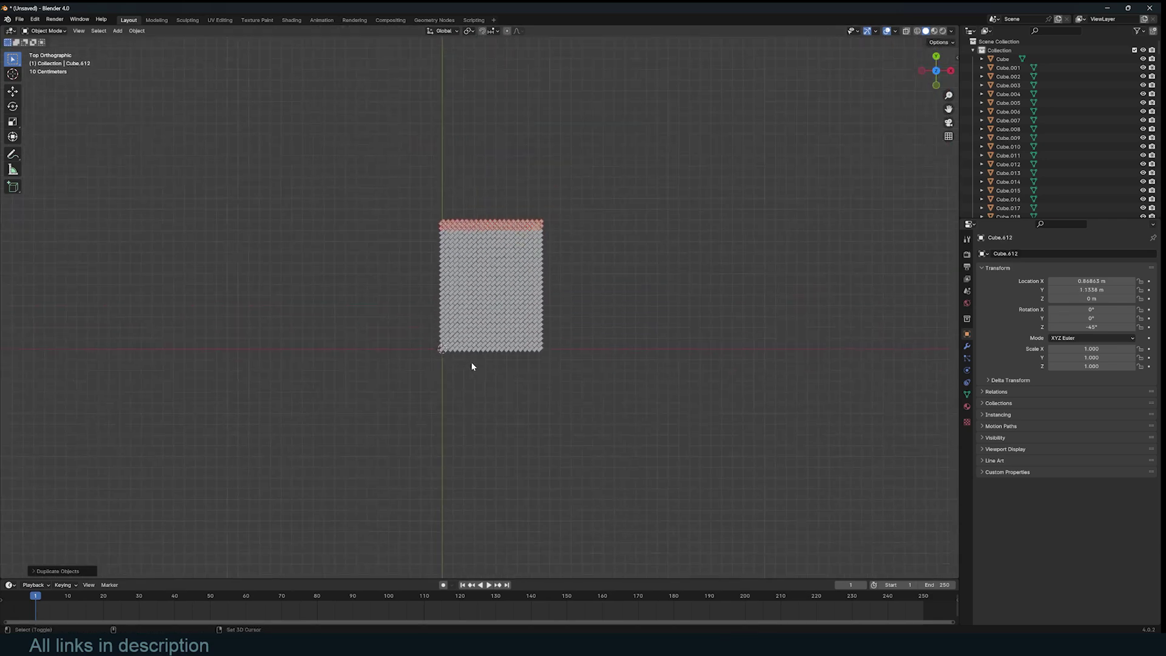
{"action": "key", "text": "shift+r"}
{"action": "key", "text": "shift+r"}
{"action": "key", "text": "shift+r"}
{"action": "key", "text": "shift+r"}
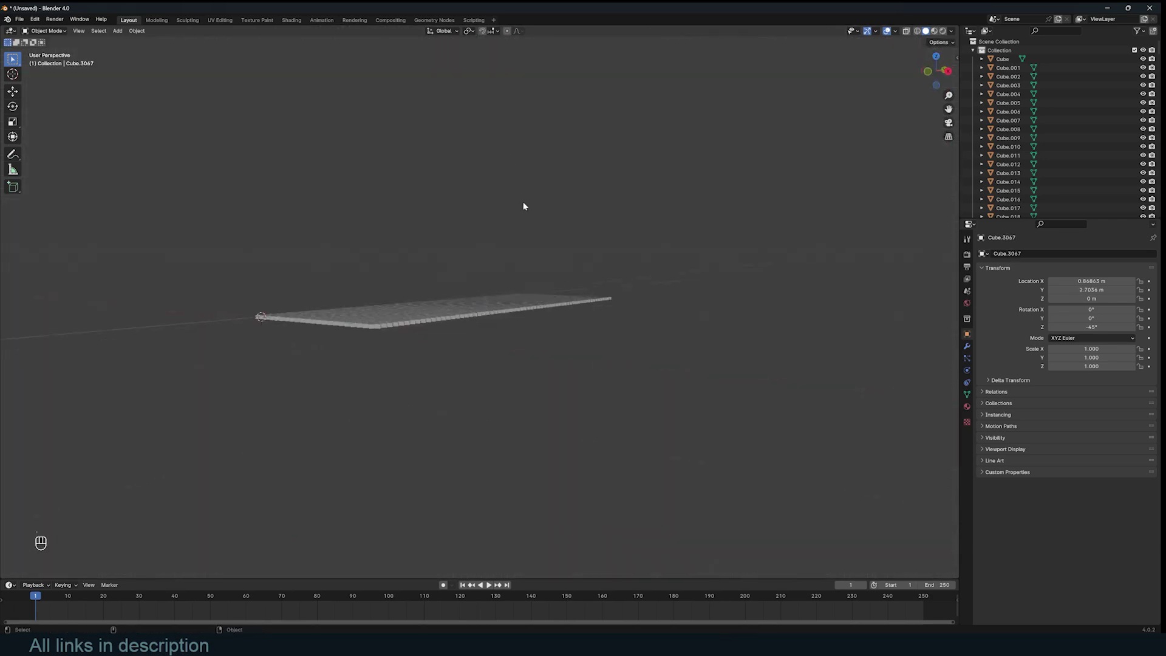
- Select the entire brick field, make one brick active, and add all bricks as active rigid bodies
{"action": "scroll", "coordinate": [523, 206], "scroll_direction": "up", "scroll_amount": 4}
{"action": "middle_click_drag", "start_coordinate": [522, 206], "coordinate": [401, 200]}
{"action": "left_click_drag", "start_coordinate": [285, 193], "coordinate": [838, 448]}
{"action": "middle_click_drag", "start_coordinate": [838, 447], "coordinate": [801, 430]}
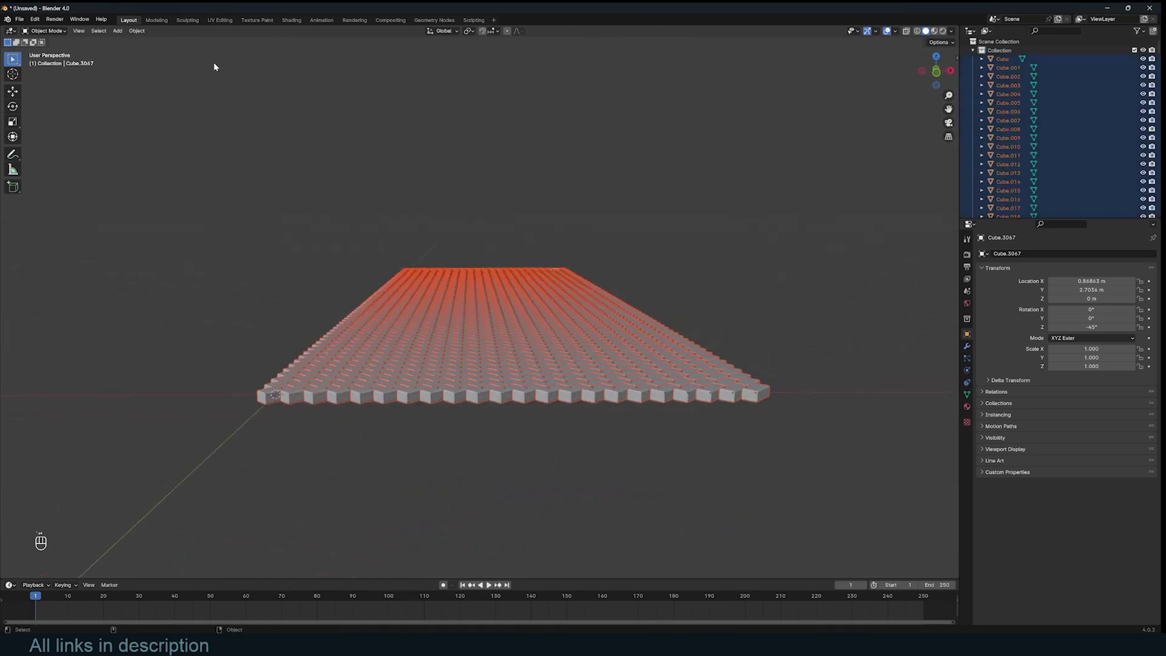
{"action": "left_click", "coordinate": [344, 364], "text": "shift"}
{"action": "left_click", "coordinate": [137, 31]}
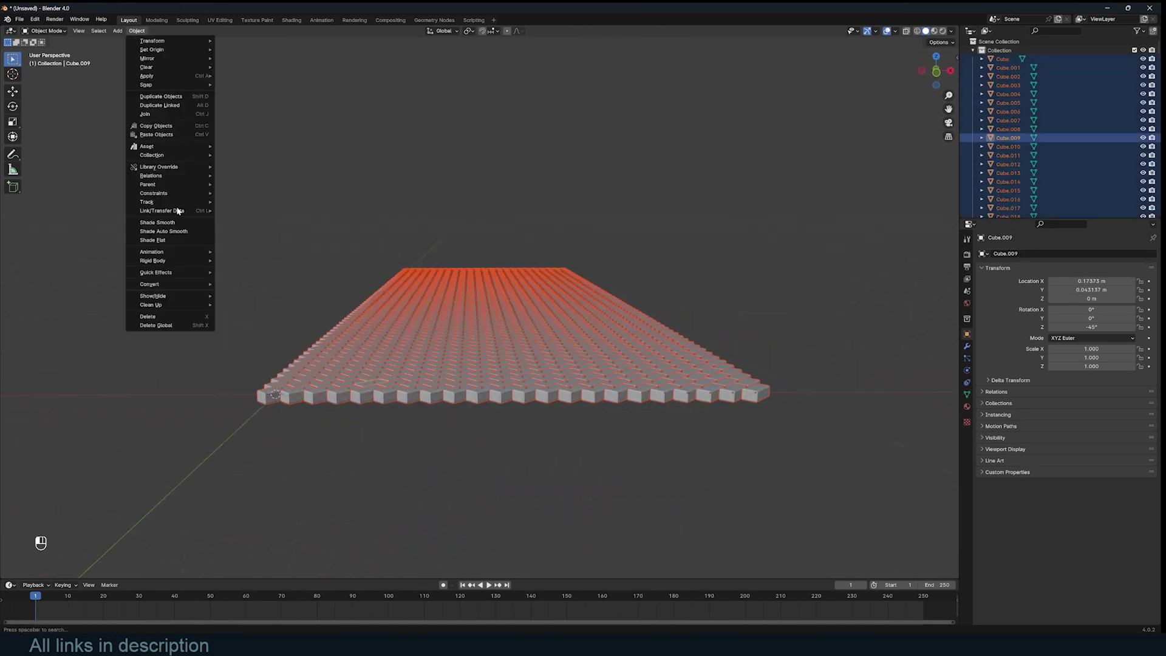
{"action": "mouse_move", "coordinate": [183, 262]}
{"action": "left_click", "coordinate": [255, 266]}
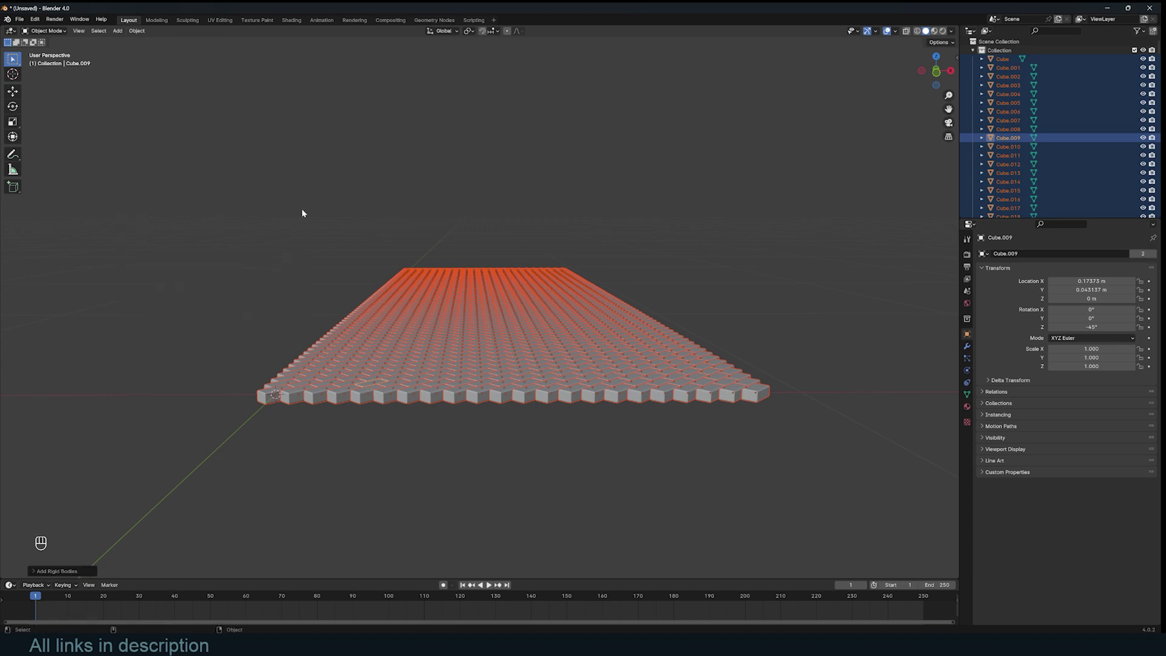
- Play the simulation to watch the bricks fall, then reselect all bricks and play it once more
{"action": "left_click", "coordinate": [302, 213]}
{"action": "key", "text": "space"}
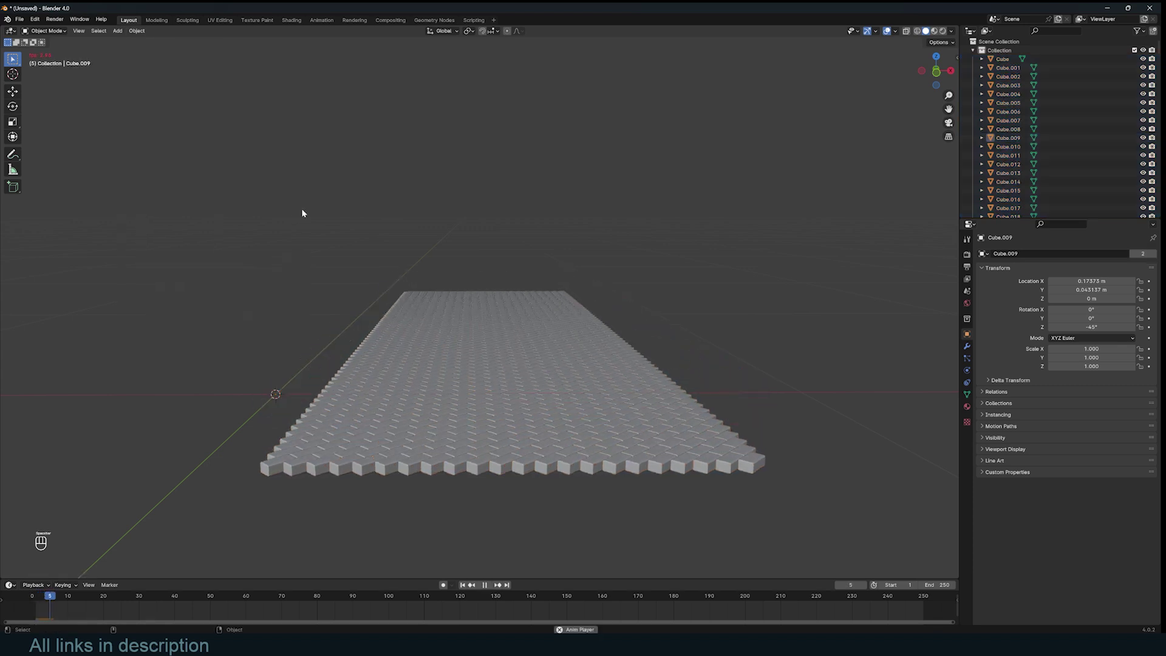
{"action": "key", "text": "Escape"}
{"action": "left_click_drag", "start_coordinate": [229, 206], "coordinate": [780, 453]}
{"action": "key", "text": "space"}
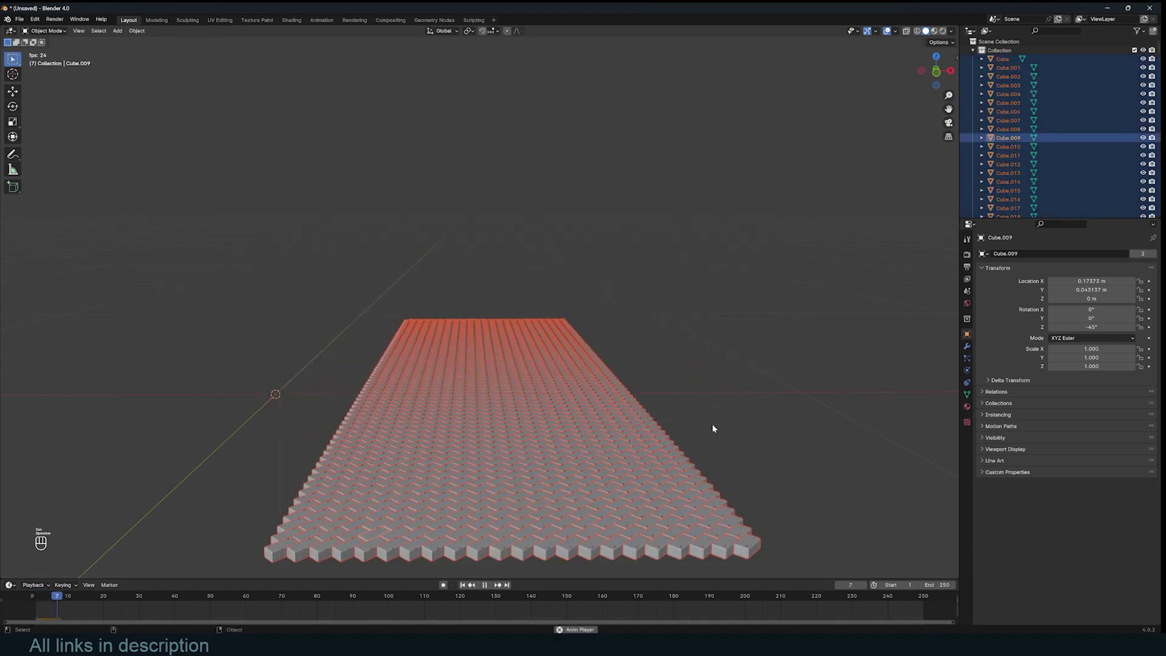
{"action": "key", "text": "Escape"}
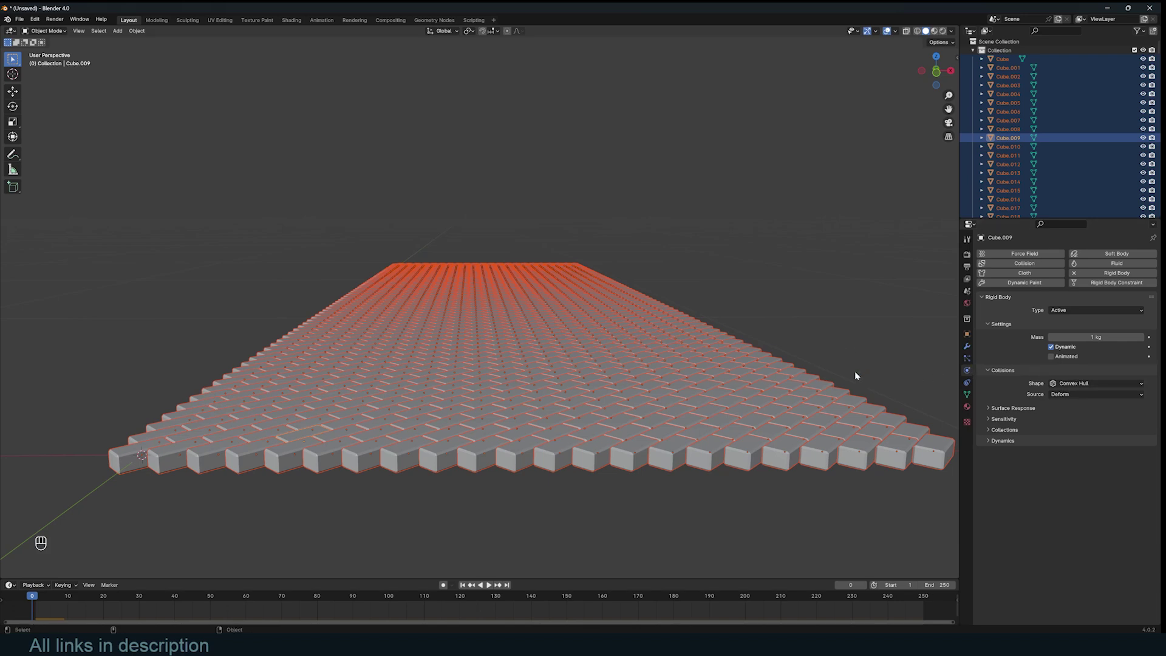
- Set the selected bricks' rigid body collision shape to Box and play the simulation to test it
{"action": "left_click", "coordinate": [1084, 383]}
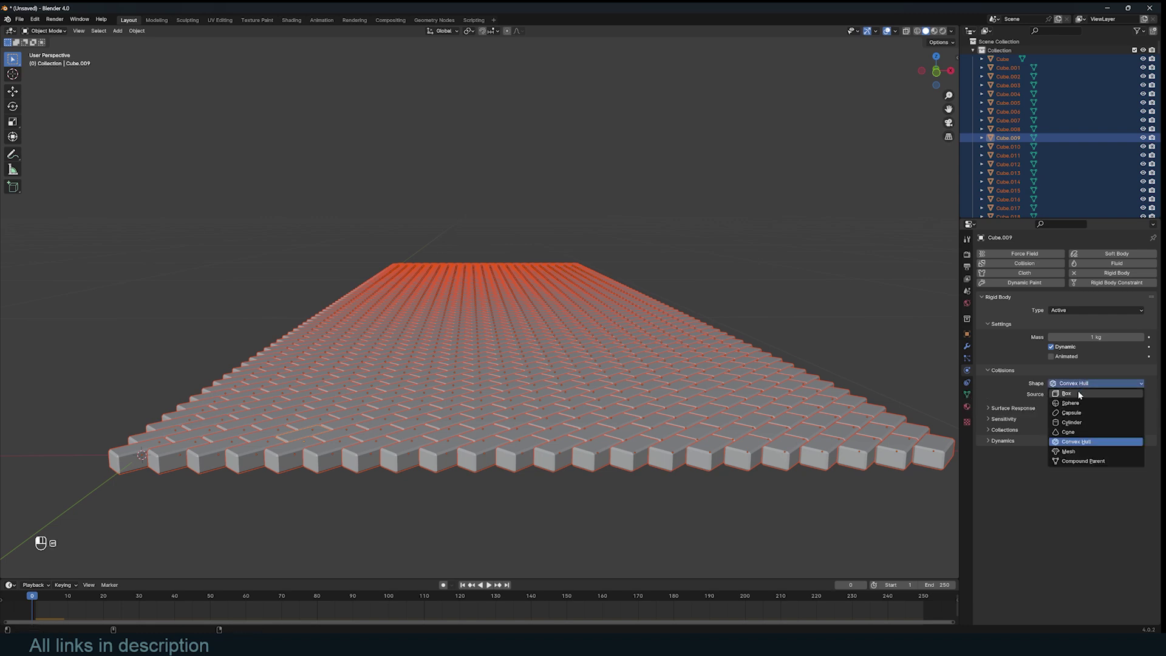
{"action": "left_click", "coordinate": [1079, 393]}
{"action": "middle_click_drag", "start_coordinate": [862, 400], "coordinate": [686, 388]}
{"action": "key", "text": "space"}
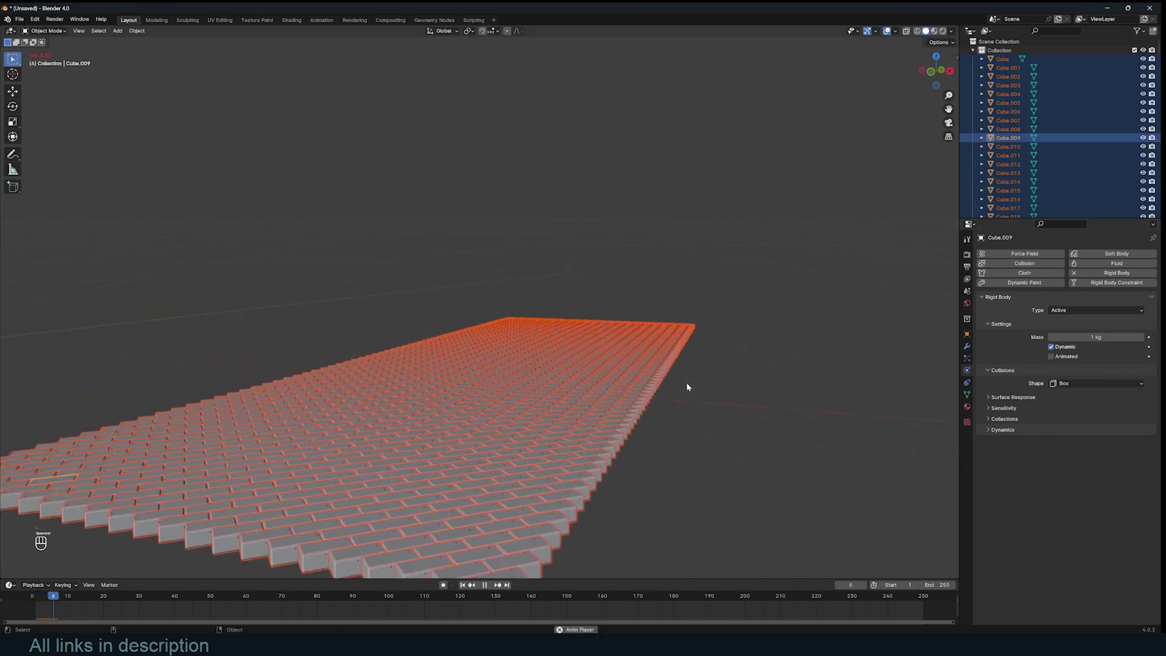
{"action": "key", "text": "Escape"}
{"action": "key", "text": "space"}
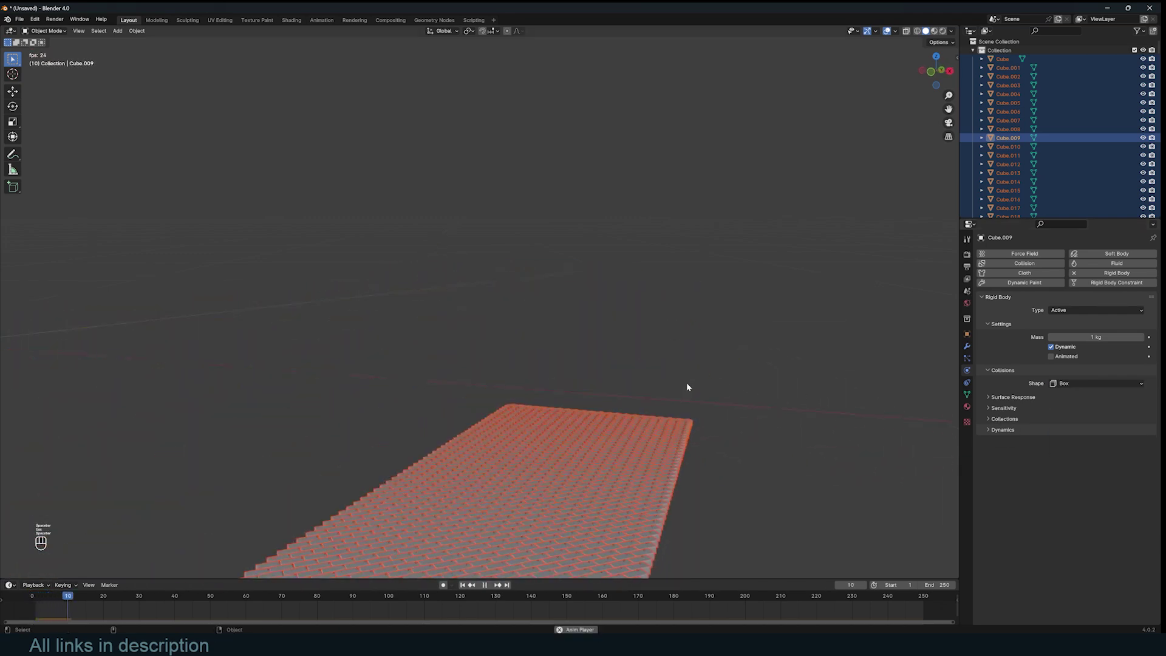
{"action": "key", "text": "Escape"}
- Add a plane centred on the brick field, enlarging it and stretching it along Y beyond both ends of the field
{"action": "key", "text": "shift+a"}
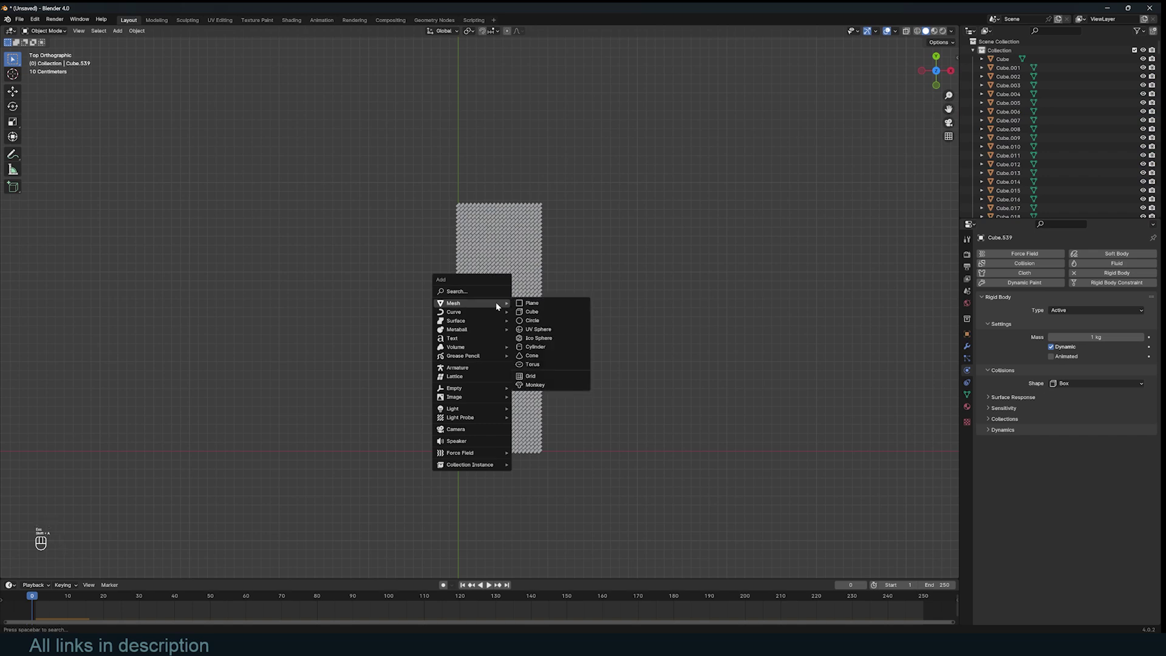
{"action": "left_click", "coordinate": [527, 304]}
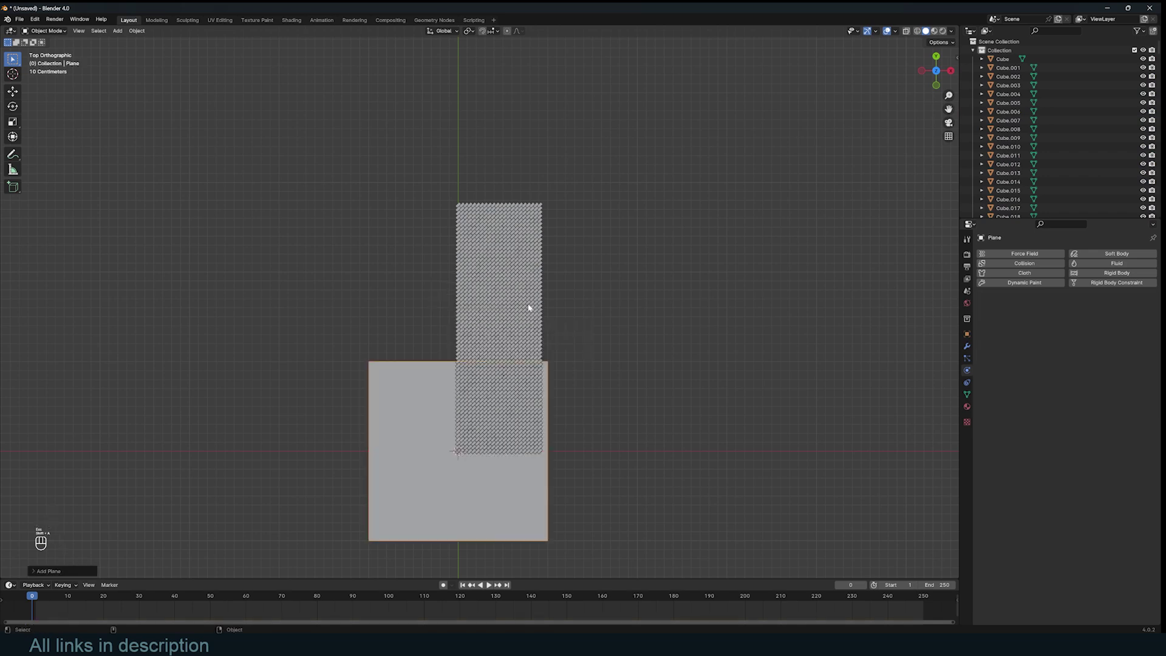
{"action": "key", "text": "s"}
{"action": "left_click", "coordinate": [535, 335]}
{"action": "key", "text": "g"}
{"action": "key", "text": "s"}
{"action": "key", "text": "y"}
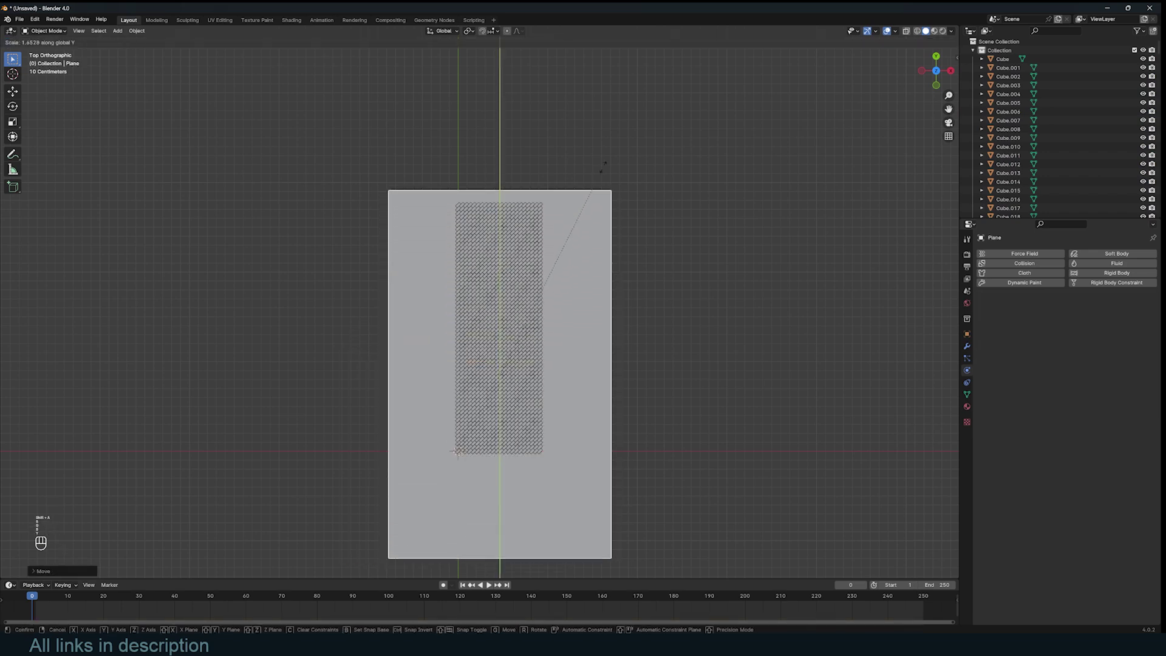
{"action": "left_click", "coordinate": [620, 136]}
- Lower the plane about 0.0127 m along Z so it sits just beneath the bricks
{"action": "key", "text": "KP_8"}
{"action": "key", "text": "KP_8"}
{"action": "key", "text": "KP_8"}
{"action": "key", "text": "KP_8"}
{"action": "key", "text": "KP_1"}
{"action": "scroll", "coordinate": [595, 258], "scroll_direction": "up", "scroll_amount": 6}
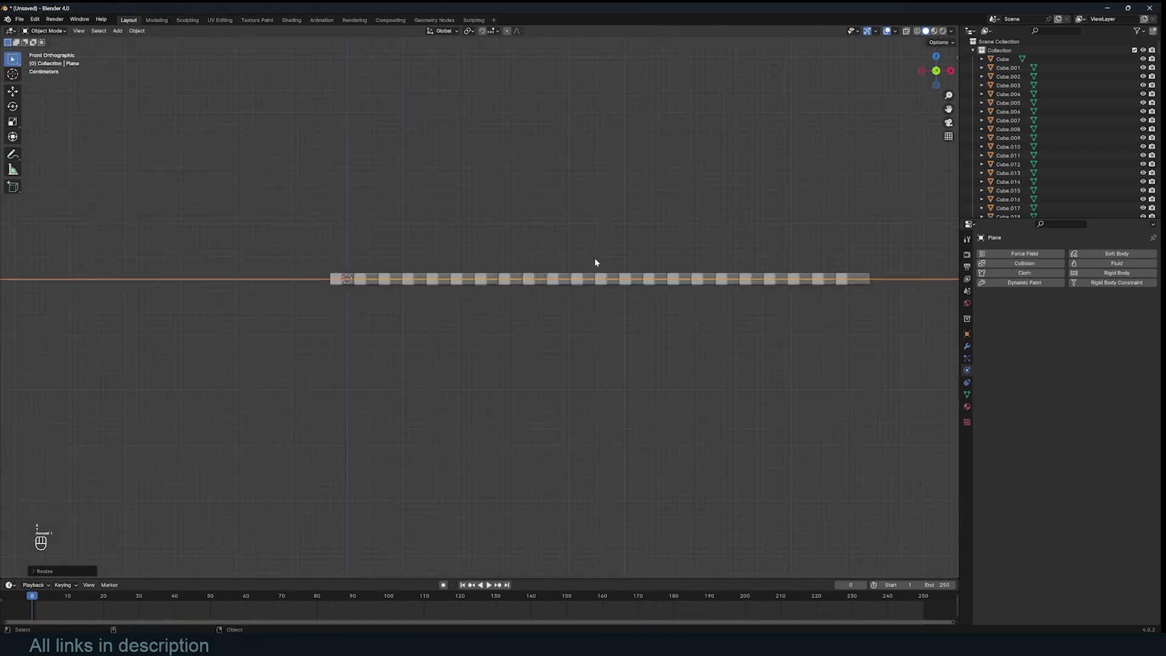
{"action": "key", "text": "g"}
{"action": "key", "text": "z"}
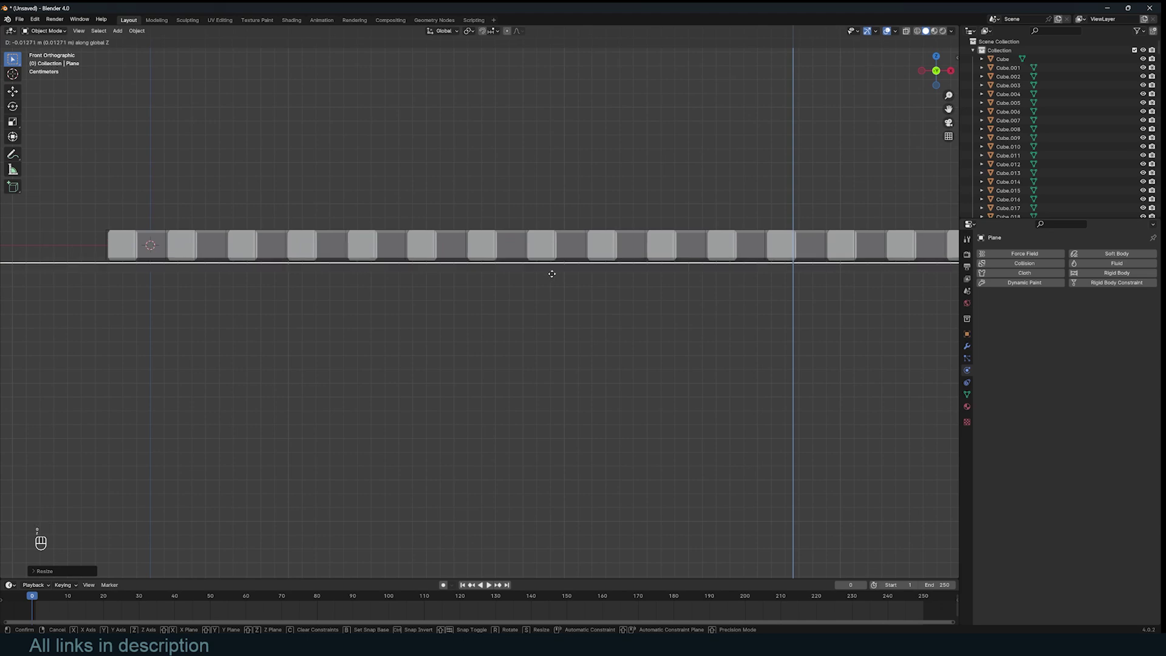
{"action": "left_click", "coordinate": [554, 273]}
{"action": "scroll", "coordinate": [555, 275], "scroll_direction": "down", "scroll_amount": 3}
{"action": "middle_click_drag", "start_coordinate": [554, 277], "coordinate": [698, 323]}
{"action": "scroll", "coordinate": [658, 224], "scroll_direction": "down", "scroll_amount": 3}
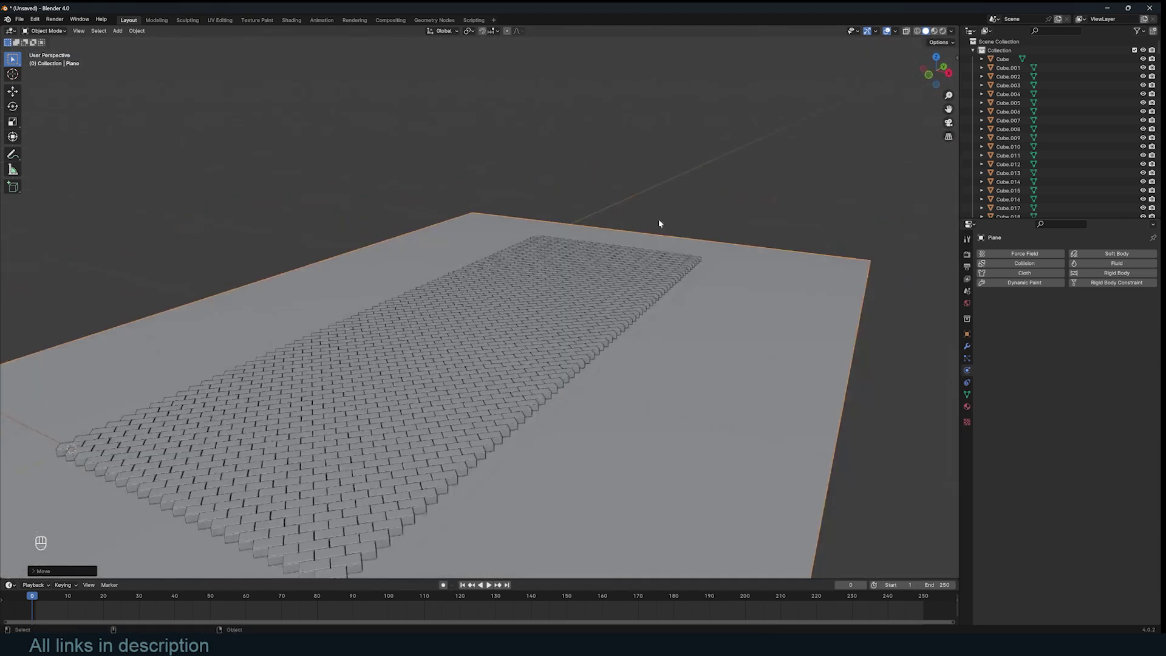
- Narrow the ground plane along X closer to the brick field and apply its scale
{"action": "key", "text": "s"}
{"action": "key", "text": "x"}
{"action": "left_click", "coordinate": [640, 312]}
{"action": "key", "text": "ctrl+a"}
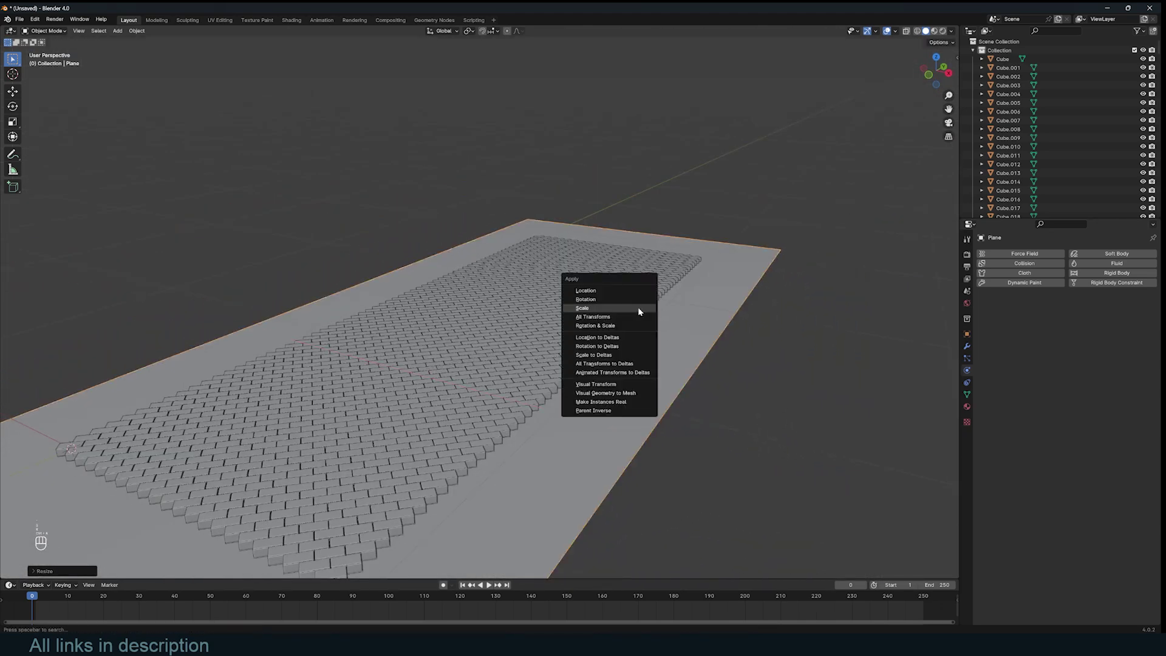
{"action": "left_click", "coordinate": [638, 308]}
- Make the ground plane a passive rigid body and play the simulation from the front to test it
{"action": "scroll", "coordinate": [631, 316], "scroll_direction": "down", "scroll_amount": 3}
{"action": "middle_click_drag", "start_coordinate": [629, 323], "coordinate": [583, 292]}
{"action": "left_click", "coordinate": [137, 31]}
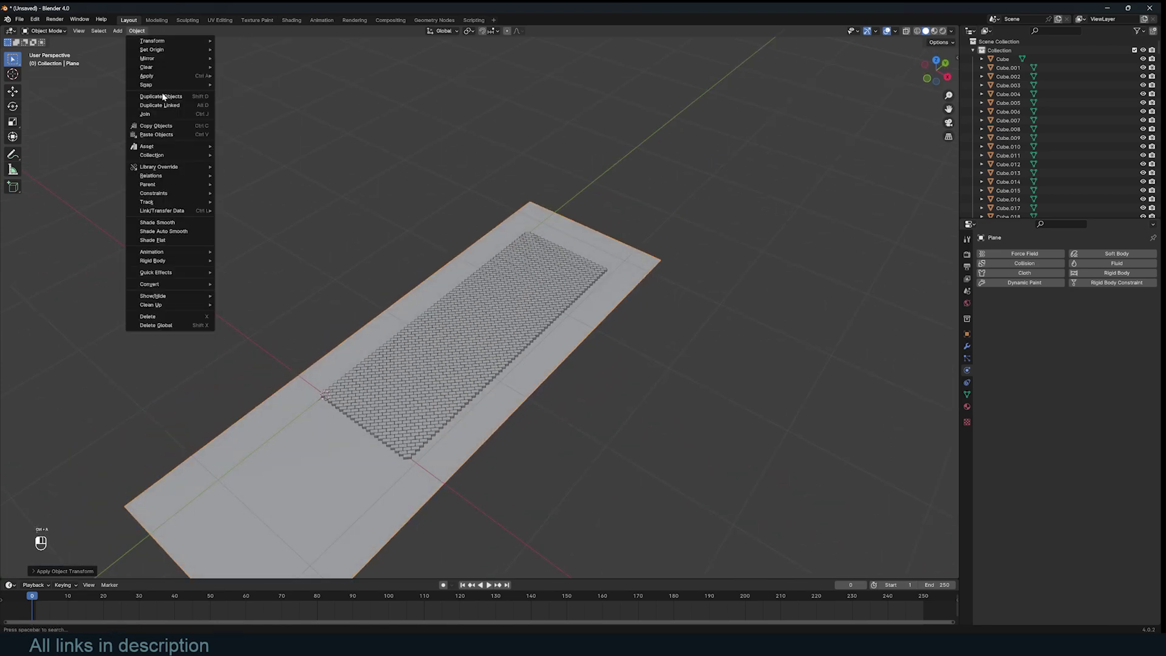
{"action": "mouse_move", "coordinate": [182, 260]}
{"action": "left_click", "coordinate": [238, 270]}
{"action": "key", "text": "space"}
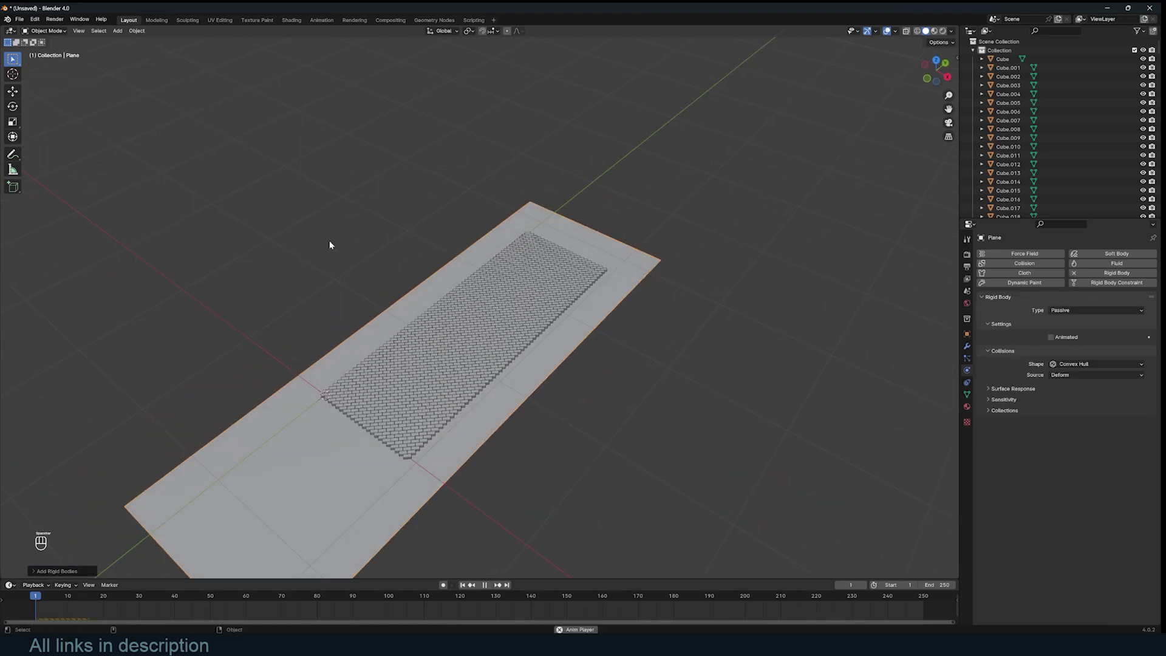
{"action": "key", "text": "KP_1"}
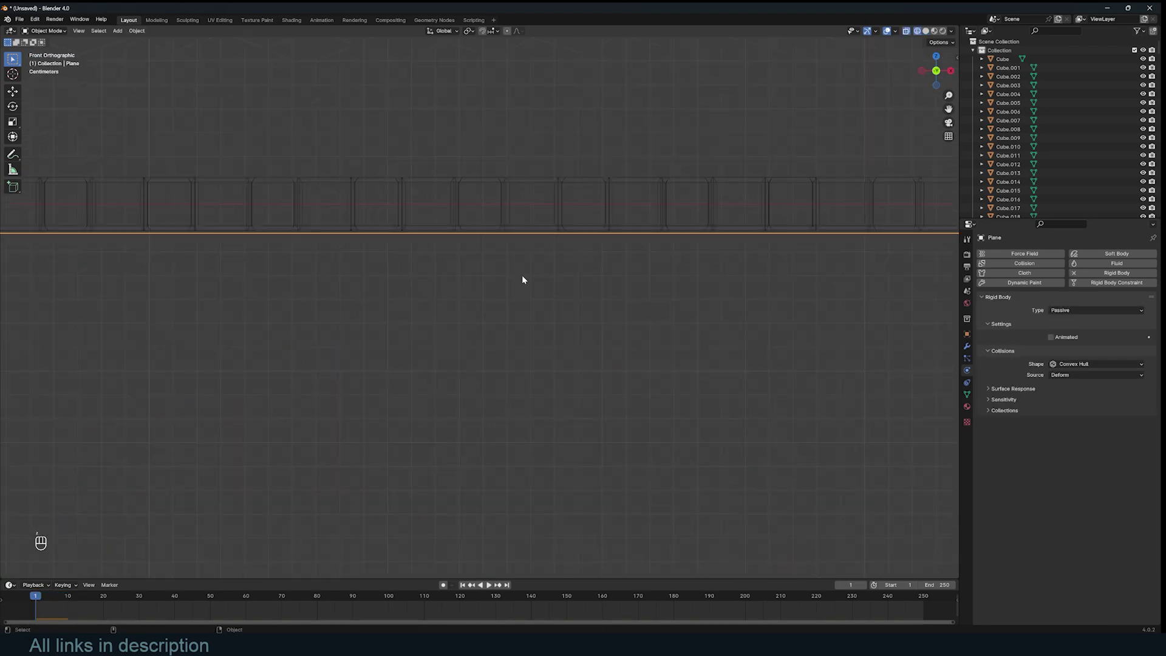
{"action": "key", "text": "Escape"}
- Return to solid shading and set the ground plane's rigid body collision shape to Box
{"action": "middle_click_drag", "start_coordinate": [592, 287], "coordinate": [571, 296]}
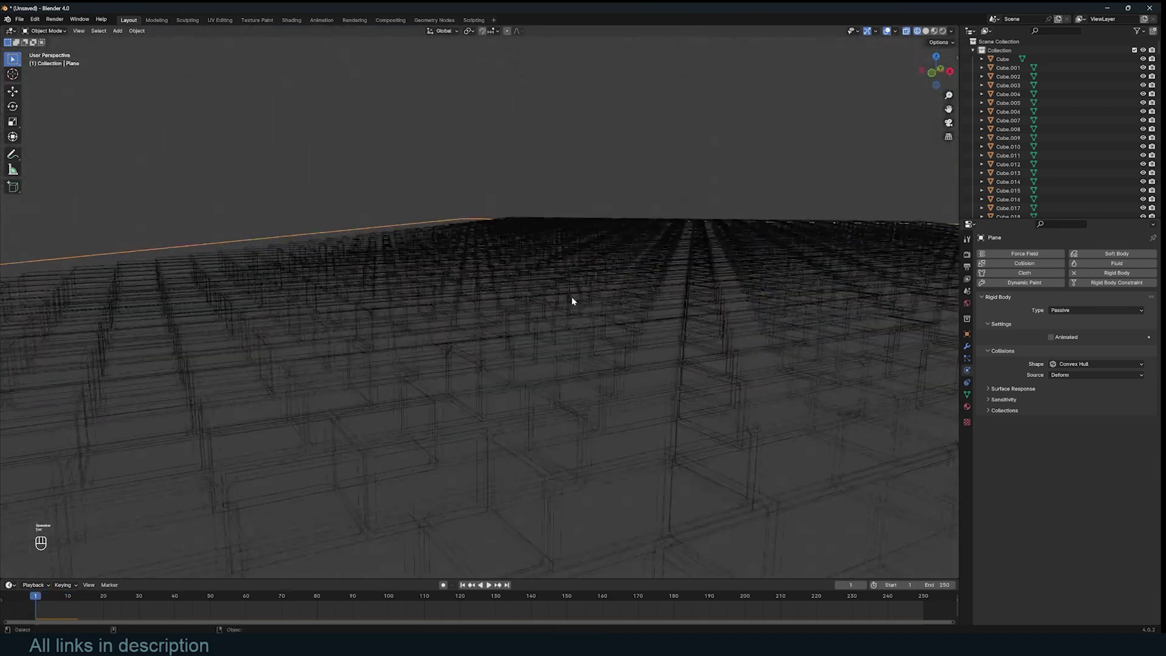
{"action": "scroll", "coordinate": [571, 296], "scroll_direction": "down", "scroll_amount": 3}
{"action": "key", "text": "z"}
{"action": "left_click", "coordinate": [719, 297]}
{"action": "scroll", "coordinate": [712, 272], "scroll_direction": "down", "scroll_amount": 8}
{"action": "scroll", "coordinate": [712, 274], "scroll_direction": "up", "scroll_amount": 8}
{"action": "scroll", "coordinate": [713, 279], "scroll_direction": "down", "scroll_amount": 4}
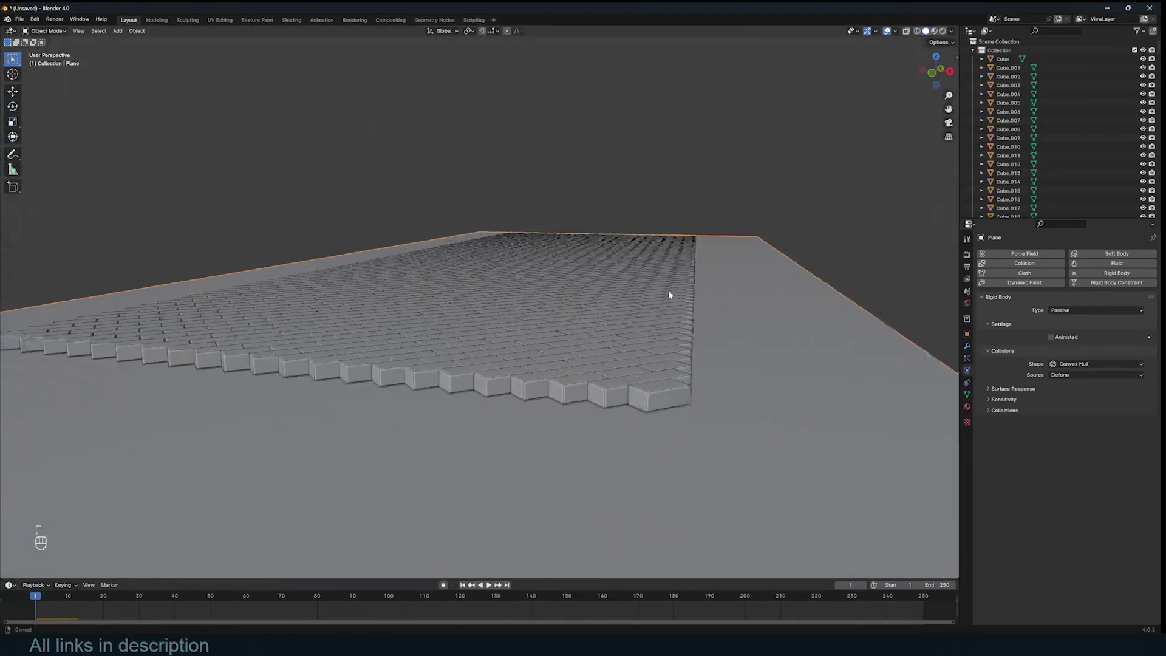
{"action": "left_click", "coordinate": [1084, 364]}
{"action": "left_click", "coordinate": [1066, 374]}
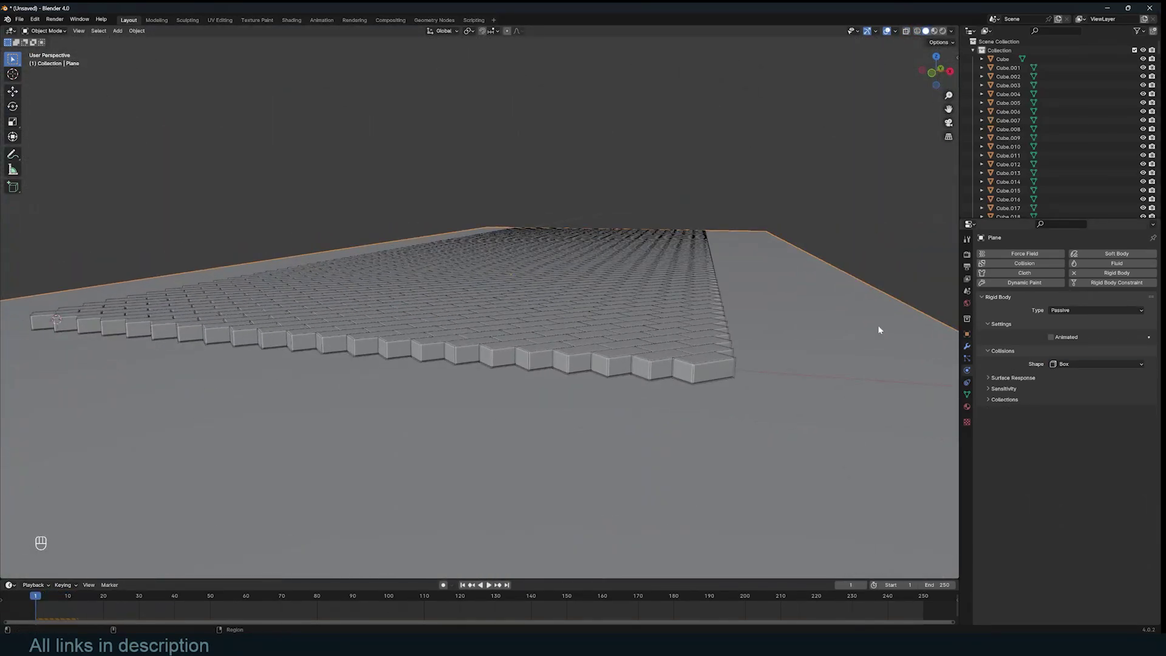
- Play the simulation several times from the front in wireframe and in perspective to check how the bricks rest on the plane
{"action": "scroll", "coordinate": [739, 261], "scroll_direction": "up", "scroll_amount": 5}
{"action": "scroll", "coordinate": [739, 249], "scroll_direction": "down", "scroll_amount": 6}
{"action": "key", "text": "KP_1"}
{"action": "middle_click_drag", "start_coordinate": [459, 274], "coordinate": [389, 282], "text": "shift"}
{"action": "scroll", "coordinate": [388, 281], "scroll_direction": "up", "scroll_amount": 2}
{"action": "key", "text": "space"}
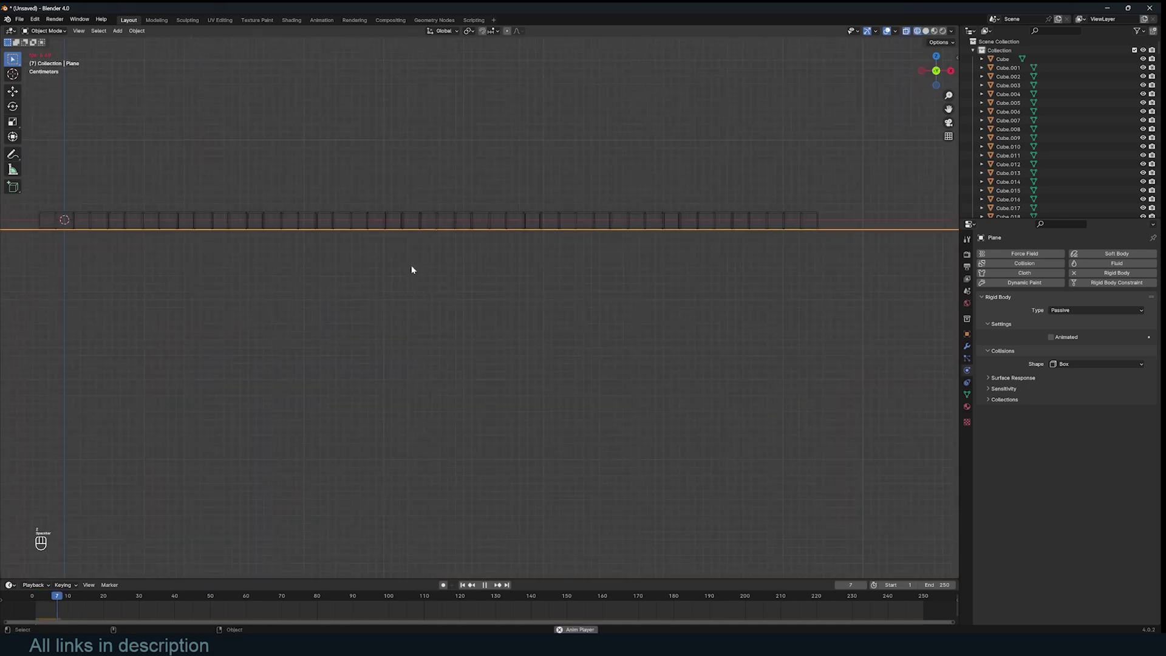
{"action": "key", "text": "Escape"}
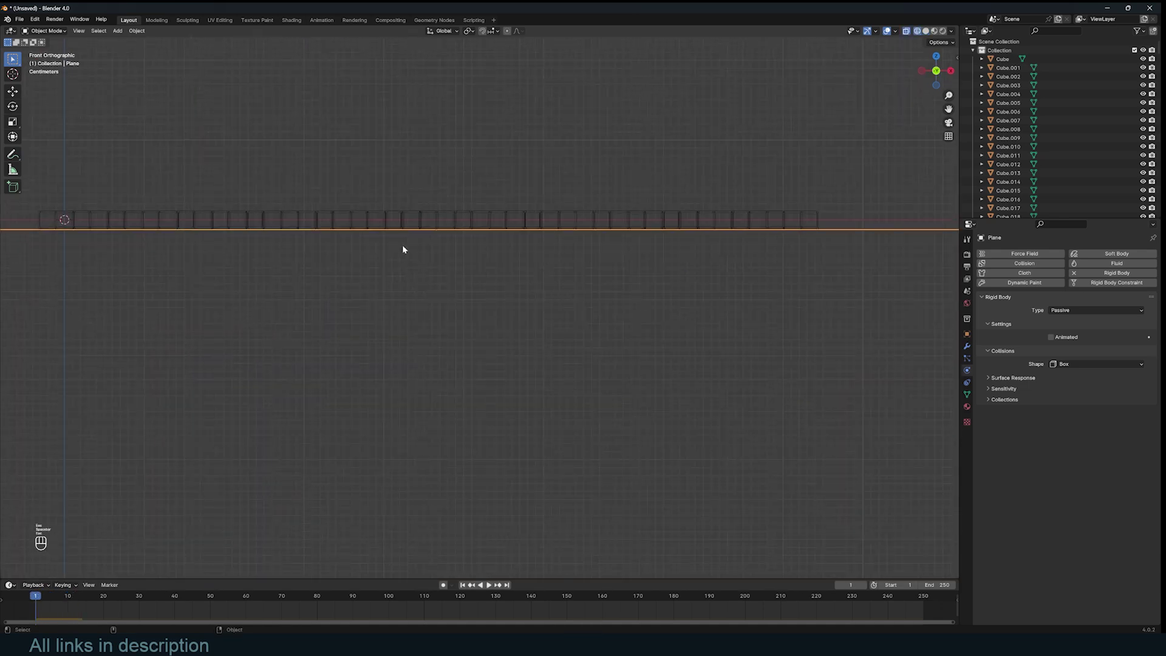
{"action": "scroll", "coordinate": [498, 201], "scroll_direction": "down", "scroll_amount": 3}
{"action": "key", "text": "space"}
{"action": "key", "text": "space"}
{"action": "scroll", "coordinate": [89, 524], "scroll_direction": "up", "scroll_amount": 2}
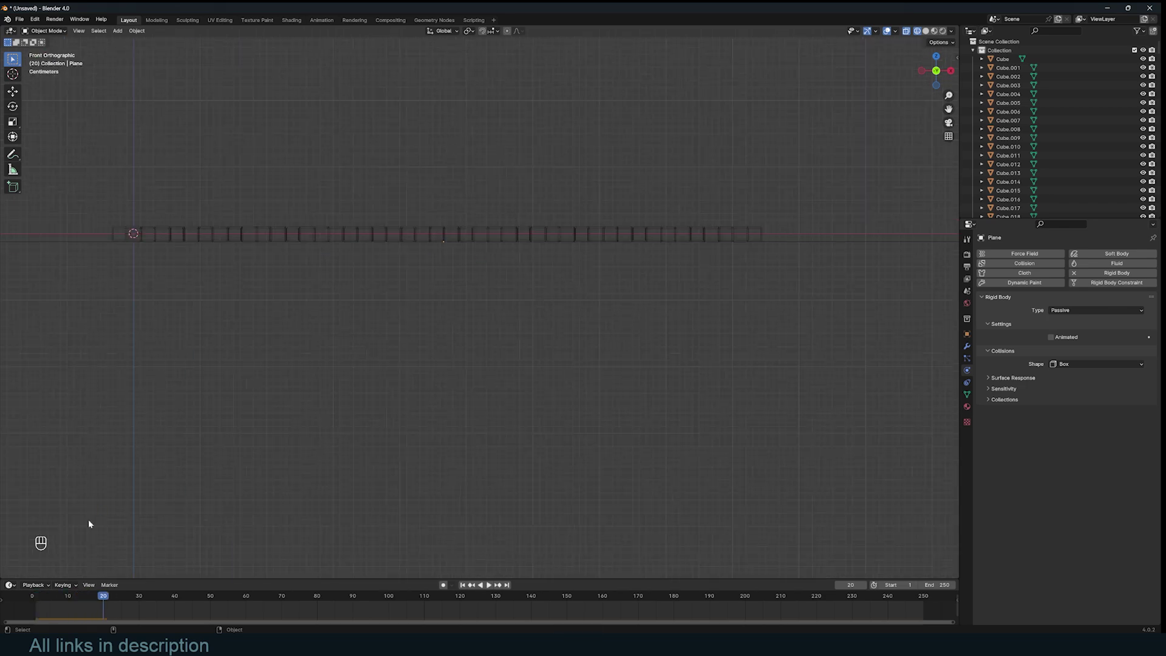
{"action": "key", "text": "space"}
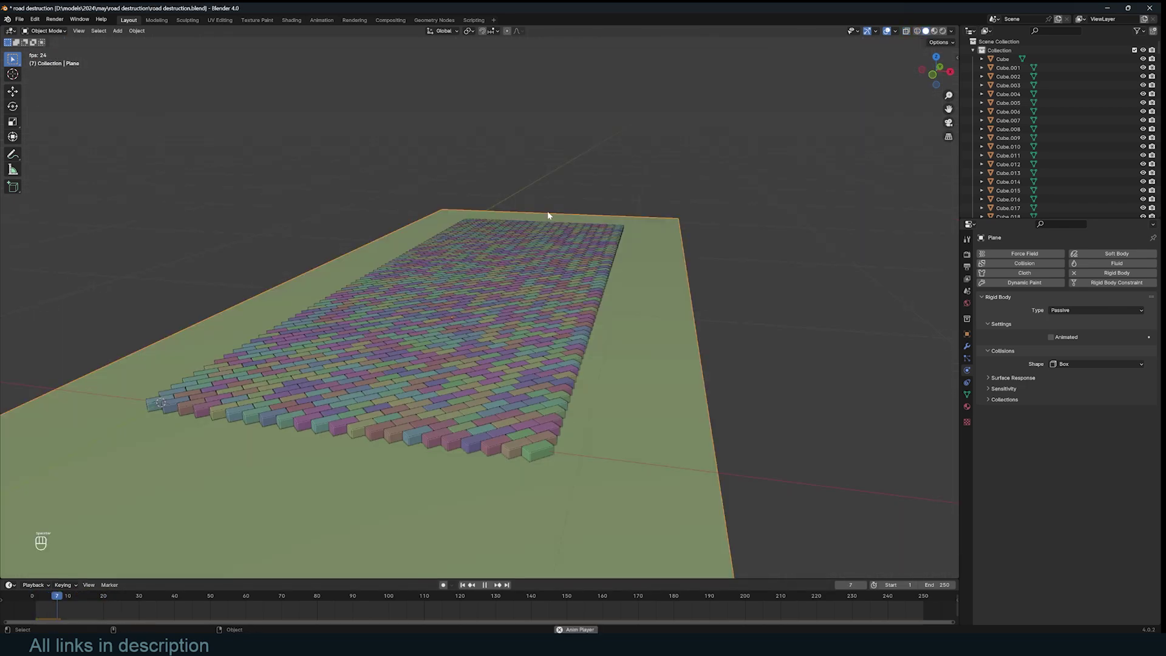
{"action": "key", "text": "Escape"}
- Switch to the top view and sketch a short stroke over the brick field's lower end with the Annotate tool
{"action": "key", "text": "KP_7"}
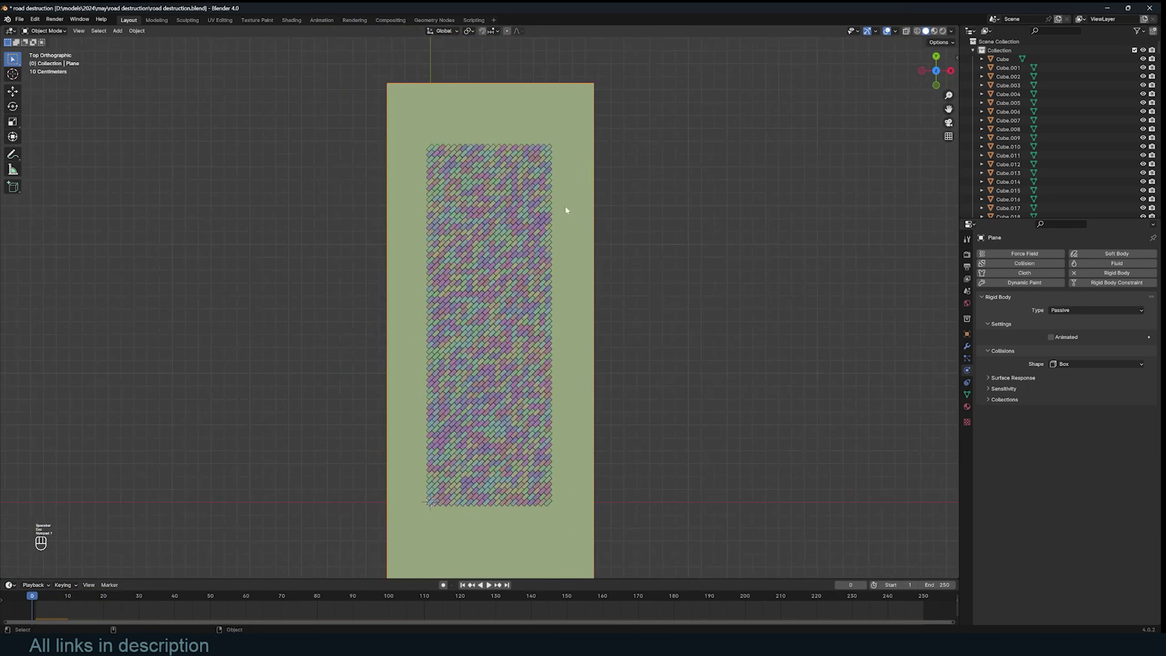
{"action": "key", "text": "shift+space"}
{"action": "key", "text": "d"}
{"action": "left_click_drag", "start_coordinate": [530, 514], "coordinate": [497, 465]}
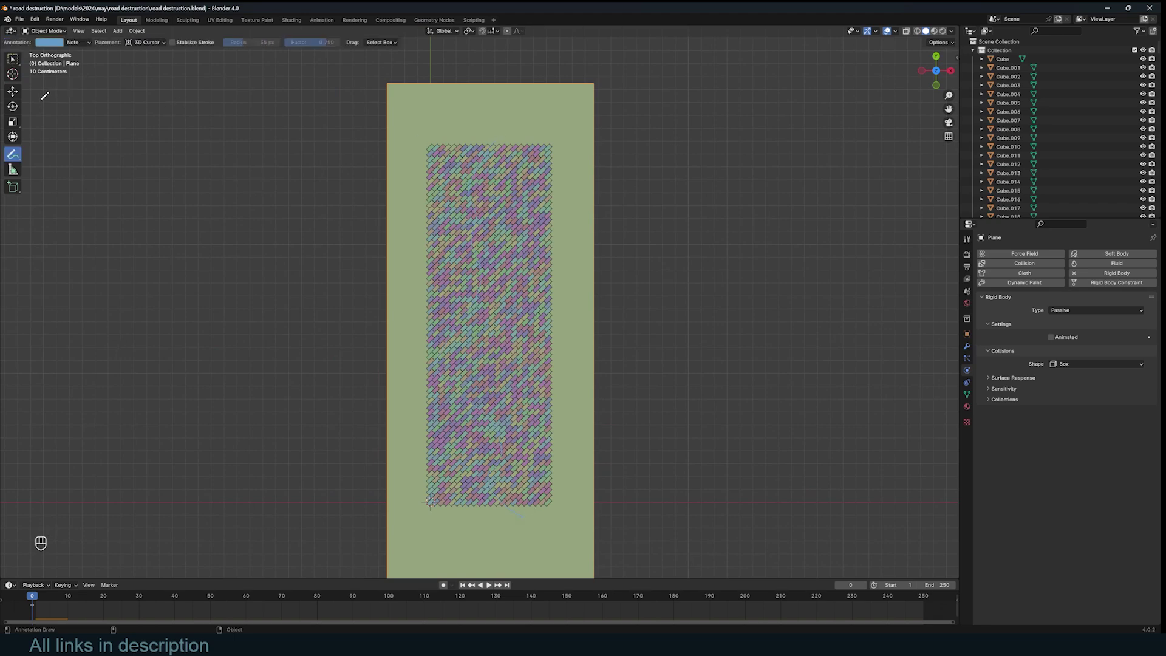
{"action": "key", "text": "shift+space"}
{"action": "key", "text": "g"}
- Add a Bezier curve, replacing its default points with a winding freehand curve along the full length of the brick field
{"action": "middle_click_drag", "start_coordinate": [472, 223], "coordinate": [477, 182], "text": "shift"}
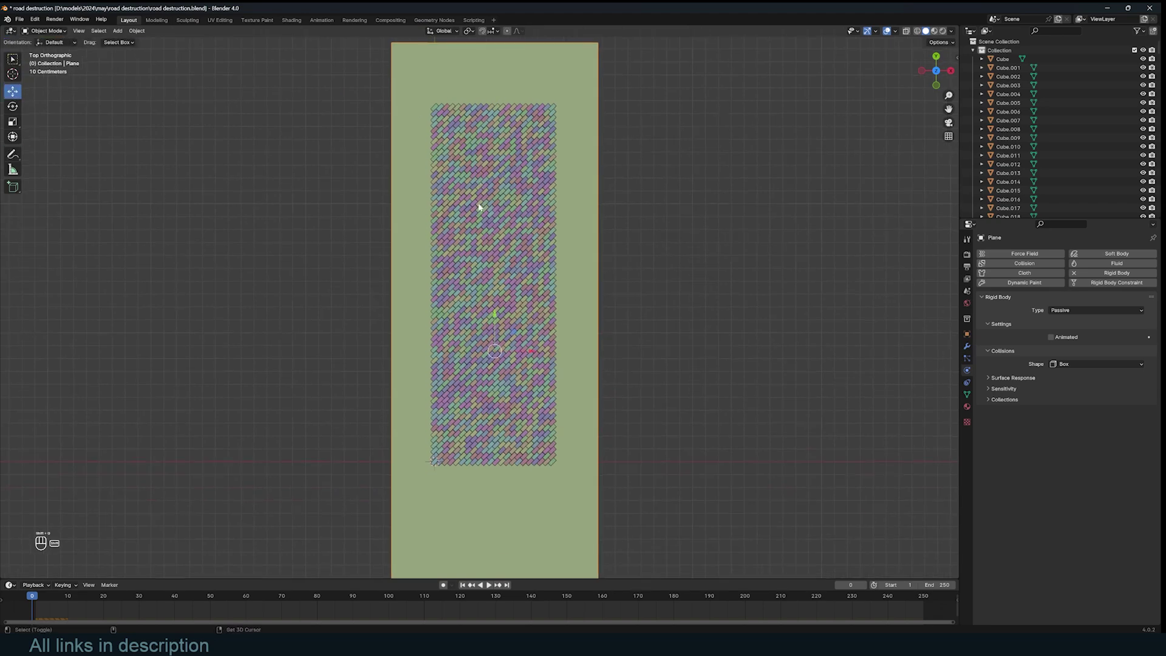
{"action": "key", "text": "shift+a"}
{"action": "mouse_move", "coordinate": [467, 209]}
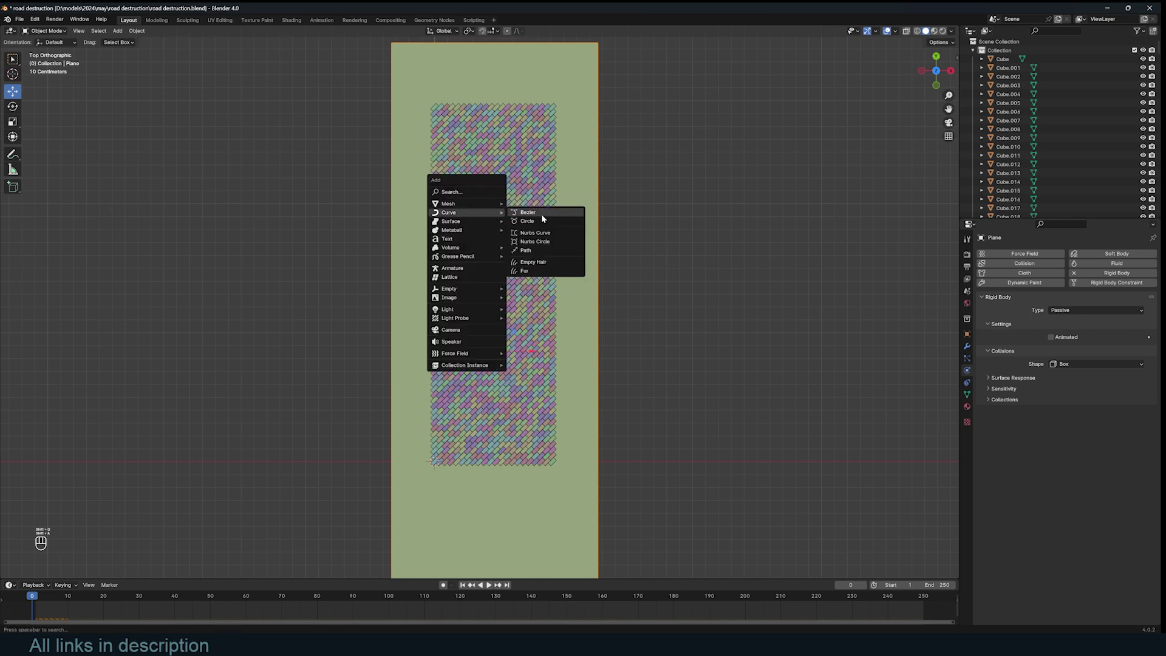
{"action": "left_click", "coordinate": [541, 213]}
{"action": "key", "text": "Tab"}
{"action": "key", "text": "x"}
{"action": "left_click", "coordinate": [472, 300]}
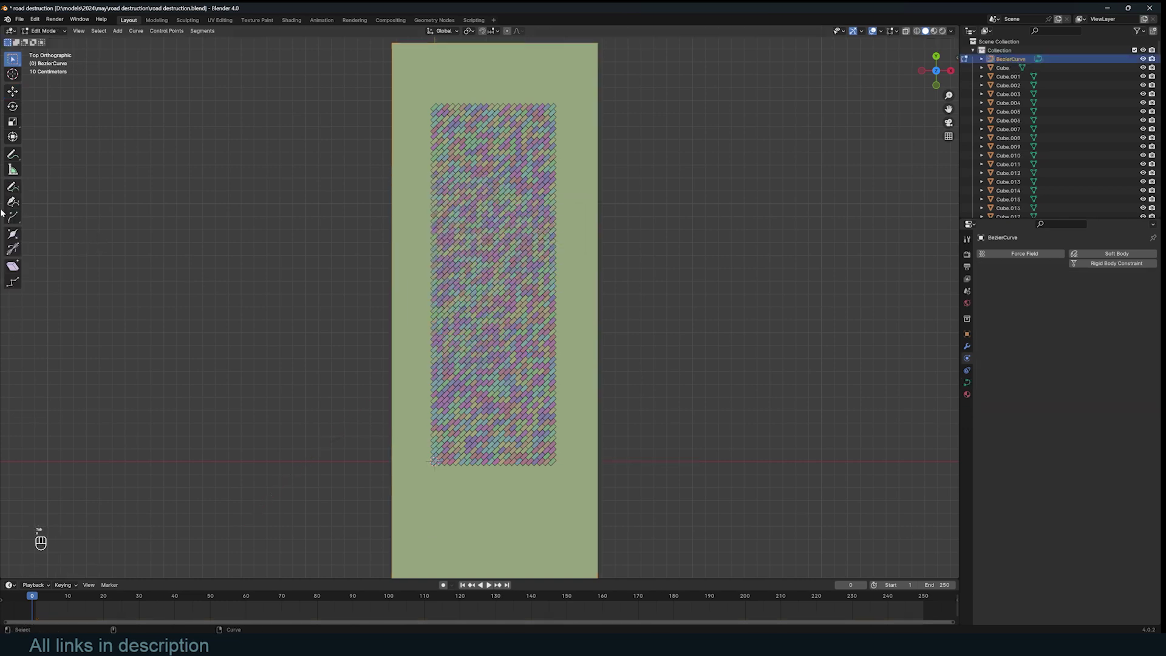
{"action": "left_click", "coordinate": [12, 185]}
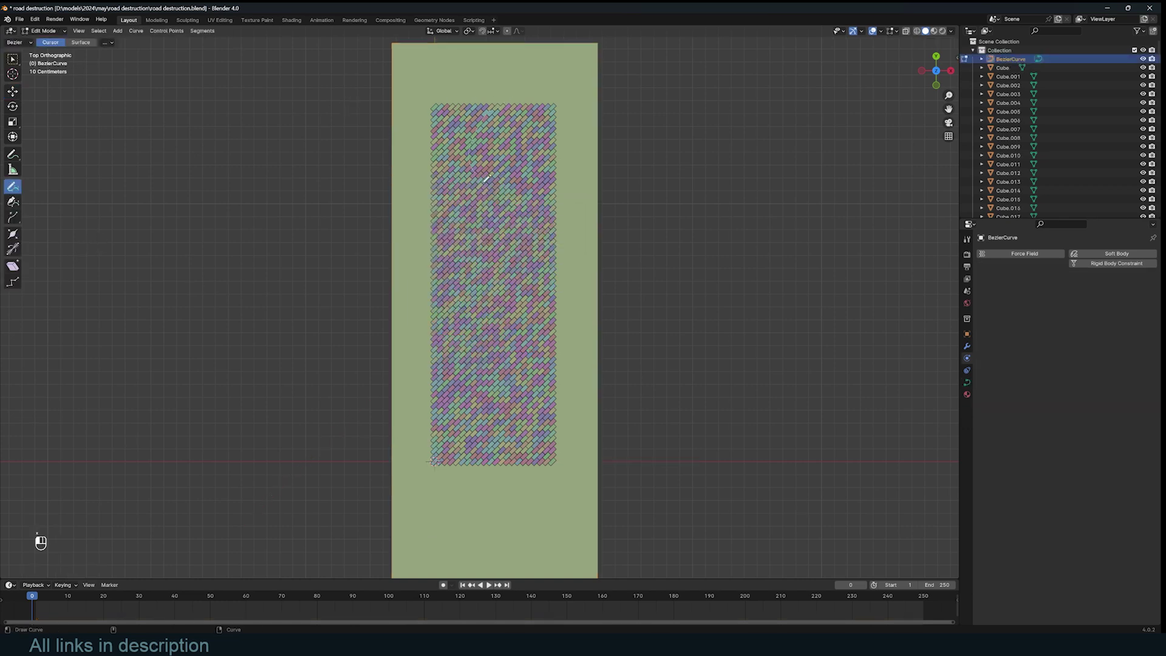
{"action": "key", "text": "Tab"}
- Raise the winding curve slightly along Z
{"action": "middle_click_drag", "start_coordinate": [510, 481], "coordinate": [451, 299]}
{"action": "key", "text": "g"}
{"action": "key", "text": "z"}
{"action": "left_click", "coordinate": [462, 295]}
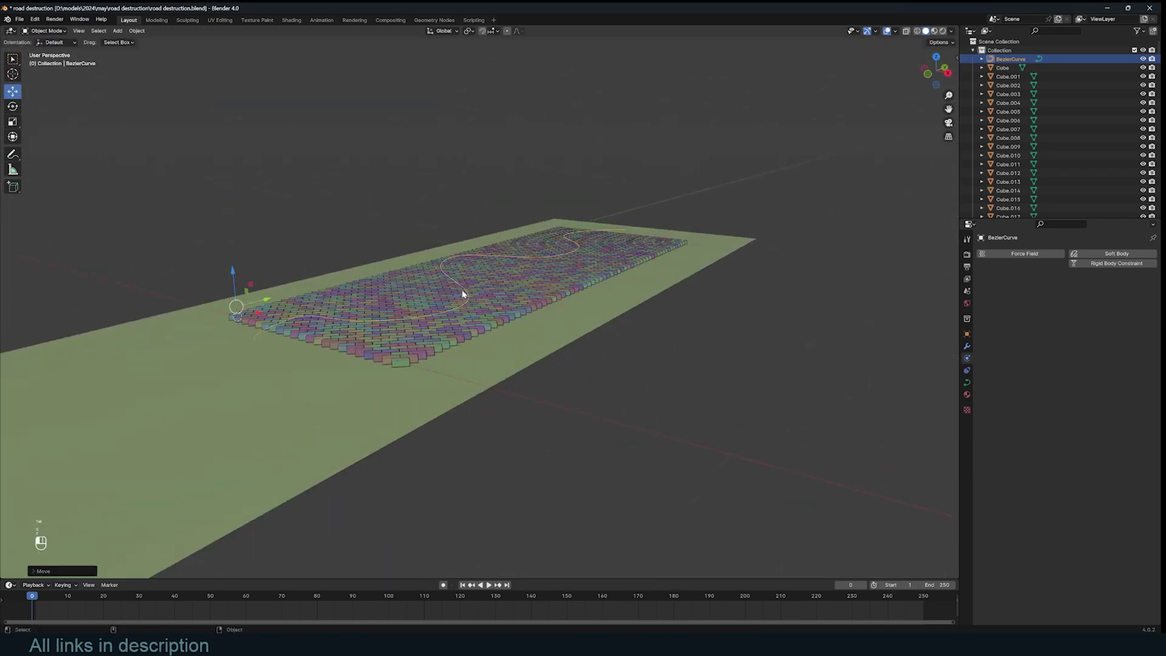
- Add a Force type force field to the curve and set its shape to Curve
{"action": "left_click", "coordinate": [968, 383]}
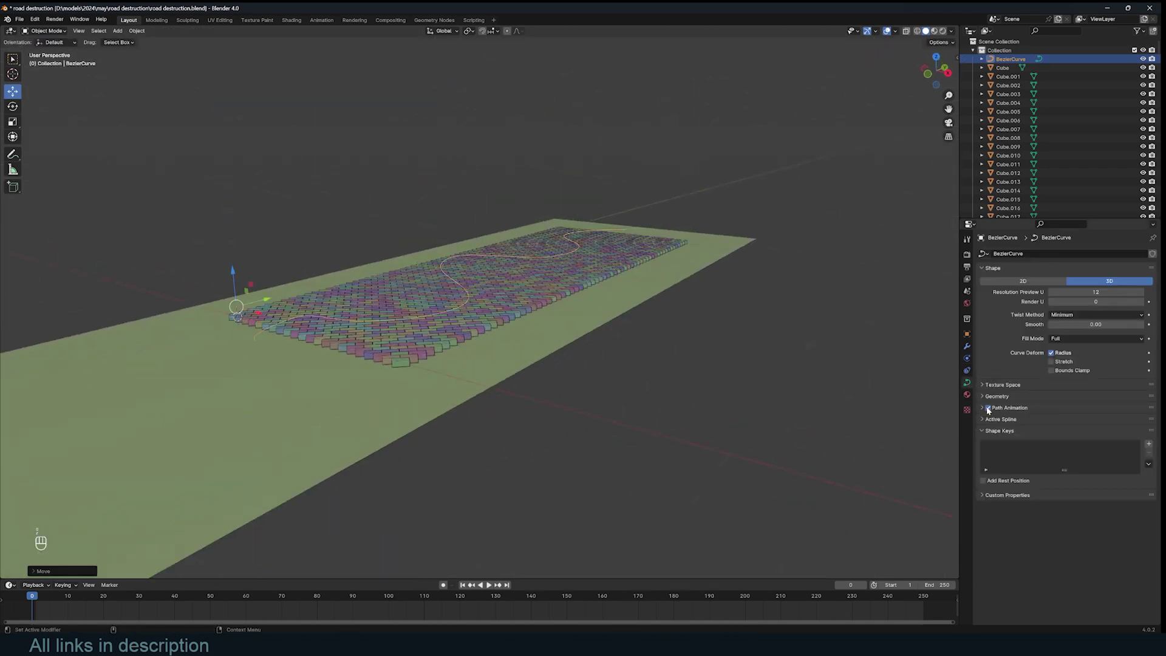
{"action": "left_click", "coordinate": [965, 370]}
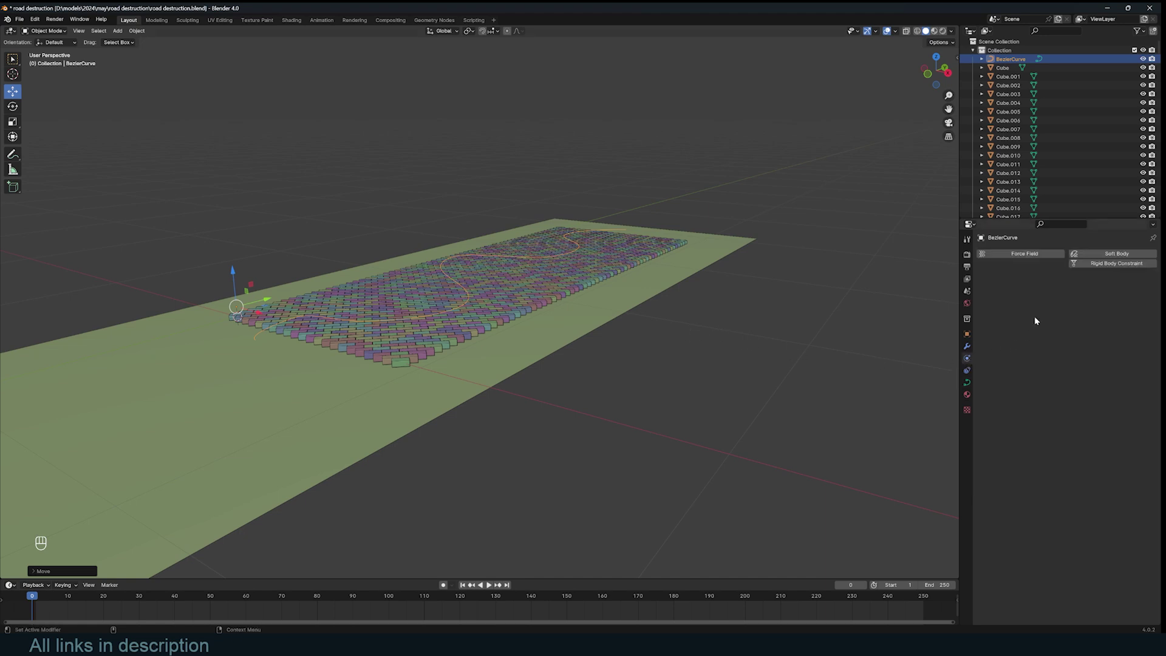
{"action": "left_click", "coordinate": [1032, 259]}
{"action": "left_click", "coordinate": [1081, 291]}
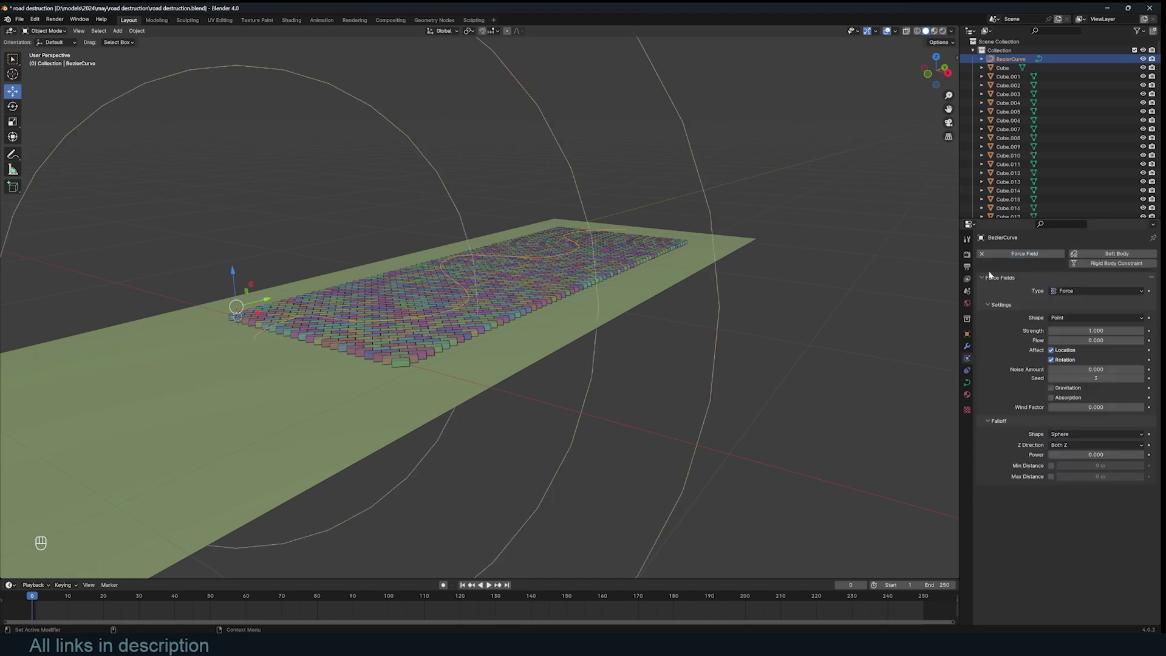
{"action": "left_click", "coordinate": [1072, 318]}
{"action": "left_click", "coordinate": [1064, 319]}
{"action": "left_click", "coordinate": [1064, 320]}
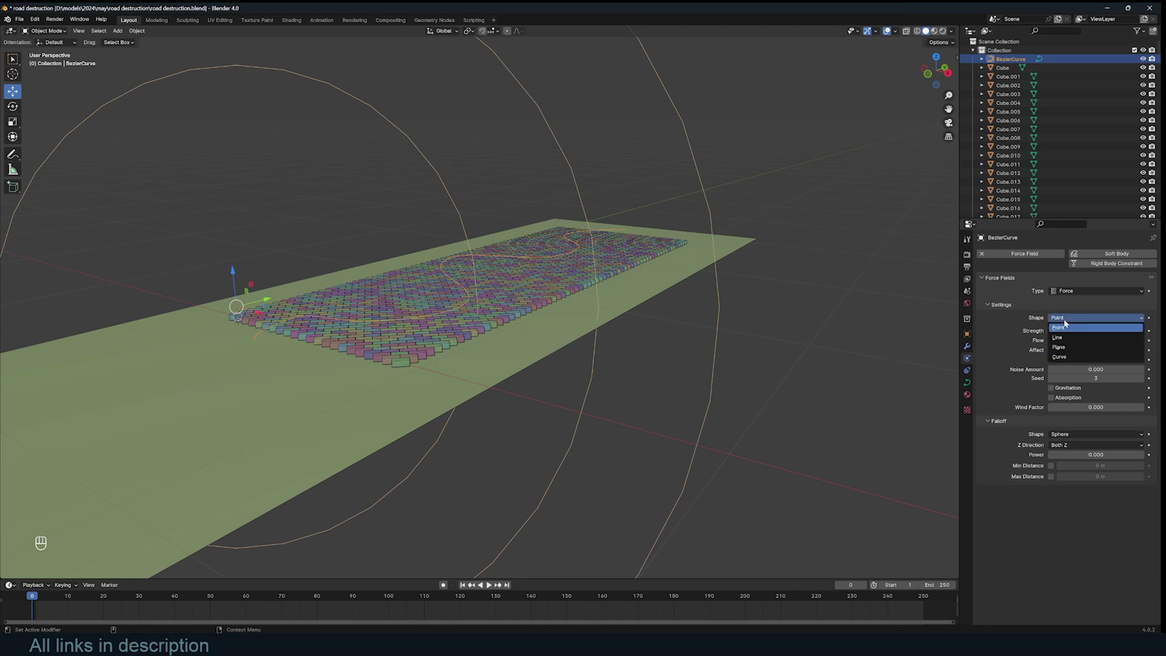
{"action": "left_click", "coordinate": [1060, 356]}
- Play the simulation to test the curve force and save the file
{"action": "middle_click_drag", "start_coordinate": [715, 307], "coordinate": [493, 300]}
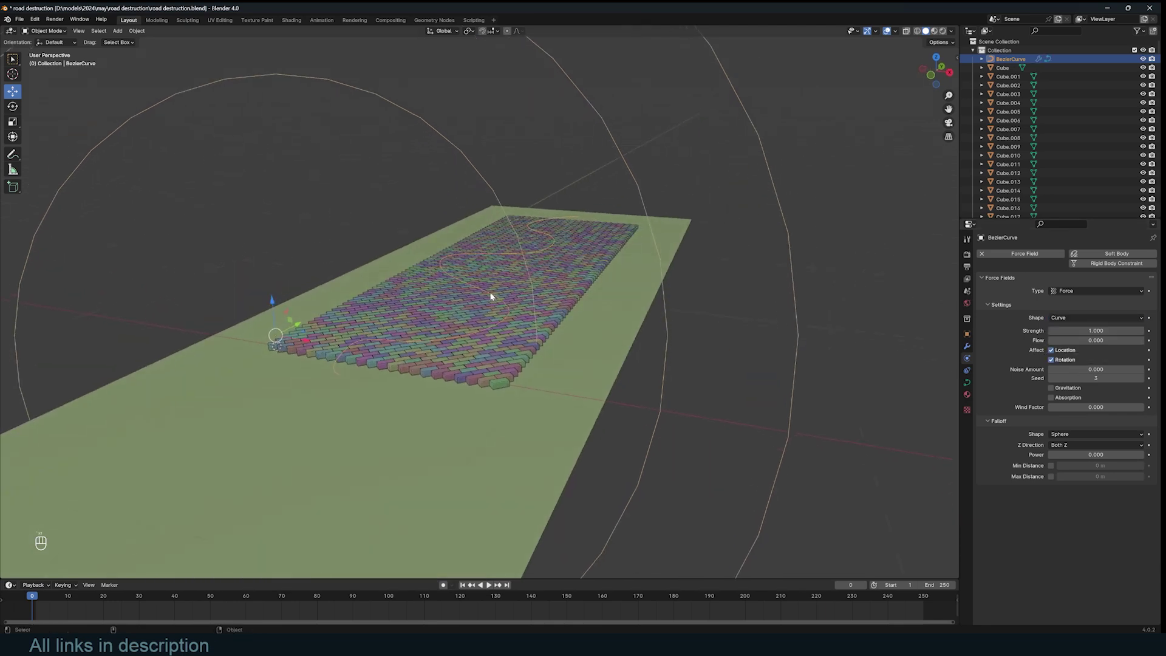
{"action": "key", "text": "space"}
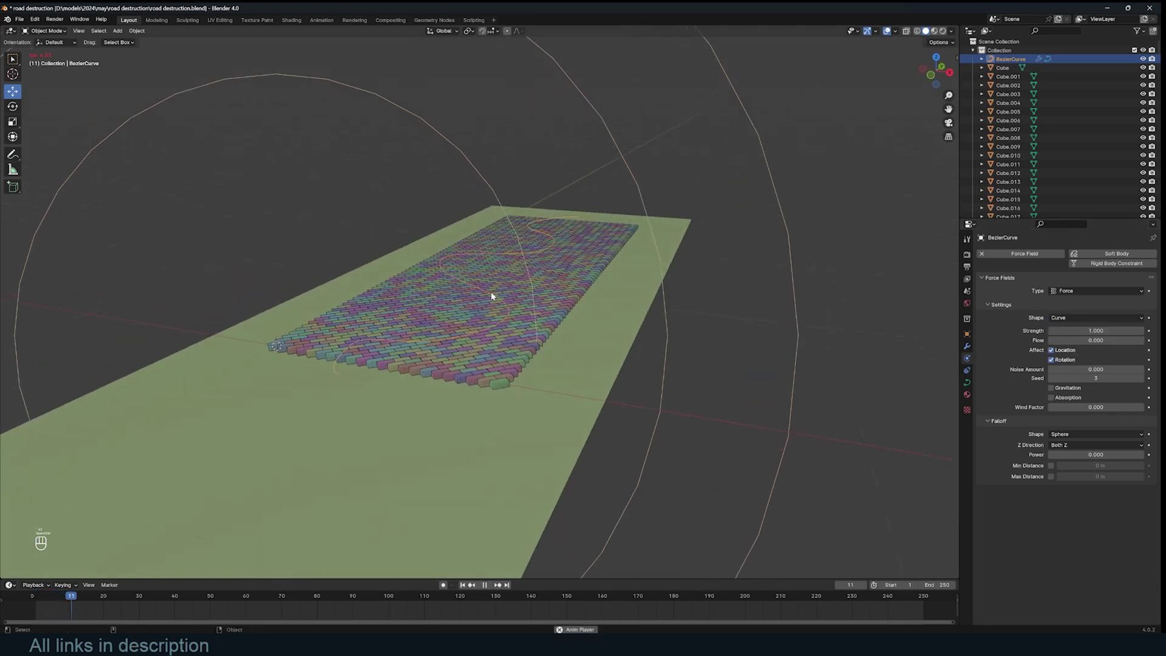
{"action": "key", "text": "Escape"}
{"action": "key", "text": "ctrl+s"}
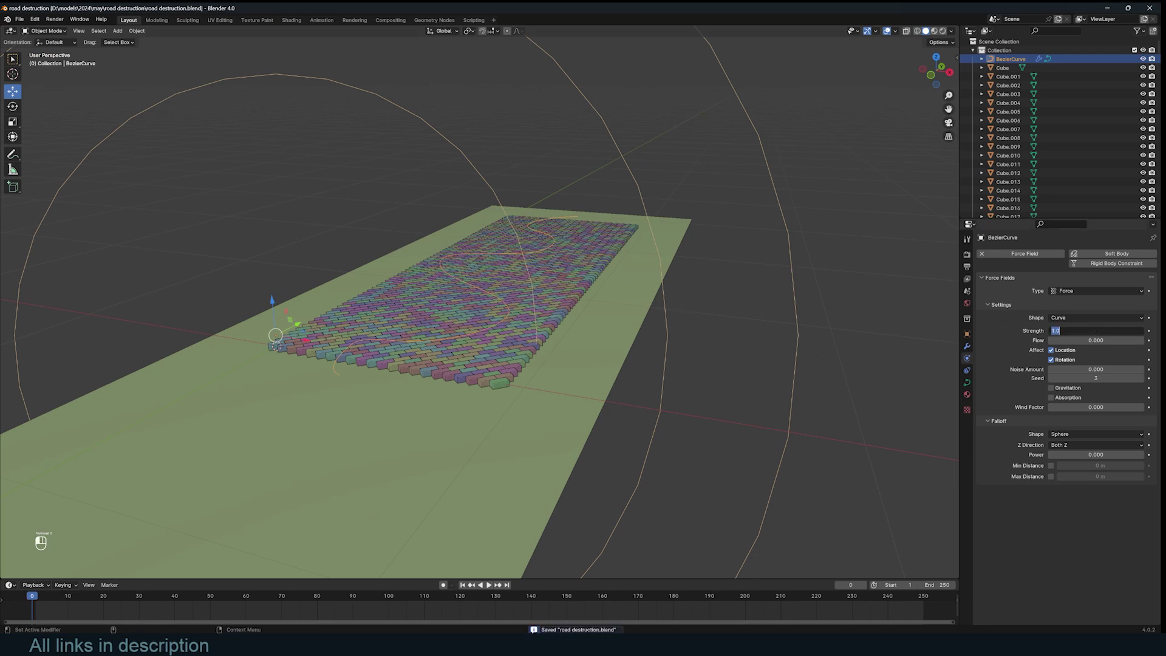
- Set the curve force field's strength to 1000 and play the simulation
{"action": "key", "text": "Return"}
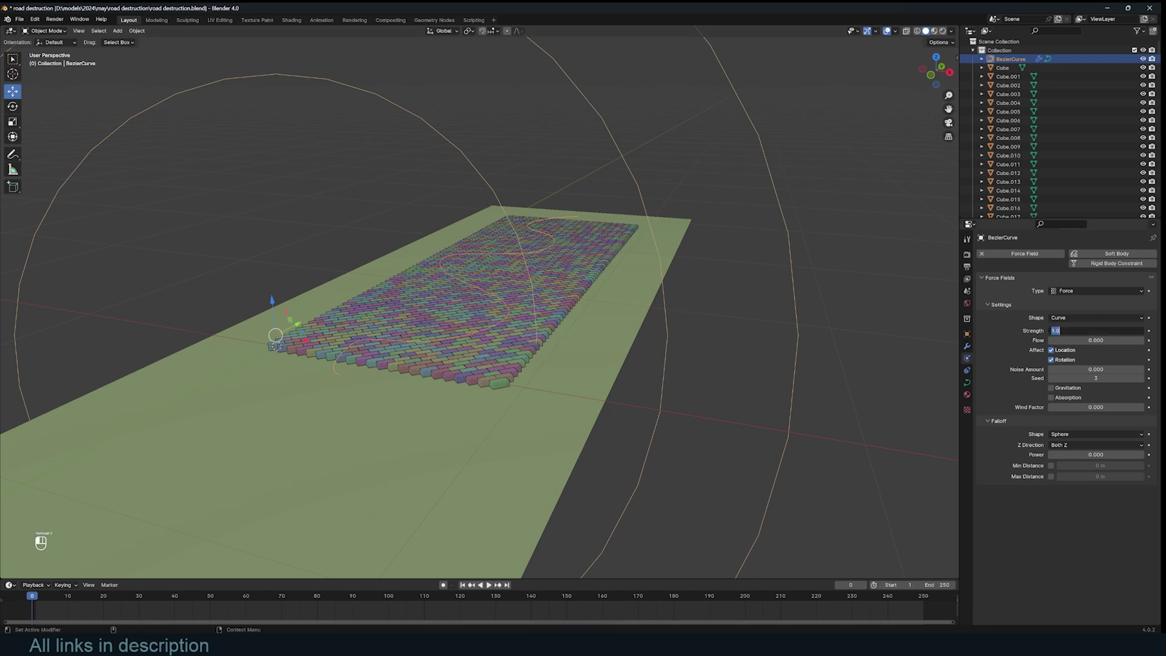
{"action": "key", "text": "space"}
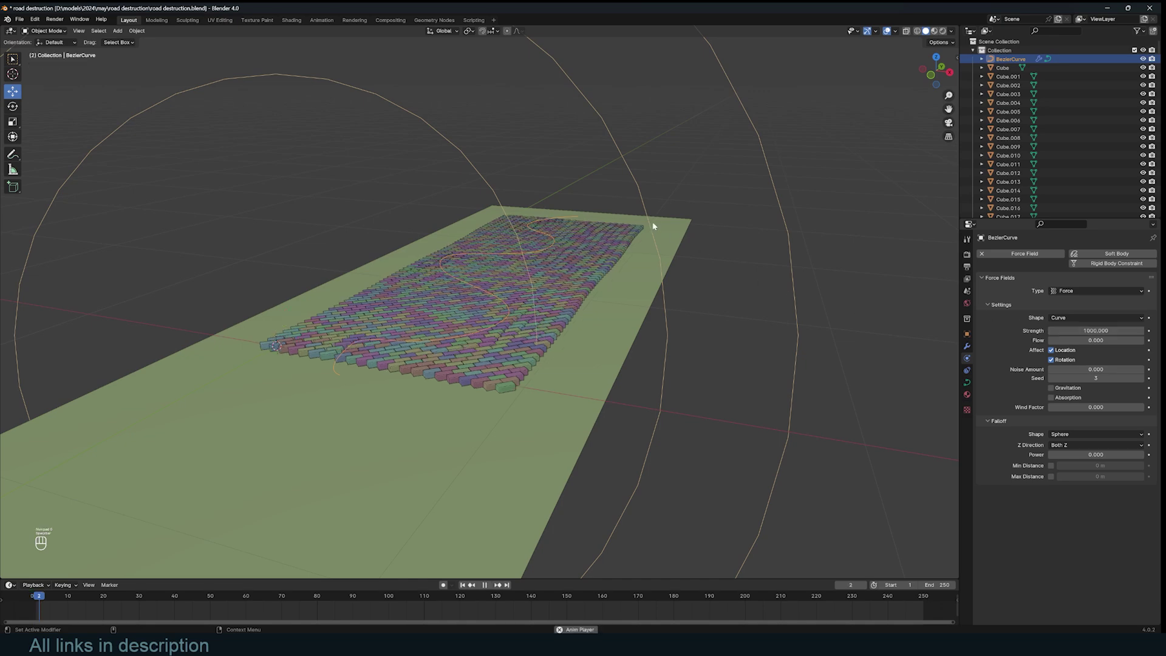
{"action": "key", "text": "space"}
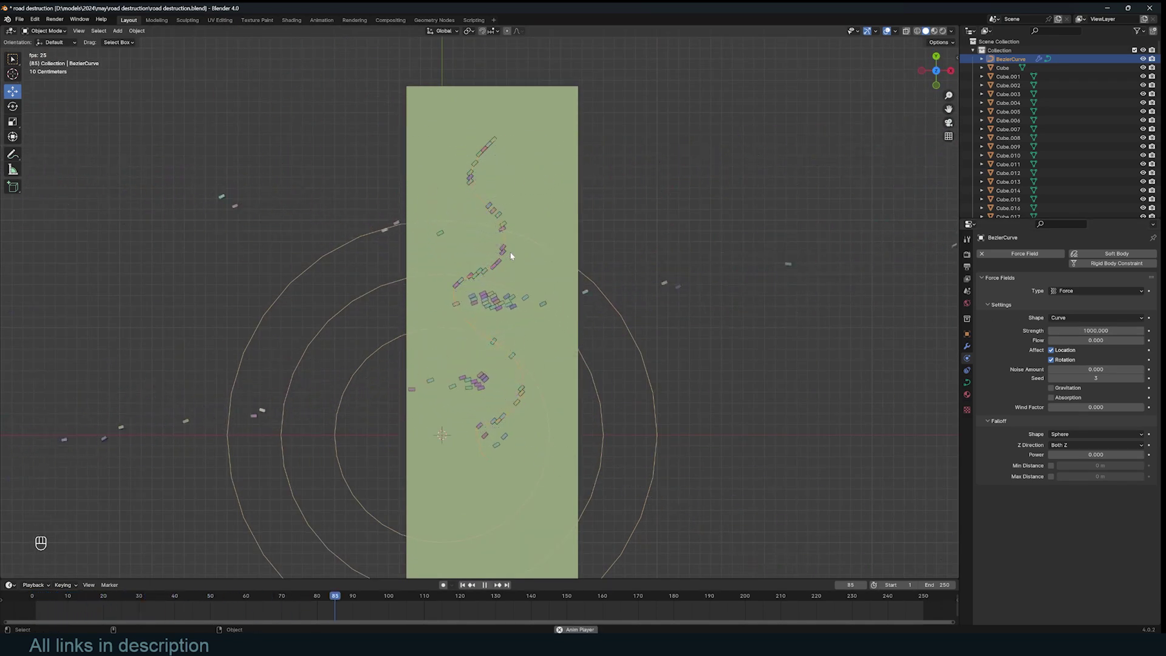
- Replay the simulation several times from the top view to examine how the force scatters the bricks
{"action": "key", "text": "Escape"}
{"action": "key", "text": "space"}
{"action": "key", "text": "Escape"}
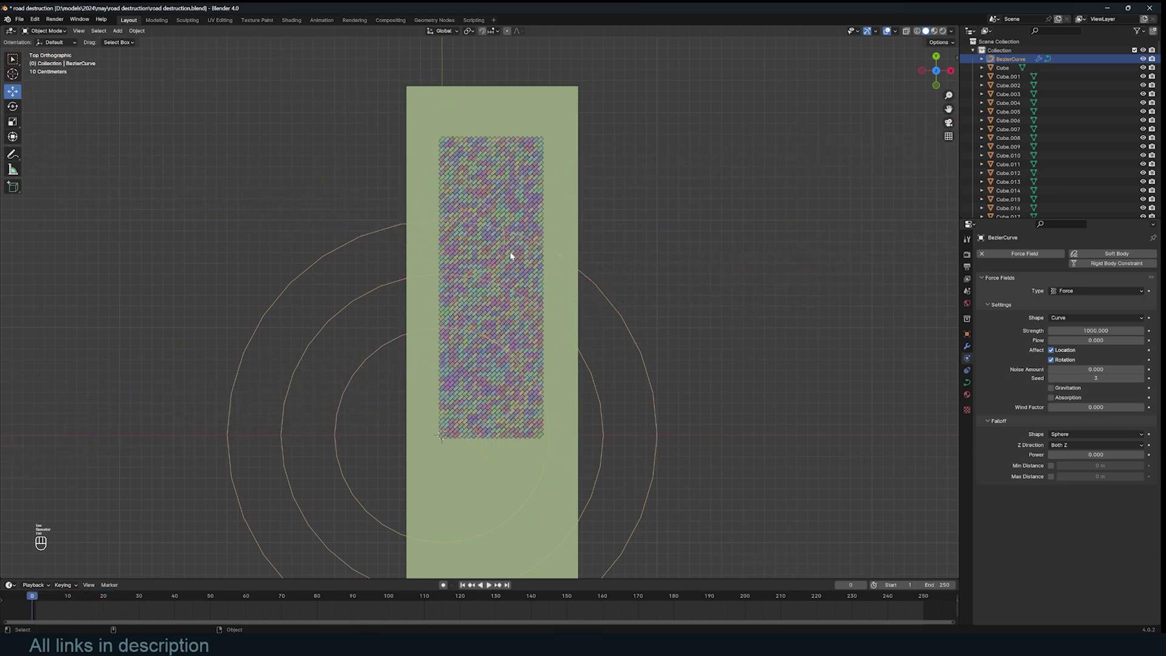
{"action": "key", "text": "space"}
{"action": "key", "text": "Escape"}
{"action": "key", "text": "space"}
{"action": "key", "text": "Escape"}
{"action": "middle_click_drag", "start_coordinate": [482, 265], "coordinate": [819, 403]}
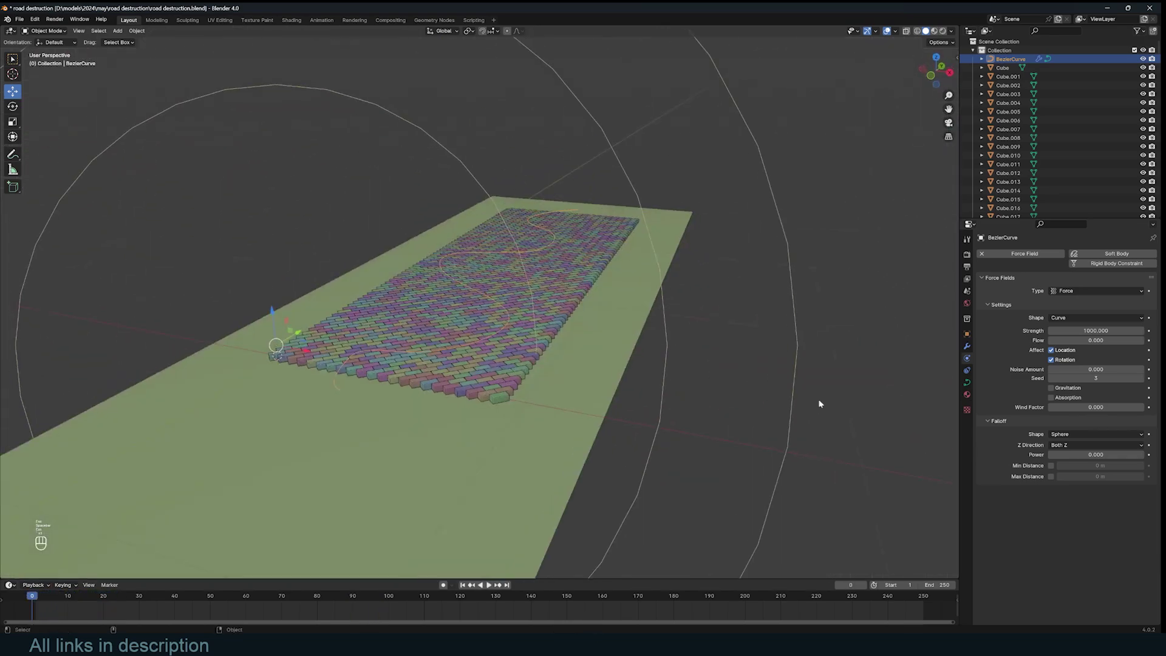
- Enable the force field's maximum falloff distance, set it to 1 m, and play the simulation briefly
{"action": "left_click", "coordinate": [1050, 476]}
{"action": "left_click", "coordinate": [1074, 476]}
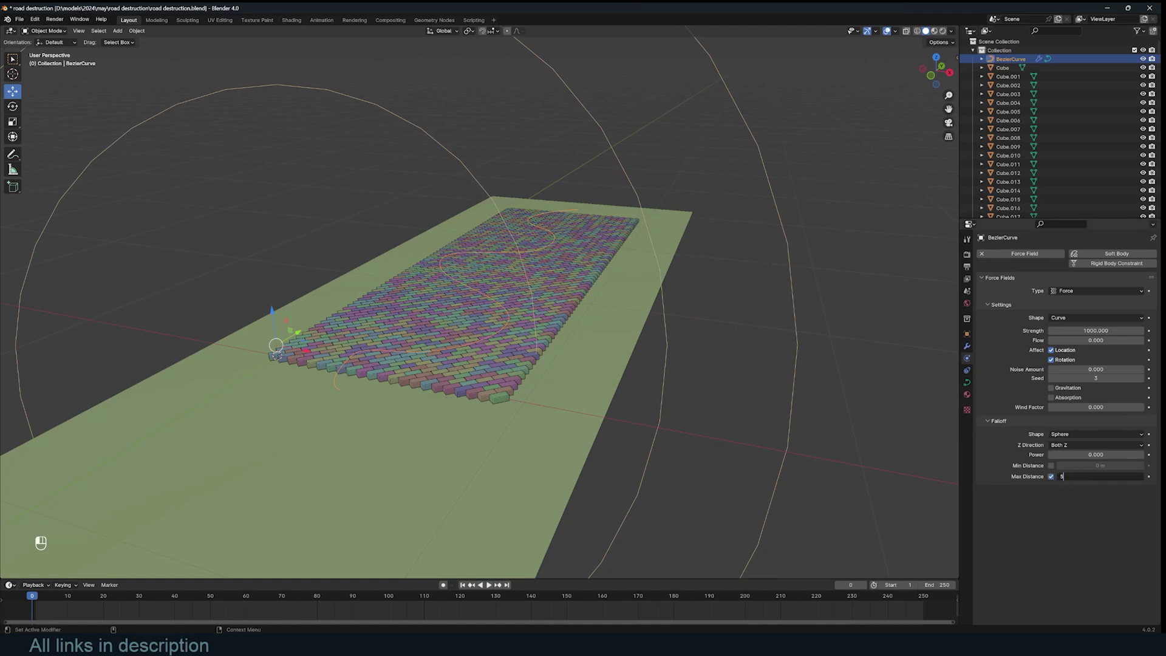
{"action": "type", "text": "5"}
{"action": "key", "text": "Return"}
{"action": "key", "text": "space"}
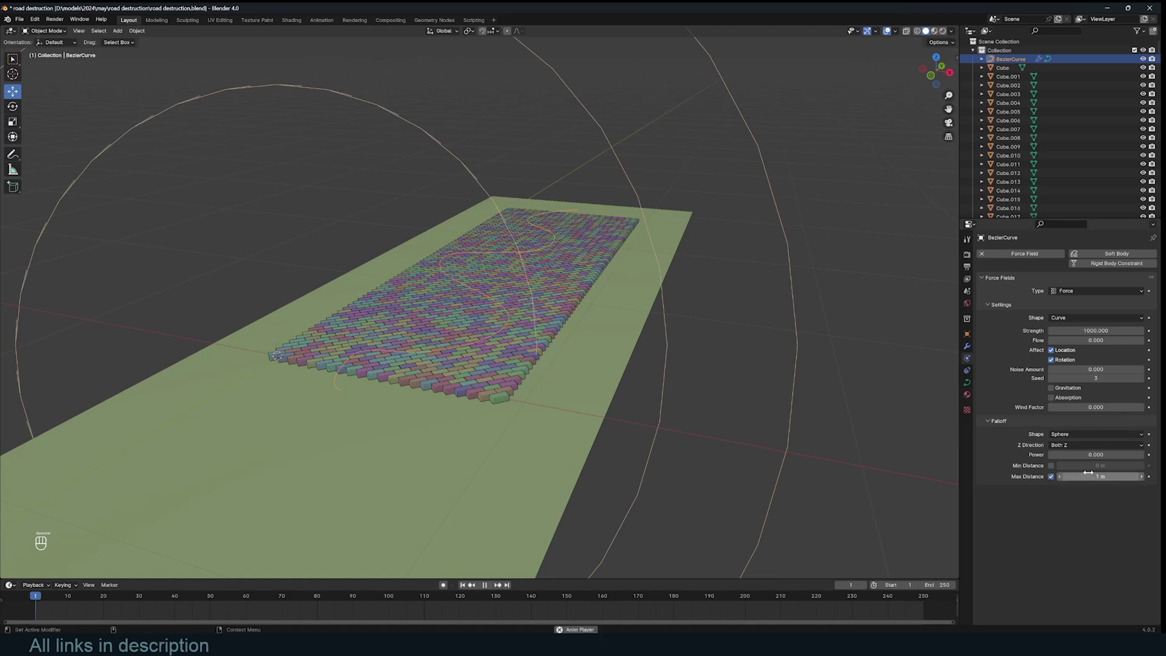
{"action": "key", "text": "space"}
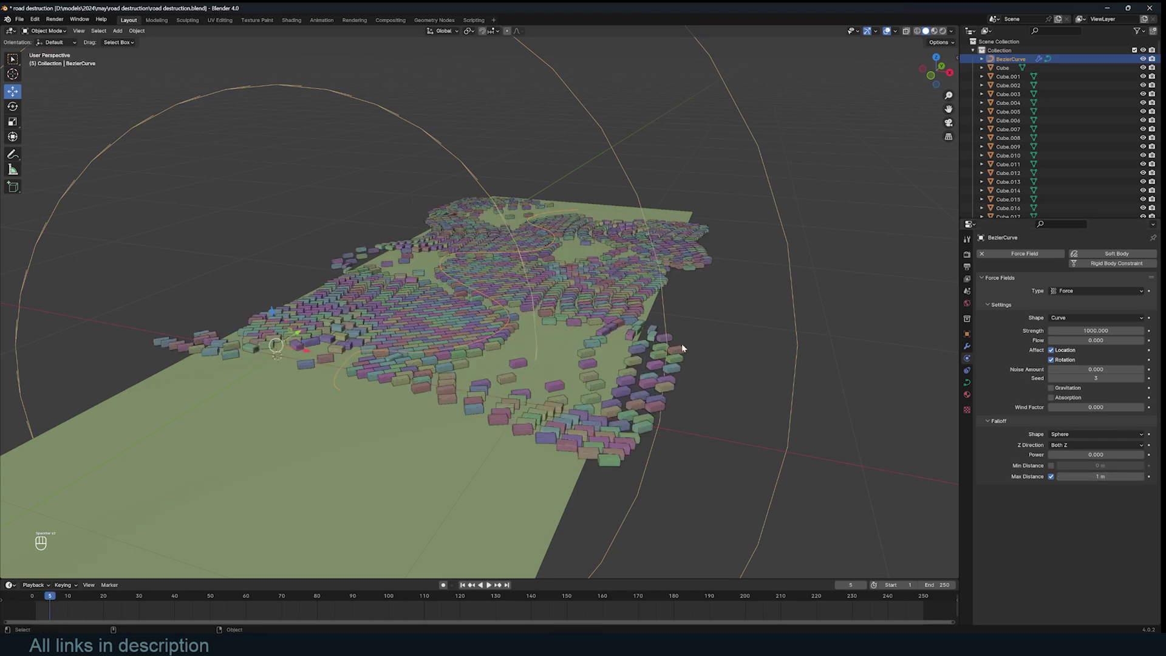
- Deselect the curve, save the file, and replay the simulation from the start
{"action": "left_click", "coordinate": [681, 343]}
{"action": "key", "text": "ctrl+s"}
{"action": "left_click", "coordinate": [35, 598]}
{"action": "key", "text": "space"}
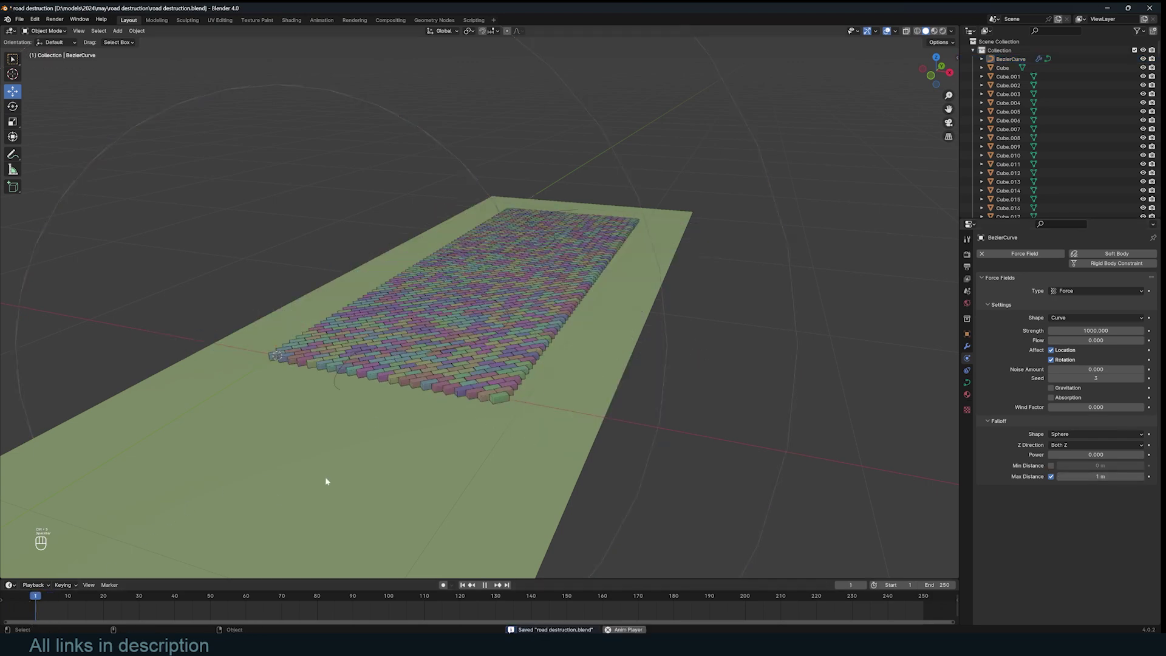
{"action": "key", "text": "Escape"}
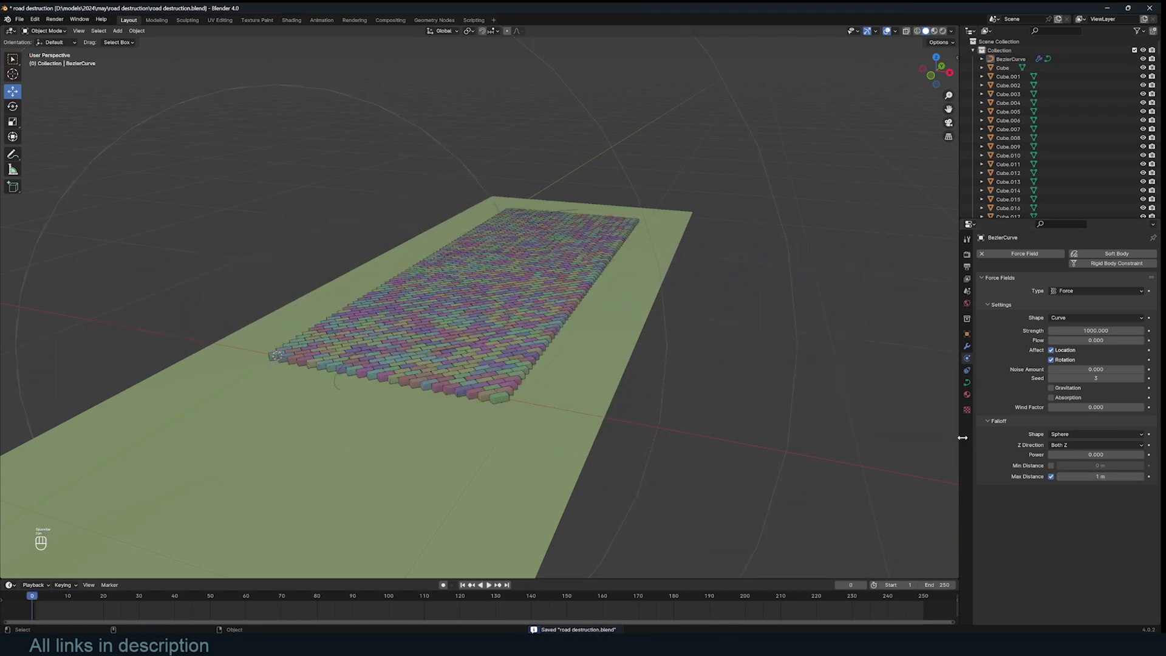
- Reduce the force field's maximum falloff distance to 0.1 m and play the simulation
{"action": "left_click", "coordinate": [1100, 476]}
{"action": "type", "text": ".1"}
{"action": "key", "text": "Return"}
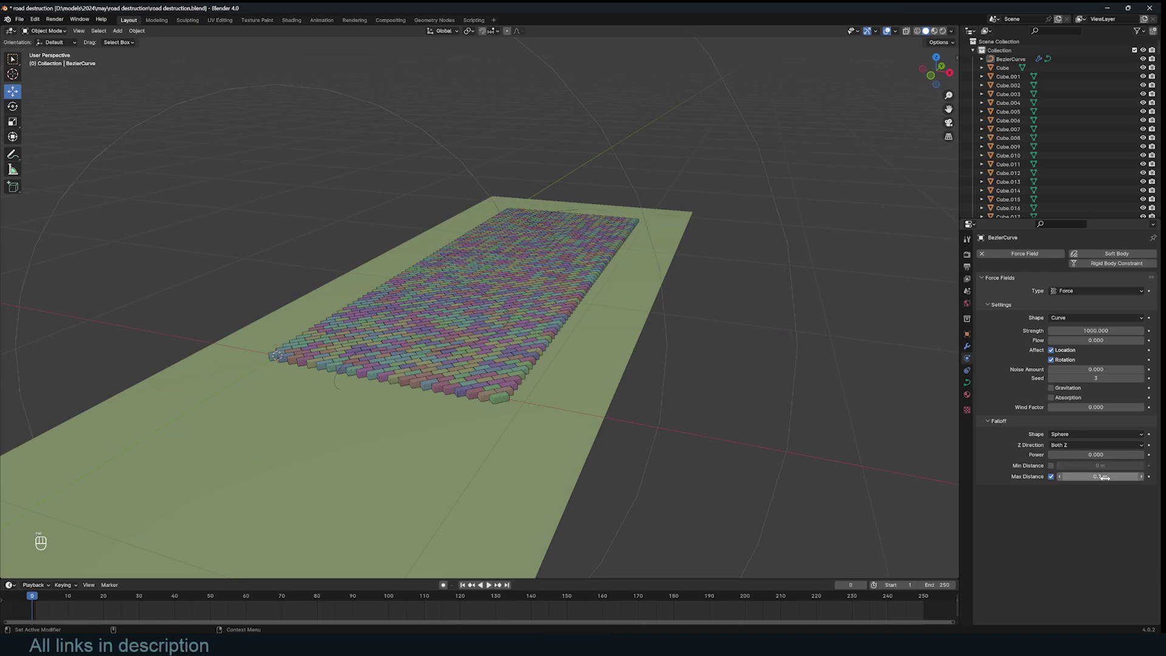
{"action": "key", "text": "space"}
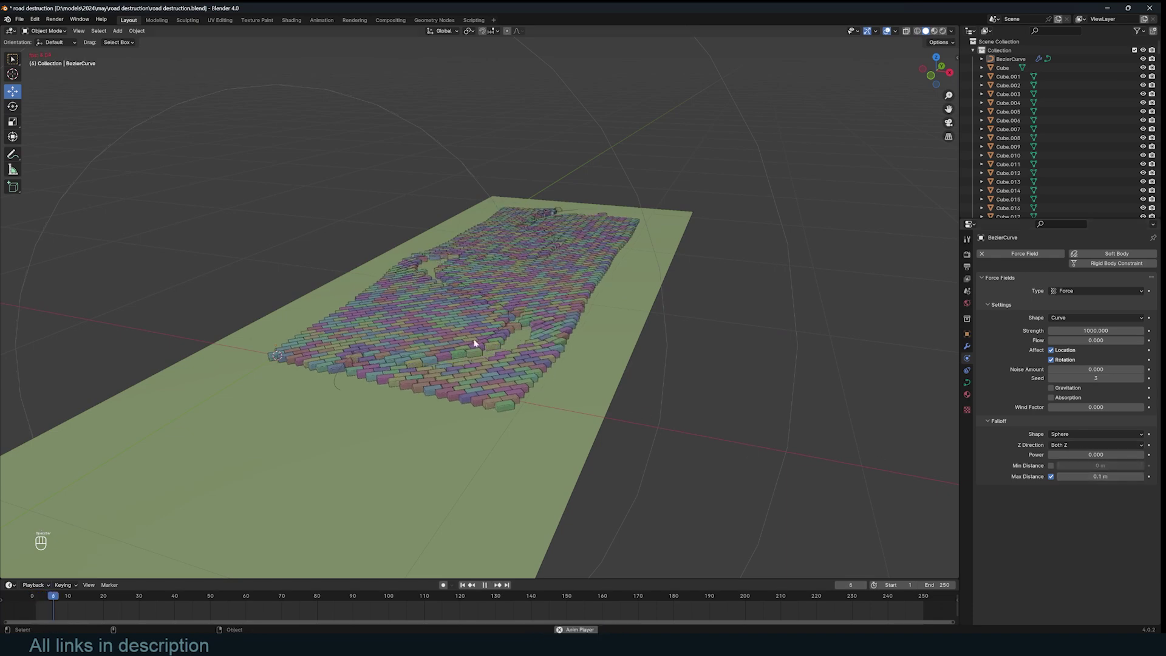
{"action": "key", "text": "space"}
- Inspect the crack through the bricks up close and from the top, and replay the simulation from the start
{"action": "middle_click_drag", "start_coordinate": [493, 327], "coordinate": [538, 363]}
{"action": "scroll", "coordinate": [570, 201], "scroll_direction": "up", "scroll_amount": 3}
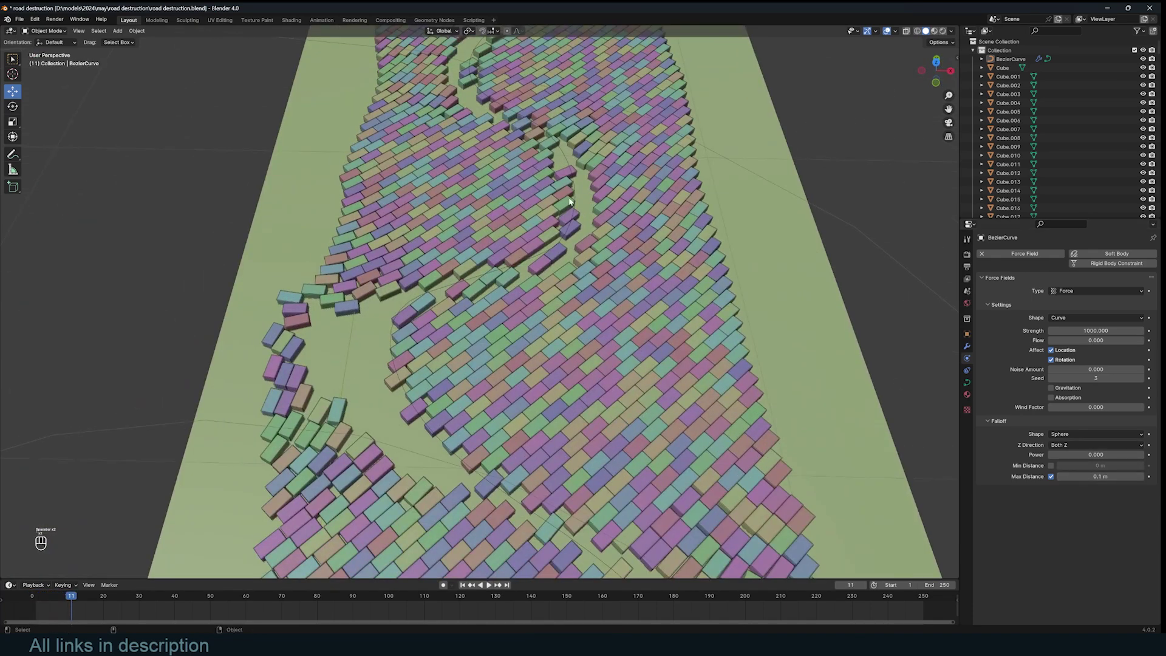
{"action": "scroll", "coordinate": [562, 242], "scroll_direction": "down", "scroll_amount": 5}
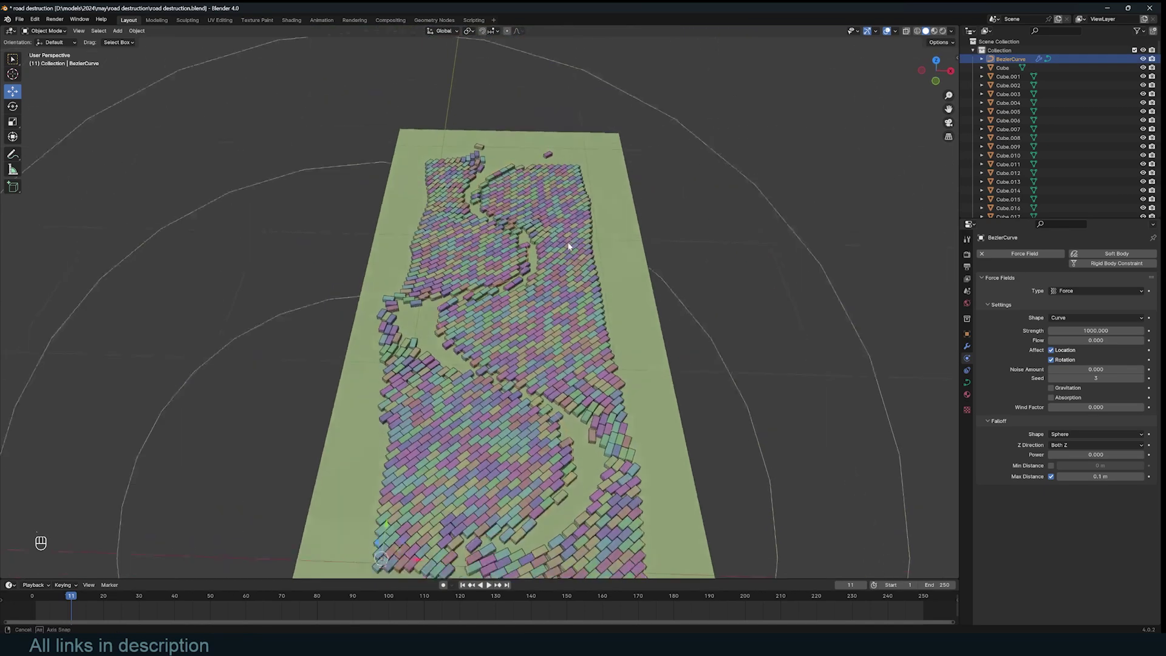
{"action": "key", "text": "KP_7"}
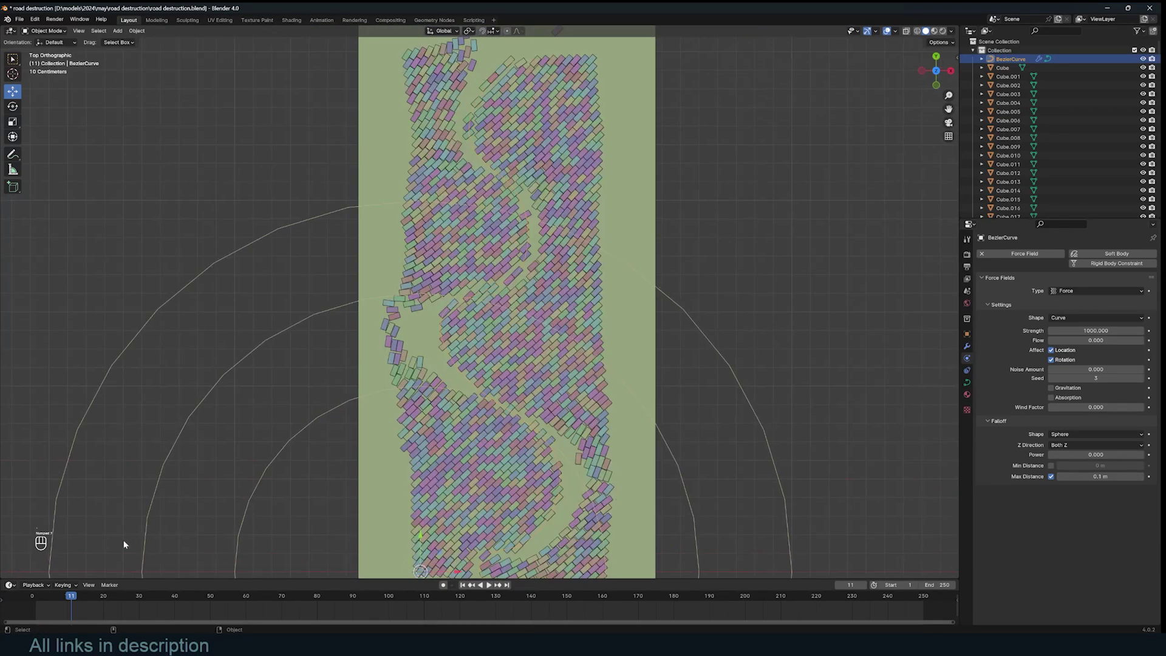
{"action": "left_click", "coordinate": [30, 604]}
{"action": "key", "text": "space"}
{"action": "key", "text": "Escape"}
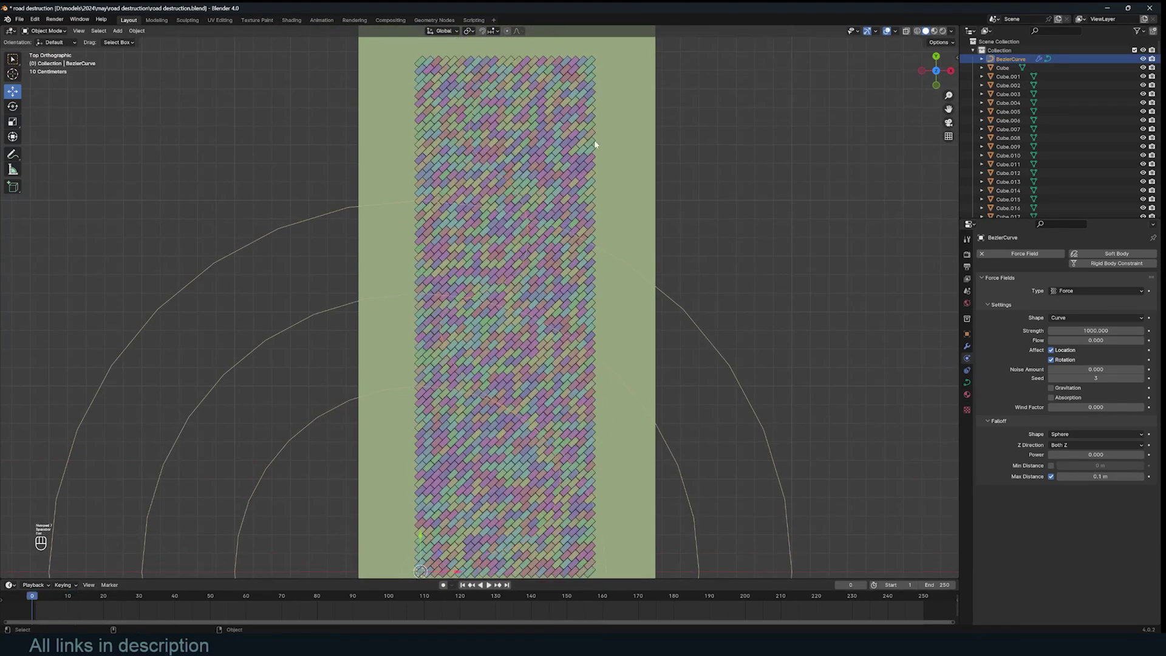
{"action": "key", "text": "space"}
{"action": "key", "text": "Escape"}
- Select the force field curve and the ground plane and hide both, leaving only the bricks
{"action": "scroll", "coordinate": [600, 164], "scroll_direction": "down", "scroll_amount": 6}
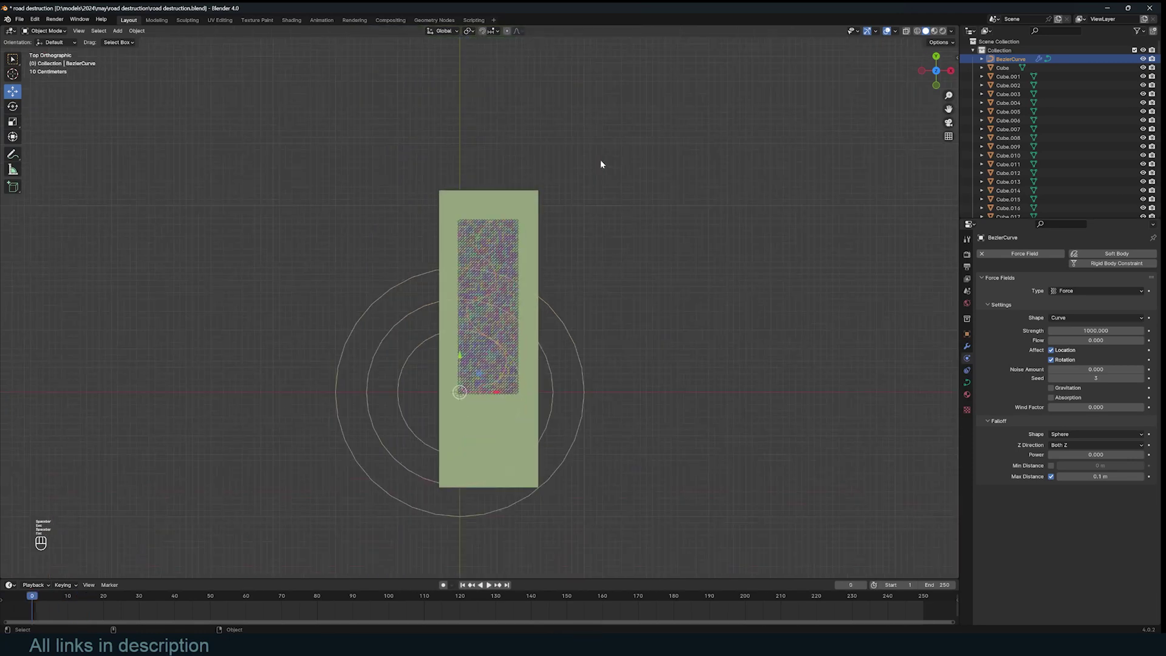
{"action": "left_click", "coordinate": [536, 177]}
{"action": "left_click", "coordinate": [530, 193]}
{"action": "left_click_drag", "start_coordinate": [589, 220], "coordinate": [548, 332]}
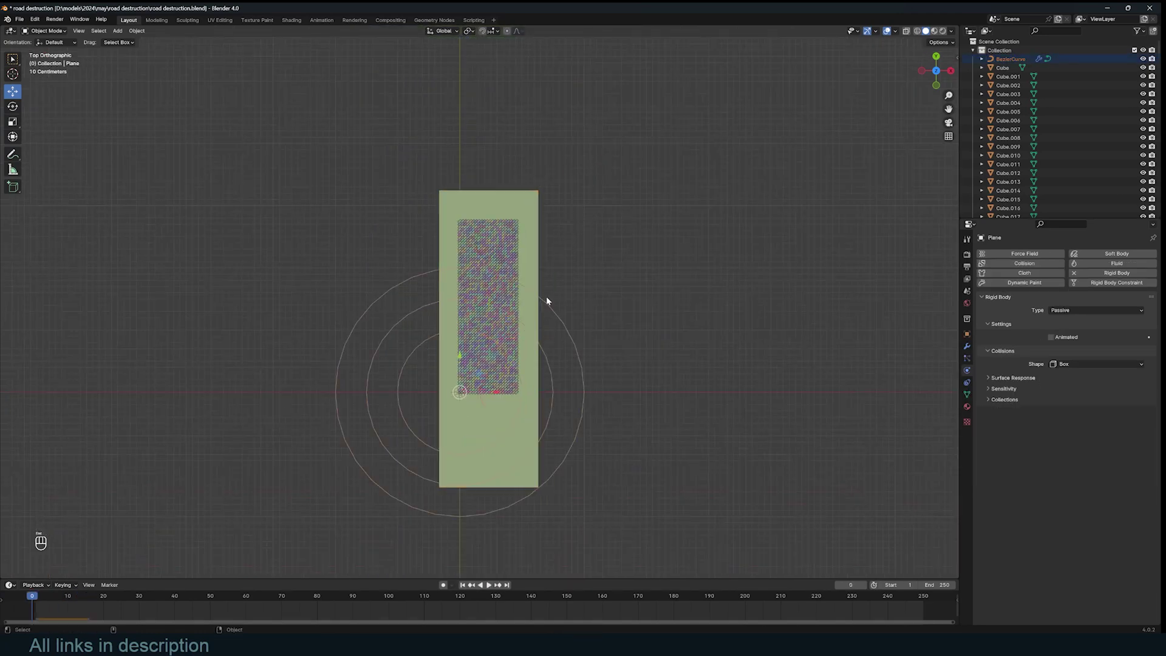
{"action": "left_click_drag", "start_coordinate": [573, 258], "coordinate": [523, 315]}
{"action": "key", "text": "h"}
{"action": "scroll", "coordinate": [562, 224], "scroll_direction": "up", "scroll_amount": 3}
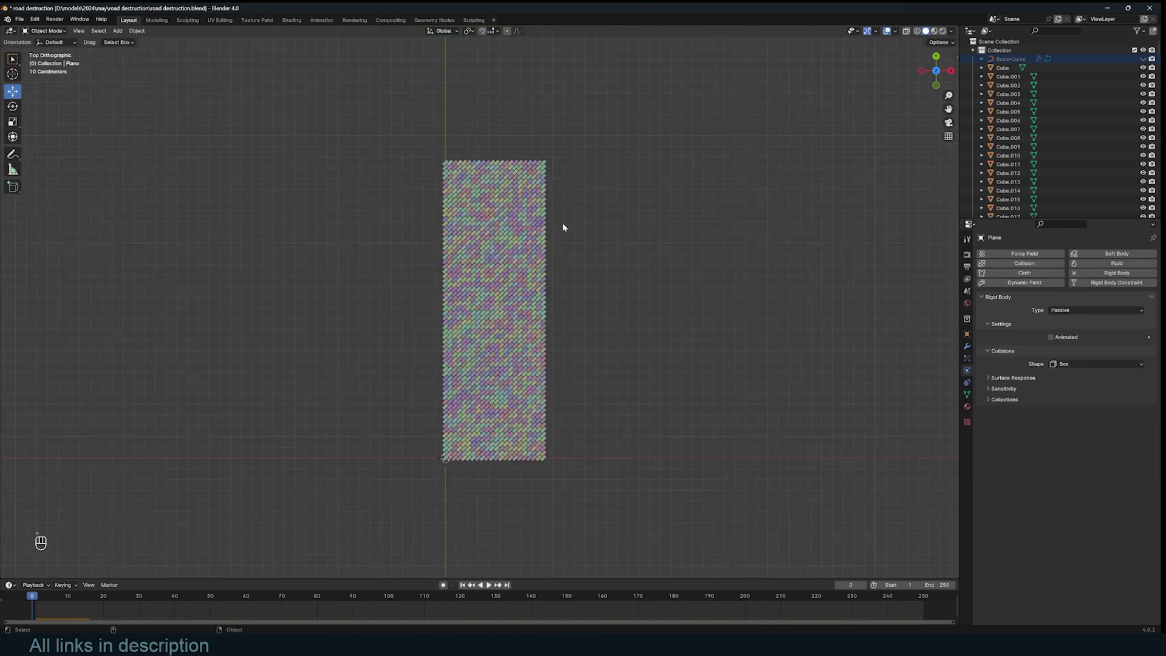
- In wireframe, circle-select irregular strips of bricks along both long edges and set the active brick's rigid body type to Passive
{"action": "key", "text": "shift+z"}
{"action": "key", "text": "c"}
{"action": "mouse_move", "coordinate": [553, 170]}
{"action": "left_mouse_down"}
{"action": "mouse_move", "coordinate": [539, 210]}
{"action": "mouse_move", "coordinate": [544, 260]}
{"action": "left_mouse_up"}
{"action": "key", "text": "alt+a"}
{"action": "left_click_drag", "start_coordinate": [559, 173], "coordinate": [555, 232]}
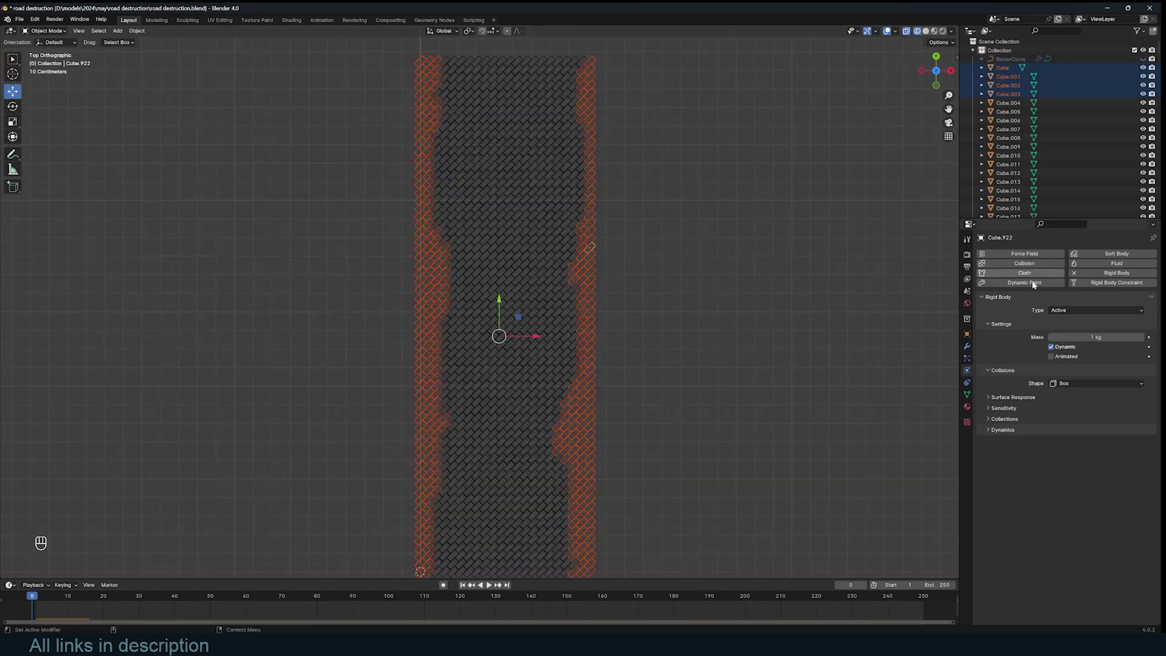
{"action": "left_click", "coordinate": [1084, 310]}
{"action": "left_click", "coordinate": [1078, 331]}
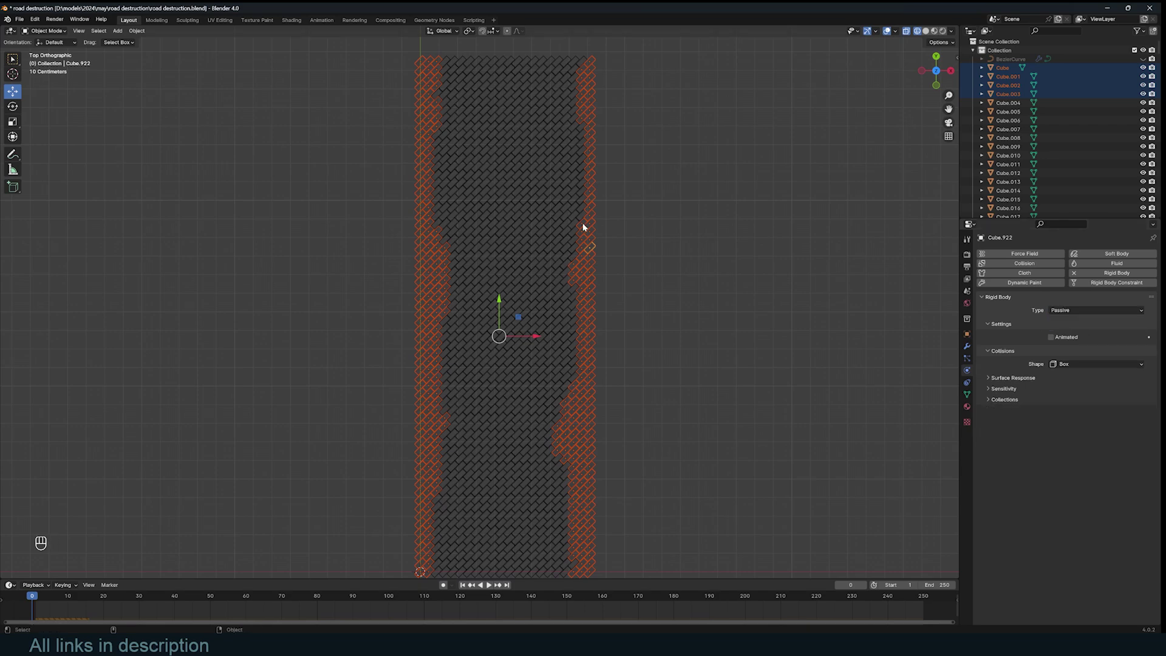
- Return the view from wireframe to solid shading, deselect all bricks and play the simulation
{"action": "mouse_move", "coordinate": [582, 228]}
{"action": "middle_mouse_down"}
{"action": "mouse_move", "coordinate": [588, 187]}
{"action": "mouse_move", "coordinate": [612, 195]}
{"action": "middle_mouse_up"}
{"action": "key", "text": "z"}
{"action": "left_click", "coordinate": [683, 194]}
{"action": "scroll", "coordinate": [628, 208], "scroll_direction": "down", "scroll_amount": 3}
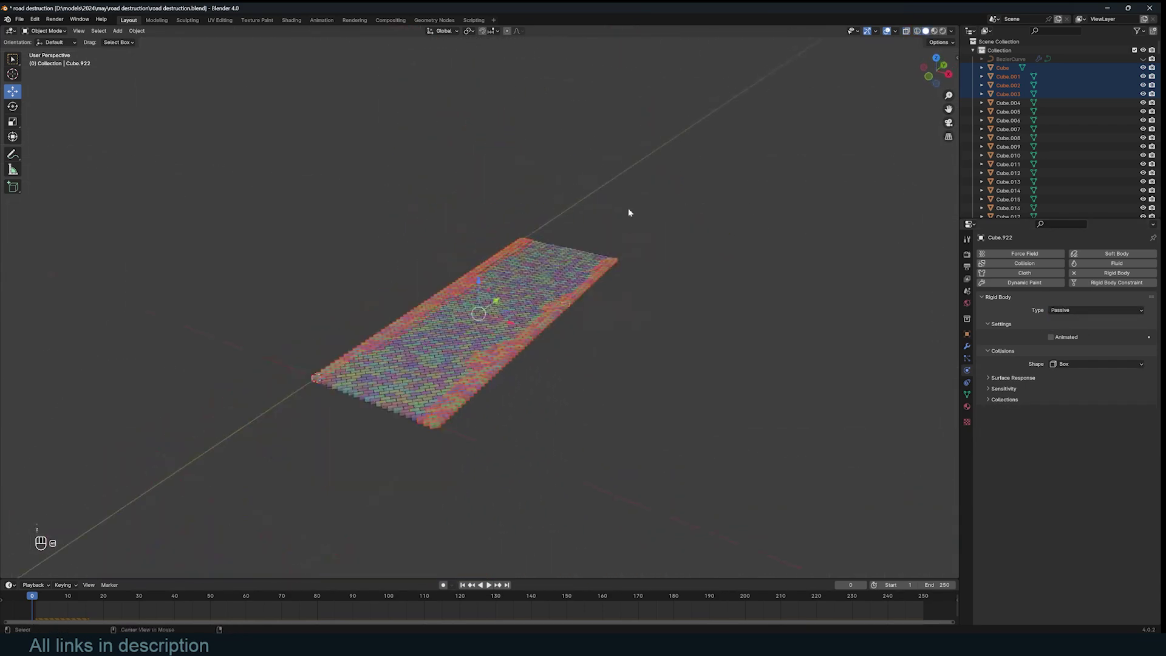
{"action": "key", "text": "alt+a"}
{"action": "scroll", "coordinate": [559, 274], "scroll_direction": "up", "scroll_amount": 2}
{"action": "key", "text": "space"}
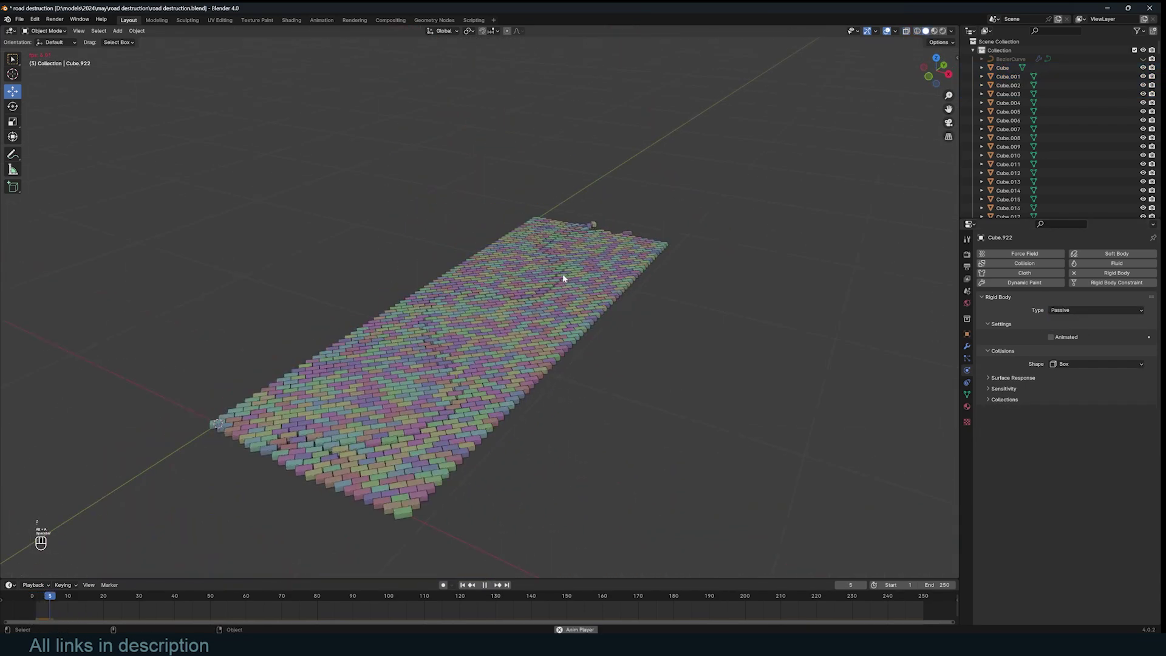
- Restart the simulation from the beginning and inspect the bricks up close near the front of the road
{"action": "key", "text": "Escape"}
{"action": "key", "text": "space"}
{"action": "key", "text": "Escape"}
{"action": "key", "text": "space"}
{"action": "middle_click_drag", "start_coordinate": [563, 278], "coordinate": [614, 260]}
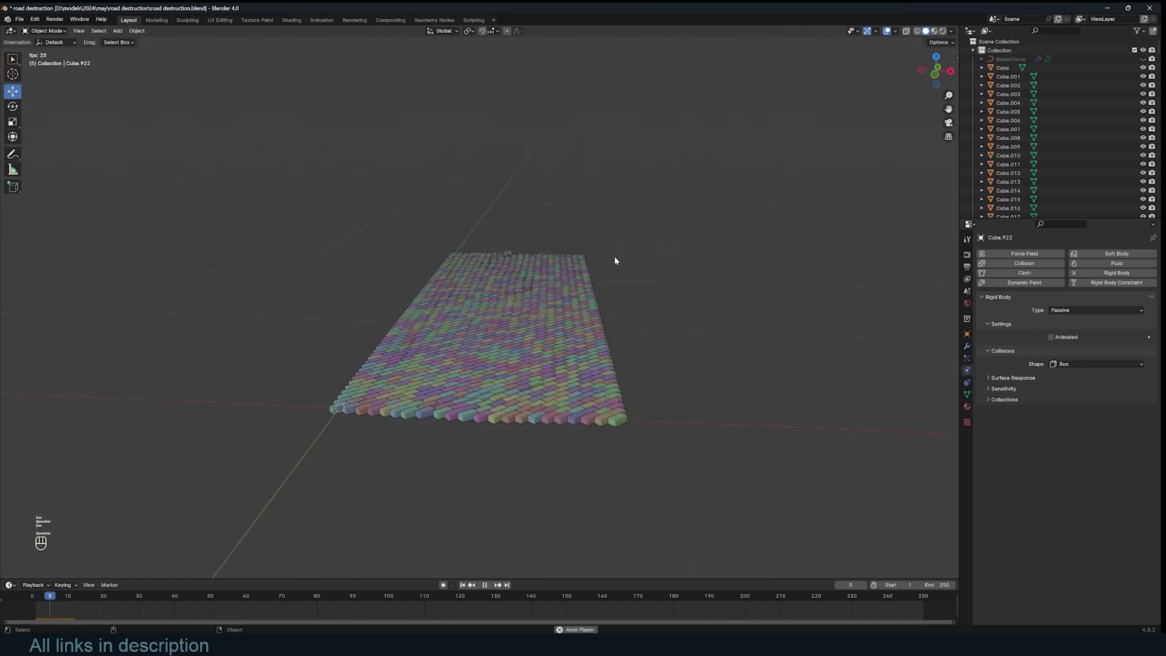
{"action": "scroll", "coordinate": [614, 256], "scroll_direction": "up", "scroll_amount": 5}
{"action": "key", "text": "space"}
{"action": "scroll", "coordinate": [503, 308], "scroll_direction": "down", "scroll_amount": 1}
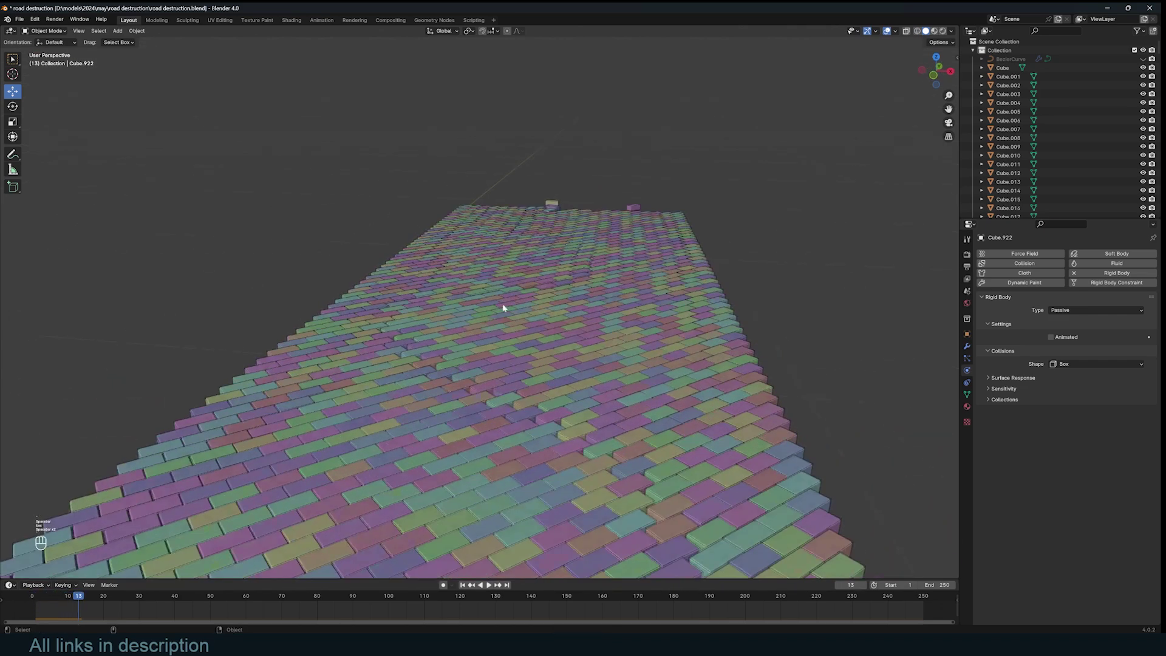
- At frame 0, select all the bricks and move them into a new collection named bricks
{"action": "left_click", "coordinate": [484, 335]}
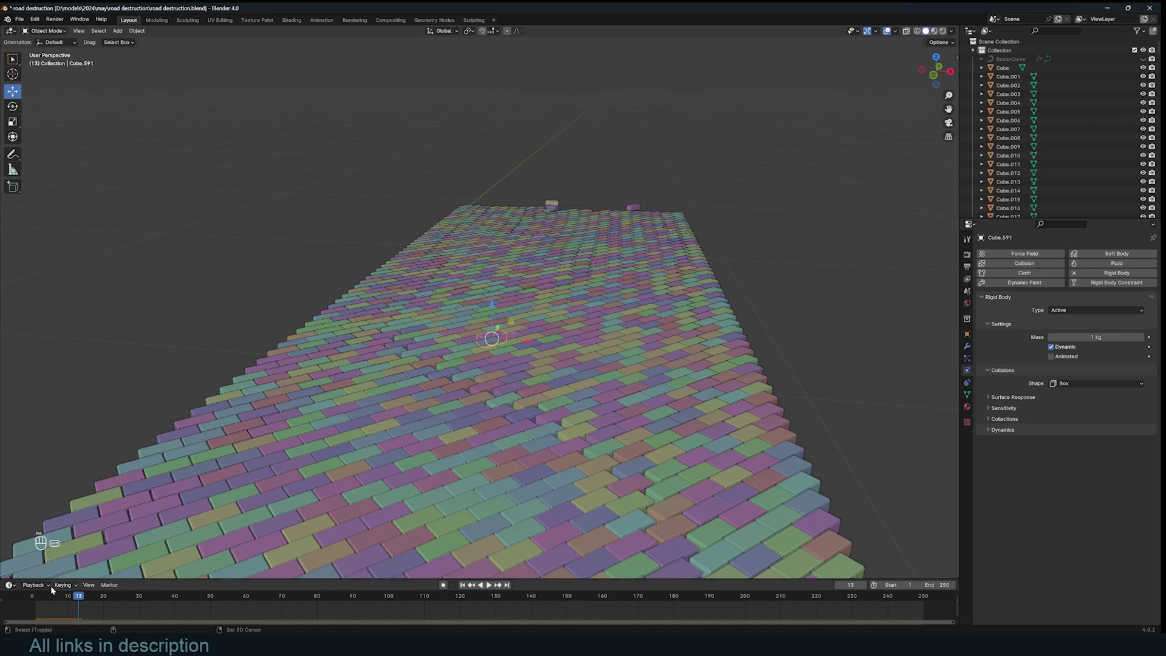
{"action": "left_click", "coordinate": [33, 596]}
{"action": "middle_click_drag", "start_coordinate": [573, 371], "coordinate": [492, 353]}
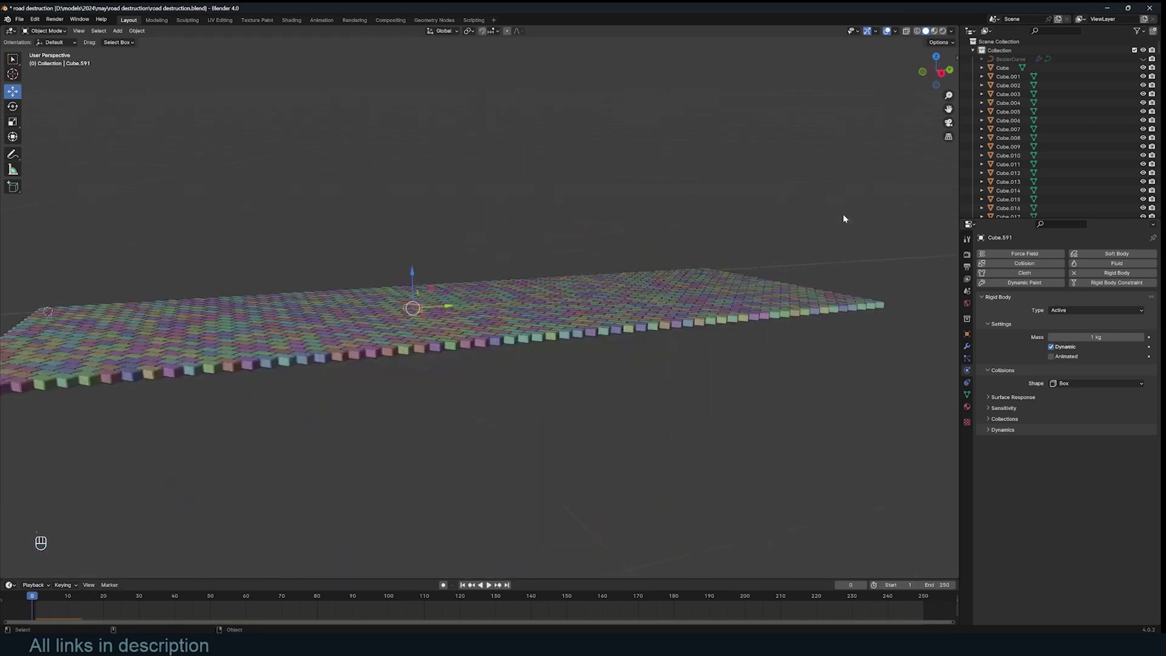
{"action": "scroll", "coordinate": [843, 218], "scroll_direction": "down", "scroll_amount": 4}
{"action": "left_click_drag", "start_coordinate": [234, 229], "coordinate": [782, 402]}
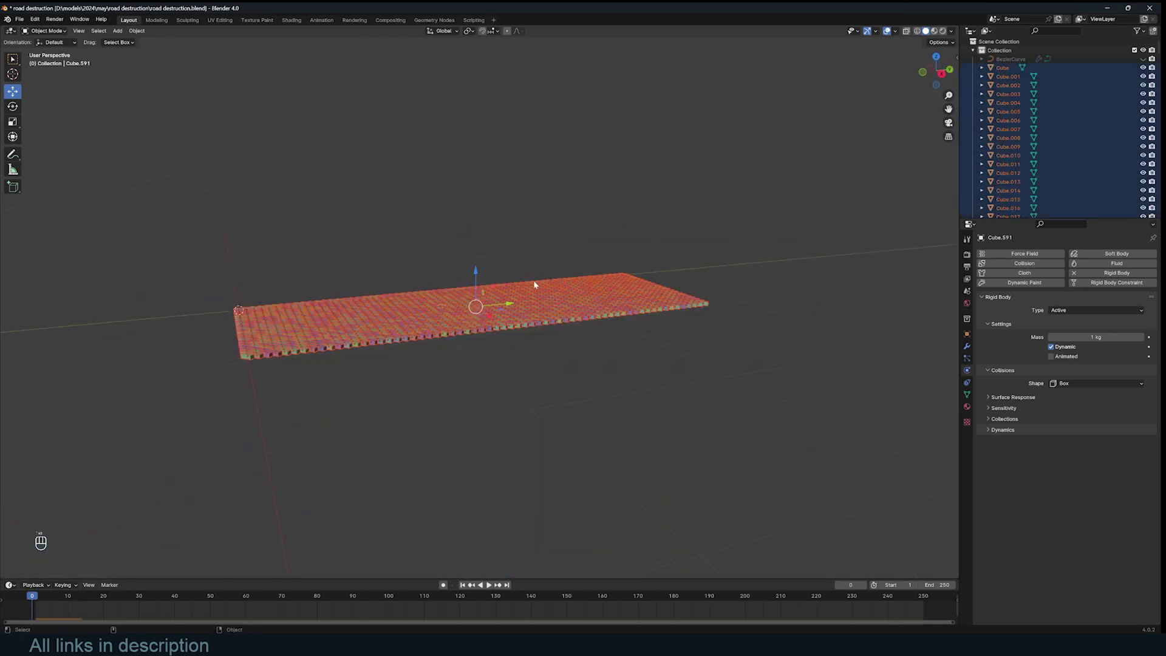
{"action": "key", "text": "m"}
{"action": "left_click", "coordinate": [535, 297]}
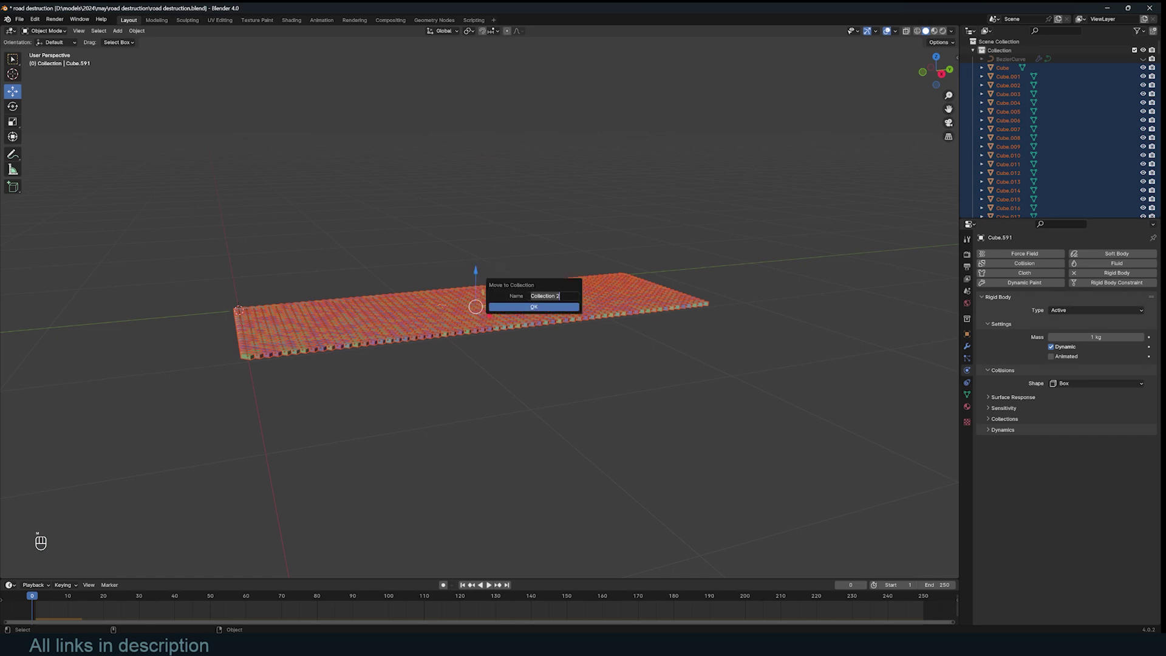
{"action": "type", "text": "bricks"}
{"action": "key", "text": "Return"}
{"action": "key", "text": "alt+a"}
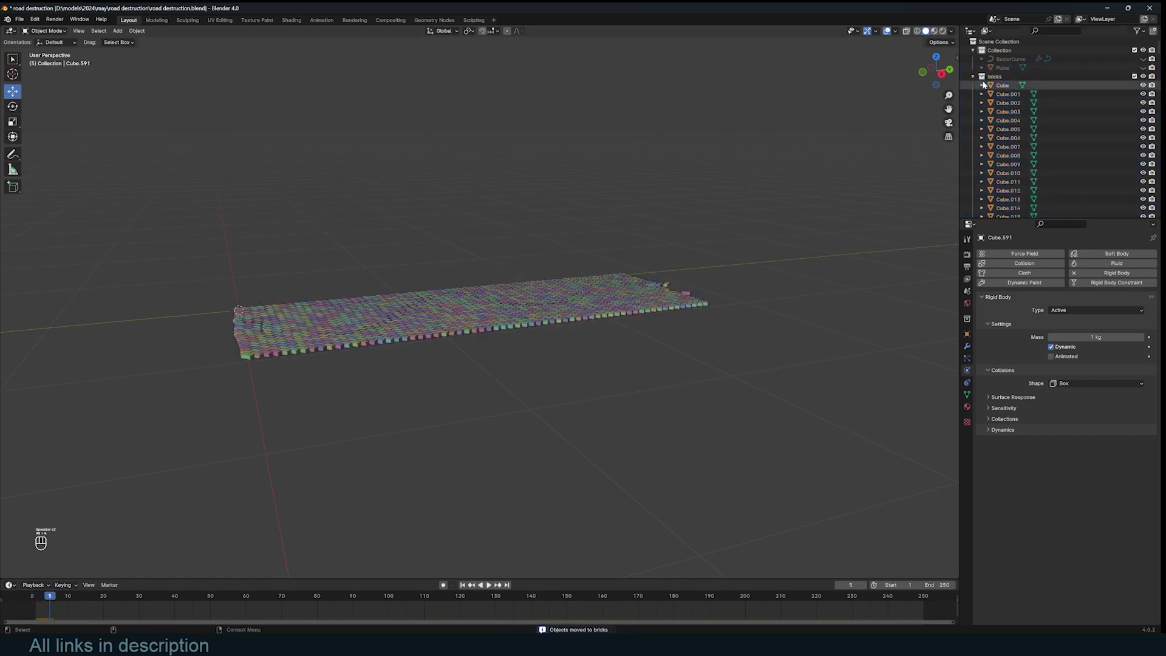
- Unhide the BezierCurve force field and move it down below the bricks
{"action": "key", "text": "space"}
{"action": "key", "text": "space"}
{"action": "left_click", "coordinate": [1143, 59]}
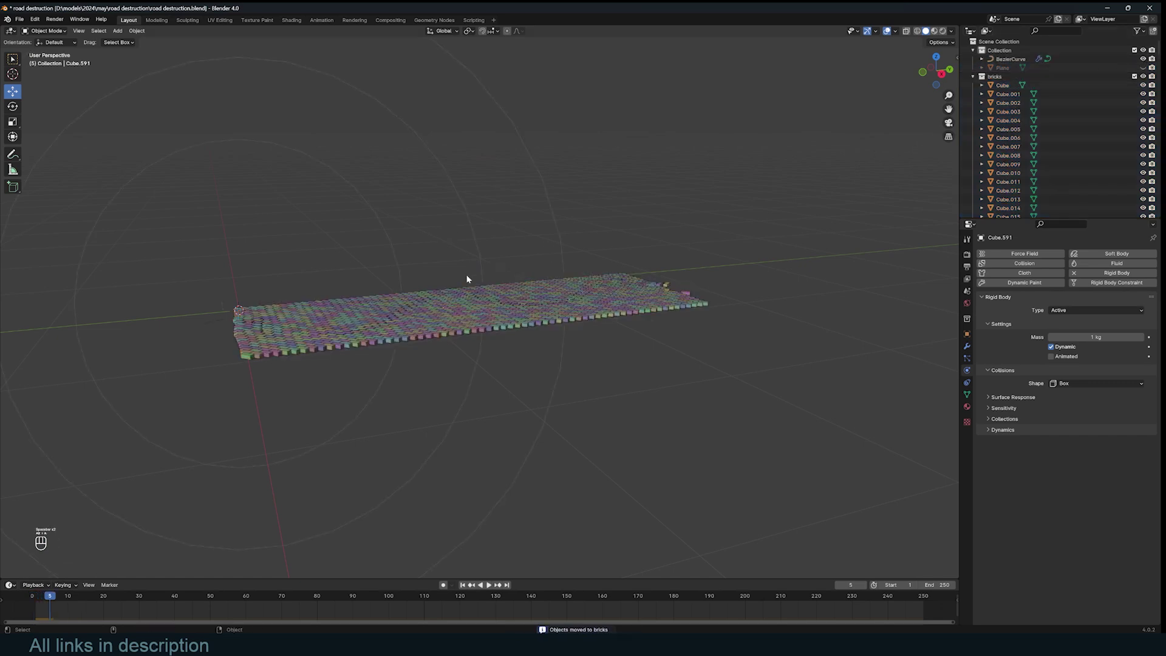
{"action": "left_click", "coordinate": [392, 257]}
{"action": "middle_click_drag", "start_coordinate": [348, 279], "coordinate": [423, 329]}
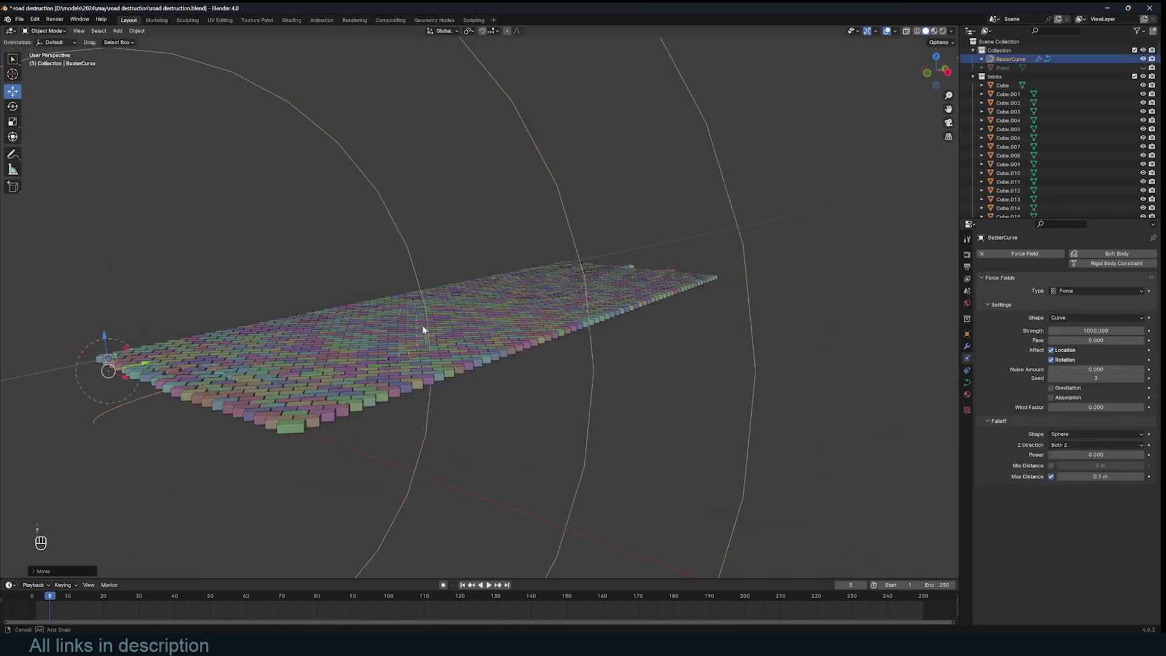
- Play the simulation from the start to check how the bricks react to the force field beneath them
{"action": "left_click", "coordinate": [31, 600]}
{"action": "key", "text": "space"}
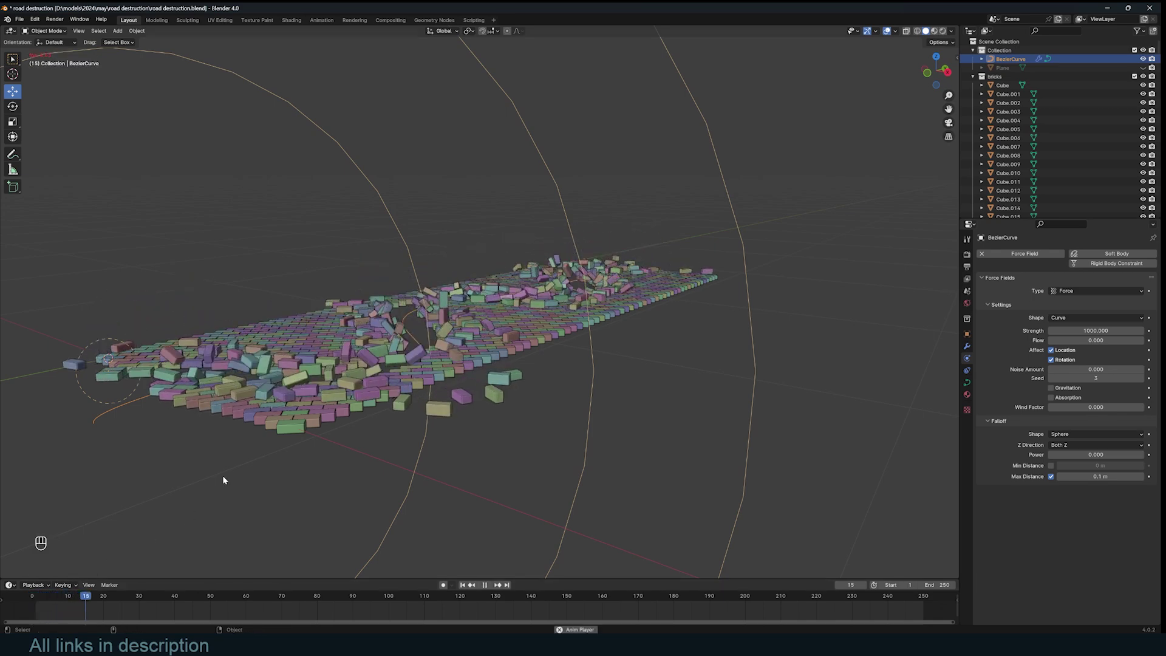
{"action": "key", "text": "Escape"}
{"action": "key", "text": "space"}
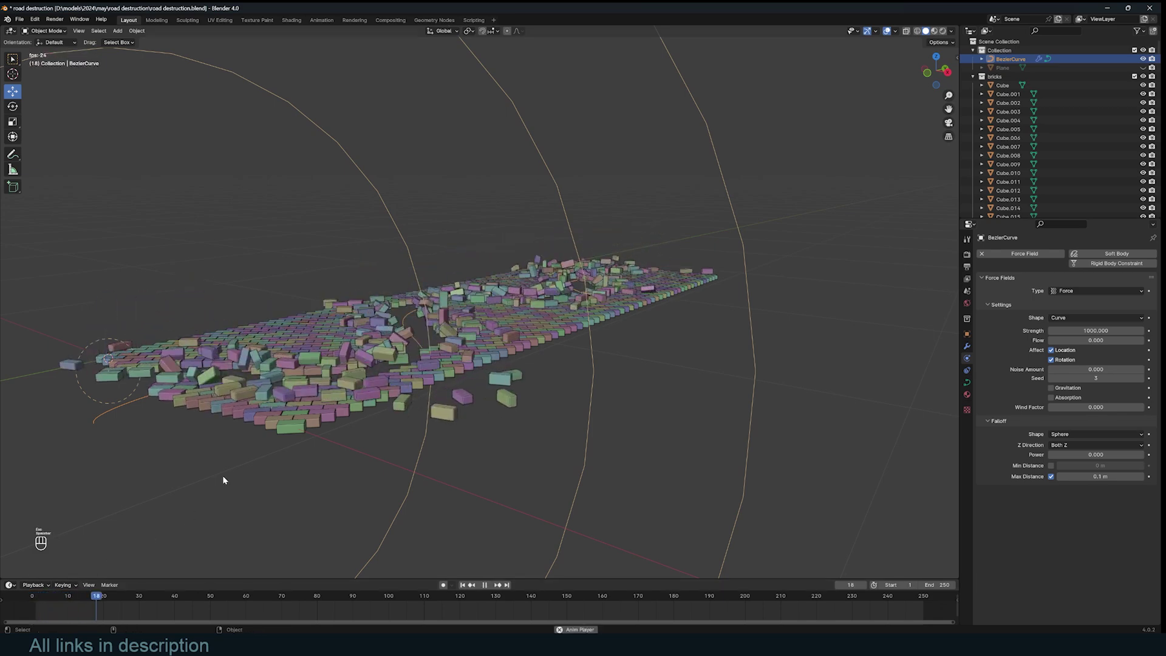
{"action": "key", "text": "Escape"}
- Raise the force field curve along Z above the bricks, to about 0.07 m, and play the simulation
{"action": "key", "text": "g"}
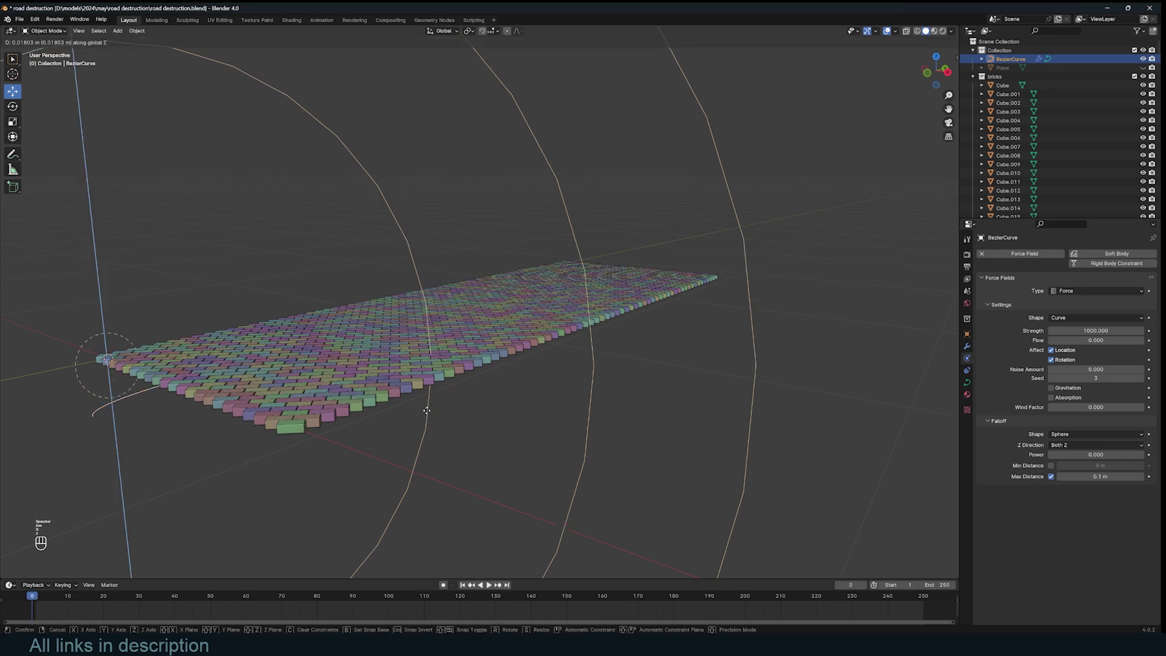
{"action": "left_click", "coordinate": [448, 322]}
{"action": "key", "text": "space"}
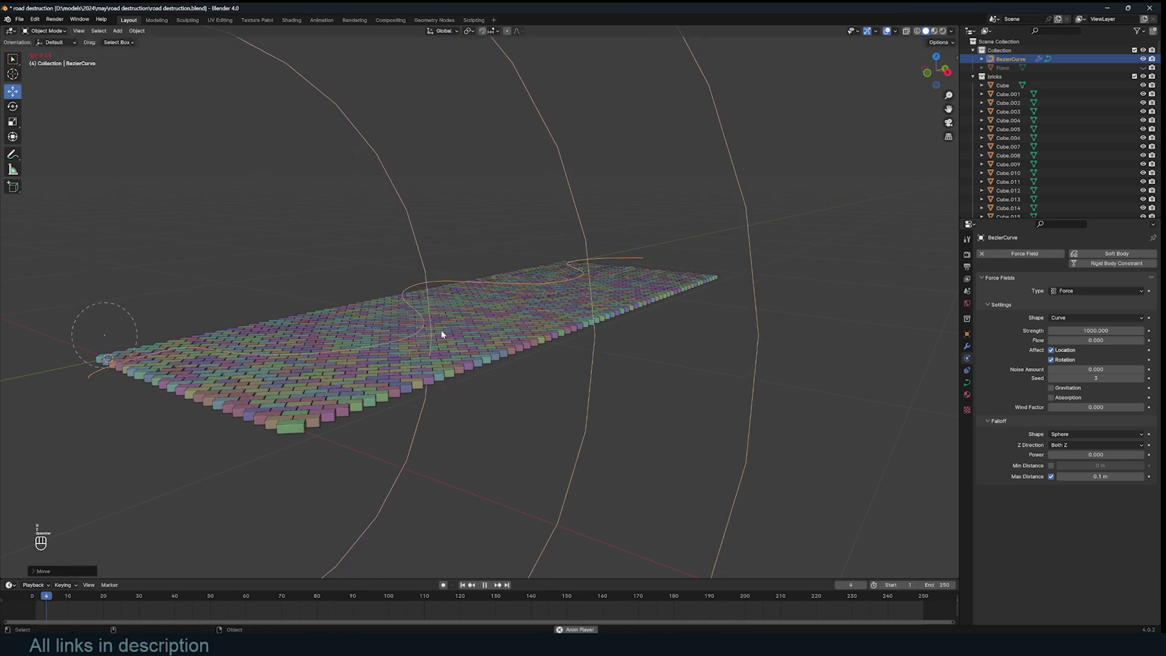
{"action": "key", "text": "Escape"}
{"action": "middle_click_drag", "start_coordinate": [441, 330], "coordinate": [457, 301]}
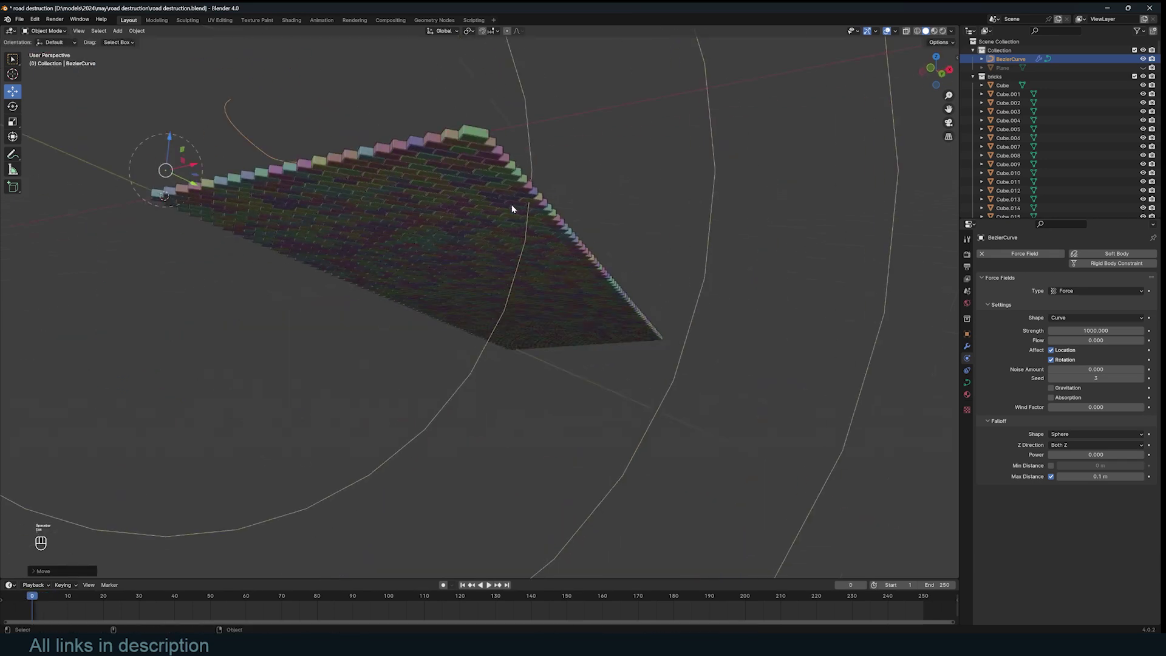
- Unhide the ground plane, set its viewport display to Wire, and select the force field curve
{"action": "middle_click_drag", "start_coordinate": [511, 208], "coordinate": [494, 260]}
{"action": "key", "text": "alt+h"}
{"action": "middle_click_drag", "start_coordinate": [616, 330], "coordinate": [580, 358]}
{"action": "left_click", "coordinate": [967, 334]}
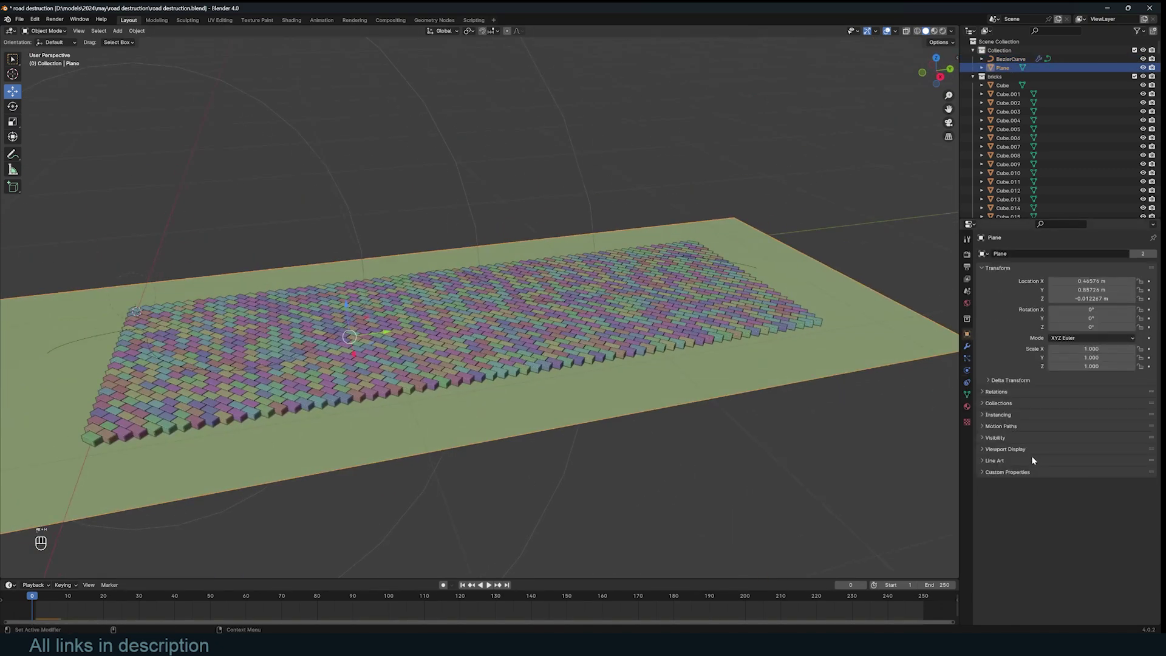
{"action": "left_click", "coordinate": [1031, 450]}
{"action": "left_click", "coordinate": [1096, 541]}
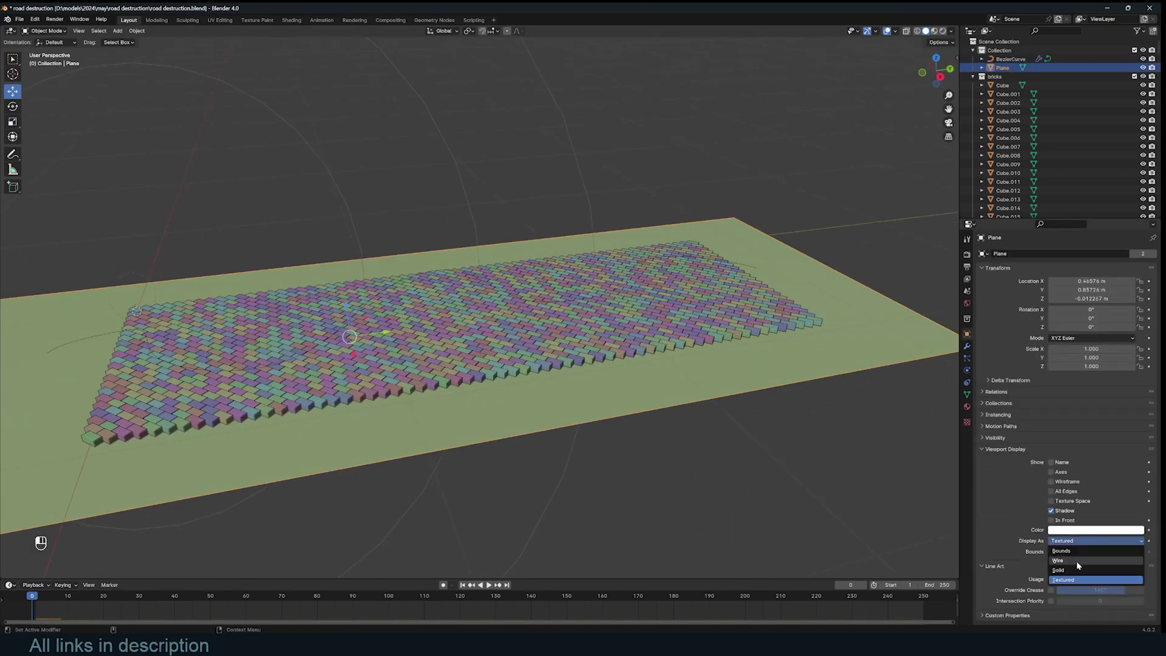
{"action": "left_click", "coordinate": [1076, 560]}
{"action": "mouse_move", "coordinate": [554, 325]}
{"action": "middle_mouse_down"}
{"action": "mouse_move", "coordinate": [605, 315]}
{"action": "mouse_move", "coordinate": [514, 308]}
{"action": "mouse_move", "coordinate": [464, 242]}
{"action": "middle_mouse_up"}
{"action": "left_click", "coordinate": [445, 242]}
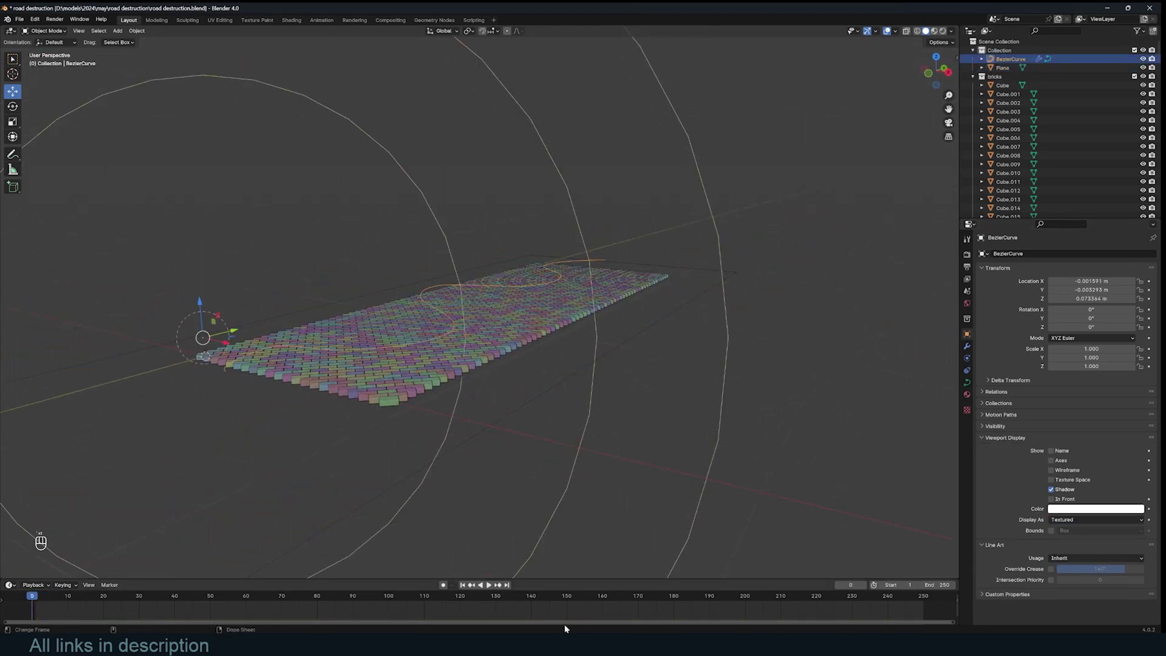
- Switch to VLC media player, watch the ground collapsing reference clip from the start, and return to Blender
{"action": "left_click", "coordinate": [564, 644]}
{"action": "left_click_drag", "start_coordinate": [486, 71], "coordinate": [517, 147]}
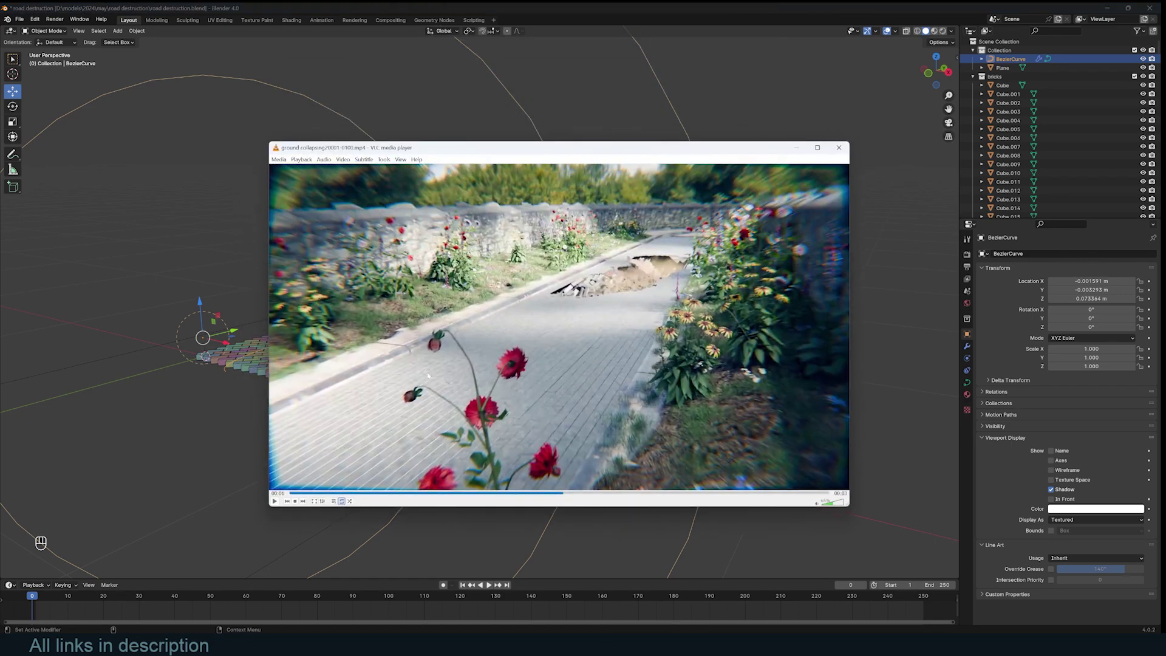
{"action": "left_click", "coordinate": [292, 493]}
{"action": "key", "text": "space"}
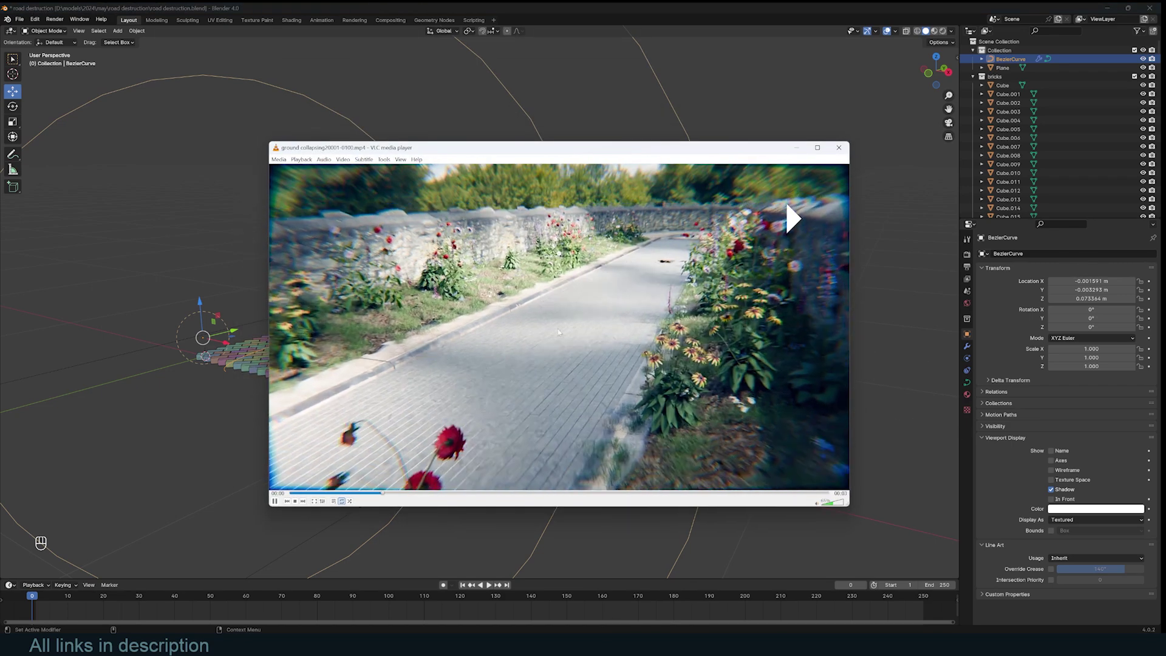
{"action": "key", "text": "space"}
{"action": "key", "text": "space"}
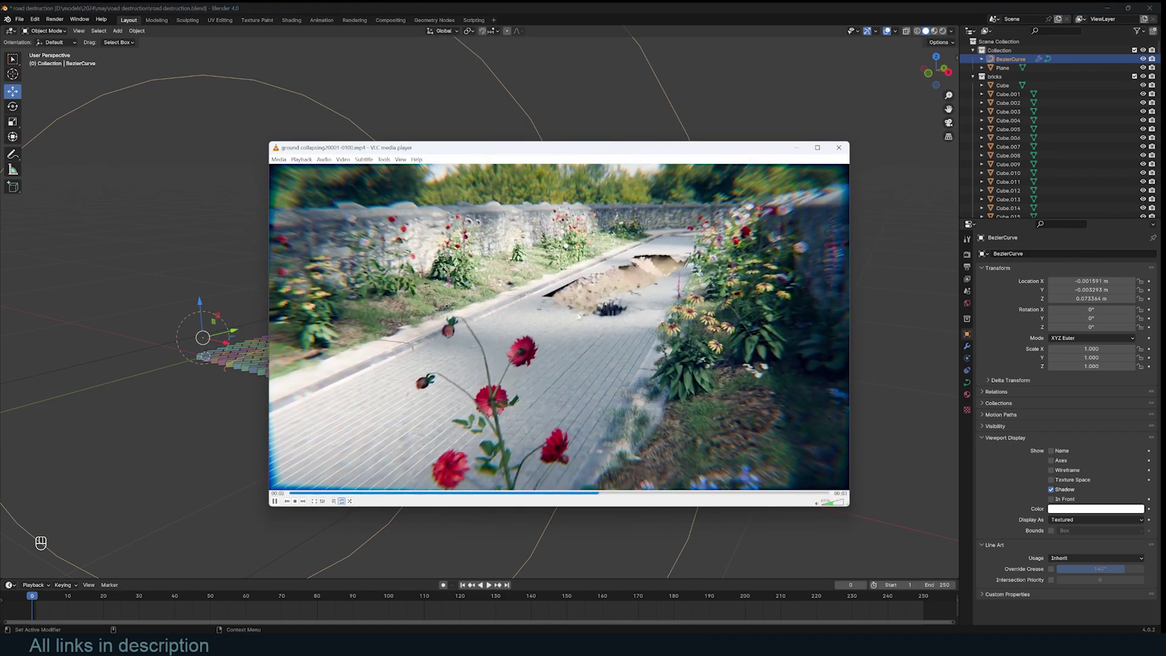
{"action": "key", "text": "space"}
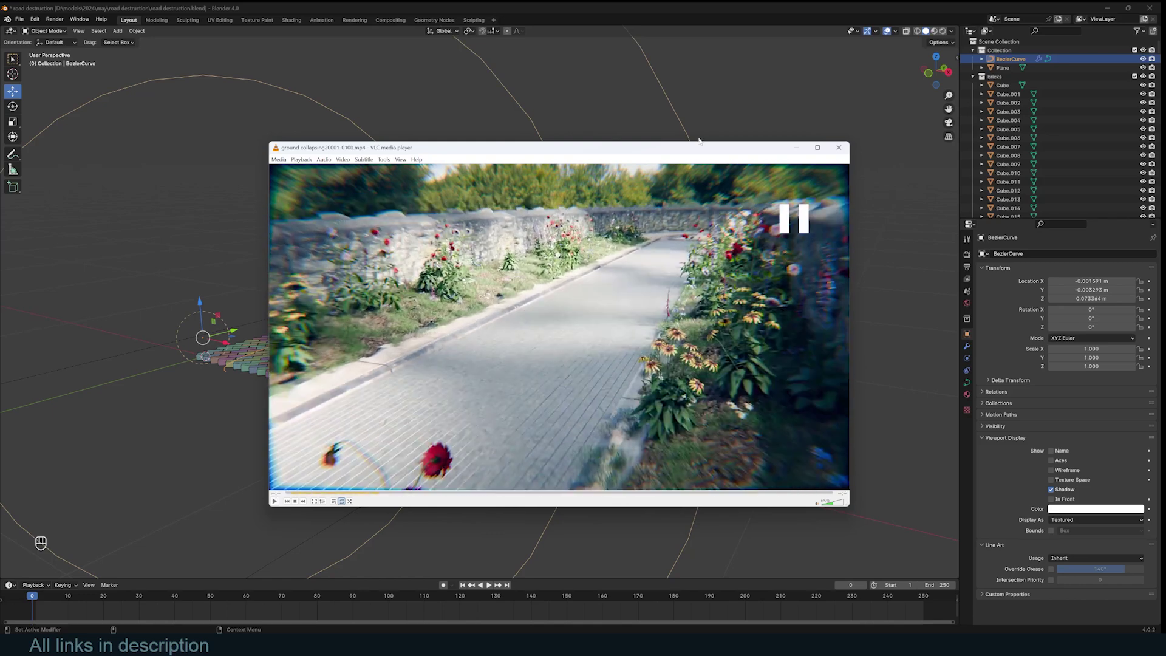
{"action": "left_click", "coordinate": [673, 153]}
{"action": "left_click", "coordinate": [475, 331]}
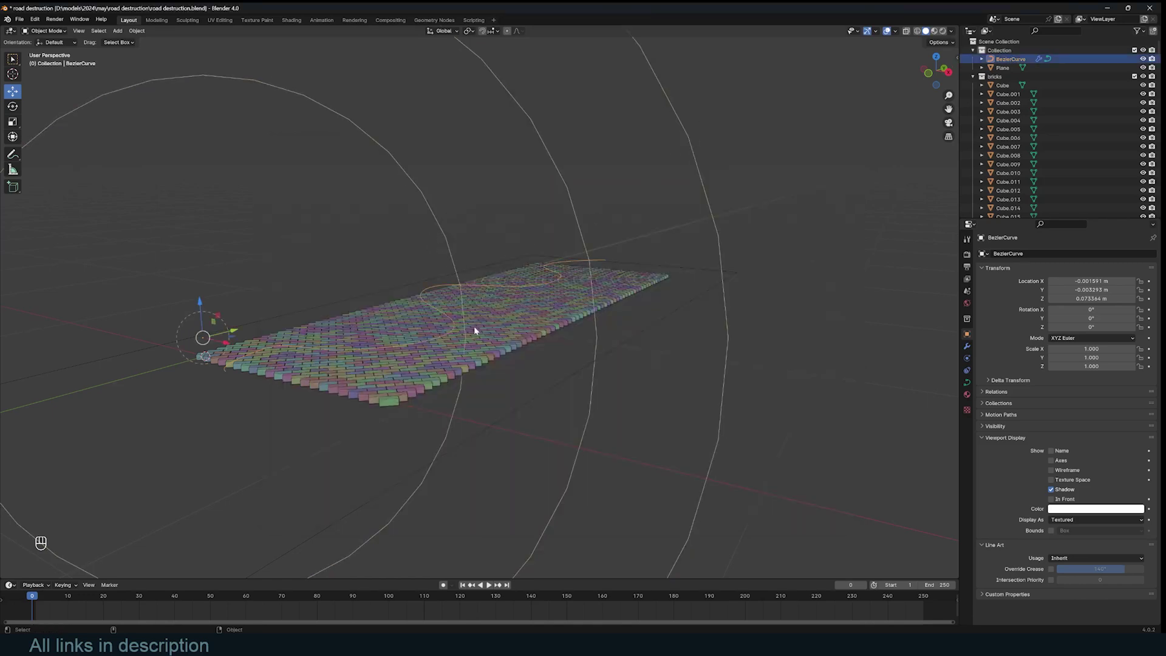
- Give the force field curve a round bevel with a depth of 0.024 m and expand its Start & End Mapping settings
{"action": "left_click", "coordinate": [967, 381]}
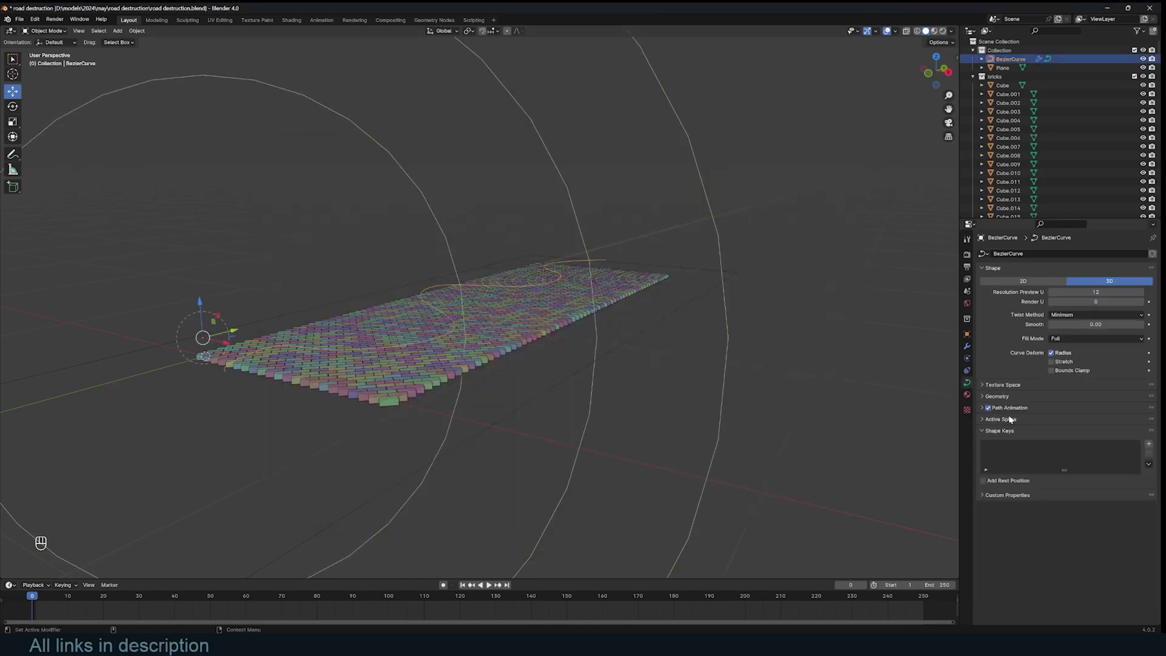
{"action": "left_click", "coordinate": [1032, 462]}
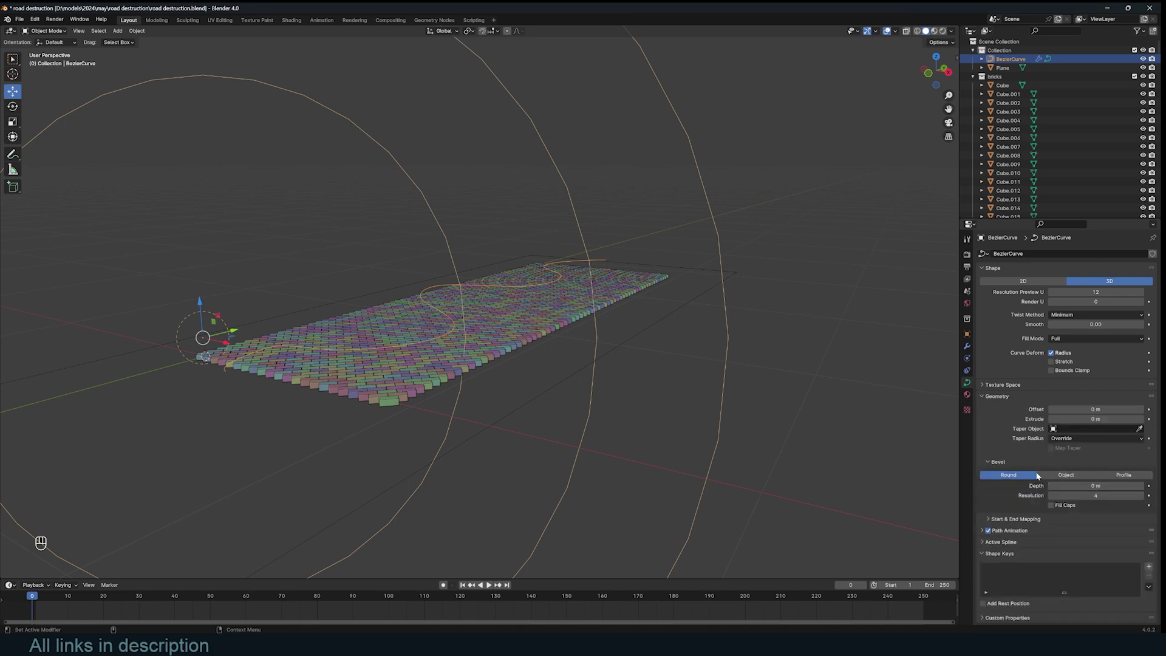
{"action": "left_click_drag", "start_coordinate": [1046, 484], "coordinate": [1093, 484]}
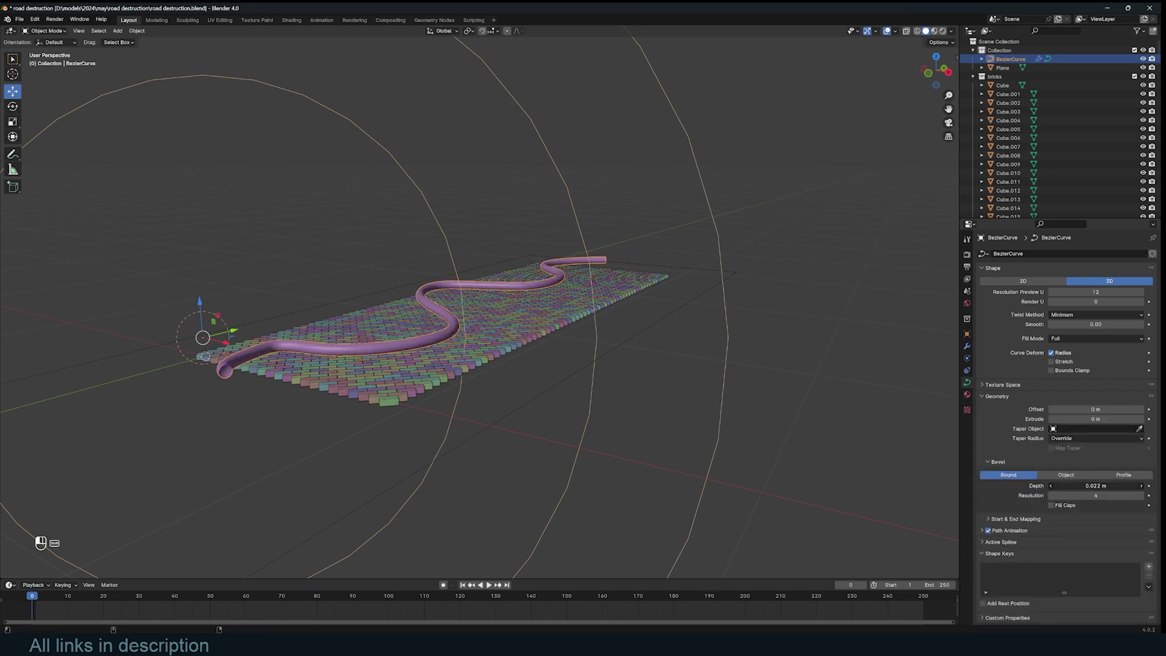
{"action": "left_click", "coordinate": [1014, 520]}
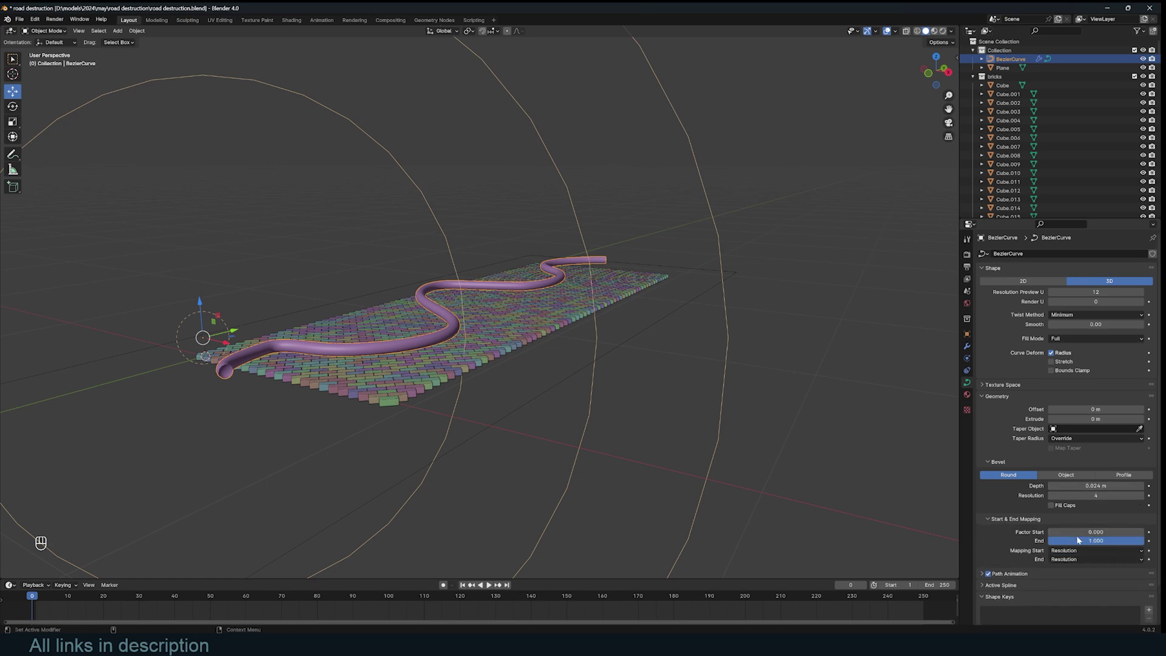
- Try lowering the bevel's End factor and raising its Start factor, and undo both changes
{"action": "mouse_move", "coordinate": [1113, 542]}
{"action": "left_mouse_down"}
{"action": "mouse_move", "coordinate": [1038, 543]}
{"action": "mouse_move", "coordinate": [1106, 543]}
{"action": "left_mouse_up"}
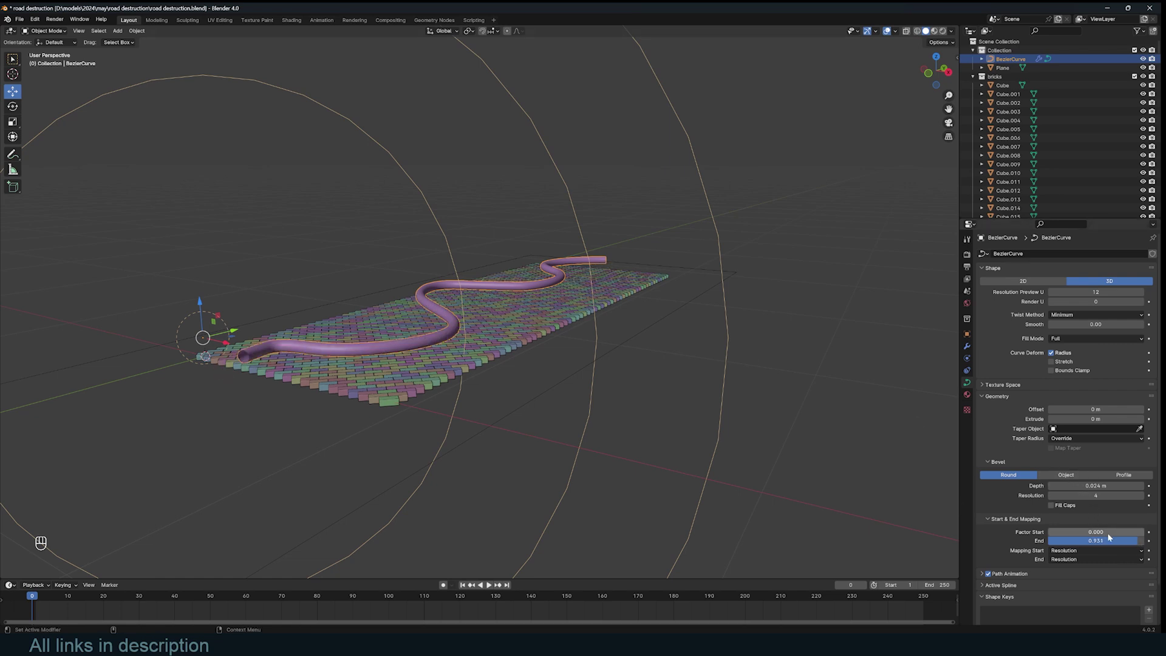
{"action": "left_click_drag", "start_coordinate": [1053, 532], "coordinate": [1099, 532]}
{"action": "key", "text": "ctrl+z"}
{"action": "key", "text": "ctrl+z"}
- Raise the bevel's Start factor to about 0.981 and keyframe it at frame 0
{"action": "left_click", "coordinate": [1148, 532]}
{"action": "left_click_drag", "start_coordinate": [1059, 533], "coordinate": [1142, 532]}
{"action": "left_click", "coordinate": [1149, 532]}
{"action": "left_click", "coordinate": [1149, 532]}
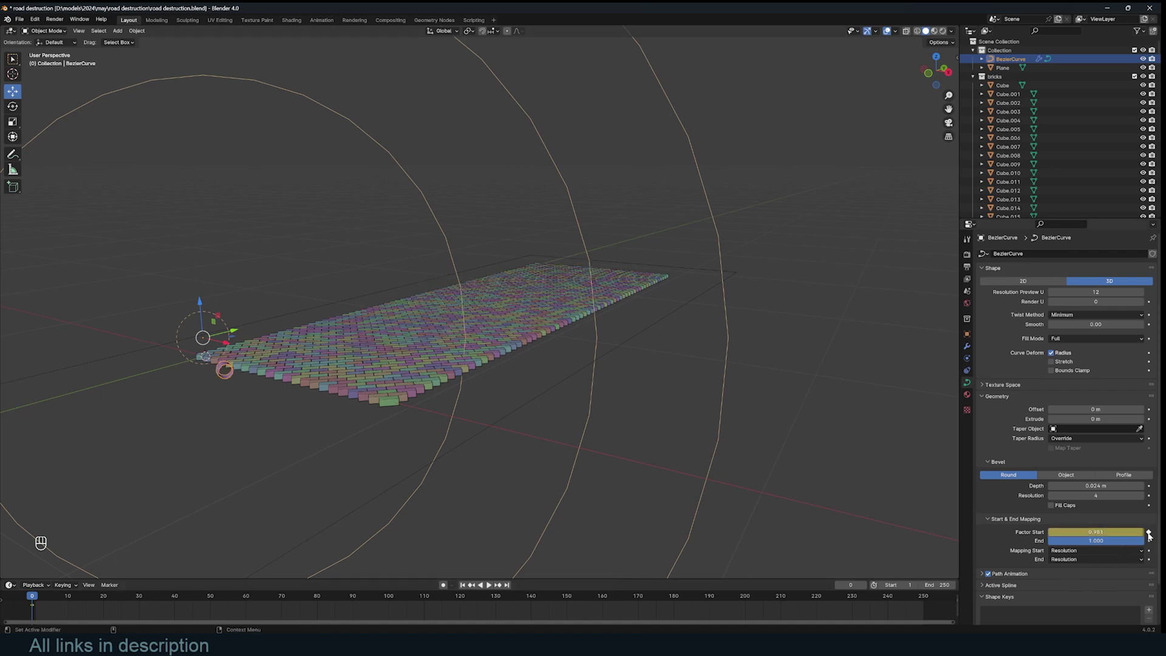
- At frame 100, set the bevel's Start factor to 0 and keyframe it, and play the animation from the start
{"action": "key", "text": "space"}
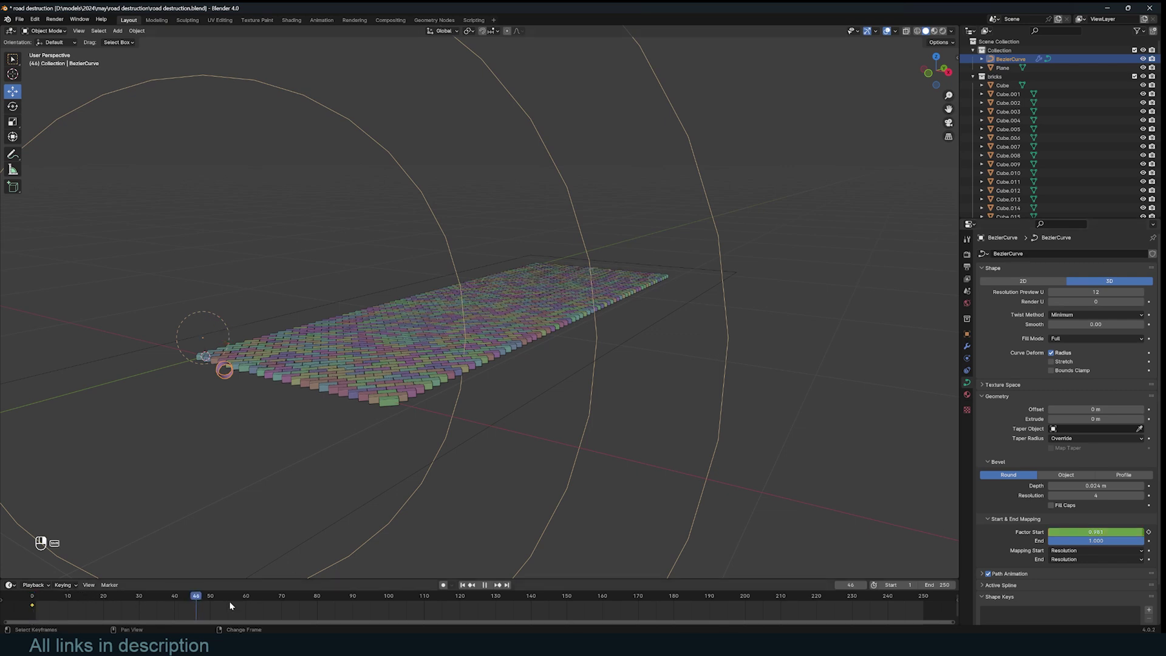
{"action": "left_click_drag", "start_coordinate": [308, 601], "coordinate": [387, 602]}
{"action": "right_click_drag", "start_coordinate": [390, 600], "coordinate": [388, 600], "text": "shift"}
{"action": "left_click", "coordinate": [1082, 533]}
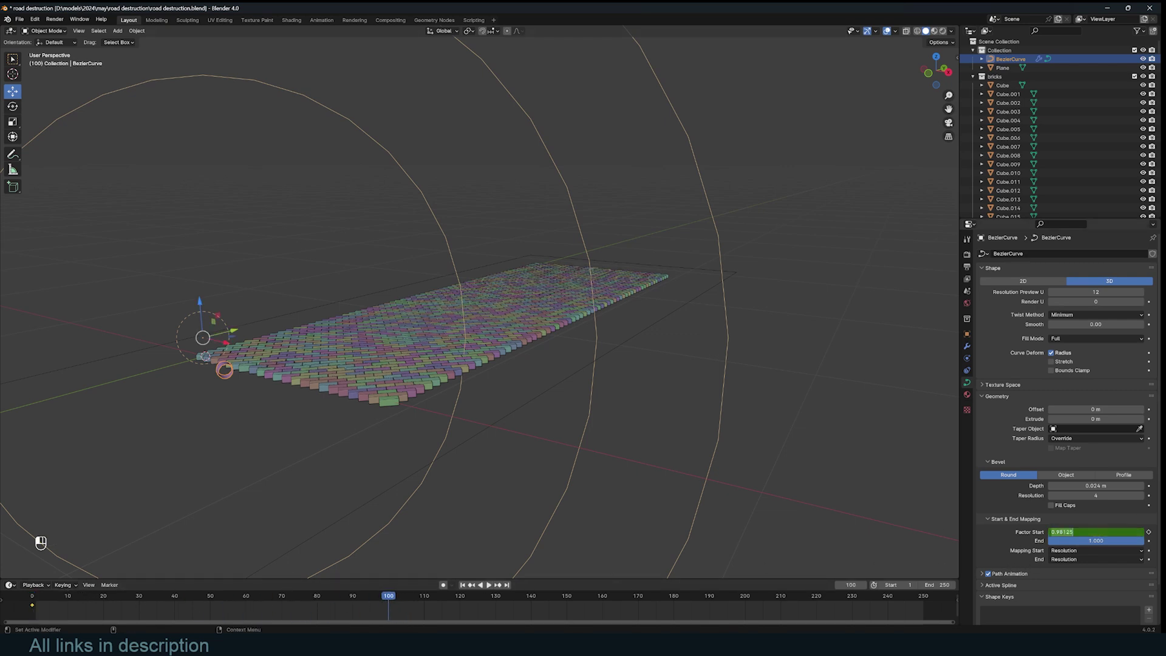
{"action": "type", "text": "0"}
{"action": "key", "text": "Return"}
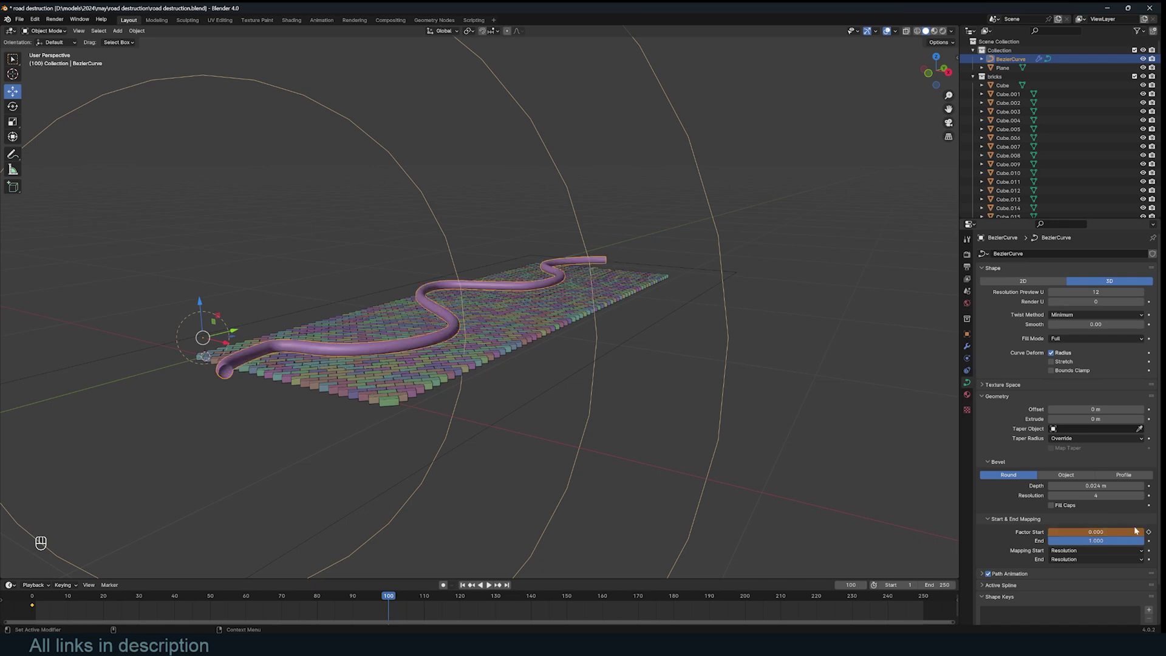
{"action": "left_click", "coordinate": [1148, 531]}
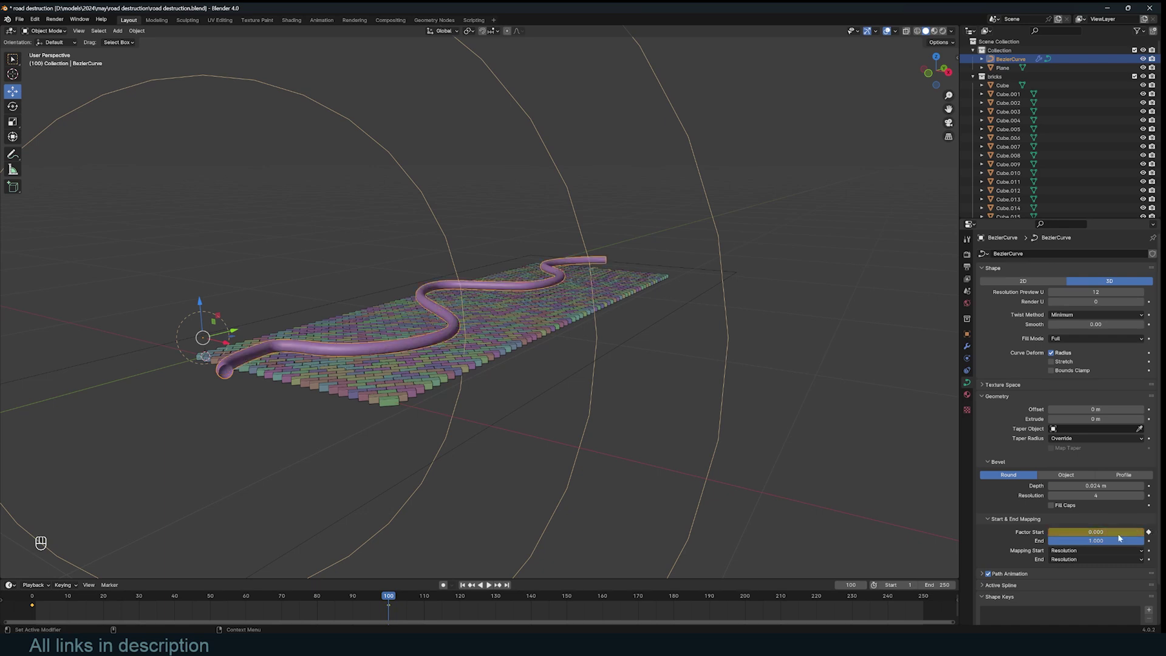
{"action": "right_click", "coordinate": [27, 611]}
{"action": "key", "text": "space"}
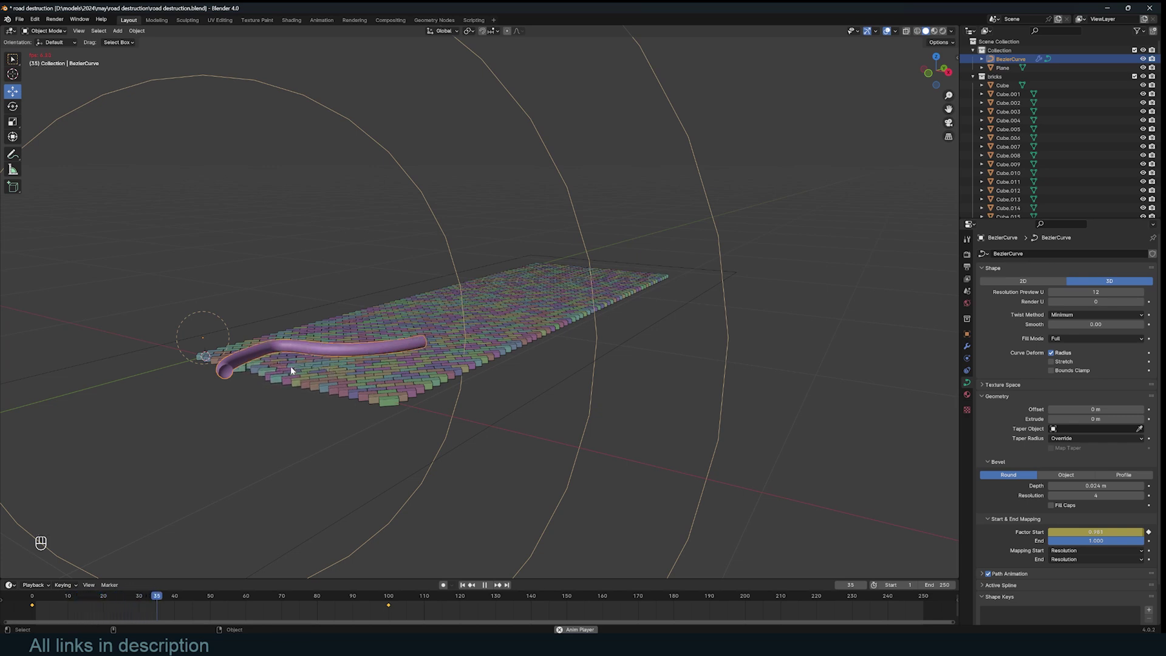
- Lower the force field curve along Z below the brick road and play the simulation from frame 0
{"action": "key", "text": "Escape"}
{"action": "key", "text": "g"}
{"action": "key", "text": "z"}
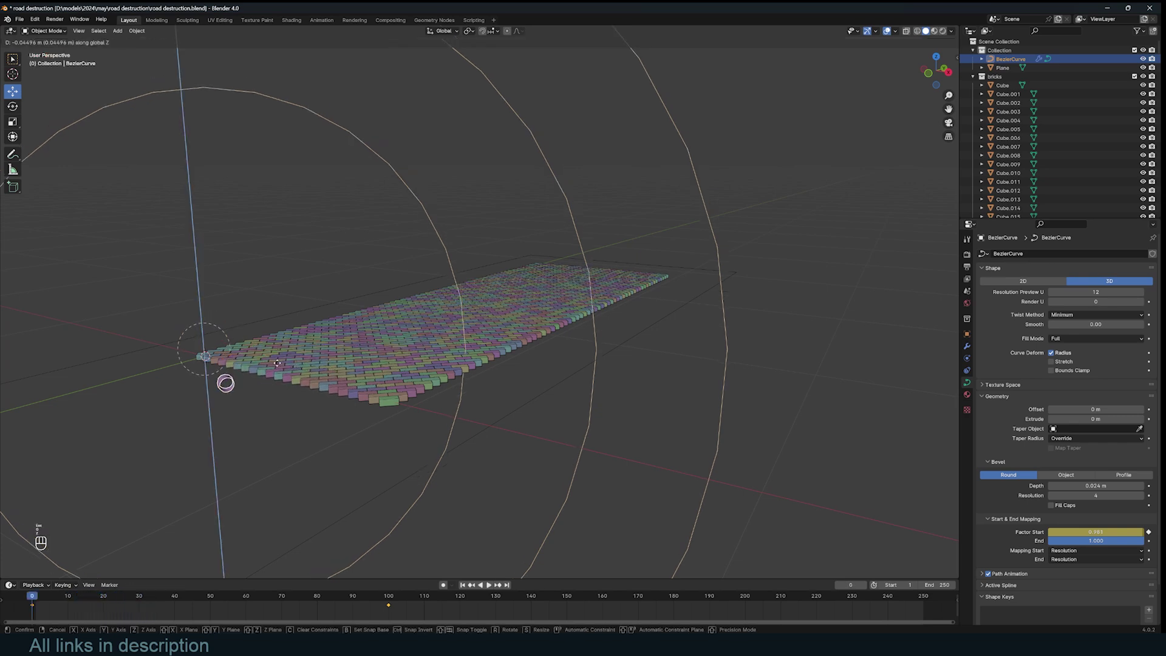
{"action": "left_click", "coordinate": [276, 373]}
{"action": "key", "text": "space"}
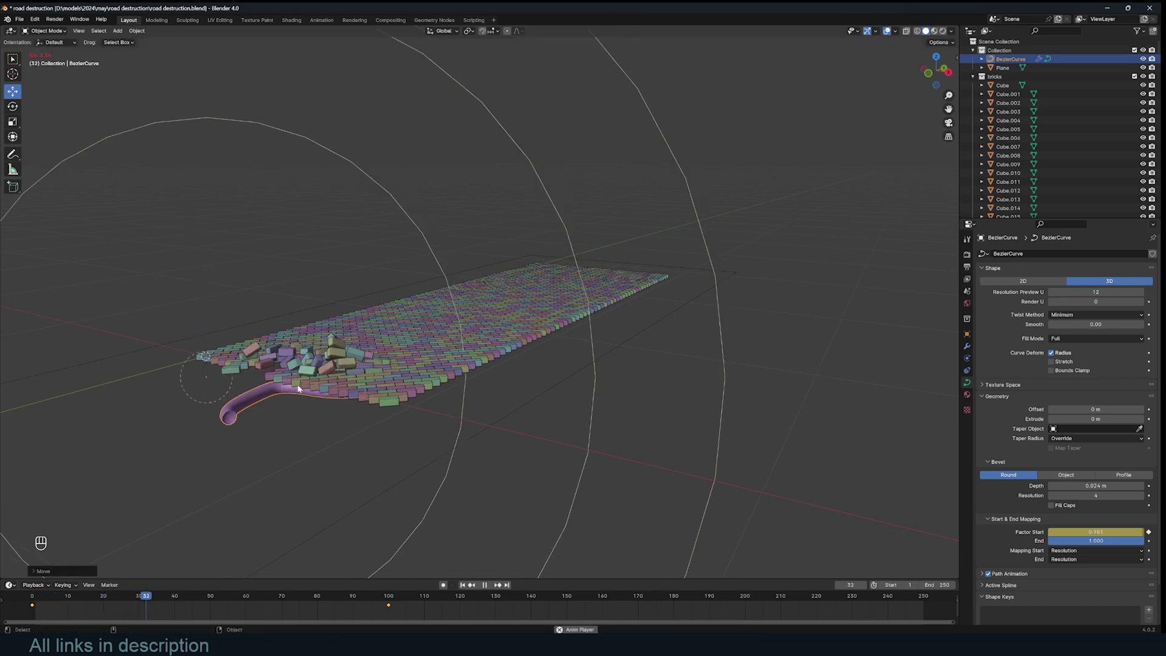
{"action": "middle_click_drag", "start_coordinate": [297, 388], "coordinate": [279, 388]}
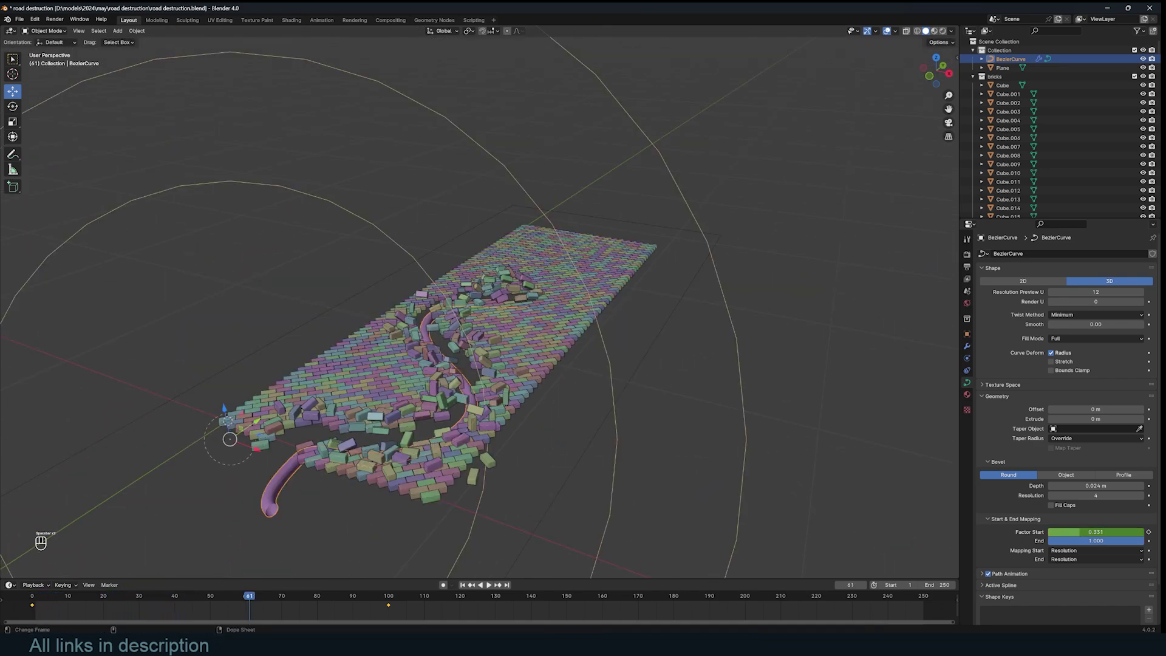
- Switch to VLC media player, play and pause the ground-collapsing reference video, and return to Blender
{"action": "key", "text": "alt+Tab"}
{"action": "key", "text": "space"}
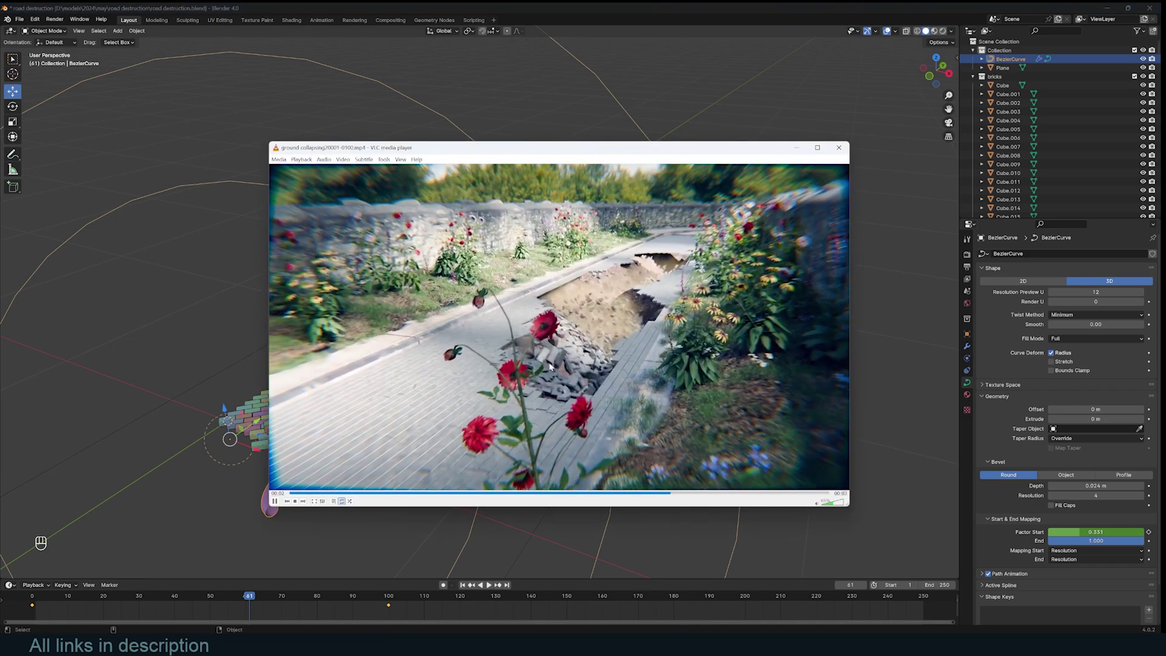
{"action": "key", "text": "space"}
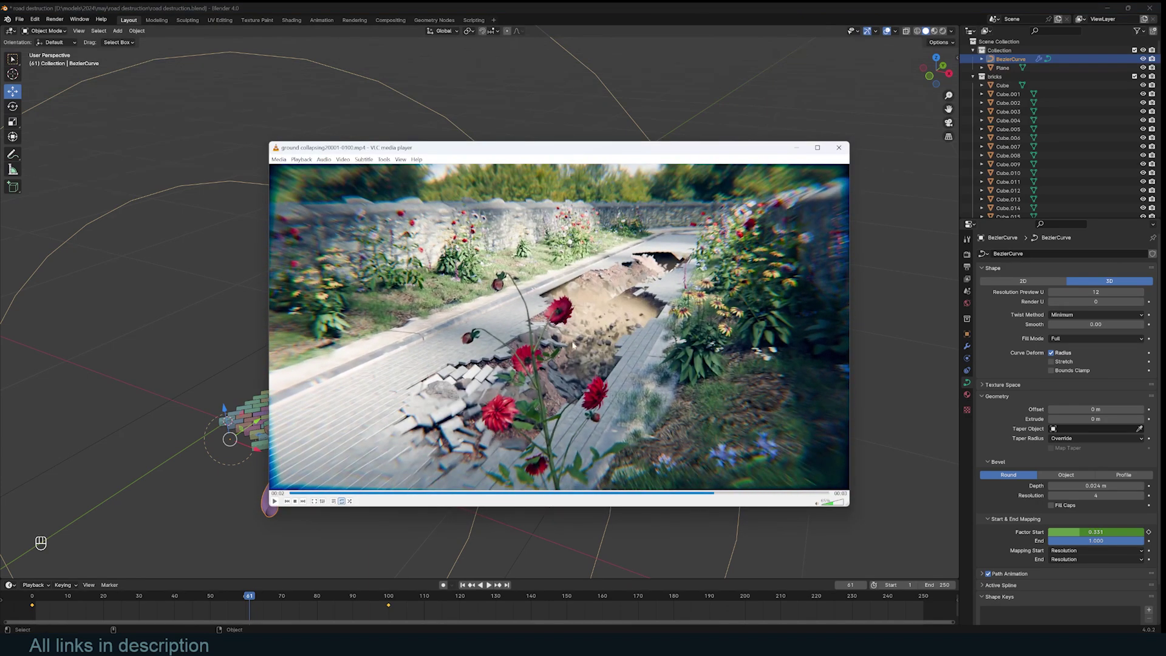
{"action": "left_click", "coordinate": [687, 88]}
- Select the ground plane and set its viewport display to Textured
{"action": "left_click", "coordinate": [686, 290]}
{"action": "middle_click_drag", "start_coordinate": [686, 290], "coordinate": [559, 346]}
{"action": "key", "text": "KP_7"}
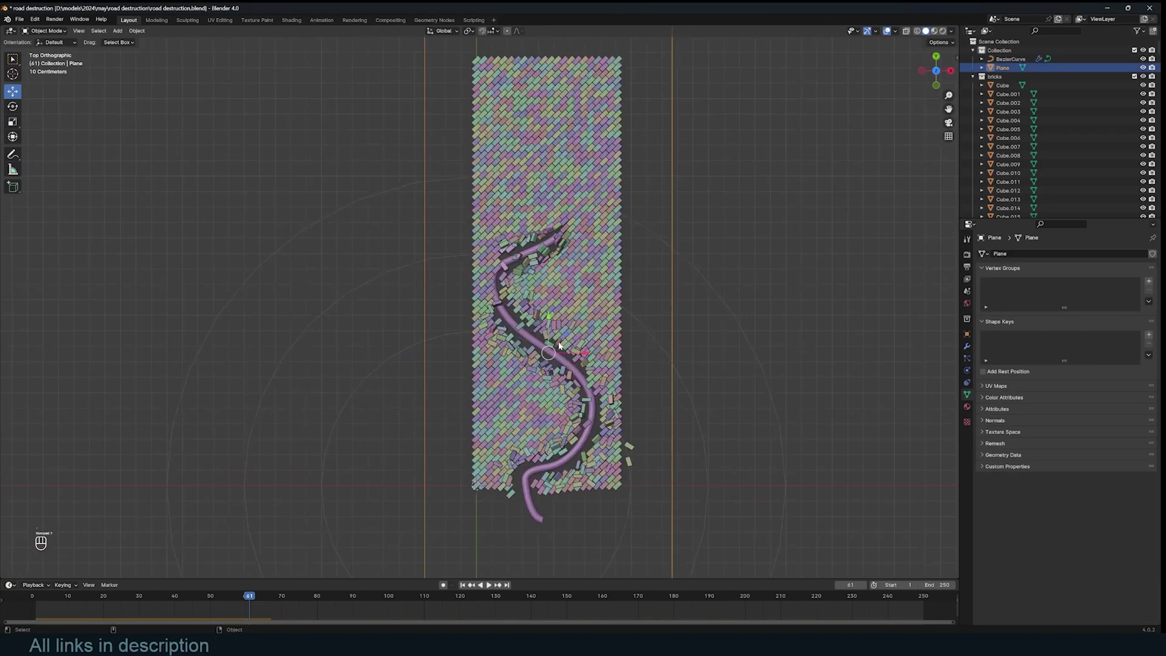
{"action": "scroll", "coordinate": [607, 428], "scroll_direction": "down", "scroll_amount": 4}
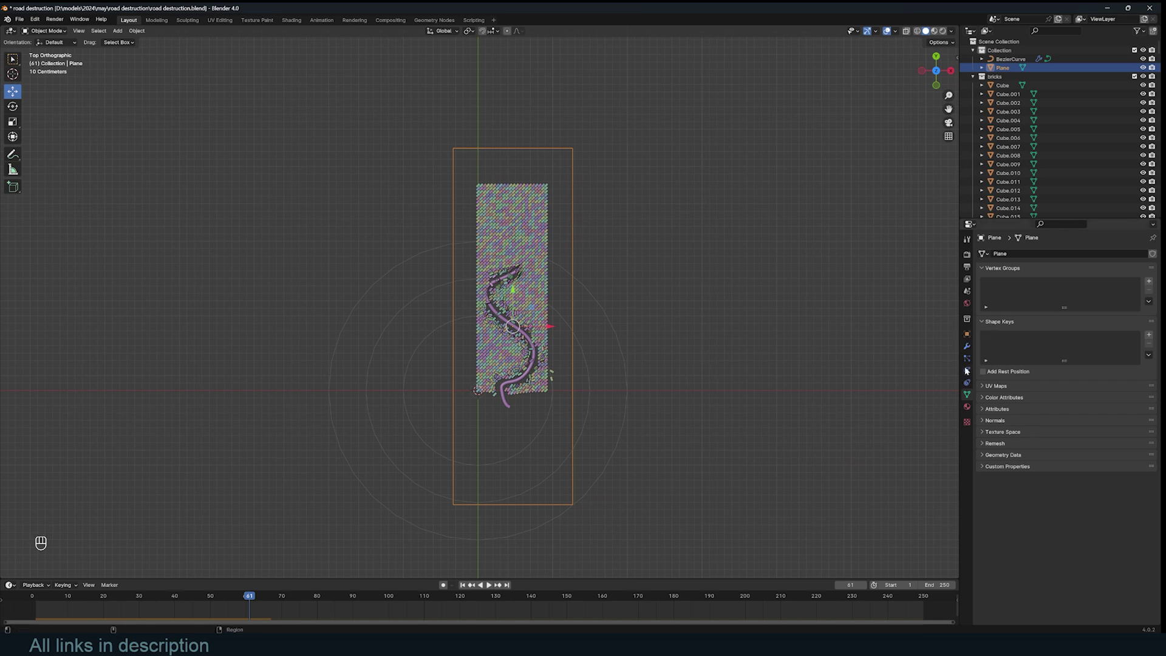
{"action": "left_click", "coordinate": [967, 334]}
{"action": "left_click", "coordinate": [1095, 540]}
{"action": "left_click", "coordinate": [1078, 581]}
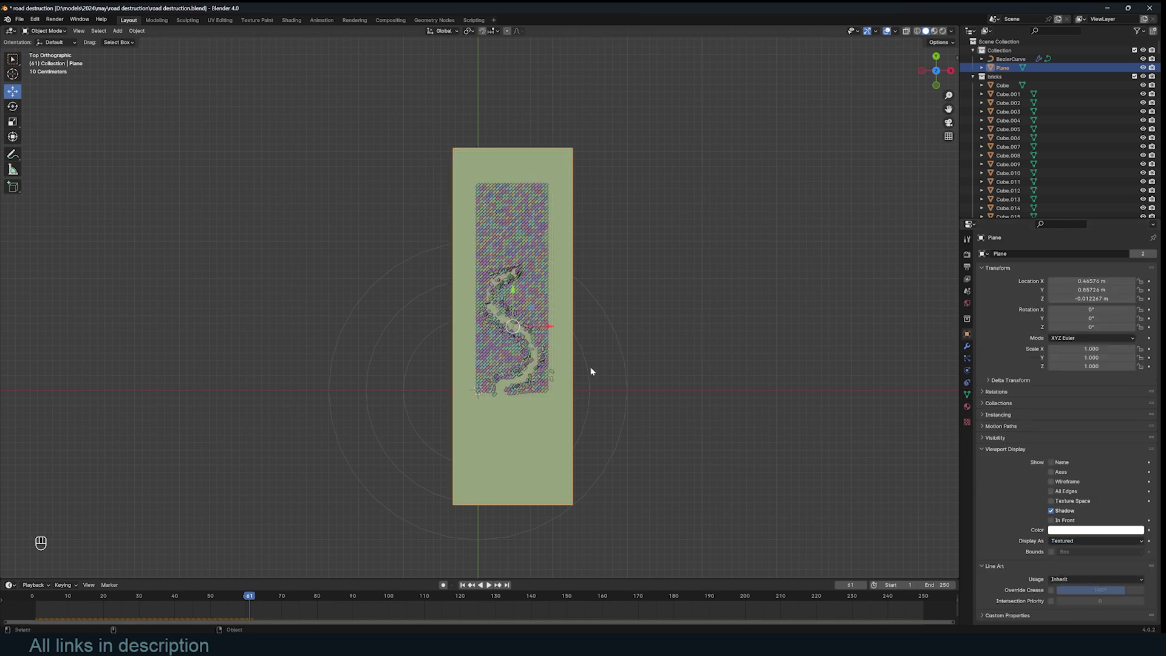
- Divide the ground plane into a dense grid with evenly spaced loop cuts along both directions
{"action": "key", "text": "Tab"}
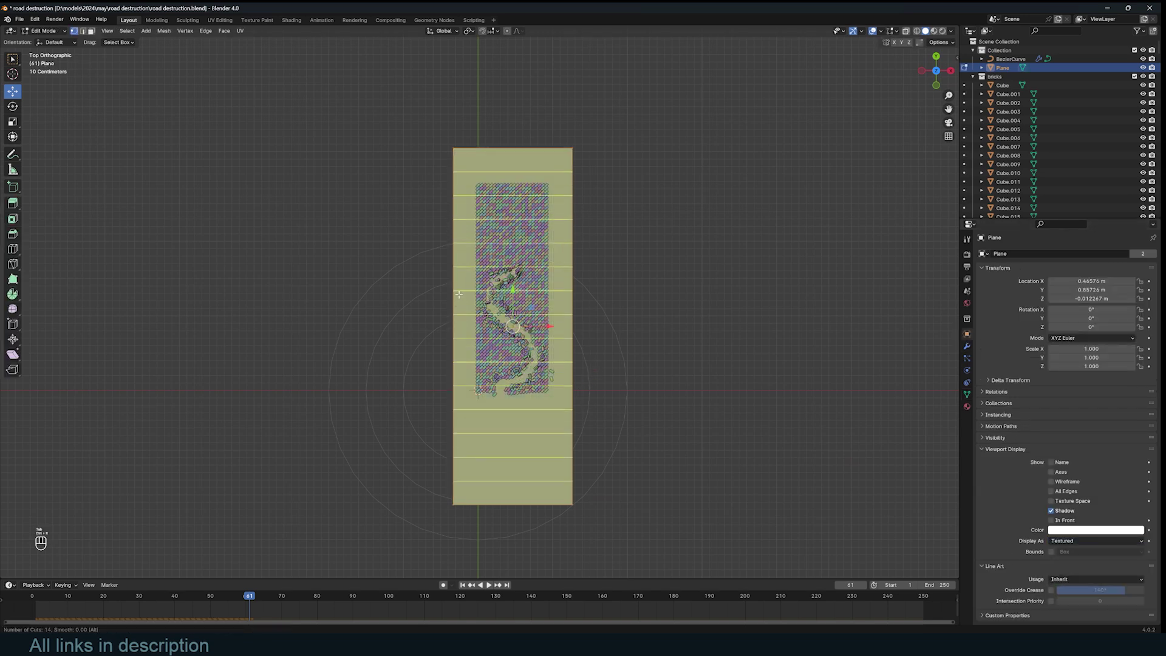
{"action": "key", "text": "Tab"}
{"action": "middle_click_drag", "start_coordinate": [604, 338], "coordinate": [530, 271]}
{"action": "key", "text": "Tab"}
{"action": "key", "text": "Tab"}
- Move the ground plane along Y to a location of 1.1298 m, test the playback and return to frame 0
{"action": "key", "text": "g"}
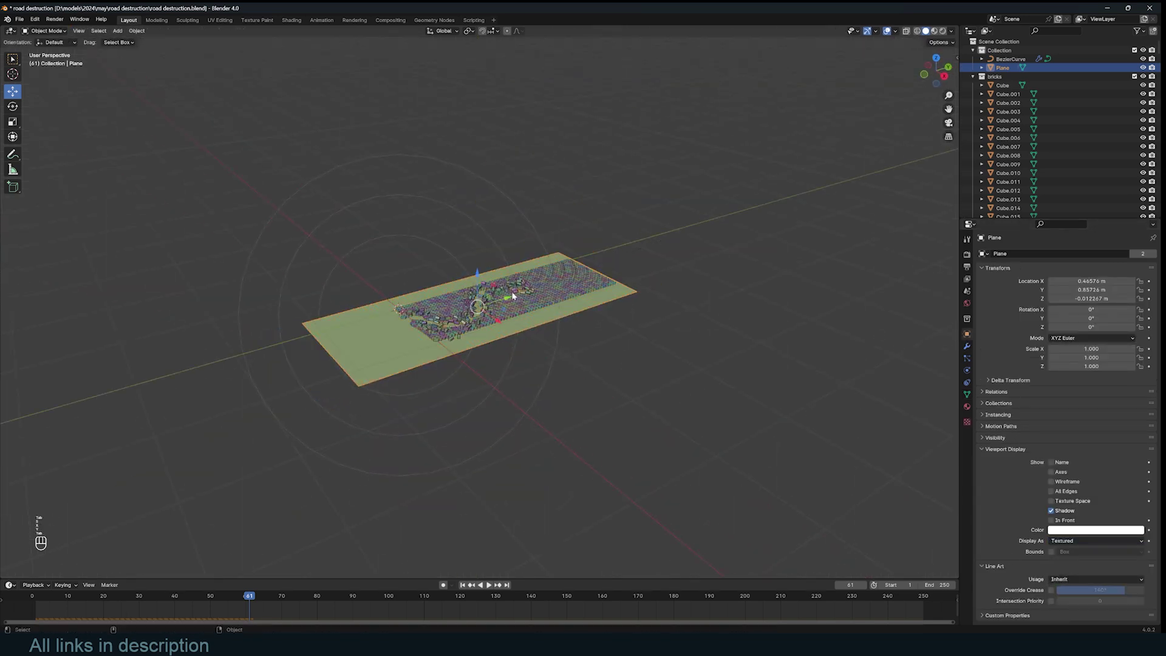
{"action": "key", "text": "y"}
{"action": "left_click", "coordinate": [576, 284]}
{"action": "middle_click_drag", "start_coordinate": [603, 300], "coordinate": [512, 429]}
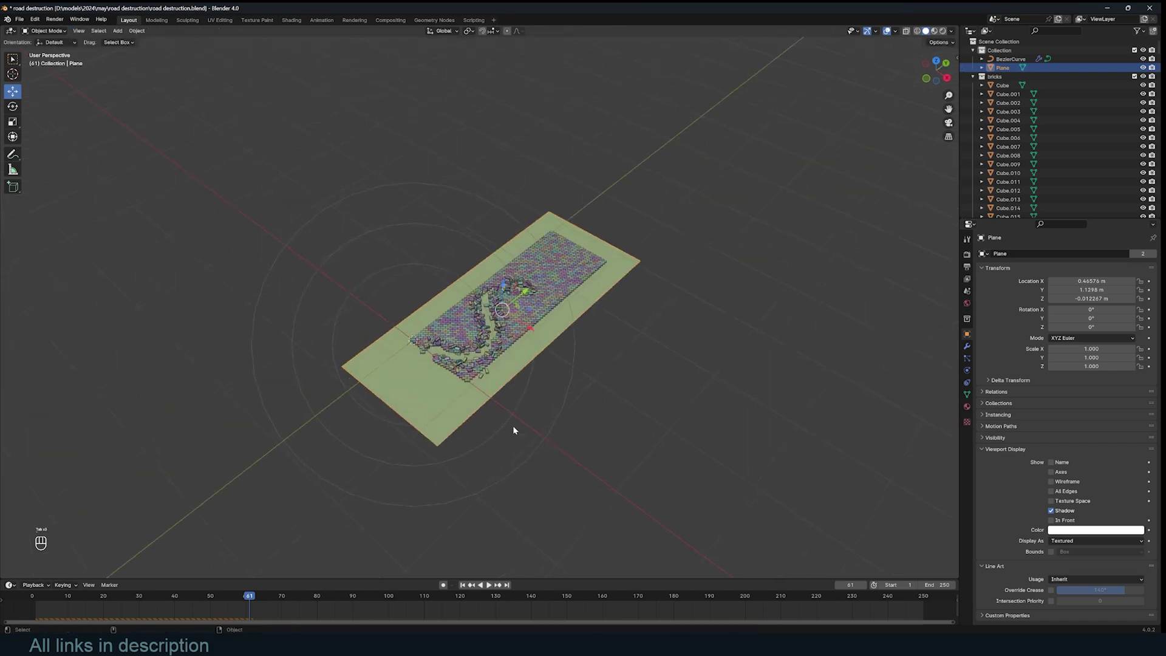
{"action": "scroll", "coordinate": [312, 338], "scroll_direction": "up", "scroll_amount": 4}
{"action": "key", "text": "space"}
{"action": "key", "text": "space"}
{"action": "left_click", "coordinate": [33, 609]}
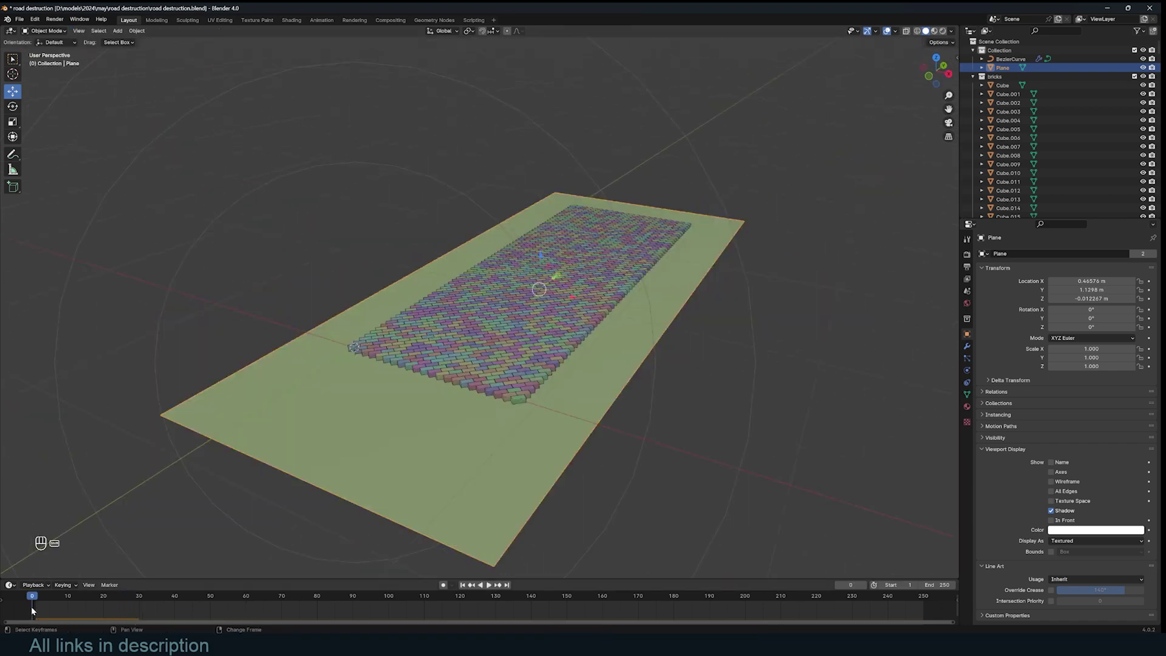
- Add a Basis shape key and a second shape key, Key 1, to the ground plane
{"action": "middle_click_drag", "start_coordinate": [552, 302], "coordinate": [520, 305]}
{"action": "key", "text": "Tab"}
{"action": "key", "text": "Tab"}
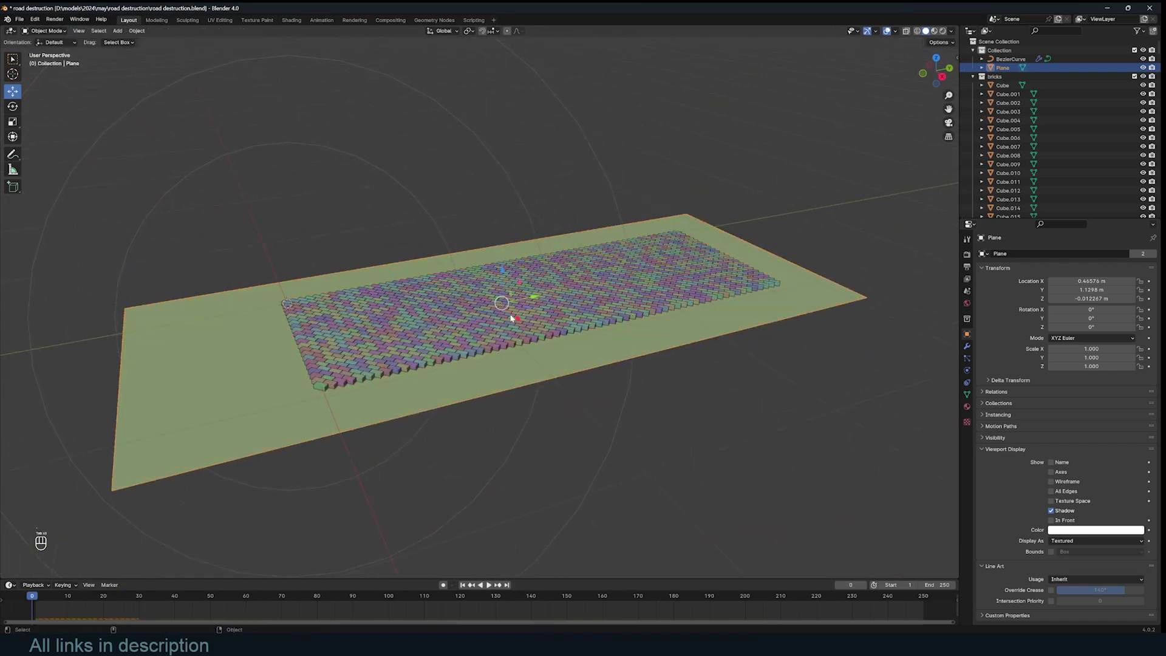
{"action": "scroll", "coordinate": [505, 292], "scroll_direction": "up", "scroll_amount": 4}
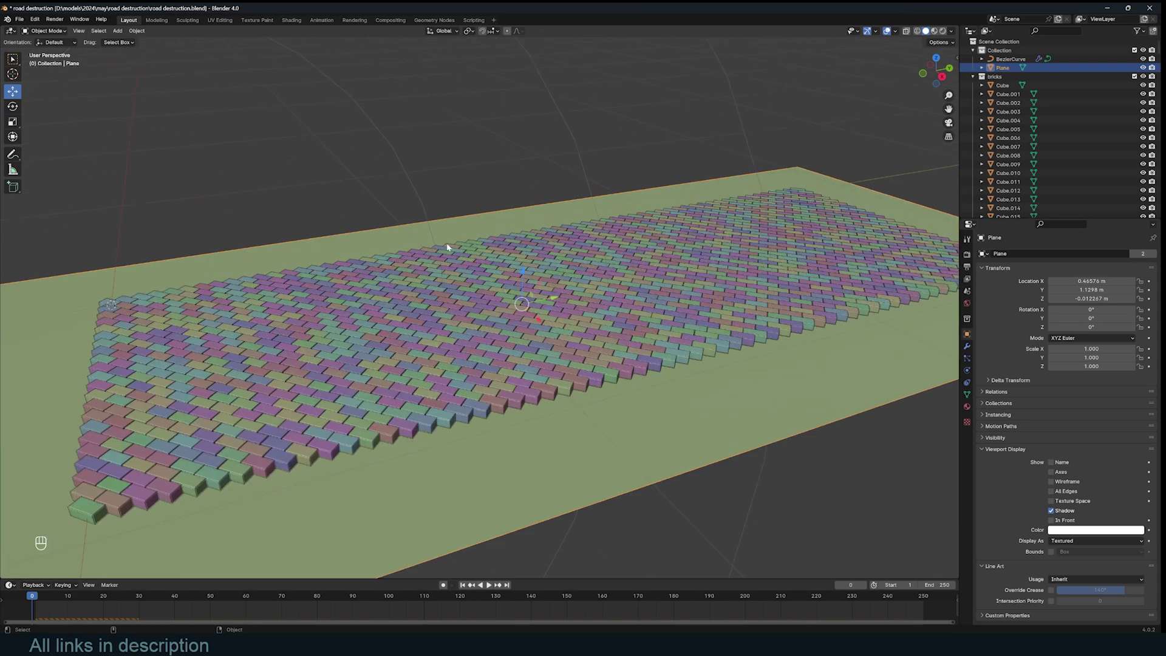
{"action": "key", "text": "Tab"}
{"action": "scroll", "coordinate": [467, 245], "scroll_direction": "down", "scroll_amount": 3}
{"action": "left_click", "coordinate": [967, 394]}
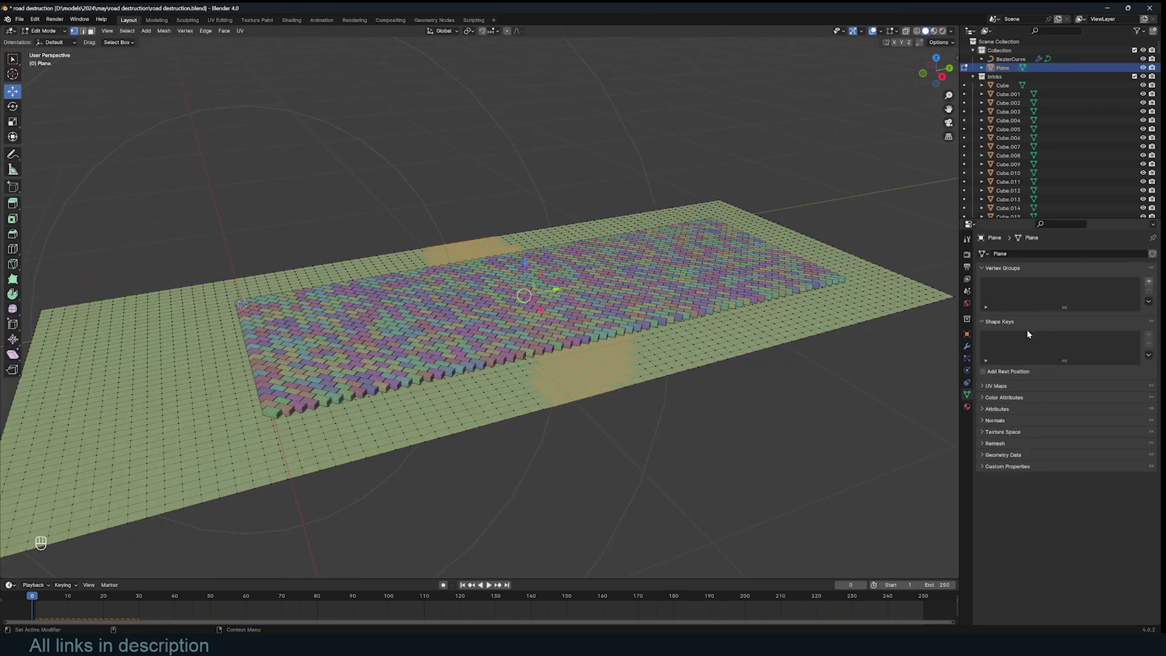
{"action": "key", "text": "Tab"}
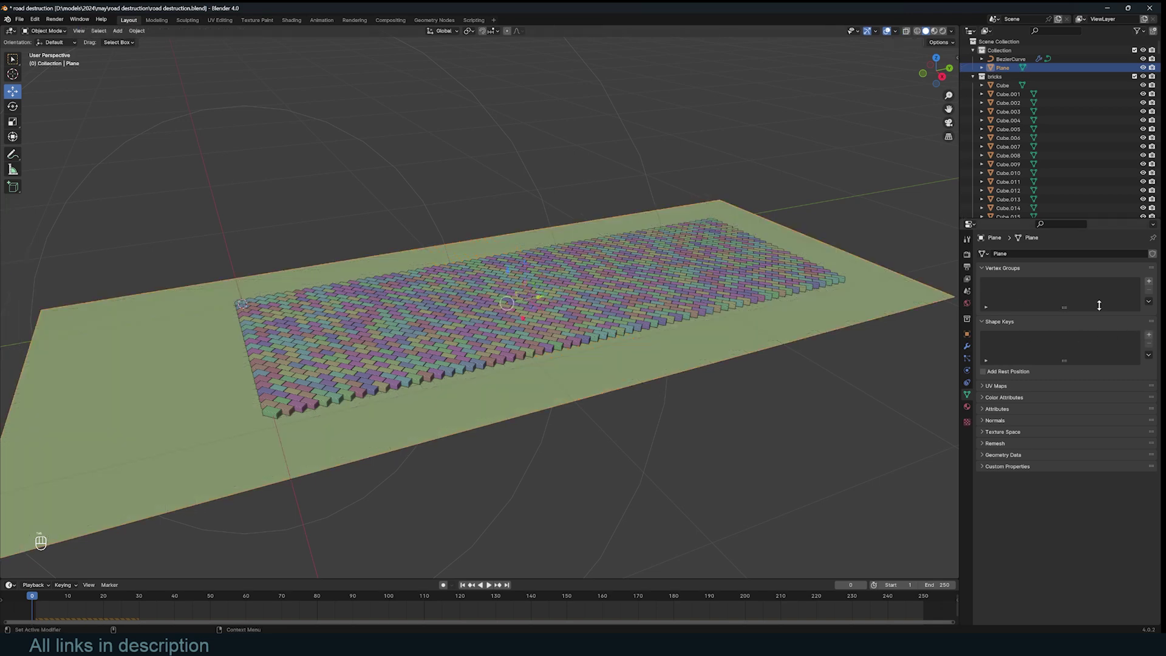
{"action": "left_click", "coordinate": [1147, 335]}
{"action": "left_click", "coordinate": [1147, 334]}
- On Key 1, pull the selected middle band of the ground plane downward with proportional editing
{"action": "key", "text": "Tab"}
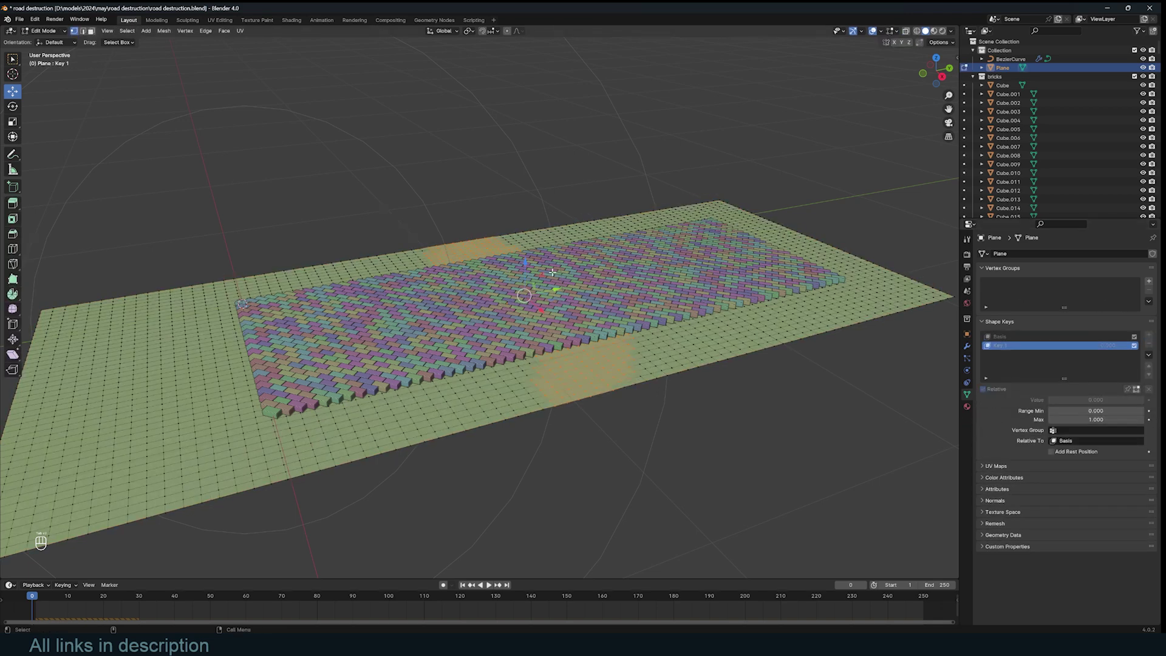
{"action": "key", "text": "g"}
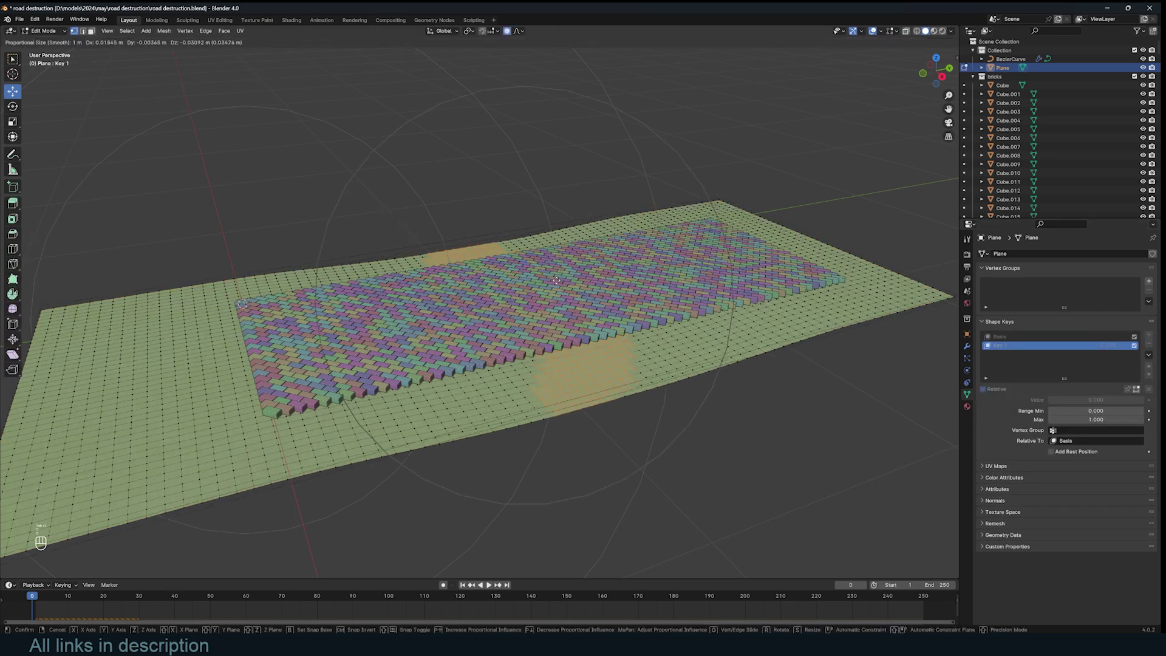
{"action": "left_click", "coordinate": [555, 293]}
{"action": "key", "text": "Tab"}
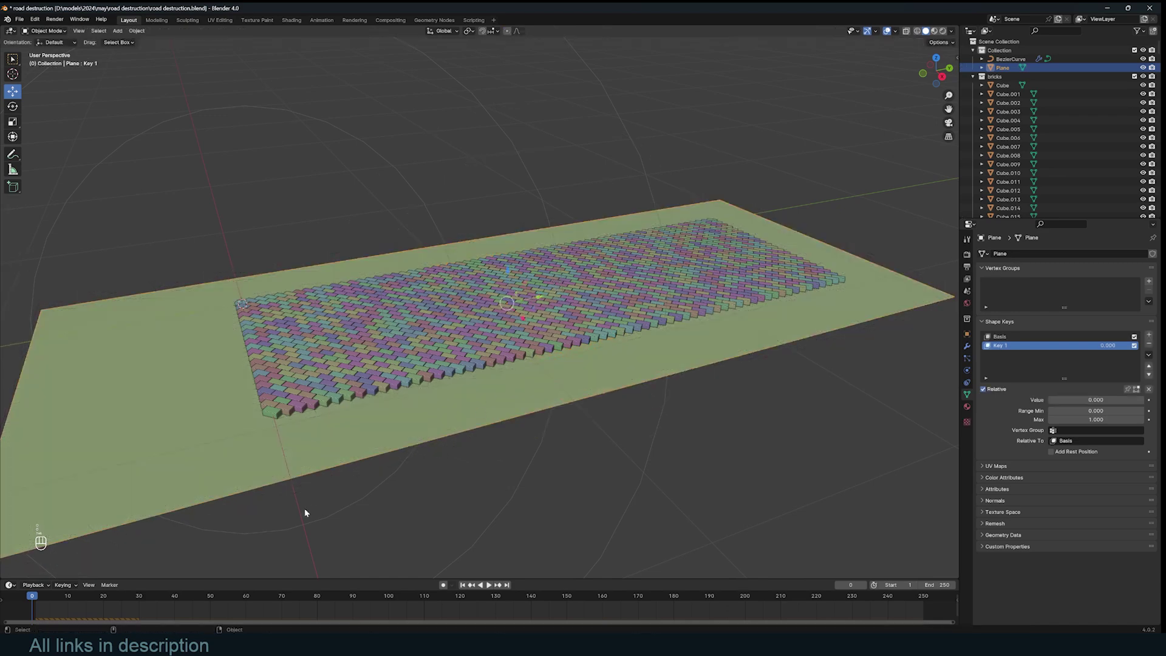
- Turn off Relative for the shape keys, test the Evaluation Time, reset it to 0 and keyframe it at frame 0
{"action": "left_click", "coordinate": [984, 390]}
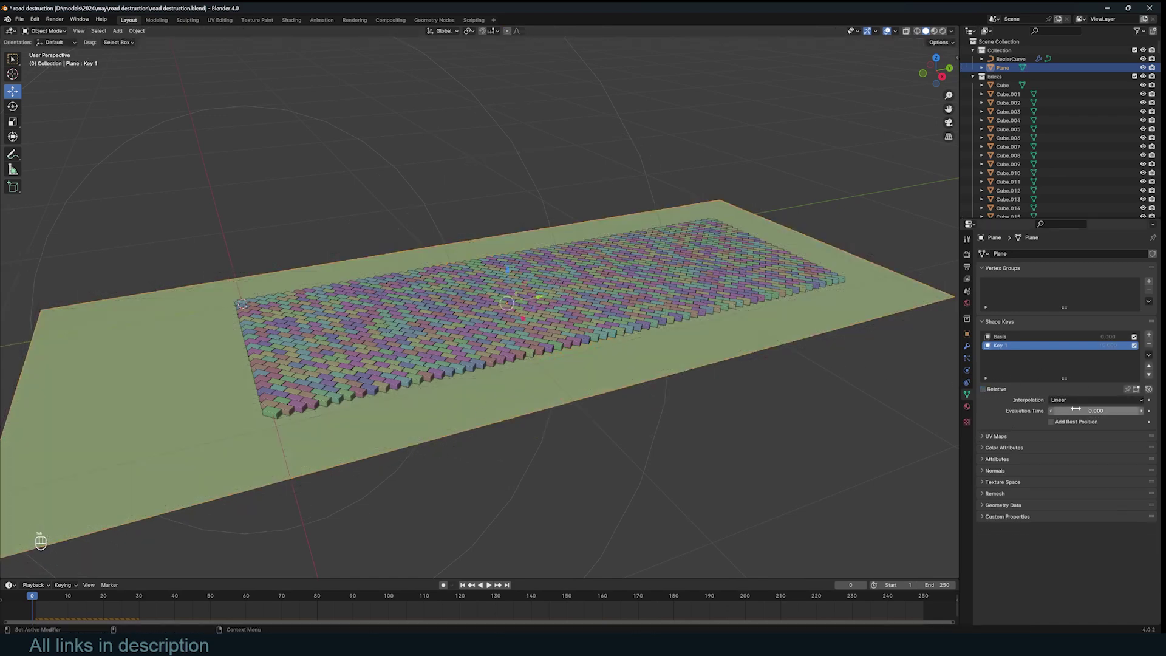
{"action": "mouse_move", "coordinate": [1075, 410]}
{"action": "left_mouse_down"}
{"action": "mouse_move", "coordinate": [1111, 411]}
{"action": "mouse_move", "coordinate": [1076, 411]}
{"action": "left_mouse_up"}
{"action": "left_click_drag", "start_coordinate": [1075, 411], "coordinate": [1075, 409]}
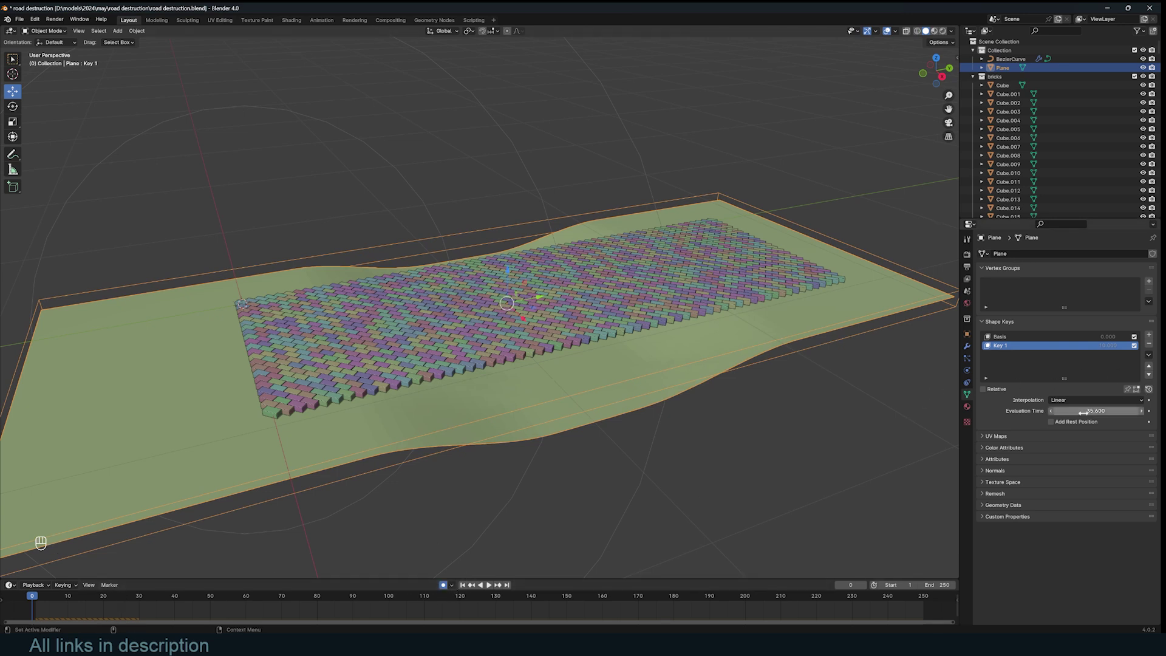
{"action": "key", "text": "BackSpace"}
{"action": "left_click", "coordinate": [1148, 410]}
- At frame 31, set the shape keys' Evaluation Time to 10 and keyframe it
{"action": "key", "text": "space"}
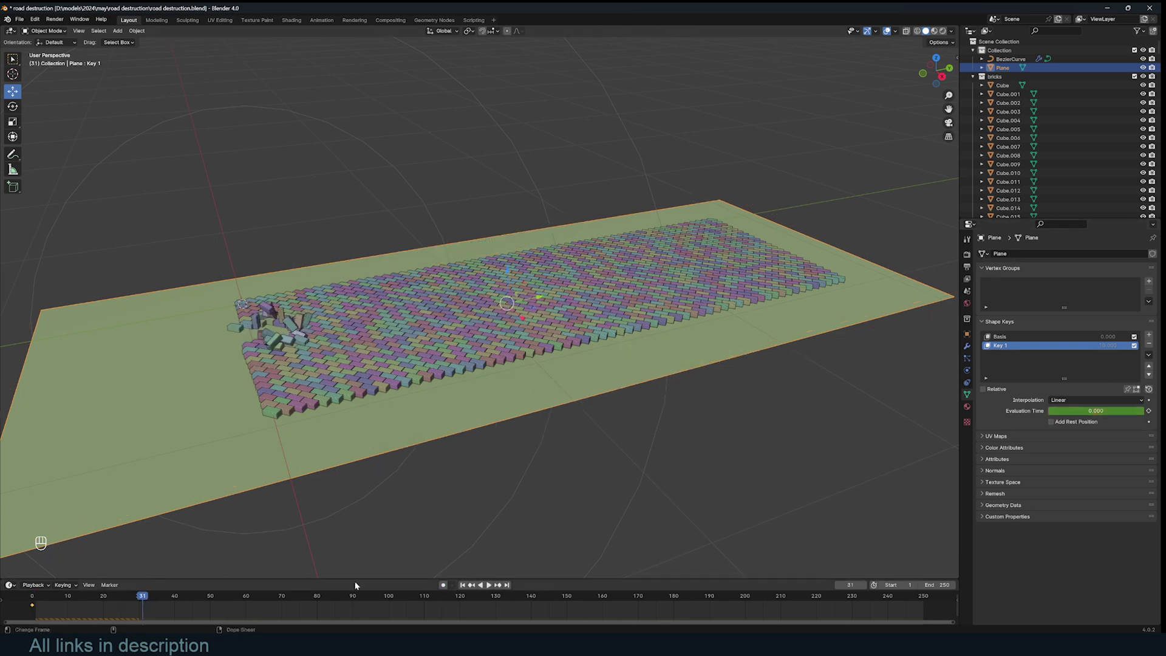
{"action": "left_click_drag", "start_coordinate": [1105, 410], "coordinate": [1116, 411]}
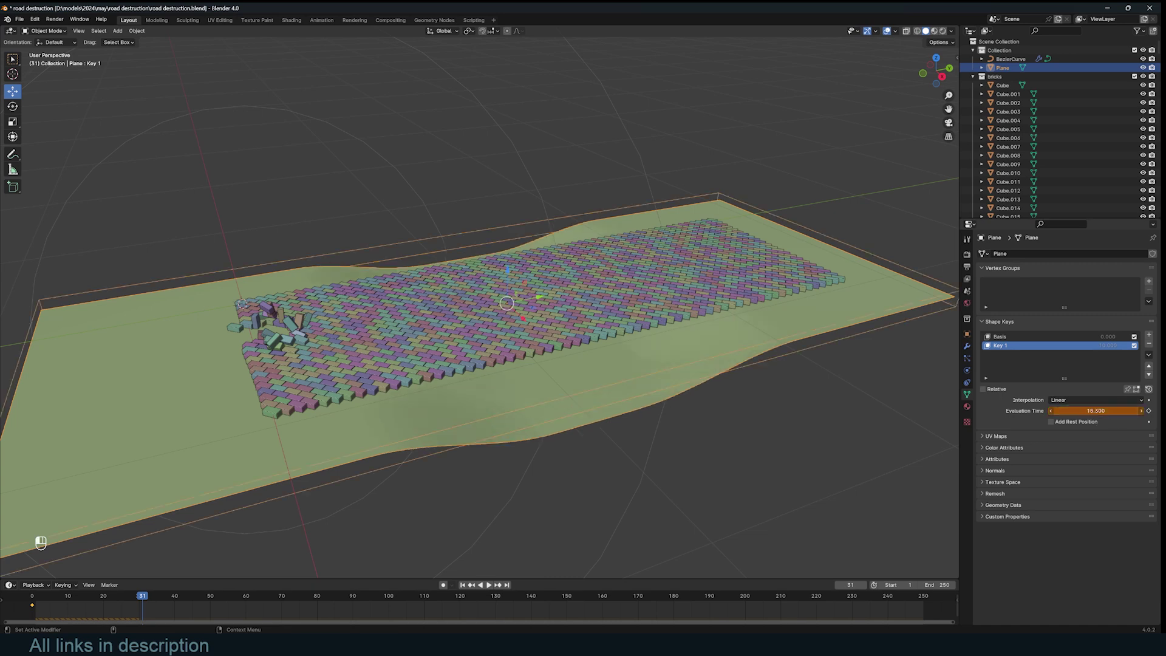
{"action": "left_click", "coordinate": [1116, 411]}
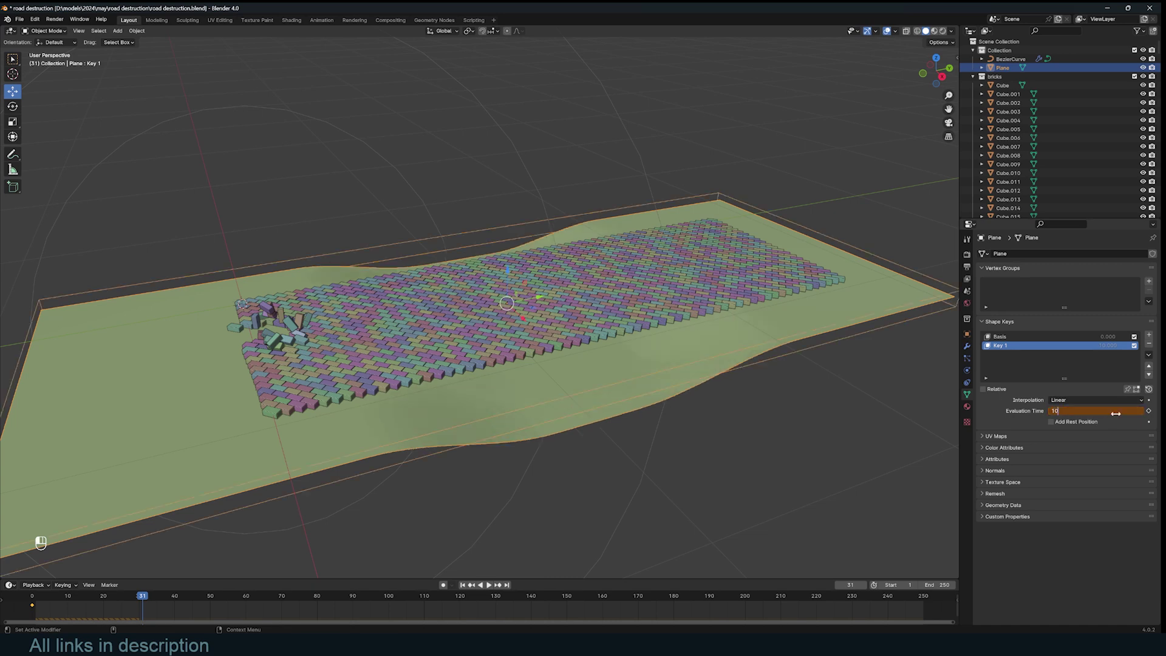
{"action": "key", "text": "Return"}
{"action": "key", "text": "i"}
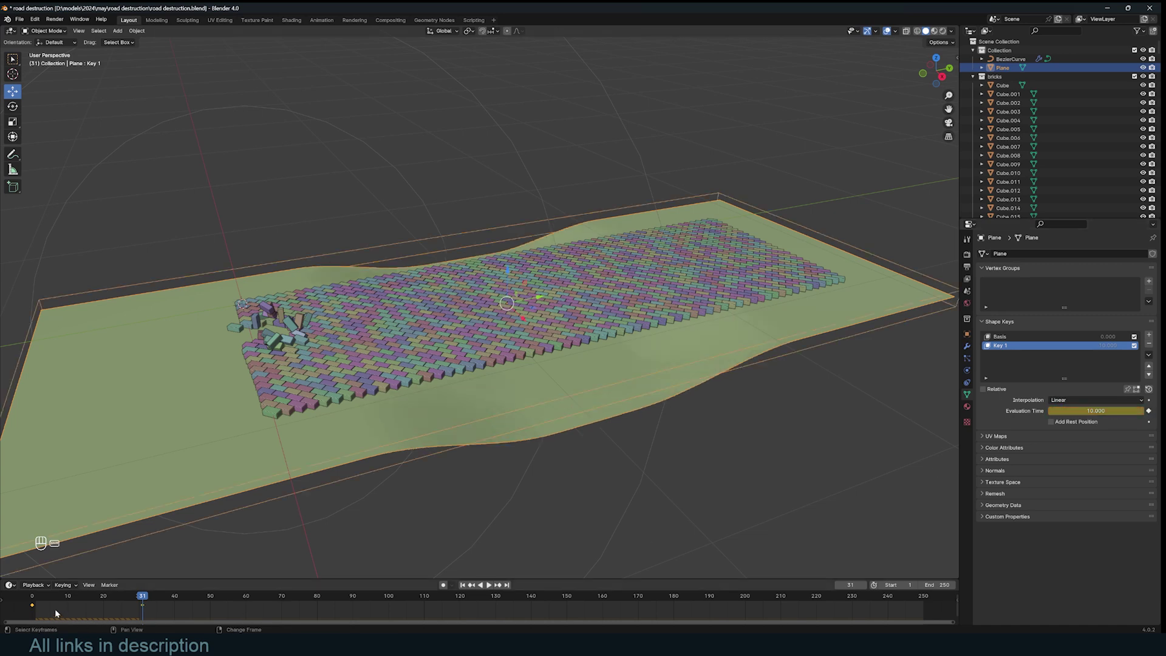
- Play the animation from the start and inspect how the ground plane deforms beneath the bricks
{"action": "key", "text": "shift+Left"}
{"action": "key", "text": "space"}
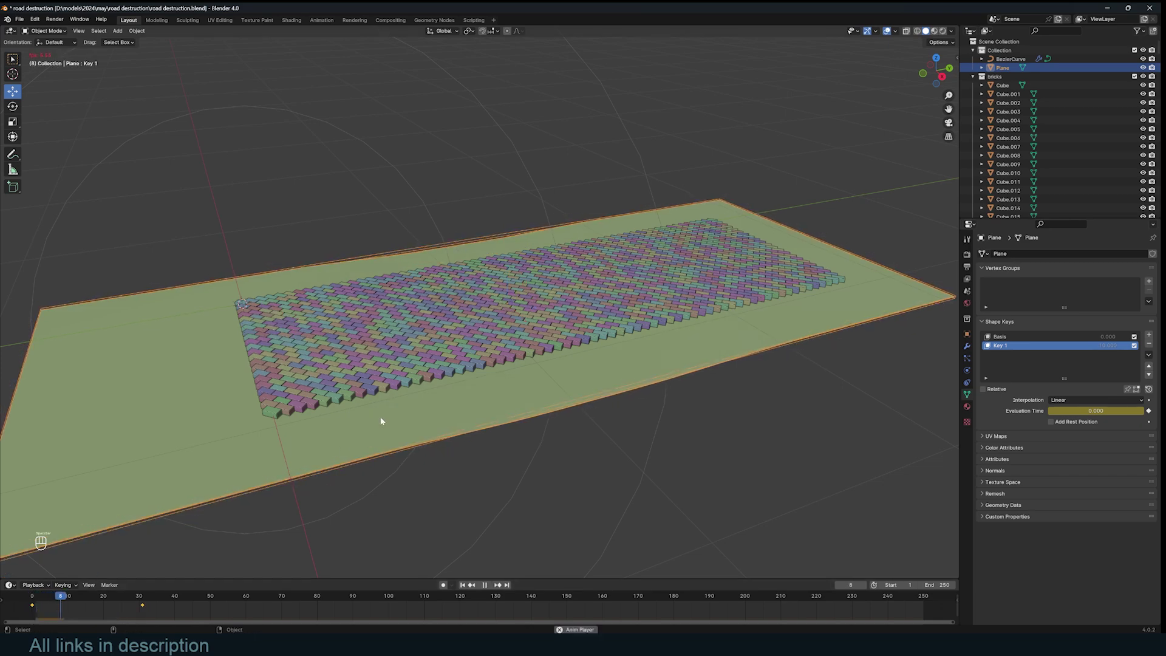
{"action": "key", "text": "space"}
{"action": "middle_click_drag", "start_coordinate": [382, 419], "coordinate": [492, 380]}
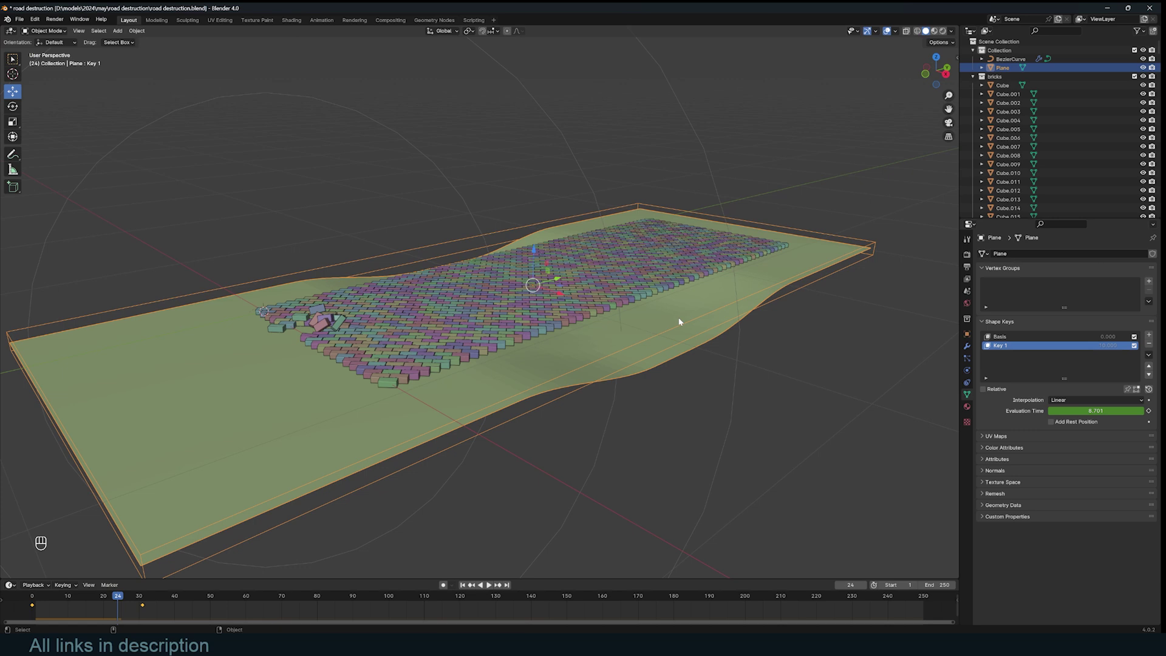
- Set the ground plane's rigid body collision shape to Mesh with Deforming enabled
{"action": "left_click", "coordinate": [968, 347]}
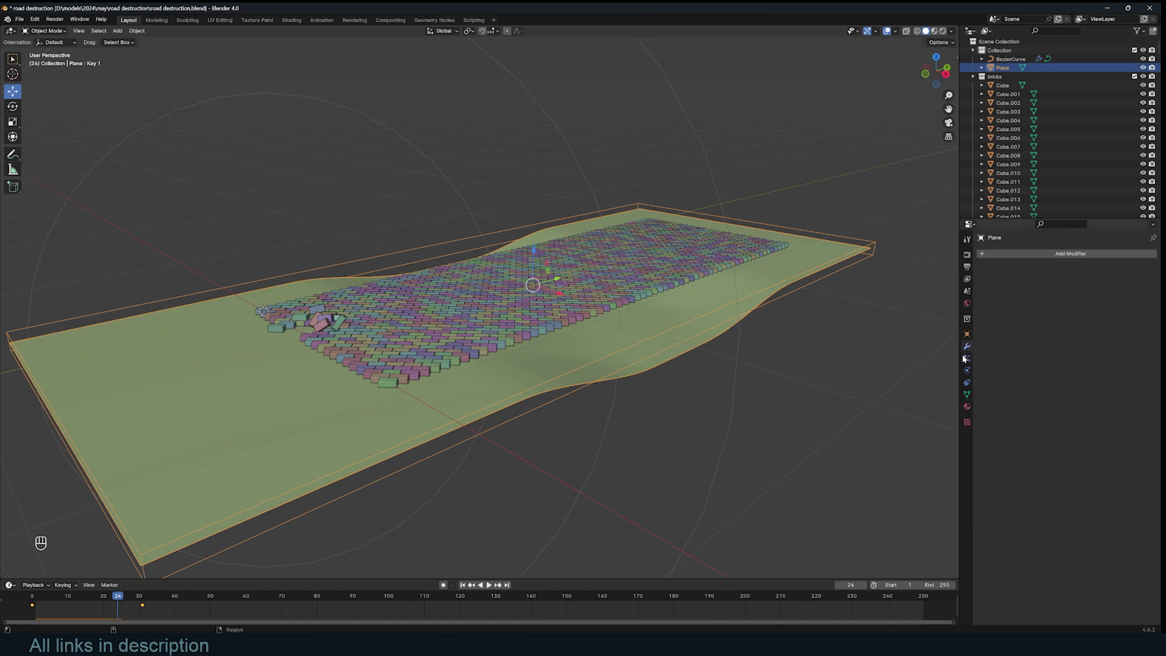
{"action": "left_click", "coordinate": [966, 371]}
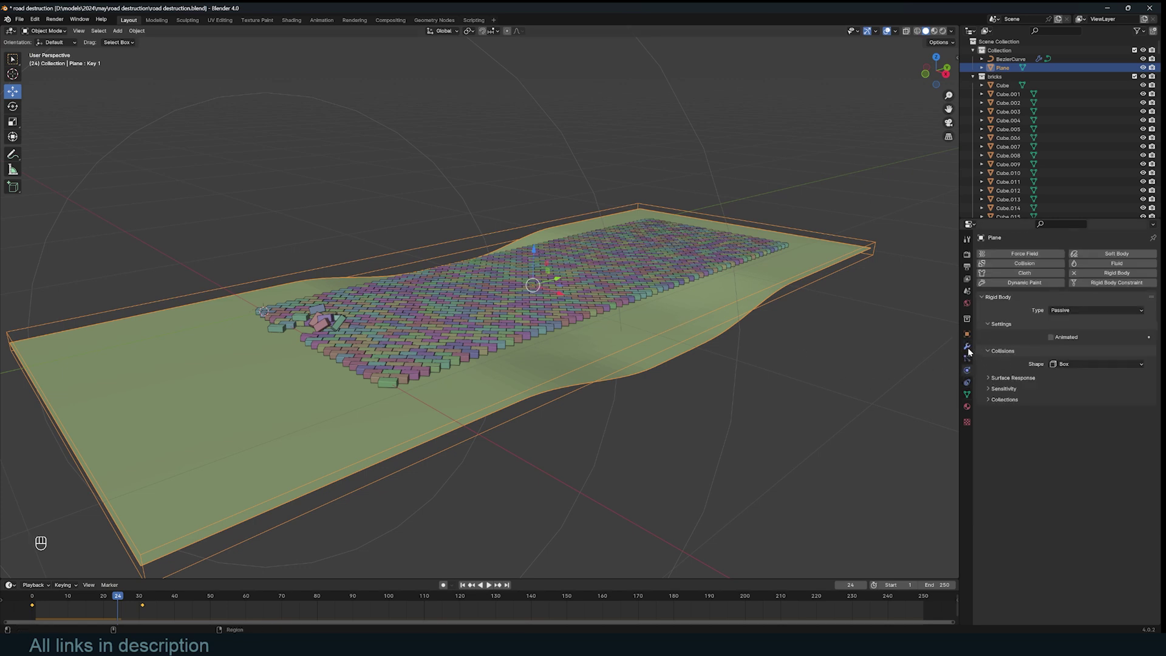
{"action": "left_click", "coordinate": [967, 347]}
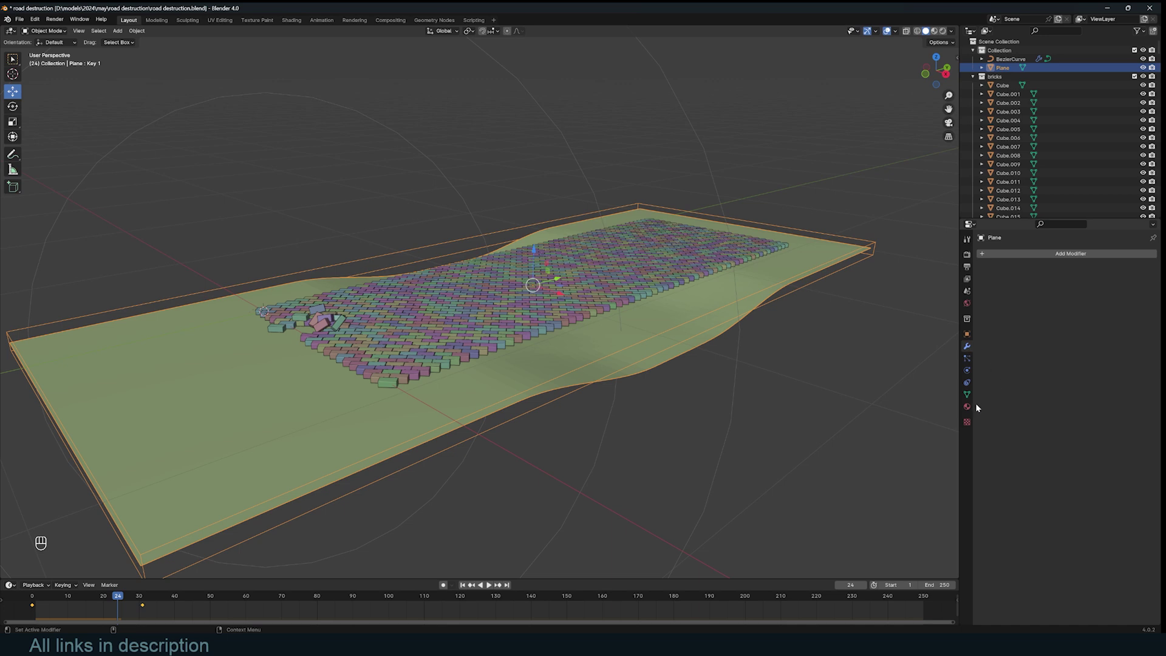
{"action": "left_click", "coordinate": [966, 371]}
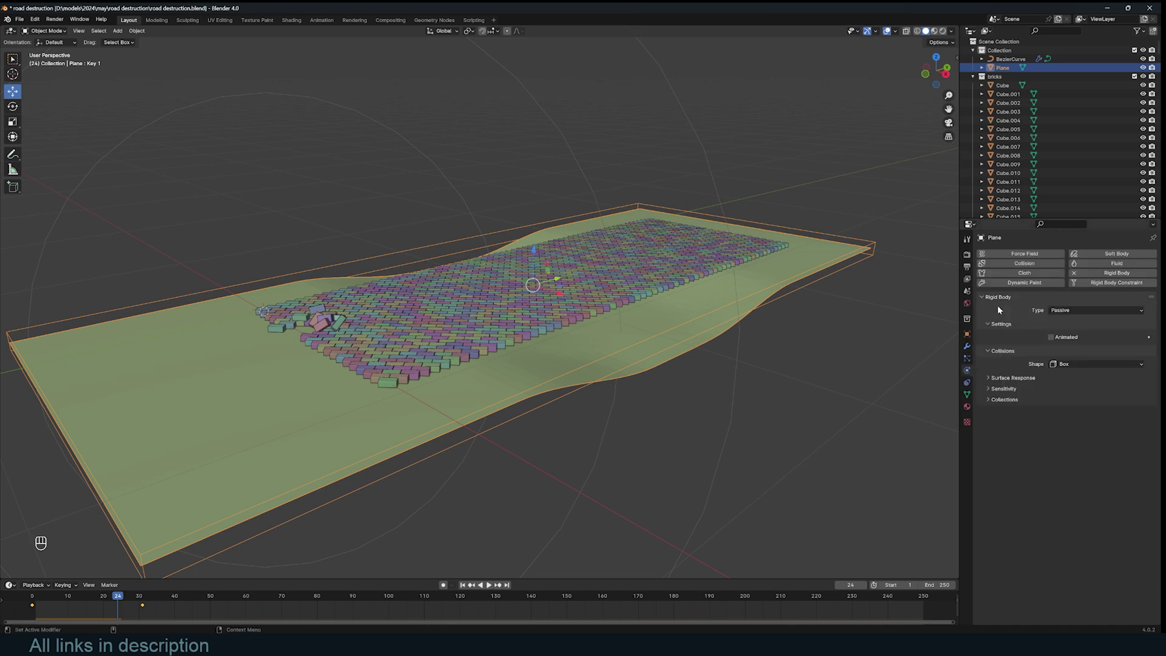
{"action": "left_click", "coordinate": [1072, 362]}
{"action": "left_click", "coordinate": [1068, 431]}
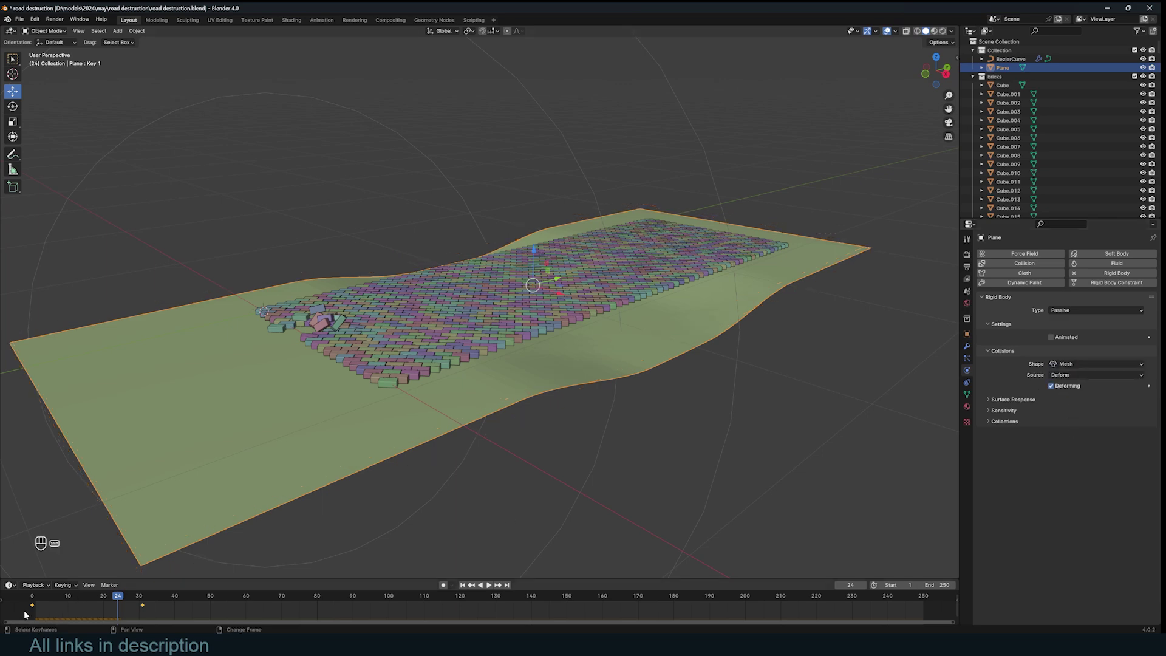
- Replay the simulation from the start several times to check how the bricks react to the mesh collision
{"action": "key", "text": "shift+Left"}
{"action": "key", "text": "space"}
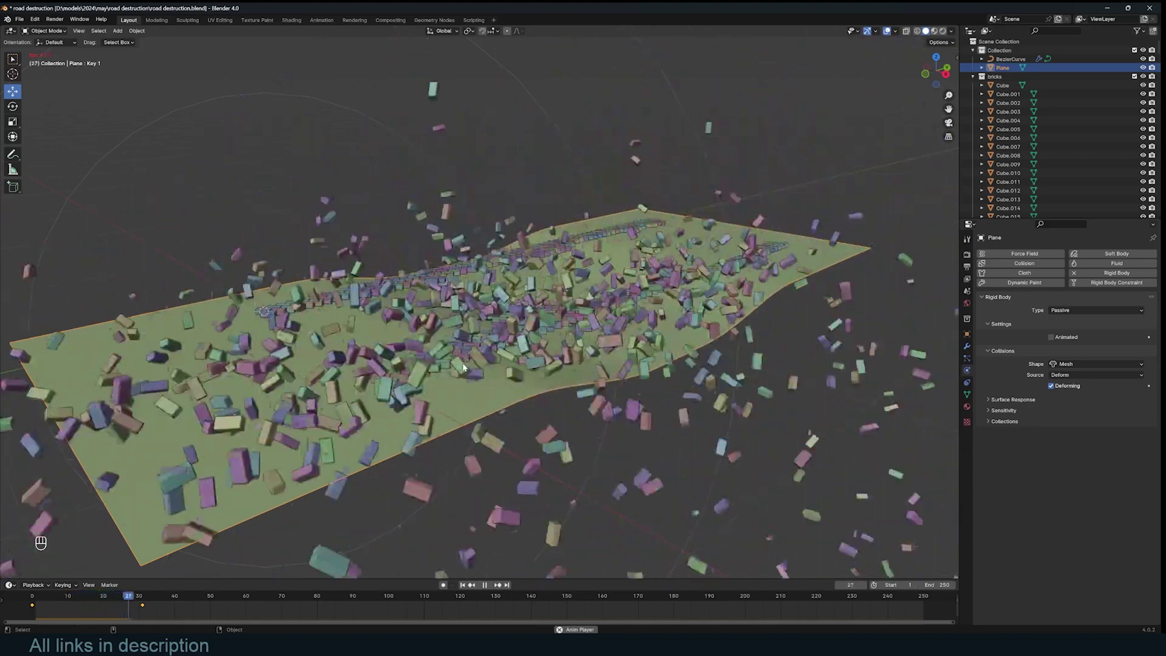
{"action": "key", "text": "Escape"}
{"action": "key", "text": "space"}
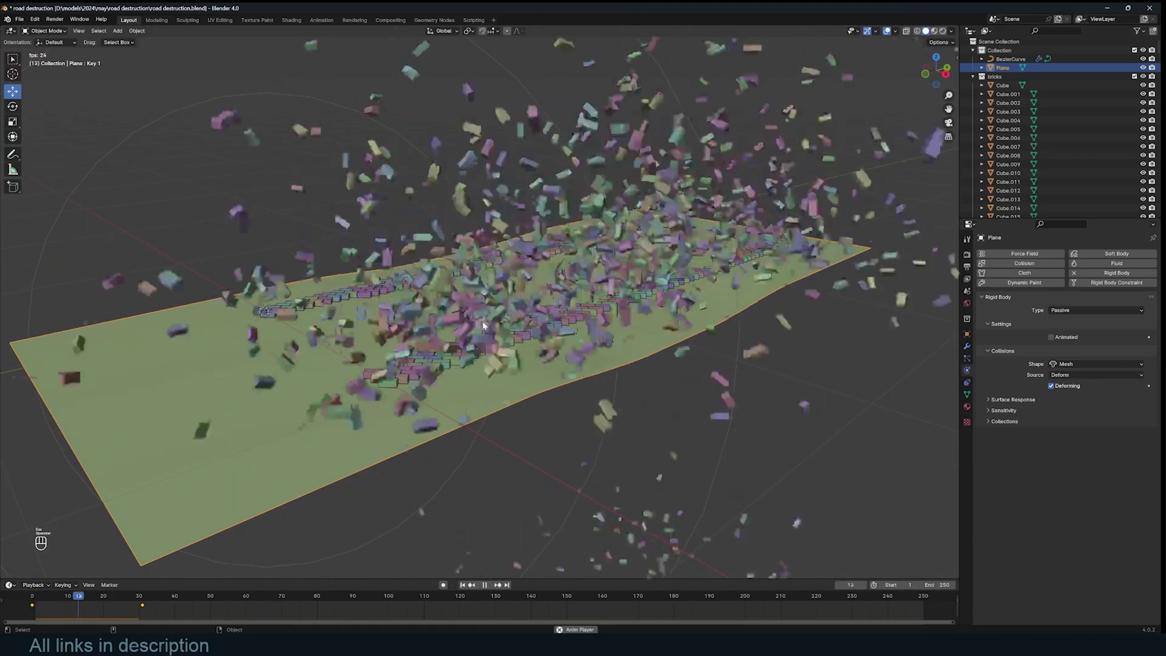
{"action": "key", "text": "Escape"}
{"action": "key", "text": "space"}
{"action": "key", "text": "Escape"}
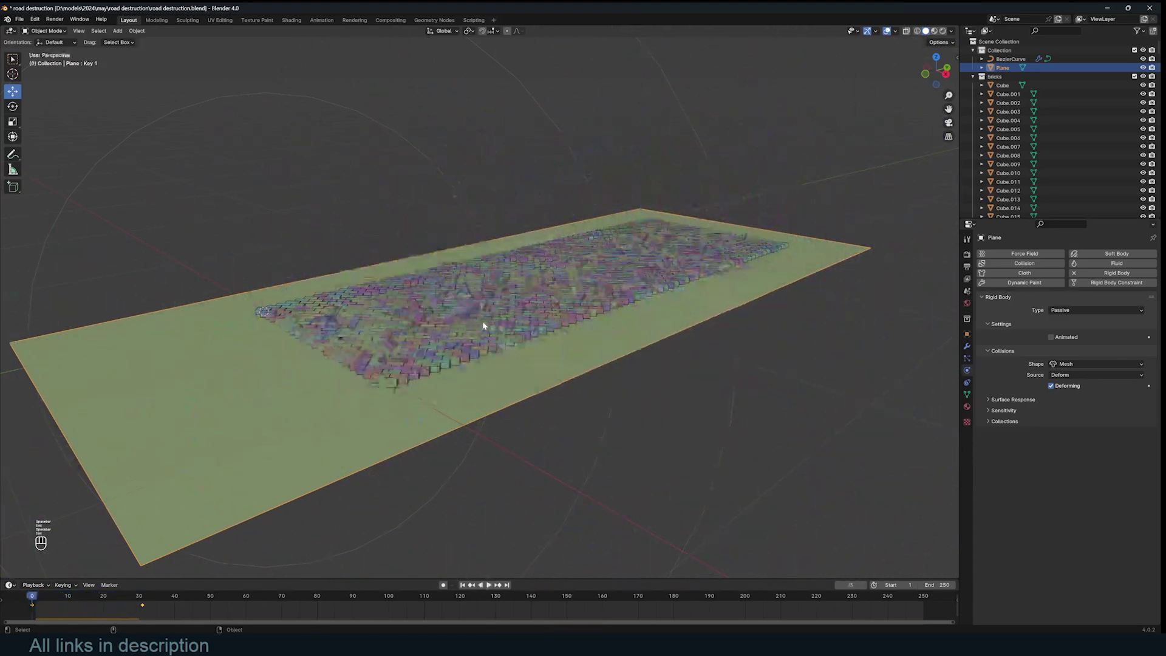
- Set the ground plane's rigid body collision margin to 0.001 m, checking the gap beneath the bricks in front view
{"action": "left_click", "coordinate": [1017, 410]}
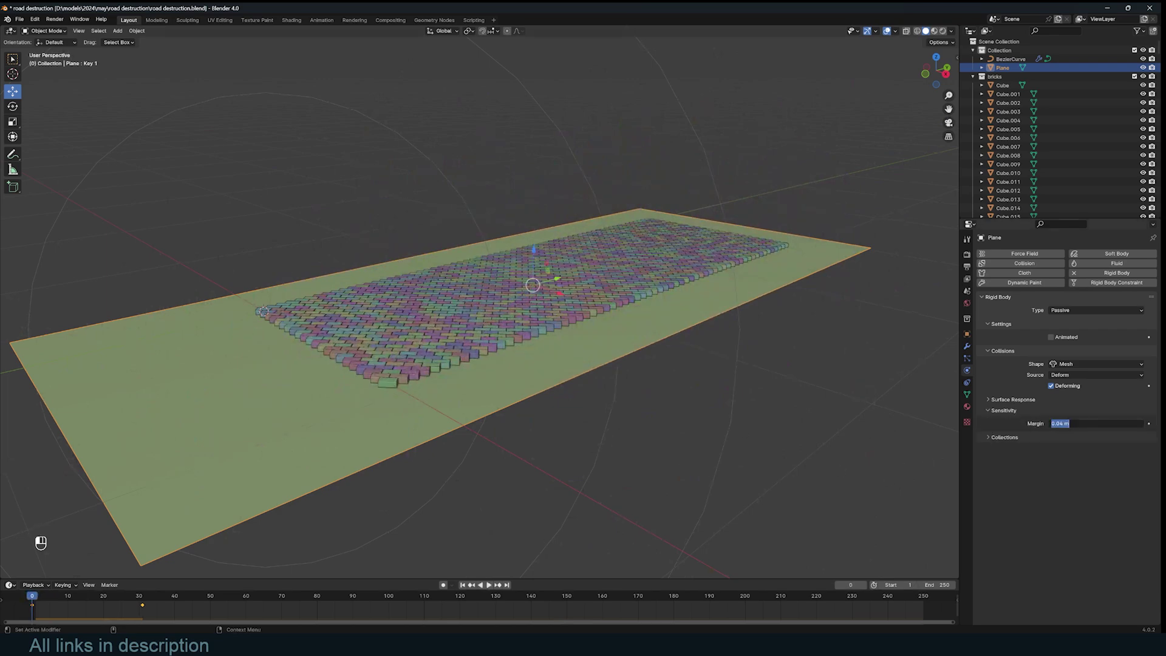
{"action": "key", "text": "KP_1"}
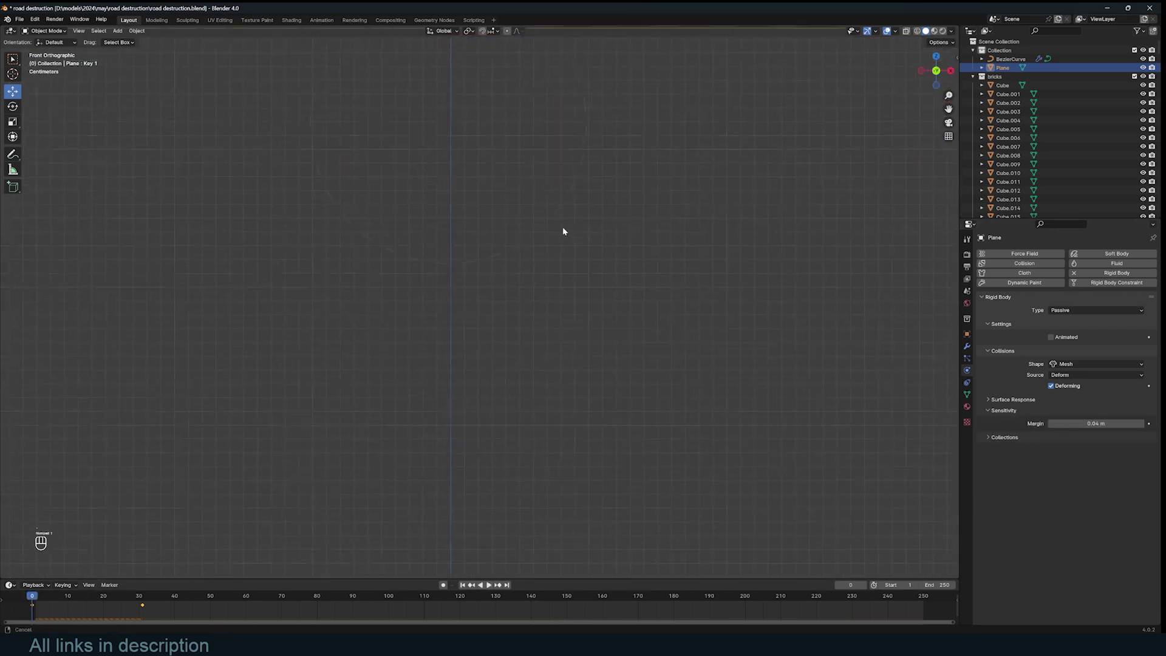
{"action": "scroll", "coordinate": [546, 298], "scroll_direction": "up", "scroll_amount": 10}
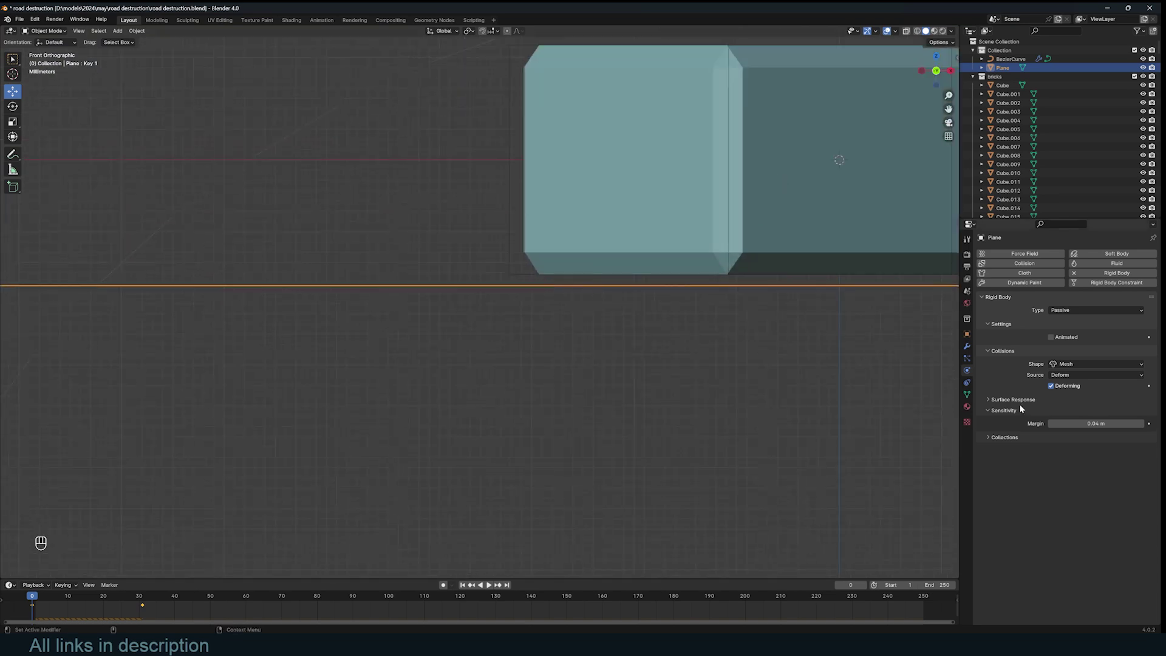
{"action": "left_click", "coordinate": [1083, 424]}
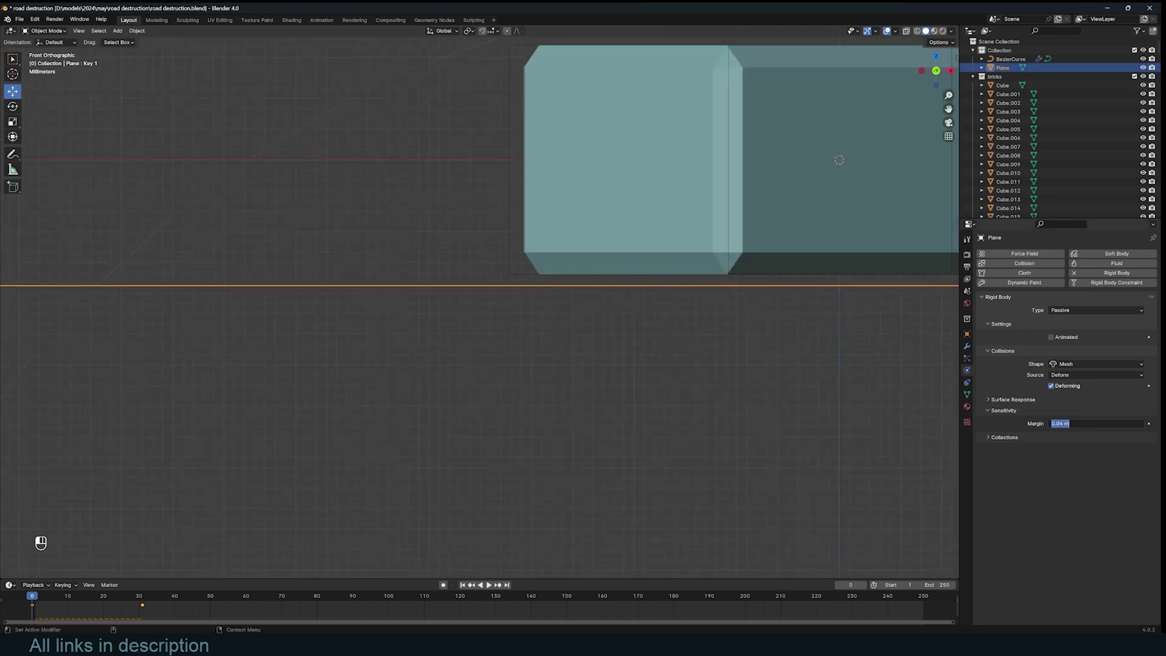
{"action": "key", "text": "Return"}
- Replay the simulation from the start several times to examine how the bricks behave on the sinking ground plane
{"action": "scroll", "coordinate": [614, 280], "scroll_direction": "down", "scroll_amount": 8}
{"action": "middle_click_drag", "start_coordinate": [614, 280], "coordinate": [587, 305]}
{"action": "key", "text": "space"}
{"action": "scroll", "coordinate": [588, 307], "scroll_direction": "down", "scroll_amount": 5}
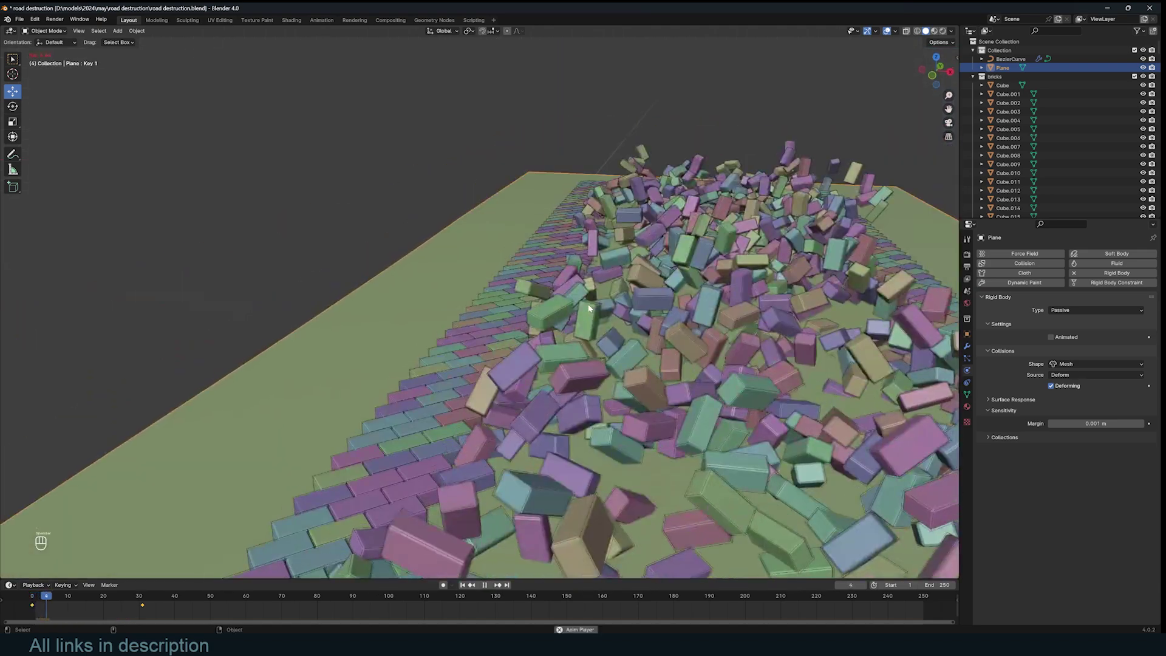
{"action": "key", "text": "Escape"}
{"action": "key", "text": "space"}
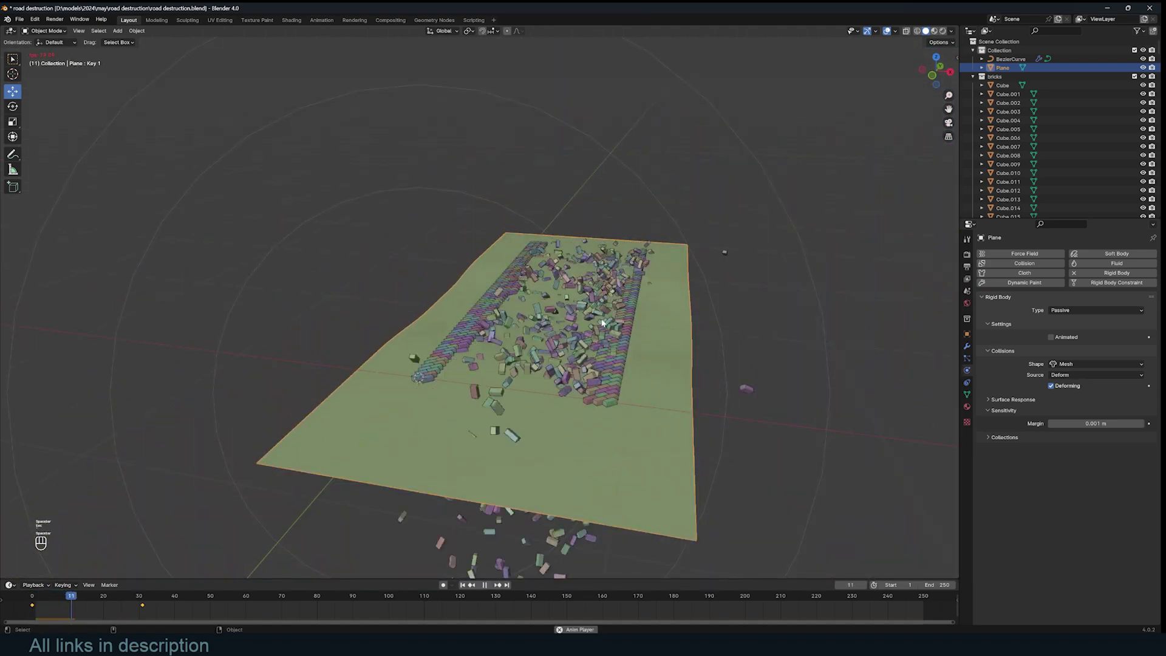
{"action": "key", "text": "Escape"}
{"action": "scroll", "coordinate": [601, 323], "scroll_direction": "up", "scroll_amount": 4}
{"action": "key", "text": "space"}
{"action": "key", "text": "Escape"}
- Select all bricks of the same collection, enable Collision Margin, set it to 0.001 m and deselect everything
{"action": "left_click", "coordinate": [610, 337]}
{"action": "middle_click_drag", "start_coordinate": [680, 335], "coordinate": [670, 307], "text": "shift"}
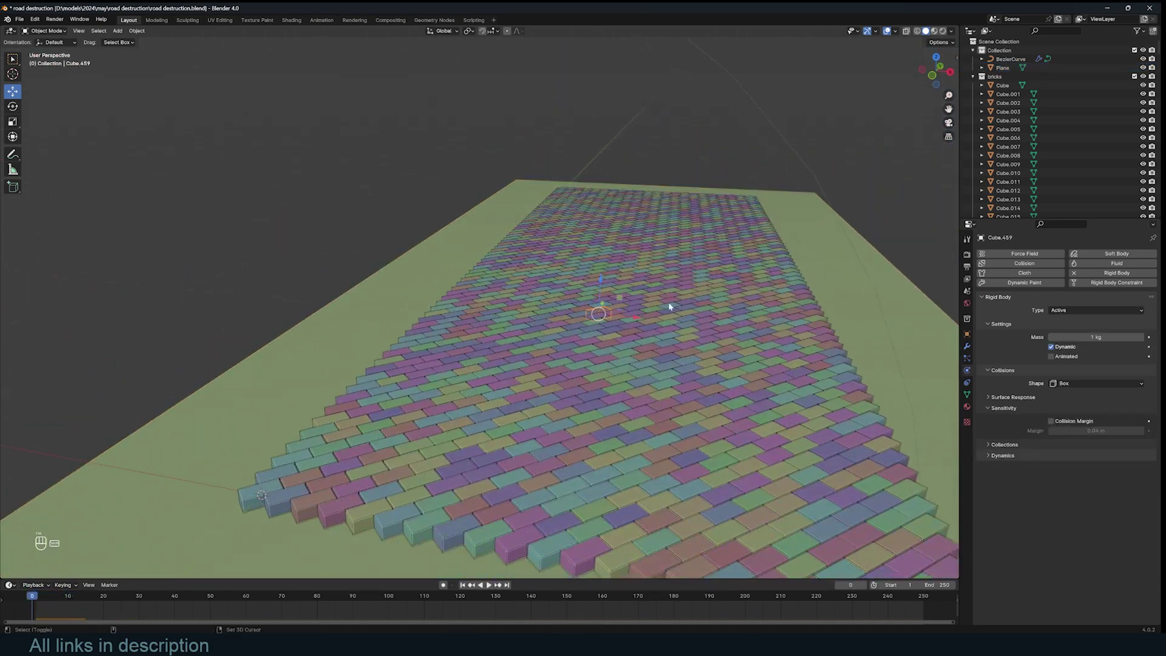
{"action": "key", "text": "shift+g"}
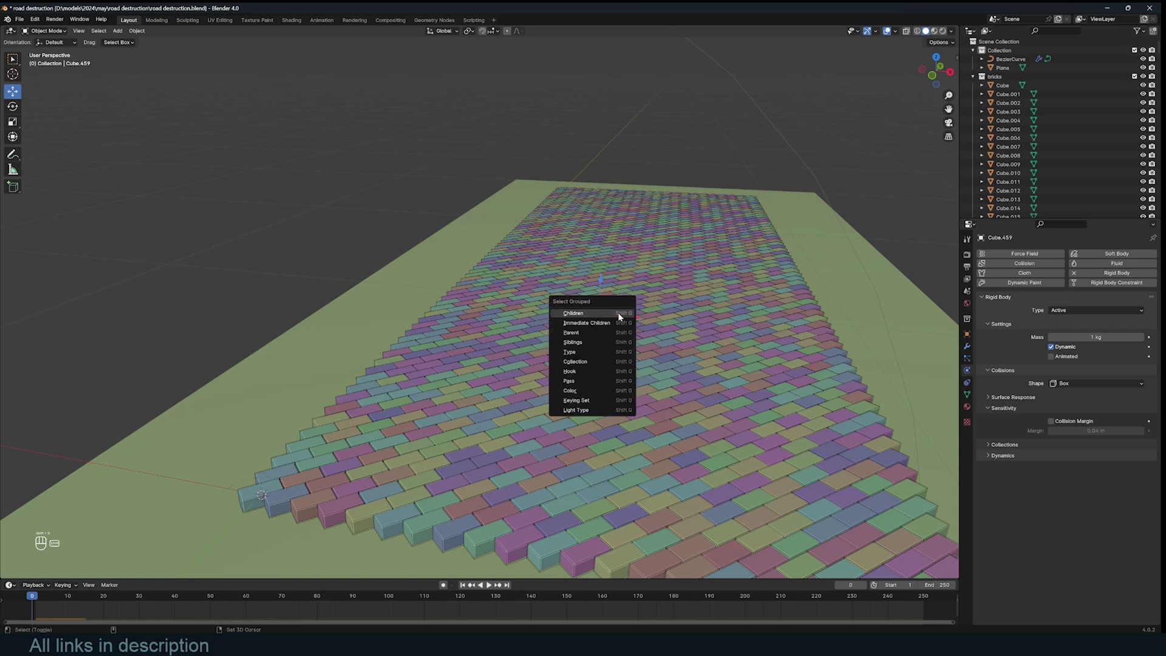
{"action": "left_click", "coordinate": [594, 363]}
{"action": "left_click", "coordinate": [595, 363]}
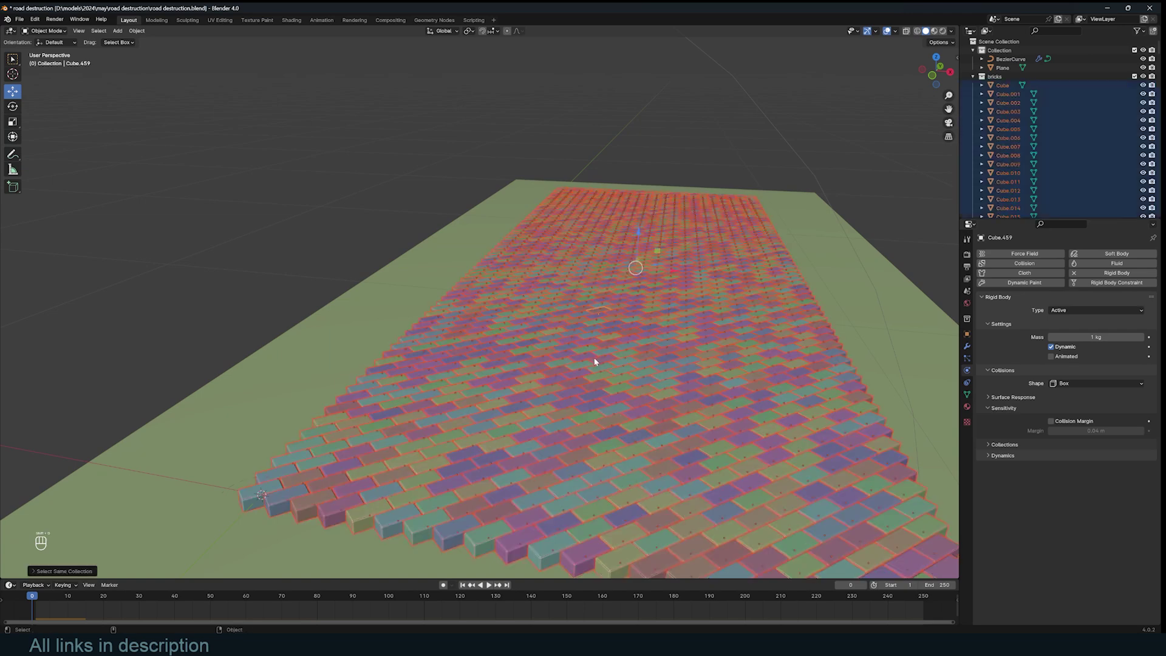
{"action": "left_click", "coordinate": [1051, 421]}
{"action": "left_click", "coordinate": [1069, 430]}
{"action": "type", "text": ".00"}
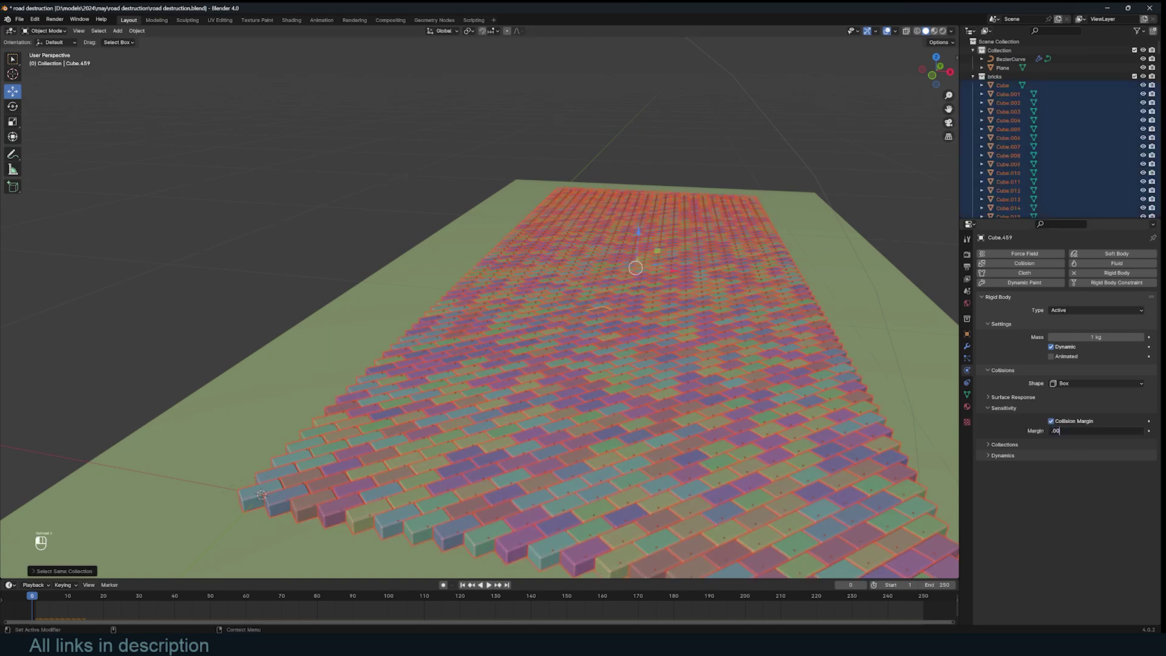
{"action": "type", "text": "1"}
{"action": "key", "text": "Return"}
{"action": "key", "text": "alt+a"}
- Run the simulation and inspect the bricks and deforming ground from the side and from above
{"action": "middle_click_drag", "start_coordinate": [755, 159], "coordinate": [702, 216]}
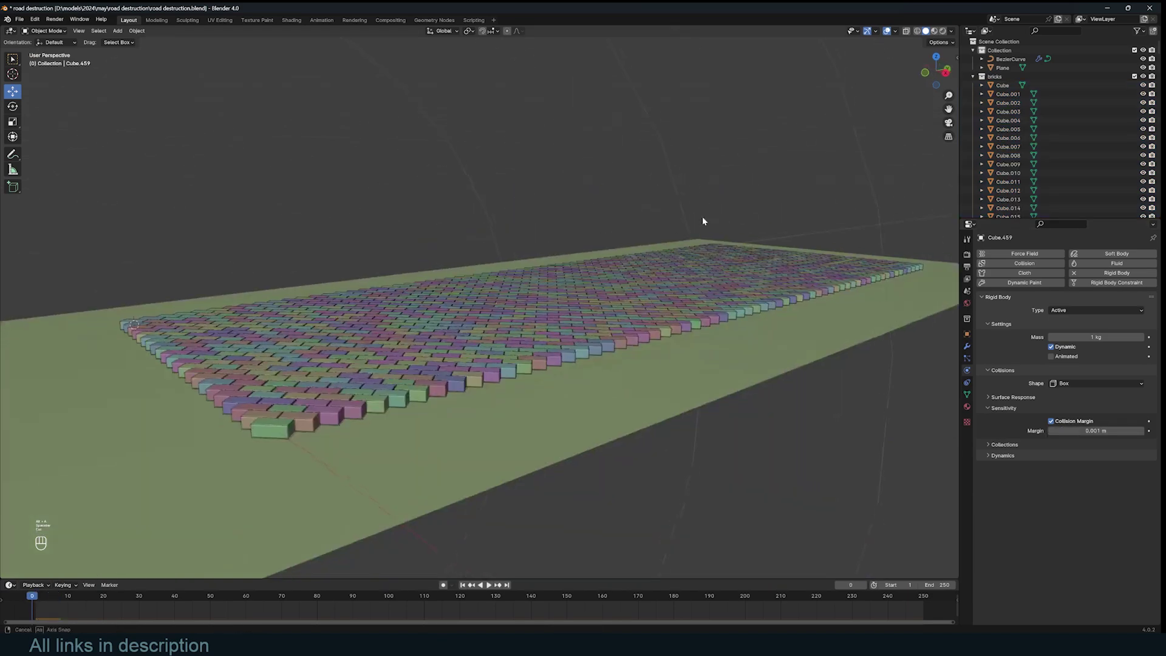
{"action": "key", "text": "space"}
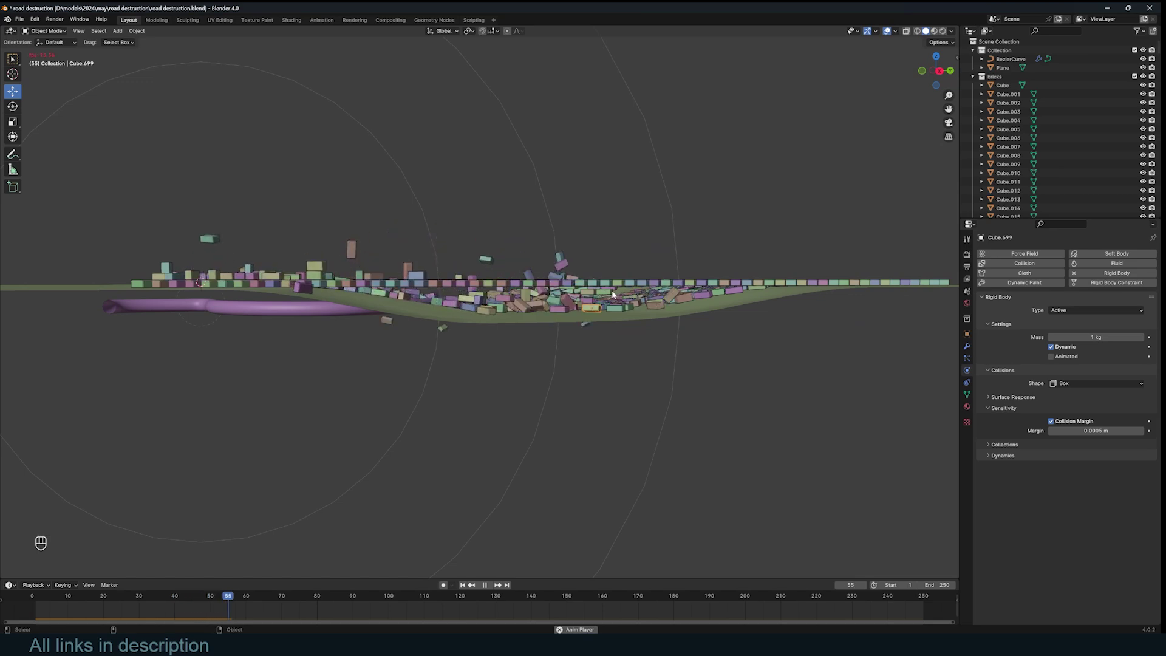
{"action": "middle_click_drag", "start_coordinate": [604, 272], "coordinate": [547, 365]}
{"action": "key", "text": "space"}
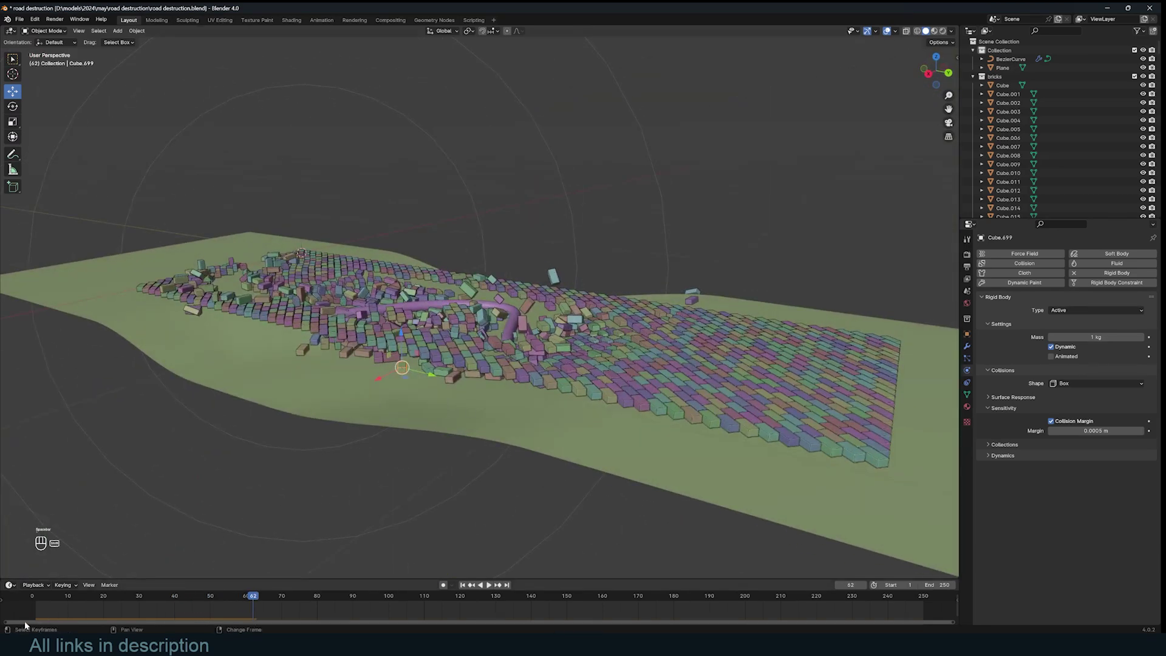
- Return to the first frame, select the ground plane, remove its shape keys and show its rigid body settings again
{"action": "key", "text": "shift+Left"}
{"action": "left_click", "coordinate": [385, 411]}
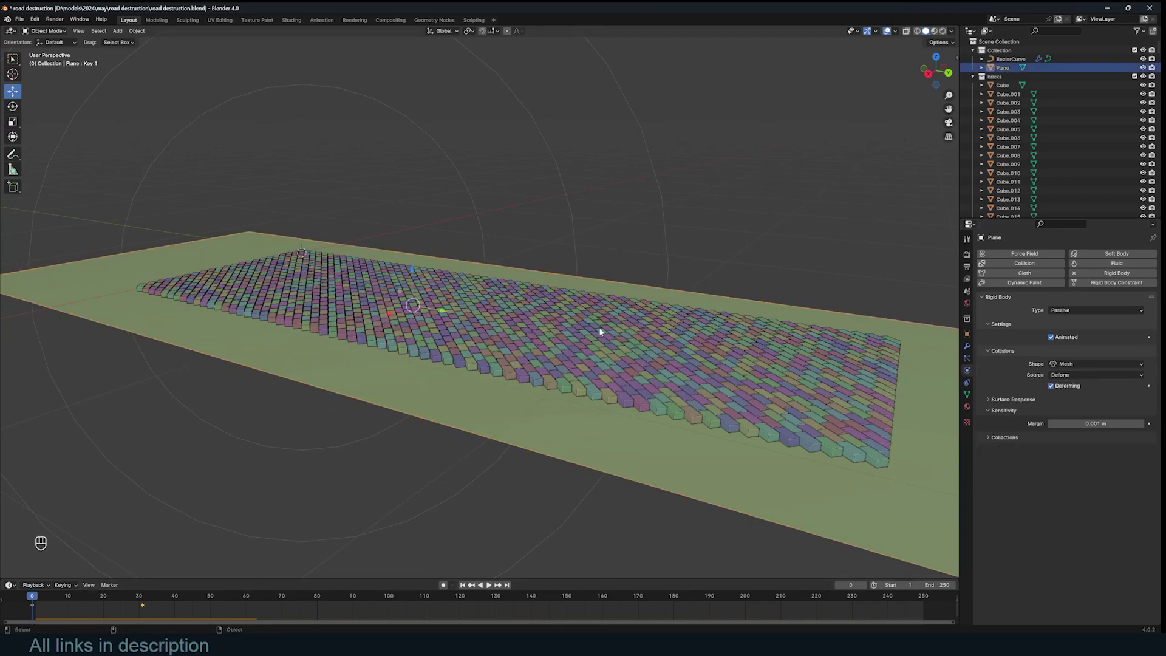
{"action": "middle_click_drag", "start_coordinate": [599, 331], "coordinate": [635, 332]}
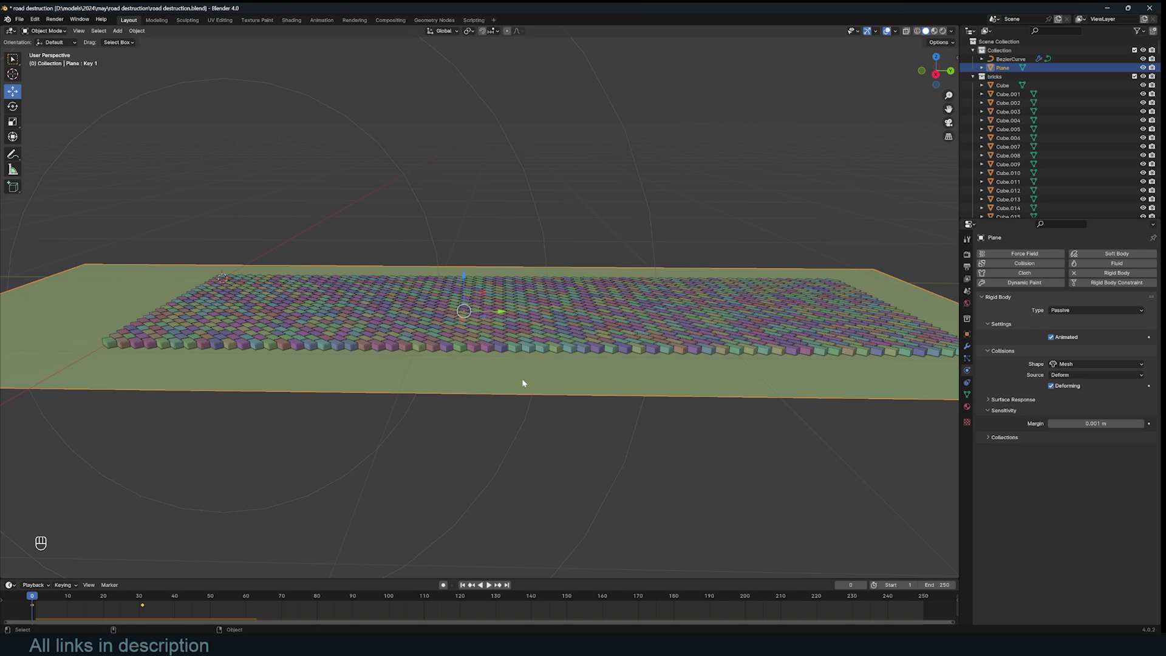
{"action": "scroll", "coordinate": [544, 373], "scroll_direction": "down", "scroll_amount": 3}
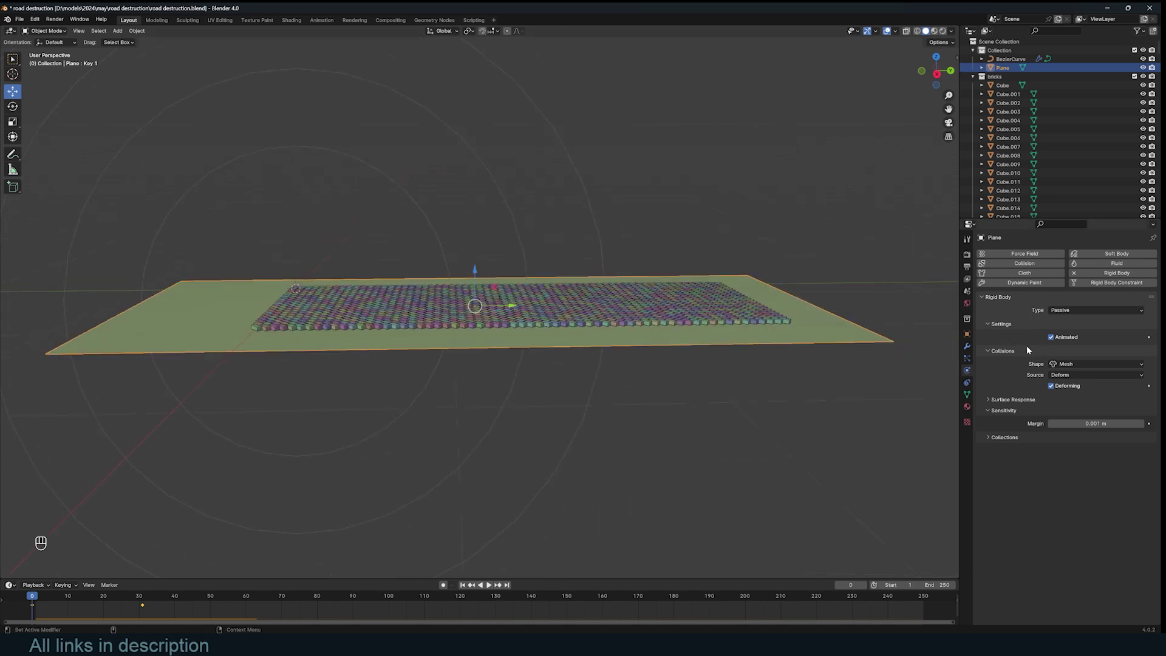
{"action": "left_click", "coordinate": [967, 345]}
{"action": "left_click", "coordinate": [966, 382]}
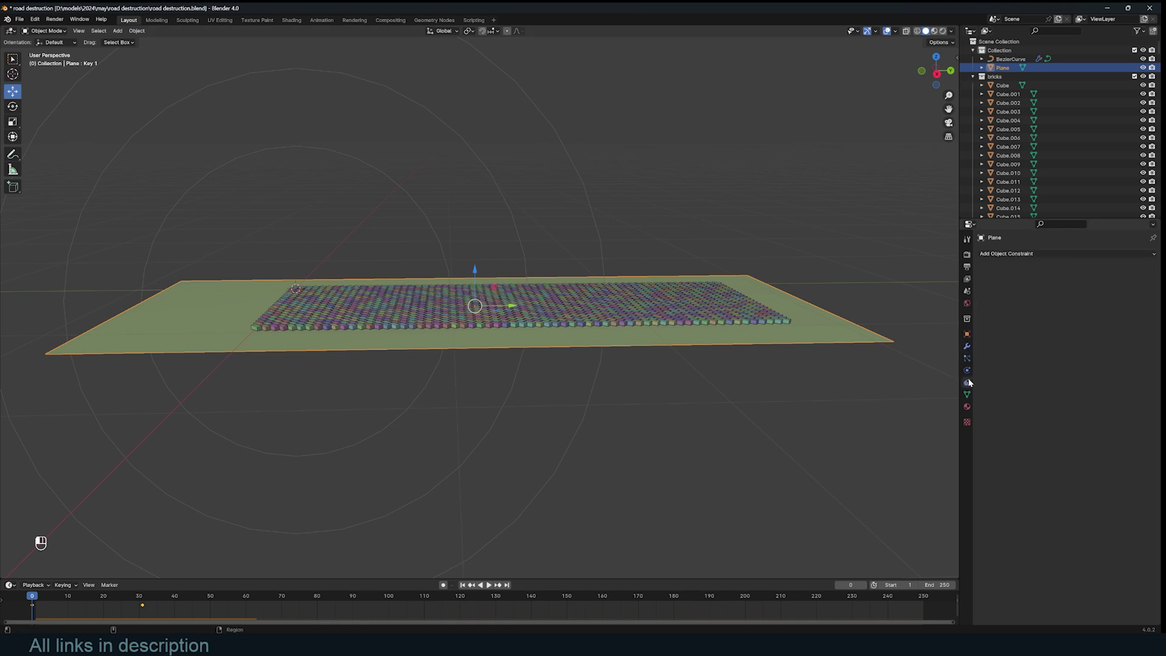
{"action": "left_click", "coordinate": [967, 394]}
{"action": "left_click", "coordinate": [966, 370]}
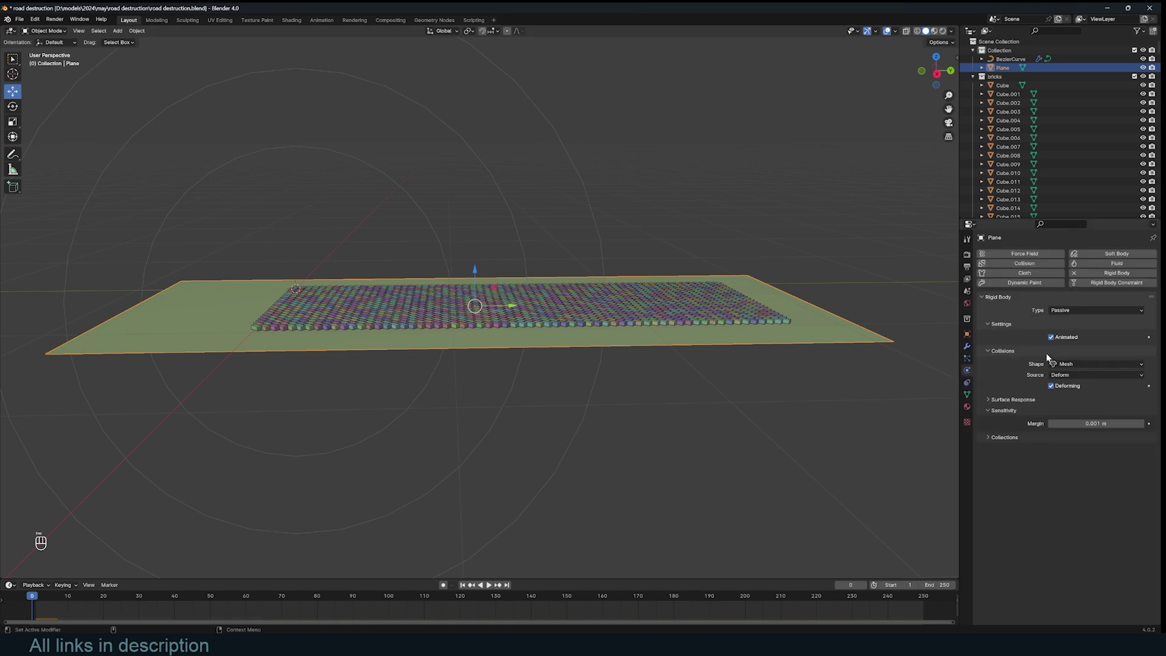
- Play the simulation on the flat ground plane and watch how the bricks react to the curve force field
{"action": "middle_click_drag", "start_coordinate": [598, 237], "coordinate": [554, 266]}
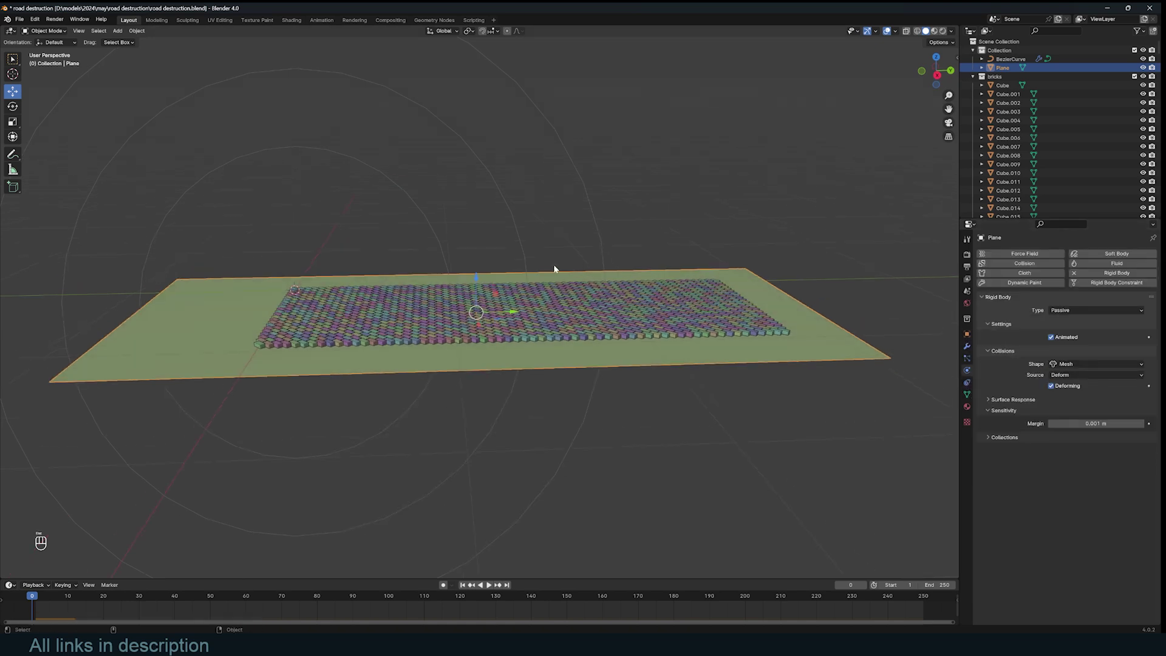
{"action": "key", "text": "space"}
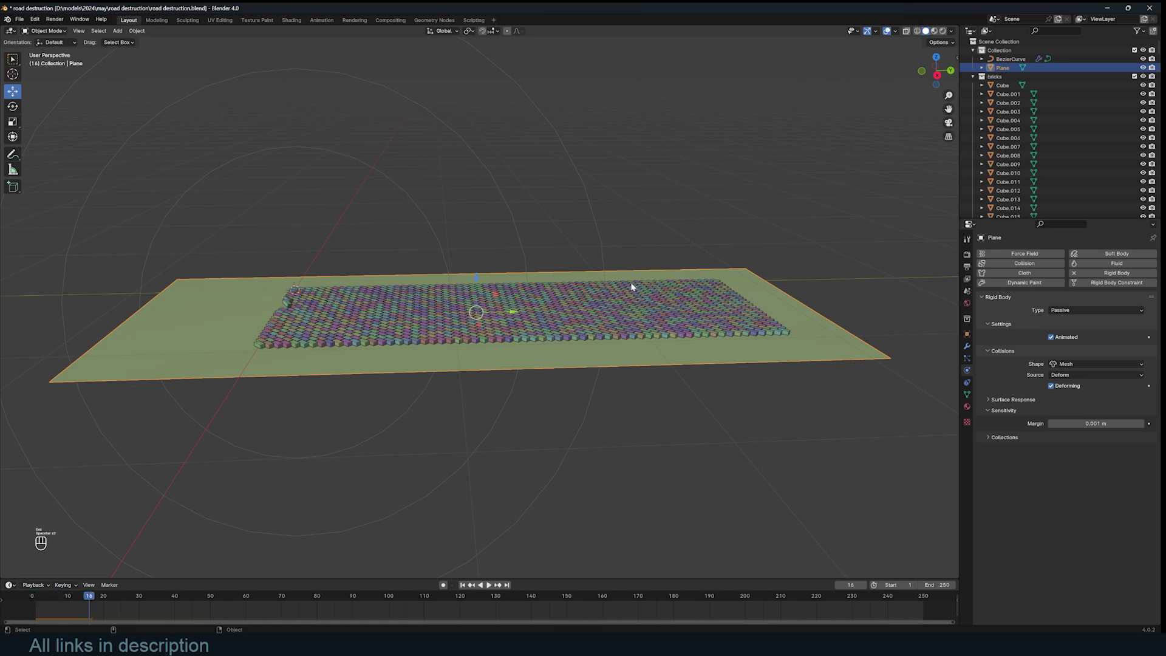
{"action": "key", "text": "space"}
{"action": "key", "text": "space"}
{"action": "middle_click_drag", "start_coordinate": [396, 222], "coordinate": [515, 250]}
- Disable the Rigid Body World in the scene settings
{"action": "left_click", "coordinate": [966, 255]}
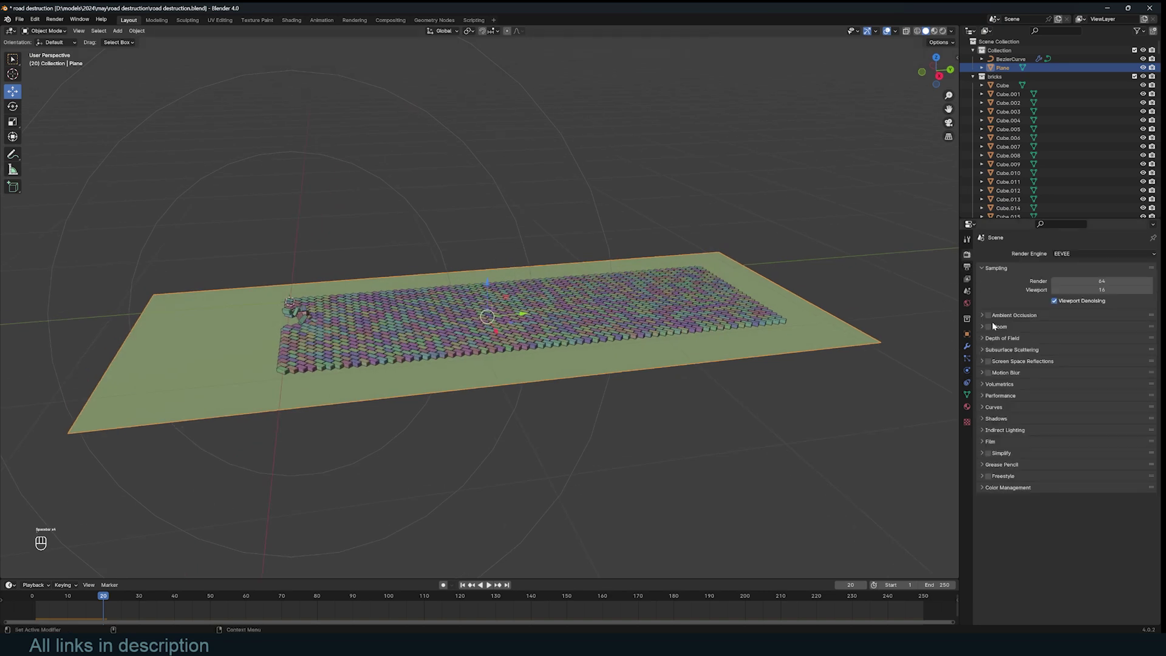
{"action": "left_click", "coordinate": [968, 280]}
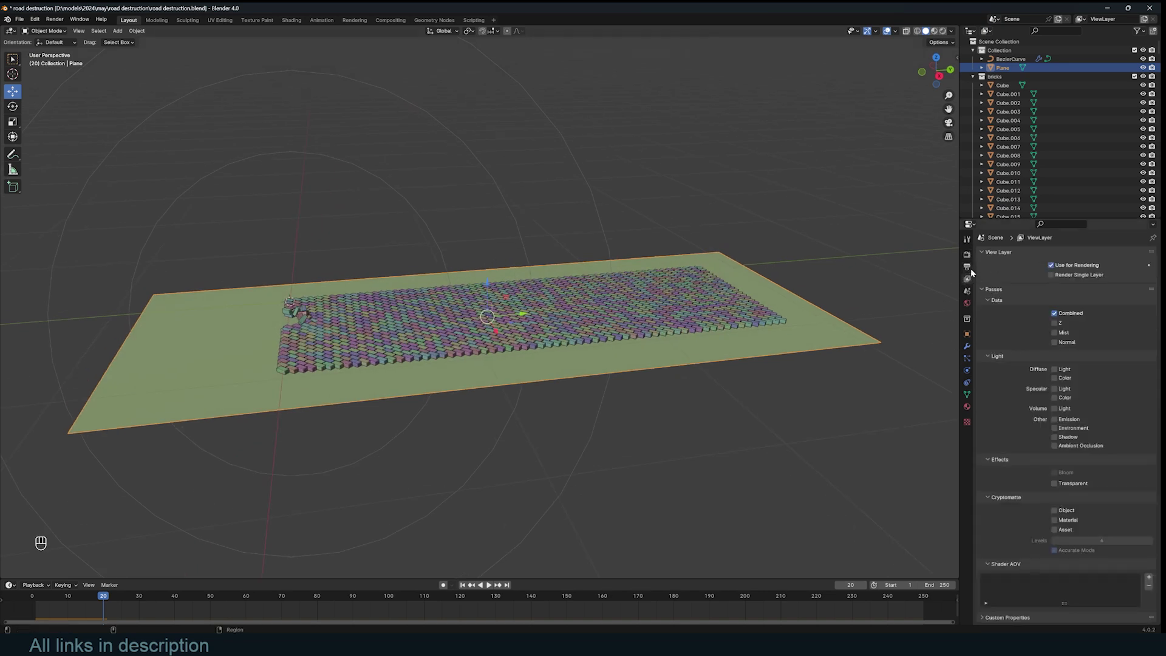
{"action": "left_click", "coordinate": [967, 266]}
{"action": "left_click", "coordinate": [968, 290]}
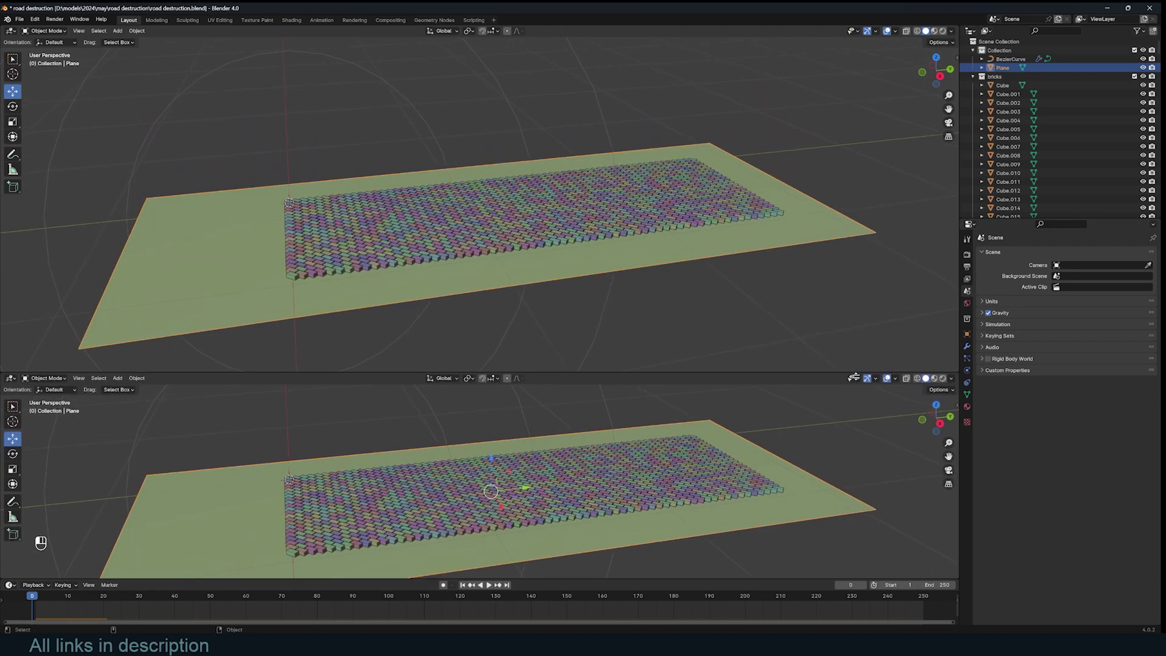
- Turn the lower viewport into a Geometry Node Editor and create a new node tree for the ground plane
{"action": "left_click", "coordinate": [10, 382]}
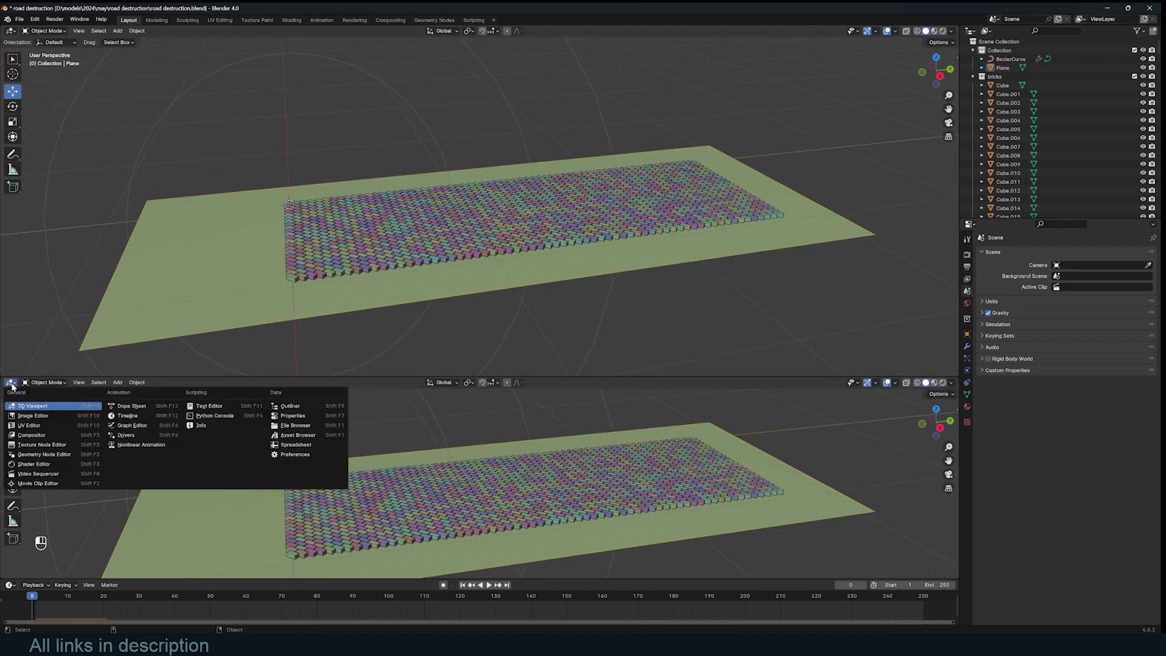
{"action": "left_click", "coordinate": [34, 450]}
{"action": "left_click", "coordinate": [480, 383]}
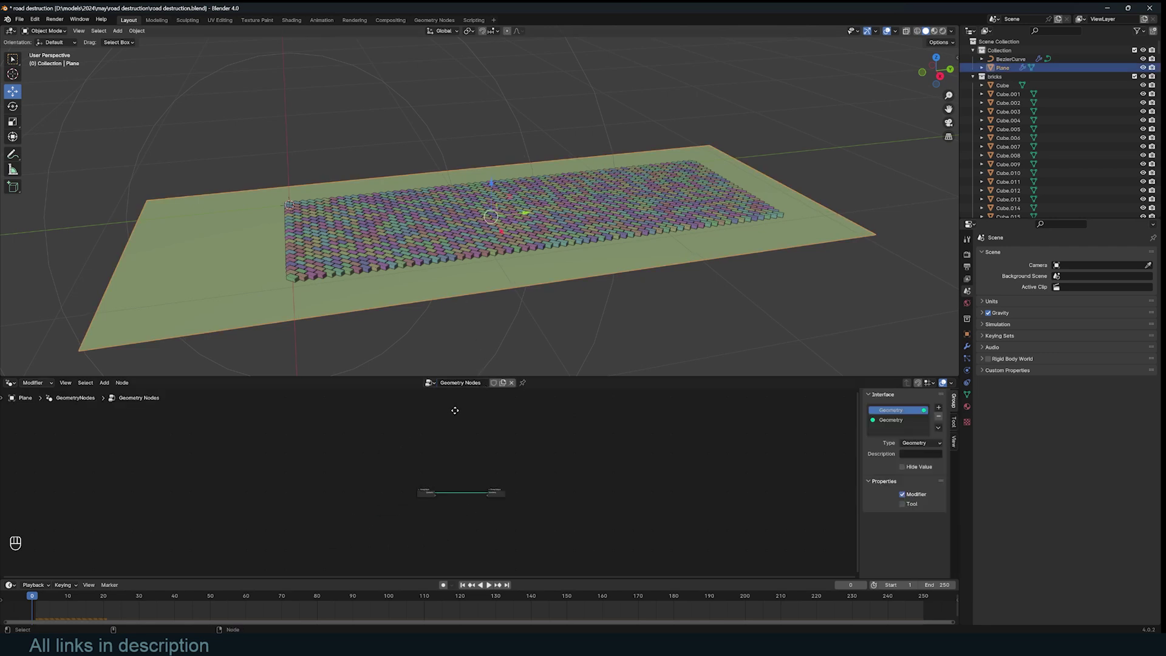
- Bring the BezierCurve into the node tree as an Object Info node and isolate the ground plane in local view
{"action": "left_click_drag", "start_coordinate": [1013, 59], "coordinate": [224, 452]}
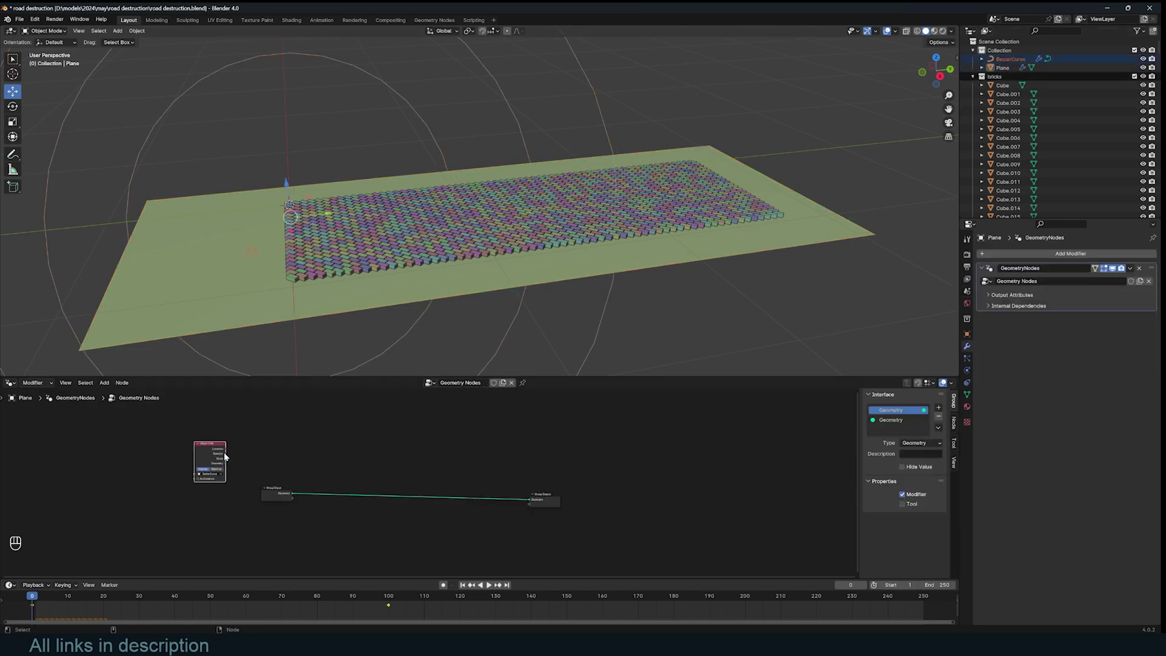
{"action": "scroll", "coordinate": [273, 474], "scroll_direction": "up", "scroll_amount": 2}
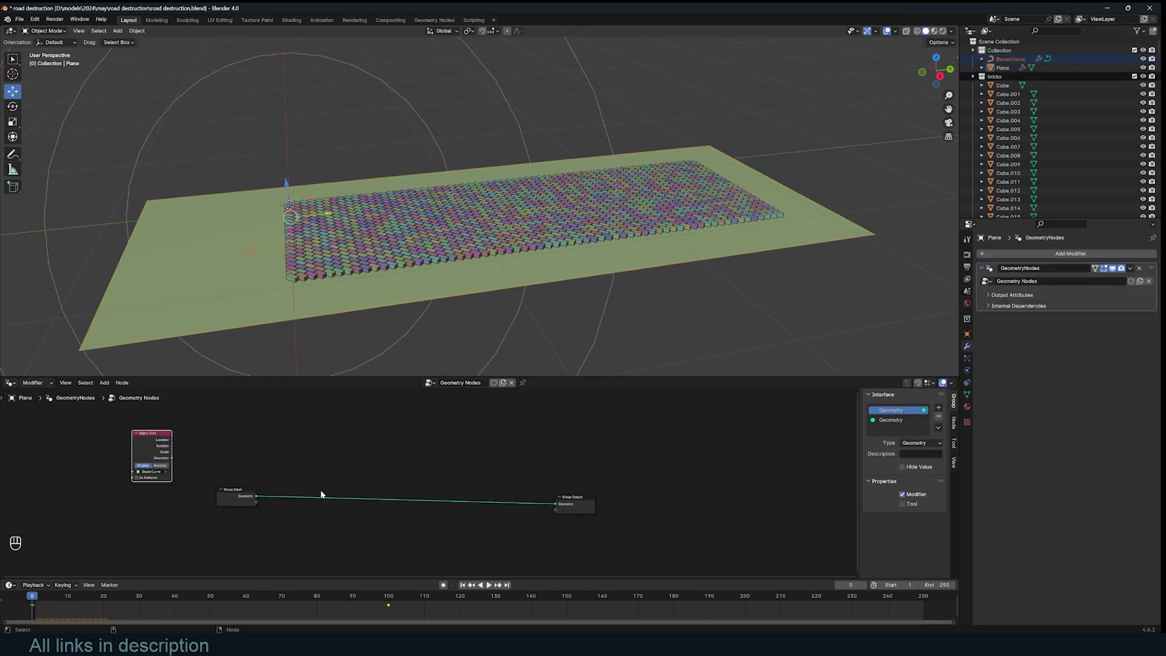
{"action": "left_click", "coordinate": [595, 254]}
{"action": "key", "text": "KP_Divide"}
{"action": "key", "text": "Home"}
- Add a Geometry Proximity node and connect the curve's Object Info geometry to its Target
{"action": "key", "text": "shift+a"}
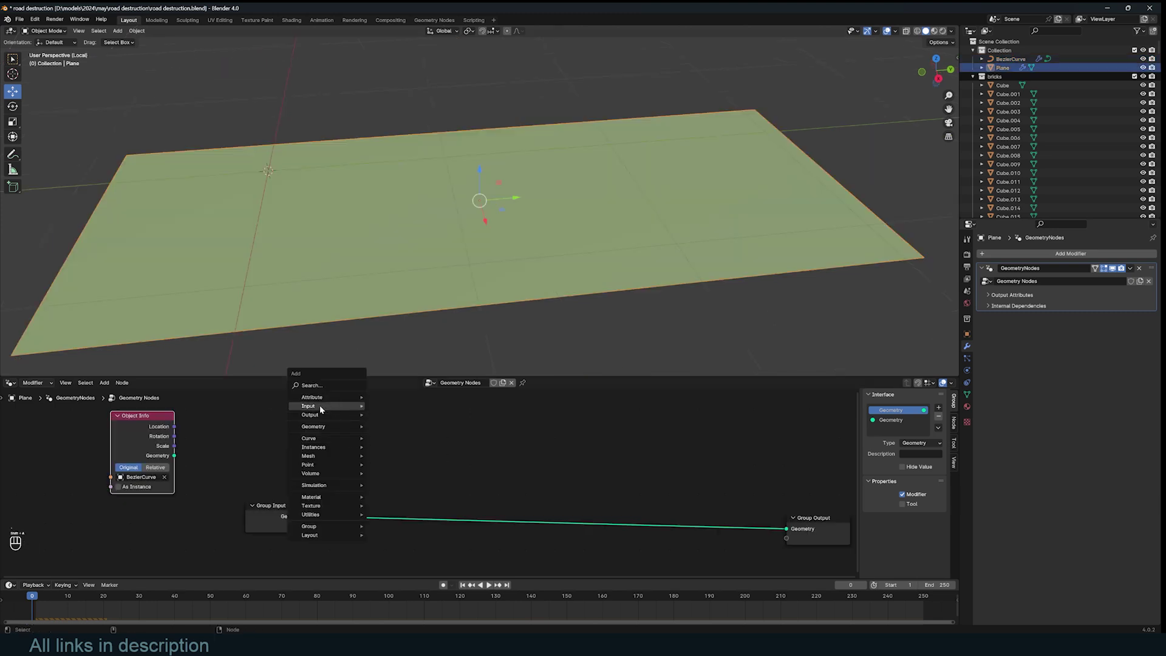
{"action": "left_click", "coordinate": [334, 385]}
{"action": "type", "text": "pr"}
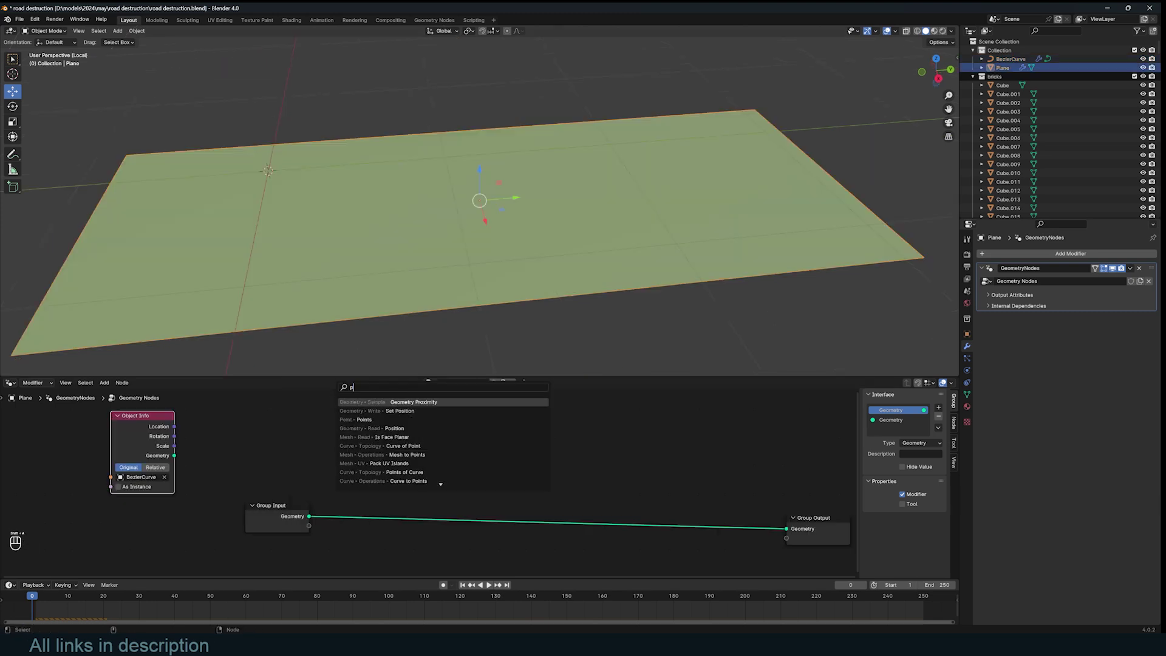
{"action": "key", "text": "Return"}
{"action": "left_click", "coordinate": [334, 425]}
{"action": "left_click_drag", "start_coordinate": [174, 455], "coordinate": [301, 449]}
- Preview the proximity Distance on the Group Input geometry through a Viewer node and play the animation to frame 53
{"action": "left_click", "coordinate": [349, 428], "text": "ctrl+shift"}
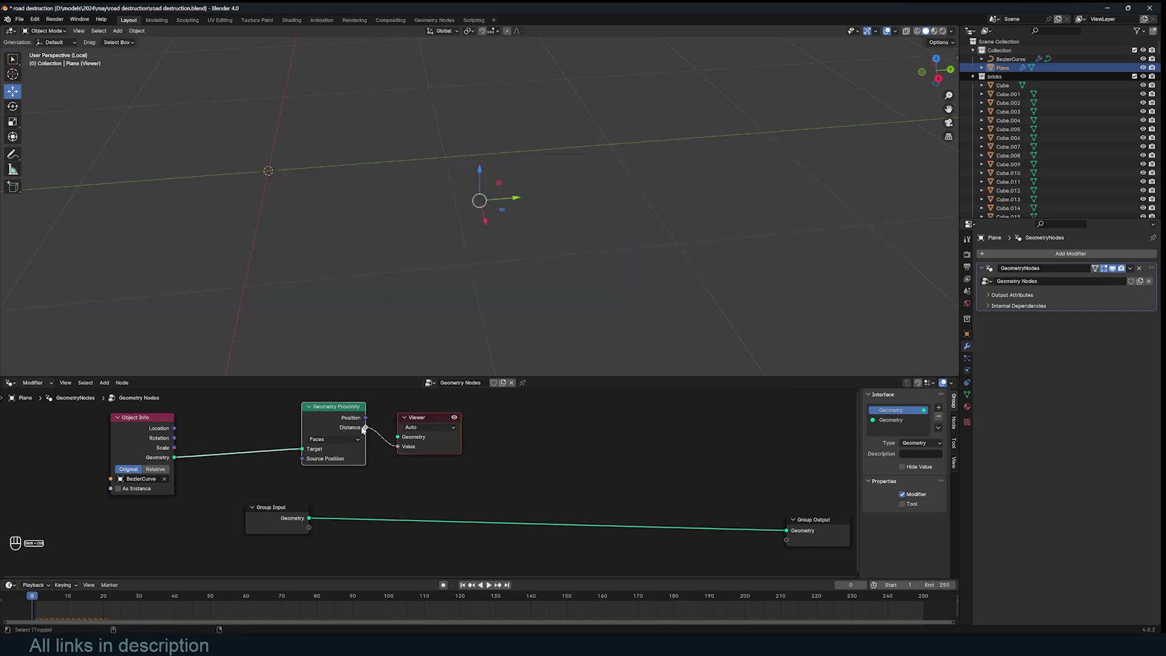
{"action": "left_click", "coordinate": [307, 512], "text": "ctrl+shift"}
{"action": "key", "text": "space"}
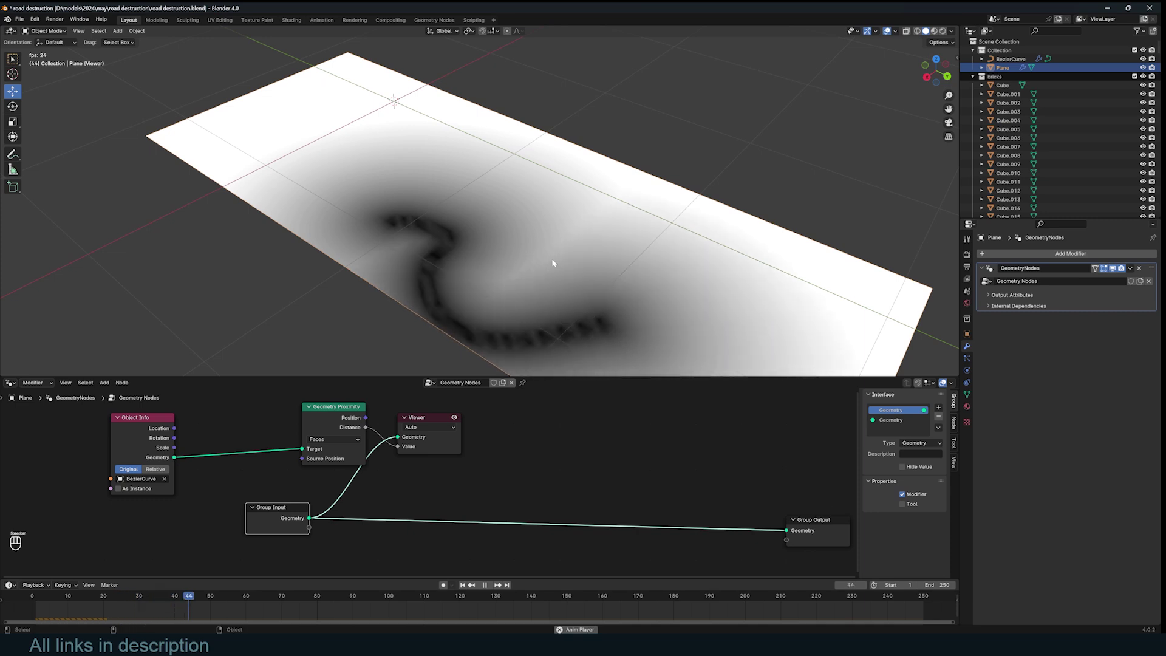
{"action": "key", "text": "space"}
- Move the Viewer node aside and insert a Set Position node between Group Input and Group Output
{"action": "scroll", "coordinate": [632, 479], "scroll_direction": "down", "scroll_amount": 4}
{"action": "middle_click_drag", "start_coordinate": [631, 480], "coordinate": [588, 476]}
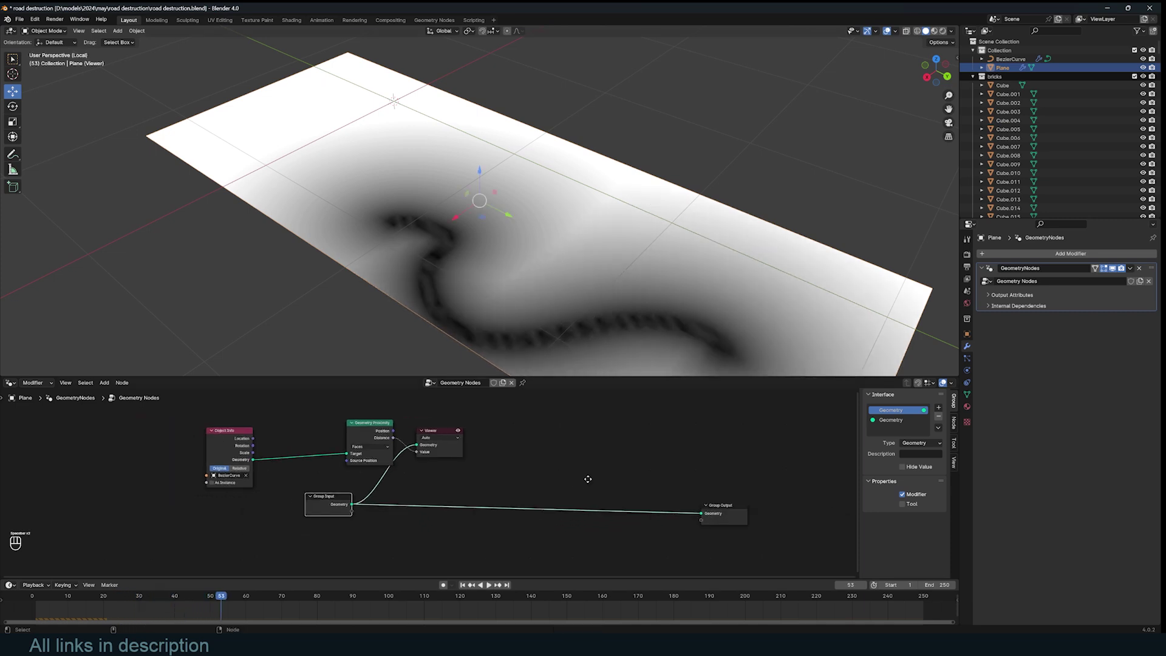
{"action": "scroll", "coordinate": [588, 476], "scroll_direction": "up", "scroll_amount": 4}
{"action": "left_click_drag", "start_coordinate": [455, 441], "coordinate": [581, 442]}
{"action": "key", "text": "shift+a"}
{"action": "type", "text": "set"}
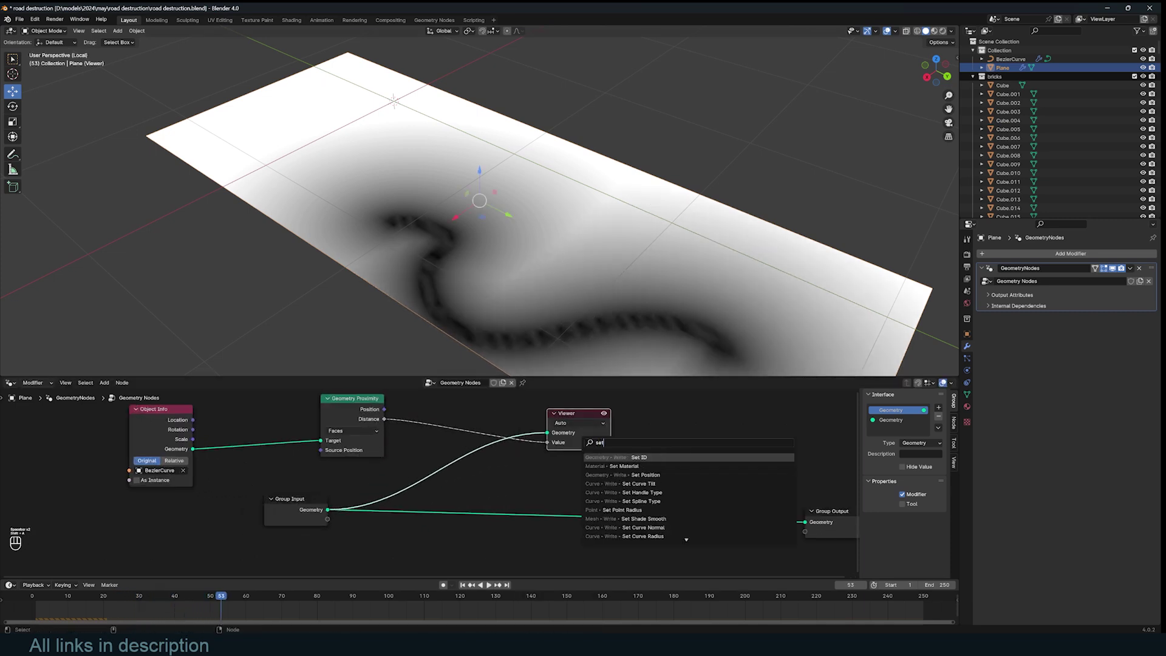
{"action": "key", "text": "Down"}
{"action": "key", "text": "Down"}
{"action": "key", "text": "Return"}
{"action": "left_click", "coordinate": [645, 478]}
- Add a Combine XYZ node beside the Set Position node's Offset input
{"action": "key", "text": "shift+a"}
{"action": "type", "text": "x"}
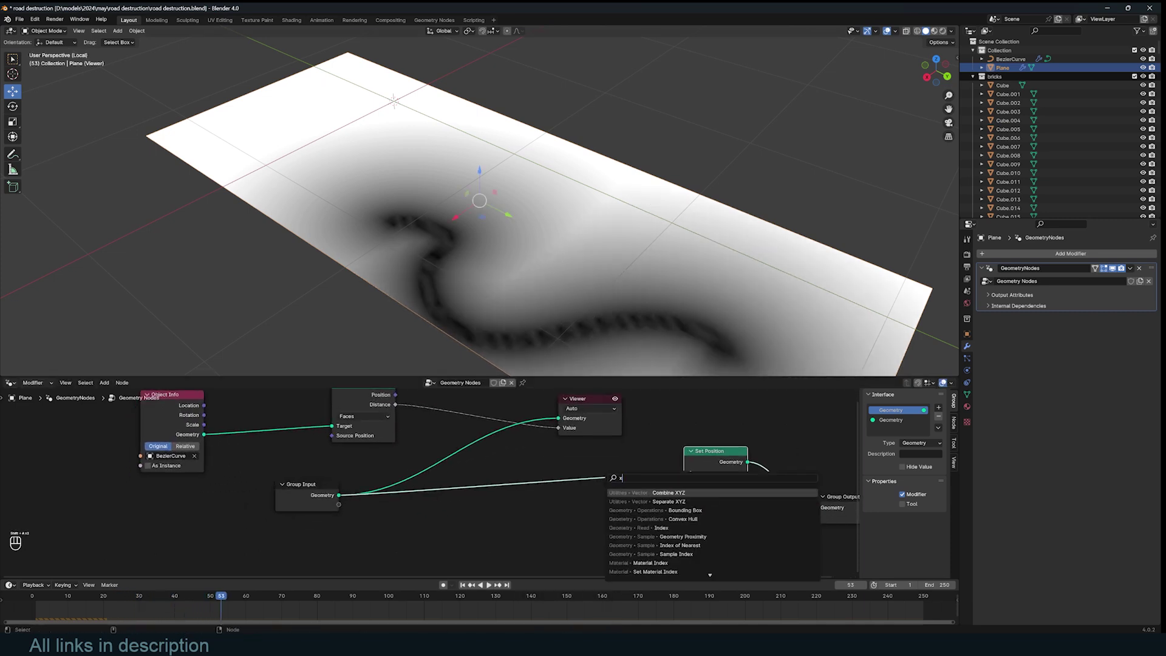
{"action": "left_click", "coordinate": [643, 493]}
{"action": "left_click", "coordinate": [603, 502]}
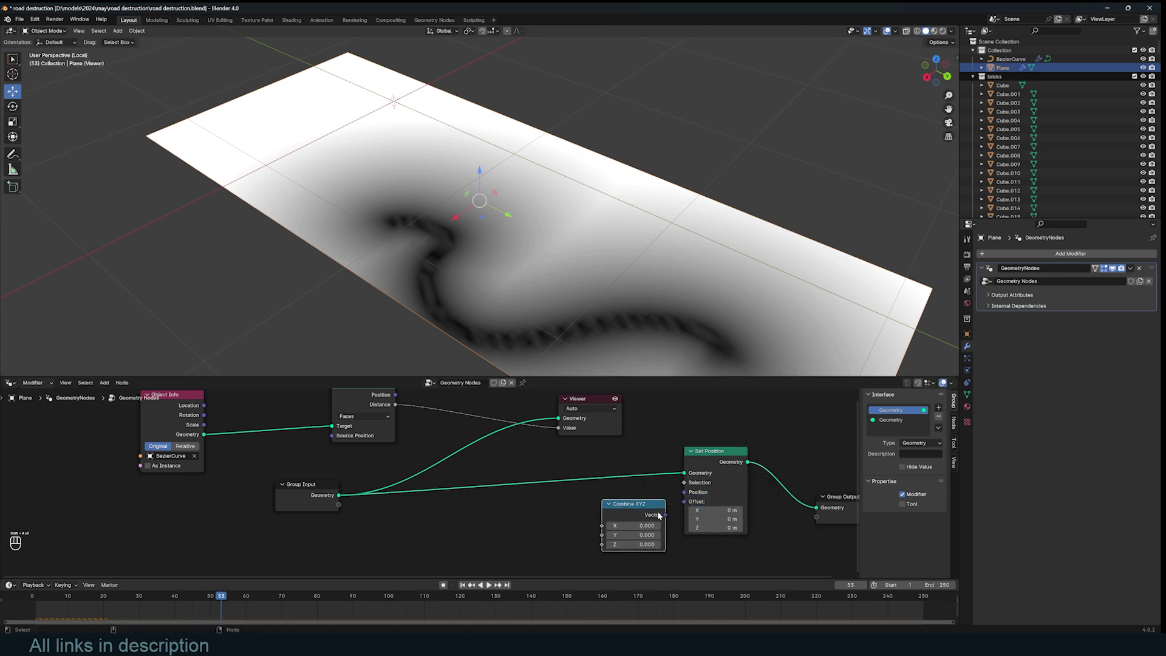
- Connect the Combine XYZ vector to the Set Position Offset and the Geometry Proximity Distance to the Combine XYZ Z input
{"action": "left_click_drag", "start_coordinate": [665, 517], "coordinate": [685, 502]}
{"action": "mouse_move", "coordinate": [537, 489]}
{"action": "middle_mouse_down"}
{"action": "mouse_move", "coordinate": [549, 471]}
{"action": "mouse_move", "coordinate": [552, 486]}
{"action": "middle_mouse_up"}
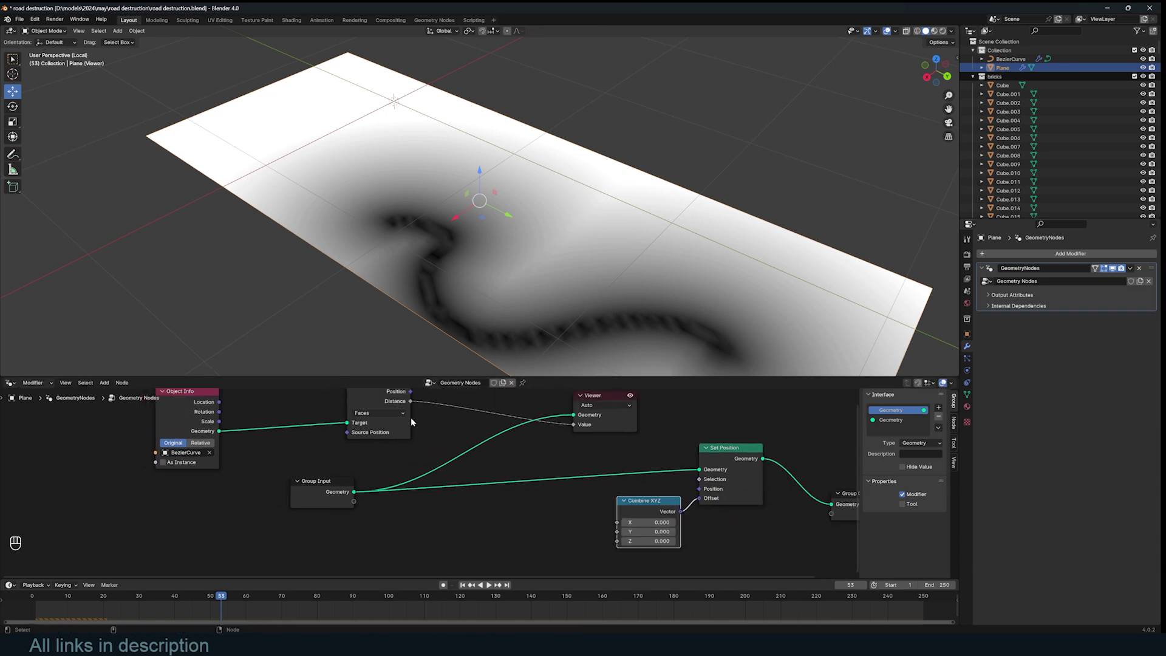
{"action": "left_click_drag", "start_coordinate": [411, 401], "coordinate": [616, 541]}
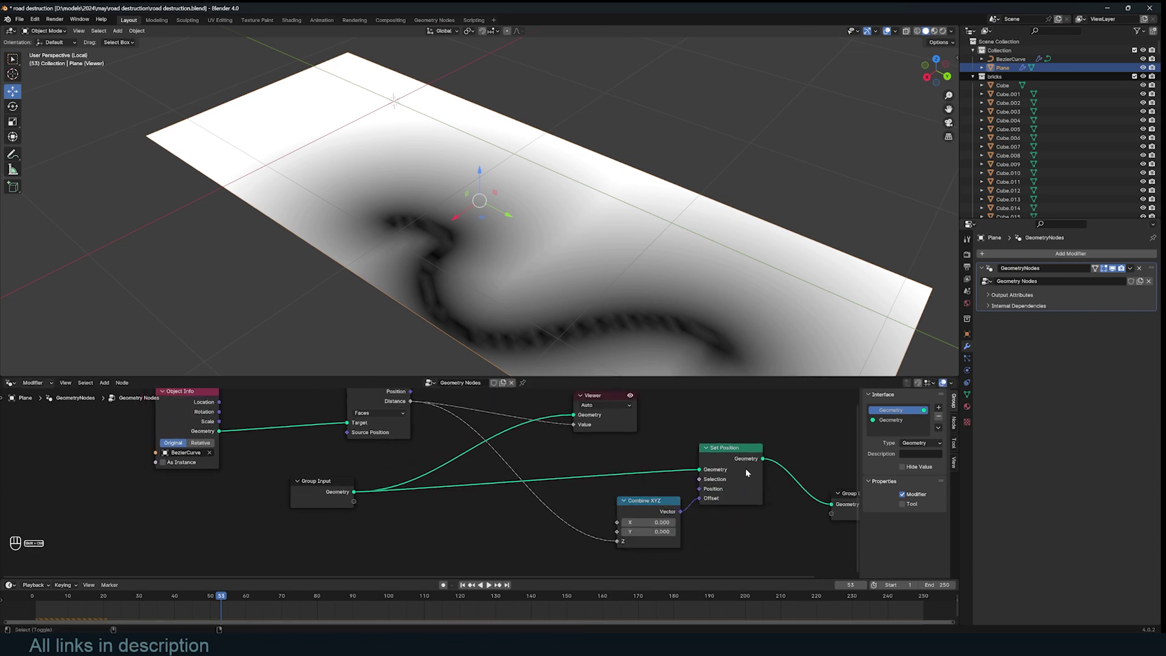
- Preview the Set Position geometry through the Viewer node and move the Viewer past the Set Position node
{"action": "left_click", "coordinate": [629, 396]}
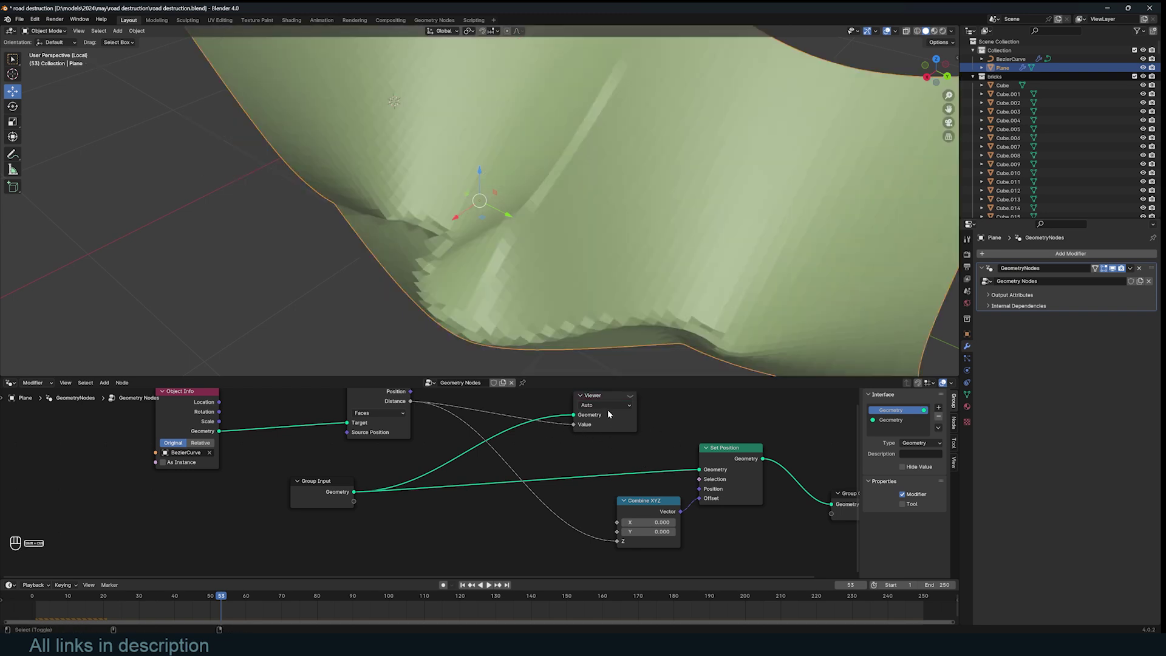
{"action": "left_click_drag", "start_coordinate": [608, 398], "coordinate": [734, 448]}
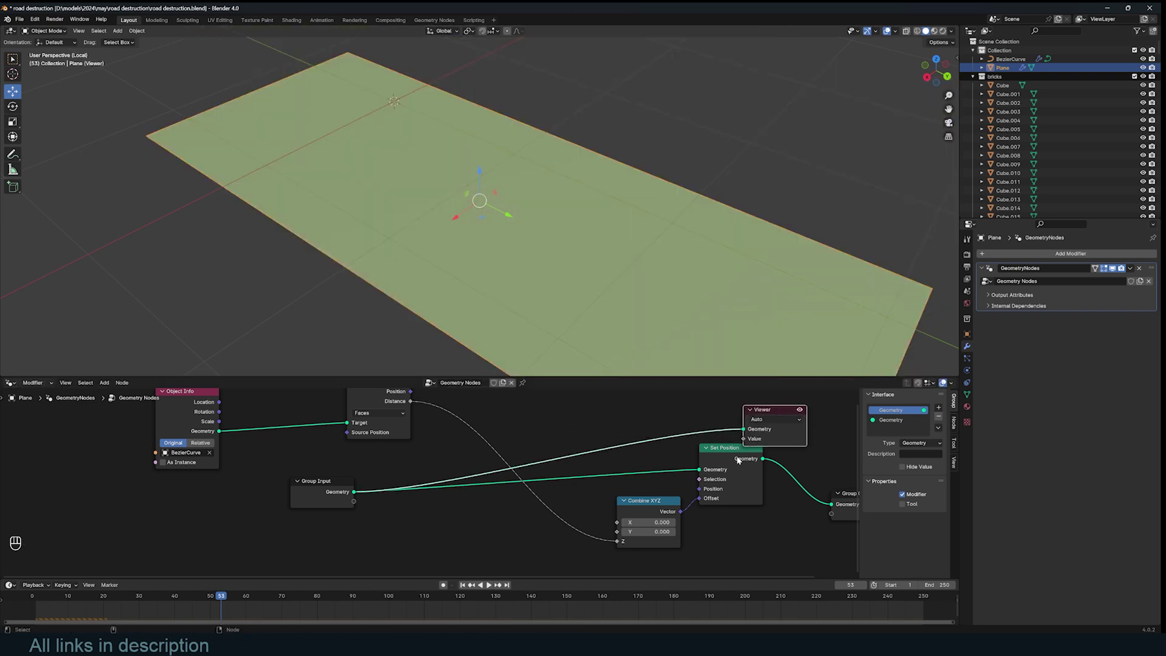
{"action": "left_click", "coordinate": [737, 457], "text": "ctrl+shift"}
{"action": "left_click_drag", "start_coordinate": [777, 411], "coordinate": [834, 412]}
{"action": "scroll", "coordinate": [716, 471], "scroll_direction": "up", "scroll_amount": 3}
{"action": "scroll", "coordinate": [504, 216], "scroll_direction": "down", "scroll_amount": 2}
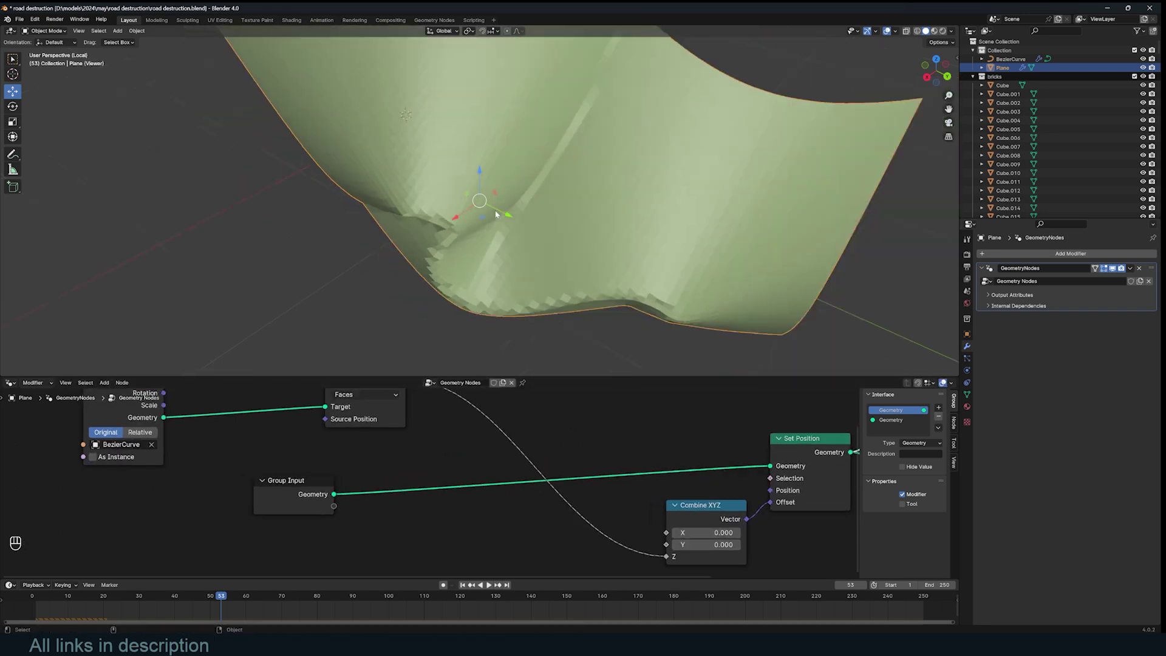
{"action": "middle_click_drag", "start_coordinate": [504, 214], "coordinate": [419, 219]}
{"action": "scroll", "coordinate": [439, 450], "scroll_direction": "down", "scroll_amount": 2}
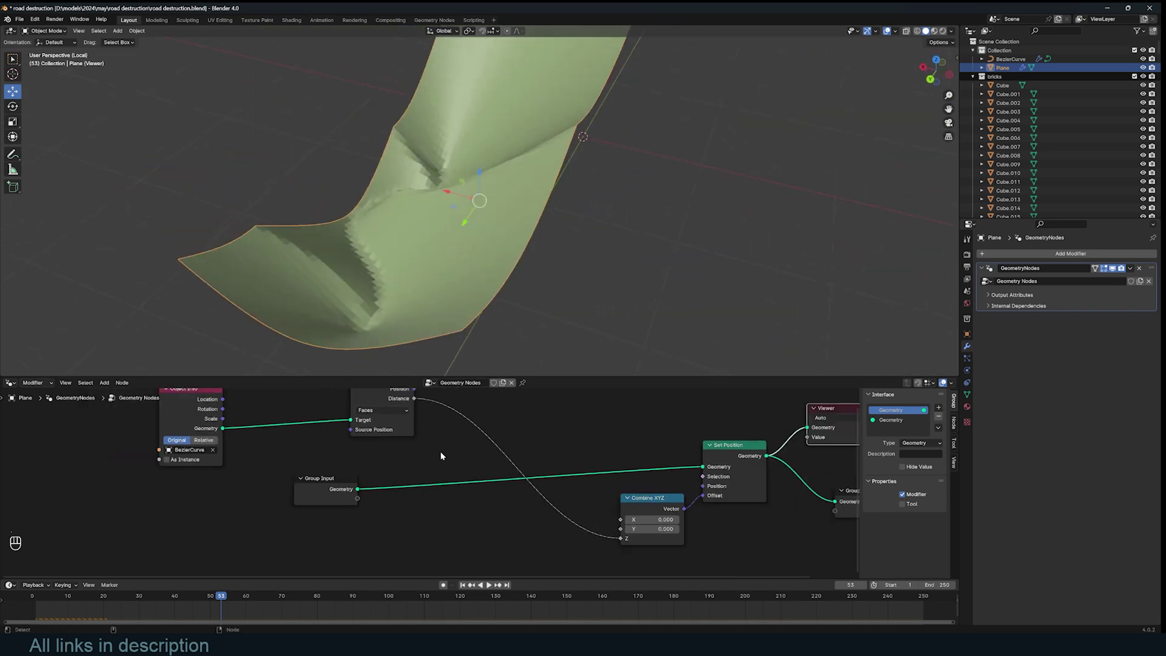
- Insert a Map Range node on the link between the Geometry Proximity Distance and the Combine XYZ node
{"action": "middle_click_drag", "start_coordinate": [439, 450], "coordinate": [464, 484]}
{"action": "scroll", "coordinate": [464, 484], "scroll_direction": "down", "scroll_amount": 1}
{"action": "key", "text": "shift+a"}
{"action": "left_click", "coordinate": [482, 457]}
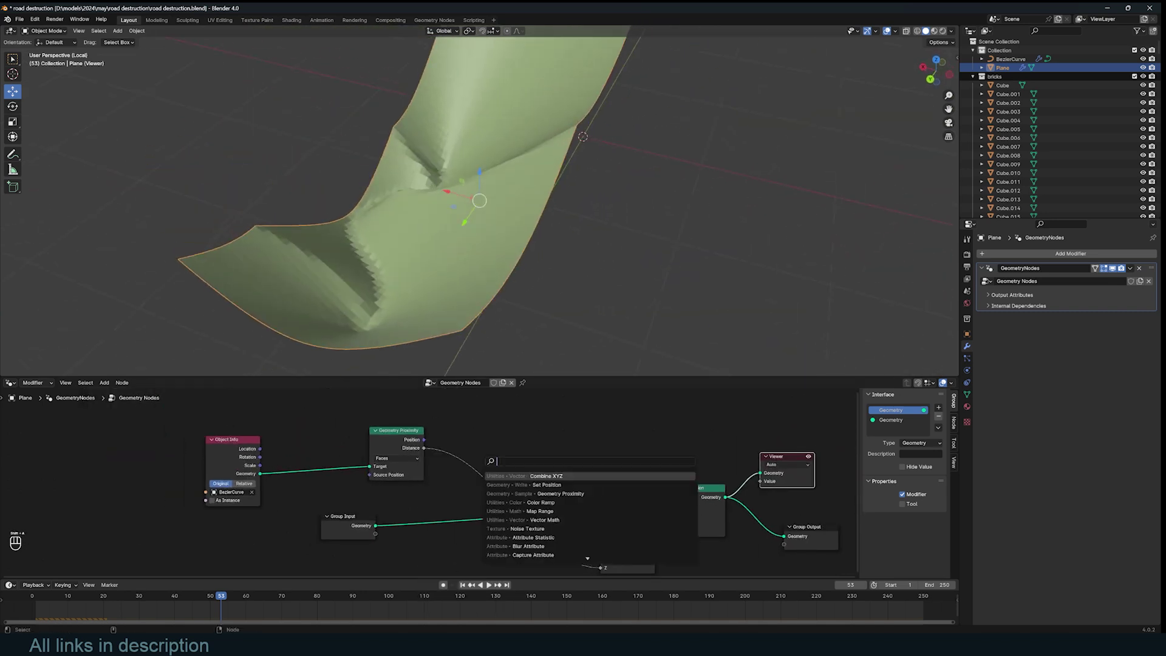
{"action": "type", "text": "mpa"}
{"action": "key", "text": "BackSpace"}
{"action": "key", "text": "BackSpace"}
{"action": "type", "text": "ap"}
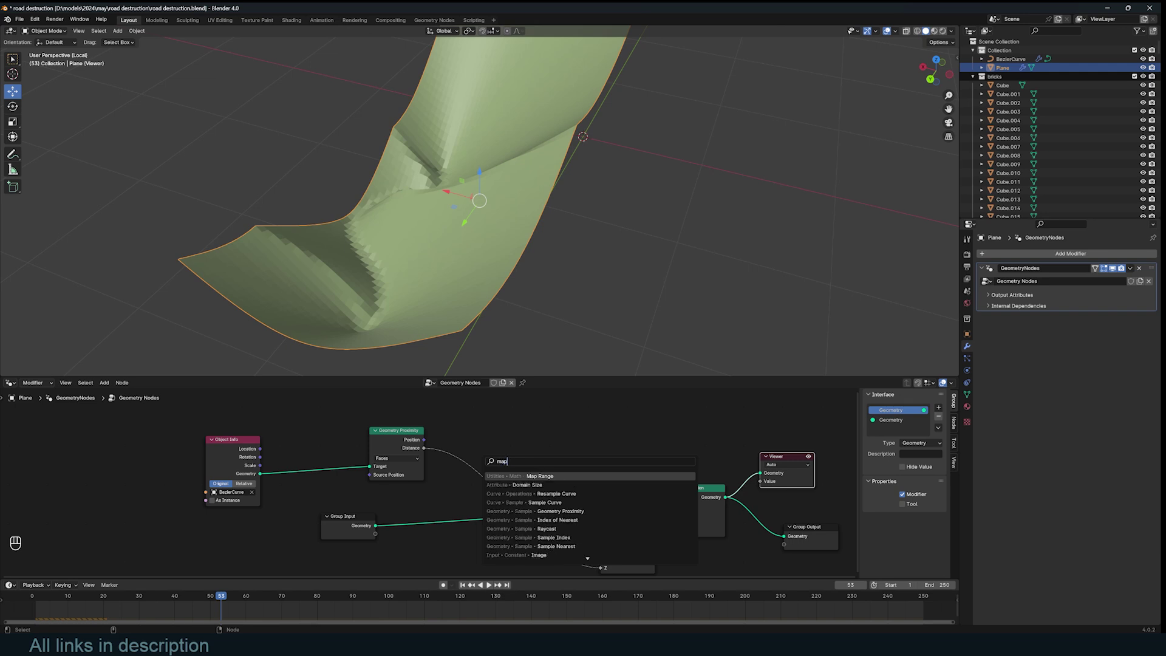
{"action": "key", "text": "Return"}
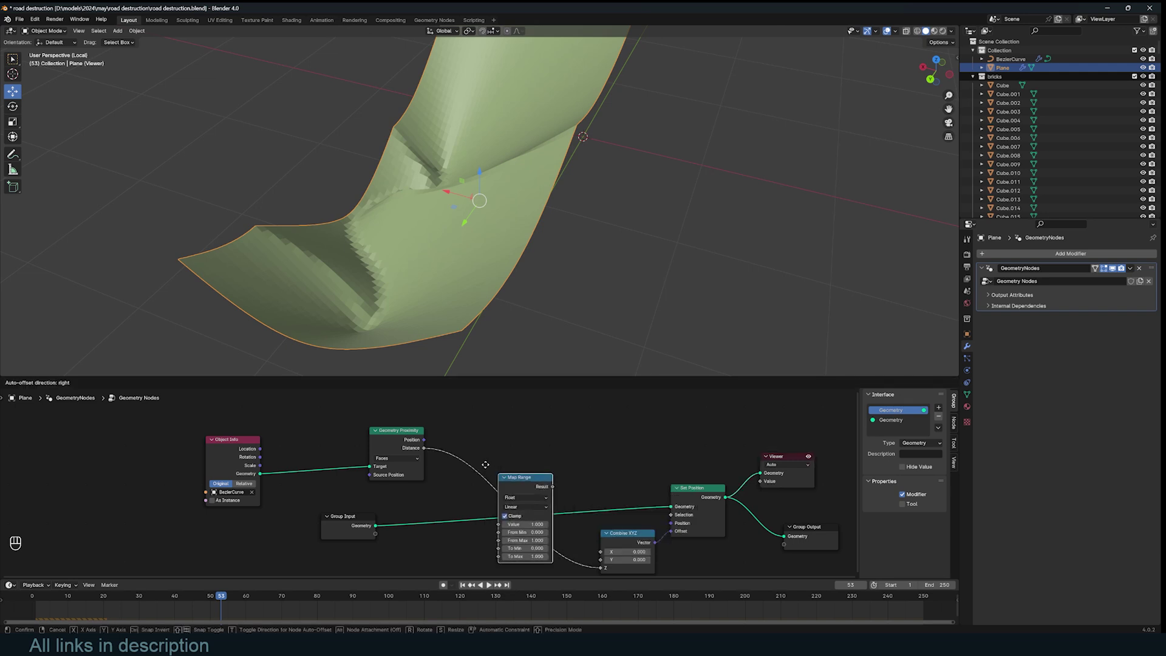
{"action": "left_click", "coordinate": [452, 436]}
- Set the Map Range node's From Max to 0.100 to narrow the sunken area around the curve
{"action": "scroll", "coordinate": [455, 438], "scroll_direction": "up", "scroll_amount": 4}
{"action": "mouse_move", "coordinate": [476, 229]}
{"action": "middle_mouse_down"}
{"action": "mouse_move", "coordinate": [510, 215]}
{"action": "mouse_move", "coordinate": [476, 245]}
{"action": "middle_mouse_up"}
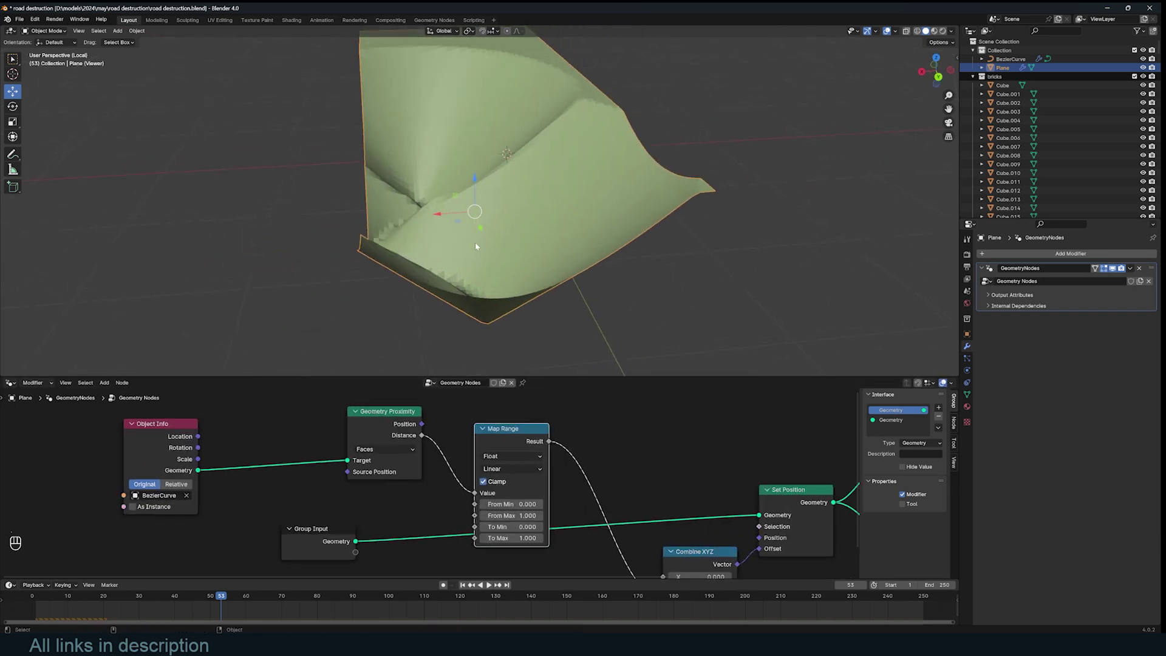
{"action": "left_click_drag", "start_coordinate": [516, 515], "coordinate": [422, 516]}
{"action": "middle_click_drag", "start_coordinate": [468, 238], "coordinate": [516, 232]}
{"action": "middle_click_drag", "start_coordinate": [549, 224], "coordinate": [570, 220]}
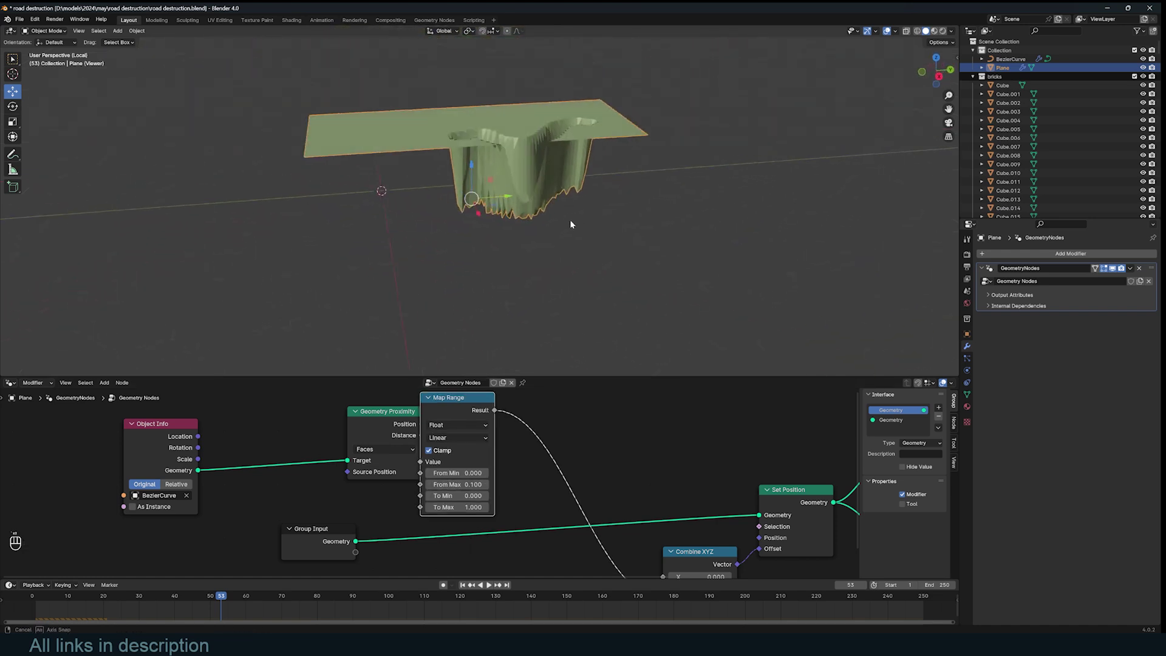
- Play the animation from the start to frame 49 to review the plane's deformation along the curve
{"action": "scroll", "coordinate": [559, 491], "scroll_direction": "down", "scroll_amount": 1}
{"action": "scroll", "coordinate": [559, 491], "scroll_direction": "up", "scroll_amount": 1}
{"action": "key", "text": "shift+Left"}
{"action": "key", "text": "space"}
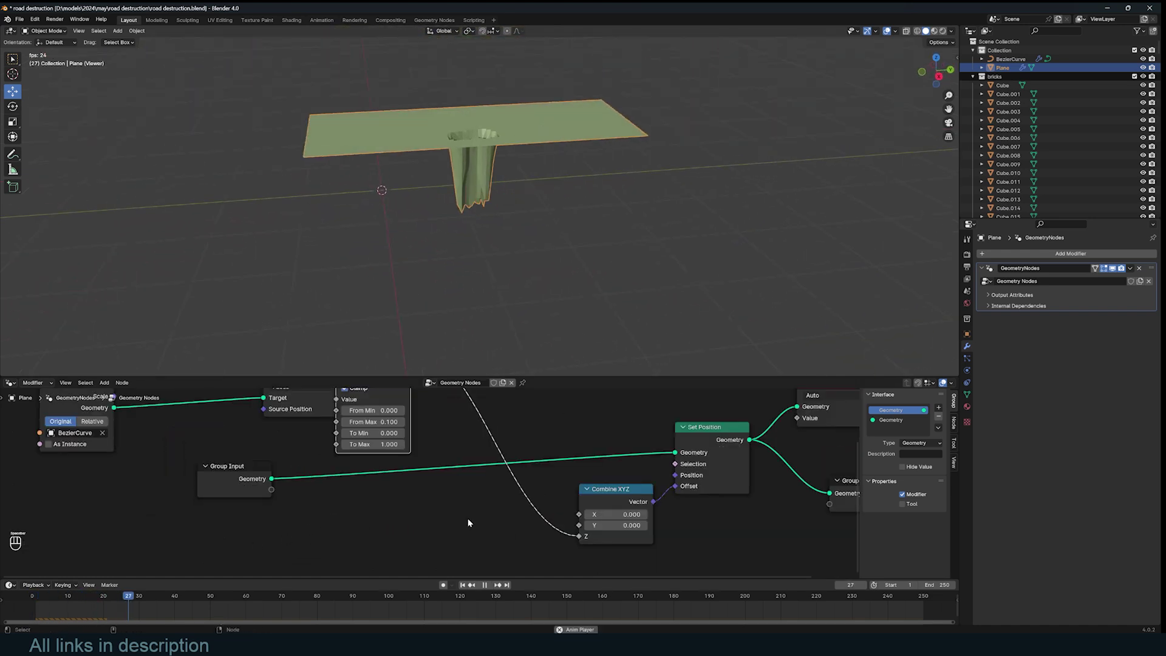
{"action": "key", "text": "space"}
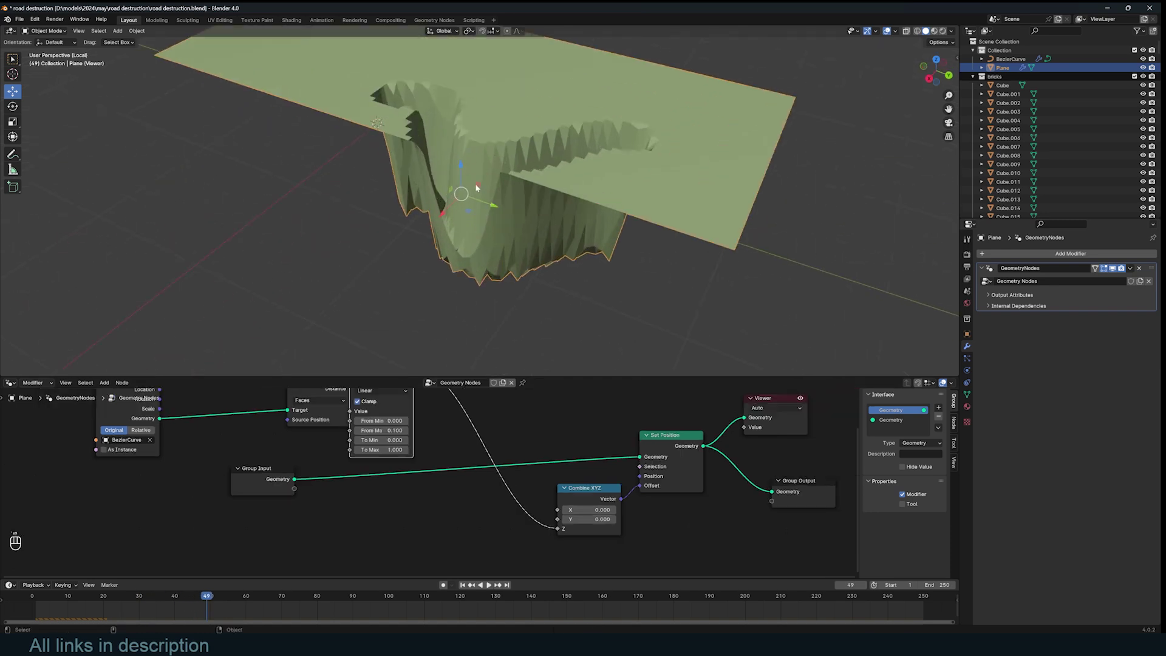
- Insert a Blur Attribute node between Map Range and Combine XYZ and set its Iterations to 7
{"action": "scroll", "coordinate": [477, 214], "scroll_direction": "up", "scroll_amount": 3}
{"action": "key", "text": "shift+a"}
{"action": "type", "text": "bl"}
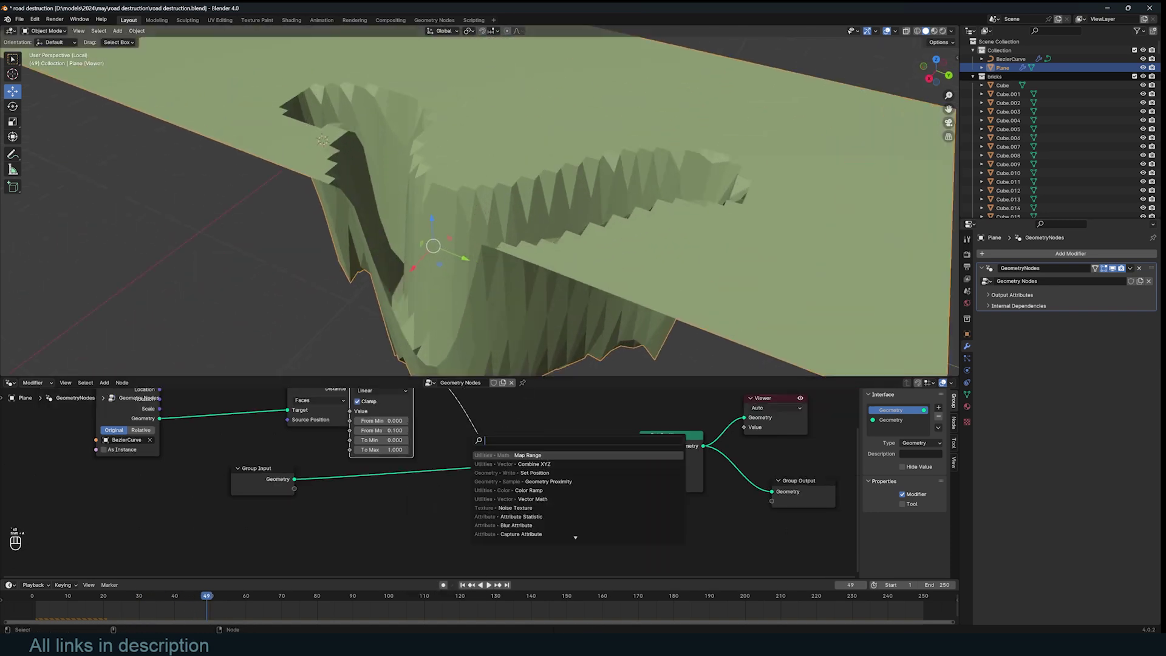
{"action": "key", "text": "Return"}
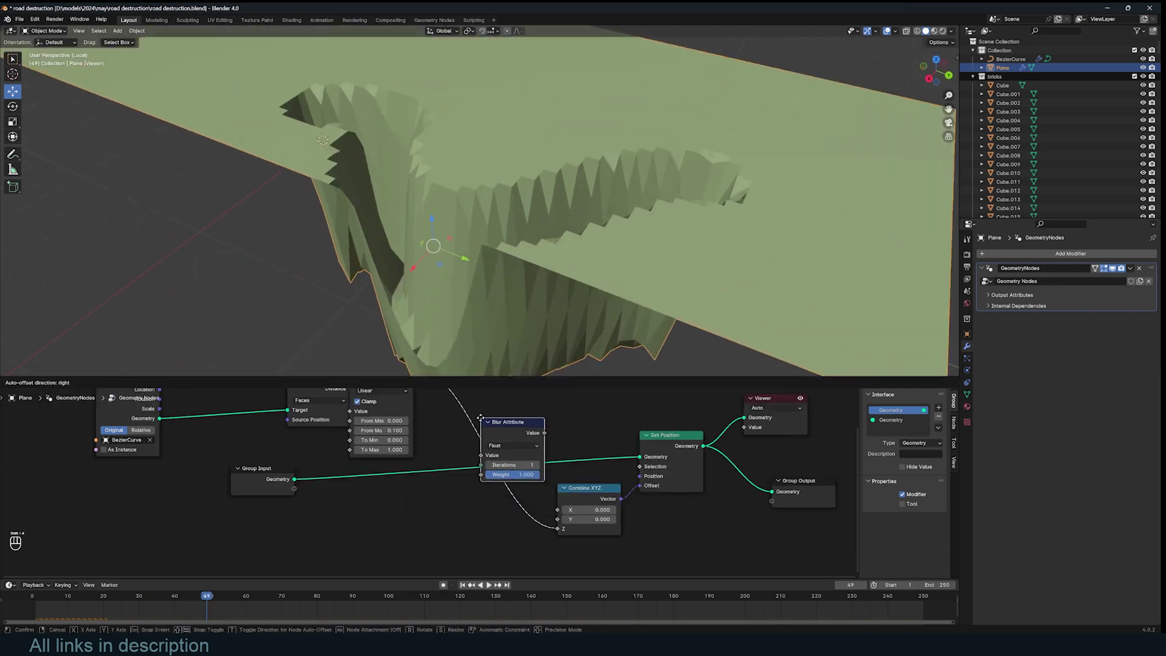
{"action": "left_click", "coordinate": [507, 458]}
{"action": "left_click_drag", "start_coordinate": [500, 465], "coordinate": [528, 465]}
{"action": "scroll", "coordinate": [541, 277], "scroll_direction": "down", "scroll_amount": 5}
{"action": "middle_click_drag", "start_coordinate": [541, 277], "coordinate": [533, 267]}
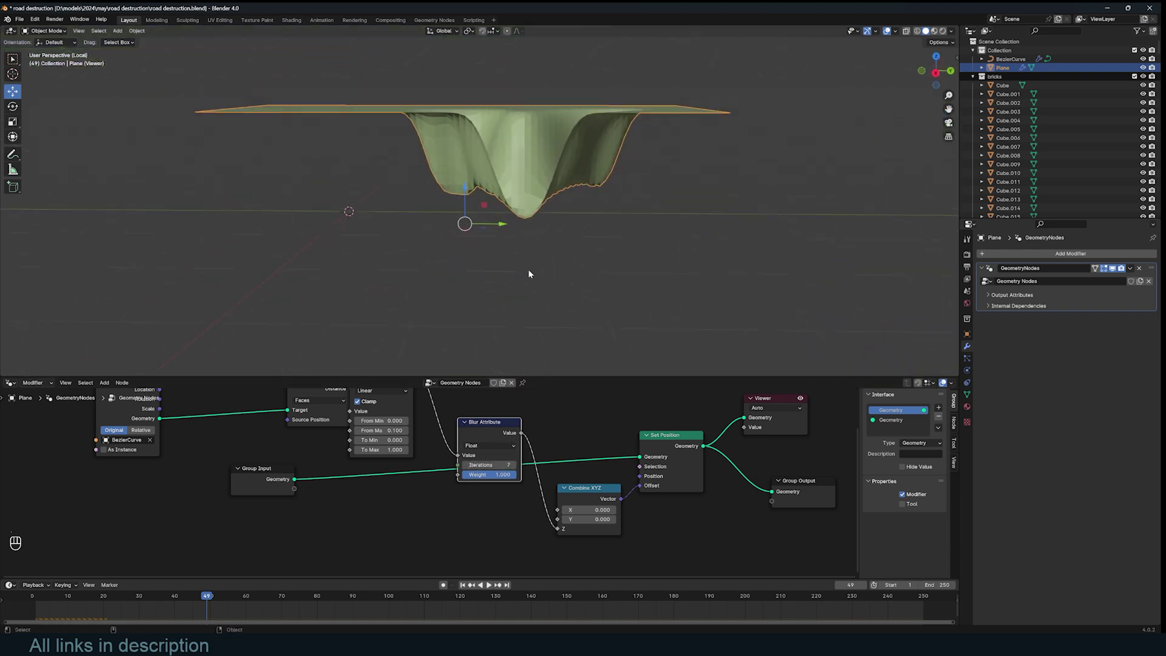
- In front wireframe view, insert a Math Add node after Blur Attribute and lower its value to about -0.99 to align the flat surface with the origin
{"action": "key", "text": "KP_1"}
{"action": "key", "text": "z"}
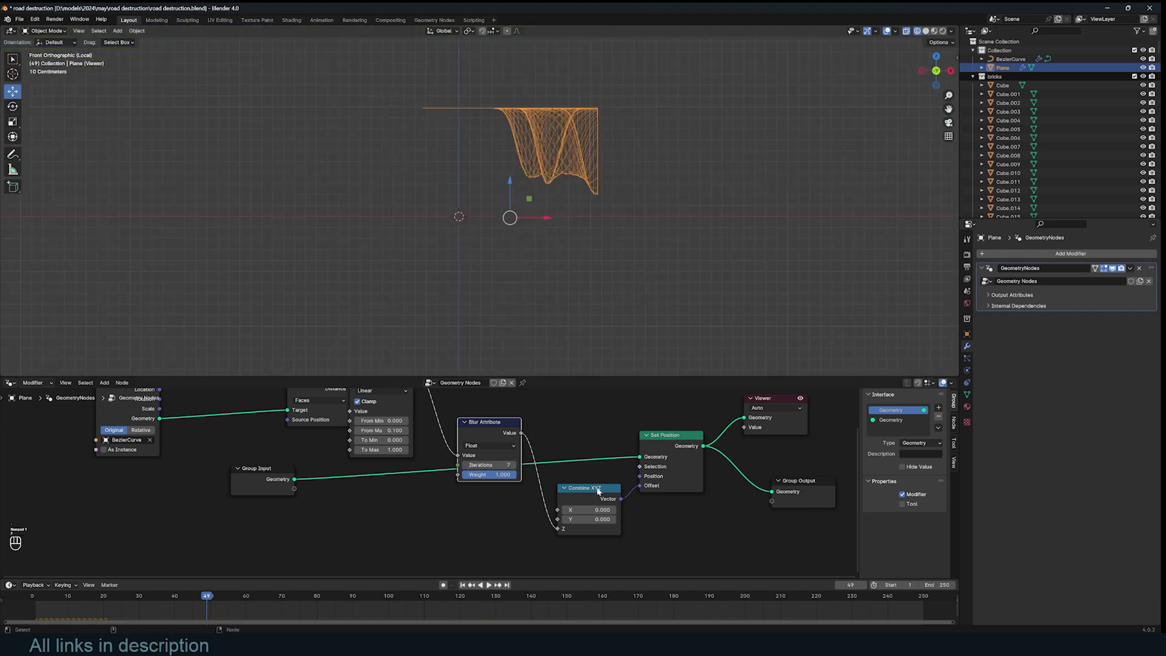
{"action": "scroll", "coordinate": [428, 437], "scroll_direction": "down", "scroll_amount": 3}
{"action": "left_click_drag", "start_coordinate": [282, 398], "coordinate": [312, 398]}
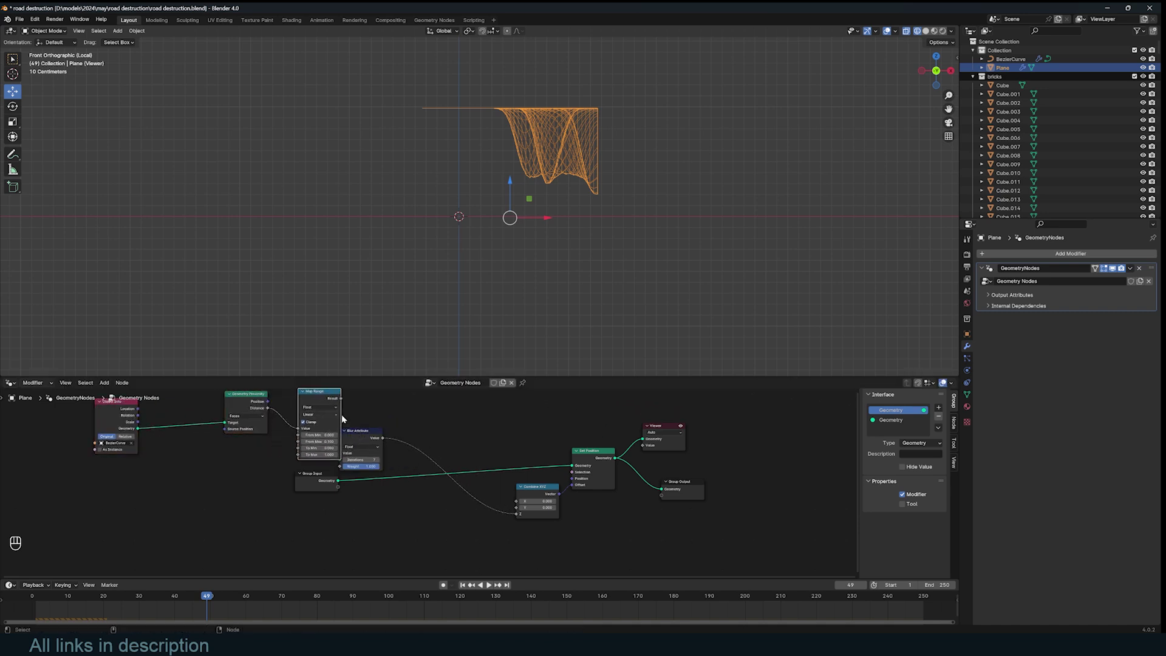
{"action": "key", "text": "shift+a"}
{"action": "type", "text": "add"}
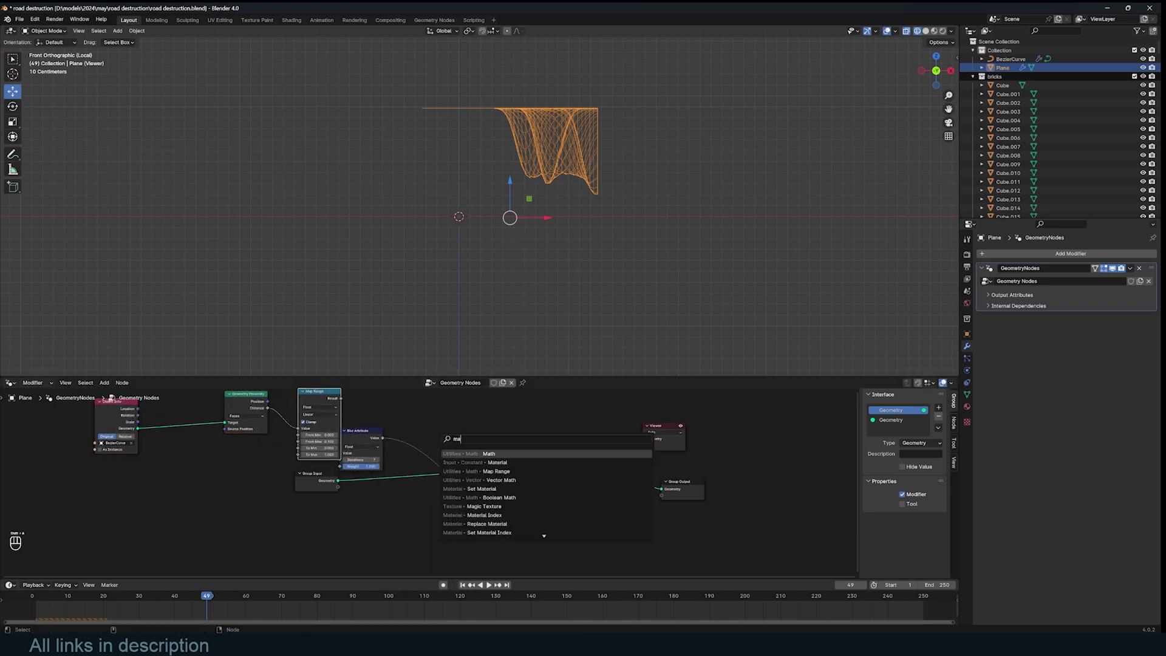
{"action": "key", "text": "Return"}
{"action": "left_click", "coordinate": [429, 435]}
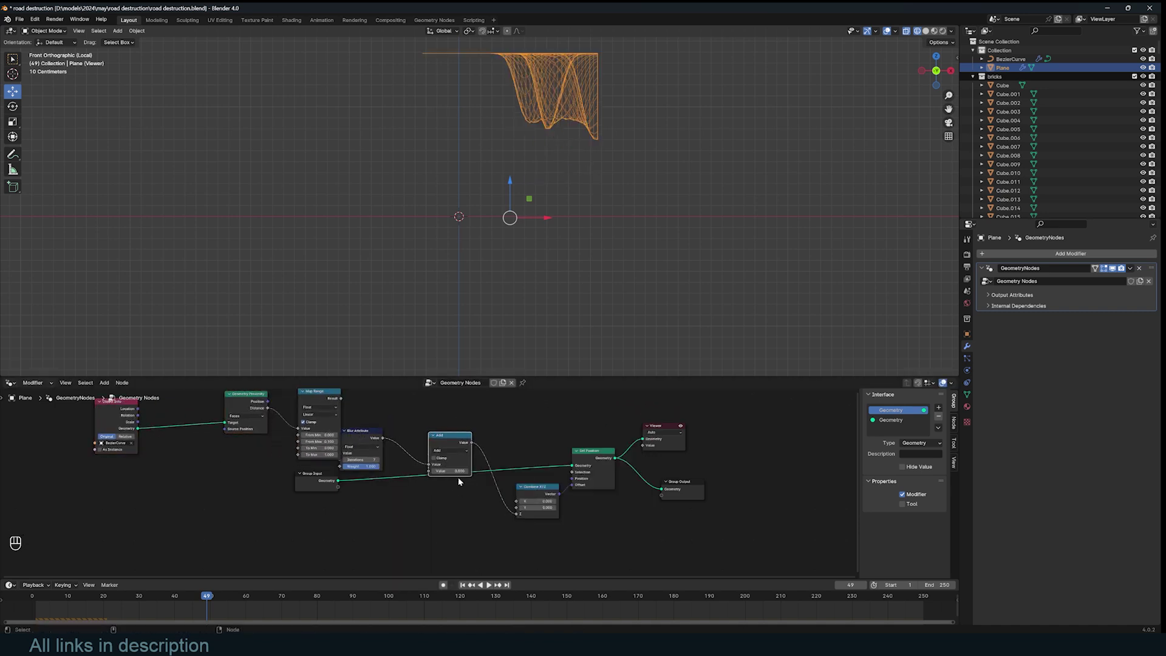
{"action": "left_click_drag", "start_coordinate": [458, 472], "coordinate": [427, 471]}
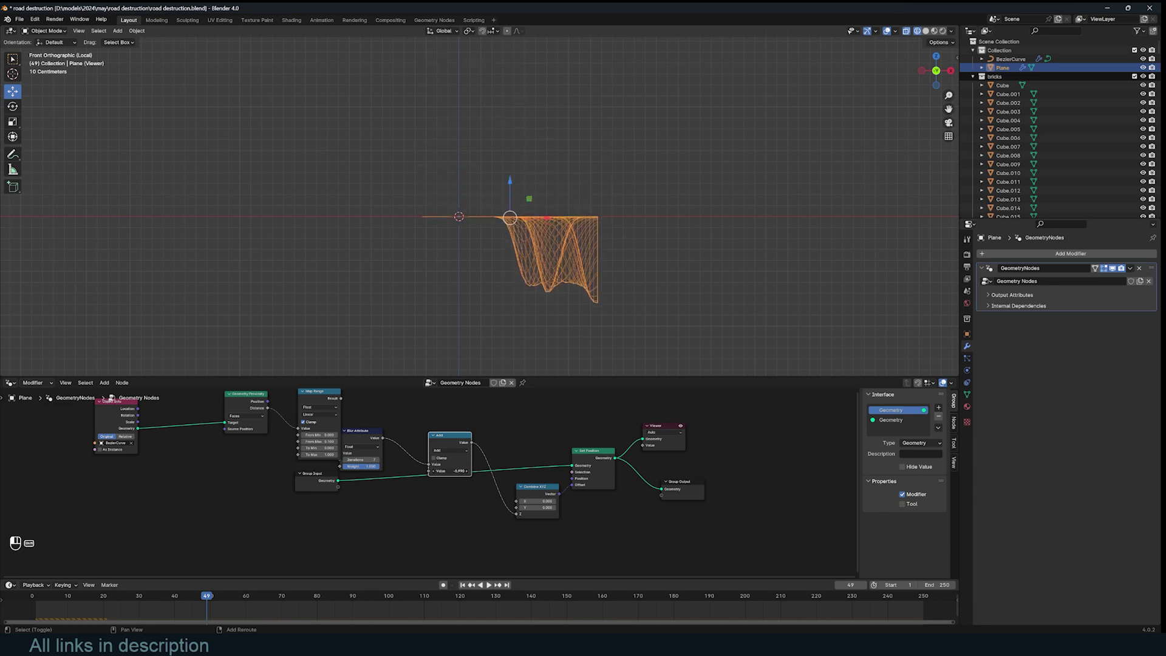
- Play the animation in solid shading to review the smoothed depression spreading across the plane
{"action": "scroll", "coordinate": [521, 282], "scroll_direction": "down", "scroll_amount": 2}
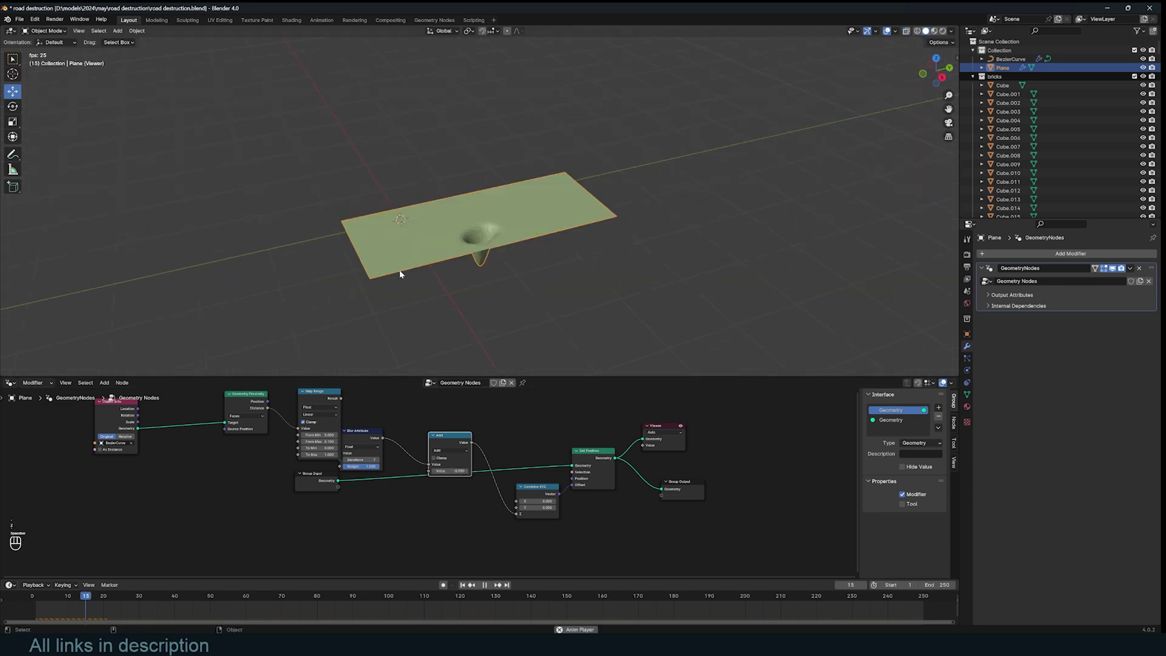
{"action": "middle_click_drag", "start_coordinate": [398, 273], "coordinate": [358, 297]}
{"action": "scroll", "coordinate": [422, 278], "scroll_direction": "up", "scroll_amount": 3}
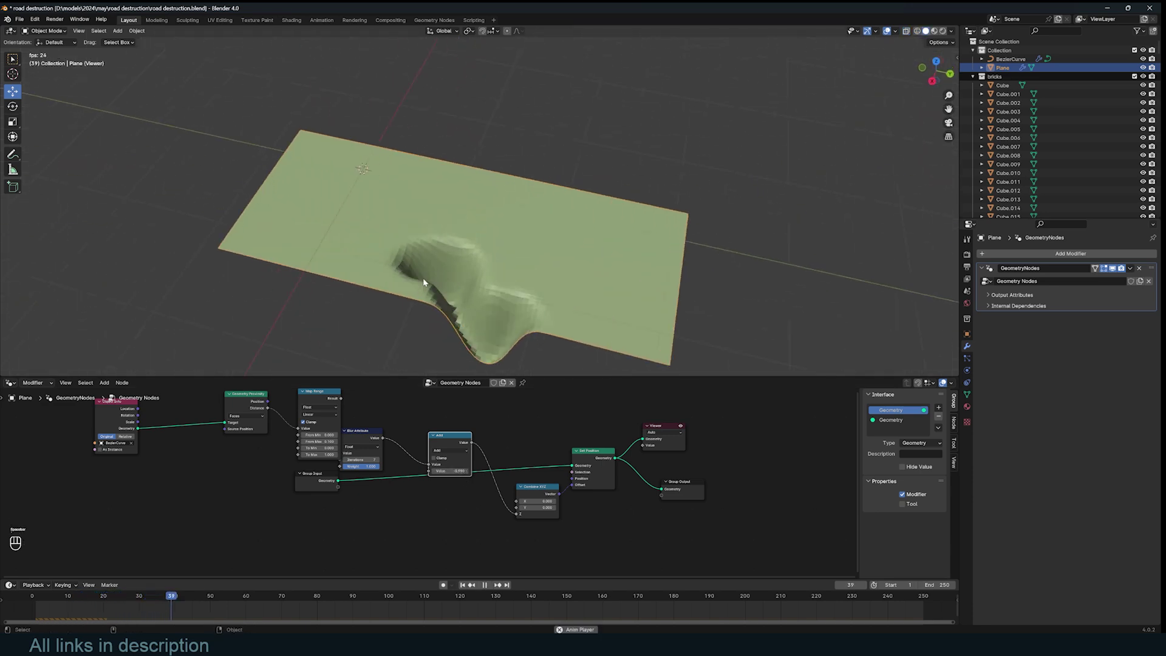
{"action": "key", "text": "space"}
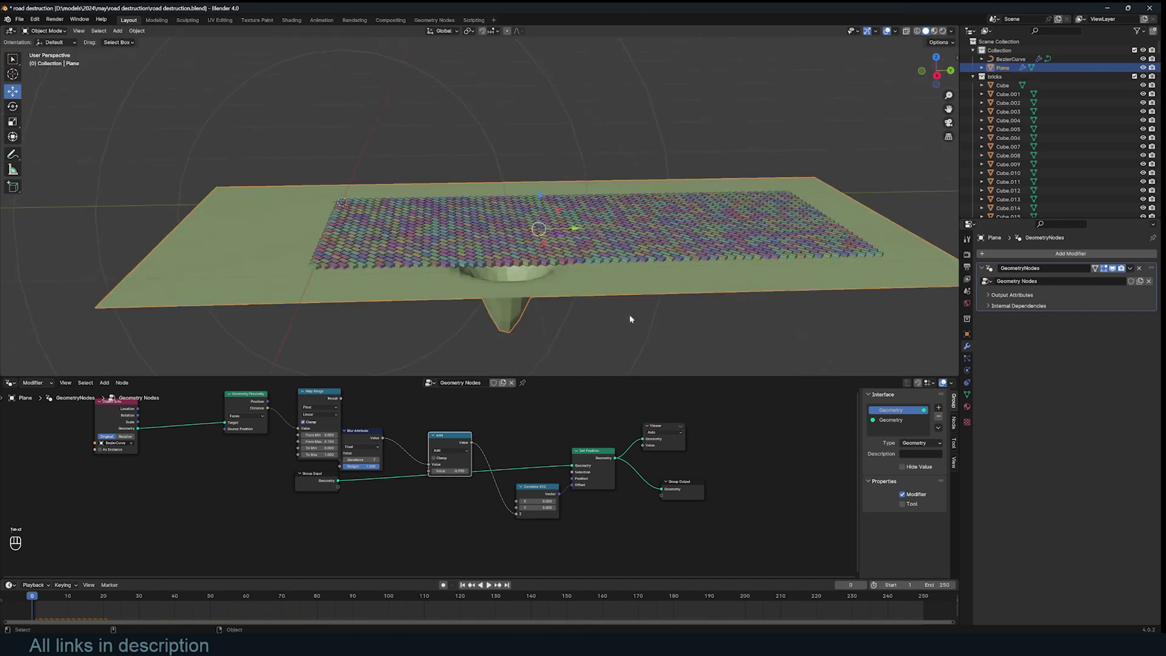
- Move the Geometry Proximity node aside and switch the curve's Object Info node from Original to Relative
{"action": "scroll", "coordinate": [425, 467], "scroll_direction": "up", "scroll_amount": 3}
{"action": "left_click_drag", "start_coordinate": [395, 426], "coordinate": [367, 440]}
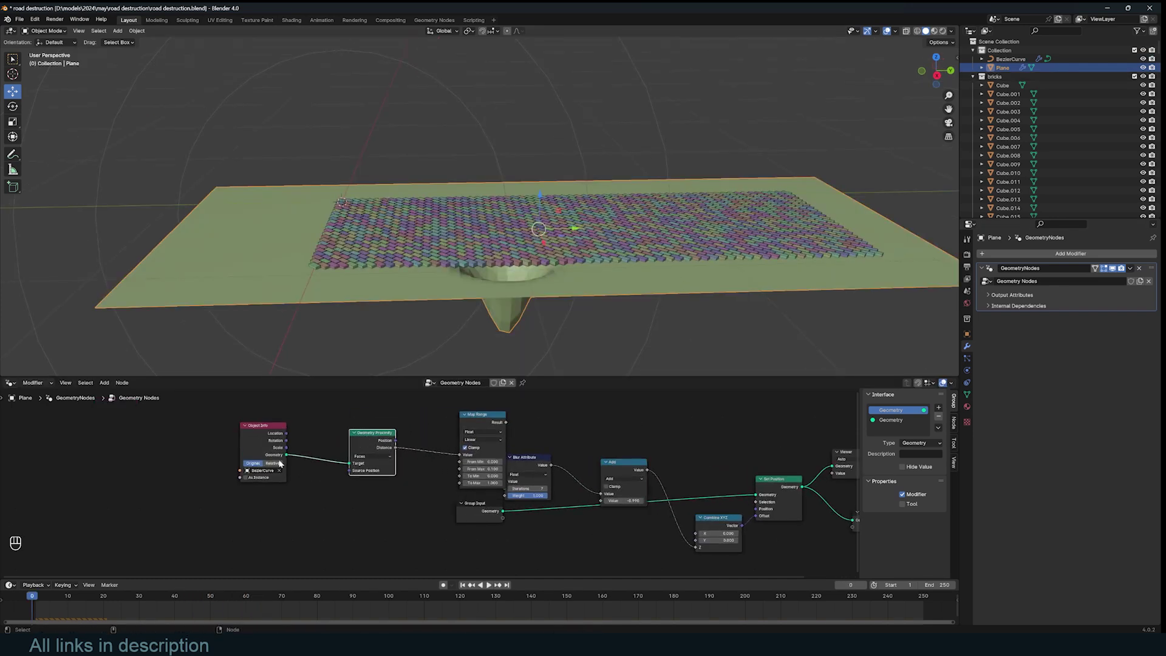
{"action": "left_click", "coordinate": [272, 464]}
- Play the animation to frame 62 to check the depression against the curve and bricks, and return to frame 0
{"action": "key", "text": "space"}
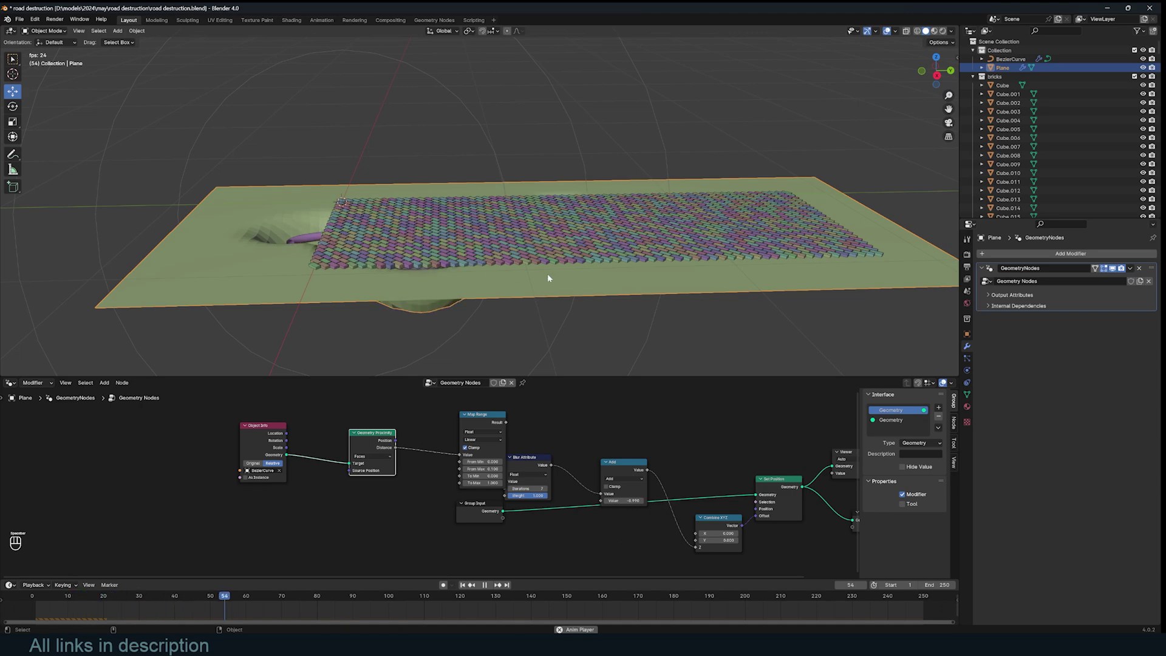
{"action": "middle_click_drag", "start_coordinate": [568, 266], "coordinate": [567, 266]}
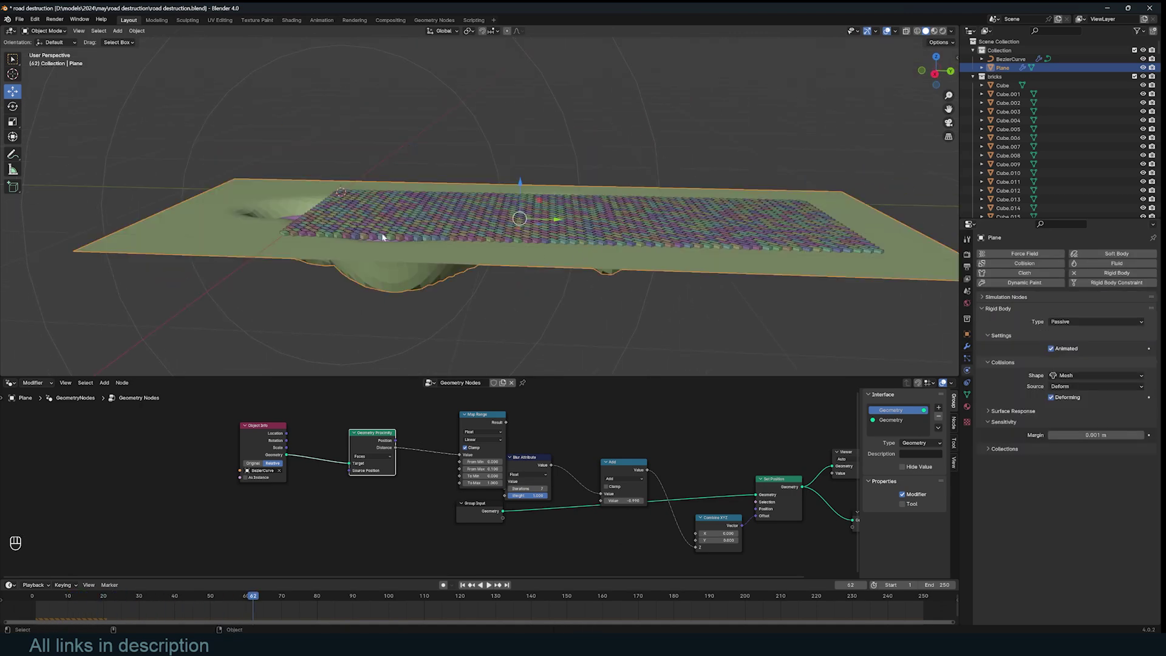
{"action": "middle_click_drag", "start_coordinate": [558, 279], "coordinate": [557, 279]}
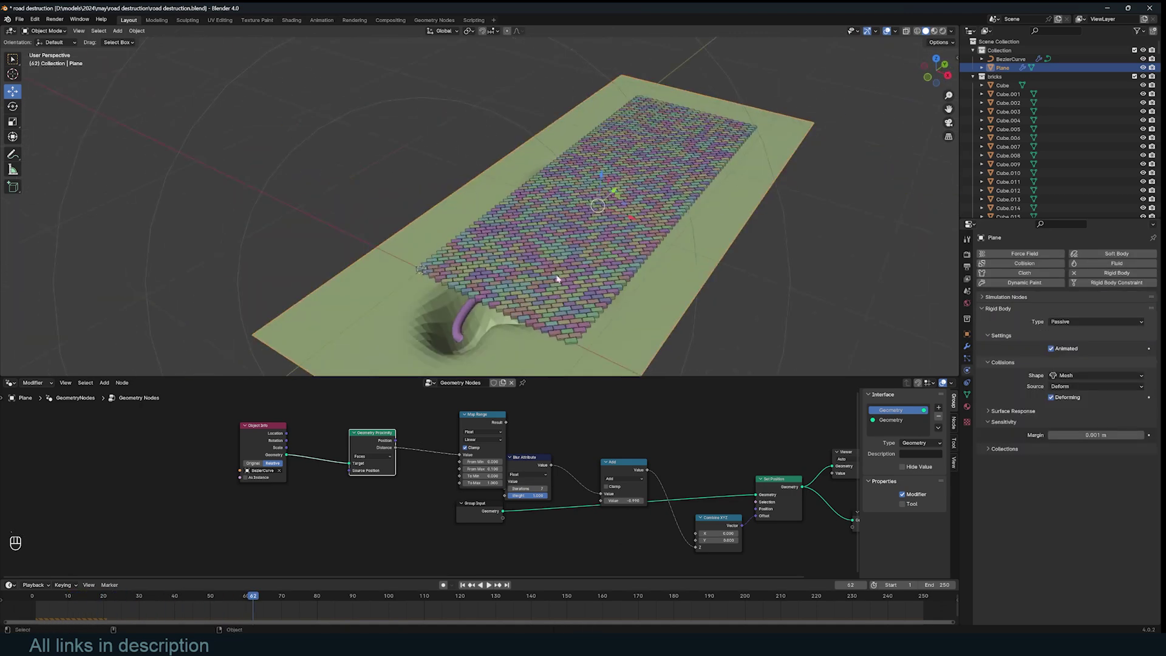
{"action": "left_click", "coordinate": [34, 615]}
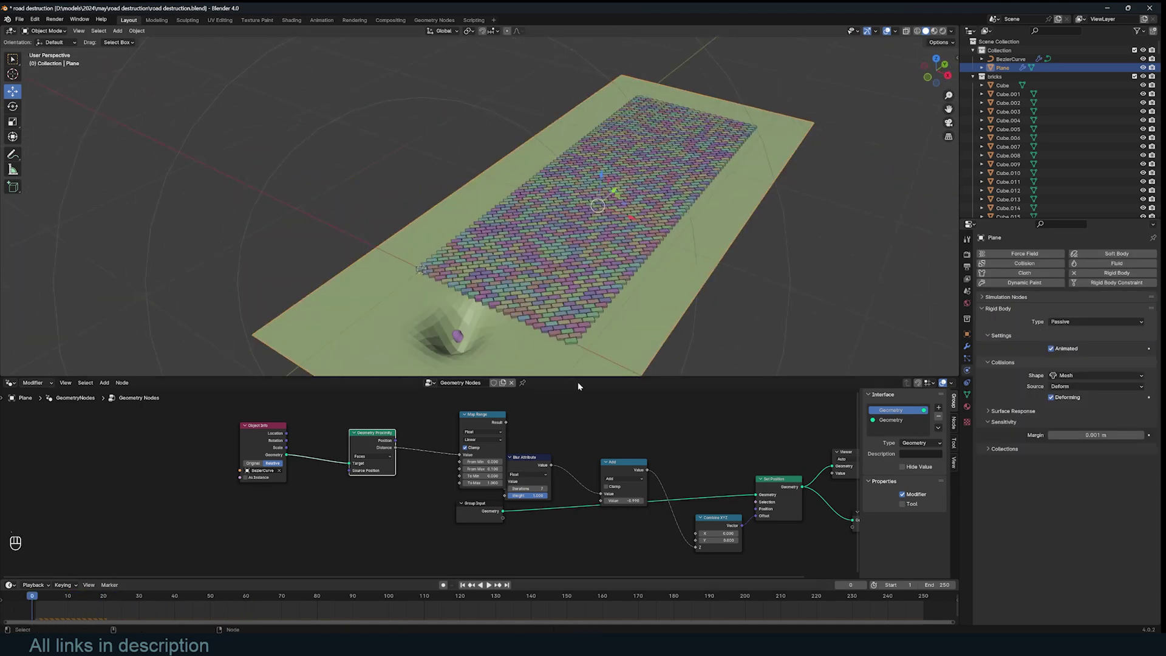
- Play the rigid body simulation to frame 29 and inspect how the bricks break up around the advancing curve
{"action": "left_click", "coordinate": [966, 291]}
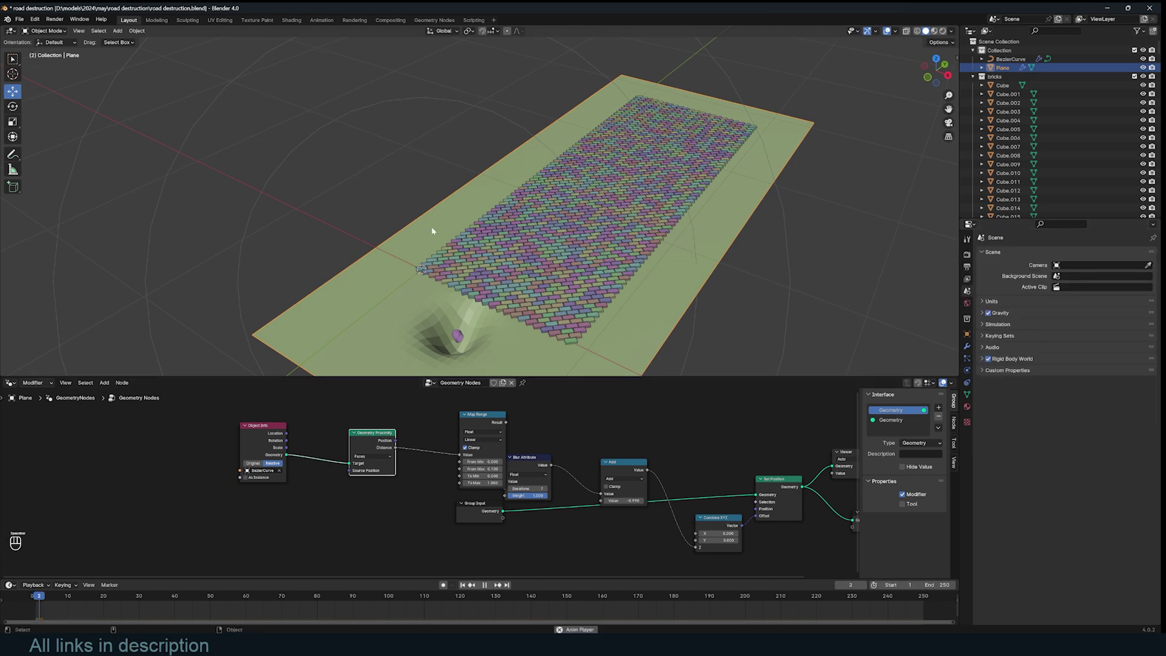
{"action": "middle_click_drag", "start_coordinate": [543, 229], "coordinate": [482, 243]}
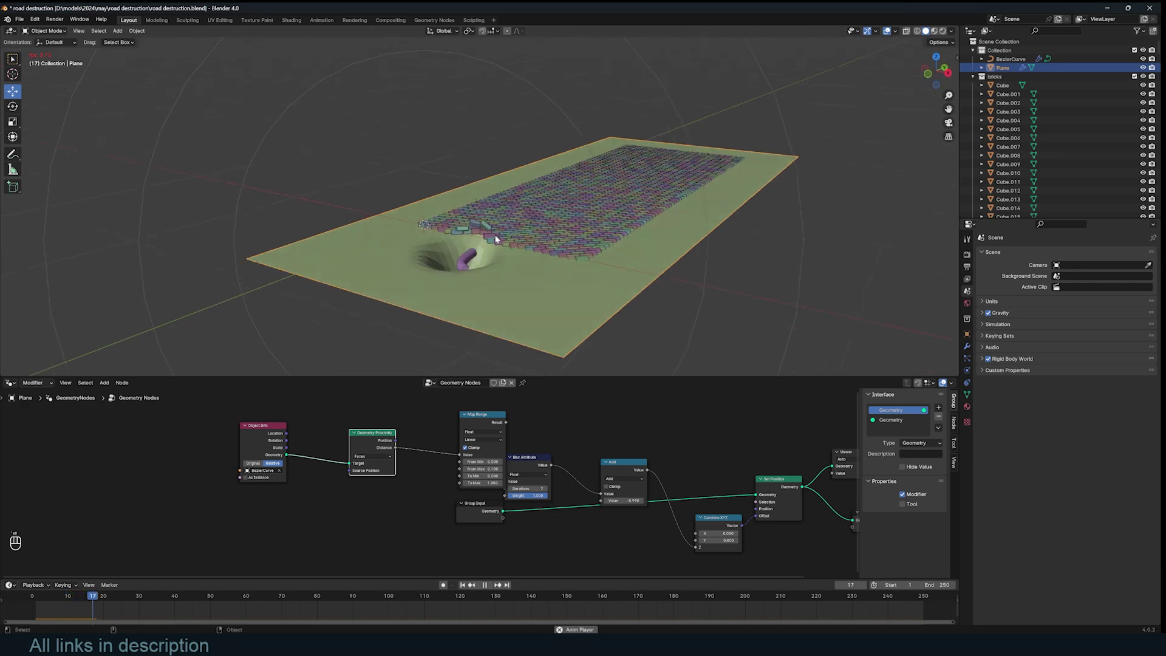
{"action": "middle_click_drag", "start_coordinate": [507, 243], "coordinate": [604, 255]}
{"action": "scroll", "coordinate": [604, 256], "scroll_direction": "up", "scroll_amount": 4}
{"action": "key", "text": "space"}
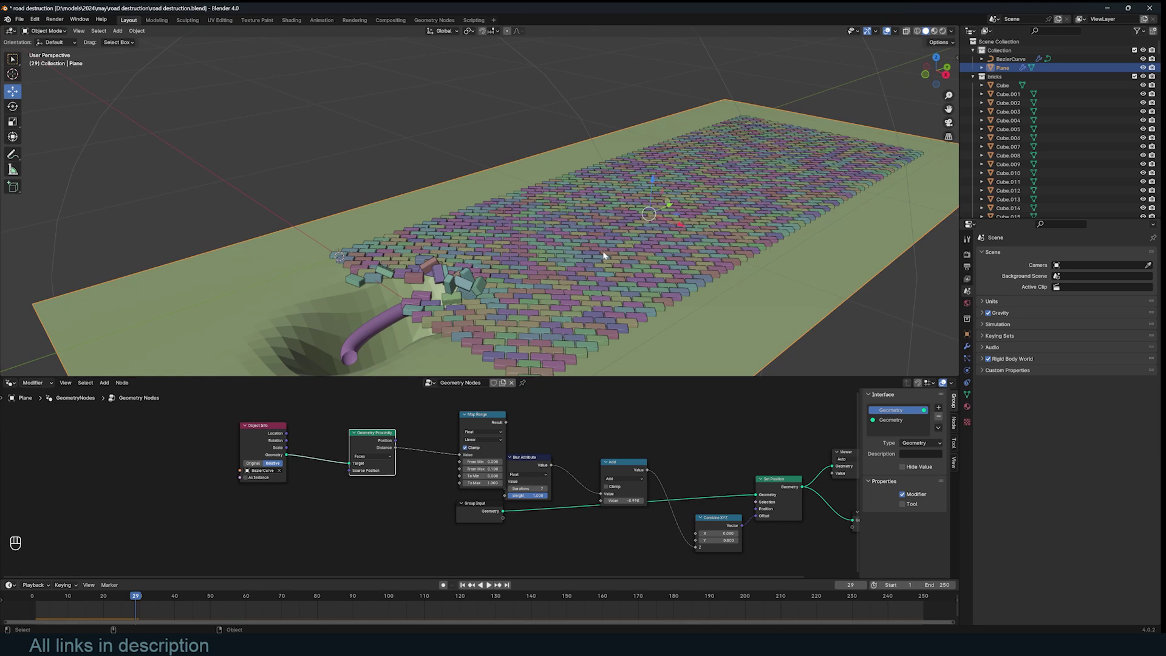
- Place the Map Range node between the Geometry Proximity and Blur Attribute nodes and return the timeline to frame 0
{"action": "left_click_drag", "start_coordinate": [480, 419], "coordinate": [445, 423]}
{"action": "scroll", "coordinate": [598, 283], "scroll_direction": "down", "scroll_amount": 2}
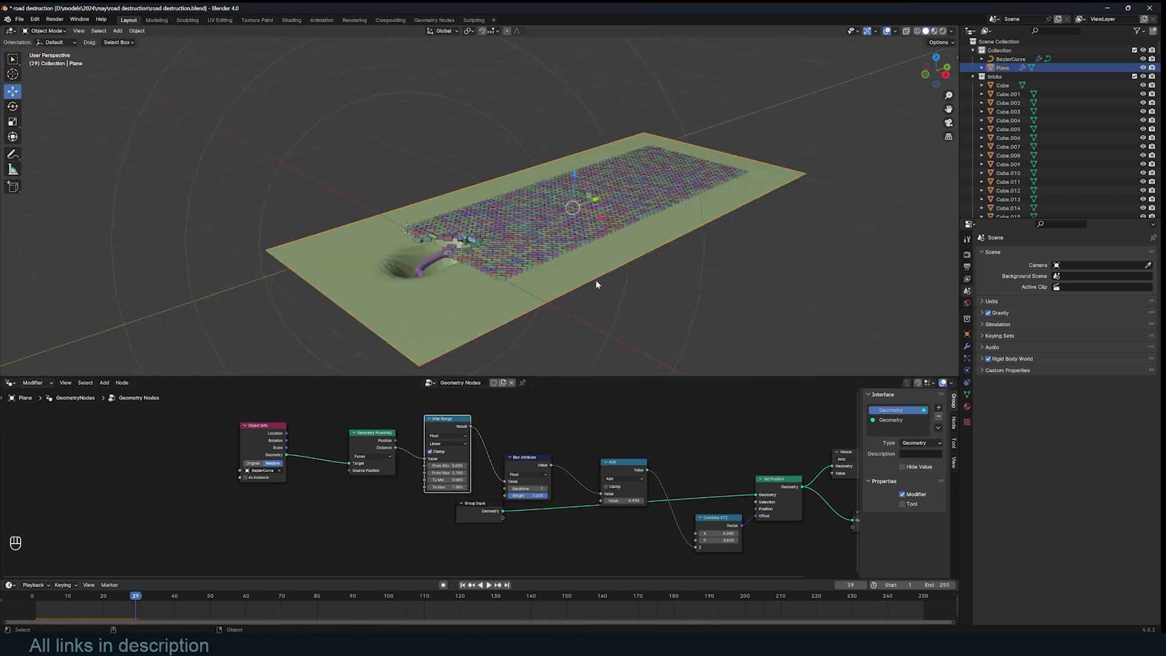
{"action": "left_click", "coordinate": [33, 614]}
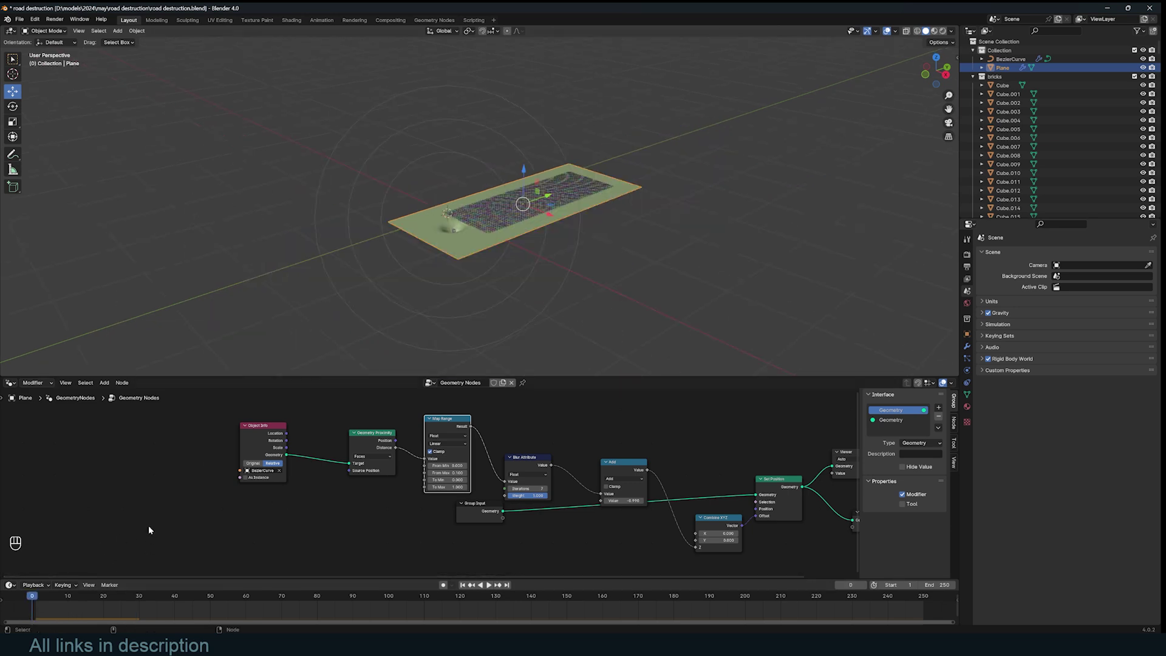
{"action": "scroll", "coordinate": [442, 264], "scroll_direction": "up", "scroll_amount": 4}
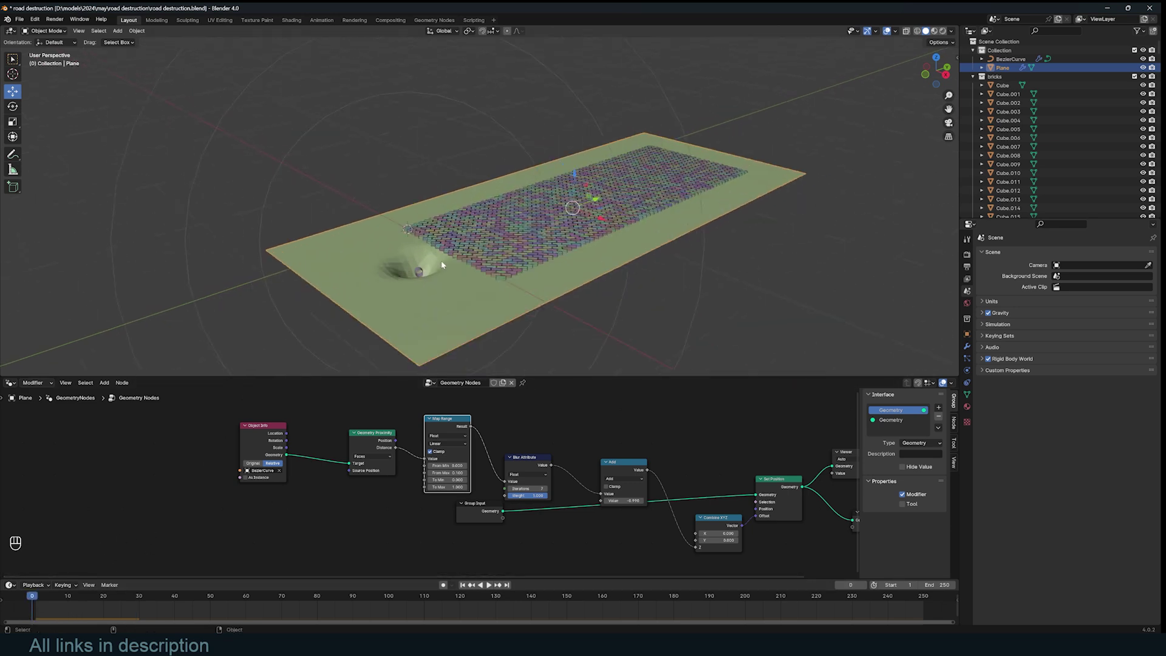
- Disable the ground plane's Geometry Nodes modifier in the viewport and duplicate the plane in place
{"action": "left_click", "coordinate": [965, 345]}
{"action": "left_click", "coordinate": [1115, 268]}
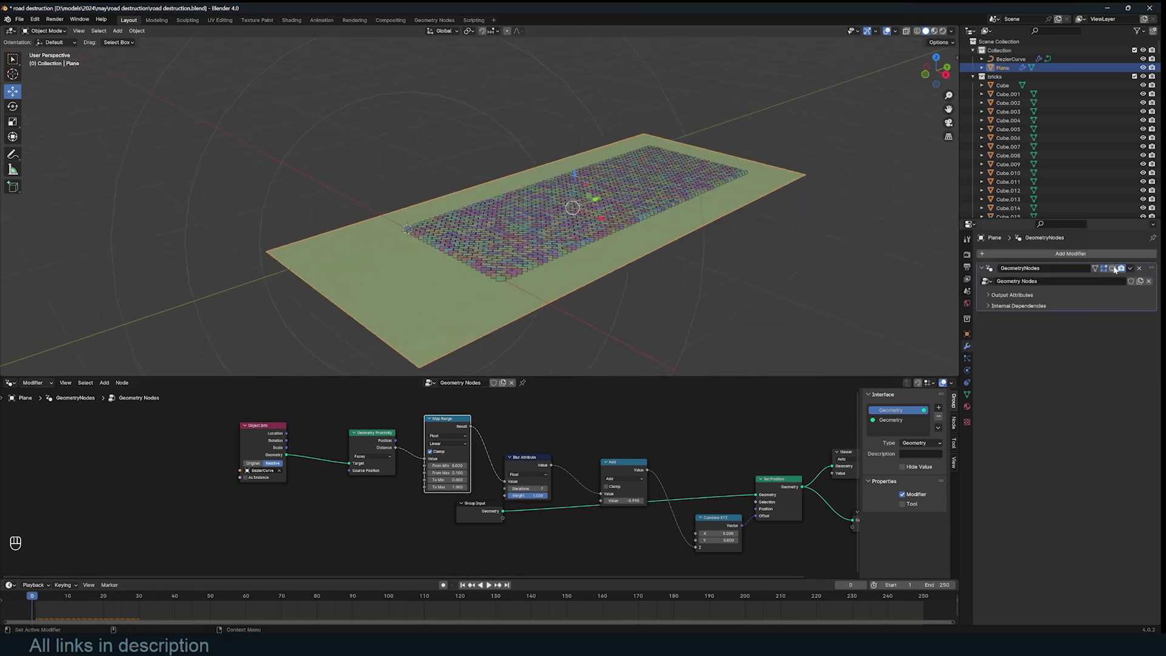
{"action": "key", "text": "KP_7"}
{"action": "scroll", "coordinate": [681, 229], "scroll_direction": "down", "scroll_amount": 3}
{"action": "key", "text": "shift+d"}
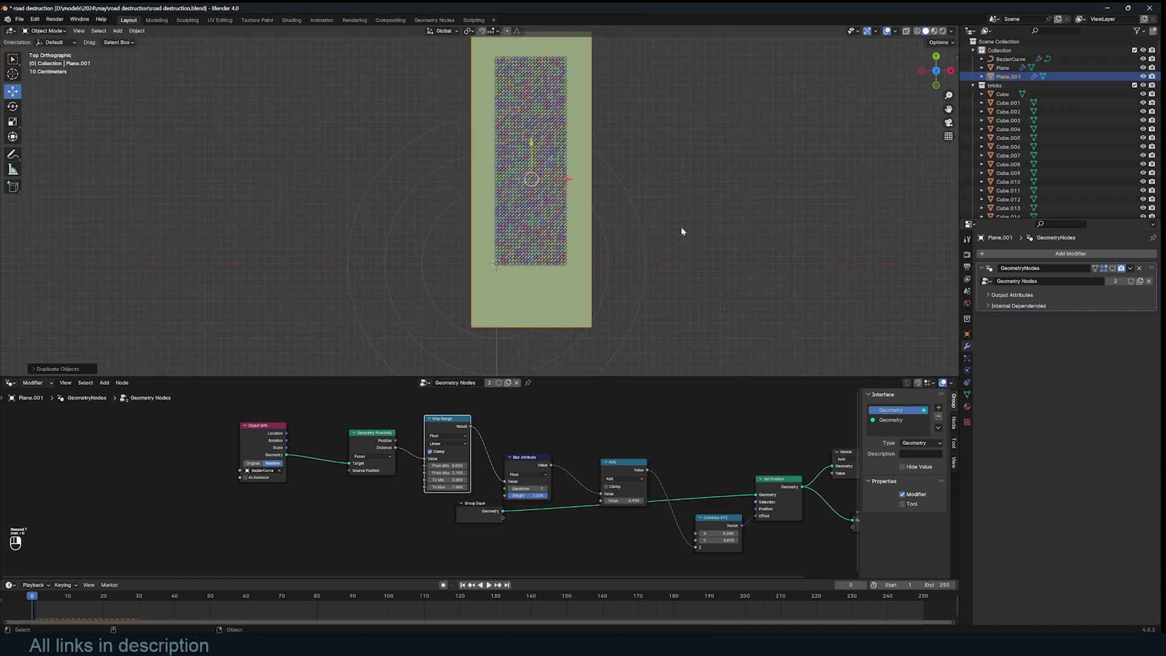
{"action": "right_click", "coordinate": [680, 227]}
- Move the duplicated plane up along the Z axis, above the bricks and the original plane
{"action": "middle_click_drag", "start_coordinate": [680, 227], "coordinate": [794, 115]}
{"action": "scroll", "coordinate": [696, 178], "scroll_direction": "up", "scroll_amount": 4}
{"action": "key", "text": "g"}
{"action": "key", "text": "z"}
{"action": "left_click", "coordinate": [693, 141]}
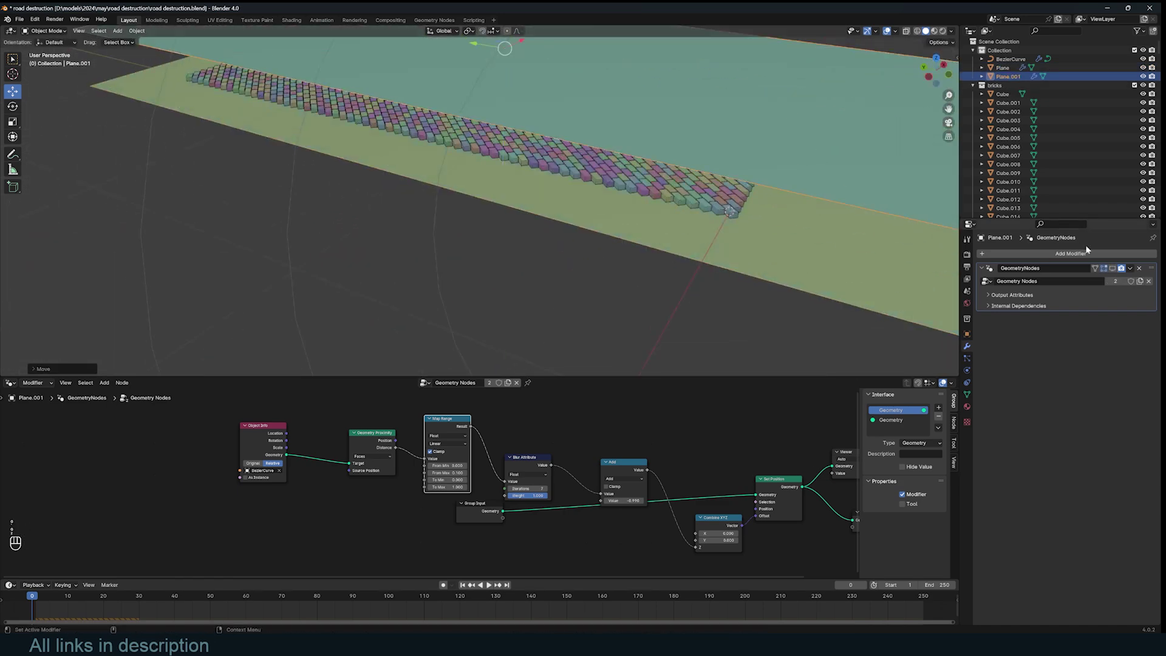
- Replace the duplicate plane's Geometry Nodes modifier with a Surface Deform modifier
{"action": "left_click", "coordinate": [1138, 269]}
{"action": "left_click", "coordinate": [1119, 255]}
{"action": "type", "text": "s"}
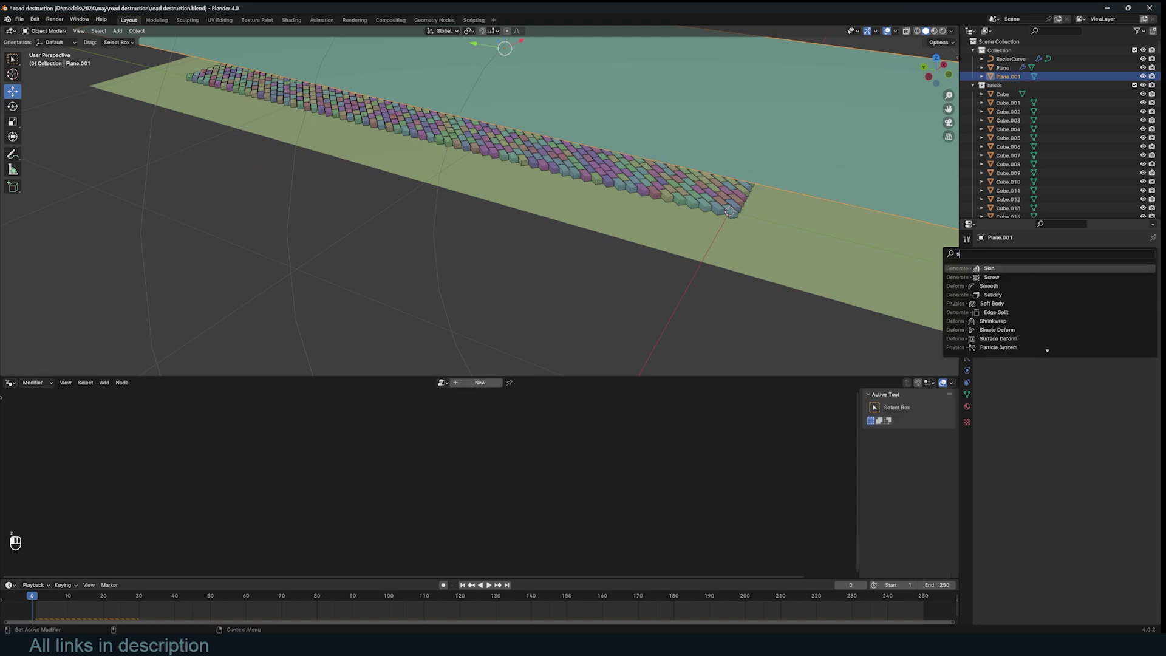
{"action": "type", "text": "u"}
{"action": "left_click", "coordinate": [1036, 269]}
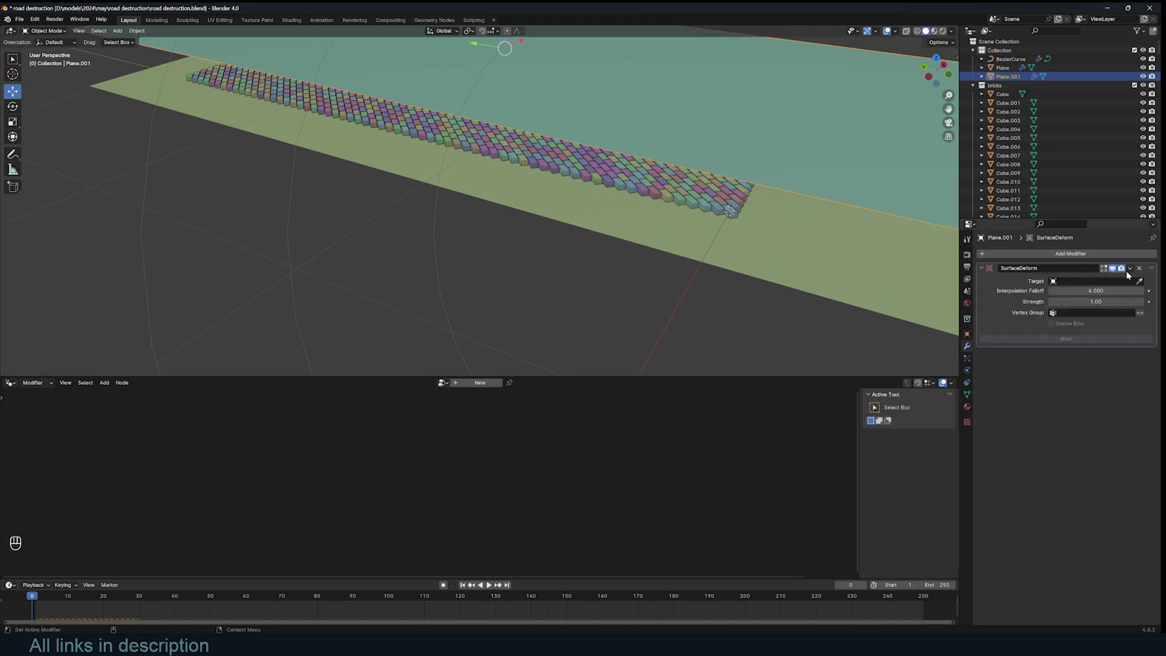
- Lower the duplicate onto its Surface Deform target, the original Plane, and bind the modifier
{"action": "middle_click_drag", "start_coordinate": [838, 240], "coordinate": [806, 200]}
{"action": "left_click", "coordinate": [817, 217]}
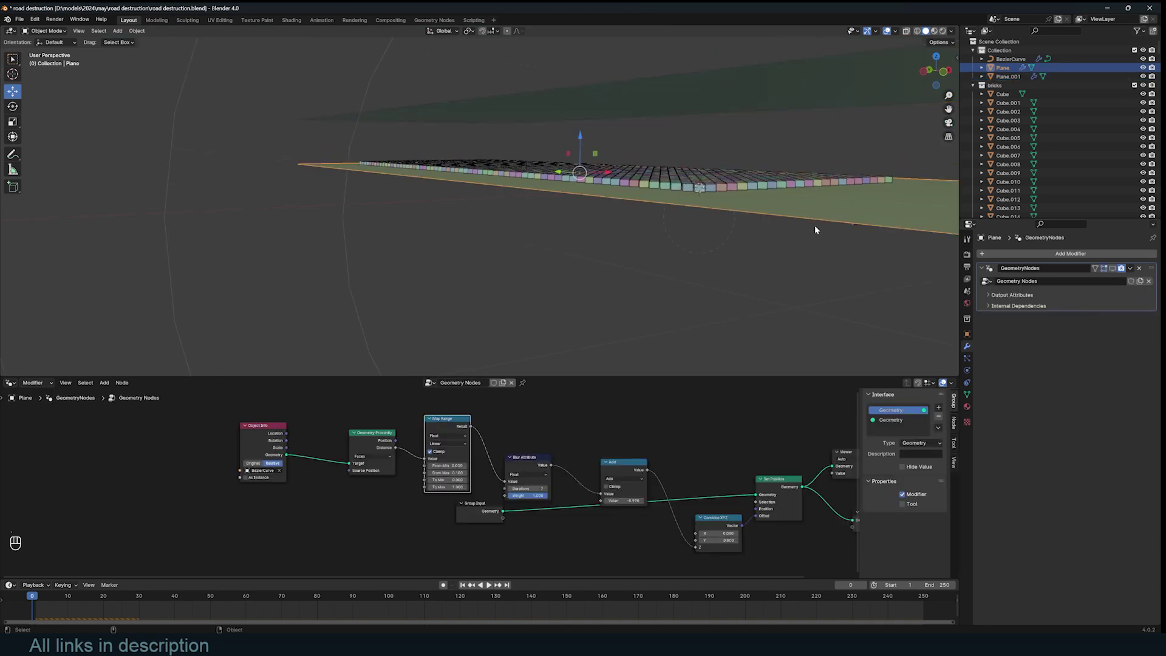
{"action": "left_click", "coordinate": [842, 112]}
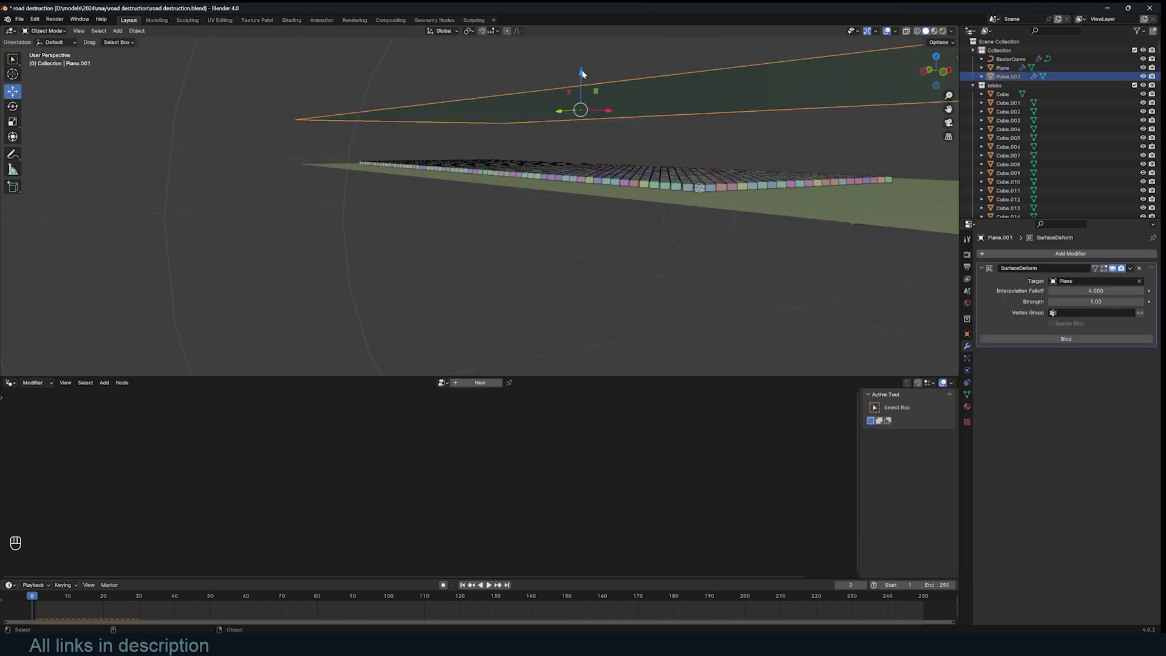
{"action": "left_click_drag", "start_coordinate": [582, 71], "coordinate": [577, 139]}
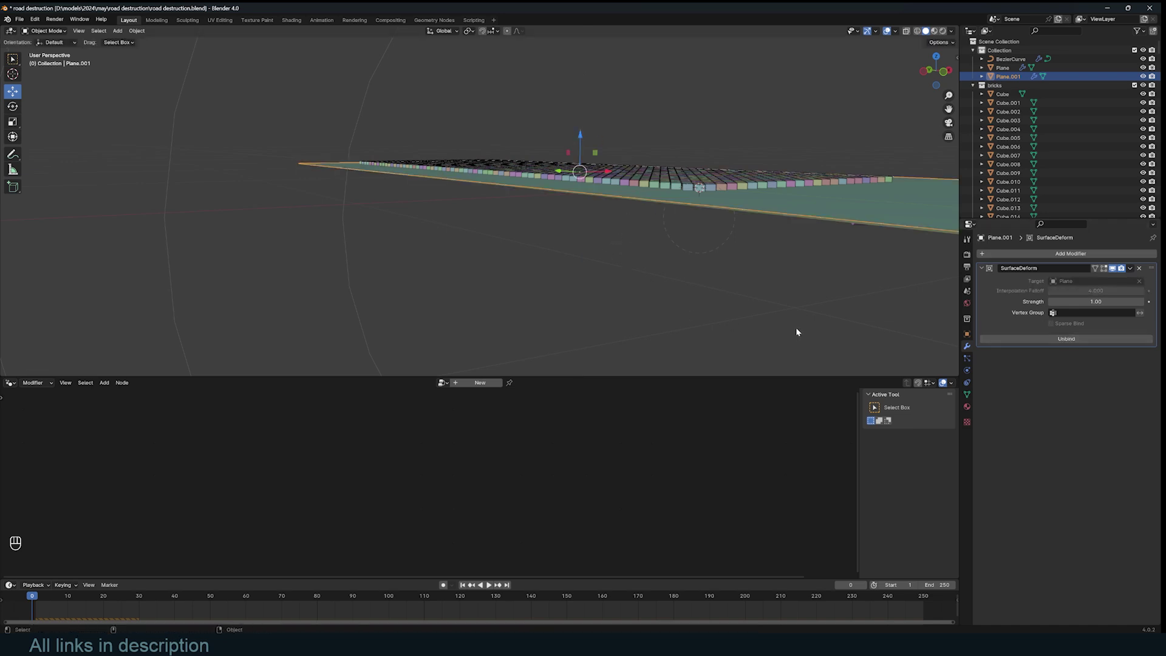
- Re-enable the original plane's Geometry Nodes modifier in the viewport and raise the duplicate plane above it
{"action": "left_click", "coordinate": [794, 158]}
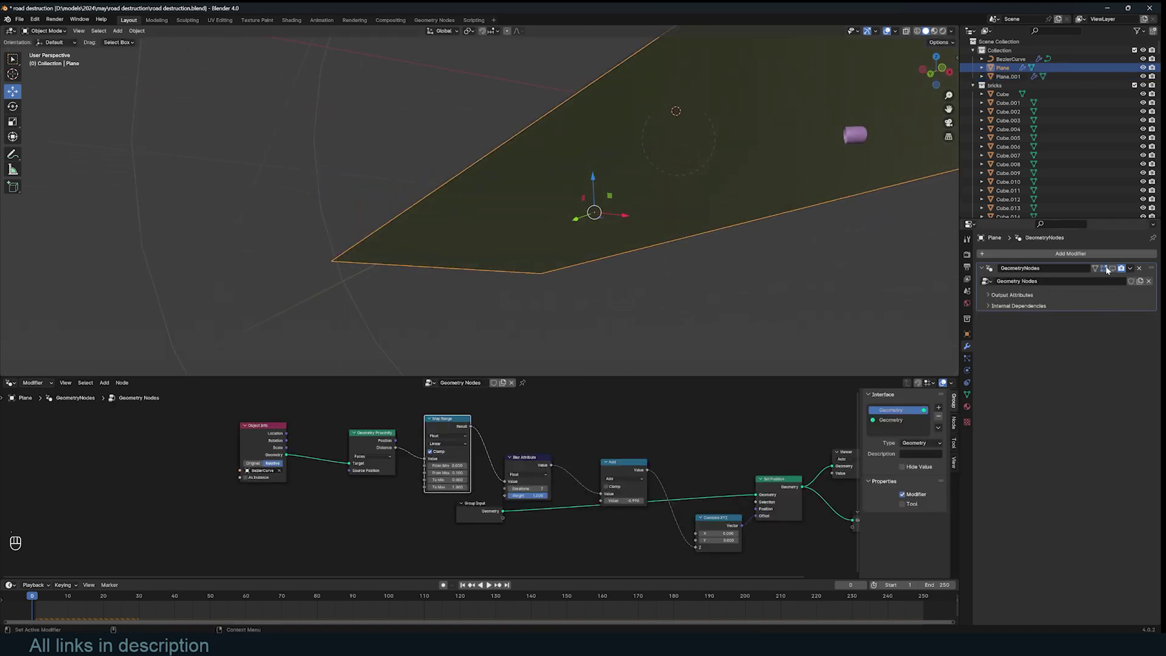
{"action": "left_click", "coordinate": [1104, 267]}
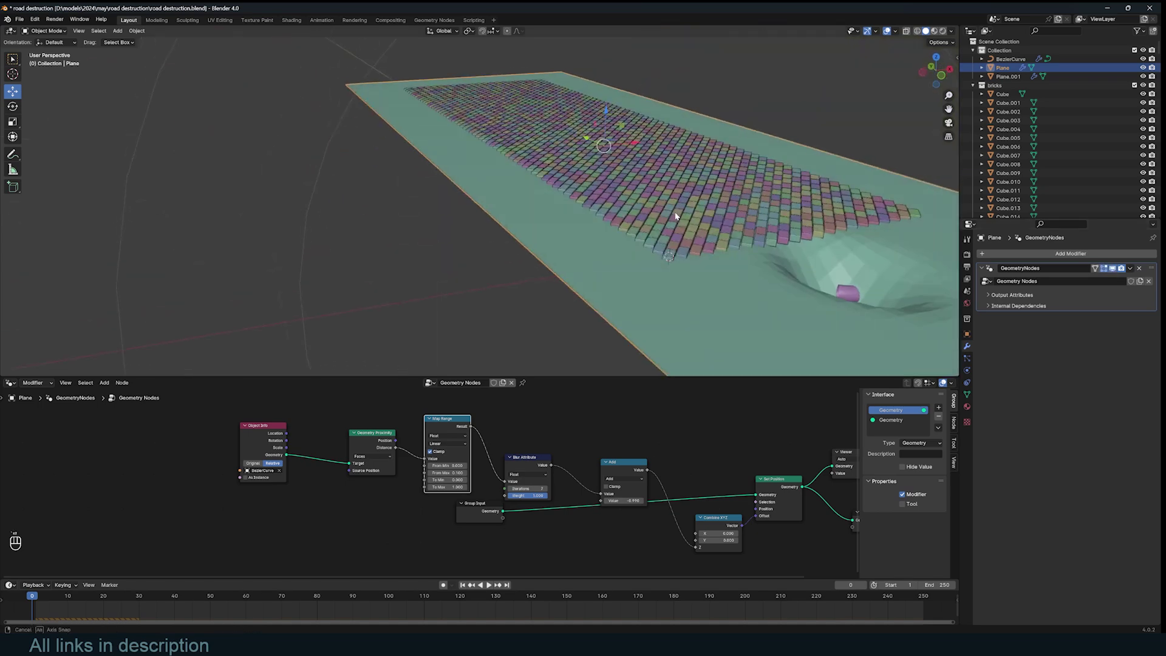
{"action": "middle_click_drag", "start_coordinate": [668, 201], "coordinate": [851, 229]}
- Turn off the rigid body world and play the animation to frame 52 to inspect the raised duplicate's deformation
{"action": "key", "text": "space"}
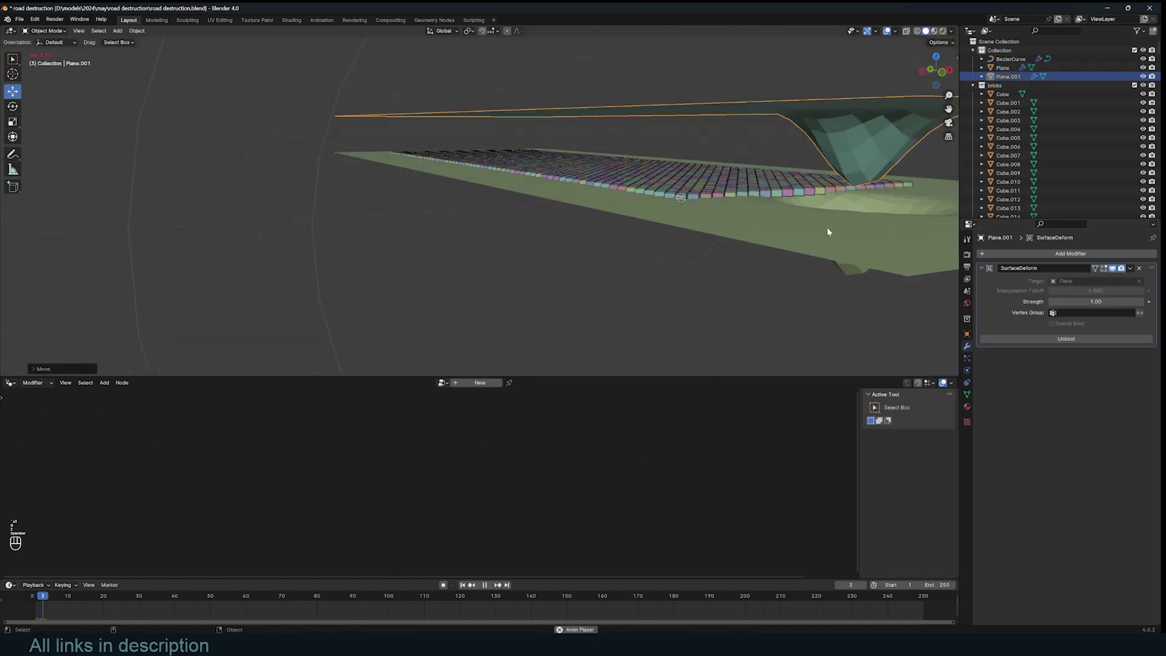
{"action": "key", "text": "space"}
{"action": "left_click", "coordinate": [966, 254]}
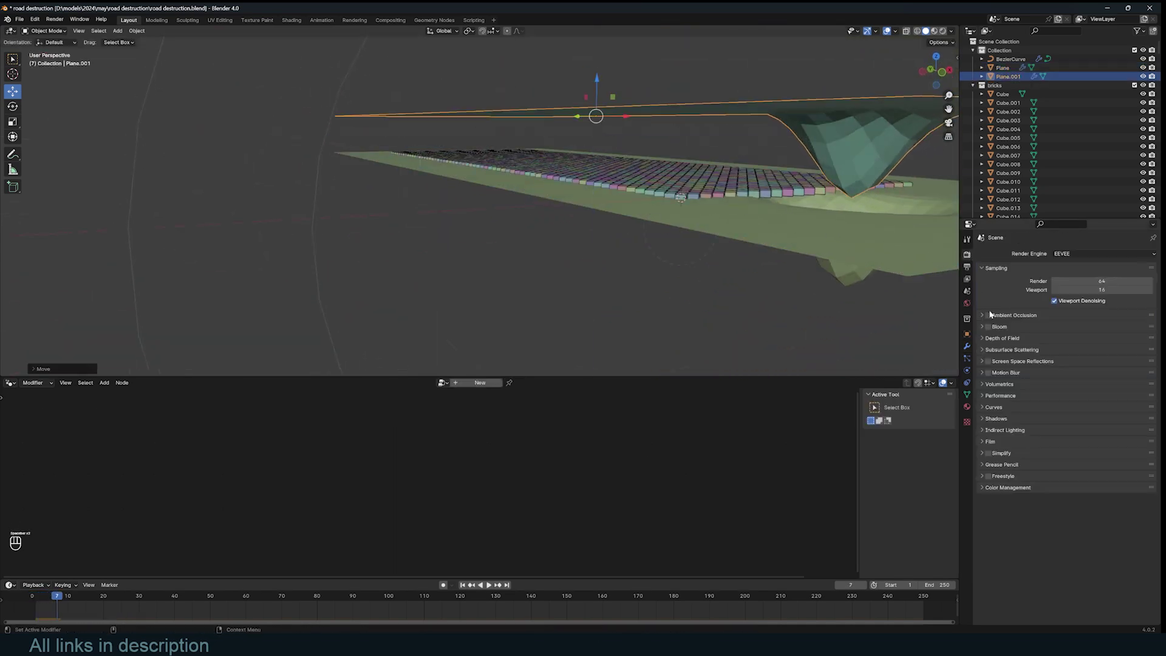
{"action": "left_click", "coordinate": [967, 292]}
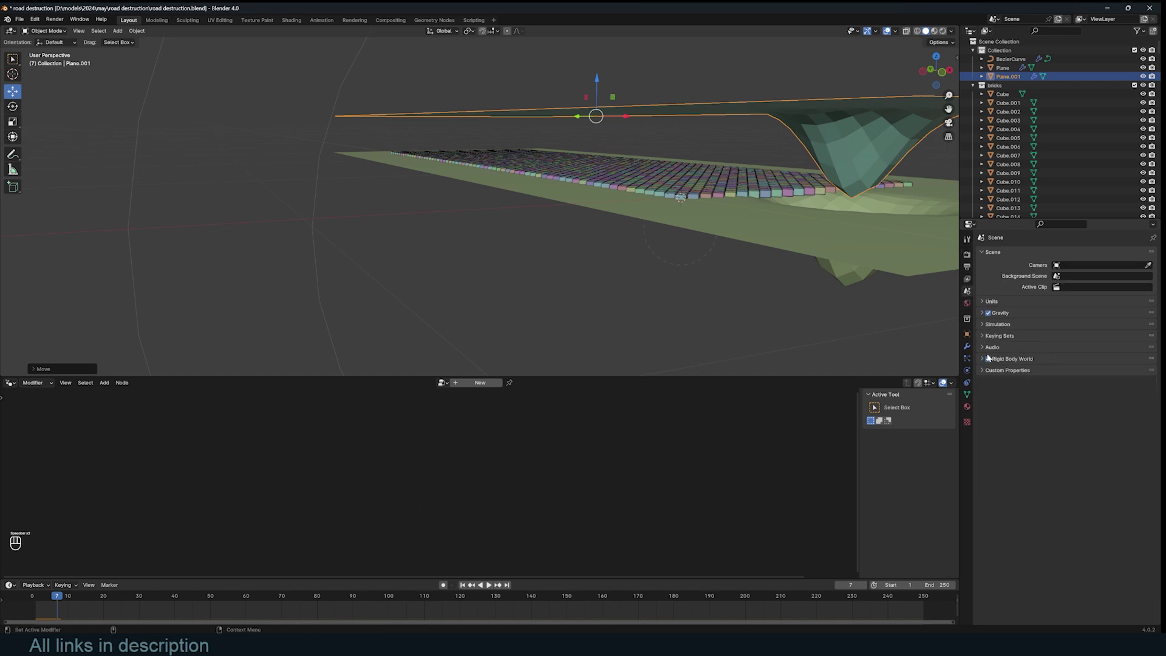
{"action": "key", "text": "space"}
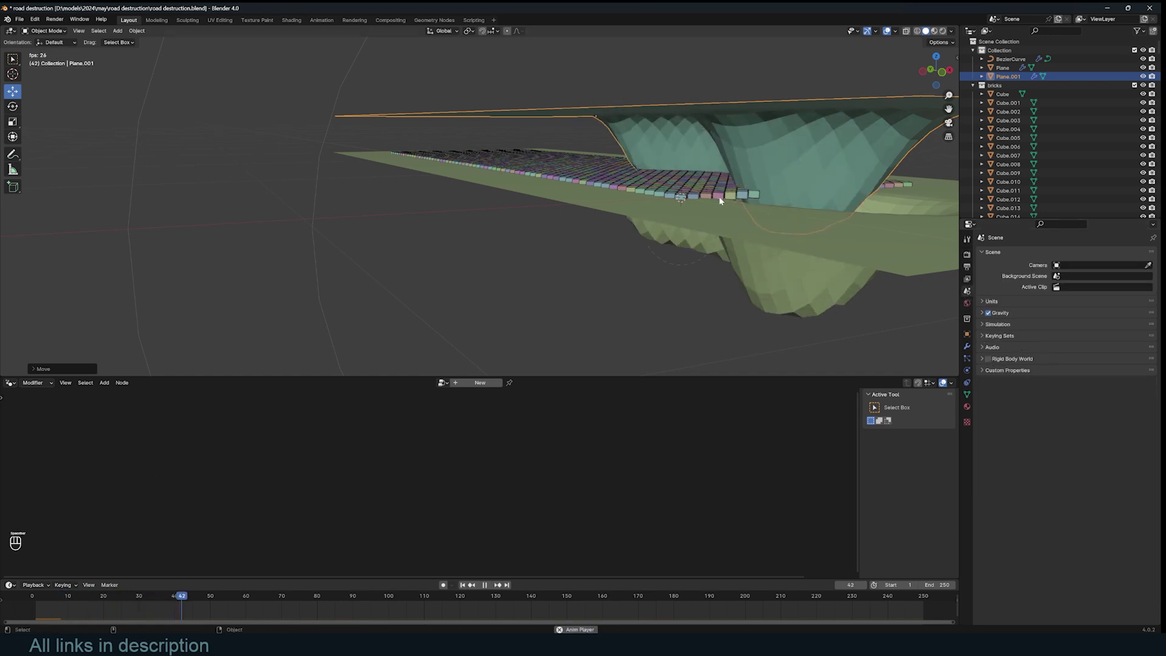
{"action": "mouse_move", "coordinate": [565, 175]}
{"action": "middle_mouse_down"}
{"action": "mouse_move", "coordinate": [471, 223]}
{"action": "mouse_move", "coordinate": [503, 190]}
{"action": "mouse_move", "coordinate": [575, 186]}
{"action": "middle_mouse_up"}
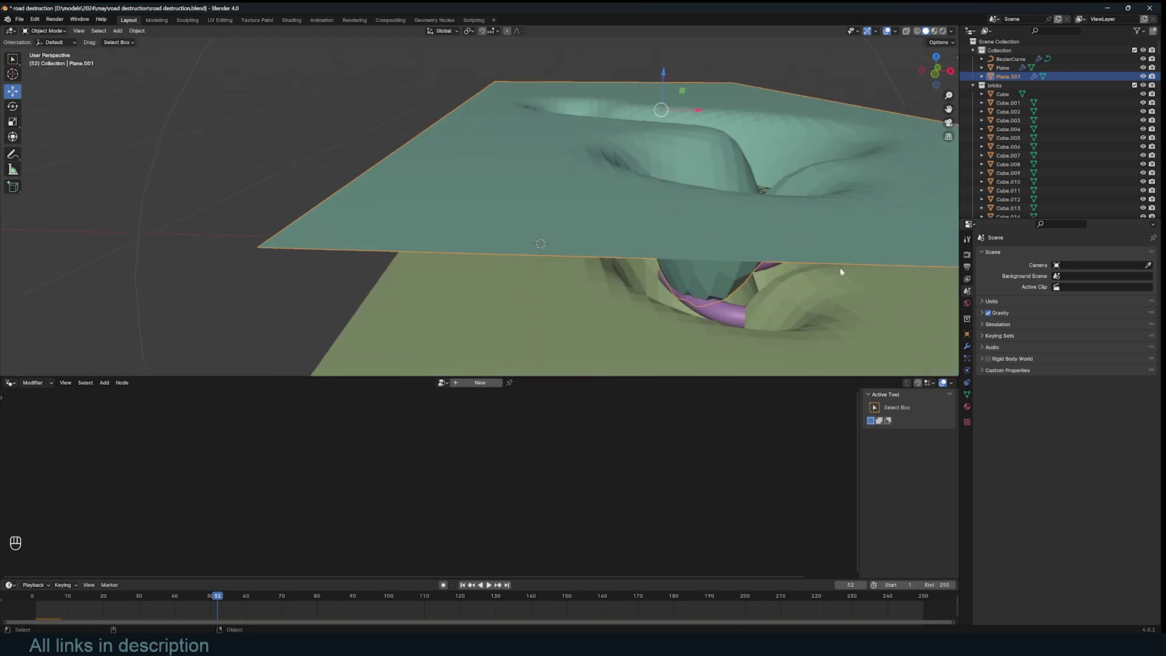
- Move the duplicate plane down along the Z axis back onto the original plane
{"action": "left_click", "coordinate": [966, 372]}
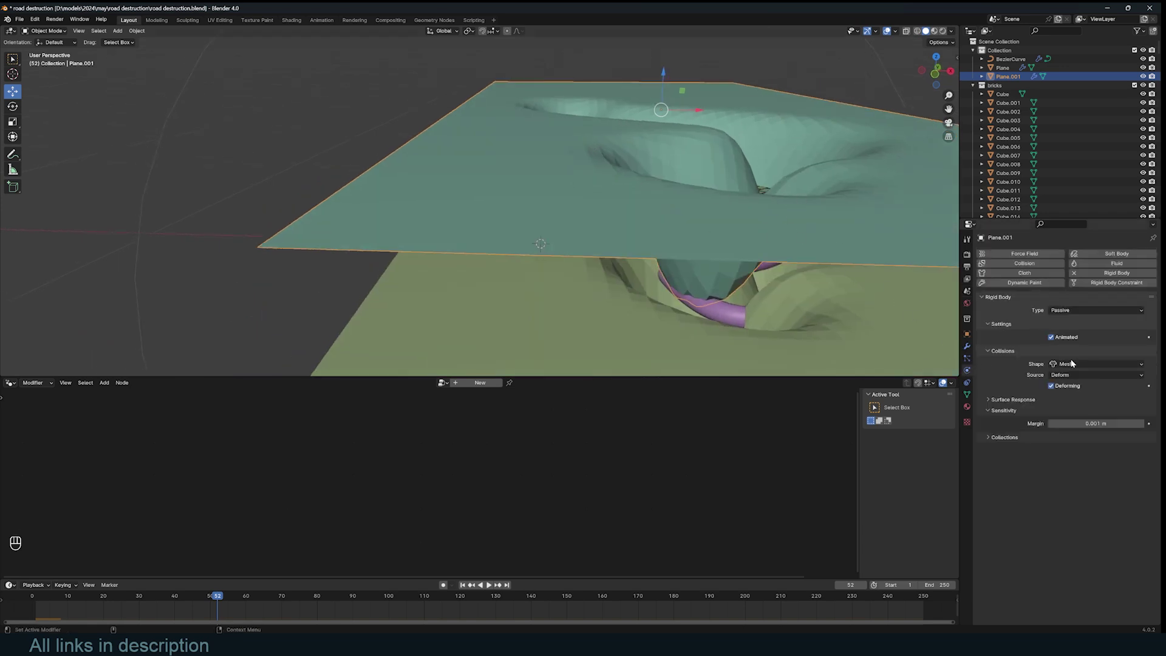
{"action": "left_click", "coordinate": [967, 255]}
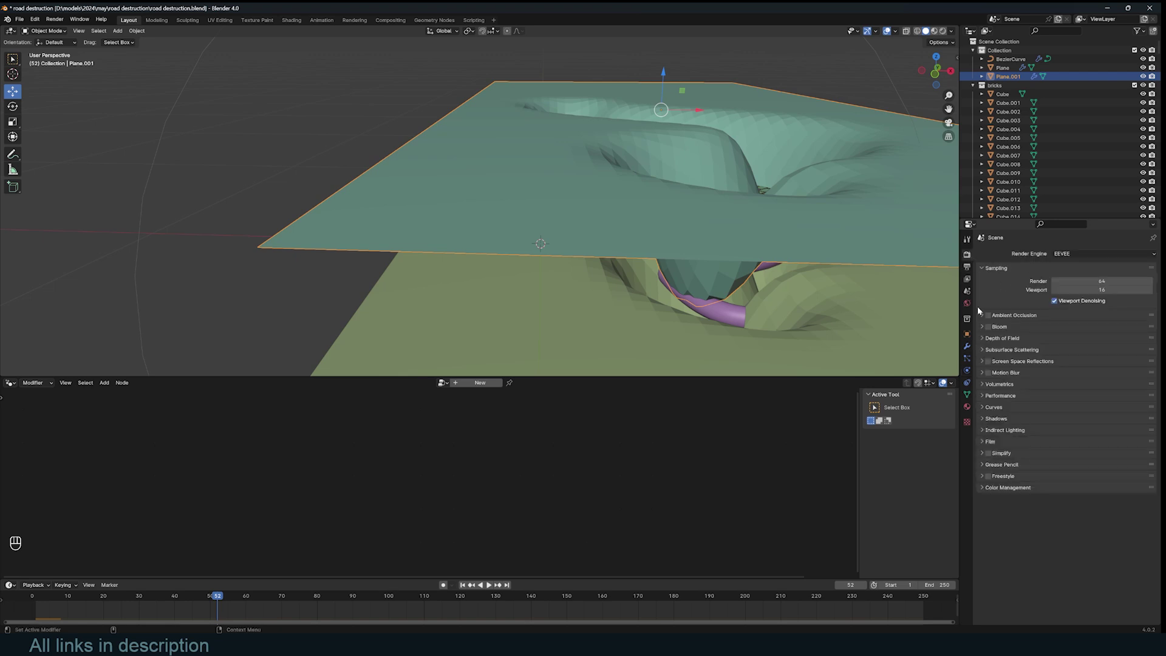
{"action": "middle_click_drag", "start_coordinate": [523, 194], "coordinate": [555, 146]}
{"action": "key", "text": "g"}
{"action": "key", "text": "z"}
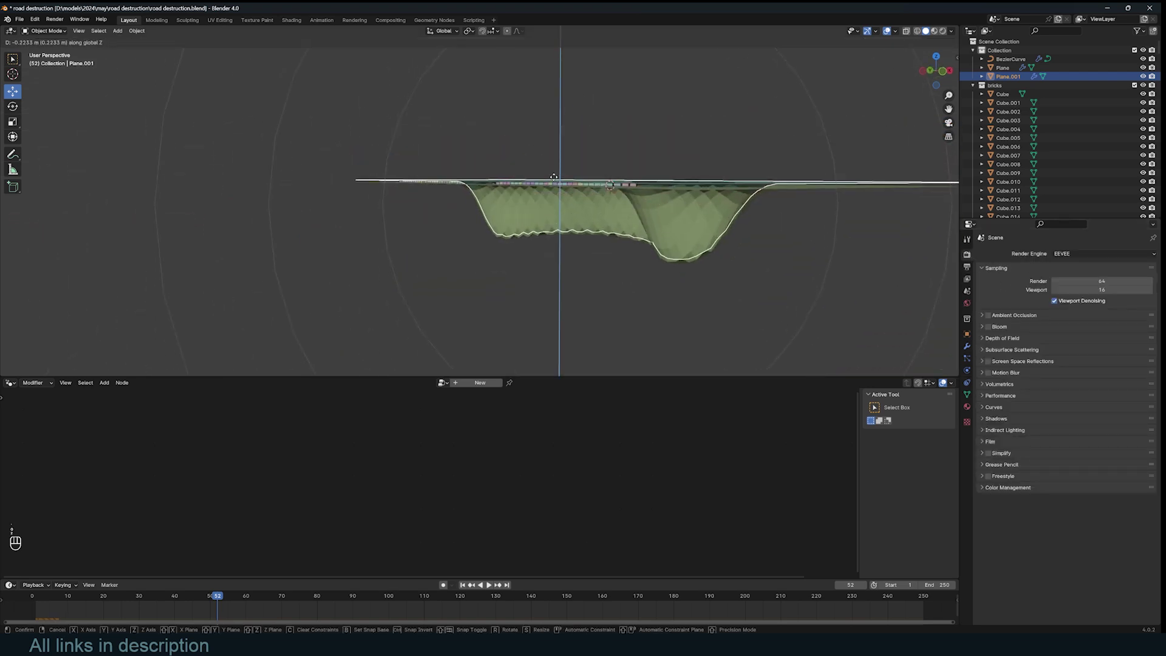
{"action": "left_click", "coordinate": [553, 187]}
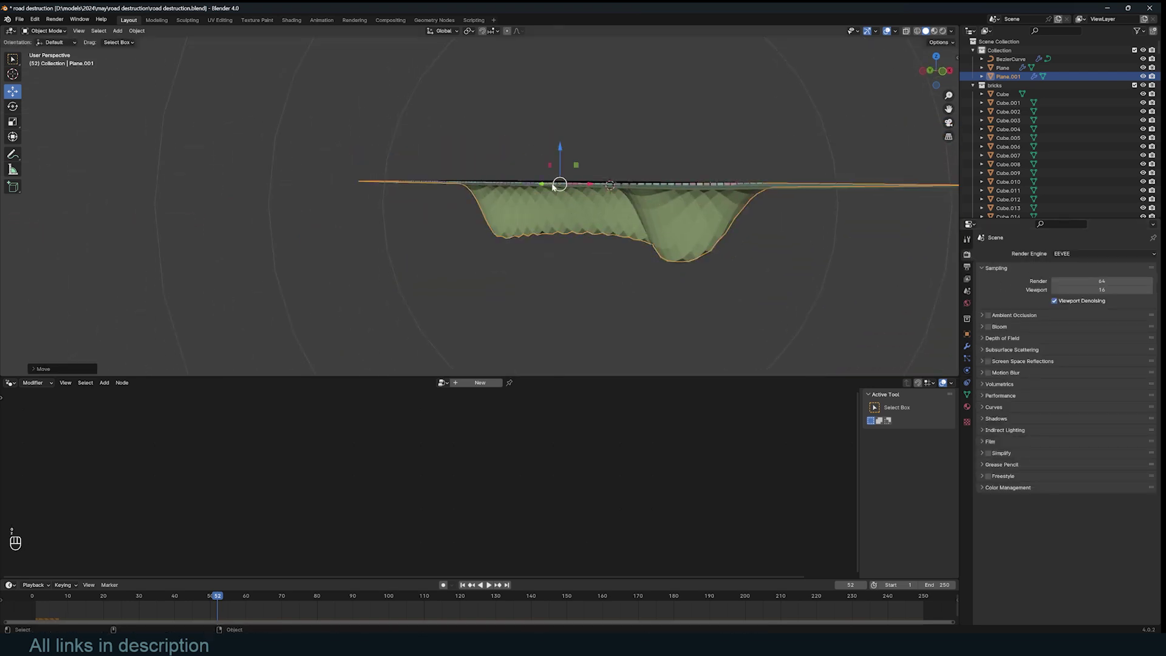
- Turn off Animated for the duplicate plane's rigid body and play the simulation from the start to frame 76
{"action": "middle_click_drag", "start_coordinate": [553, 187], "coordinate": [571, 176]}
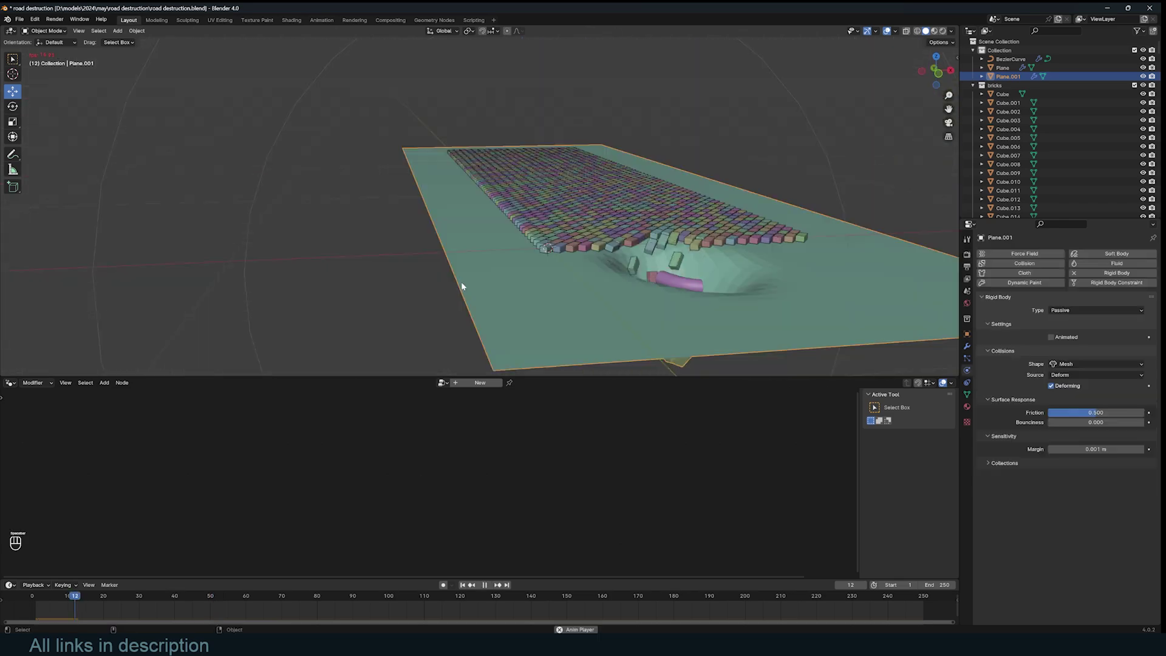
{"action": "scroll", "coordinate": [462, 287], "scroll_direction": "up", "scroll_amount": 3}
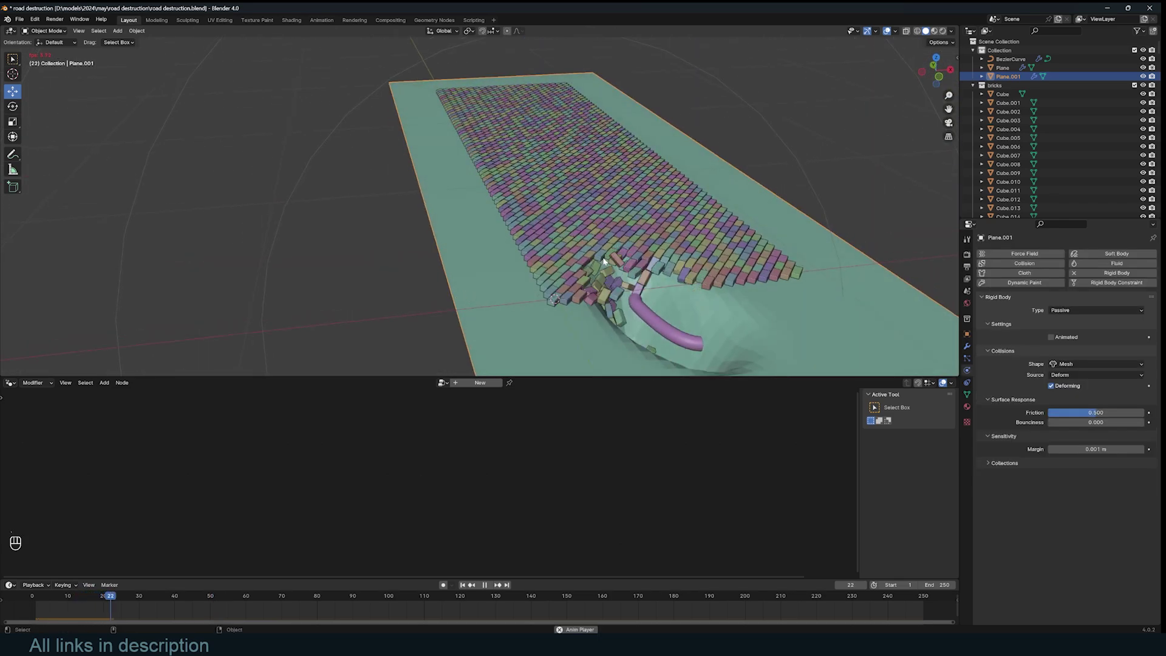
{"action": "middle_click_drag", "start_coordinate": [599, 260], "coordinate": [465, 315]}
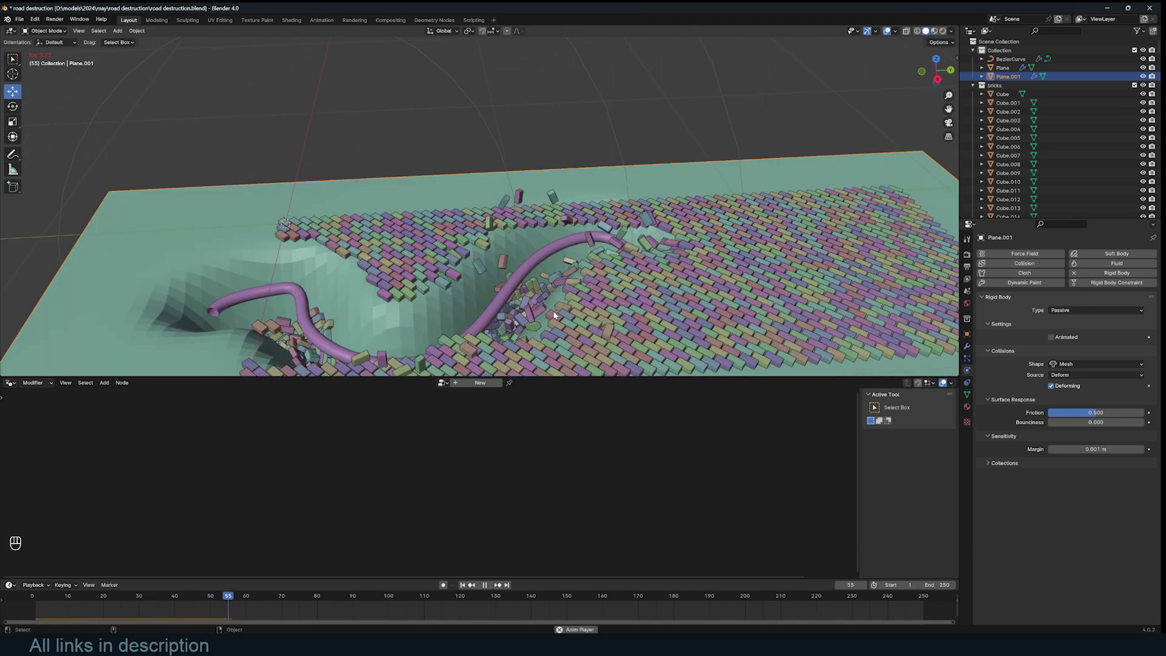
{"action": "middle_click_drag", "start_coordinate": [466, 319], "coordinate": [586, 281]}
{"action": "scroll", "coordinate": [574, 304], "scroll_direction": "down", "scroll_amount": 2}
{"action": "key", "text": "space"}
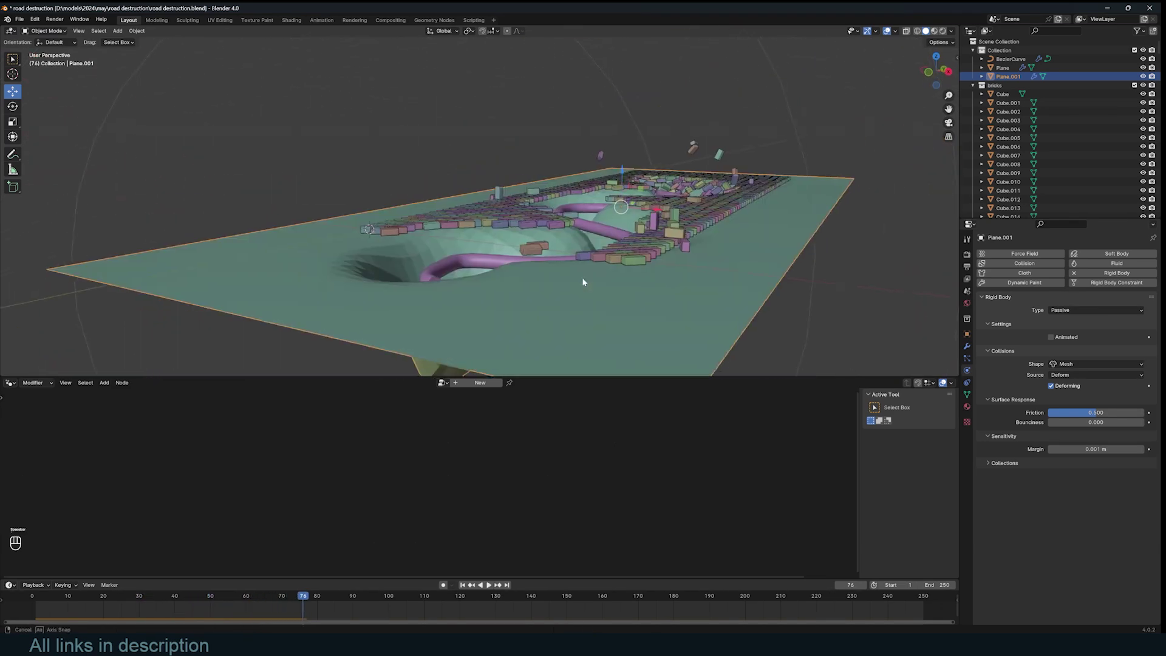
- Return the timeline to frame 0 and remove the rigid body from the original plane
{"action": "right_click_drag", "start_coordinate": [44, 612], "coordinate": [23, 614], "text": "shift"}
{"action": "scroll", "coordinate": [432, 312], "scroll_direction": "down", "scroll_amount": 1}
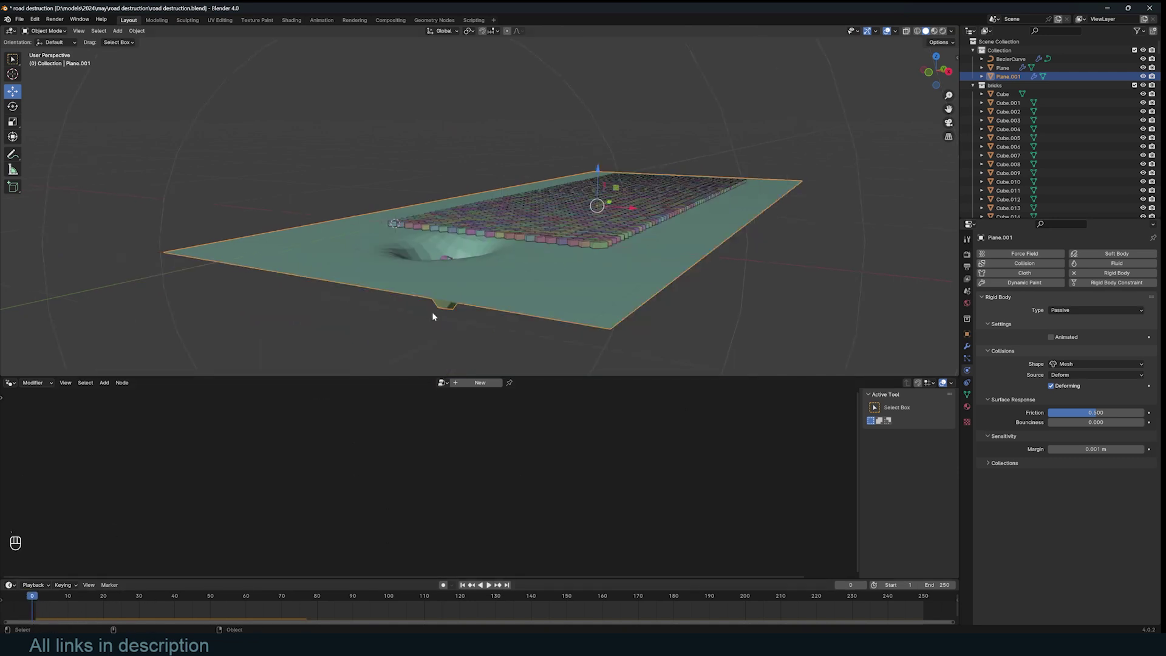
{"action": "middle_click_drag", "start_coordinate": [431, 311], "coordinate": [659, 283]}
{"action": "left_click", "coordinate": [508, 224]}
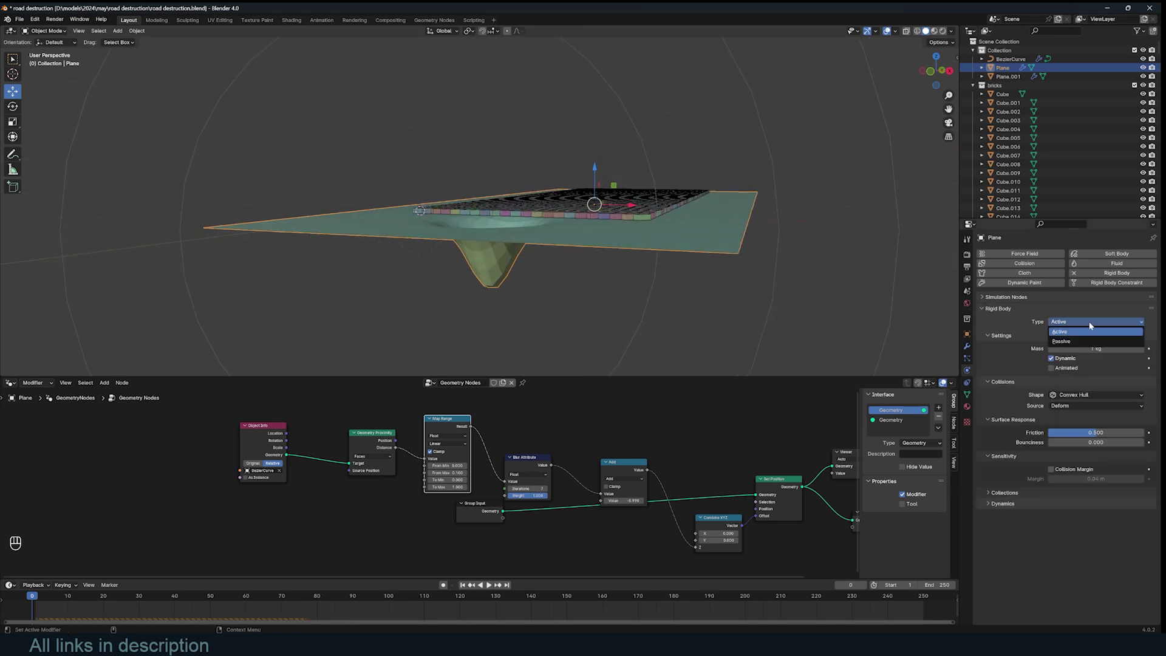
{"action": "left_click", "coordinate": [1087, 340]}
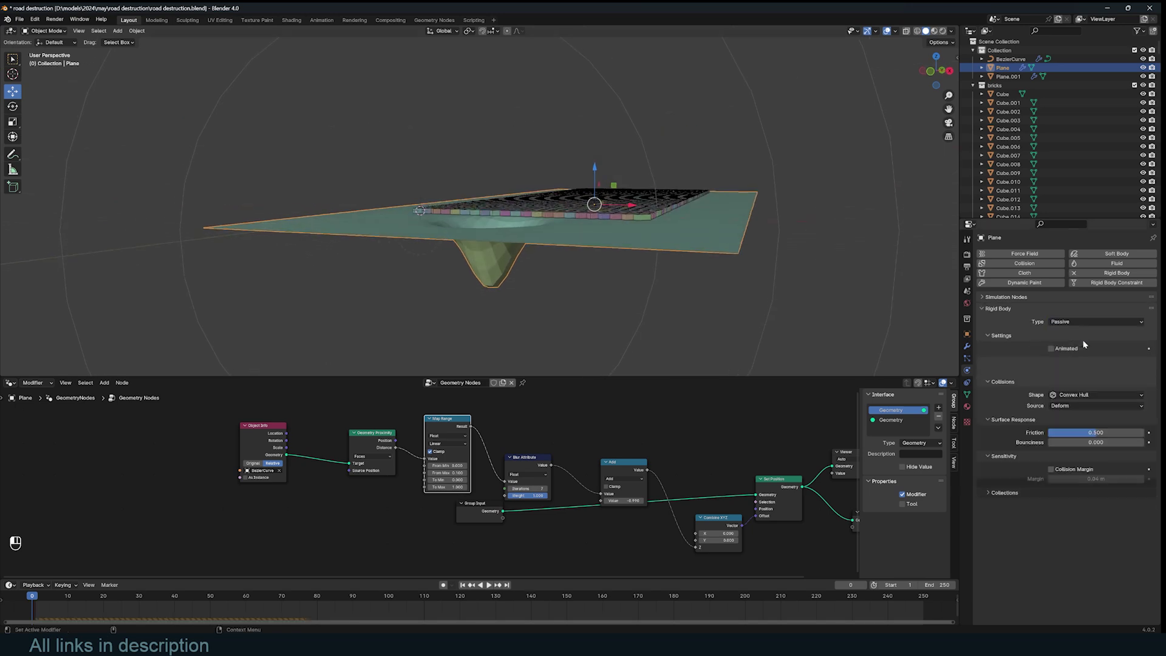
{"action": "left_click", "coordinate": [1098, 273]}
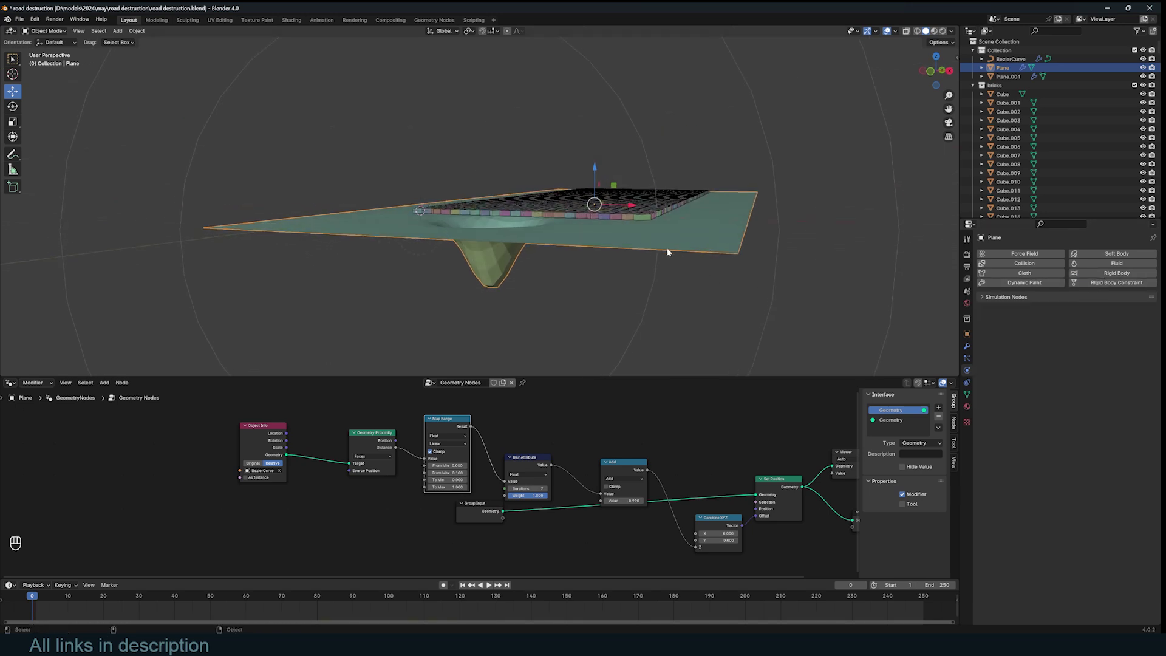
- Select the duplicate plane and replay the simulation to inspect how the bricks collide with it
{"action": "left_click", "coordinate": [575, 233]}
{"action": "middle_click_drag", "start_coordinate": [574, 233], "coordinate": [679, 305]}
{"action": "key", "text": "space"}
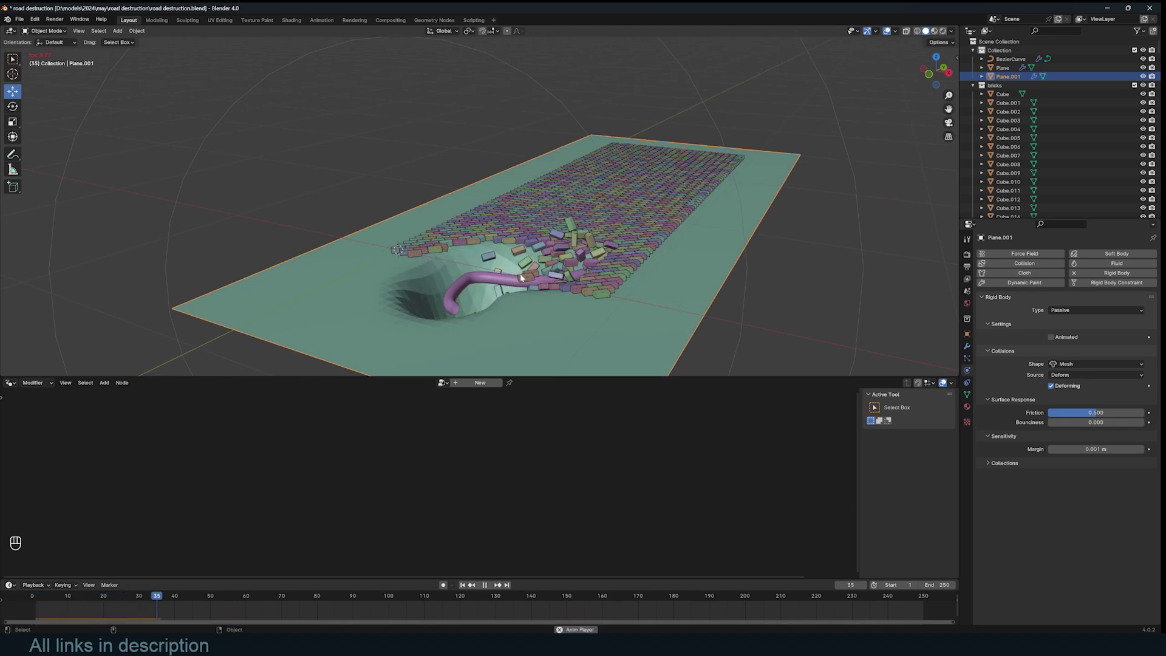
- Pause the simulation and view the Bezier curve's control points in Edit Mode from a higher angle
{"action": "left_click", "coordinate": [1011, 59]}
{"action": "key", "text": "space"}
{"action": "key", "text": "Tab"}
{"action": "middle_click_drag", "start_coordinate": [687, 296], "coordinate": [607, 255]}
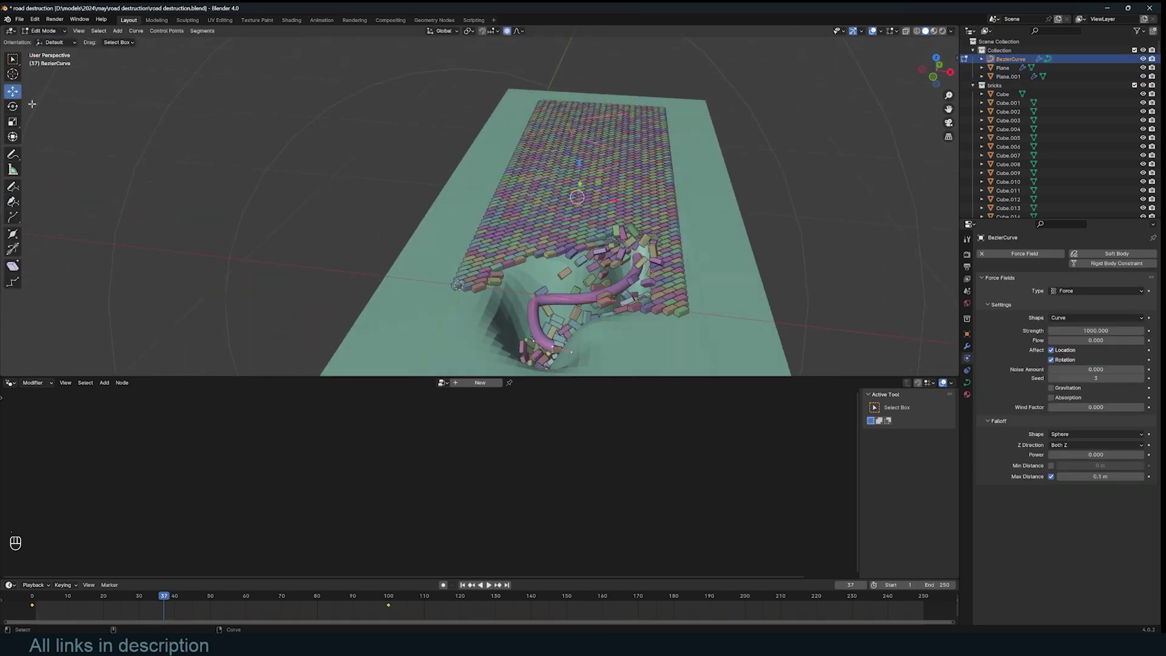
{"action": "key", "text": "Tab"}
- Replay the simulation from the start to frame 70 with the duplicate plane selected, and minimize the window to reveal the ground collapsing video
{"action": "key", "text": "shift+Left"}
{"action": "key", "text": "space"}
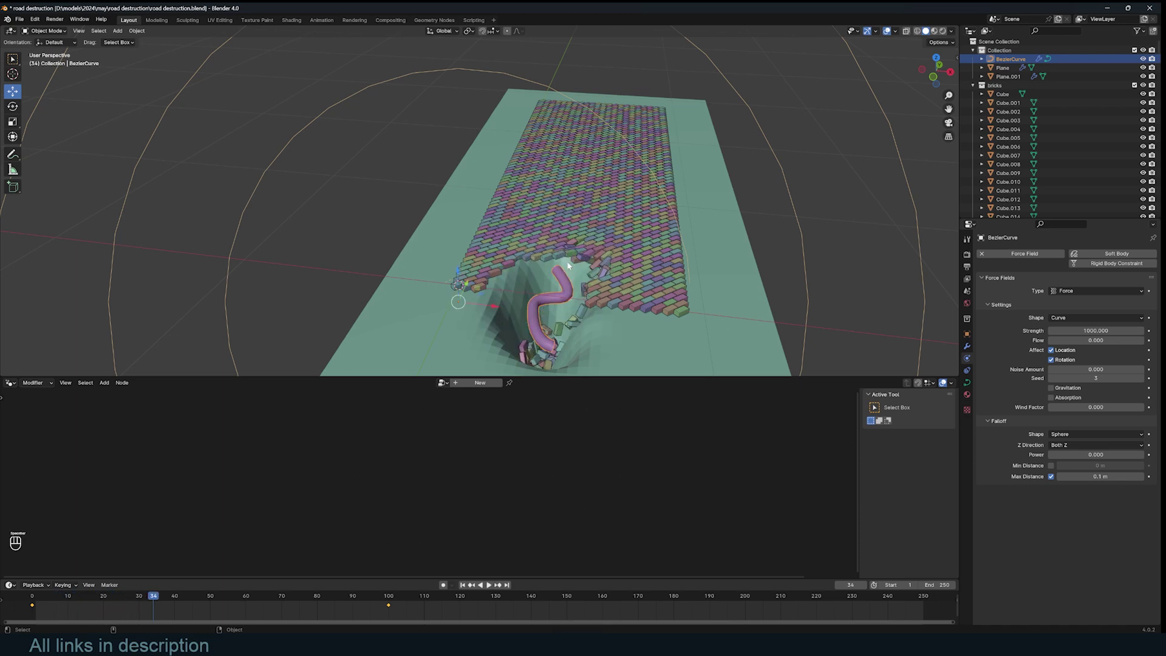
{"action": "left_click", "coordinate": [564, 262]}
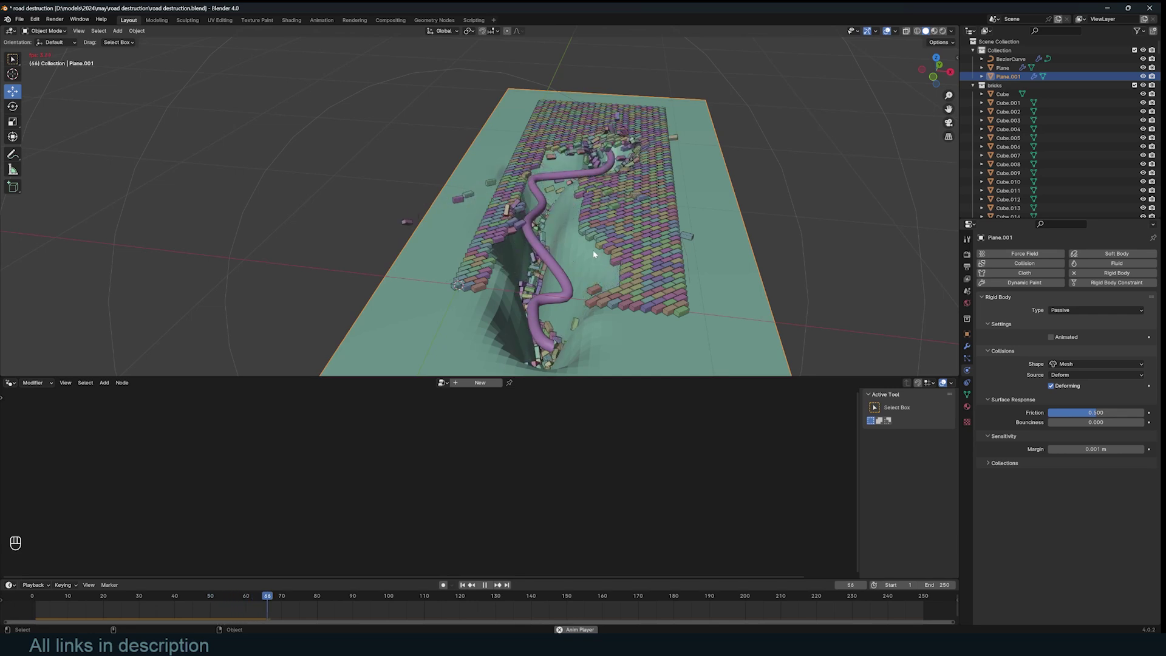
{"action": "key", "text": "space"}
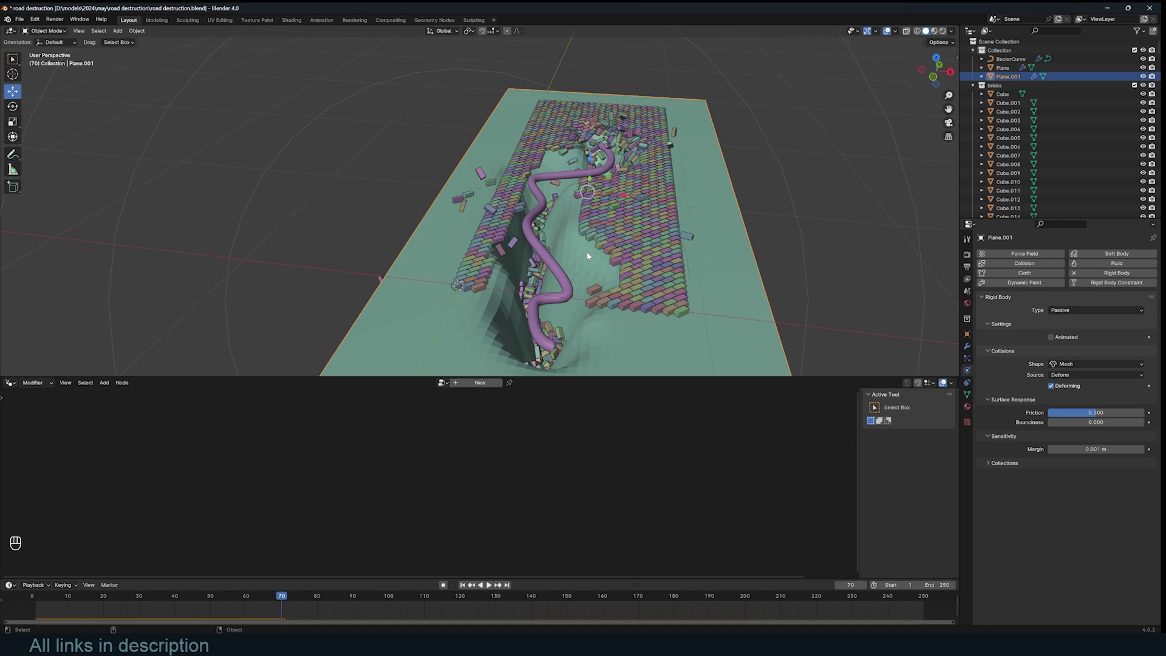
{"action": "scroll", "coordinate": [587, 256], "scroll_direction": "down", "scroll_amount": 3}
{"action": "left_click", "coordinate": [1107, 9]}
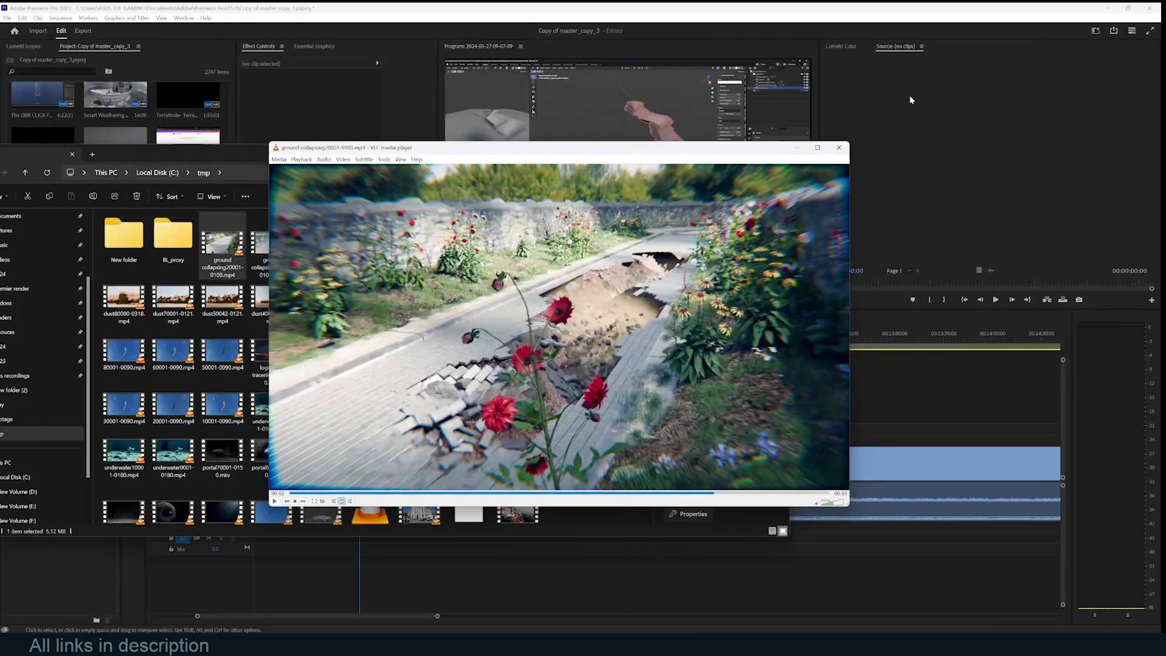
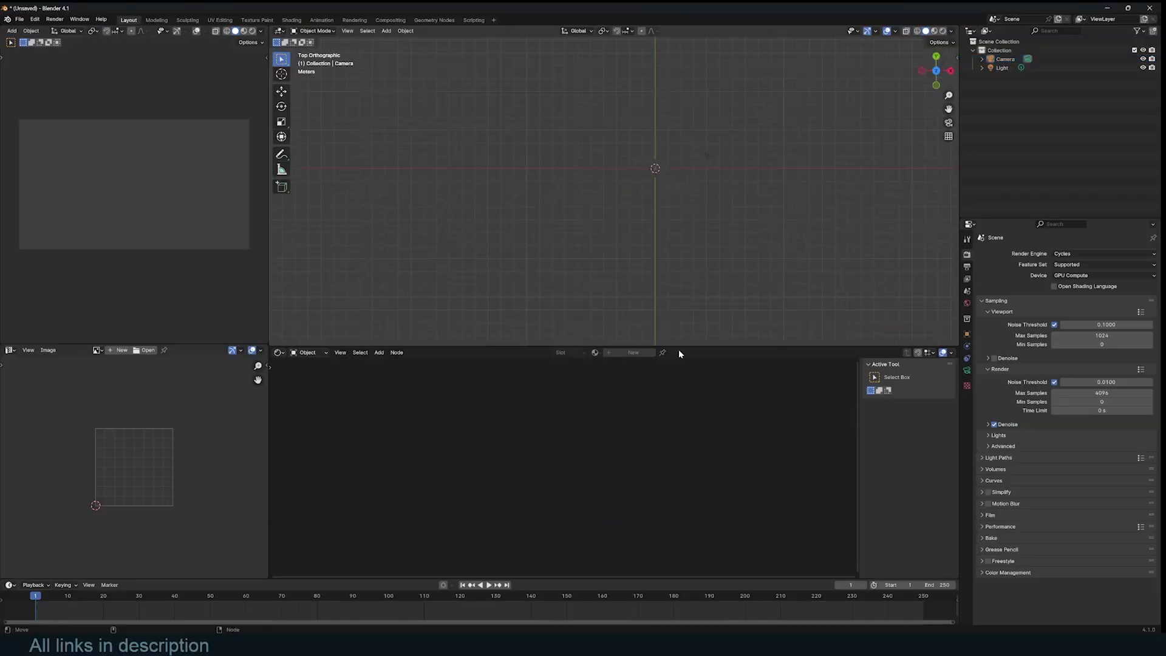
- Add a cube to the new scene, scale it down, flatten it along Z and apply its scale
{"action": "left_click_drag", "start_coordinate": [679, 348], "coordinate": [678, 415]}
{"action": "key", "text": "shift+a"}
{"action": "key", "text": "s"}
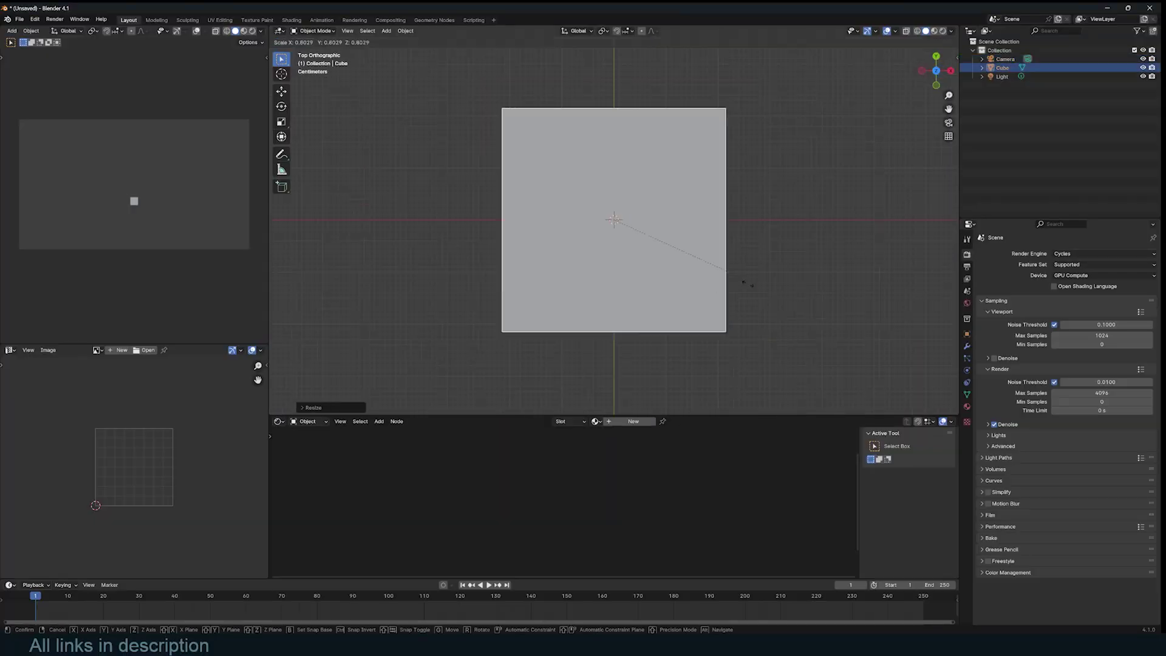
{"action": "key", "text": "KP_1"}
{"action": "key", "text": "s"}
{"action": "key", "text": "z"}
{"action": "key", "text": "ctrl+a"}
- Narrow the flattened cube along X and Y into an elongated rectangular brick and apply its scale
{"action": "key", "text": "s"}
{"action": "key", "text": "x"}
{"action": "key", "text": "KP_7"}
{"action": "key", "text": "s"}
{"action": "key", "text": "y"}
{"action": "left_click", "coordinate": [686, 243]}
{"action": "key", "text": "ctrl+a"}
{"action": "middle_click_drag", "start_coordinate": [630, 229], "coordinate": [595, 229], "text": "shift"}
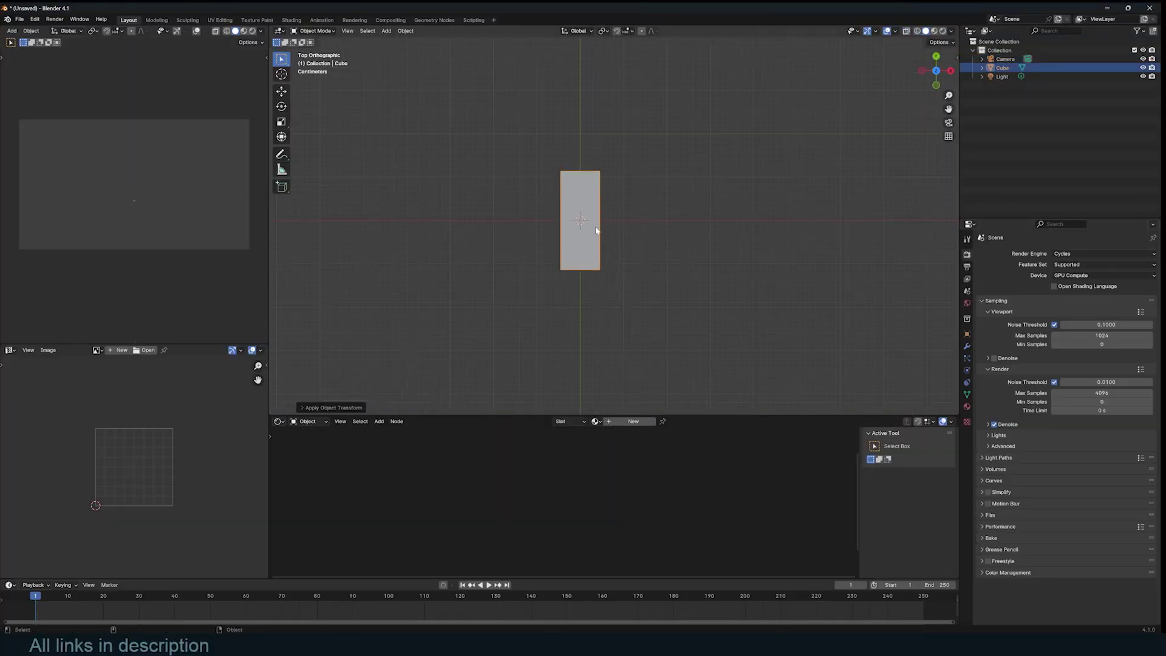
- Duplicate the brick and place the copy against the original's long side, offset by half a brick length
{"action": "key", "text": "shift+d"}
{"action": "left_click", "coordinate": [634, 277]}
{"action": "middle_click_drag", "start_coordinate": [634, 277], "coordinate": [593, 175]}
{"action": "left_click", "coordinate": [593, 174]}
{"action": "key", "text": "KP_7"}
{"action": "left_click", "coordinate": [617, 255]}
{"action": "scroll", "coordinate": [618, 255], "scroll_direction": "down", "scroll_amount": 3}
{"action": "key", "text": "g"}
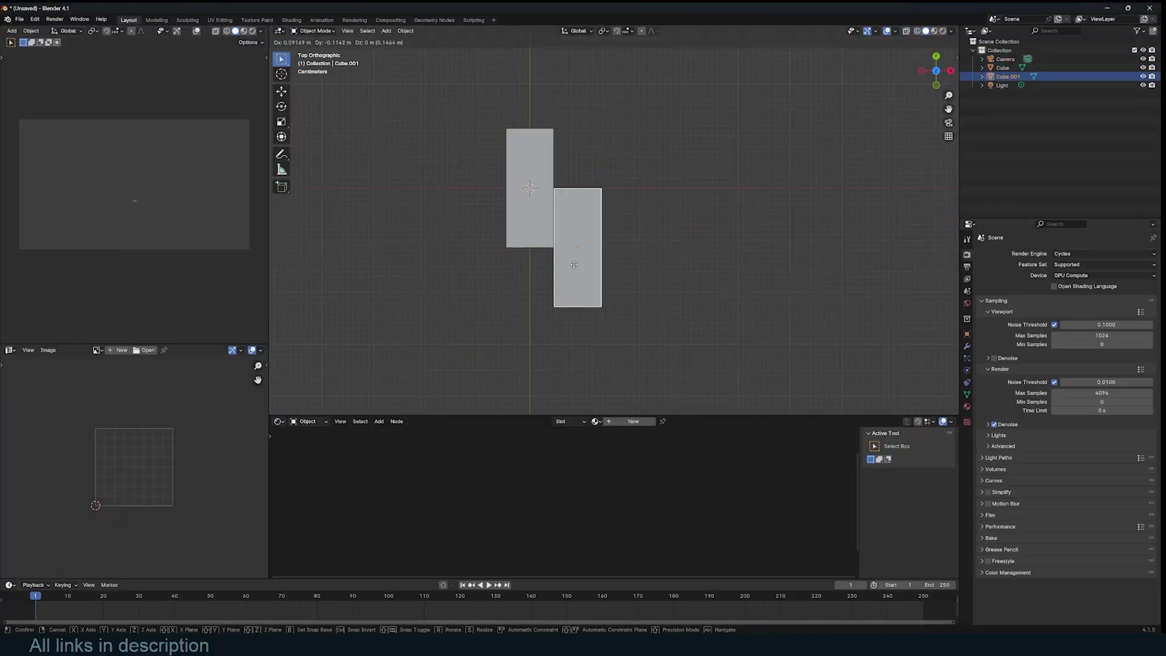
{"action": "key", "text": "shift+d"}
{"action": "key", "text": "x"}
{"action": "key", "text": "ctrl+z"}
- Duplicate the bricks along the Y and X axes to extend the staggered brick pattern
{"action": "key", "text": "shift+d"}
{"action": "key", "text": "y"}
{"action": "left_click", "coordinate": [601, 164]}
{"action": "key", "text": "shift+d"}
{"action": "key", "text": "x"}
{"action": "left_click", "coordinate": [612, 263]}
- Repeat the last duplication to extend the staggered bricks into a long row along the X axis
{"action": "key", "text": "shift+r"}
{"action": "key", "text": "shift+r"}
{"action": "key", "text": "shift+r"}
{"action": "key", "text": "shift+r"}
{"action": "key", "text": "shift+r"}
{"action": "key", "text": "shift+r"}
{"action": "key", "text": "shift+r"}
{"action": "key", "text": "shift+r"}
{"action": "scroll", "coordinate": [703, 307], "scroll_direction": "down", "scroll_amount": 4}
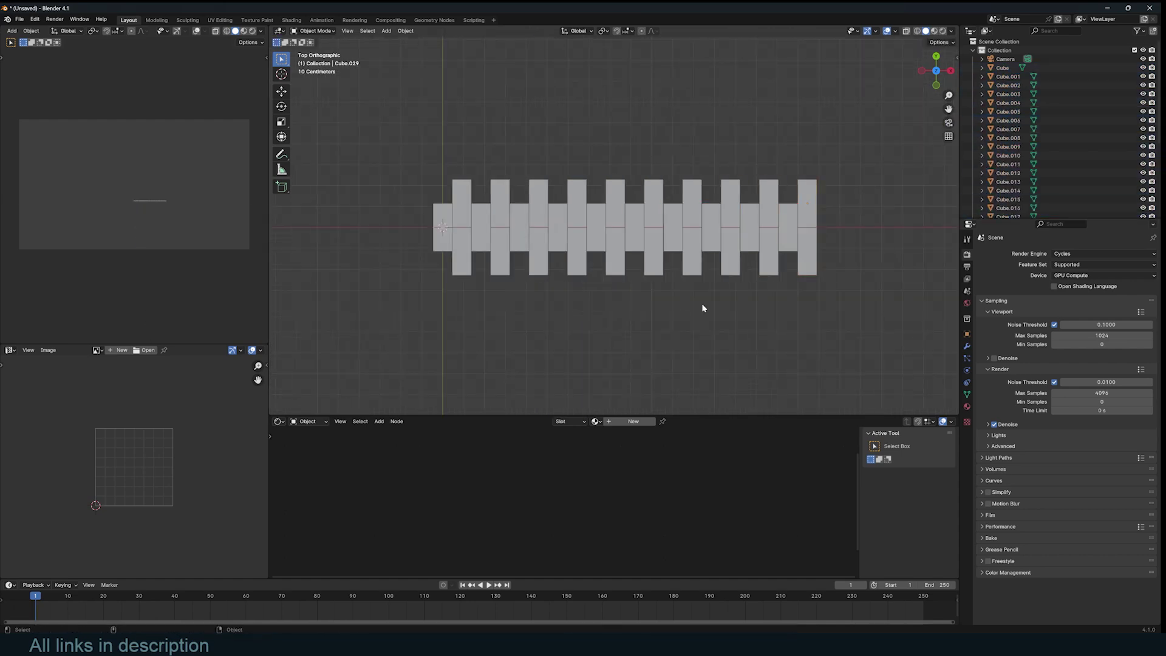
{"action": "key", "text": "shift+r"}
{"action": "key", "text": "shift+r"}
{"action": "key", "text": "shift+r"}
{"action": "key", "text": "shift+r"}
{"action": "key", "text": "shift+r"}
{"action": "key", "text": "shift+r"}
- Select all the bricks and move them into a new collection named "pevs"
{"action": "key", "text": "a"}
{"action": "key", "text": "m"}
{"action": "left_click", "coordinate": [500, 260]}
{"action": "type", "text": "pevs"}
{"action": "key", "text": "Return"}
- Make a linked duplicate of the brick row and move it along Y until it interlocks with the first row
{"action": "key", "text": "shift+d"}
{"action": "left_click", "coordinate": [484, 238]}
{"action": "scroll", "coordinate": [546, 225], "scroll_direction": "up", "scroll_amount": 10}
{"action": "key", "text": "g"}
{"action": "key", "text": "y"}
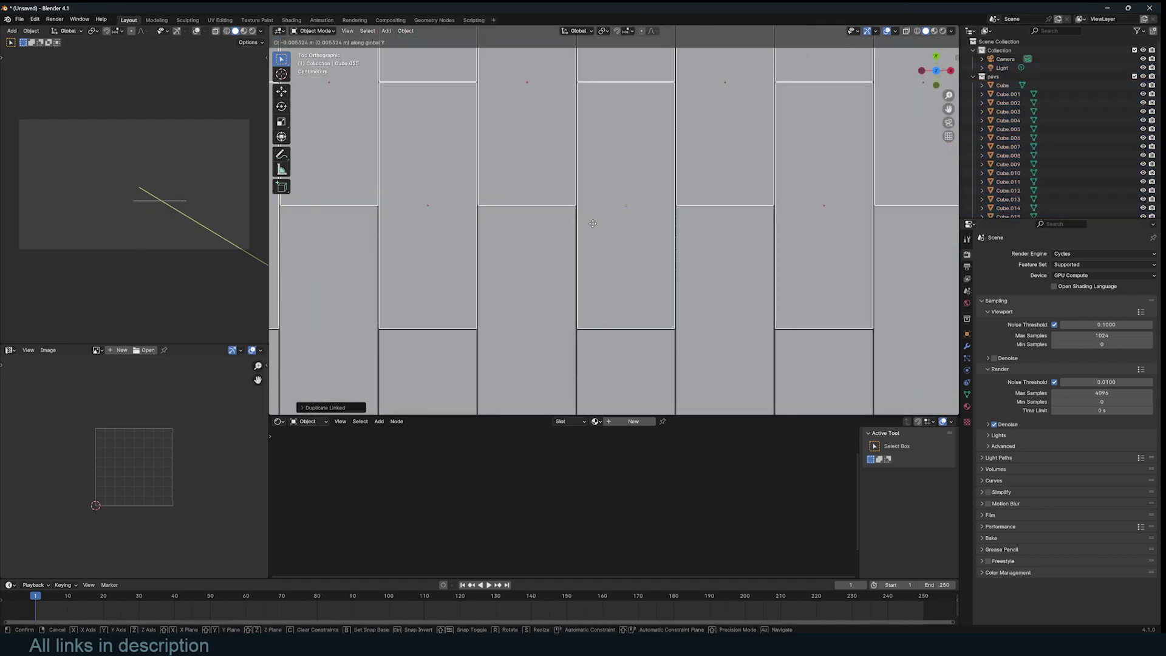
{"action": "left_click", "coordinate": [594, 223]}
{"action": "key", "text": "n"}
{"action": "left_click", "coordinate": [954, 275]}
{"action": "left_click", "coordinate": [875, 54]}
{"action": "left_click", "coordinate": [525, 254]}
{"action": "key", "text": "n"}
{"action": "scroll", "coordinate": [467, 219], "scroll_direction": "down", "scroll_amount": 4}
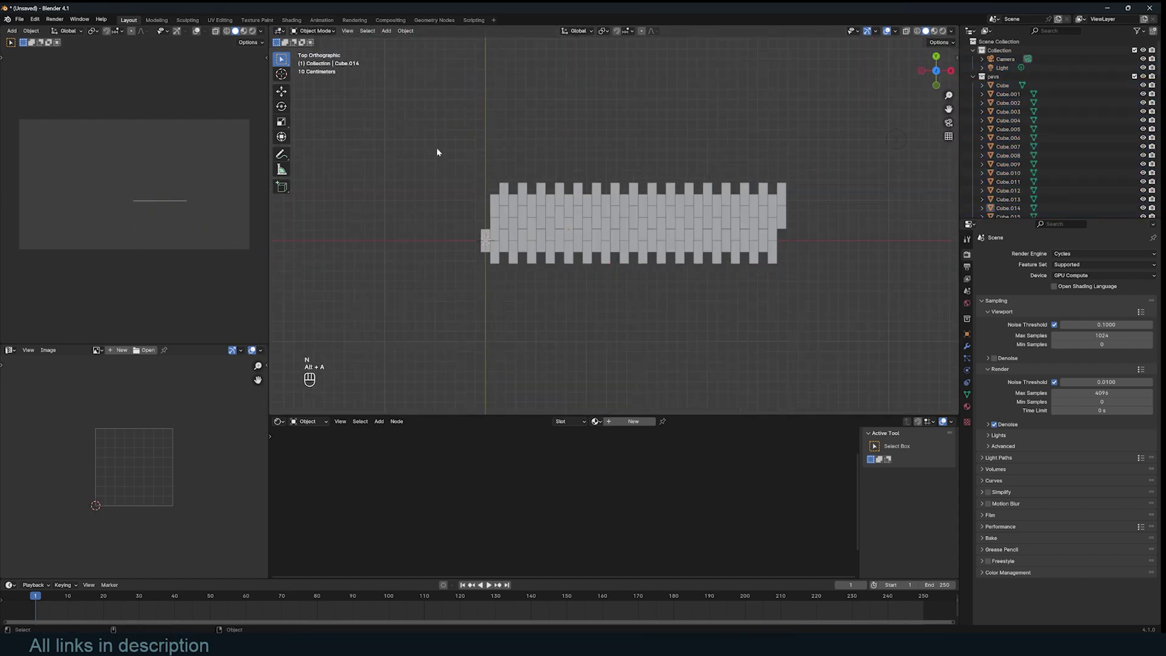
- Select all the brick rows and place a linked duplicate of them directly beside them along the Y axis
{"action": "left_click_drag", "start_coordinate": [436, 147], "coordinate": [859, 333]}
{"action": "middle_click_drag", "start_coordinate": [859, 334], "coordinate": [804, 357], "text": "shift"}
{"action": "key", "text": "alt+d"}
{"action": "key", "text": "y"}
{"action": "left_click", "coordinate": [795, 285]}
- Repeat the linked duplication along Y until the bricks form a long road strip
{"action": "key", "text": "shift+r"}
{"action": "key", "text": "shift+r"}
{"action": "key", "text": "shift+r"}
{"action": "key", "text": "shift+r"}
{"action": "key", "text": "shift+r"}
{"action": "key", "text": "shift+r"}
{"action": "key", "text": "shift+r"}
{"action": "key", "text": "shift+r"}
{"action": "key", "text": "shift+r"}
{"action": "key", "text": "shift+r"}
{"action": "key", "text": "shift+r"}
{"action": "key", "text": "shift+r"}
{"action": "scroll", "coordinate": [676, 262], "scroll_direction": "down", "scroll_amount": 8}
{"action": "key", "text": "shift+r"}
{"action": "key", "text": "shift+r"}
{"action": "key", "text": "shift+r"}
{"action": "key", "text": "shift+r"}
{"action": "key", "text": "shift+r"}
{"action": "key", "text": "shift+r"}
{"action": "key", "text": "shift+r"}
- Delete the outermost bricks along both long edges of the road strip to even out its sides
{"action": "middle_click_drag", "start_coordinate": [676, 263], "coordinate": [614, 267]}
{"action": "key", "text": "a"}
{"action": "left_click", "coordinate": [546, 224], "text": "shift"}
{"action": "key", "text": "KP_7"}
{"action": "left_click_drag", "start_coordinate": [575, 77], "coordinate": [593, 402]}
{"action": "key", "text": "x"}
{"action": "left_click_drag", "start_coordinate": [661, 71], "coordinate": [651, 357]}
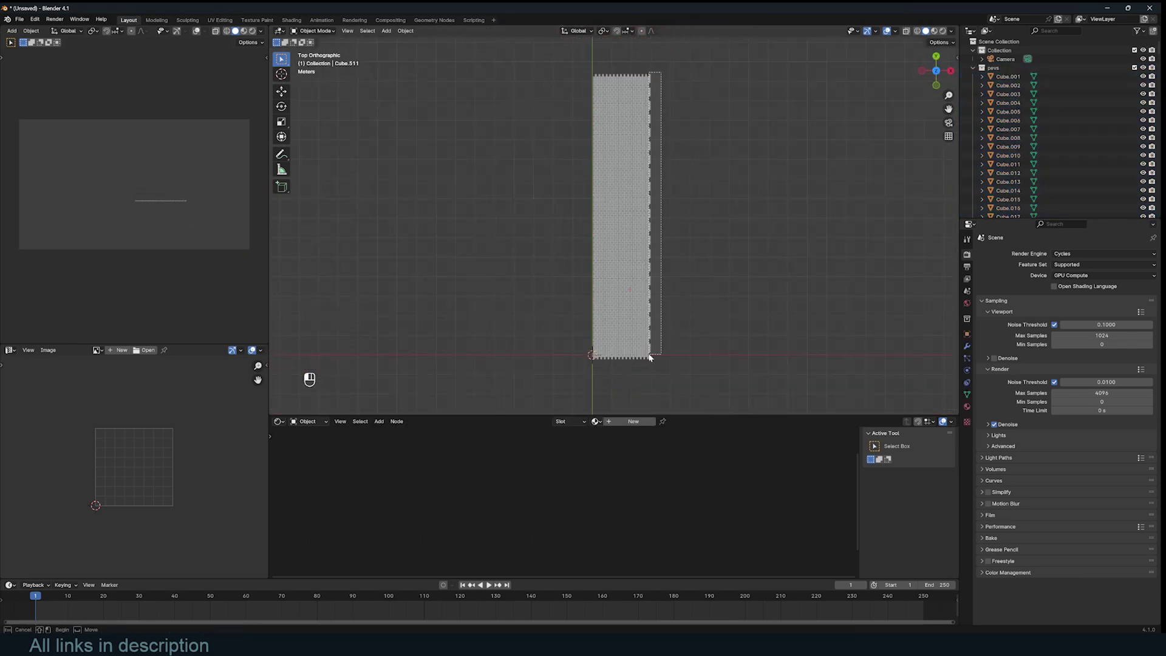
{"action": "key", "text": "x"}
- Make all the bricks active rigid bodies and briefly play the simulation as a test
{"action": "middle_click_drag", "start_coordinate": [651, 358], "coordinate": [794, 205]}
{"action": "key", "text": "a"}
{"action": "left_click", "coordinate": [406, 31]}
{"action": "left_click", "coordinate": [516, 268]}
{"action": "key", "text": "space"}
{"action": "key", "text": "Escape"}
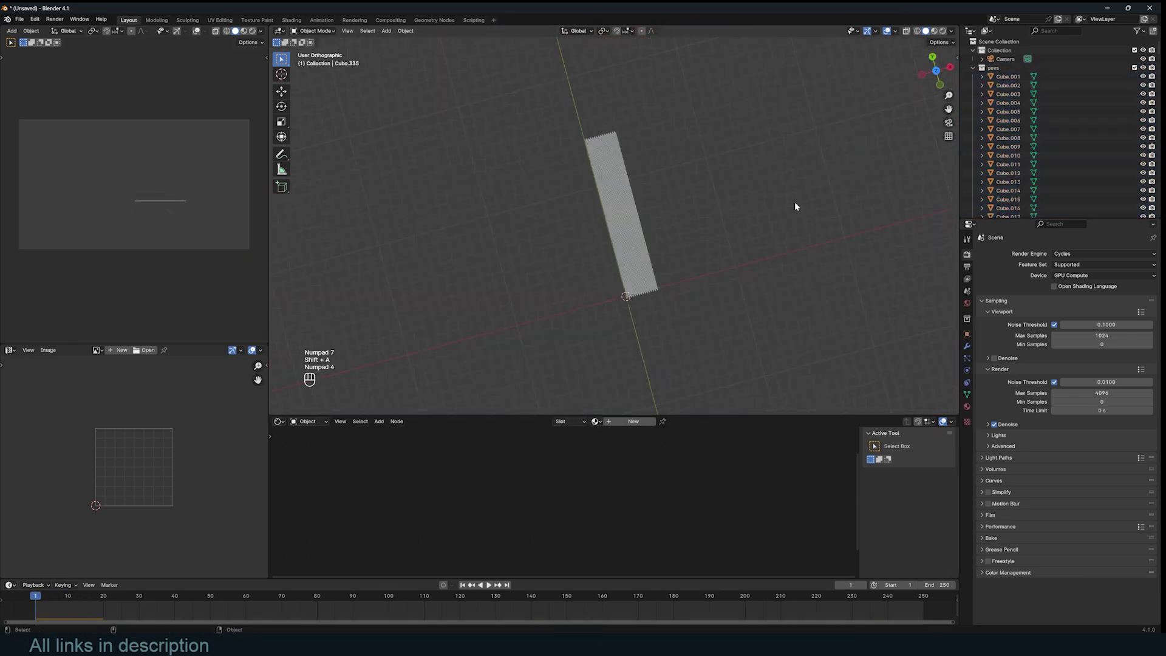
- Move all the bricks along the X axis so that the road is centered on the world origin
{"action": "key", "text": "KP_1"}
{"action": "key", "text": "a"}
{"action": "key", "text": "g"}
{"action": "key", "text": "x"}
{"action": "left_click", "coordinate": [648, 264]}
{"action": "middle_click_drag", "start_coordinate": [648, 264], "coordinate": [790, 200], "text": "shift"}
{"action": "scroll", "coordinate": [692, 275], "scroll_direction": "up", "scroll_amount": 4}
{"action": "key", "text": "shift+z"}
{"action": "key", "text": "g"}
{"action": "key", "text": "x"}
{"action": "left_click", "coordinate": [739, 255]}
- Add a plane to the scene and collapse the bricks' collection in the outliner
{"action": "scroll", "coordinate": [692, 268], "scroll_direction": "down", "scroll_amount": 4}
{"action": "key", "text": "shift+a"}
{"action": "left_click", "coordinate": [723, 273]}
{"action": "left_click", "coordinate": [967, 334]}
{"action": "left_click", "coordinate": [973, 68]}
- Select all bricks in the same collection, display their physics settings and switch the viewport to solid shading
{"action": "key", "text": "shift+g"}
{"action": "left_click", "coordinate": [967, 370]}
{"action": "scroll", "coordinate": [577, 200], "scroll_direction": "up", "scroll_amount": 6}
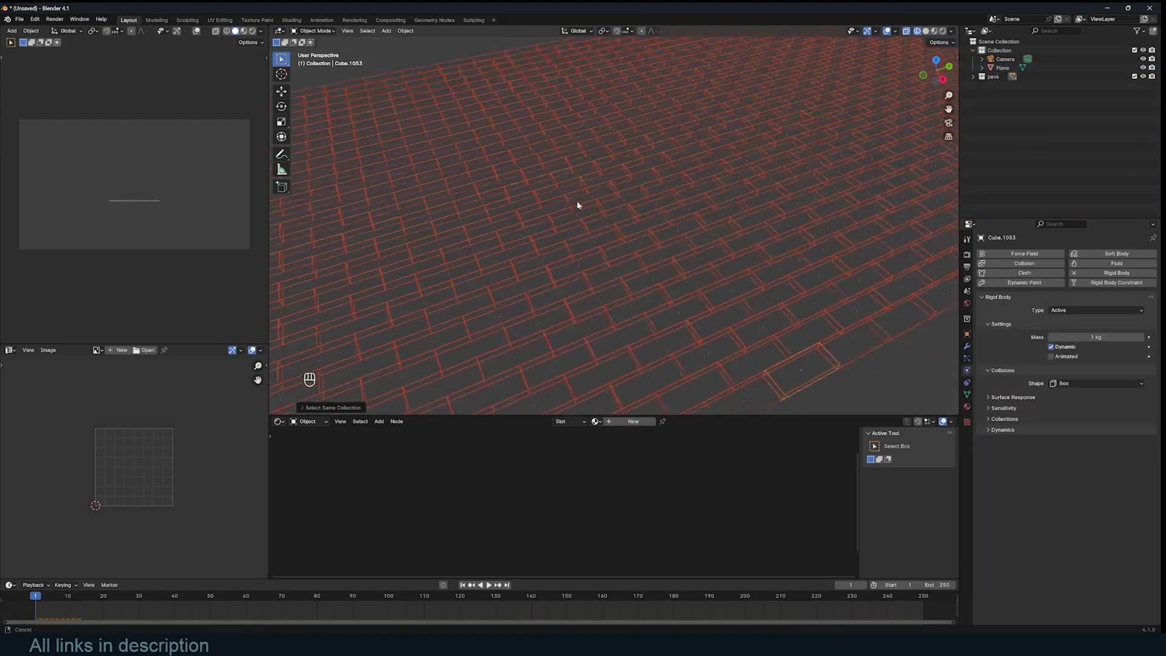
{"action": "scroll", "coordinate": [661, 257], "scroll_direction": "down", "scroll_amount": 4}
{"action": "scroll", "coordinate": [659, 258], "scroll_direction": "up", "scroll_amount": 4}
{"action": "key", "text": "shift+z"}
{"action": "left_click", "coordinate": [657, 260]}
{"action": "middle_click_drag", "start_coordinate": [657, 260], "coordinate": [695, 258]}
{"action": "scroll", "coordinate": [695, 258], "scroll_direction": "down", "scroll_amount": 6}
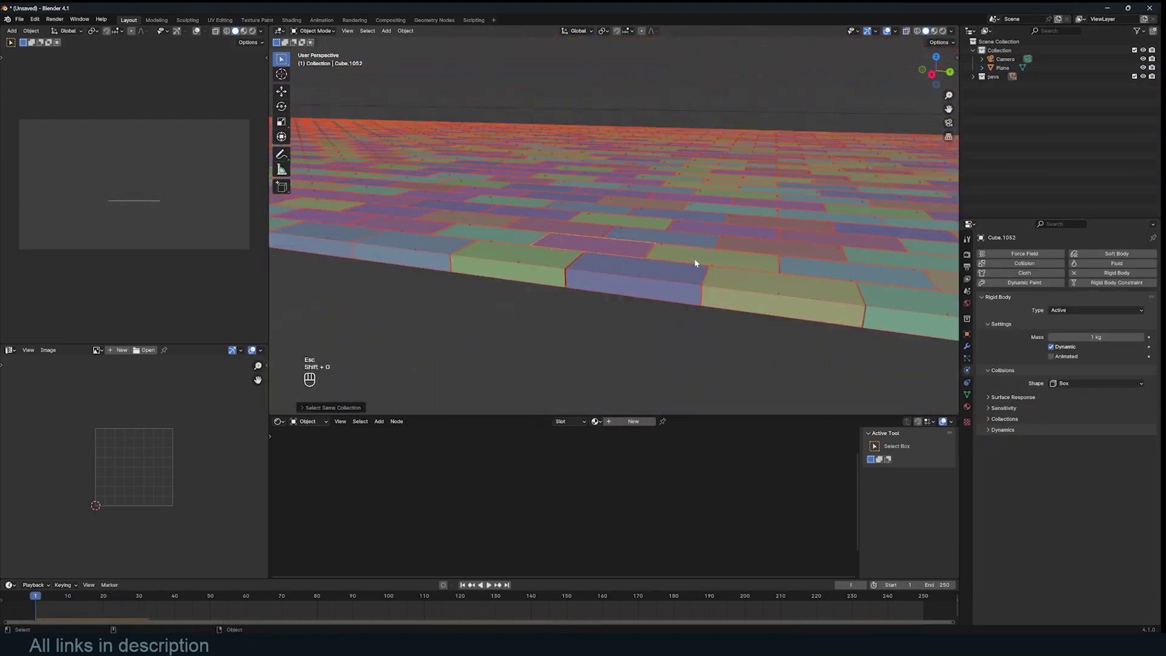
- Set the bricks' rigid body collision shape to Convex Hull and enable Deactivation with Start Deactivated
{"action": "left_click", "coordinate": [1100, 383]}
{"action": "left_click", "coordinate": [1087, 439]}
{"action": "key", "text": "KP_1"}
{"action": "left_click", "coordinate": [1002, 440]}
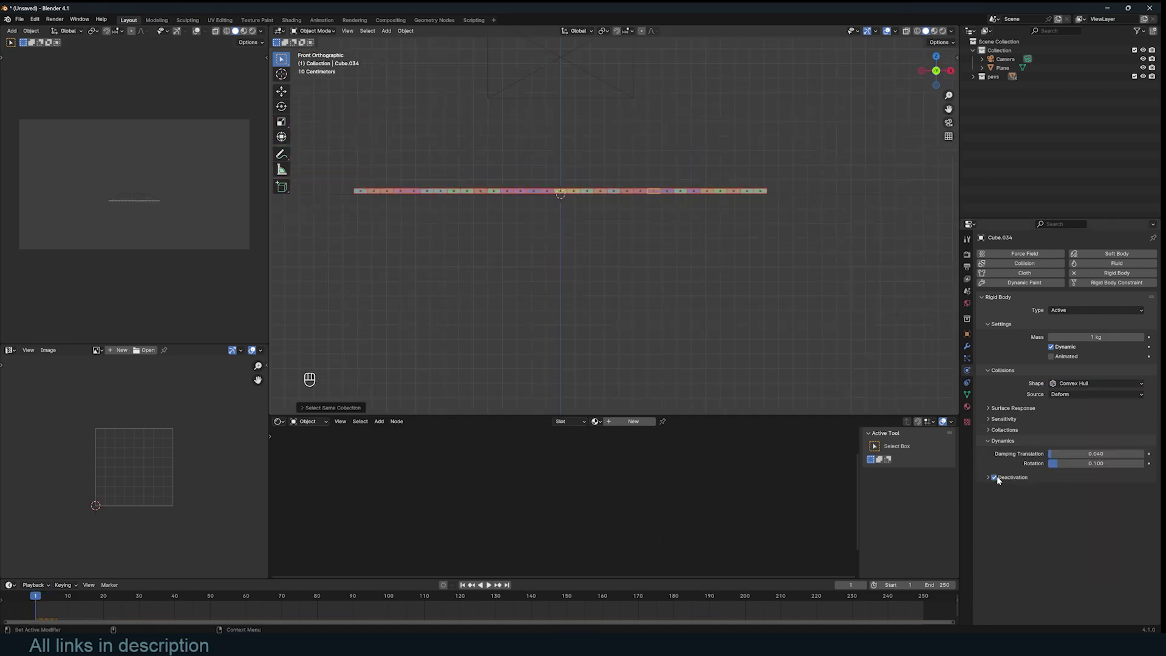
{"action": "left_click", "coordinate": [994, 477]}
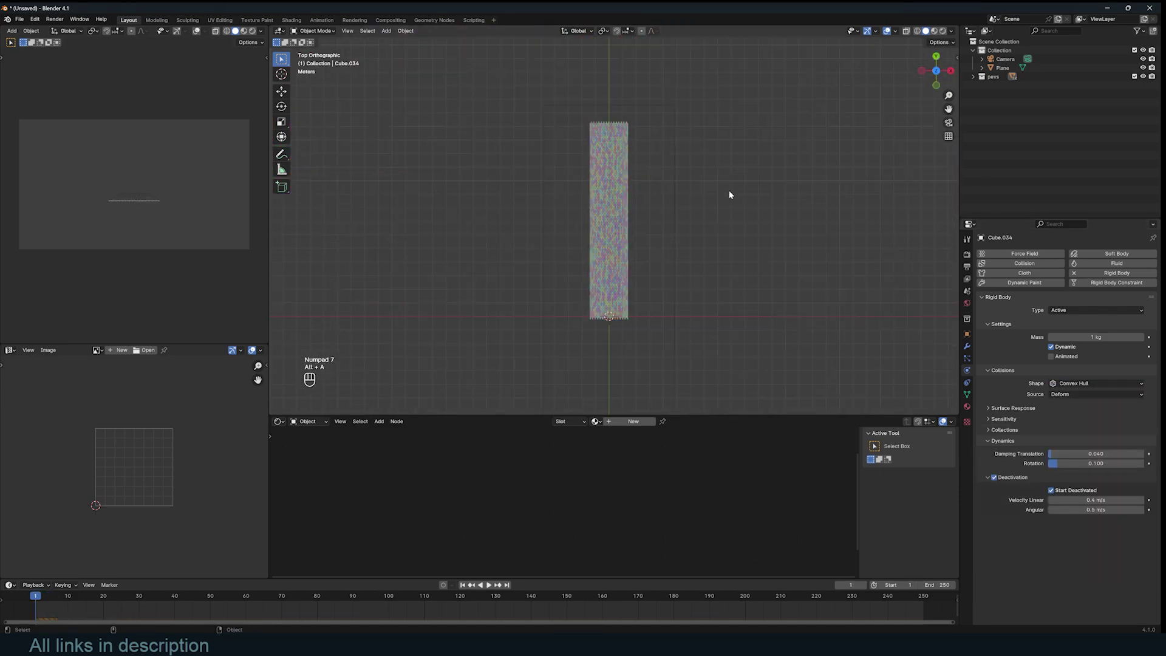
- Deselect everything and circle-select the bricks along one long edge of the road
{"action": "key", "text": "alt+a"}
{"action": "key", "text": "c"}
{"action": "left_click_drag", "start_coordinate": [570, 85], "coordinate": [564, 150]}
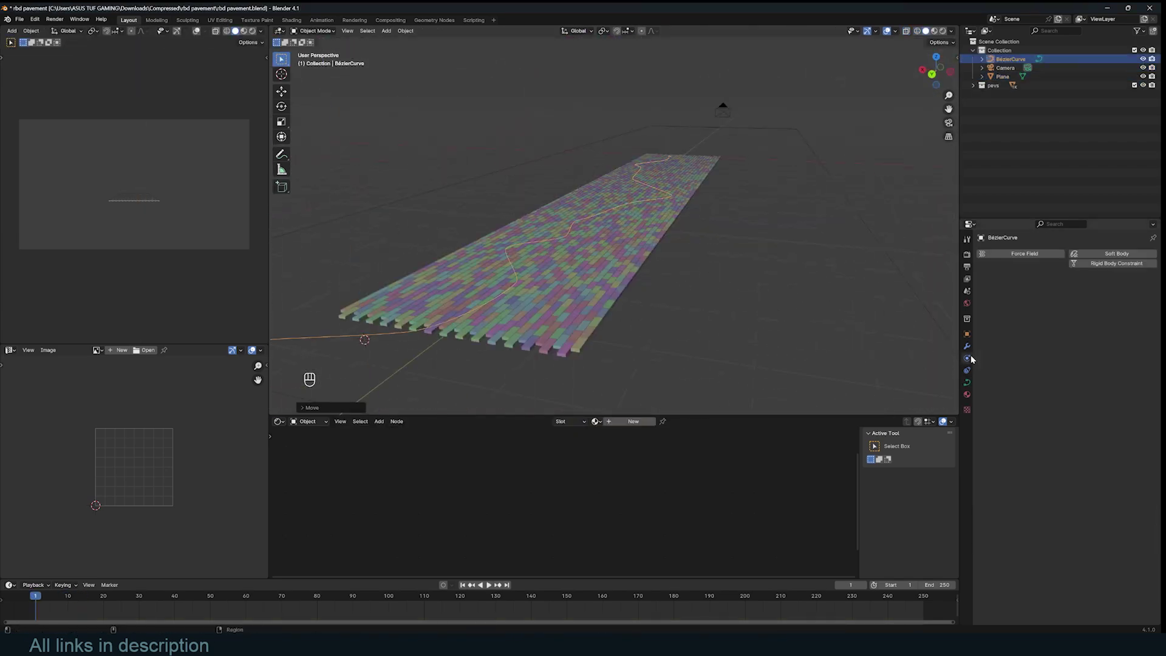
- Add a Force type force field with Curve shape to the Bézier curve and briefly test the simulation
{"action": "left_click", "coordinate": [1024, 253]}
{"action": "key", "text": "space"}
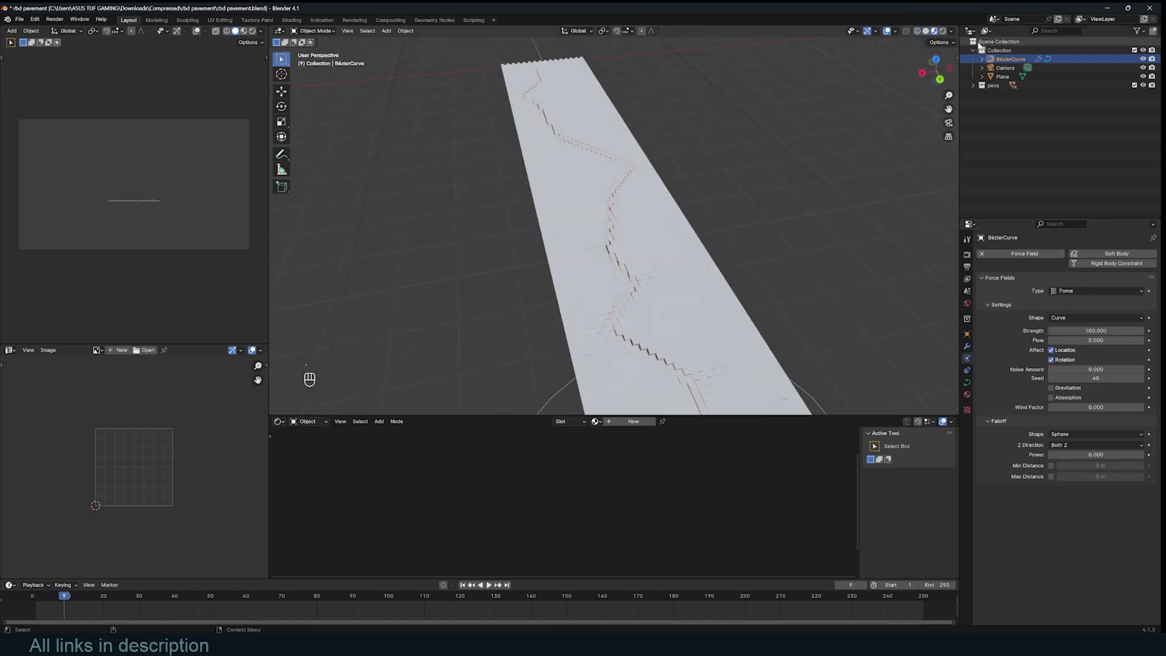
{"action": "key", "text": "Escape"}
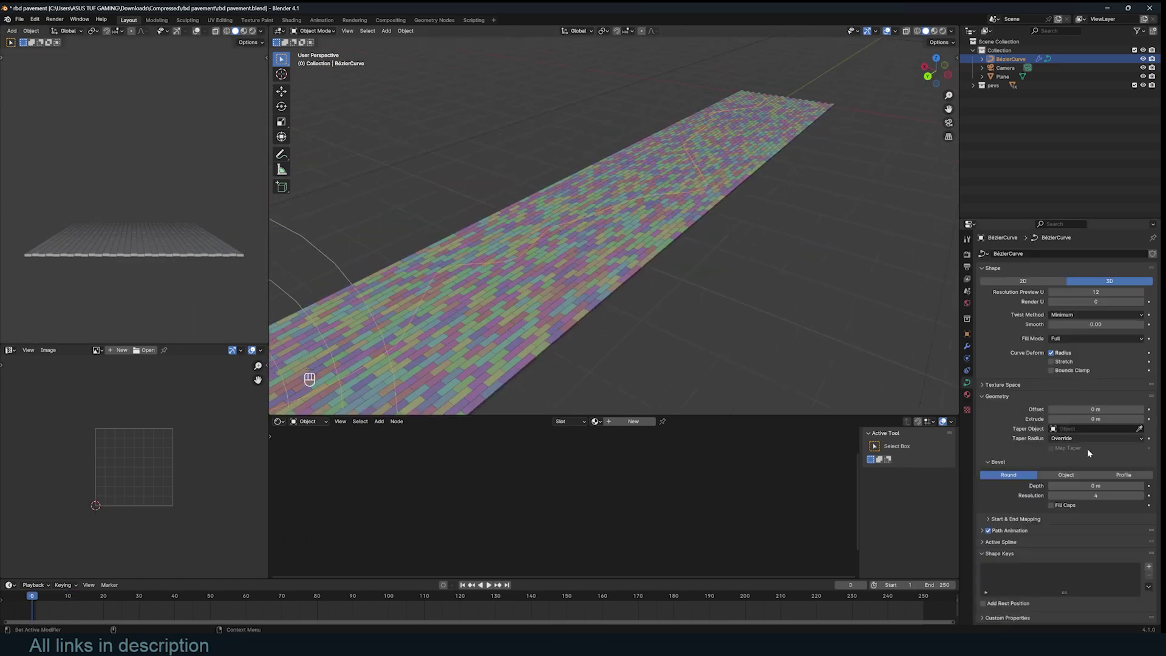
- Play the simulation to inspect how the Bézier curve's force field scatters the bricks
{"action": "key", "text": "space"}
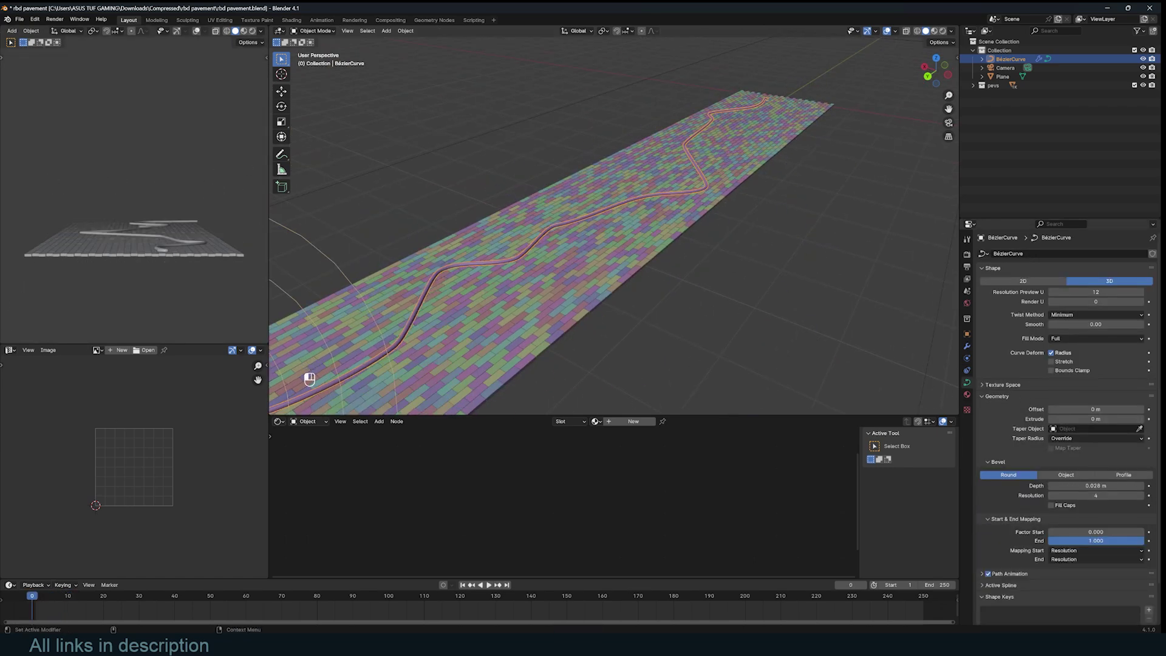
{"action": "key", "text": "Escape"}
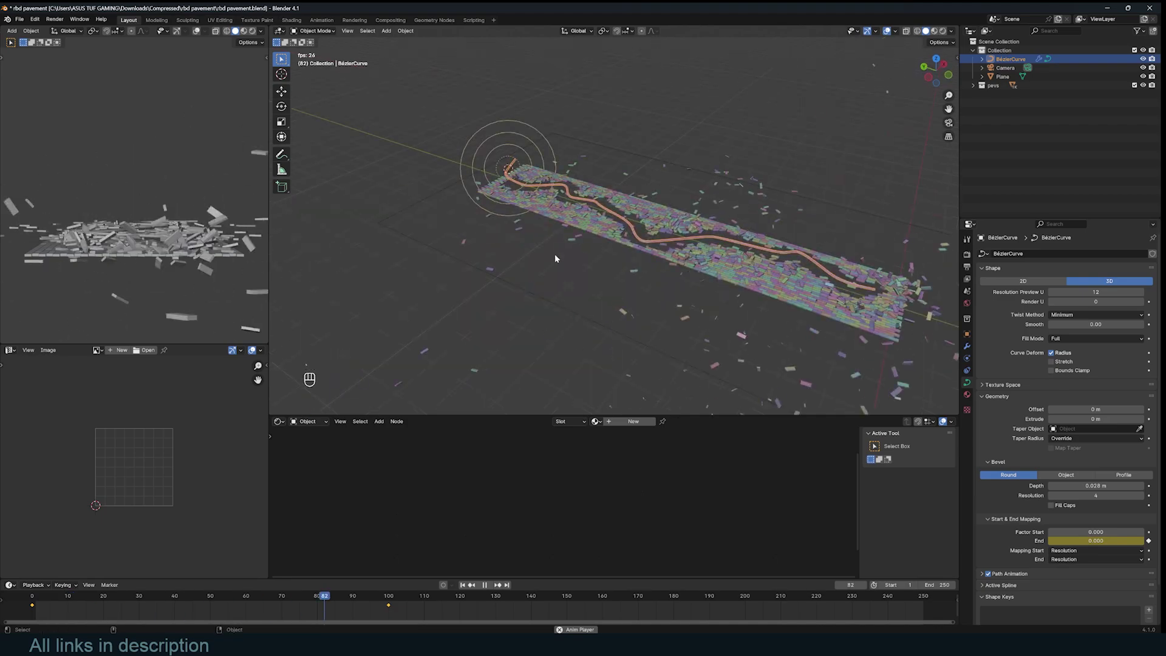
{"action": "key", "text": "Escape"}
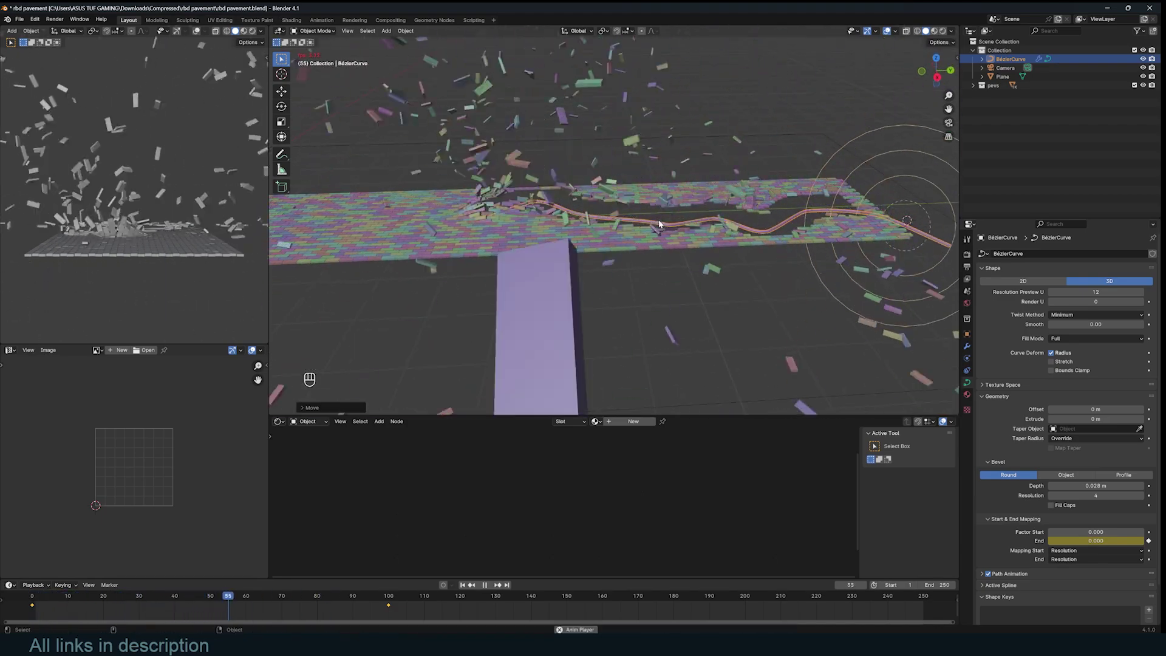
{"action": "key", "text": "space"}
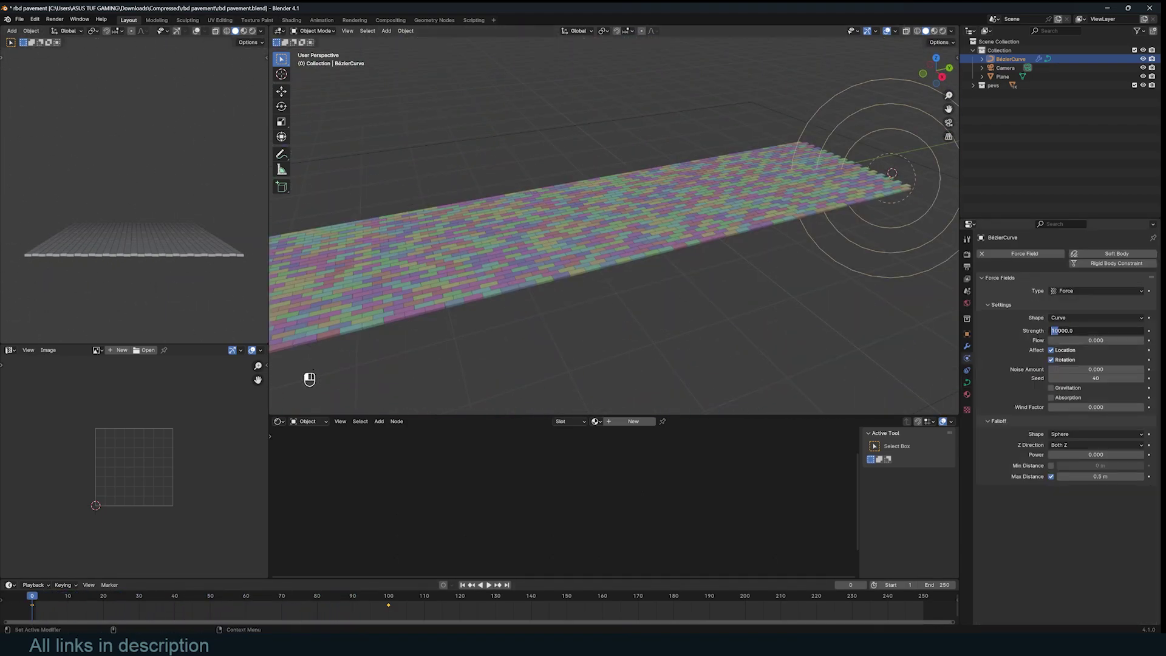
- Test the simulation again and set the collision shape of the passive bricks to Convex Hull
{"action": "key", "text": "space"}
{"action": "key", "text": "Escape"}
{"action": "left_click", "coordinate": [1093, 364]}
{"action": "left_click", "coordinate": [1093, 394], "text": "alt"}
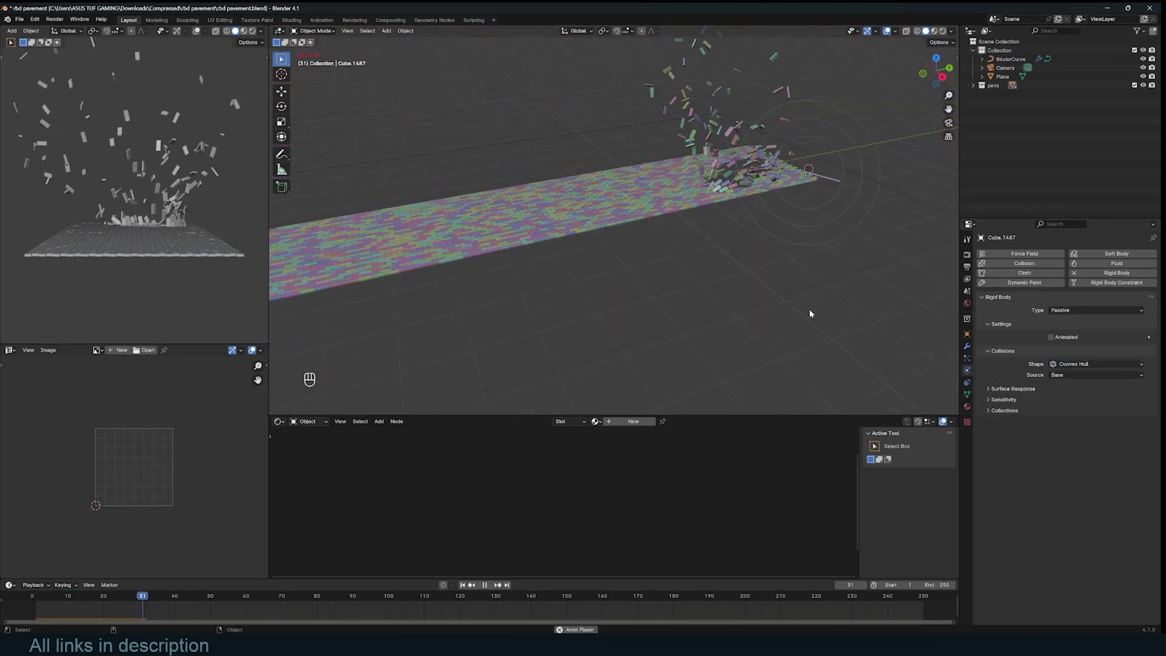
- Stop the playback, select all bricks in the same collection, save the file and replay the simulation through the camera
{"action": "key", "text": "Escape"}
{"action": "key", "text": "shift+g"}
{"action": "key", "text": "shift+g"}
{"action": "left_click", "coordinate": [698, 243]}
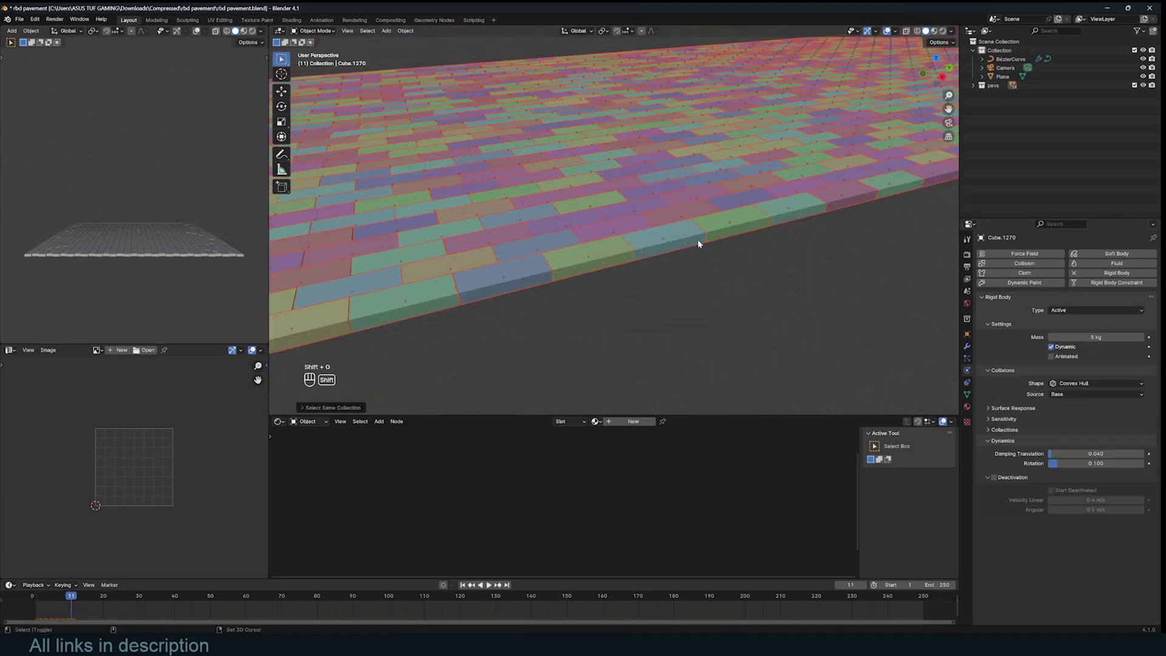
{"action": "key", "text": "ctrl+s"}
{"action": "key", "text": "KP_0"}
{"action": "key", "text": "space"}
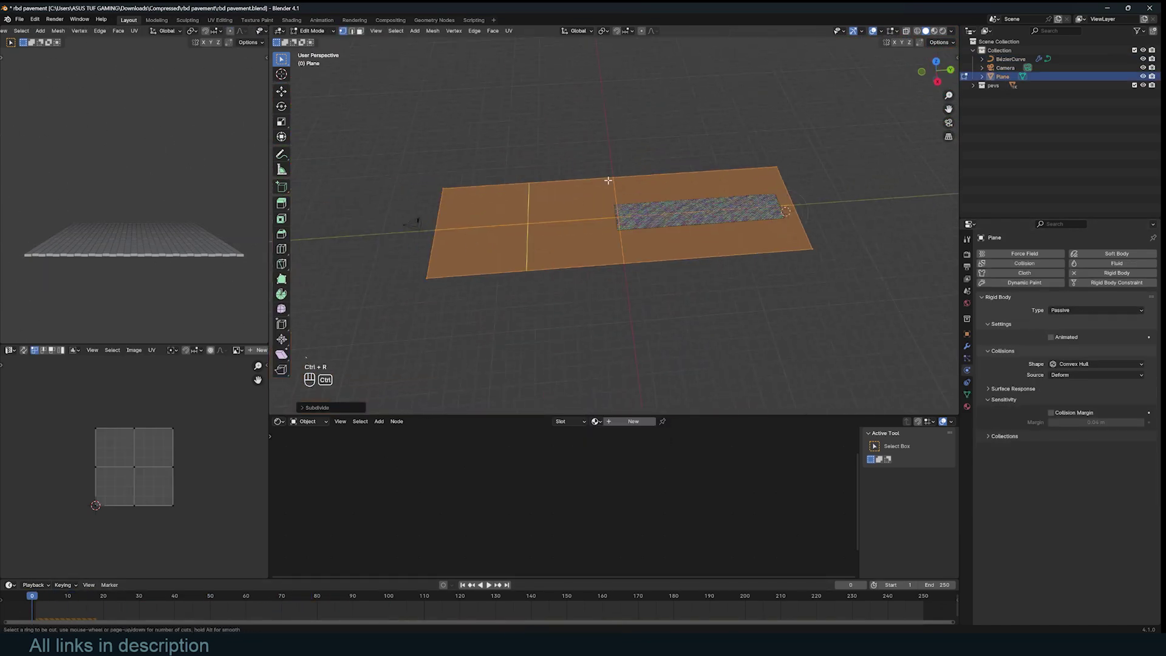
- Add loop cuts across the ground plane to form a dense grid and scale the grid down along Y
{"action": "key", "text": "ctrl+r"}
{"action": "left_click", "coordinate": [569, 217]}
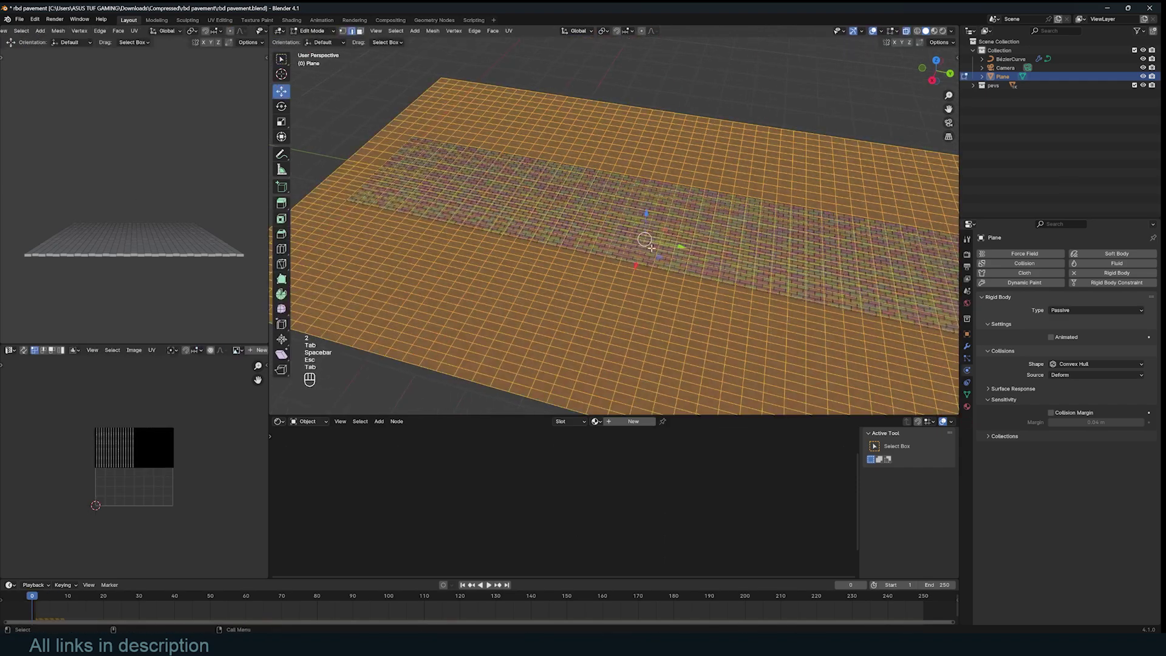
{"action": "key", "text": "s"}
{"action": "key", "text": "y"}
{"action": "left_click", "coordinate": [637, 237]}
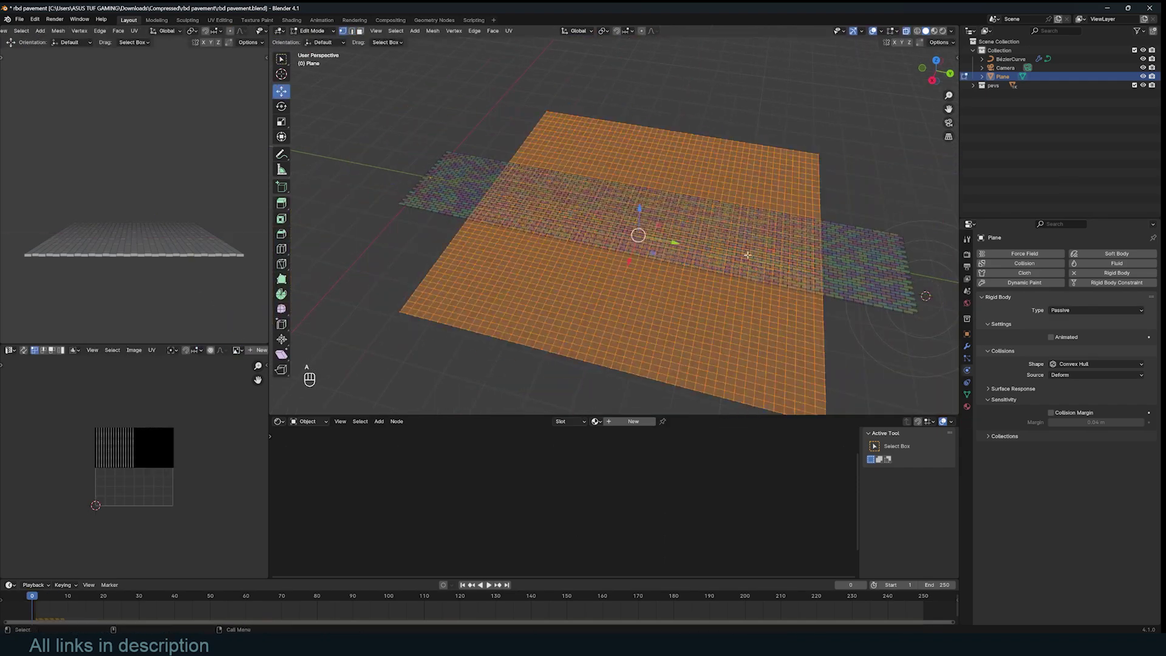
- Toggle X-ray, switch to vertex selection, clear the selection and start circle-selecting on the ground plane
{"action": "key", "text": "alt+z"}
{"action": "key", "text": "1"}
{"action": "key", "text": "alt+a"}
{"action": "key", "text": "c"}
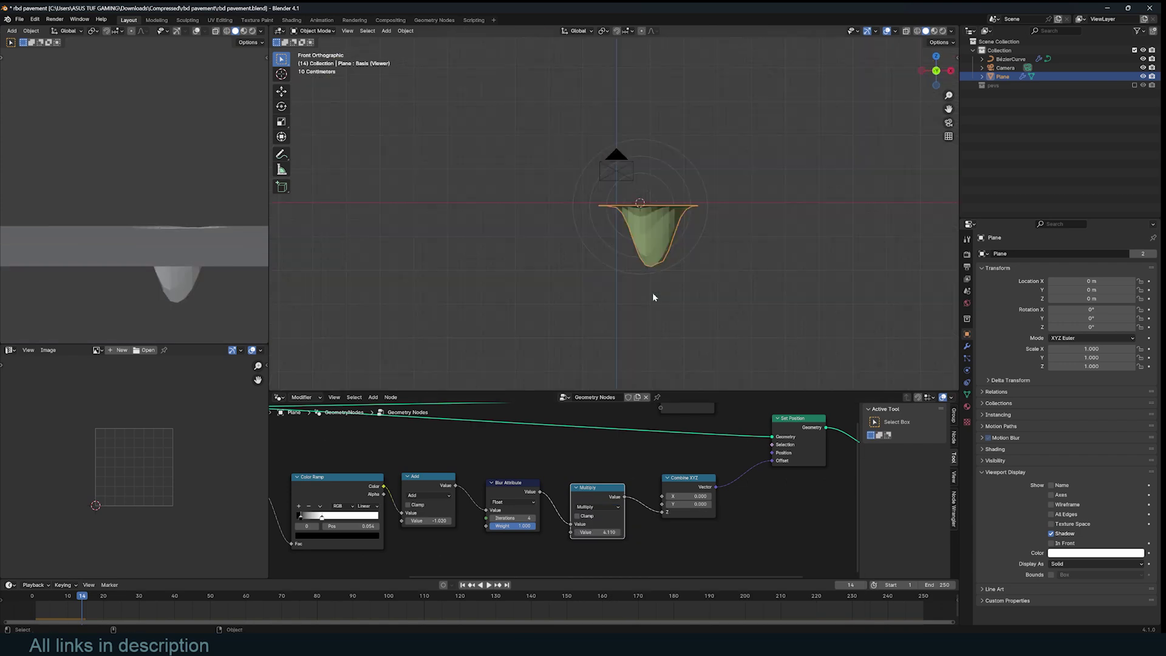
- Fine-tune the Add node's value in the plane's displacement nodes, re-enable the brick collection, play the simulation and save
{"action": "left_click_drag", "start_coordinate": [430, 520], "coordinate": [428, 520]}
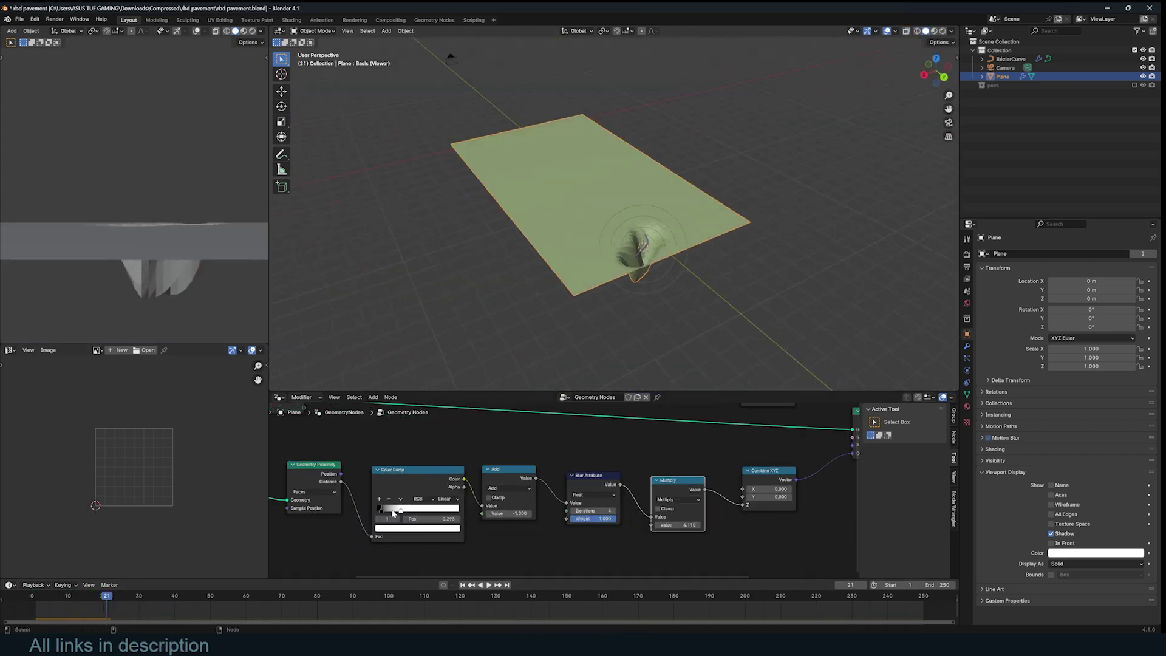
{"action": "left_click", "coordinate": [1133, 85]}
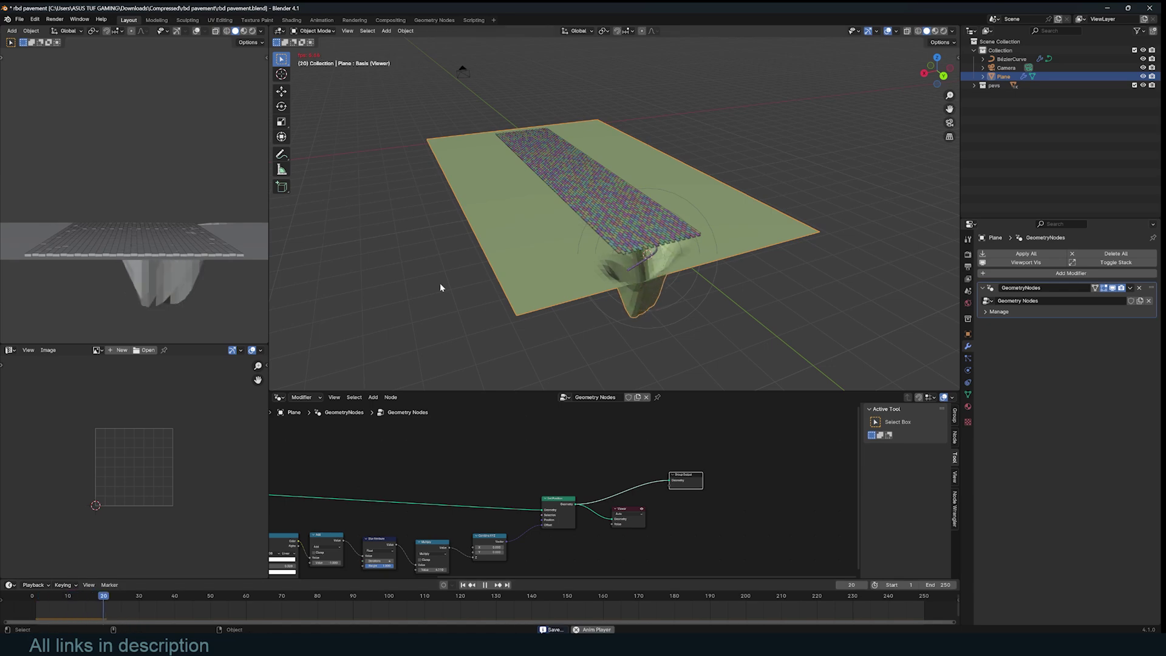
{"action": "key", "text": "space"}
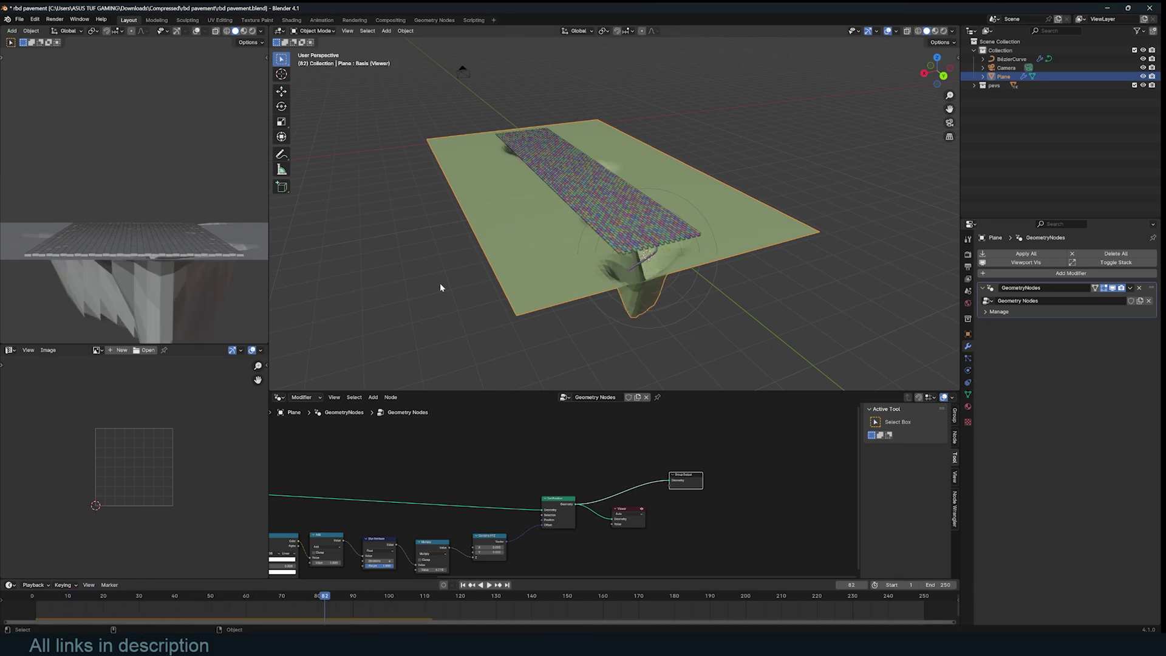
{"action": "key", "text": "ctrl+s"}
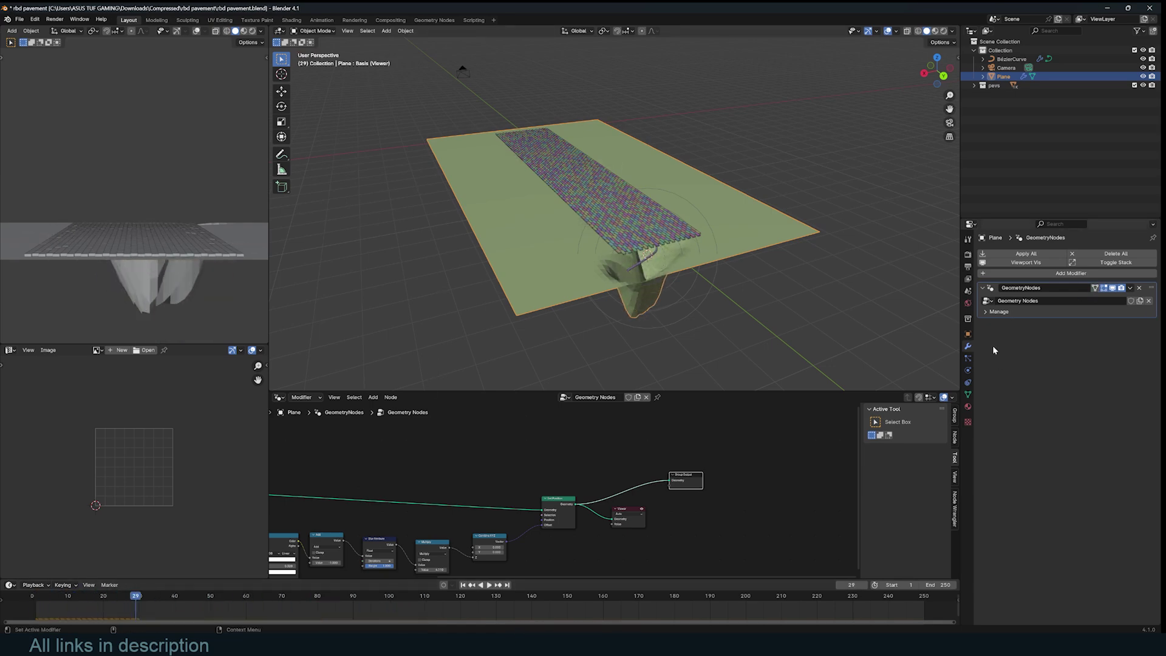
{"action": "left_click", "coordinate": [968, 369]}
{"action": "left_click", "coordinate": [1064, 386]}
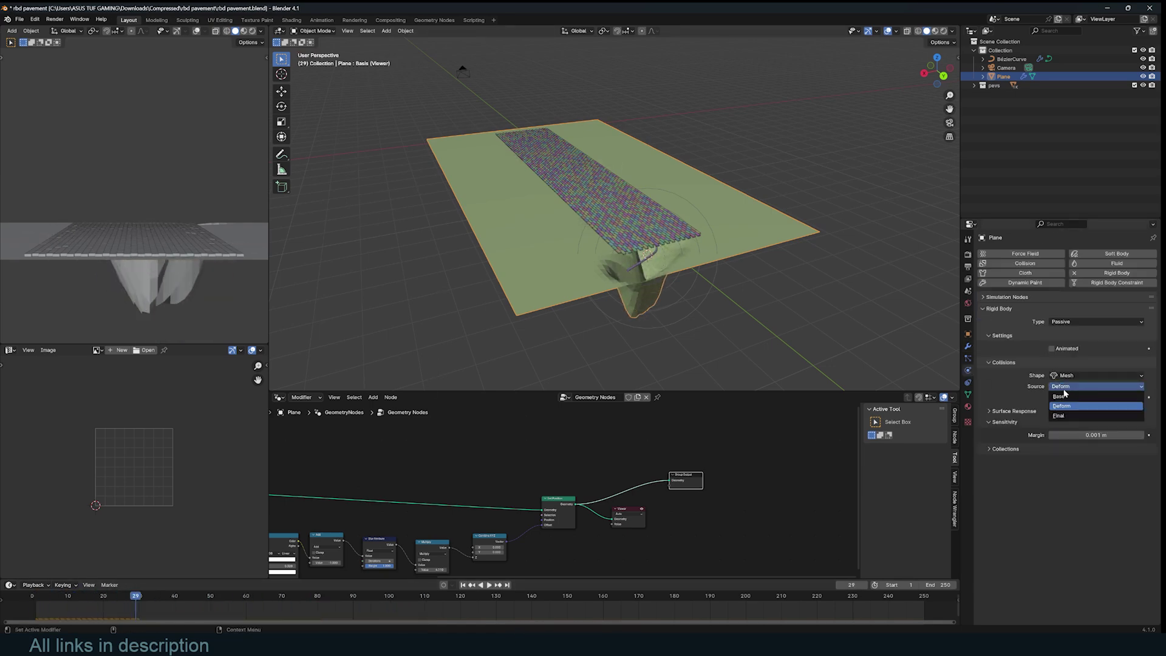
{"action": "key", "text": "Escape"}
- Duplicate the ground plane in place, remove the copy's Geometry Nodes modifier and look at it from the front
{"action": "key", "text": "shift+d"}
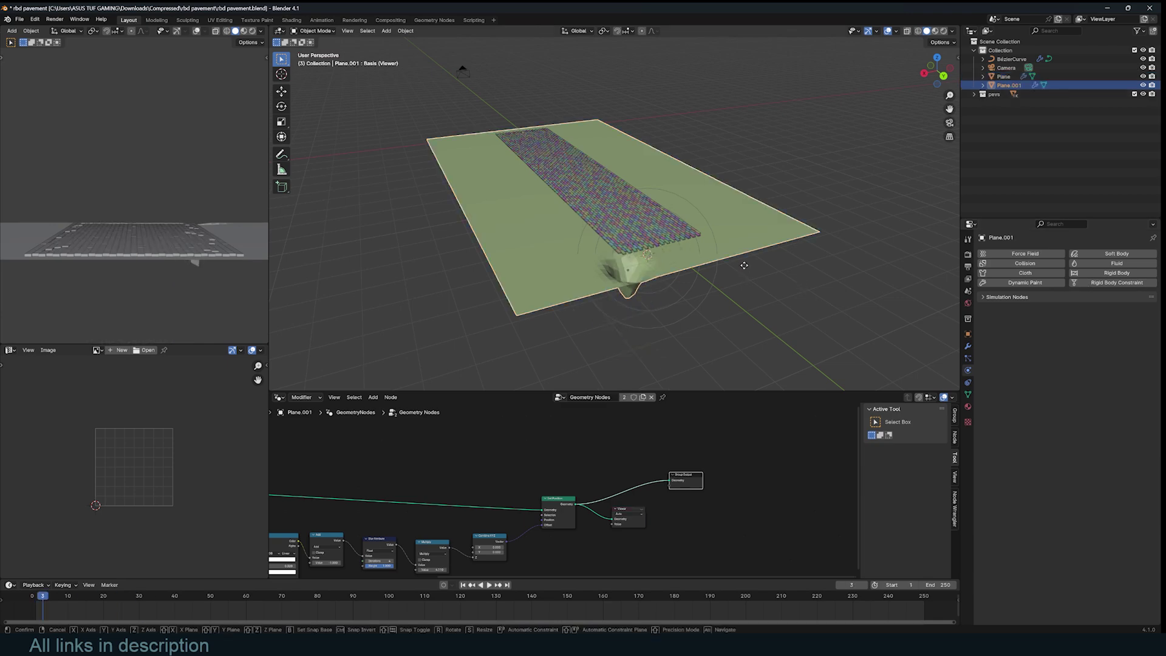
{"action": "left_click", "coordinate": [1139, 290]}
{"action": "key", "text": "KP_1"}
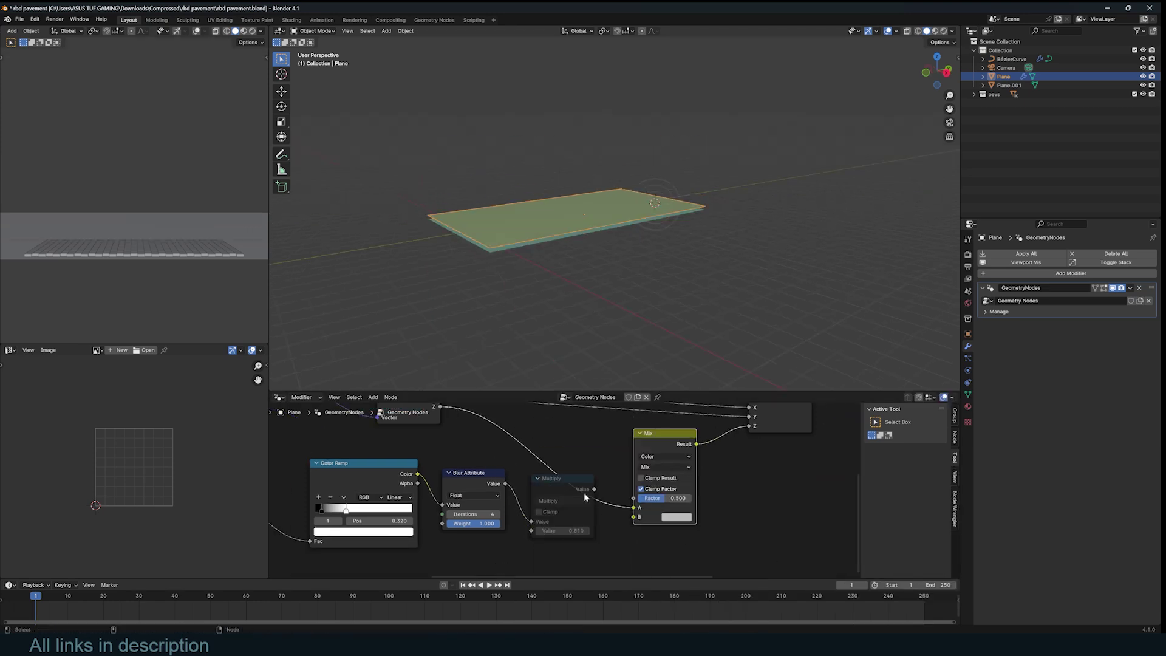
- Try the Multiply and Screen blending modes on the Mix node that drives the plane's Z position
{"action": "left_click", "coordinate": [673, 465]}
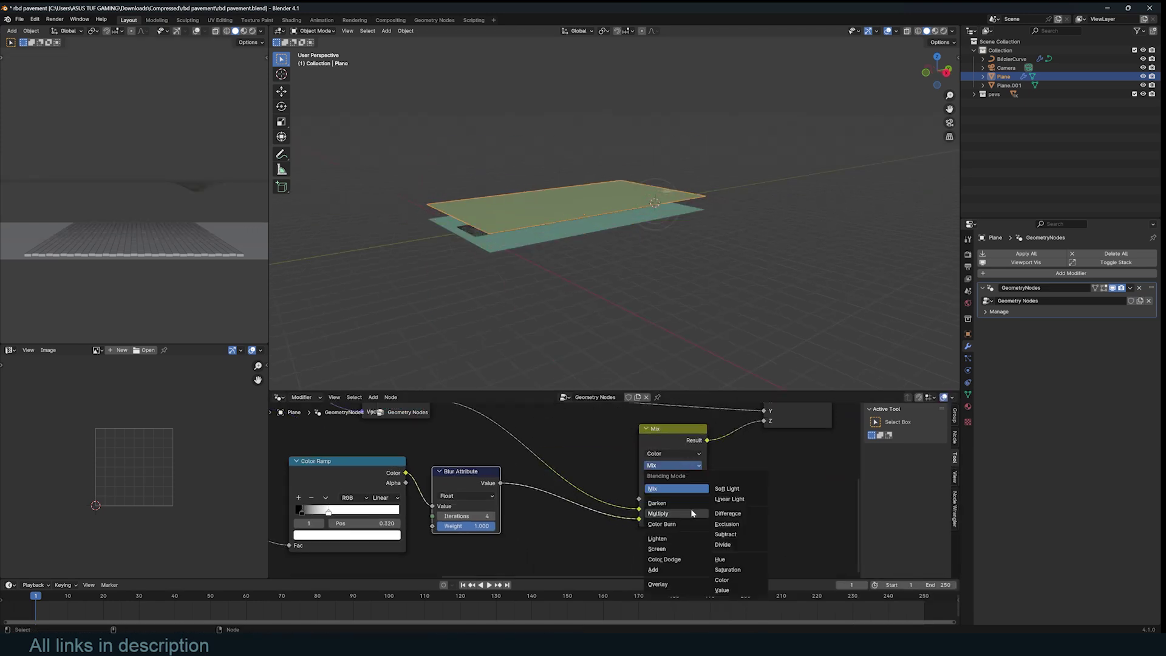
{"action": "left_click", "coordinate": [692, 513]}
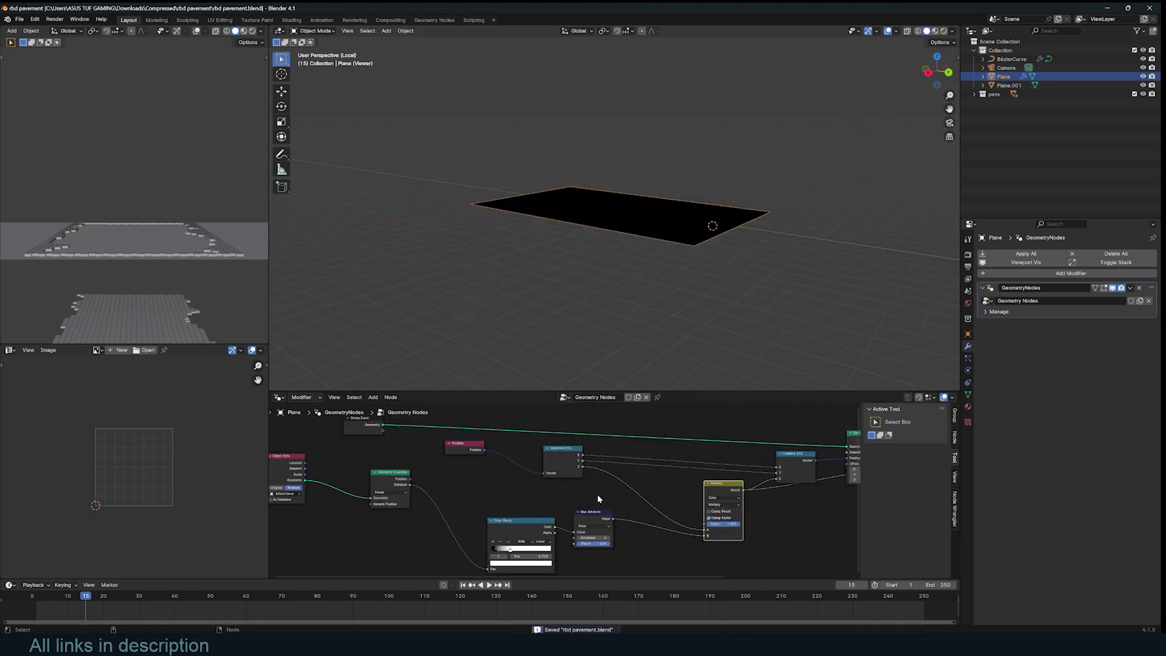
{"action": "left_click", "coordinate": [565, 507]}
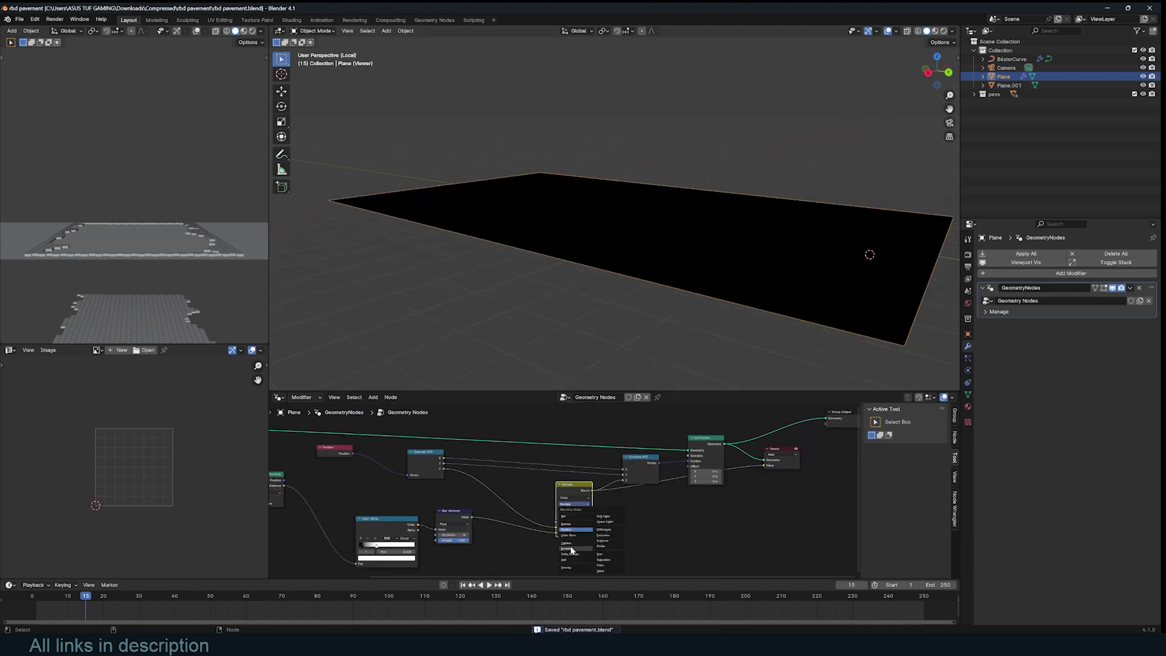
{"action": "left_click", "coordinate": [570, 549]}
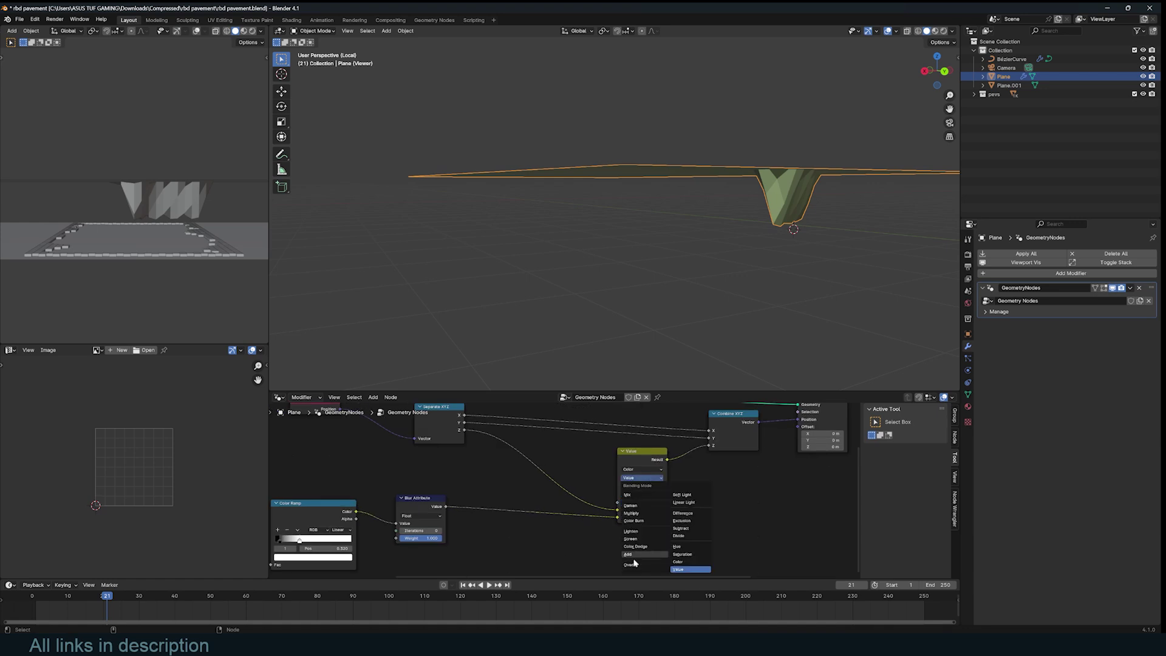
- Set the Mix node's blending mode to Subtract and play the animation to check the trench carved into the ground
{"action": "left_click_drag", "start_coordinate": [526, 414], "coordinate": [598, 457]}
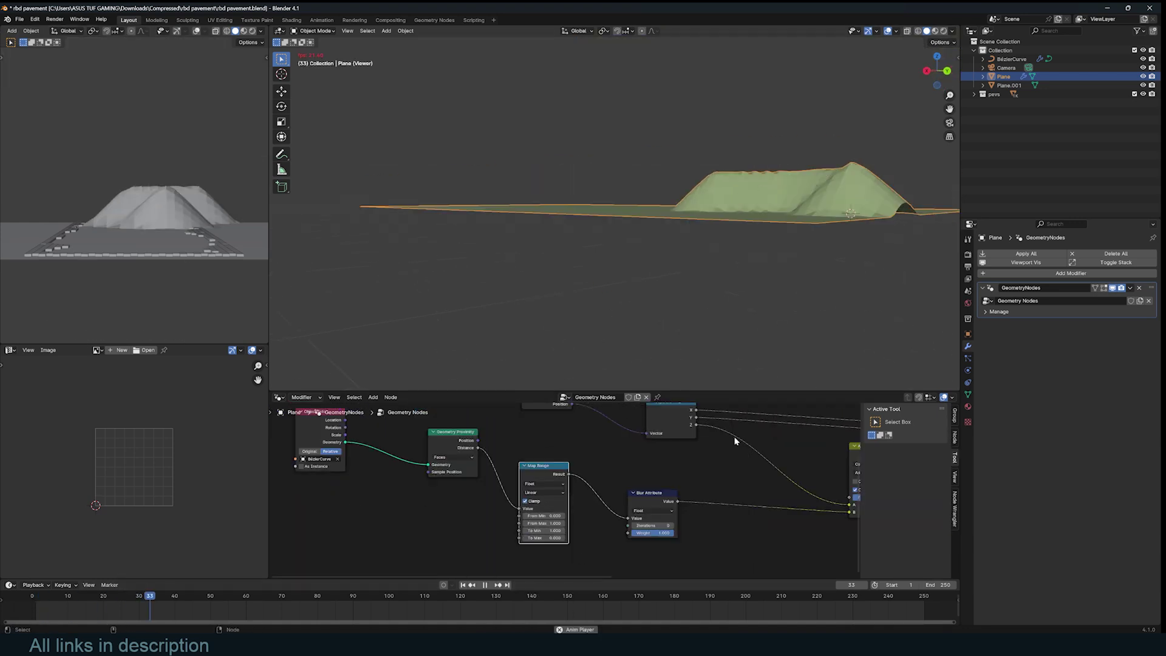
{"action": "left_click", "coordinate": [703, 460]}
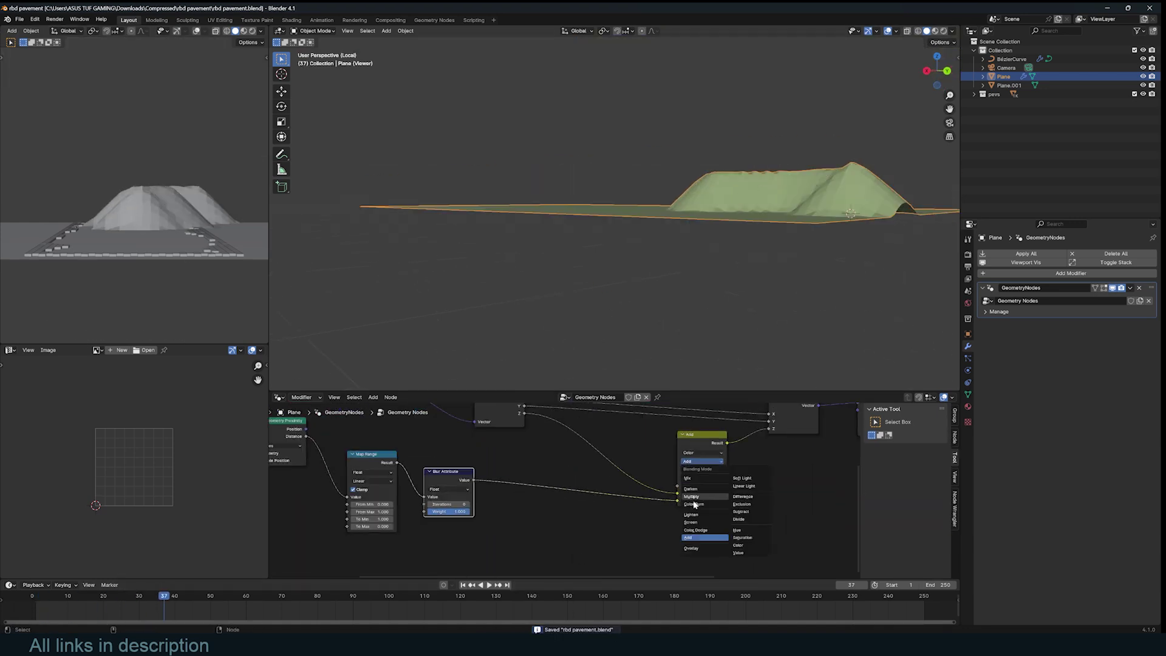
{"action": "left_click", "coordinate": [740, 511]}
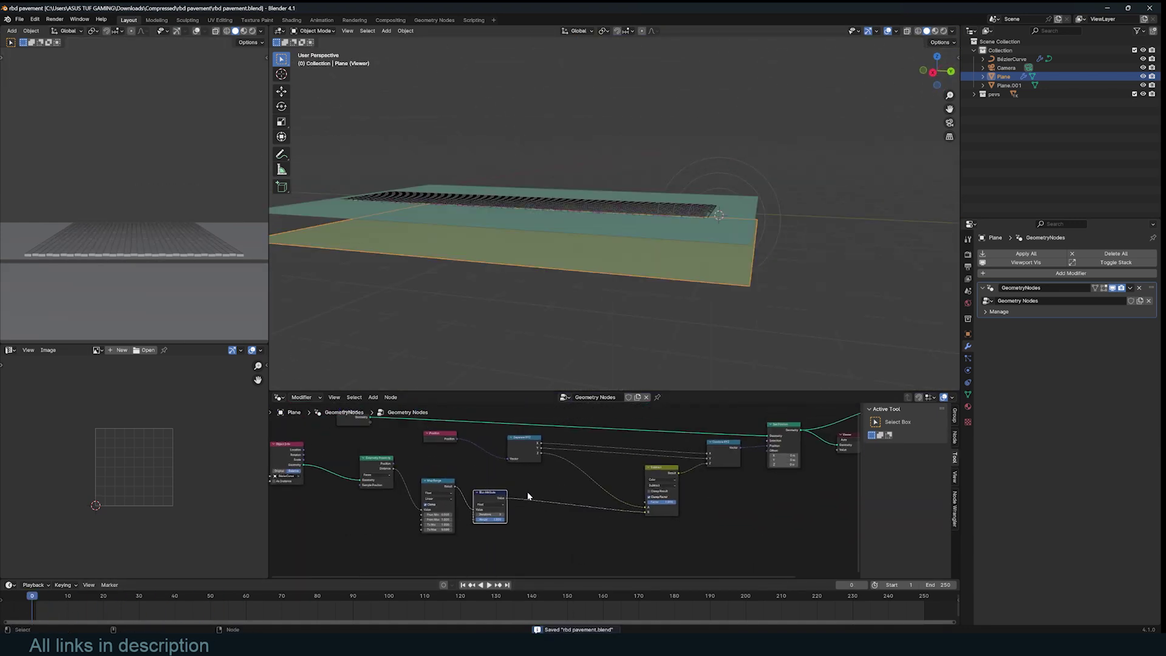
{"action": "key", "text": "space"}
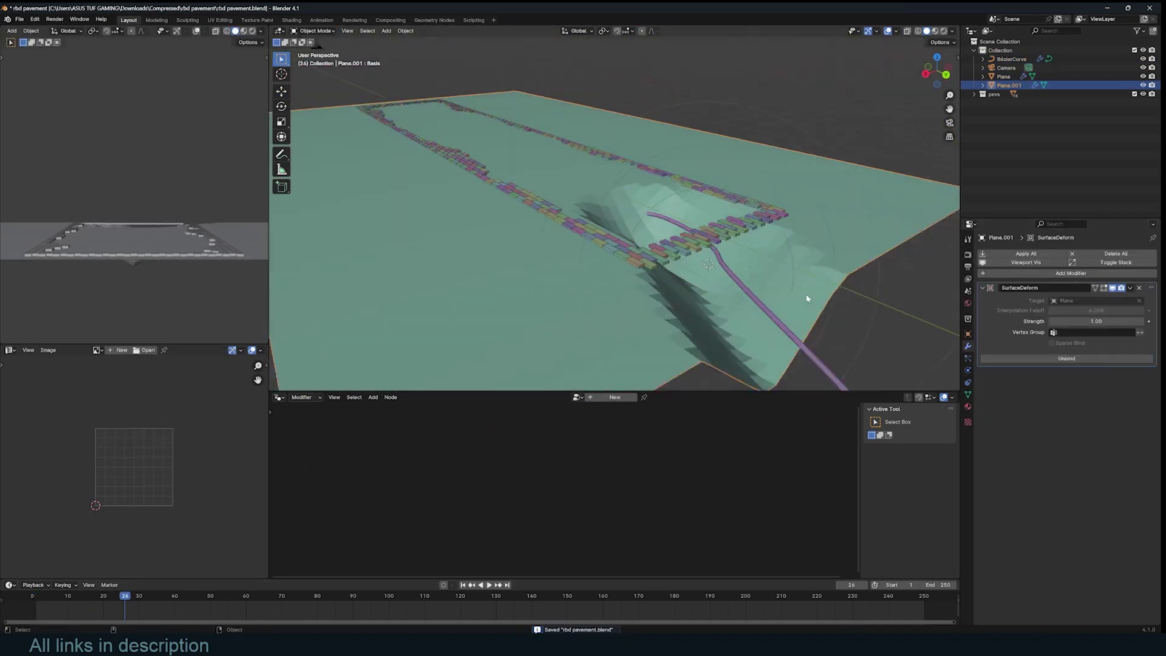
- Set the rigid body collision shape of the surface-deformed plane copy to Mesh
{"action": "left_click", "coordinate": [966, 379]}
{"action": "left_click", "coordinate": [967, 371]}
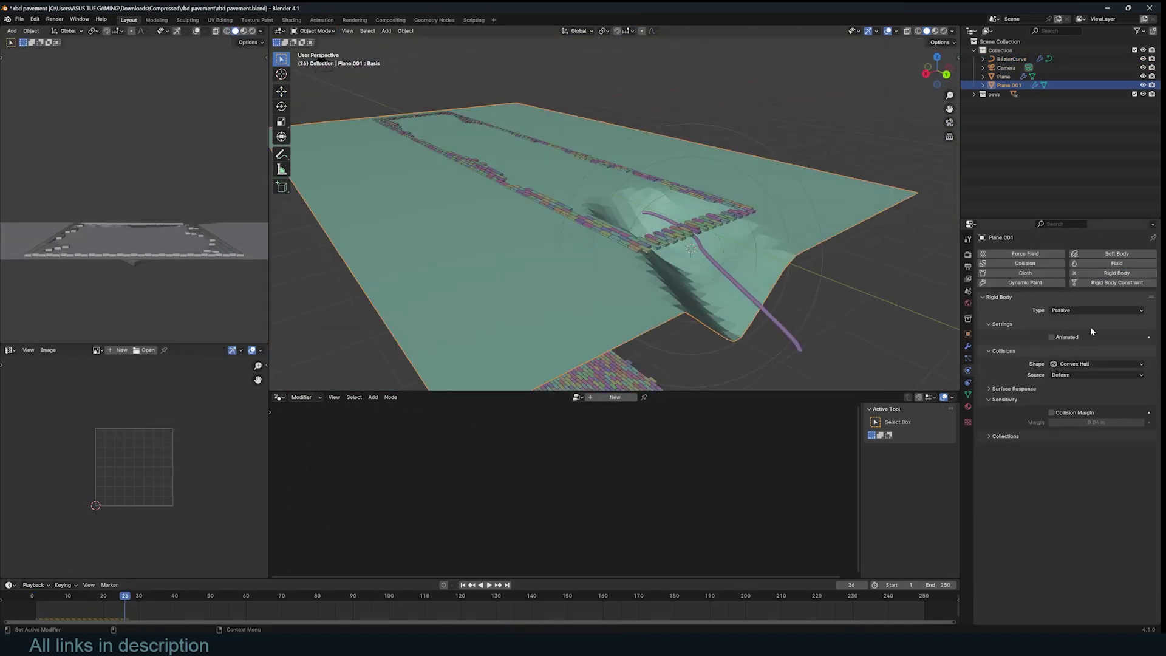
{"action": "left_click", "coordinate": [1099, 364]}
{"action": "left_click", "coordinate": [1074, 376]}
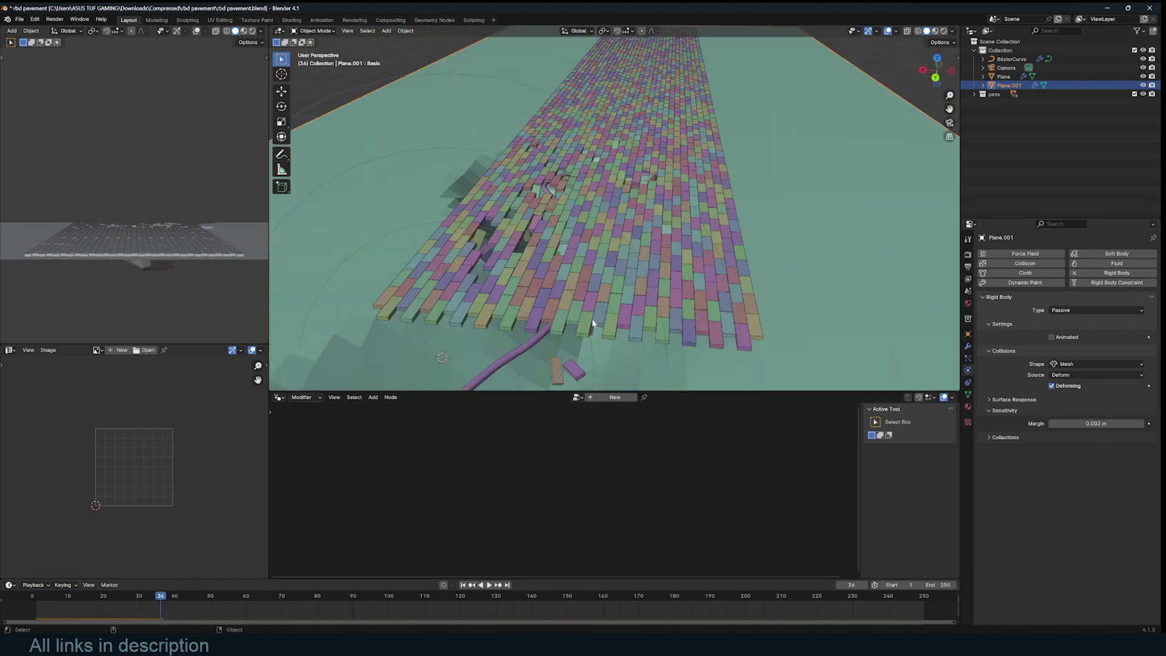
- Play the simulation and examine from several angles how the bricks break apart and fall into the ground trench
{"action": "middle_click_drag", "start_coordinate": [607, 352], "coordinate": [610, 328]}
{"action": "left_click", "coordinate": [610, 328]}
{"action": "key", "text": "space"}
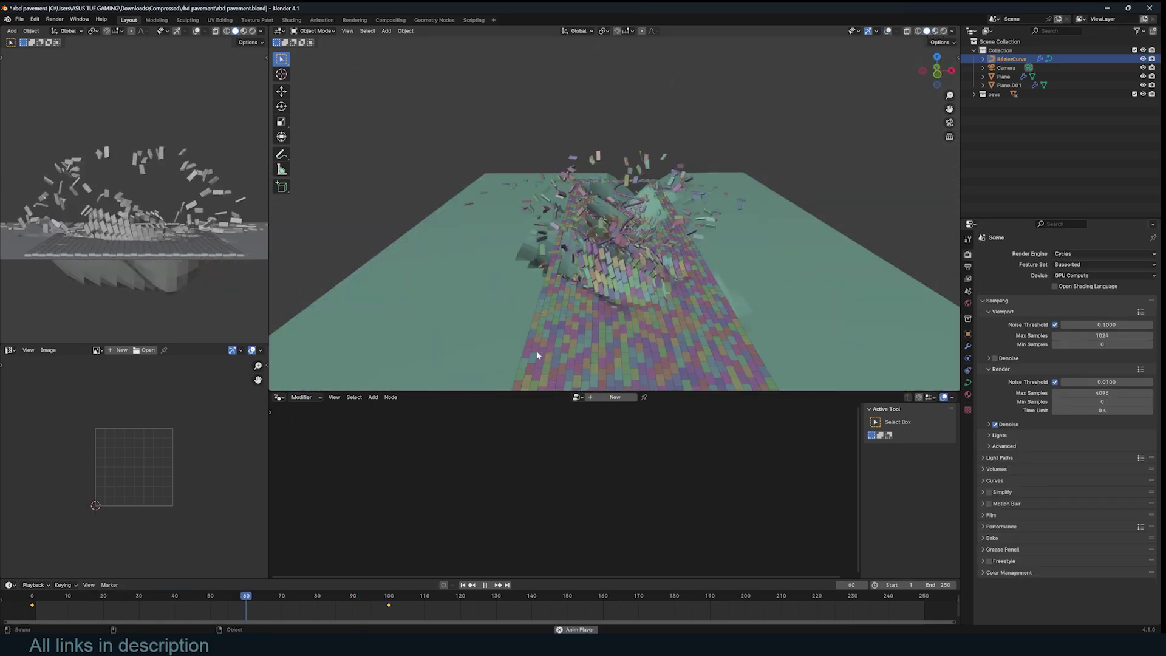
{"action": "middle_click_drag", "start_coordinate": [537, 350], "coordinate": [542, 345]}
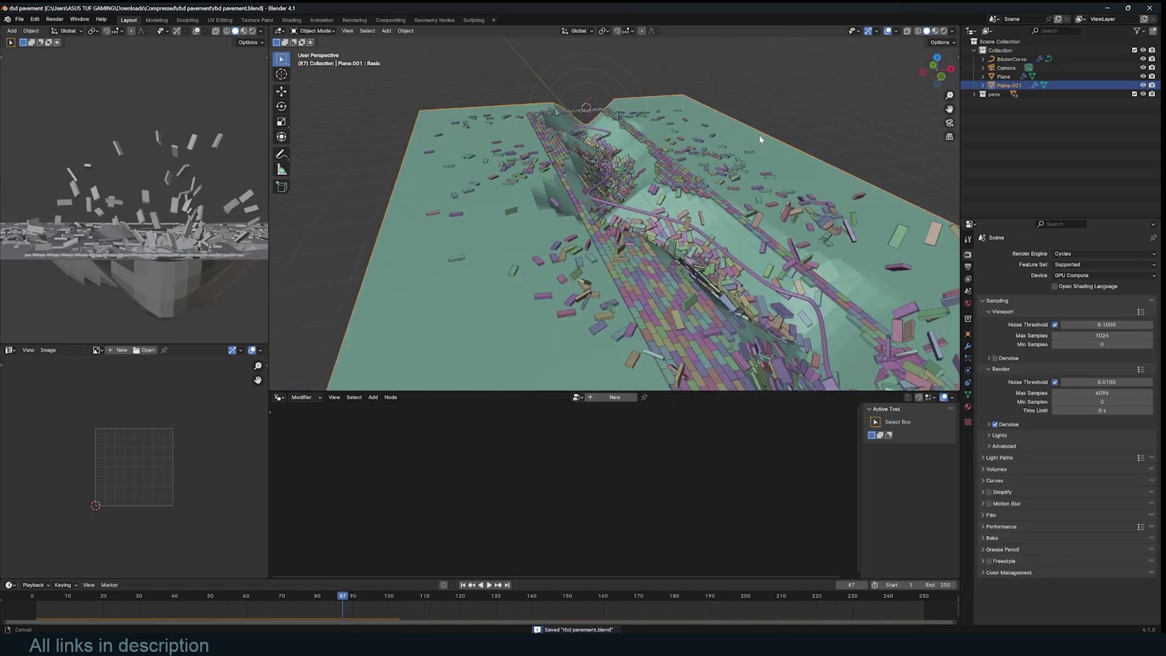
{"action": "middle_click_drag", "start_coordinate": [759, 134], "coordinate": [725, 246]}
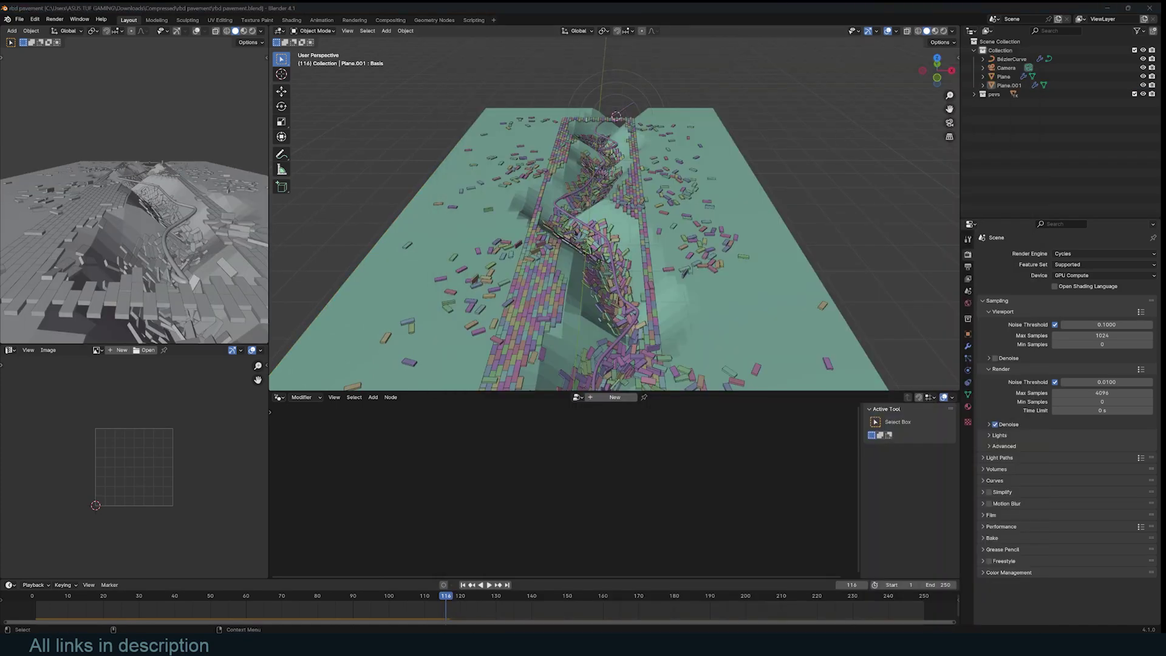
{"action": "scroll", "coordinate": [607, 243], "scroll_direction": "up", "scroll_amount": 2}
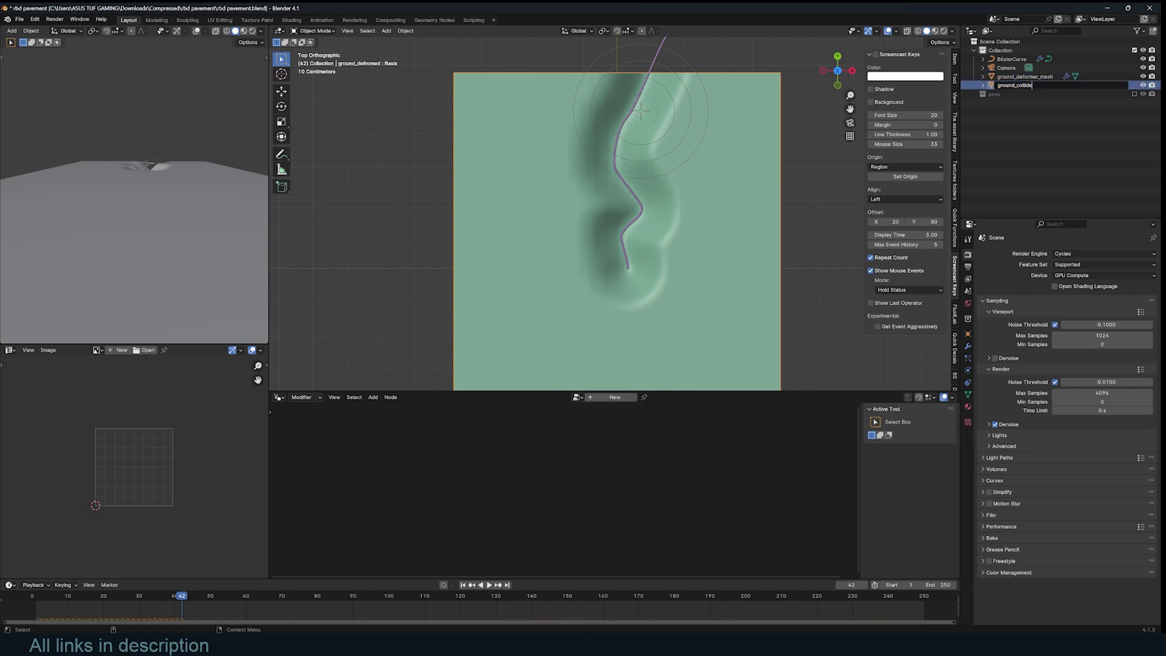
- Rename the surface-deformed plane copy ground_collider_mesh and duplicate it in place
{"action": "type", "text": "r_mesh"}
{"action": "key", "text": "Return"}
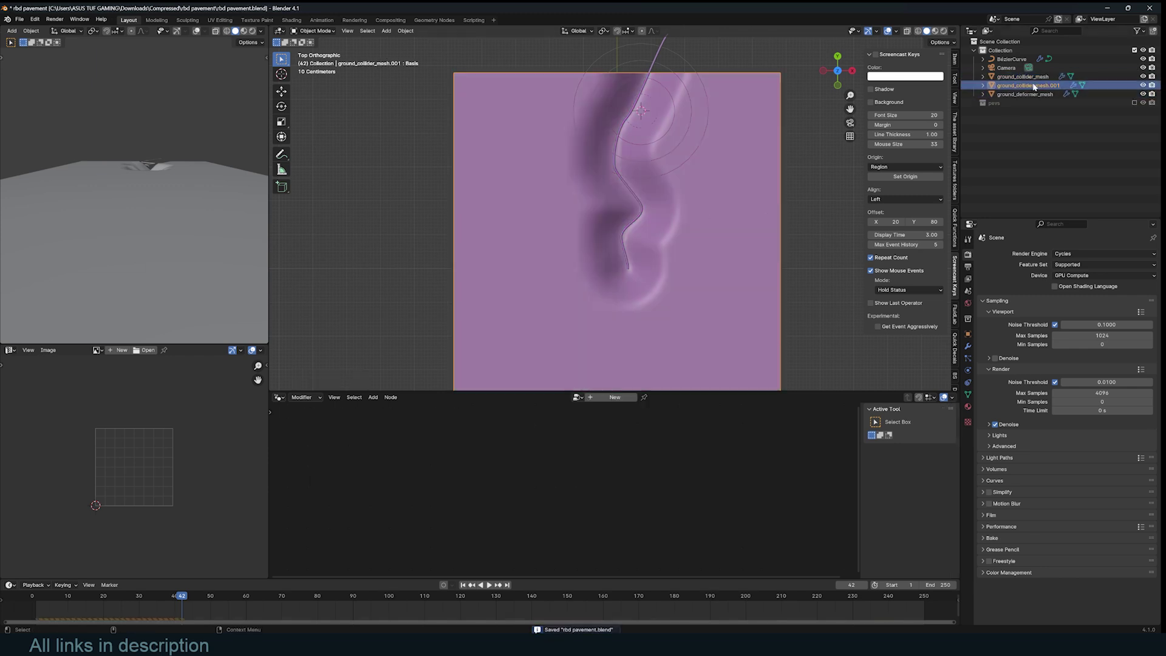
{"action": "right_click", "coordinate": [665, 203]}
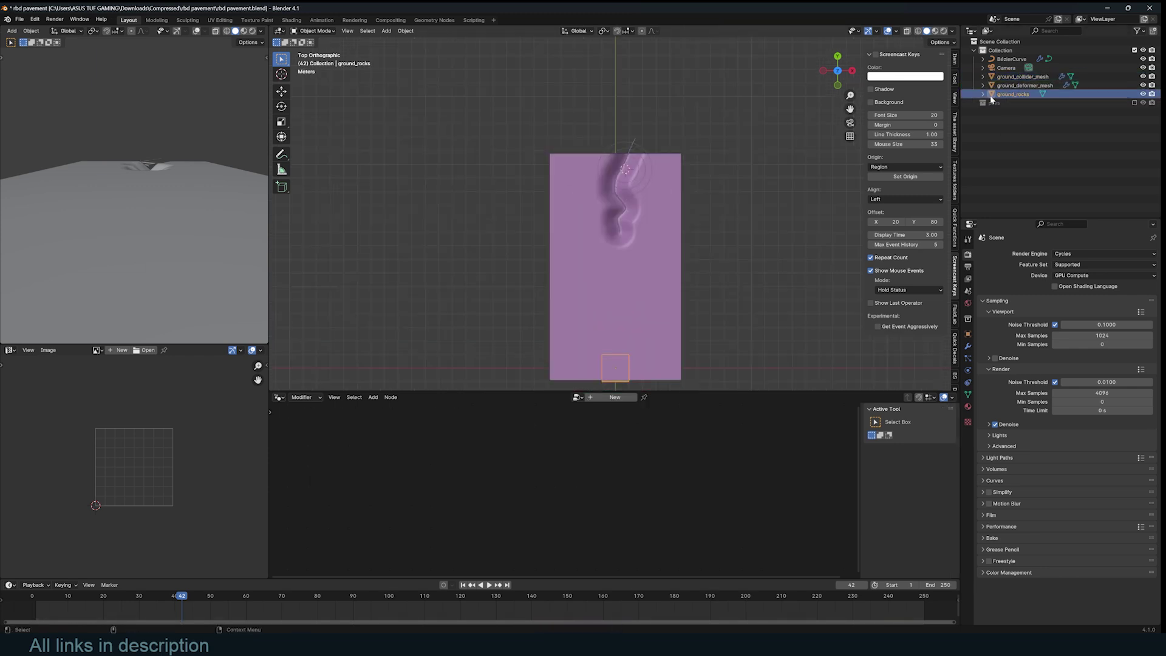
- In the ground_deformer_mesh nodes, add a Store Named Attribute node named "defromed" and link the deformation value into it
{"action": "left_click", "coordinate": [1015, 86]}
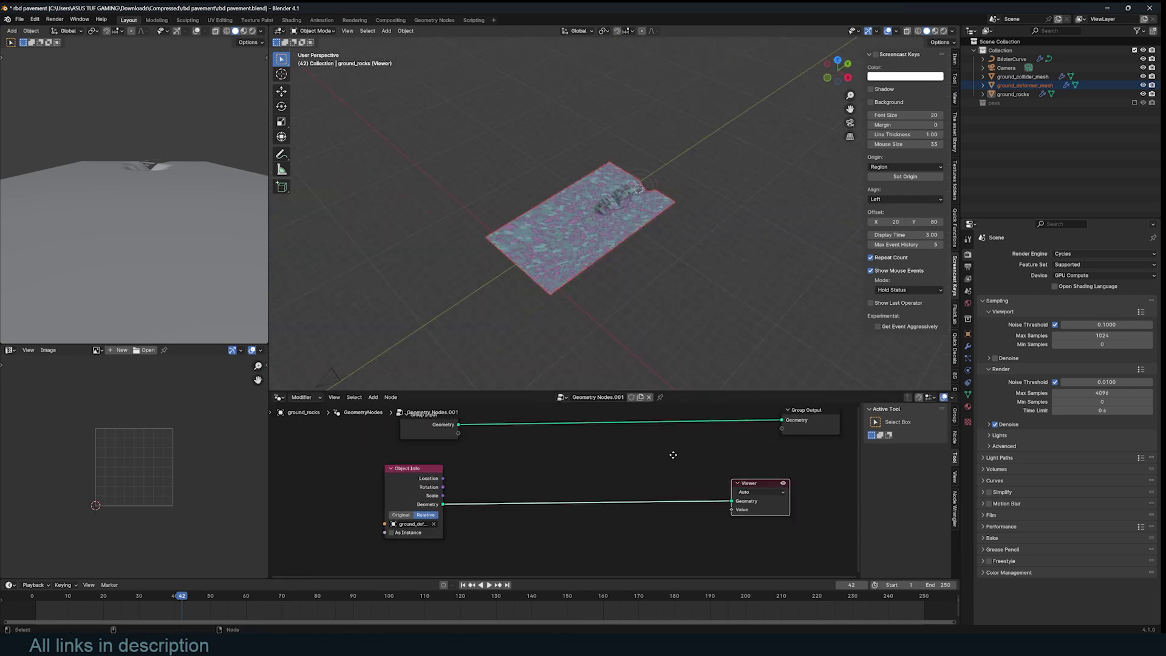
{"action": "key", "text": "shift+a"}
{"action": "left_click", "coordinate": [572, 426]}
{"action": "scroll", "coordinate": [573, 463], "scroll_direction": "up", "scroll_amount": 3}
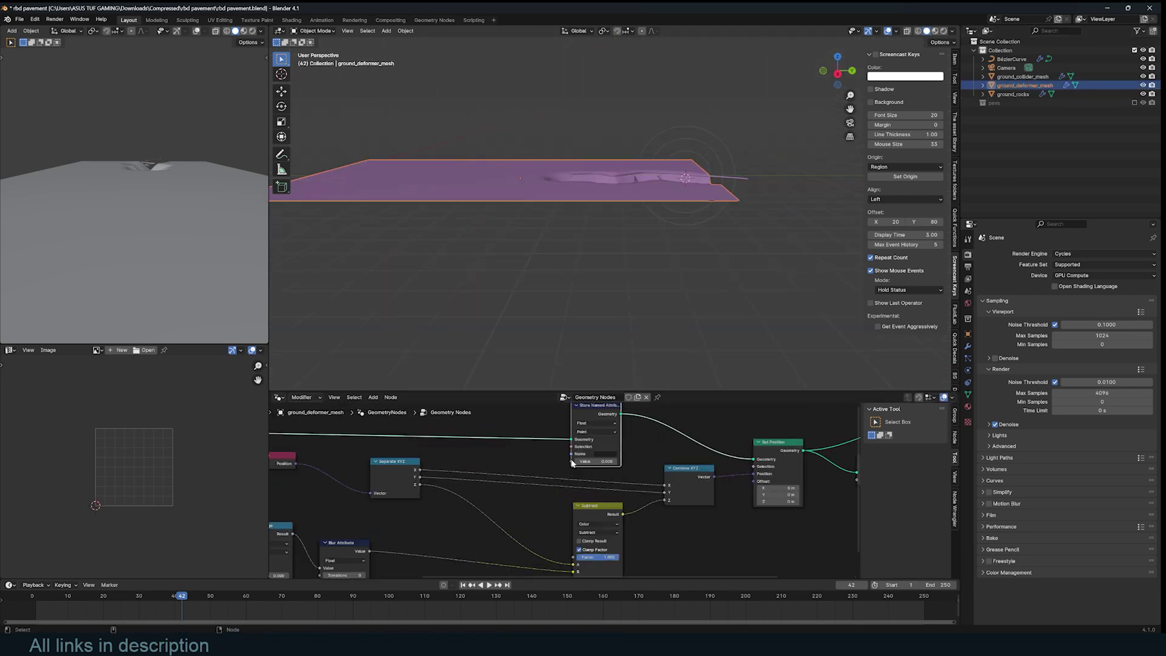
{"action": "left_click", "coordinate": [615, 446]}
{"action": "type", "text": "defromed"}
{"action": "key", "text": "Return"}
{"action": "scroll", "coordinate": [568, 480], "scroll_direction": "down", "scroll_amount": 3}
{"action": "left_click_drag", "start_coordinate": [398, 542], "coordinate": [570, 465]}
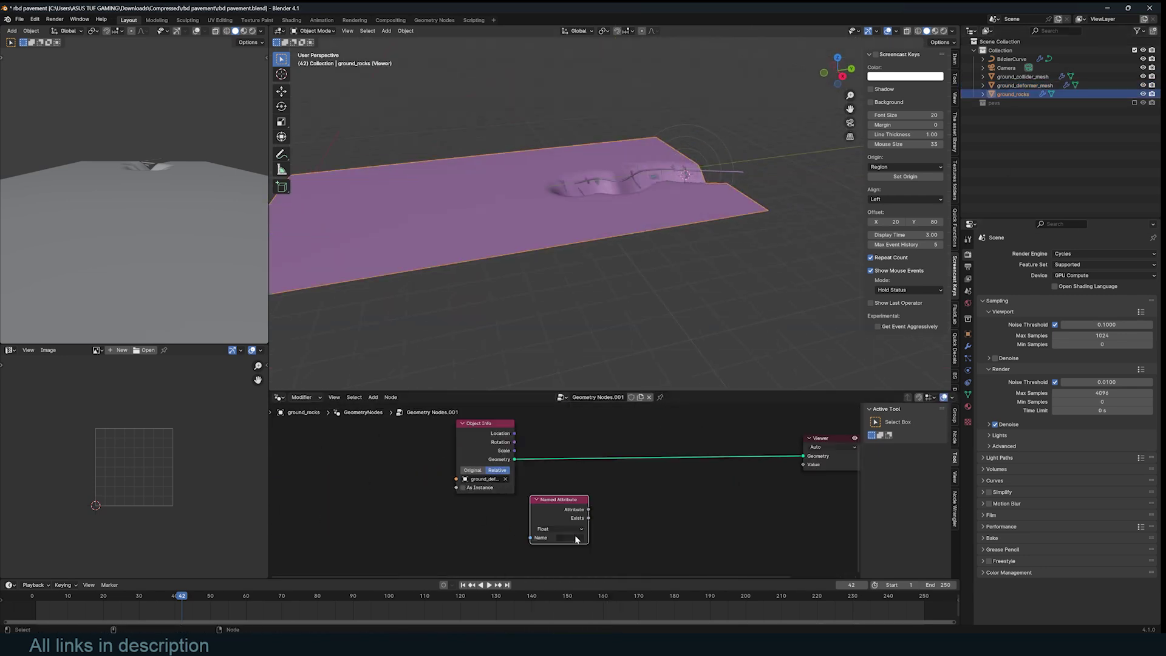
- In the ground_rocks nodes, add a Delete Geometry node whose selection comes from the "defromed" attribute inverted by a Not node
{"action": "left_click_drag", "start_coordinate": [518, 537], "coordinate": [631, 513]}
{"action": "type", "text": "dele"}
{"action": "key", "text": "Return"}
{"action": "left_click", "coordinate": [646, 491]}
{"action": "key", "text": "shift+a"}
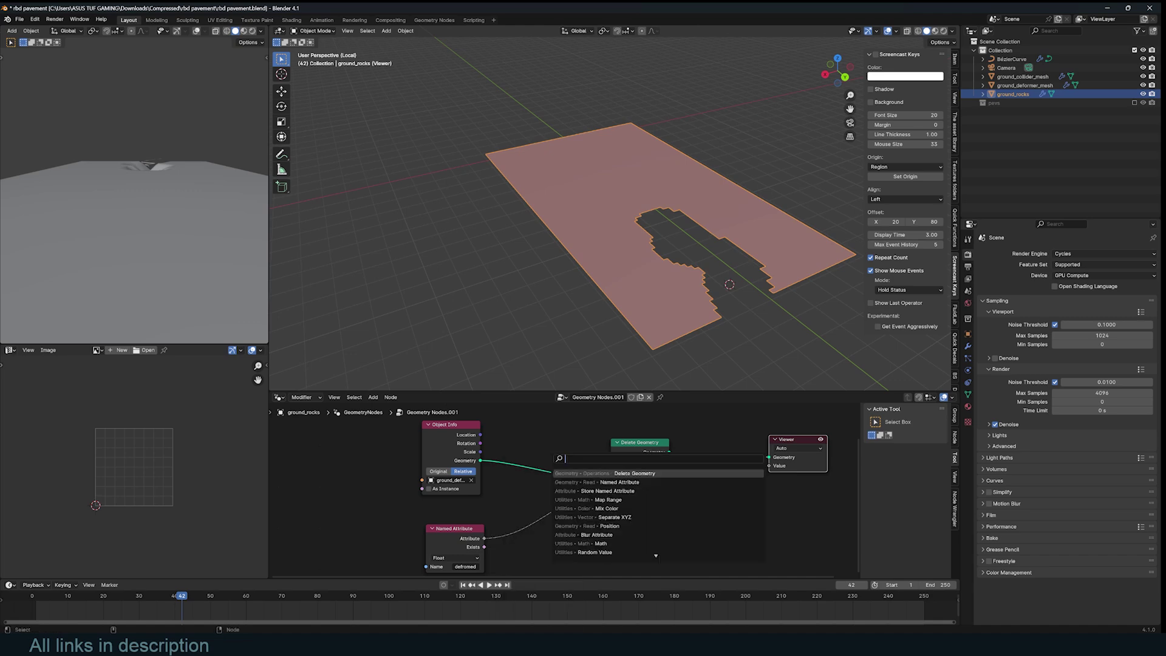
{"action": "left_click", "coordinate": [532, 460]}
- Save the file, open the scene properties and play the animation to check the ground_rocks geometry
{"action": "key", "text": "ctrl+s"}
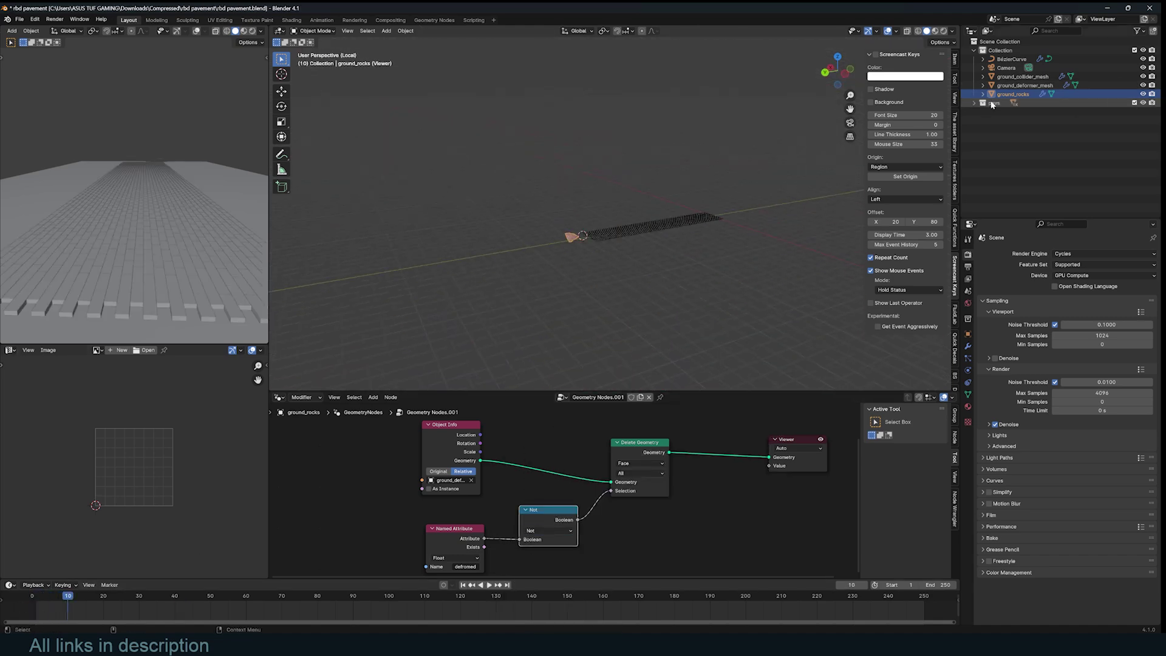
{"action": "left_click", "coordinate": [968, 291]}
{"action": "key", "text": "space"}
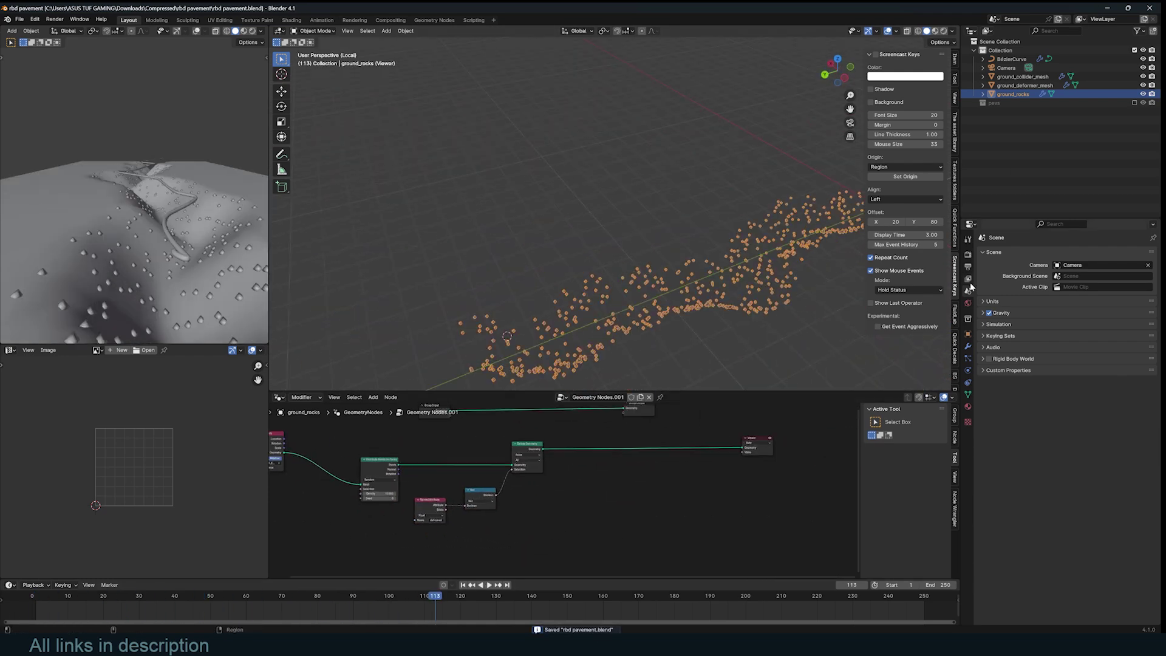
- Open the asset library and search it for "rock"
{"action": "left_click", "coordinate": [956, 146]}
{"action": "type", "text": "rock"}
{"action": "key", "text": "Return"}
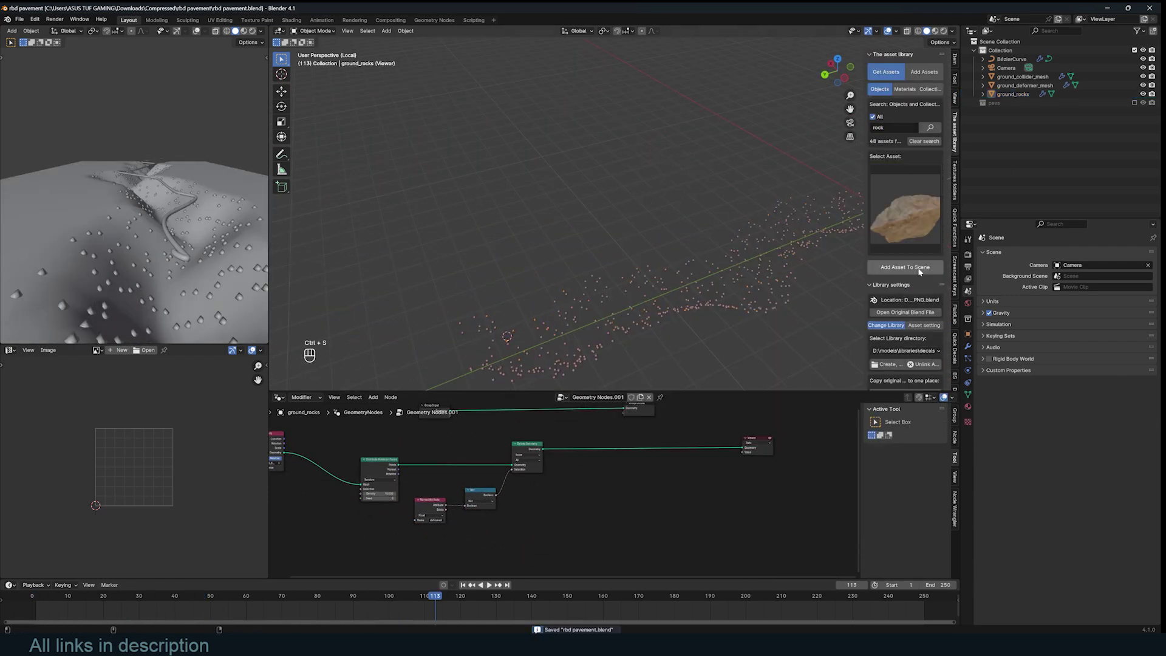
- Add three rock assets from the library to the scene, apply their transforms and gather them in a collection named "rocks"
{"action": "key", "text": "s"}
{"action": "key", "text": "ctrl+a"}
{"action": "left_click", "coordinate": [905, 209]}
{"action": "left_click", "coordinate": [796, 460]}
{"action": "left_click", "coordinate": [905, 267]}
{"action": "left_click", "coordinate": [905, 210]}
{"action": "left_click", "coordinate": [827, 369]}
{"action": "left_click", "coordinate": [904, 267]}
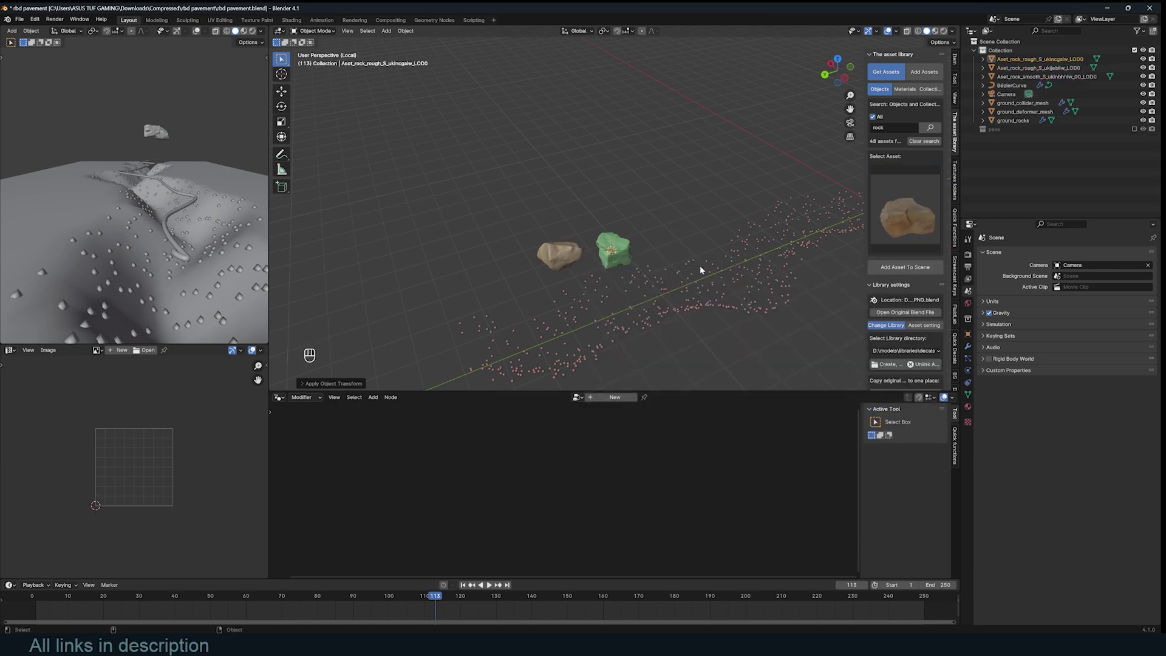
- In the ground_rocks nodes, instance the separated, reset children of the rocks collection on the points and drive their rotation with a Random Value node
{"action": "left_click", "coordinate": [782, 219]}
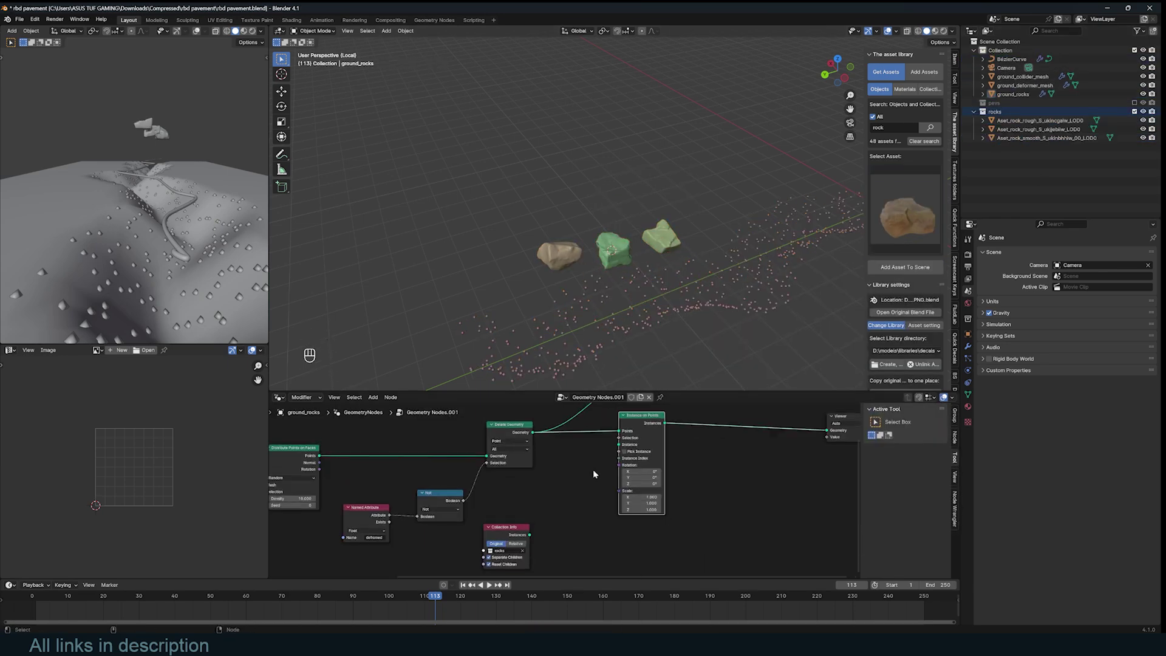
{"action": "key", "text": "ctrl+s"}
{"action": "middle_click_drag", "start_coordinate": [483, 555], "coordinate": [599, 459], "text": "shift"}
{"action": "key", "text": "Down"}
{"action": "key", "text": "Return"}
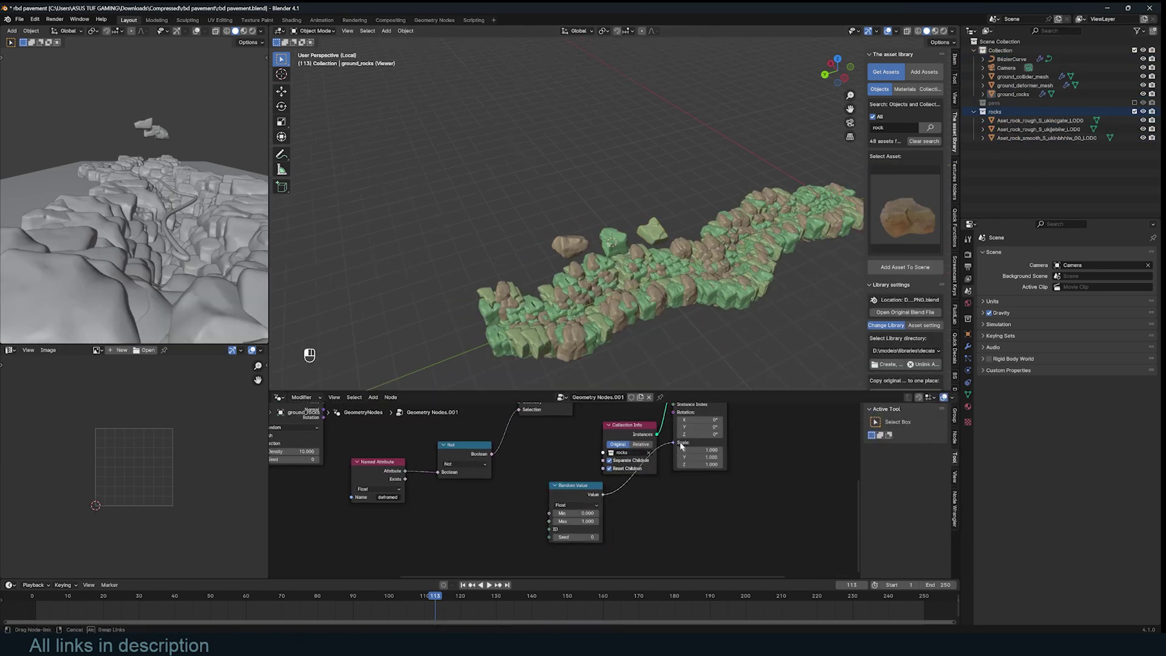
{"action": "key", "text": "alt"}
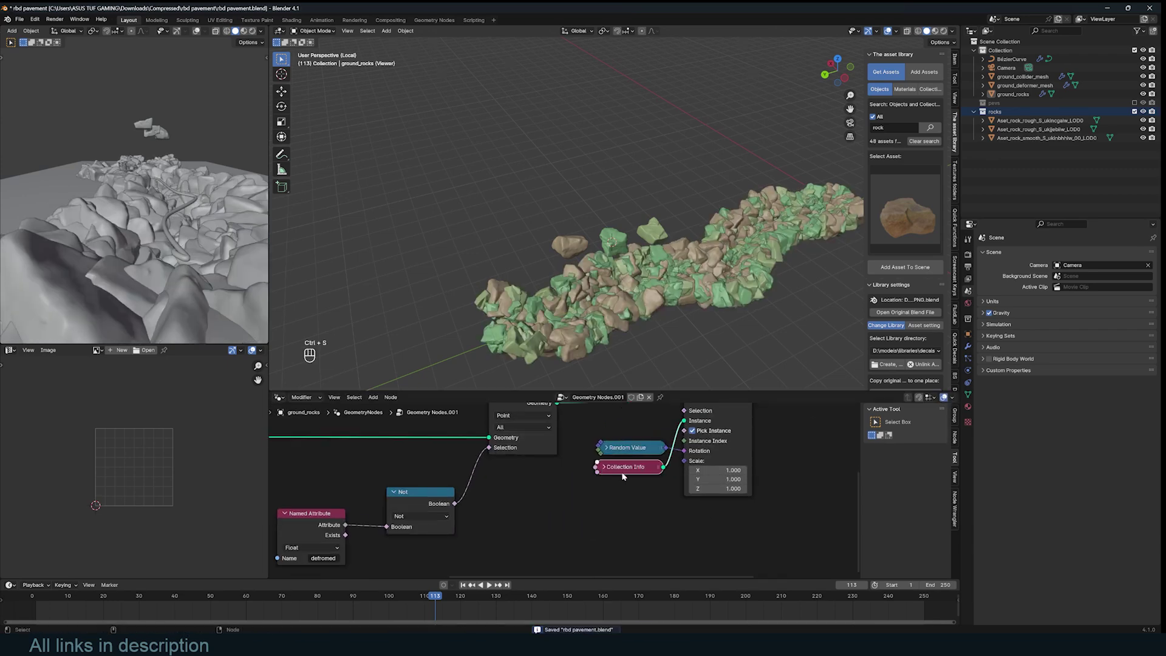
- Drive the instances' scale with a Noise Texture passed through a Subtract node of 0.5 and a Color Ramp
{"action": "middle_click_drag", "start_coordinate": [584, 485], "coordinate": [617, 482], "text": "shift"}
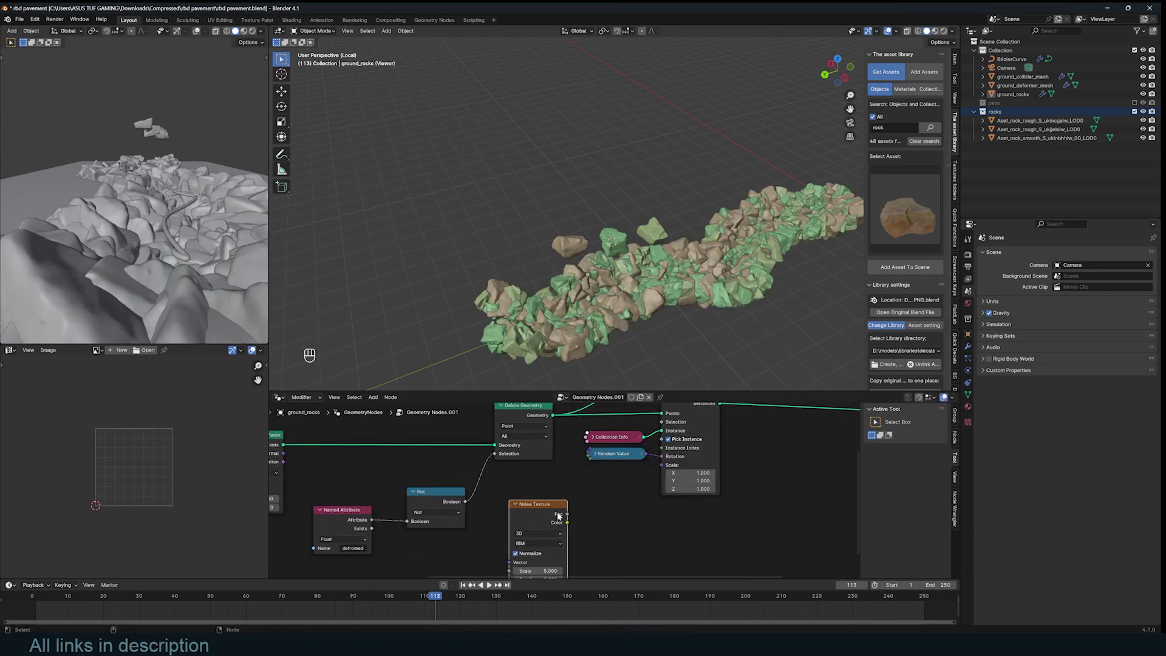
{"action": "left_click_drag", "start_coordinate": [567, 513], "coordinate": [661, 465]}
{"action": "left_click_drag", "start_coordinate": [580, 471], "coordinate": [533, 484]}
{"action": "left_click_drag", "start_coordinate": [652, 524], "coordinate": [697, 522]}
{"action": "left_click_drag", "start_coordinate": [759, 525], "coordinate": [731, 525]}
{"action": "left_click_drag", "start_coordinate": [674, 473], "coordinate": [765, 472]}
{"action": "left_click", "coordinate": [667, 524]}
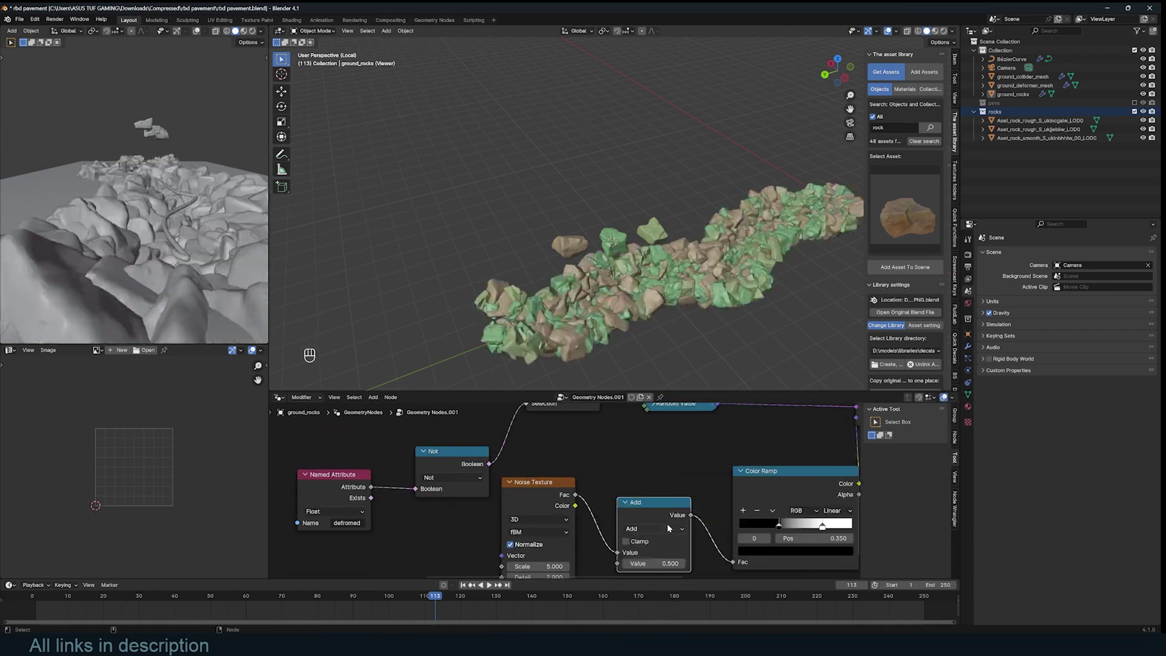
{"action": "left_click", "coordinate": [667, 524]}
{"action": "left_click", "coordinate": [663, 535]}
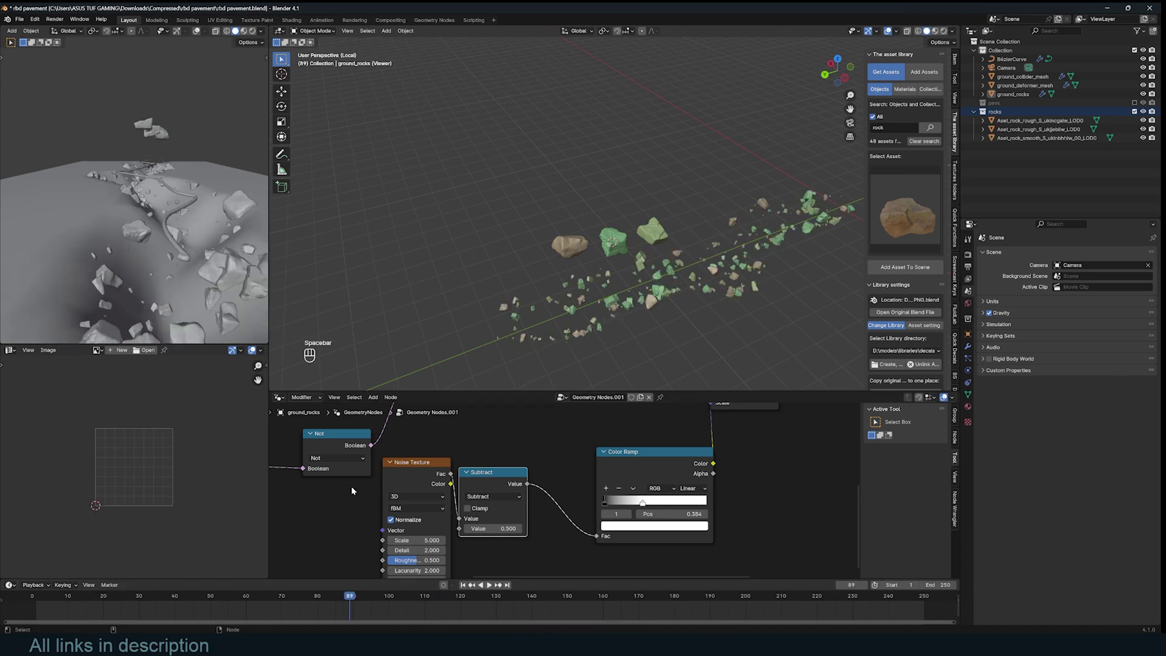
- Multiply the Color Ramp's scale value by the "defromed" attribute and play the animation to check the rocks' growth
{"action": "scroll", "coordinate": [670, 484], "scroll_direction": "down", "scroll_amount": 3}
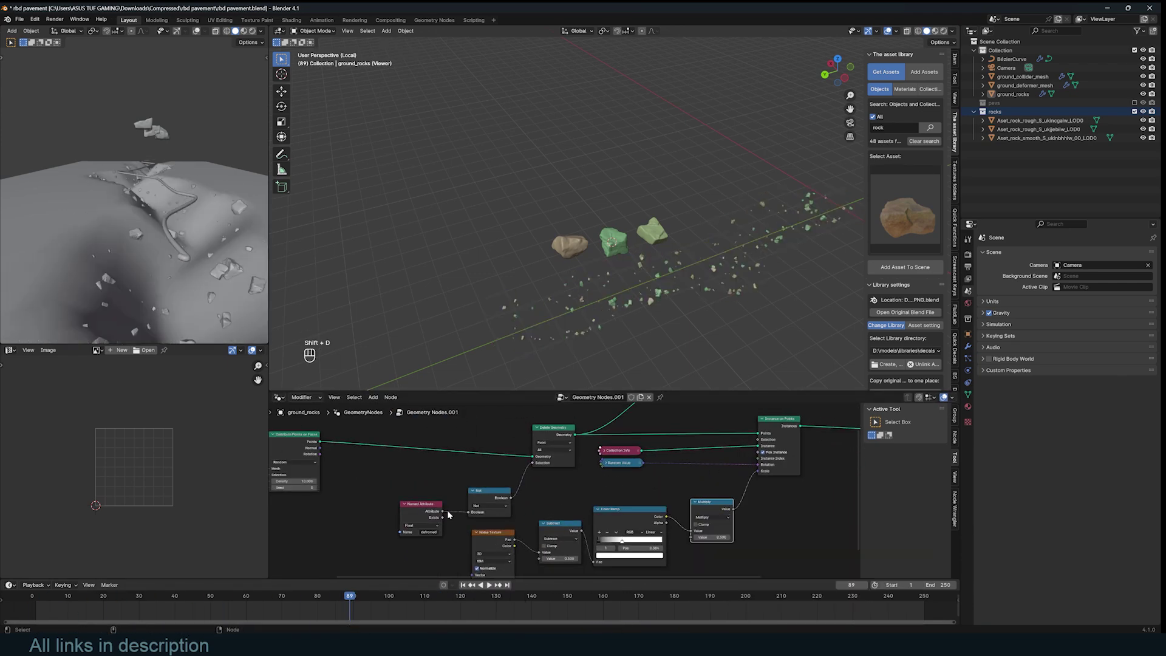
{"action": "key", "text": "space"}
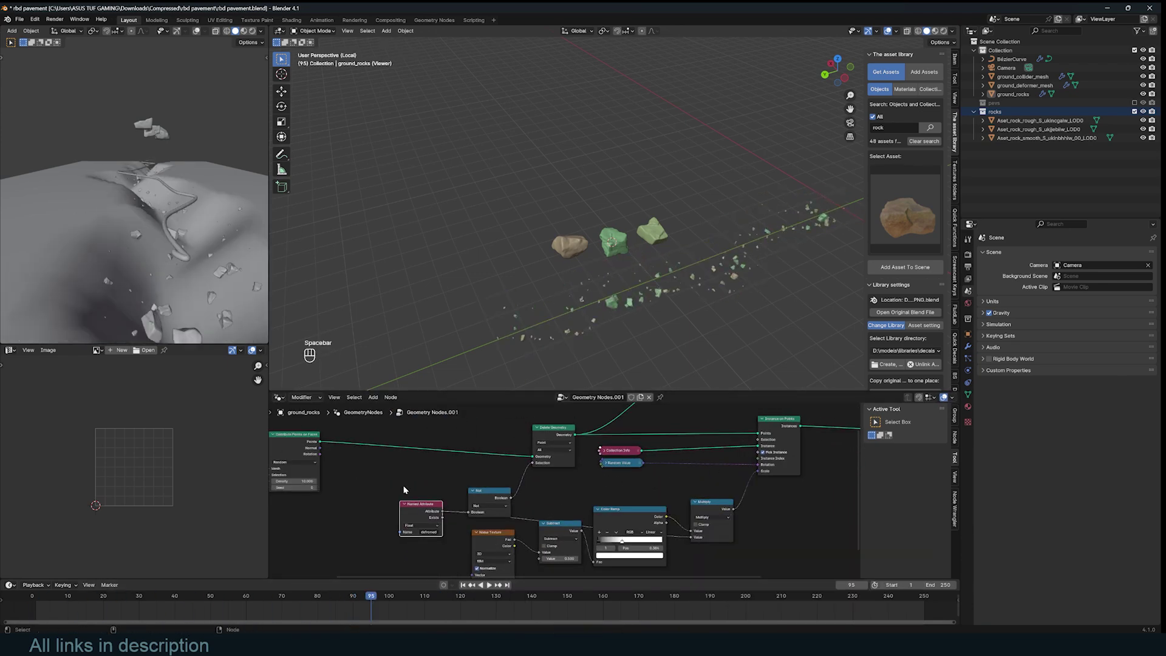
{"action": "key", "text": "space"}
{"action": "key", "text": "space"}
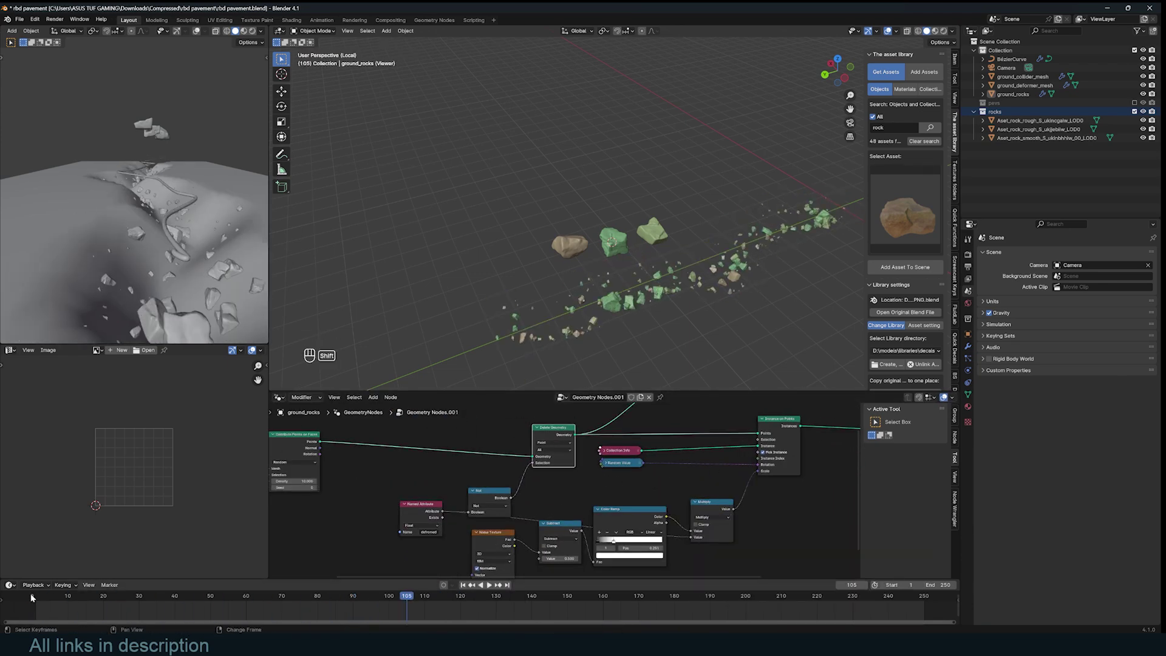
{"action": "key", "text": "ctrl+shift+space"}
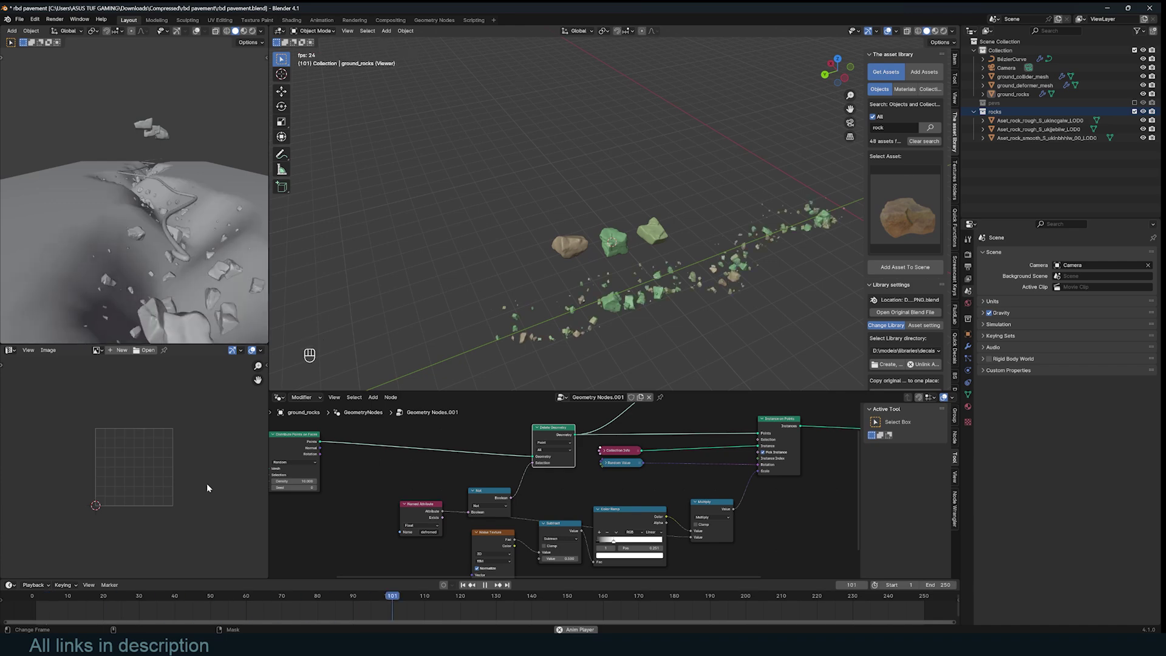
{"action": "key", "text": "space"}
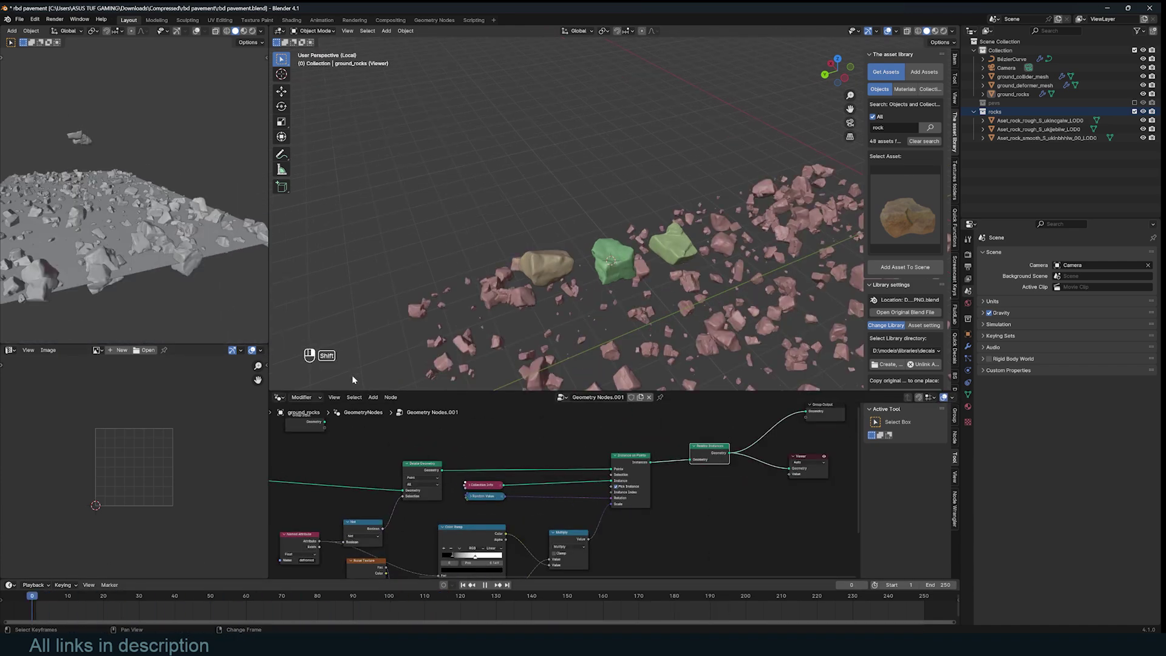
- Open a rock asset's modifiers, make ground_rocks a passive rigid body with Deform as its collision source, and save the file
{"action": "left_click", "coordinate": [673, 243]}
{"action": "left_click", "coordinate": [968, 347]}
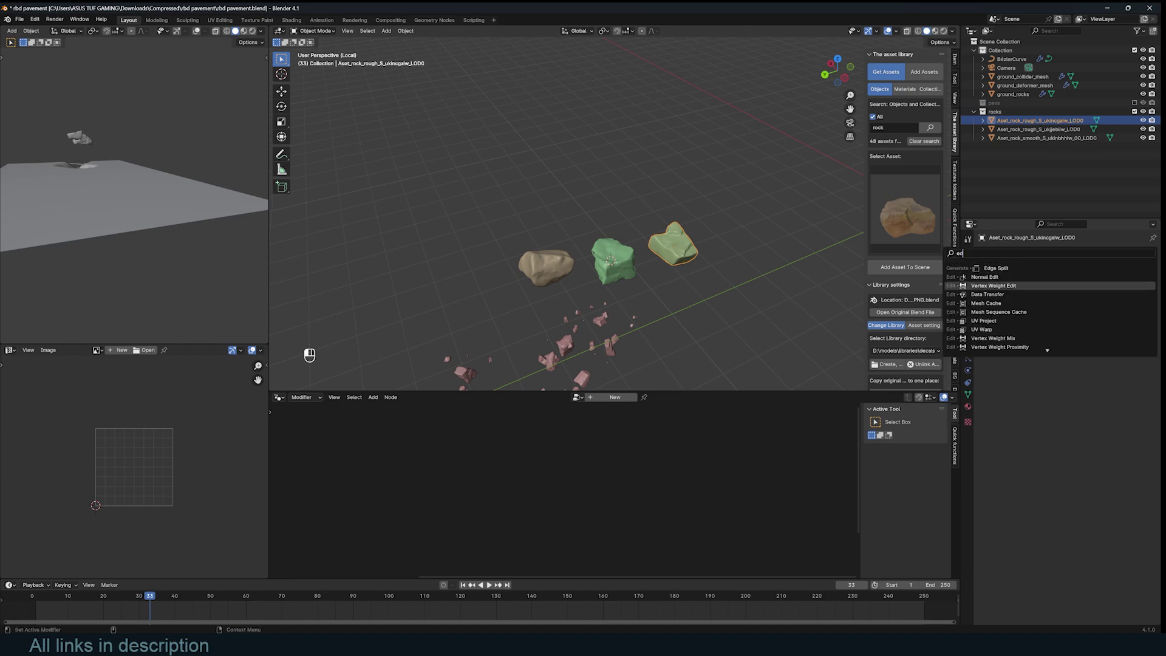
{"action": "left_click", "coordinate": [670, 262]}
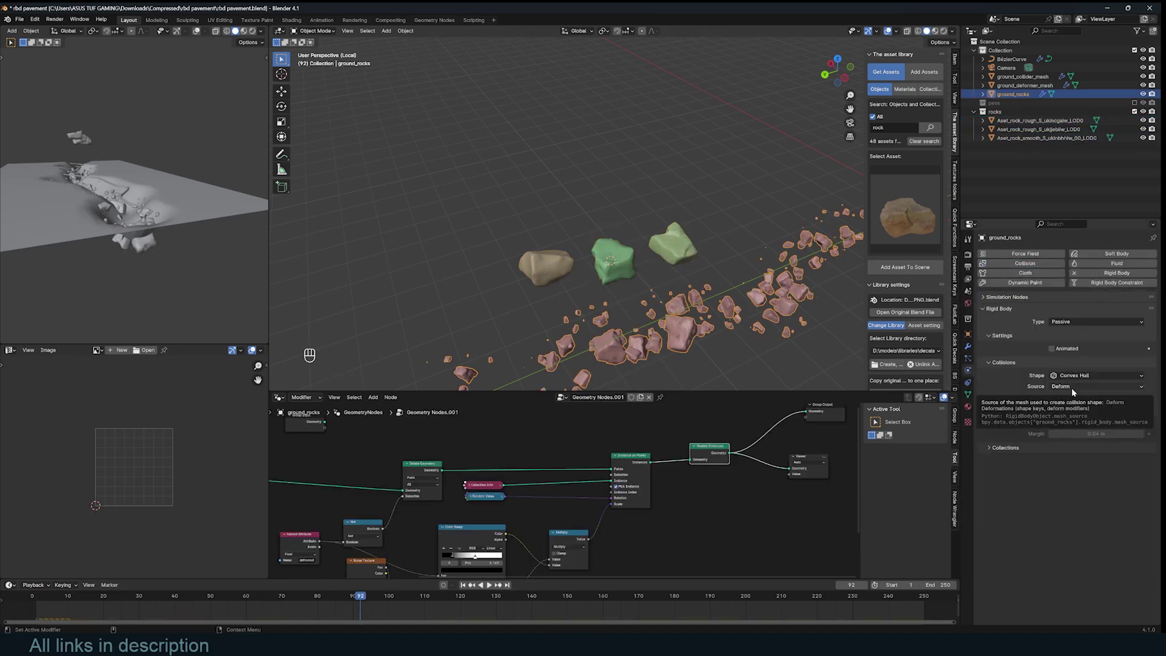
{"action": "key", "text": "ctrl+s"}
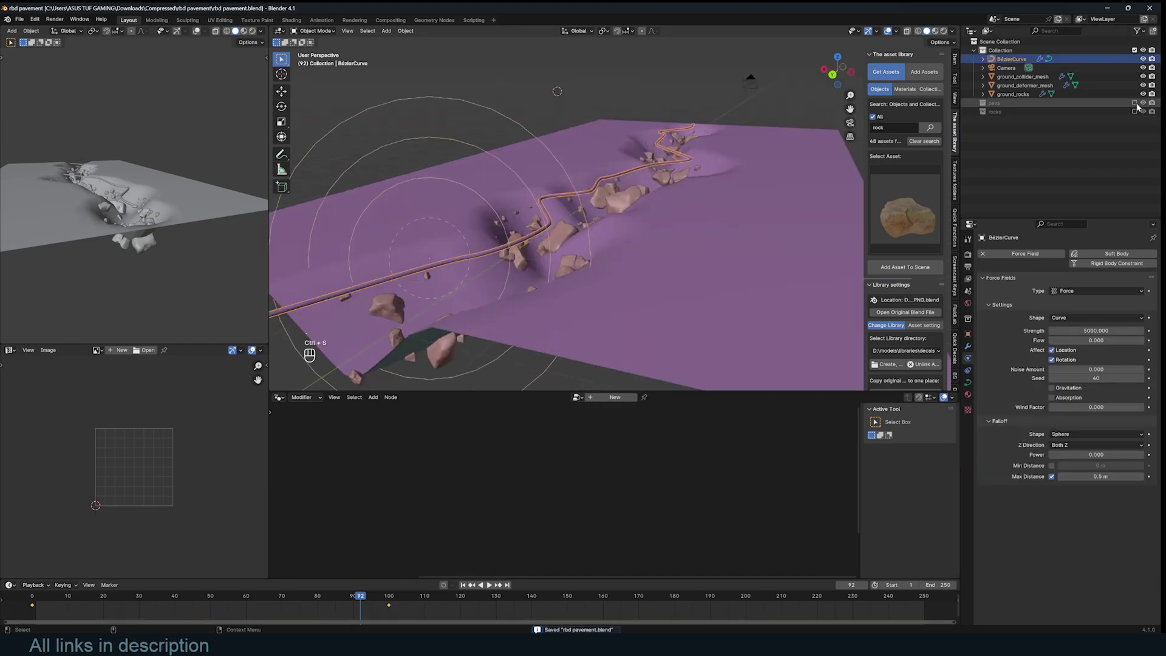
- Enable the collection of pavement bricks and play the rigid body simulation to check how the bricks react to the rocks
{"action": "left_click", "coordinate": [1134, 103]}
{"action": "left_click", "coordinate": [970, 292]}
{"action": "key", "text": "space"}
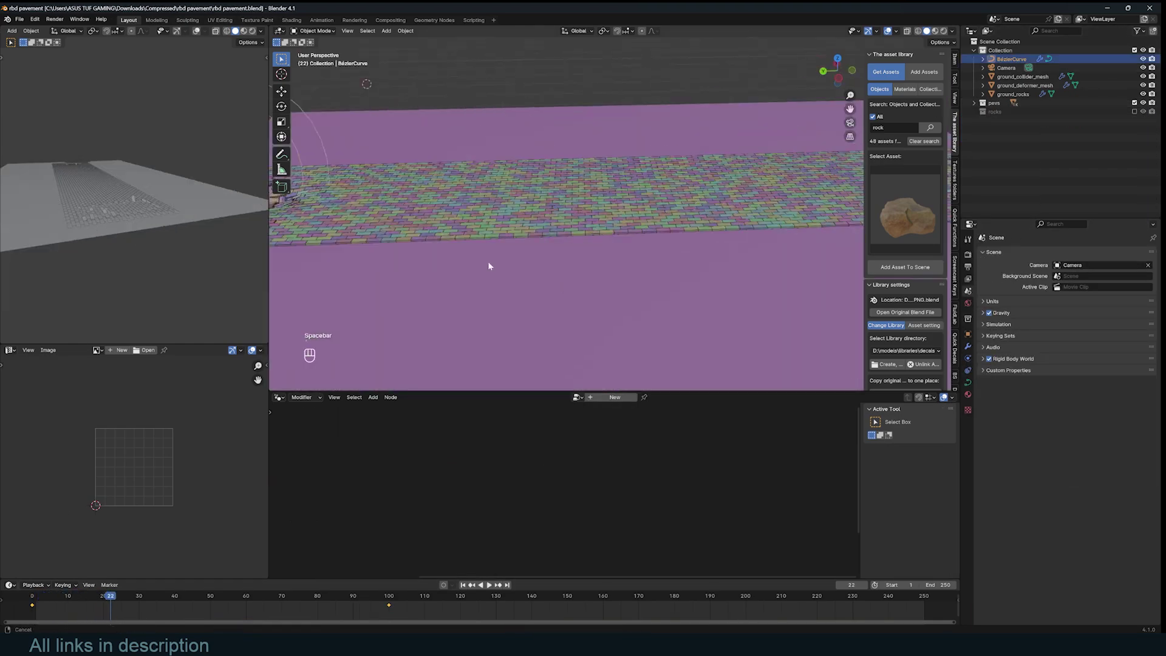
{"action": "middle_click_drag", "start_coordinate": [624, 251], "coordinate": [590, 317]}
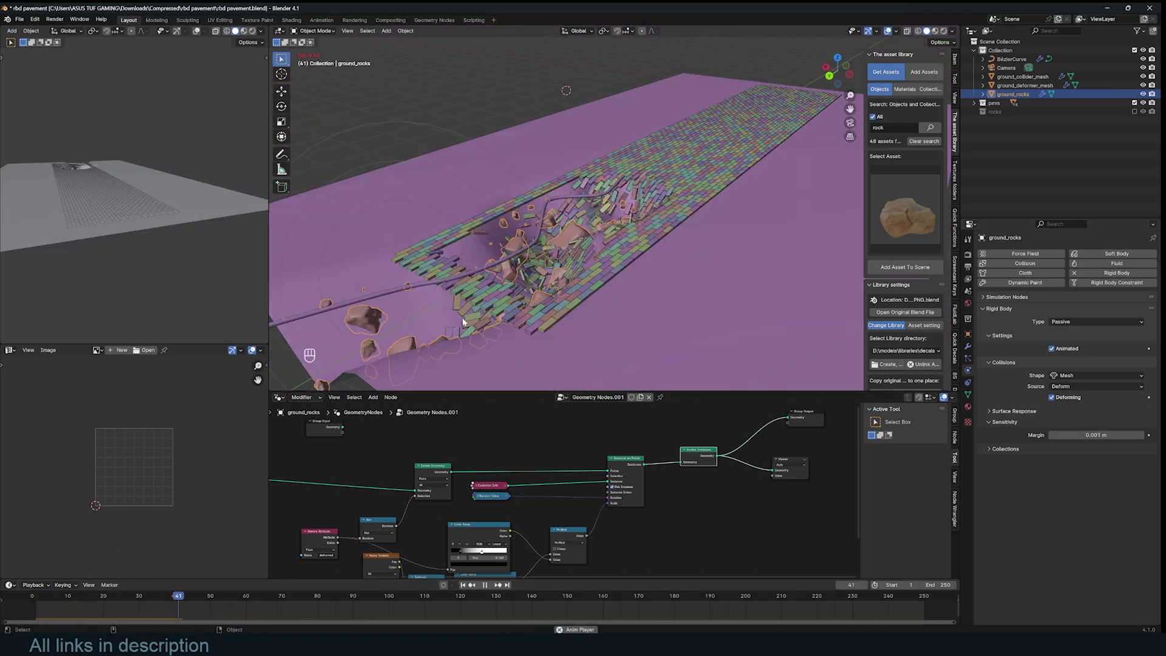
{"action": "middle_click_drag", "start_coordinate": [471, 327], "coordinate": [719, 322]}
- On ground_collider_mesh, add a Shrinkwrap modifier projecting onto ground_rocks with a -0.007 m offset, preceded by a level 2 Catmull-Clark Subdivision
{"action": "left_click", "coordinate": [718, 266]}
{"action": "left_click", "coordinate": [968, 346]}
{"action": "left_click", "coordinate": [1067, 274]}
{"action": "type", "text": "s"}
{"action": "left_click", "coordinate": [993, 333]}
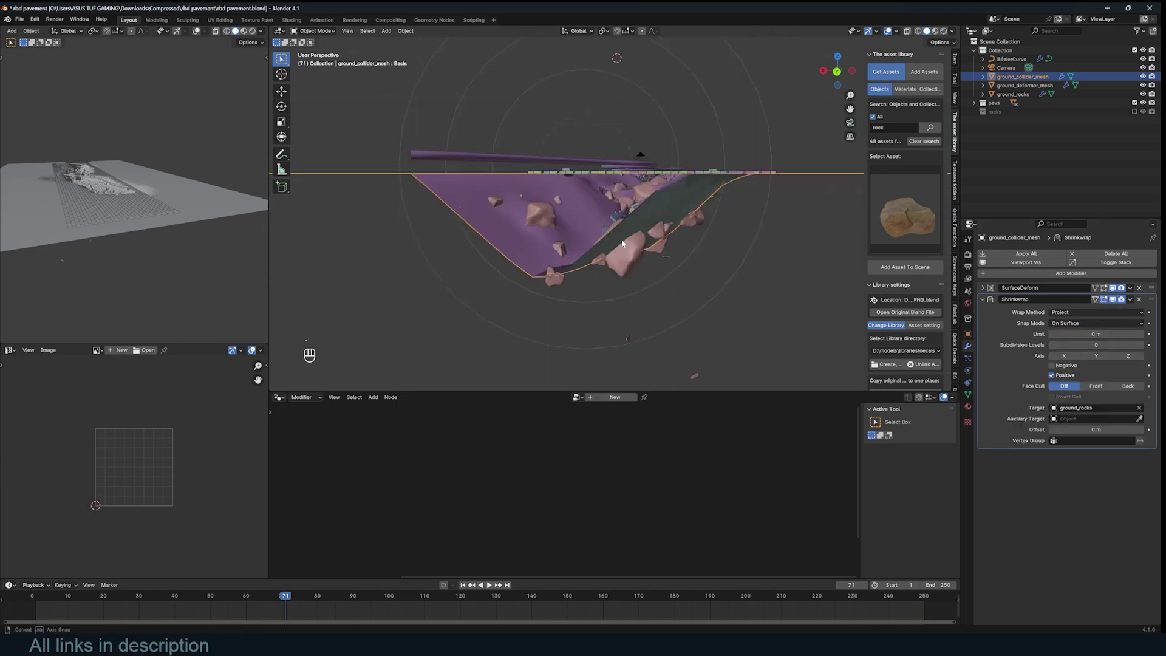
{"action": "key", "text": "space"}
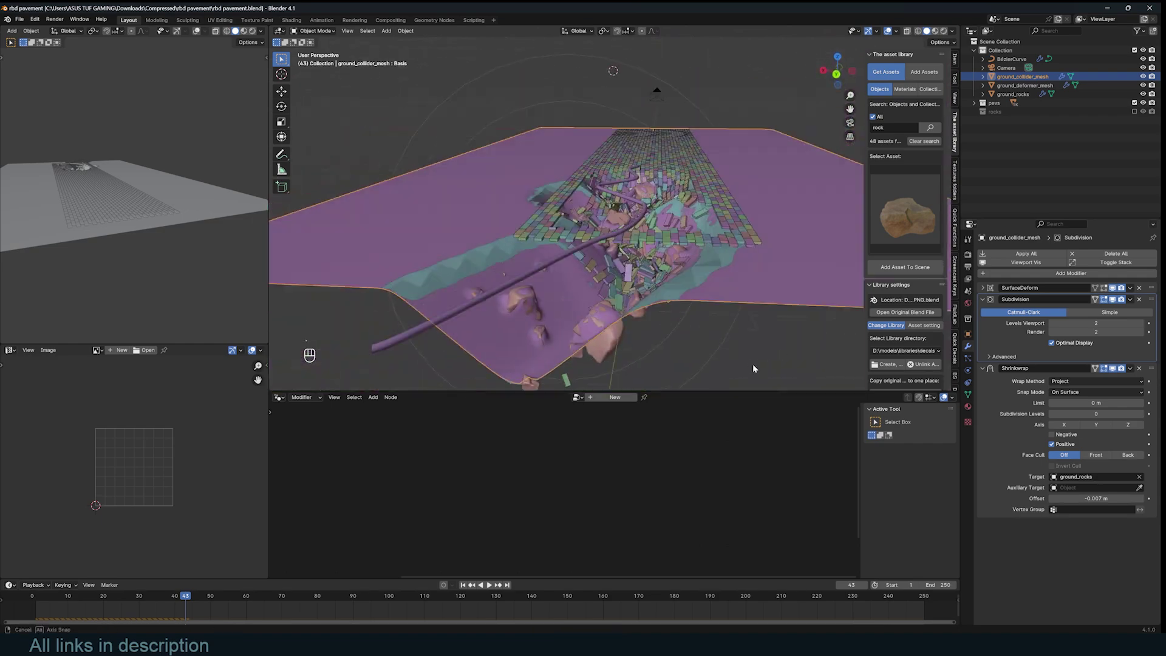
- Play the simulation to check the collider, set the Shrinkwrap to Outside Surface with a 0.01 m limit, and save the file
{"action": "key", "text": "space"}
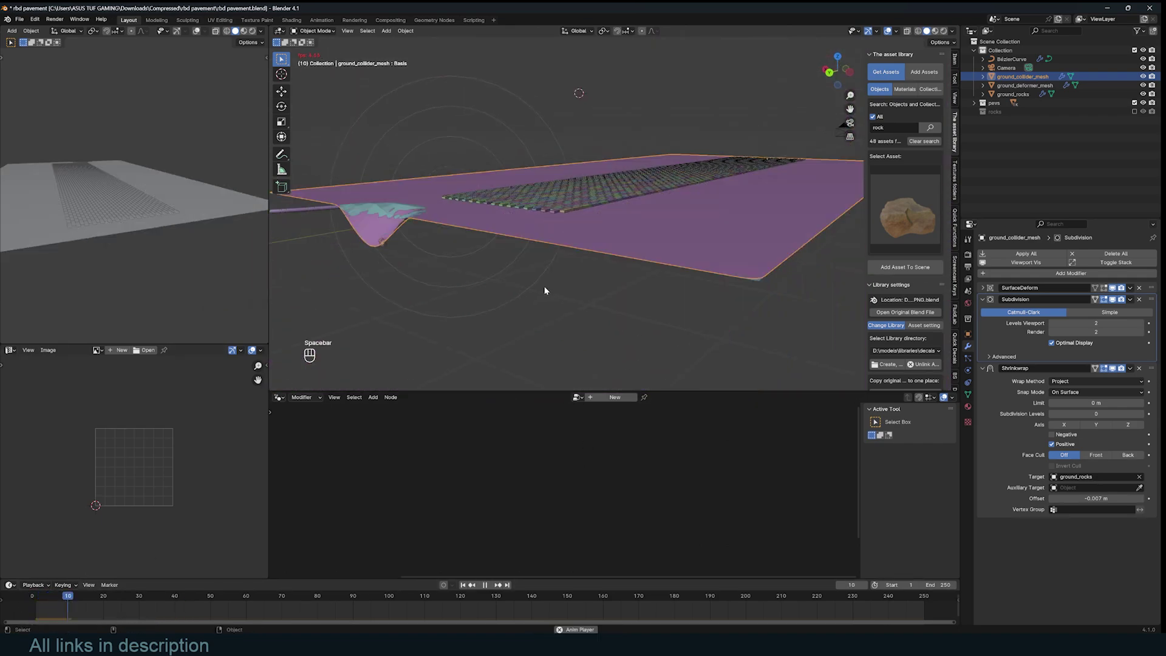
{"action": "middle_click_drag", "start_coordinate": [544, 285], "coordinate": [570, 327]}
{"action": "scroll", "coordinate": [554, 309], "scroll_direction": "up", "scroll_amount": 3}
{"action": "key", "text": "space"}
{"action": "left_click", "coordinate": [1062, 449]}
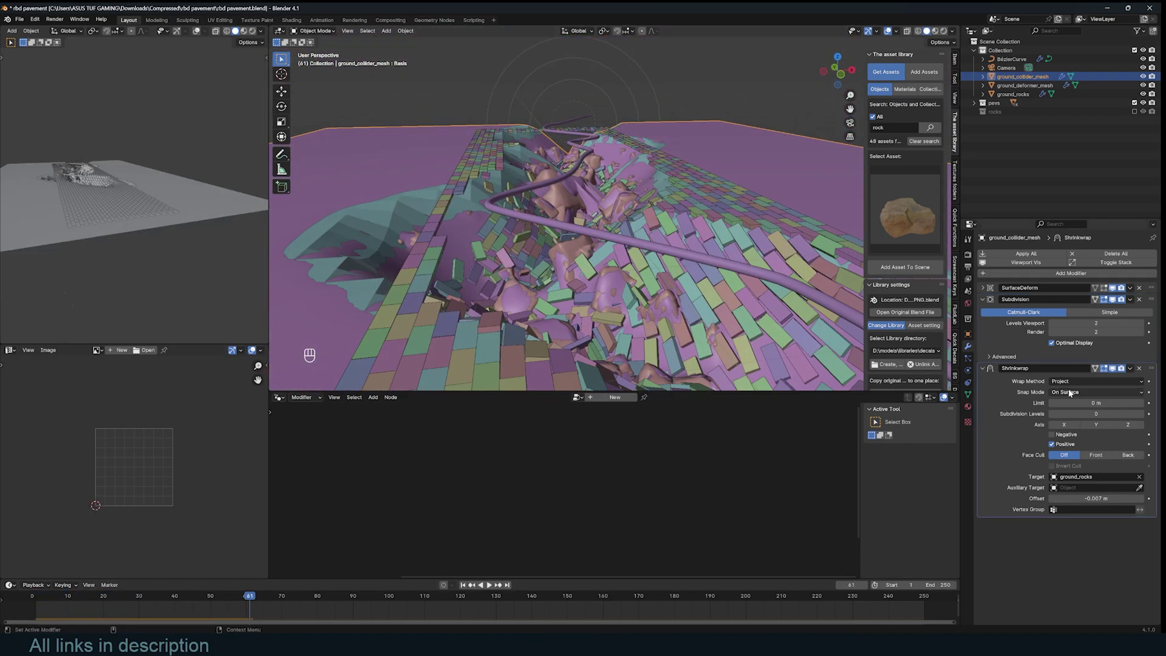
{"action": "type", "text": ".01"}
{"action": "key", "text": "Return"}
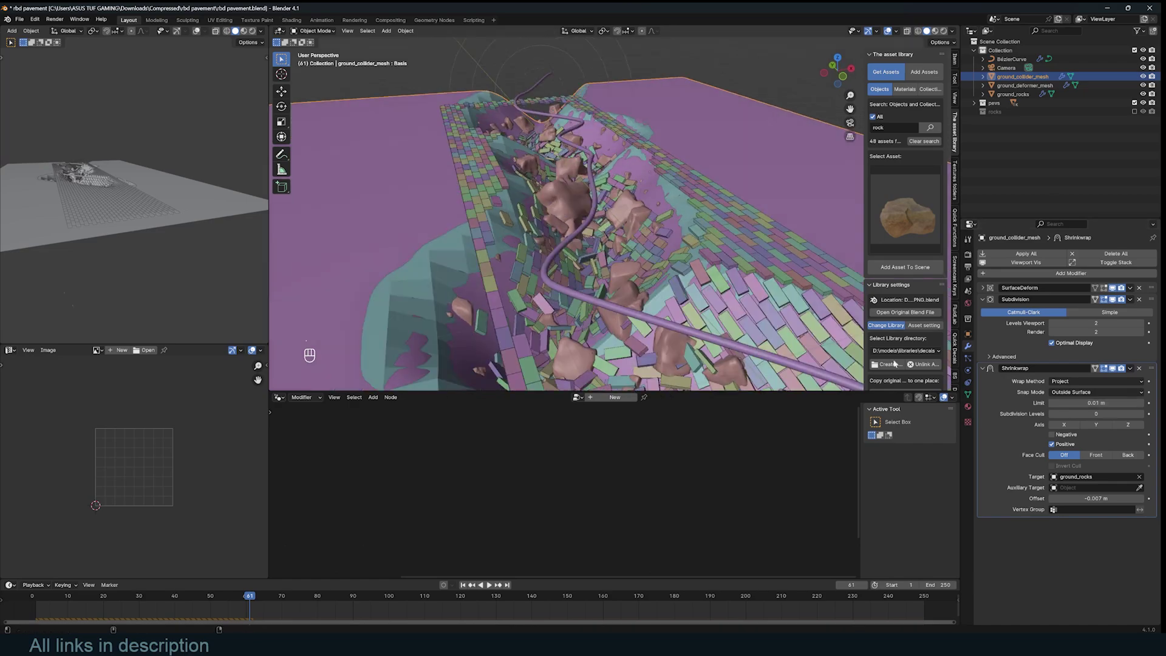
{"action": "key", "text": "ctrl+s"}
{"action": "key", "text": "ctrl+s"}
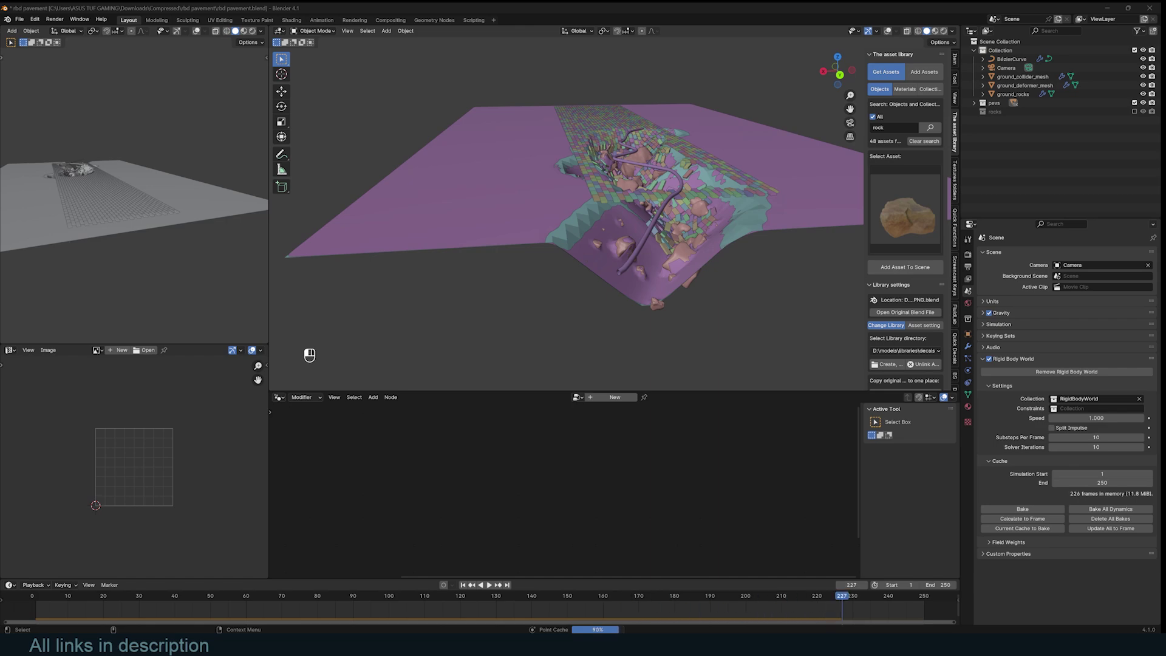
- Play the cached rigid body simulation from the first frame and examine how the bricks break apart along the curve
{"action": "left_click", "coordinate": [35, 595]}
{"action": "key", "text": "space"}
{"action": "middle_click_drag", "start_coordinate": [595, 207], "coordinate": [437, 237]}
{"action": "key", "text": "space"}
{"action": "left_click", "coordinate": [35, 596]}
{"action": "key", "text": "space"}
{"action": "key", "text": "space"}
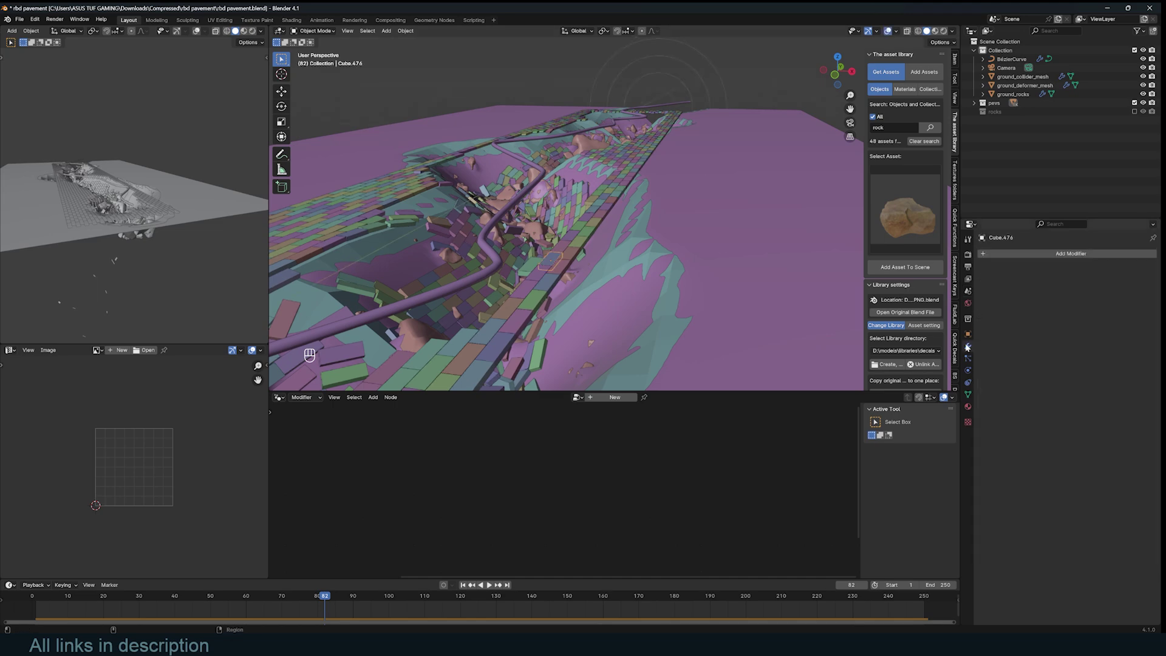
- Save the file and store a new version named "rbd pavement_keyframe_bake.blend"
{"action": "key", "text": "ctrl+s"}
{"action": "key", "text": "ctrl+shift+s"}
{"action": "type", "text": "_keyframe_bake"}
{"action": "key", "text": "Return"}
{"action": "key", "text": "Return"}
{"action": "key", "text": "ctrl+s"}
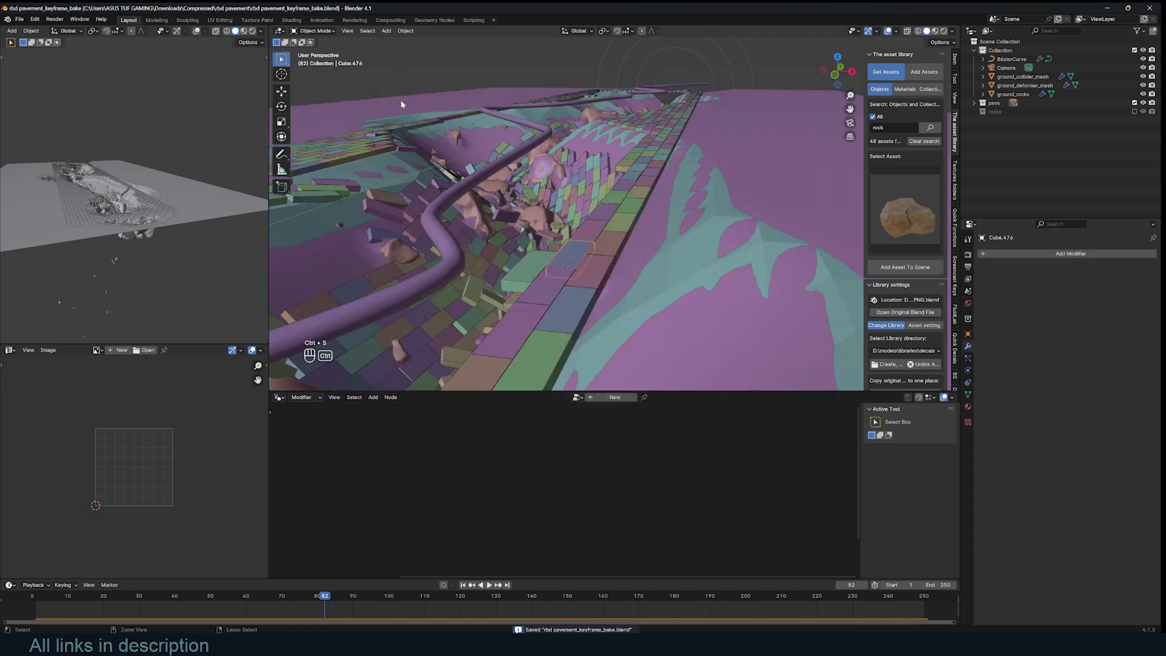
- Select all pavement bricks in the same collection and bake their rigid body motion to keyframes for frames 1 to 250 with step 1
{"action": "left_click", "coordinate": [405, 31]}
{"action": "mouse_move", "coordinate": [426, 260]}
{"action": "left_click", "coordinate": [522, 327]}
{"action": "scroll", "coordinate": [527, 361], "scroll_direction": "down", "scroll_amount": 5}
{"action": "left_click", "coordinate": [498, 209]}
{"action": "left_click", "coordinate": [405, 30]}
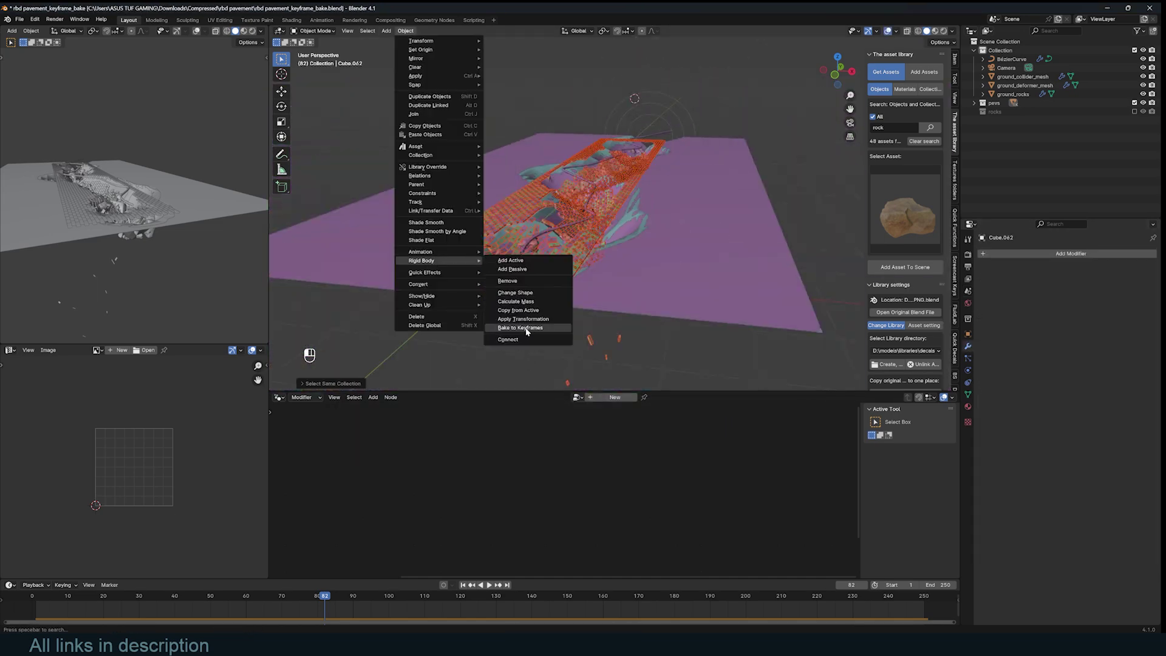
{"action": "left_click", "coordinate": [521, 328]}
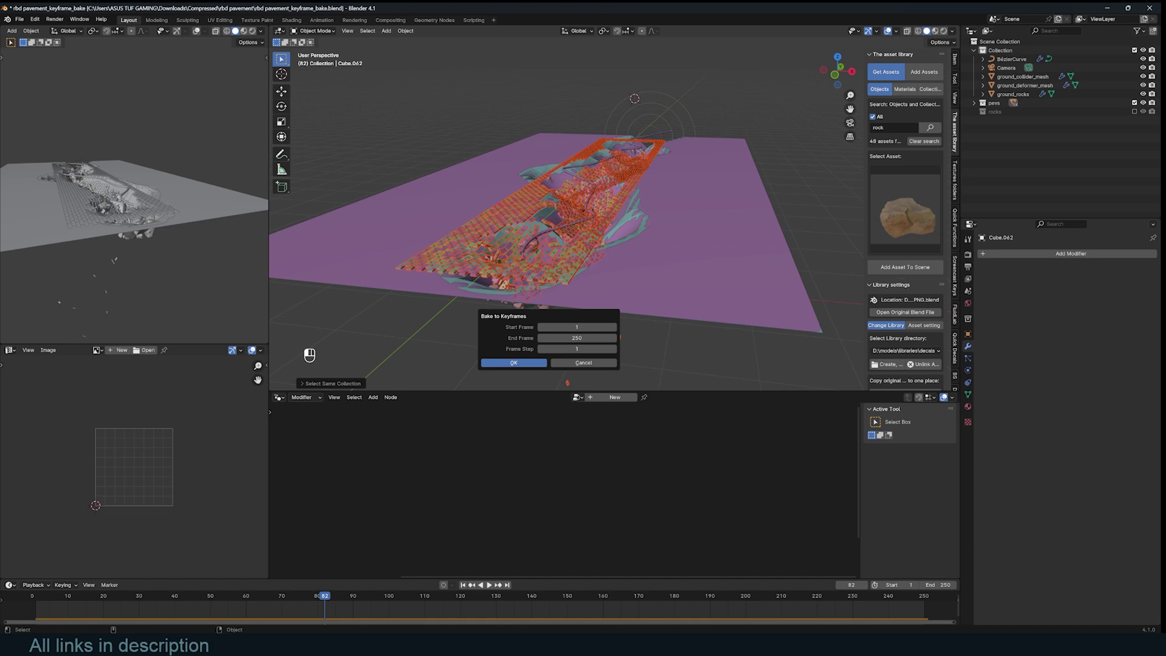
- Play the baked animation and select a single brick to check its keyframes
{"action": "left_click", "coordinate": [751, 160]}
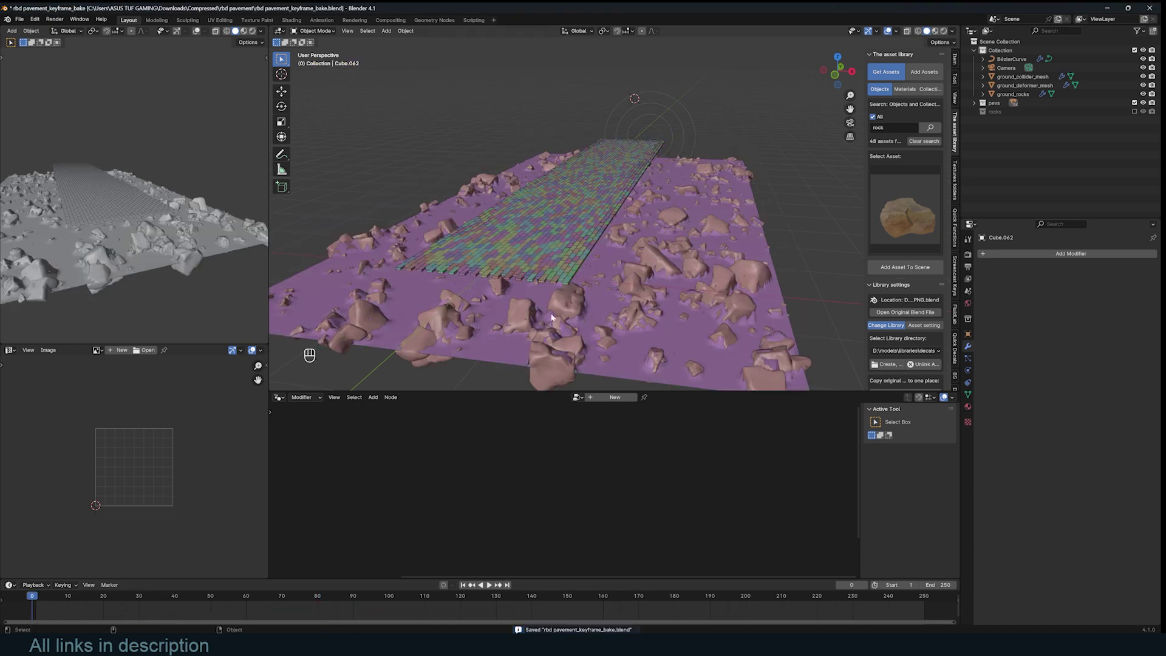
{"action": "key", "text": "space"}
{"action": "key", "text": "space"}
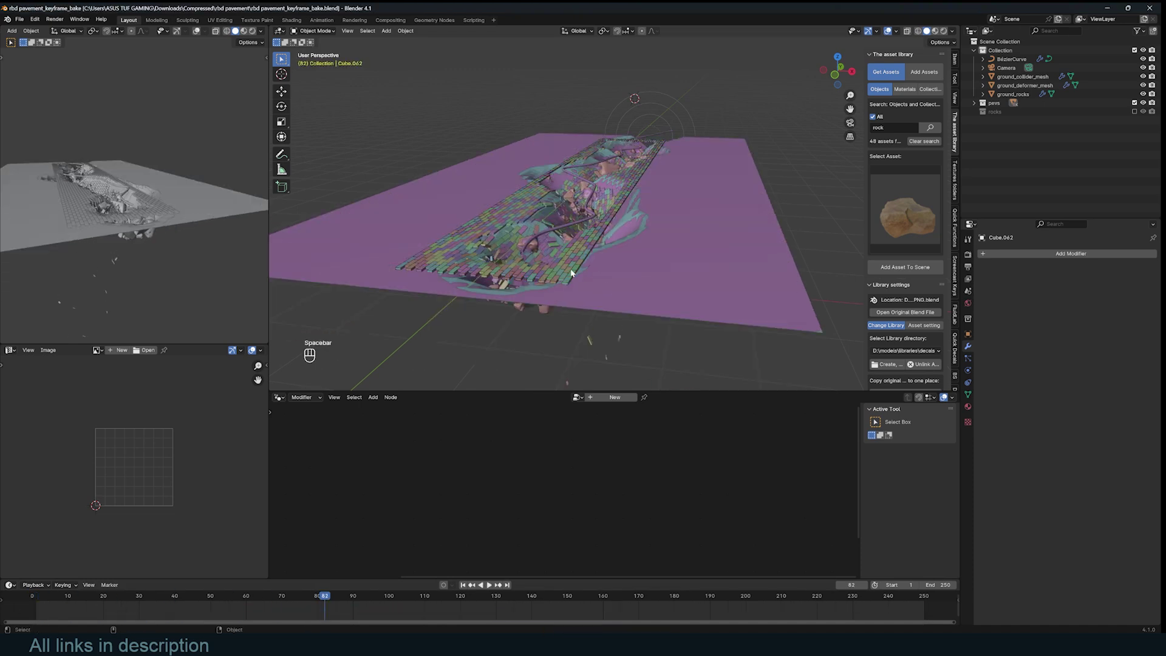
{"action": "left_click", "coordinate": [473, 262]}
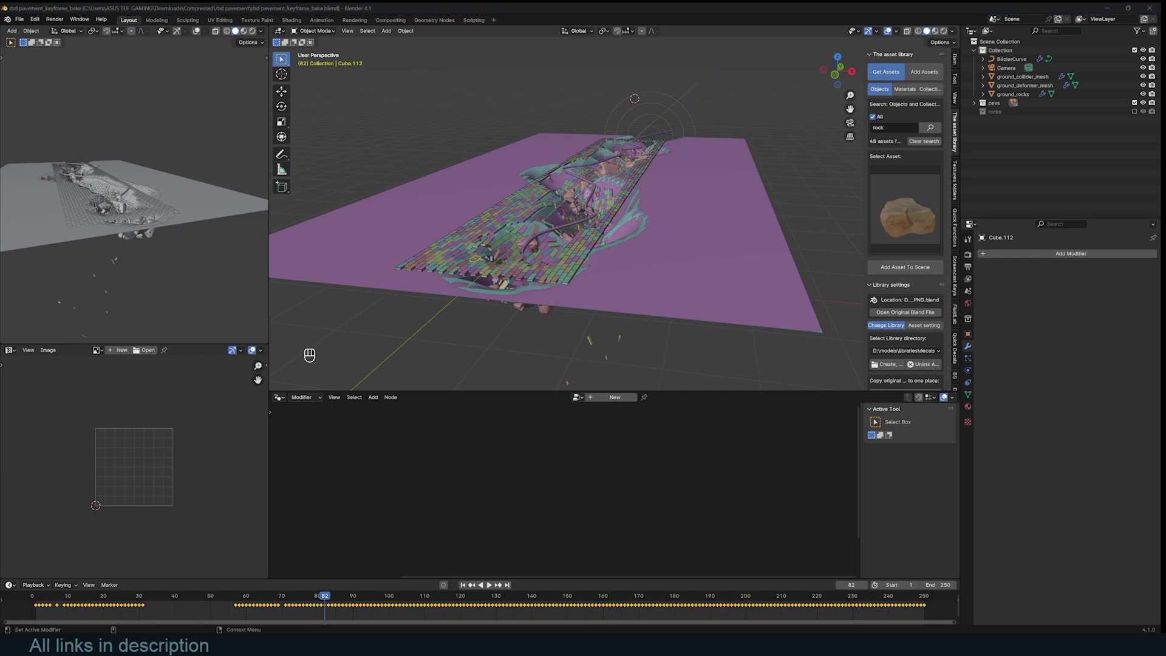
- Inspect the deformed ground and a single brick up close, and play the animation through the camera
{"action": "key", "text": "KP_0"}
{"action": "left_click", "coordinate": [629, 317]}
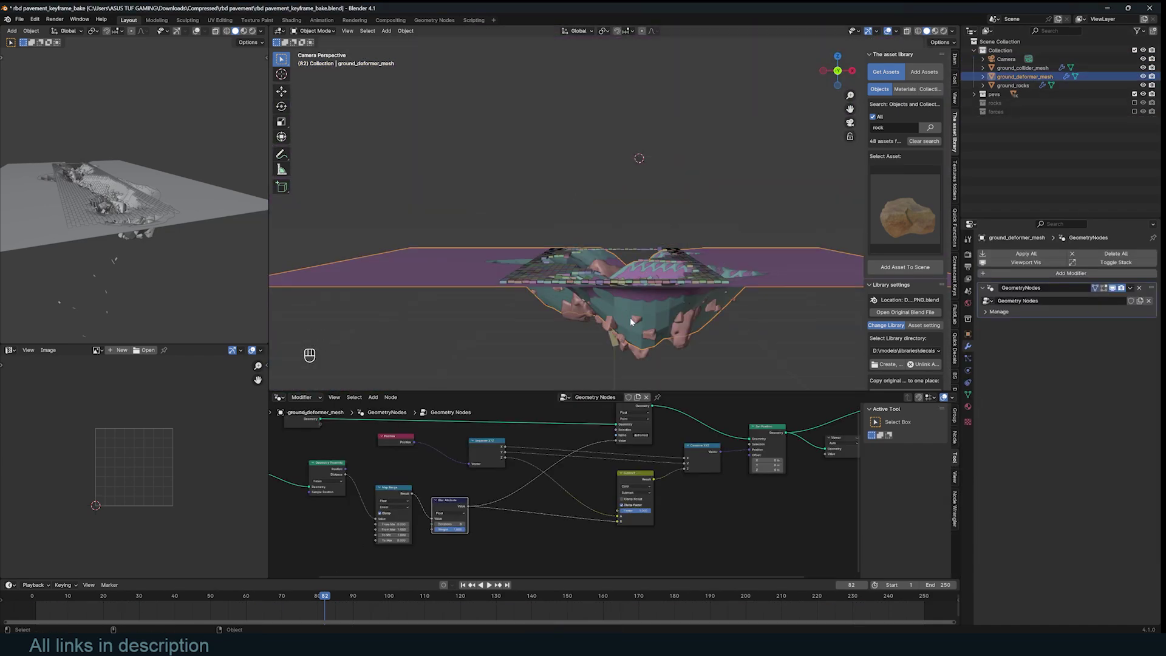
{"action": "left_click", "coordinate": [621, 296]}
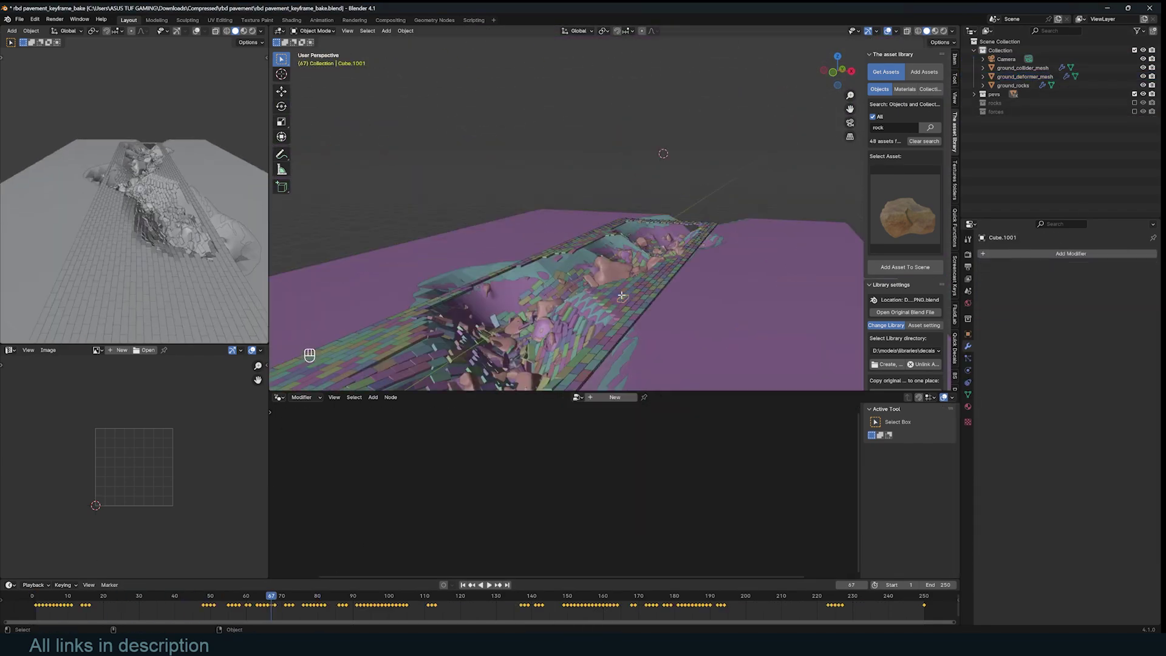
{"action": "key", "text": "KP_Decimal"}
{"action": "key", "text": "Tab"}
{"action": "key", "text": "Tab"}
{"action": "middle_click_drag", "start_coordinate": [653, 229], "coordinate": [708, 260]}
{"action": "key", "text": "KP_0"}
{"action": "key", "text": "space"}
{"action": "key", "text": "space"}
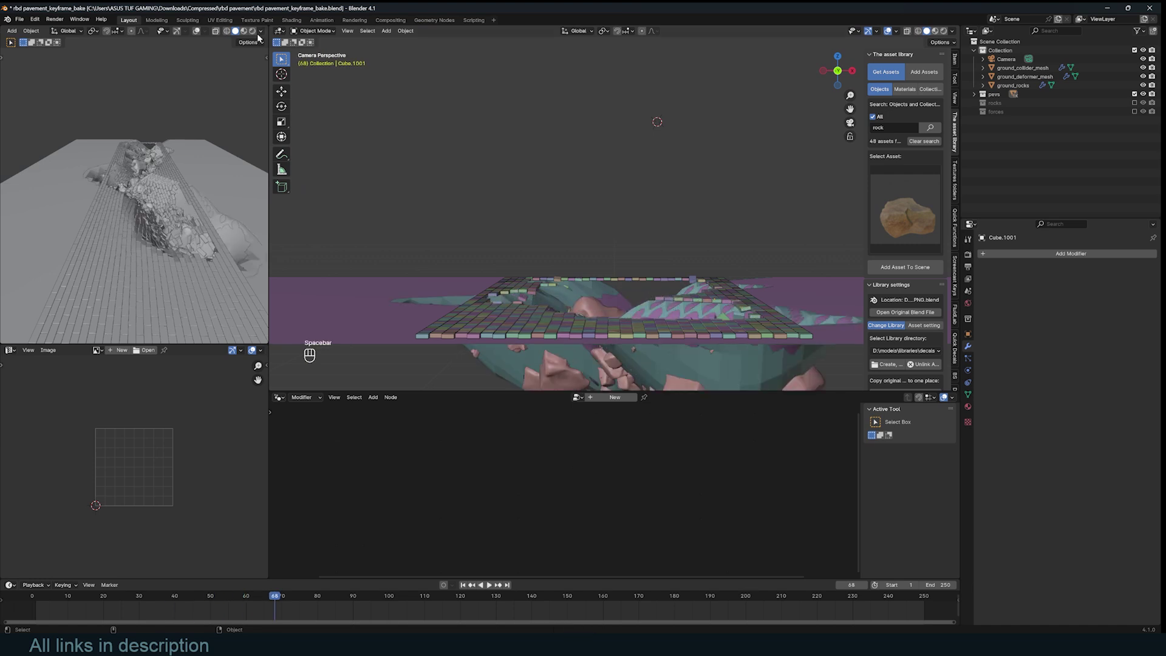
- Search the material library for "concrete" and add a concrete material to the pavement bricks
{"action": "type", "text": "concrete"}
{"action": "key", "text": "Return"}
{"action": "left_click", "coordinate": [905, 210]}
{"action": "left_click", "coordinate": [917, 277]}
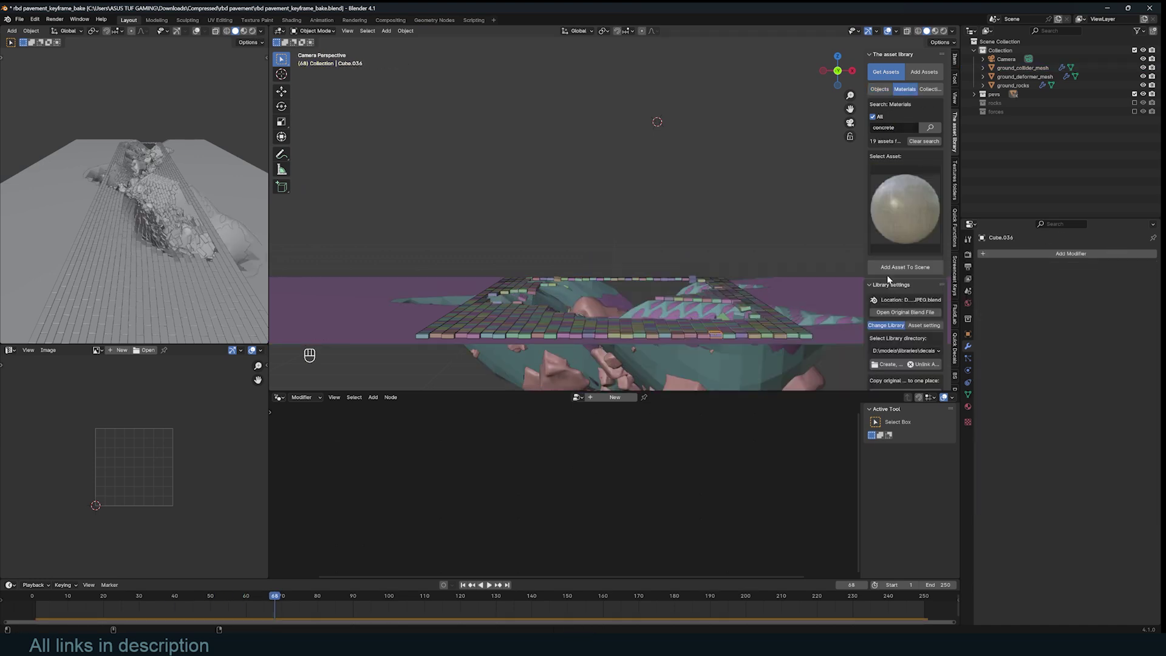
{"action": "left_click", "coordinate": [890, 280]}
- Show the pavement in Material Preview and open the concrete material's full shader node tree
{"action": "left_click", "coordinate": [243, 31]}
{"action": "middle_click_drag", "start_coordinate": [206, 117], "coordinate": [177, 286]}
{"action": "key", "text": "shift+F3"}
{"action": "key", "text": "Home"}
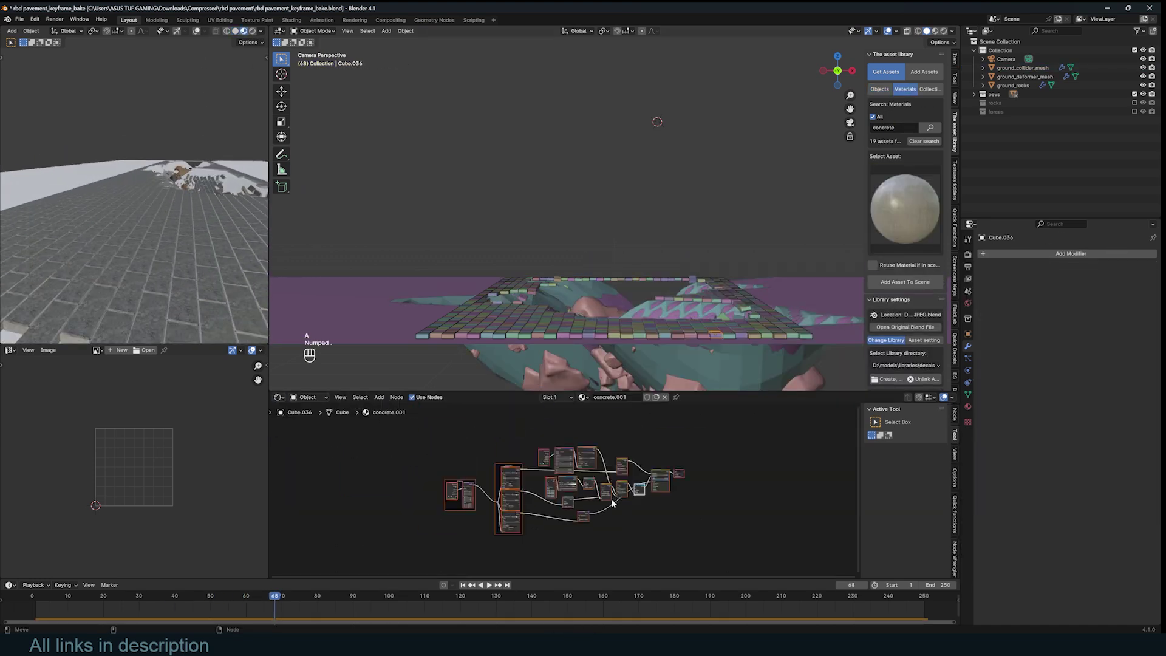
{"action": "scroll", "coordinate": [440, 487], "scroll_direction": "up", "scroll_amount": 10}
{"action": "middle_click_drag", "start_coordinate": [440, 487], "coordinate": [504, 455]}
{"action": "scroll", "coordinate": [513, 525], "scroll_direction": "up", "scroll_amount": 3}
{"action": "middle_click_drag", "start_coordinate": [513, 525], "coordinate": [488, 478]}
{"action": "key", "text": "shift+a"}
{"action": "left_click", "coordinate": [489, 478]}
{"action": "key", "text": "Return"}
{"action": "left_click", "coordinate": [377, 470]}
{"action": "key", "text": "shift+a"}
{"action": "key", "text": "Return"}
{"action": "key", "text": "x"}
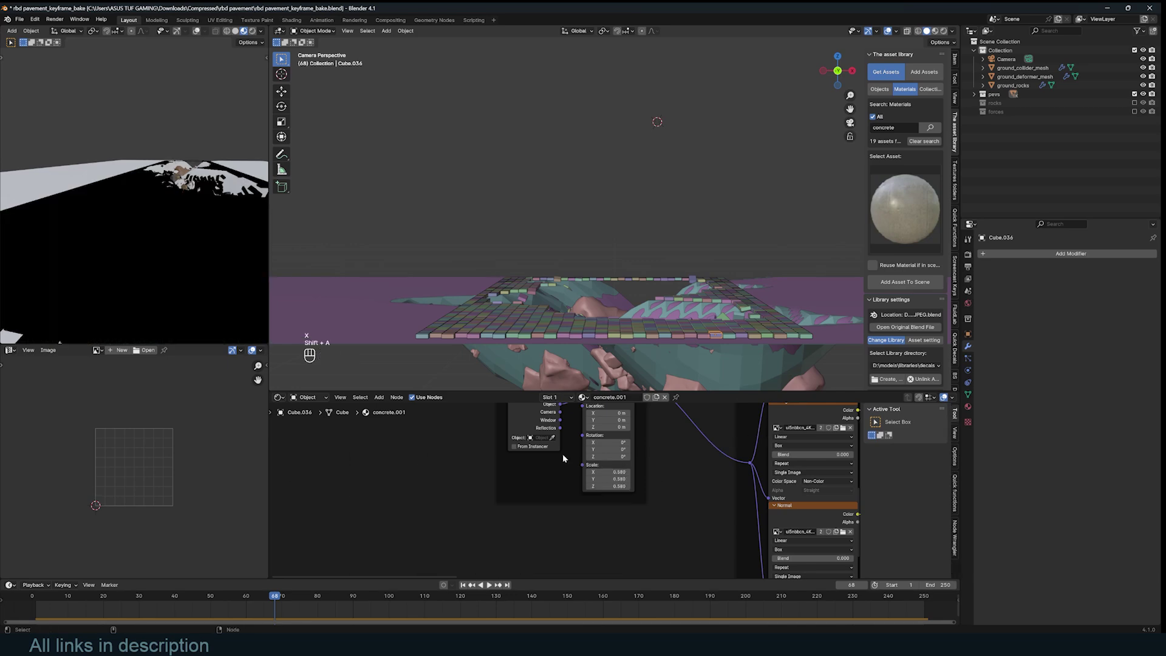
- Preview the albedo texture on the bricks, set the Mapping node's X and Y scale to 0.26, and save the file
{"action": "scroll", "coordinate": [562, 453], "scroll_direction": "down", "scroll_amount": 2}
{"action": "left_click", "coordinate": [728, 420], "text": "ctrl+shift"}
{"action": "key", "text": "ctrl+s"}
{"action": "middle_click_drag", "start_coordinate": [188, 206], "coordinate": [143, 228]}
{"action": "scroll", "coordinate": [583, 487], "scroll_direction": "up", "scroll_amount": 4}
- Add a Combine XYZ node with zero values and connect its vector to the Mapping node's rotation
{"action": "key", "text": "shift+a"}
{"action": "left_click", "coordinate": [638, 534]}
{"action": "left_click_drag", "start_coordinate": [636, 530], "coordinate": [636, 553]}
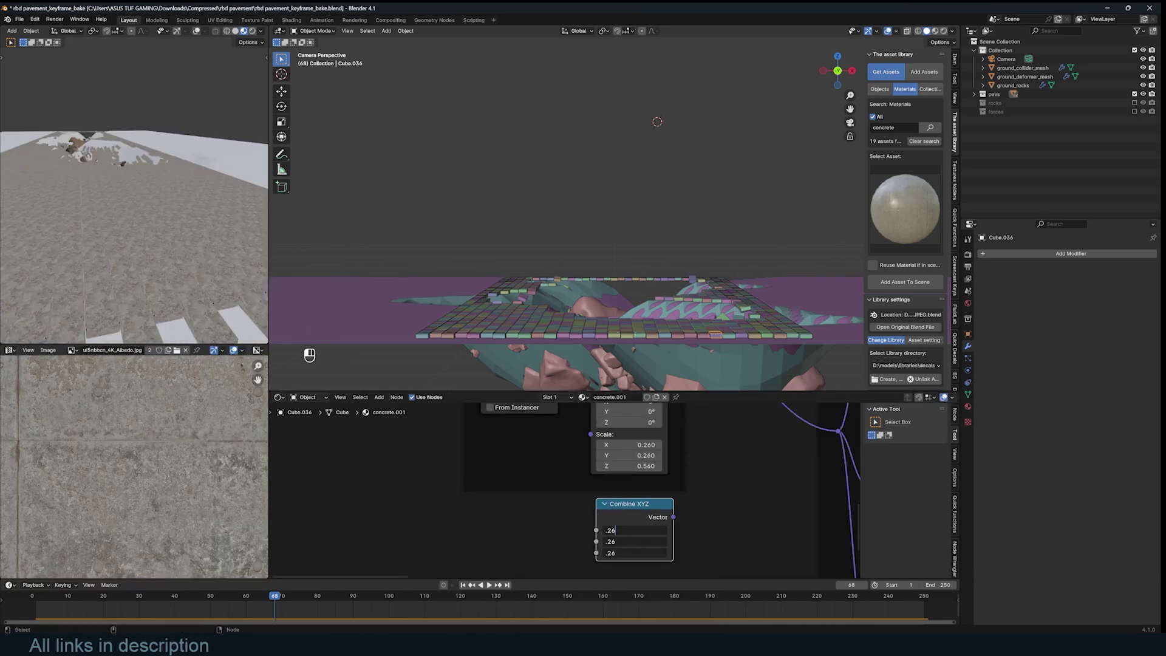
{"action": "key", "text": "shift+a"}
{"action": "key", "text": "ctrl+z"}
{"action": "key", "text": "ctrl+x"}
{"action": "scroll", "coordinate": [668, 536], "scroll_direction": "down", "scroll_amount": 2}
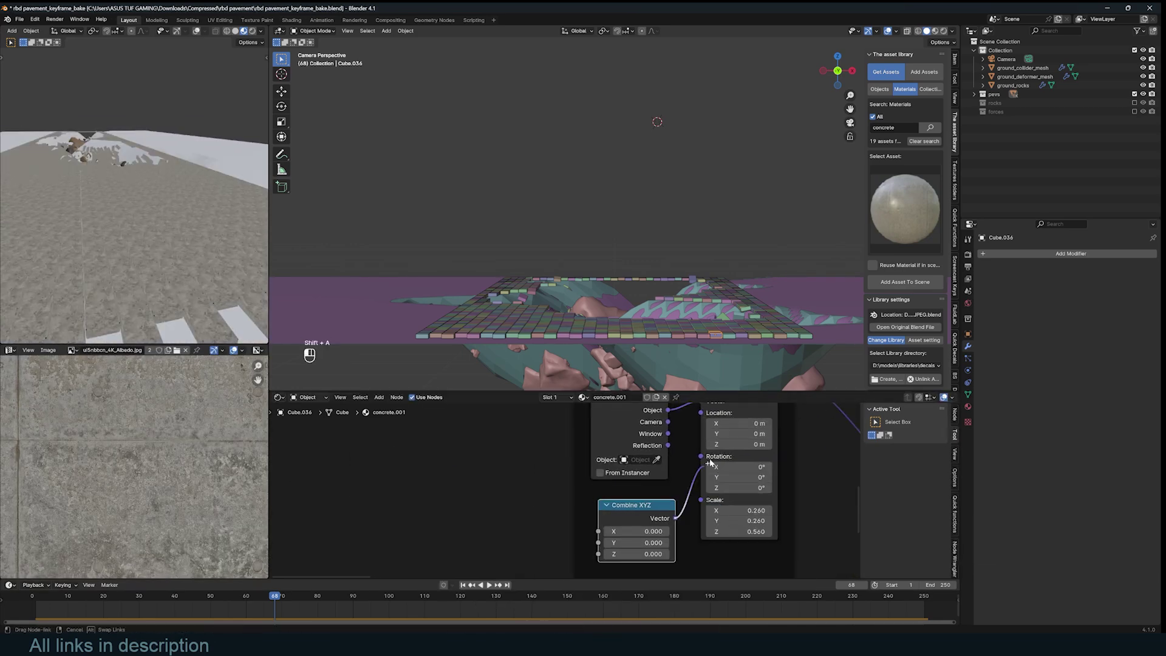
{"action": "key", "text": "shift+a"}
{"action": "key", "text": "x"}
- Add an Object Info node, connect its Random output to the Combine XYZ node's Z, and preview the albedo texture
{"action": "key", "text": "shift+a"}
{"action": "type", "text": "obje"}
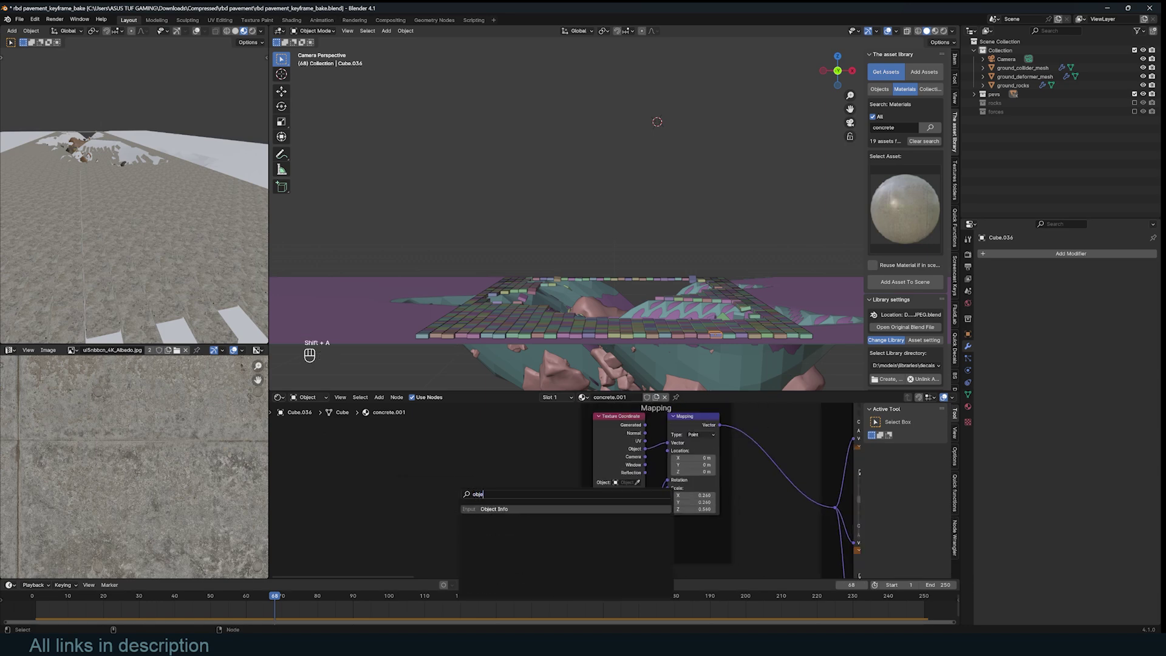
{"action": "key", "text": "Return"}
{"action": "left_click", "coordinate": [367, 480]}
{"action": "left_click", "coordinate": [411, 523], "text": "ctrl+shift"}
{"action": "left_click_drag", "start_coordinate": [413, 523], "coordinate": [620, 549]}
{"action": "left_click", "coordinate": [732, 426], "text": "ctrl+shift"}
- Duplicate the Object Info node and insert a Map Range of -360 to 360 between the Random output and the rotation's Z input
{"action": "middle_click_drag", "start_coordinate": [196, 300], "coordinate": [191, 327]}
{"action": "scroll", "coordinate": [456, 523], "scroll_direction": "up", "scroll_amount": 5}
{"action": "key", "text": "shift+d"}
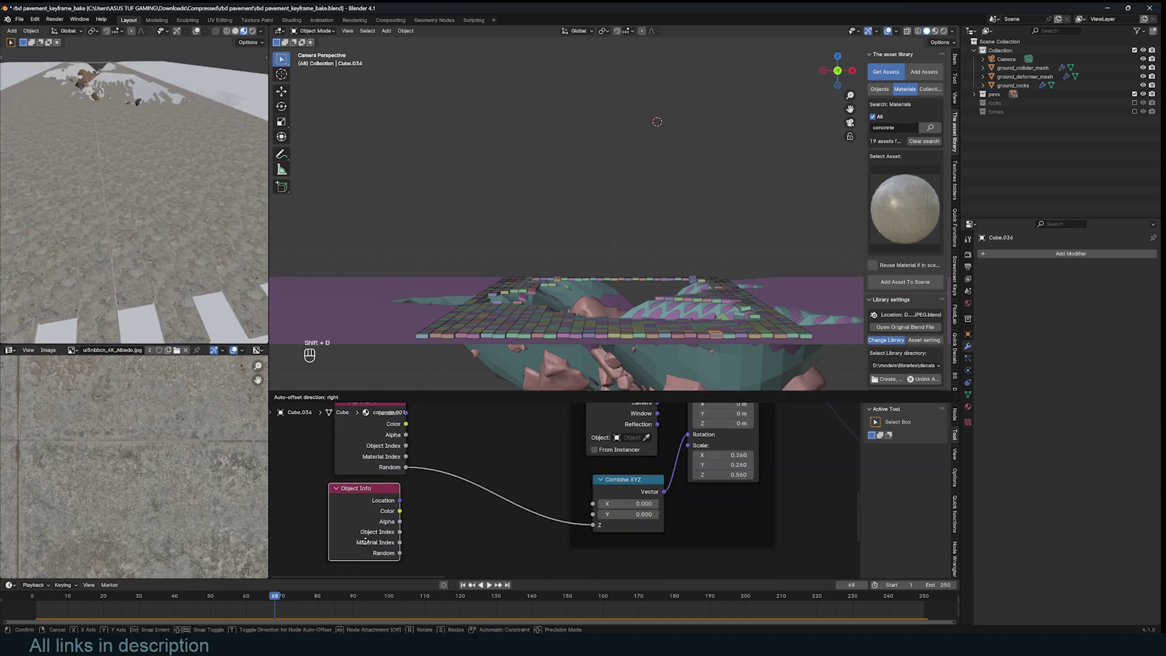
{"action": "left_click", "coordinate": [367, 495]}
{"action": "key", "text": "shift+a"}
{"action": "type", "text": "map"}
{"action": "left_click", "coordinate": [504, 504]}
{"action": "left_click_drag", "start_coordinate": [509, 545], "coordinate": [547, 545]}
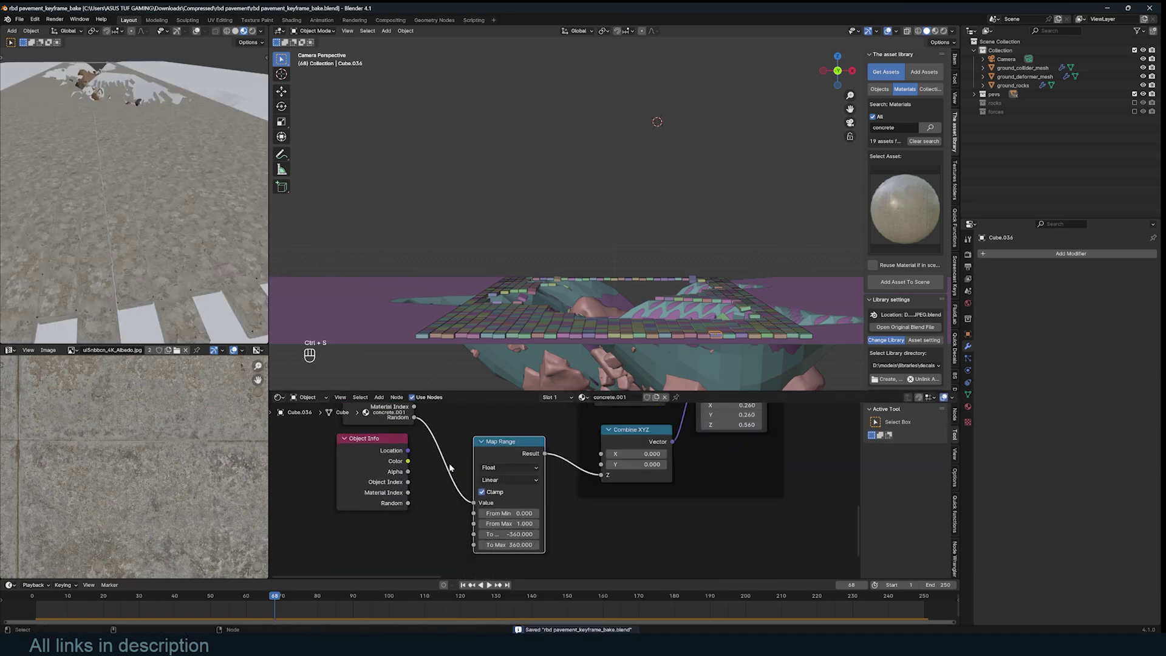
- Duplicate the Combine XYZ node, connect the copy to the Mapping node's location, and test its Y offset on the bricks
{"action": "scroll", "coordinate": [450, 467], "scroll_direction": "down", "scroll_amount": 1}
{"action": "key", "text": "g"}
{"action": "mouse_move", "coordinate": [585, 466]}
{"action": "left_mouse_down"}
{"action": "mouse_move", "coordinate": [594, 462]}
{"action": "mouse_move", "coordinate": [571, 471]}
{"action": "mouse_move", "coordinate": [594, 466]}
{"action": "left_mouse_up"}
{"action": "scroll", "coordinate": [565, 482], "scroll_direction": "down", "scroll_amount": 2}
{"action": "key", "text": "shift+d"}
{"action": "left_click", "coordinate": [553, 419]}
{"action": "middle_click_drag", "start_coordinate": [553, 419], "coordinate": [592, 456]}
{"action": "mouse_move", "coordinate": [598, 444]}
{"action": "left_mouse_down"}
{"action": "mouse_move", "coordinate": [688, 441]}
{"action": "mouse_move", "coordinate": [580, 458]}
{"action": "left_mouse_up"}
{"action": "key", "text": "ctrl+z"}
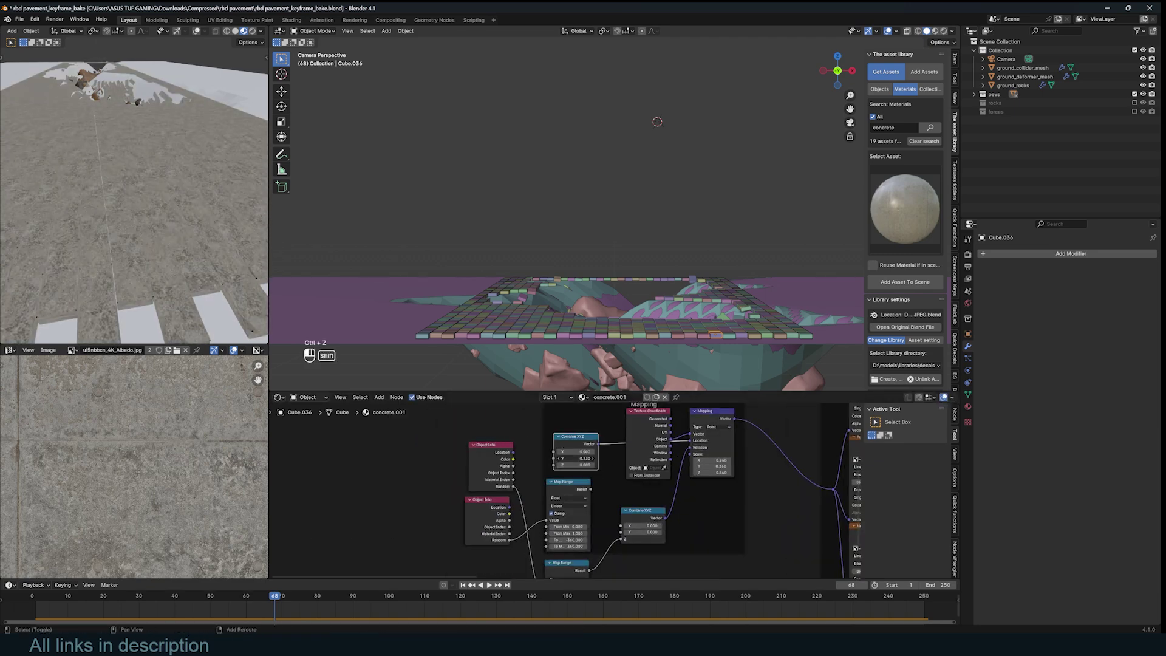
- Duplicate the Map Range node and use the second Object Info's Random output to drive the location's Y through it
{"action": "left_click_drag", "start_coordinate": [499, 514], "coordinate": [370, 515]}
{"action": "left_click_drag", "start_coordinate": [380, 541], "coordinate": [553, 459]}
{"action": "middle_click_drag", "start_coordinate": [443, 499], "coordinate": [481, 471]}
{"action": "left_click", "coordinate": [613, 541]}
{"action": "key", "text": "shift+d"}
{"action": "left_click", "coordinate": [490, 518]}
{"action": "left_click_drag", "start_coordinate": [484, 528], "coordinate": [489, 527], "text": "shift"}
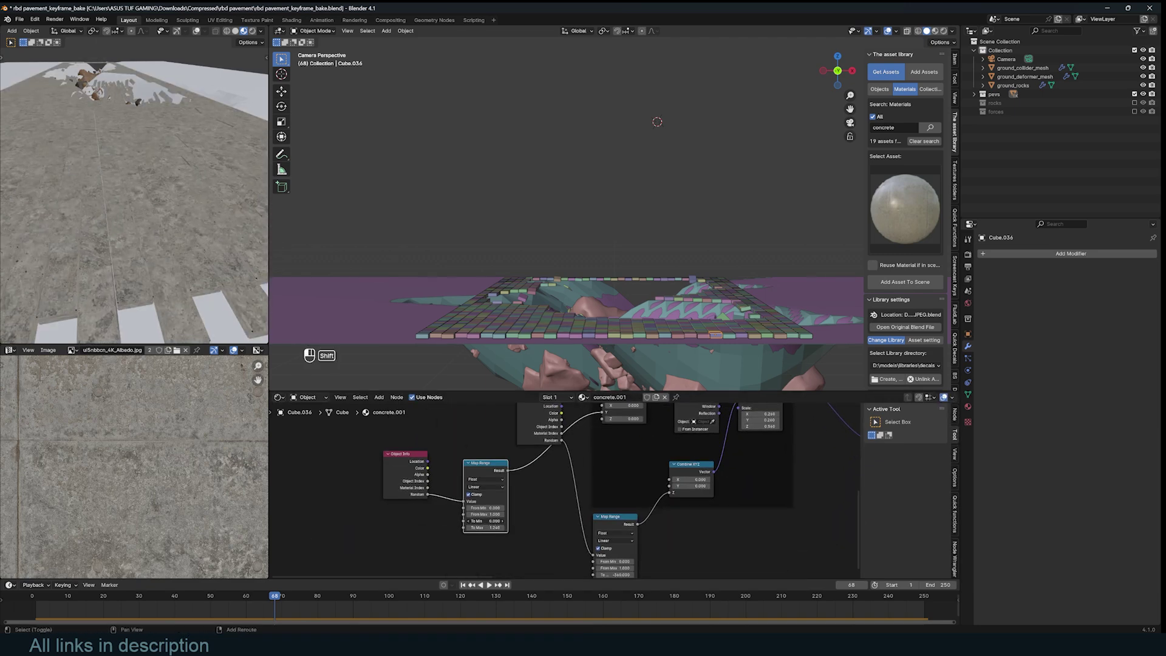
{"action": "middle_click_drag", "start_coordinate": [210, 322], "coordinate": [225, 311]}
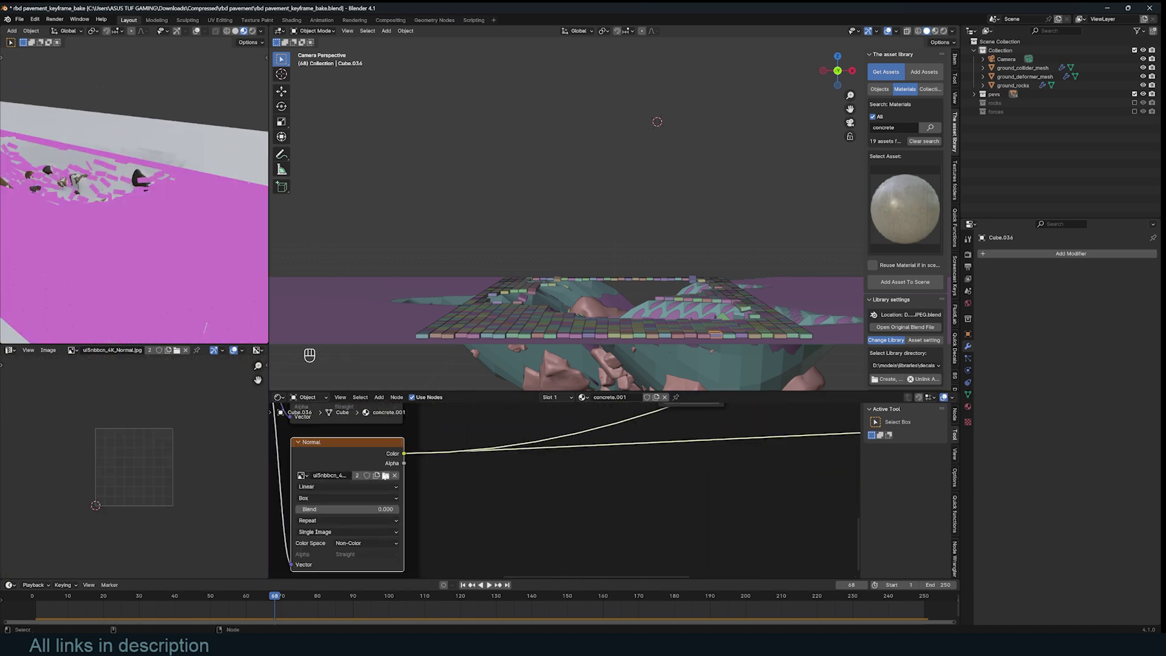
{"action": "scroll", "coordinate": [391, 474], "scroll_direction": "down", "scroll_amount": 2}
{"action": "scroll", "coordinate": [392, 474], "scroll_direction": "down", "scroll_amount": 2}
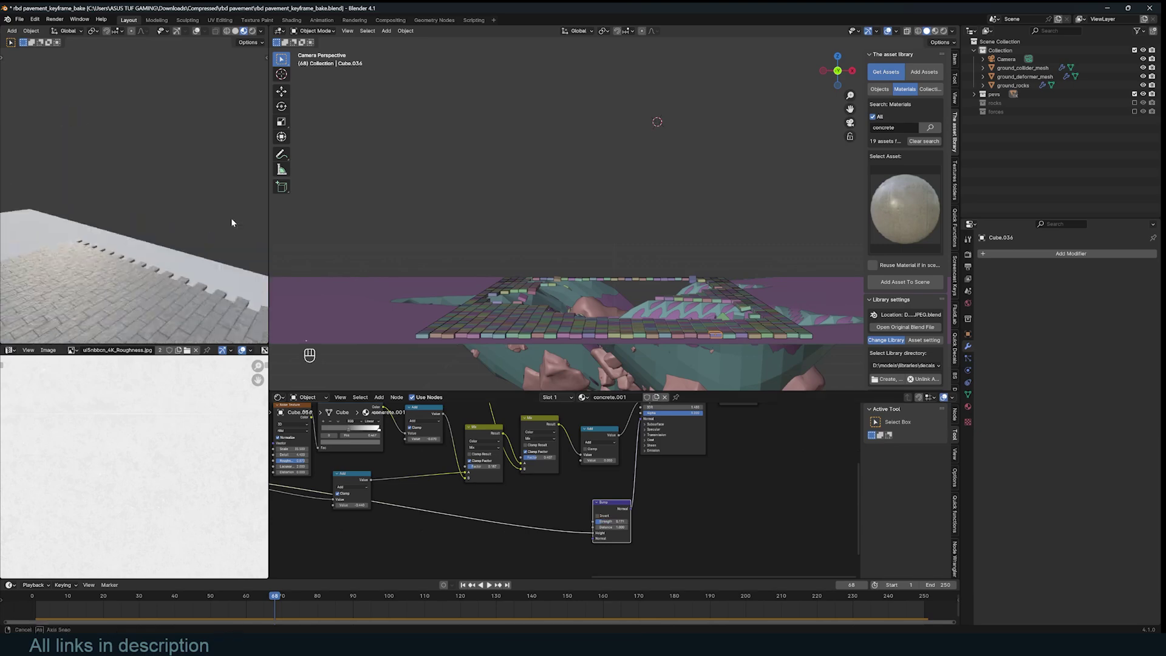
- Play the pavement animation from its start
{"action": "left_click", "coordinate": [34, 607]}
{"action": "key", "text": "space"}
{"action": "scroll", "coordinate": [612, 289], "scroll_direction": "down", "scroll_amount": 5}
- Move and rotate the camera to an angled view along the brick pavement and save the file
{"action": "left_click", "coordinate": [611, 264]}
{"action": "key", "text": "g"}
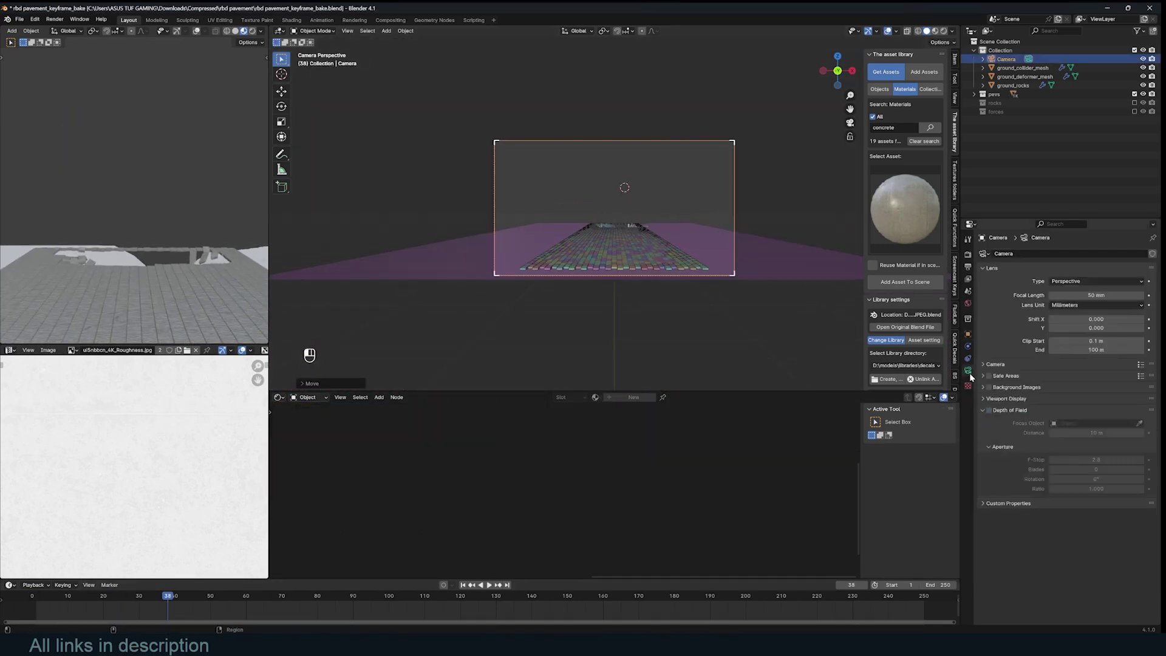
{"action": "key", "text": "g"}
{"action": "left_click", "coordinate": [717, 233]}
{"action": "key", "text": "r"}
{"action": "key", "text": "r"}
{"action": "key", "text": "ctrl+s"}
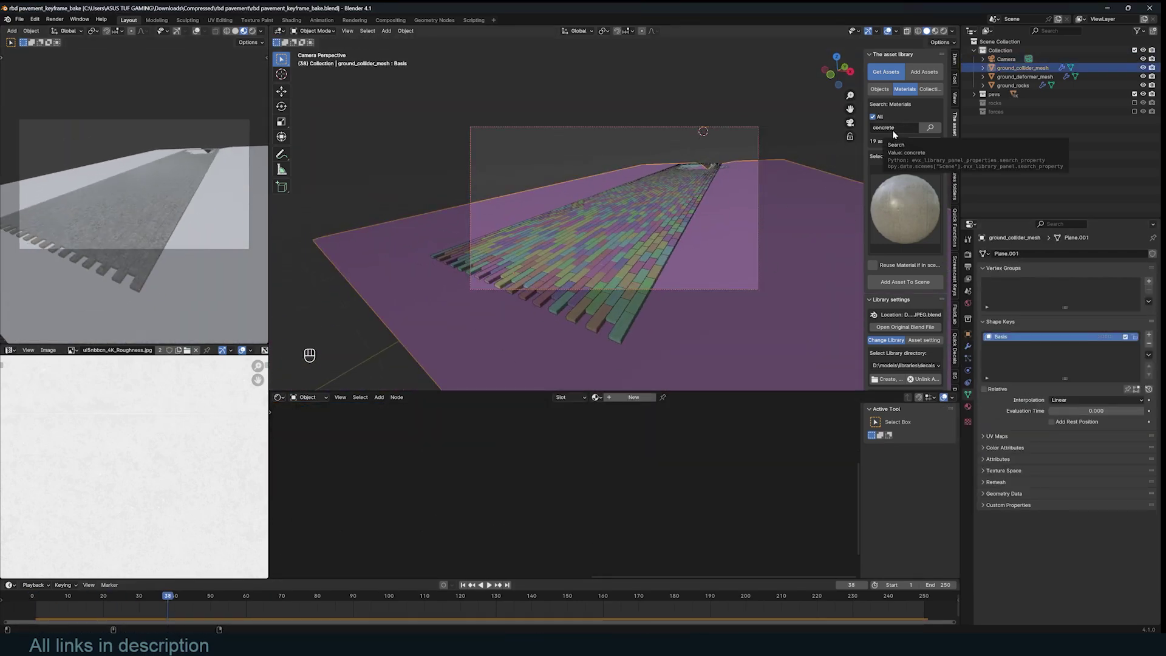
- Search the material library for "soil", add the soil material to the ground collider mesh, and save the file
{"action": "type", "text": "soil"}
{"action": "key", "text": "Return"}
{"action": "left_click", "coordinate": [905, 282]}
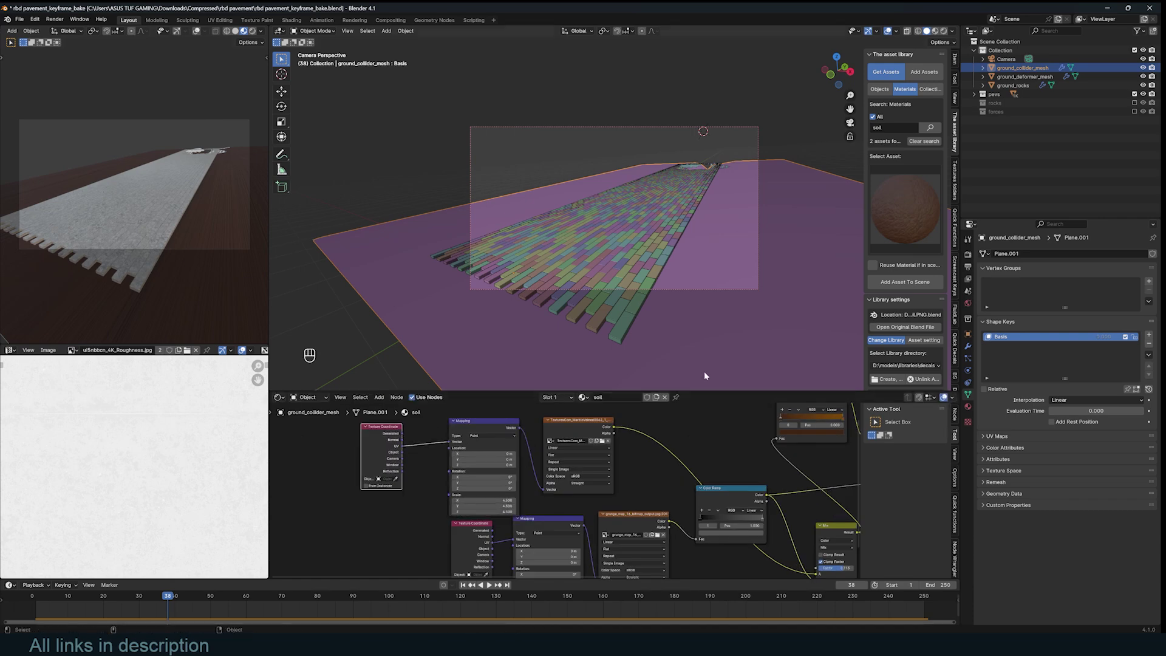
{"action": "key", "text": "ctrl+s"}
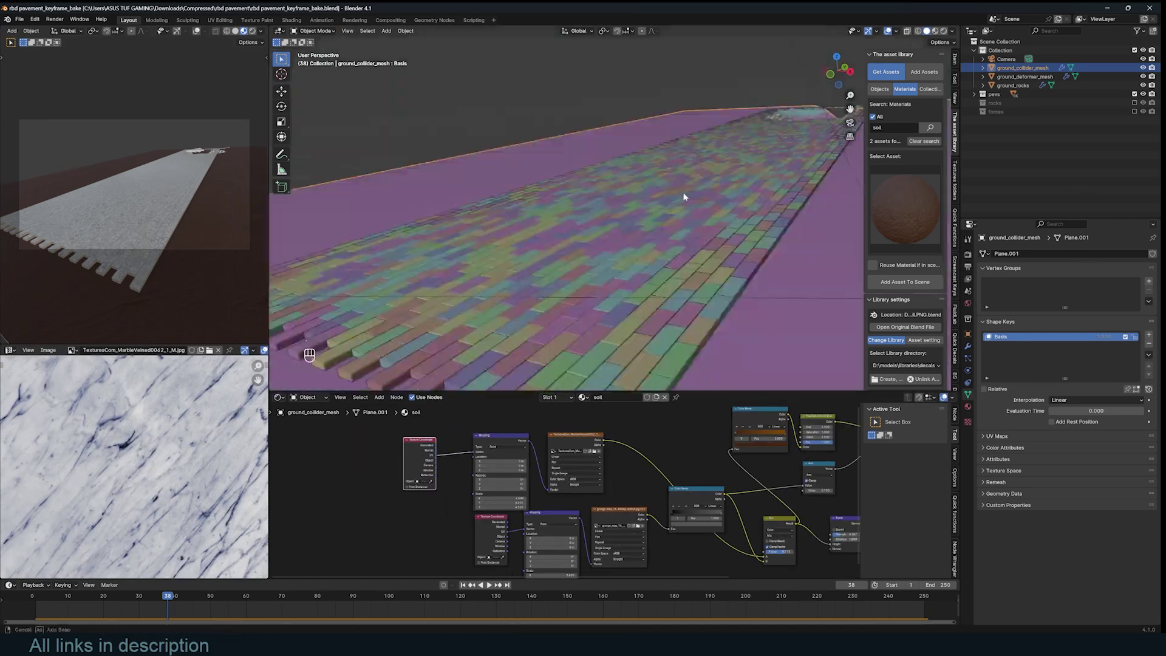
- Move the ground deformer mesh to a separate hidden collection and play the animation to frame 72
{"action": "key", "text": "m"}
{"action": "left_click", "coordinate": [701, 199]}
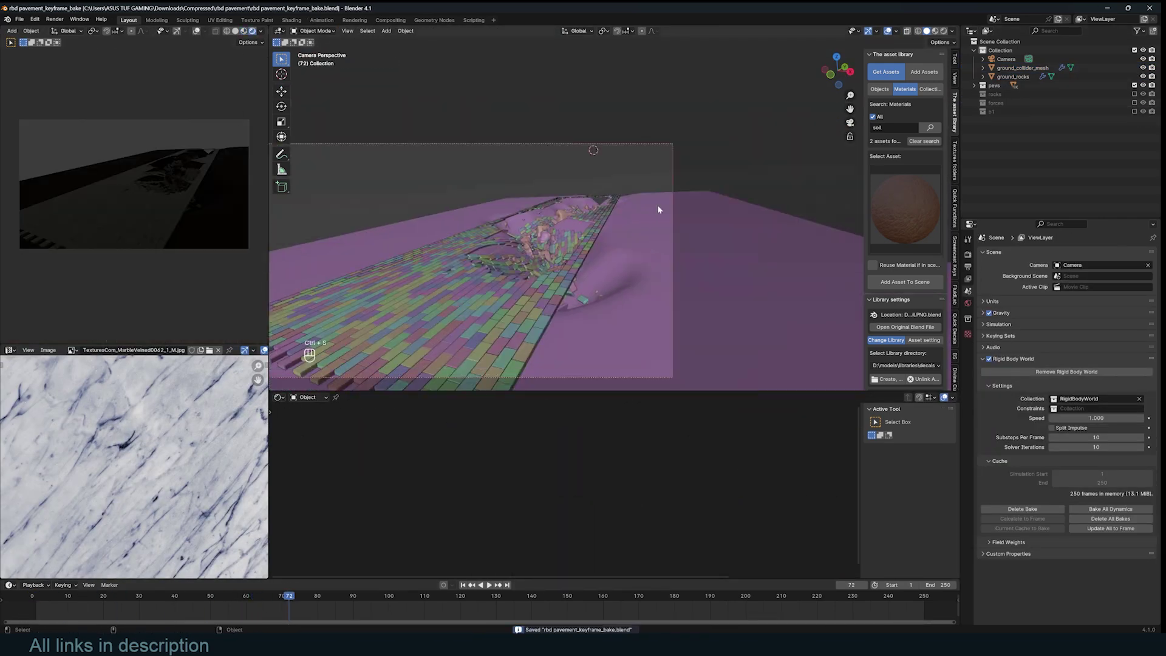
{"action": "key", "text": "space"}
{"action": "left_click", "coordinate": [657, 206]}
- Open the ground rocks' geometry node tree and adjust the density of the Distribute Points on Faces node
{"action": "left_click", "coordinate": [278, 397]}
{"action": "left_click", "coordinate": [310, 469]}
{"action": "left_click", "coordinate": [541, 224]}
{"action": "scroll", "coordinate": [493, 258], "scroll_direction": "up", "scroll_amount": 2}
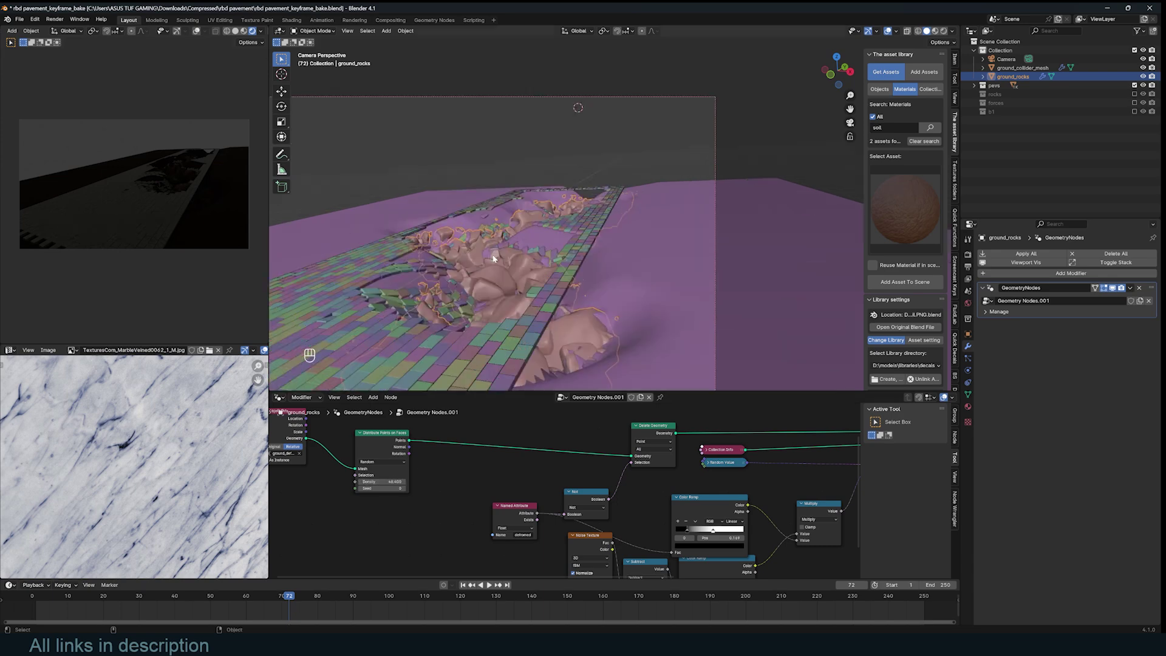
{"action": "scroll", "coordinate": [665, 275], "scroll_direction": "down", "scroll_amount": 4}
{"action": "left_click", "coordinate": [741, 146]}
- Try a Nishita Sky Texture as the world background color
{"action": "left_click", "coordinate": [968, 303]}
{"action": "left_click", "coordinate": [1053, 309]}
{"action": "left_click", "coordinate": [865, 406]}
{"action": "scroll", "coordinate": [406, 287], "scroll_direction": "up", "scroll_amount": 2}
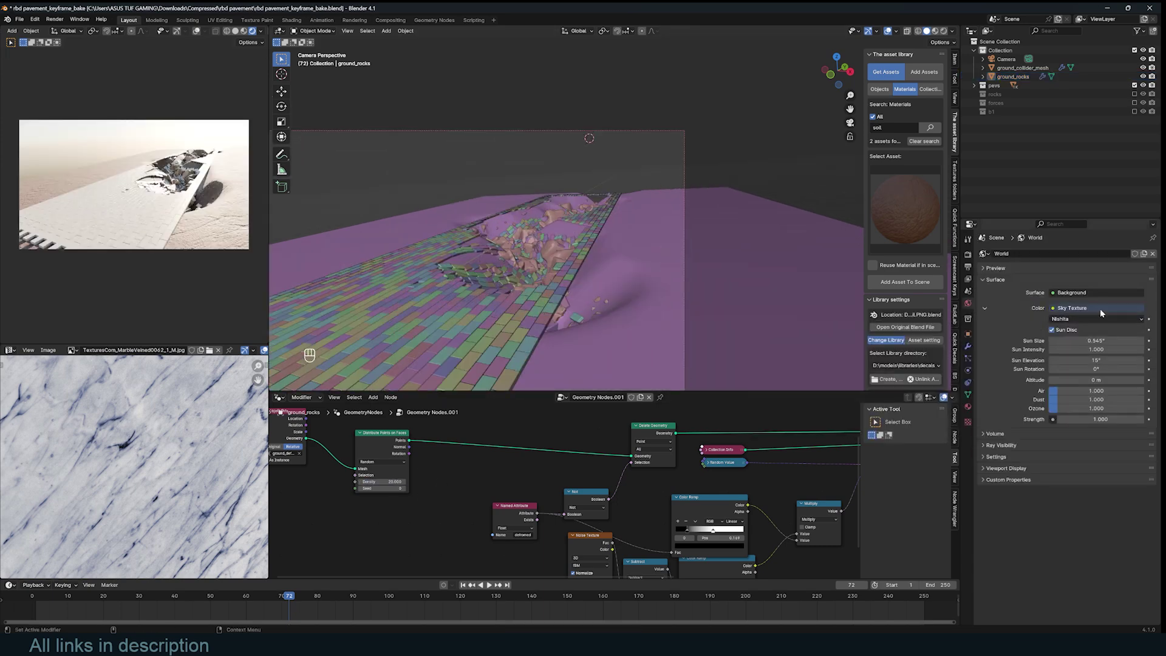
- Set the world color to an environment texture using abandoned_parking_4k.hdr
{"action": "left_click", "coordinate": [1100, 309]}
{"action": "left_click", "coordinate": [865, 343]}
{"action": "left_click", "coordinate": [1117, 319]}
{"action": "left_click", "coordinate": [395, 312]}
{"action": "double_click", "coordinate": [591, 352]}
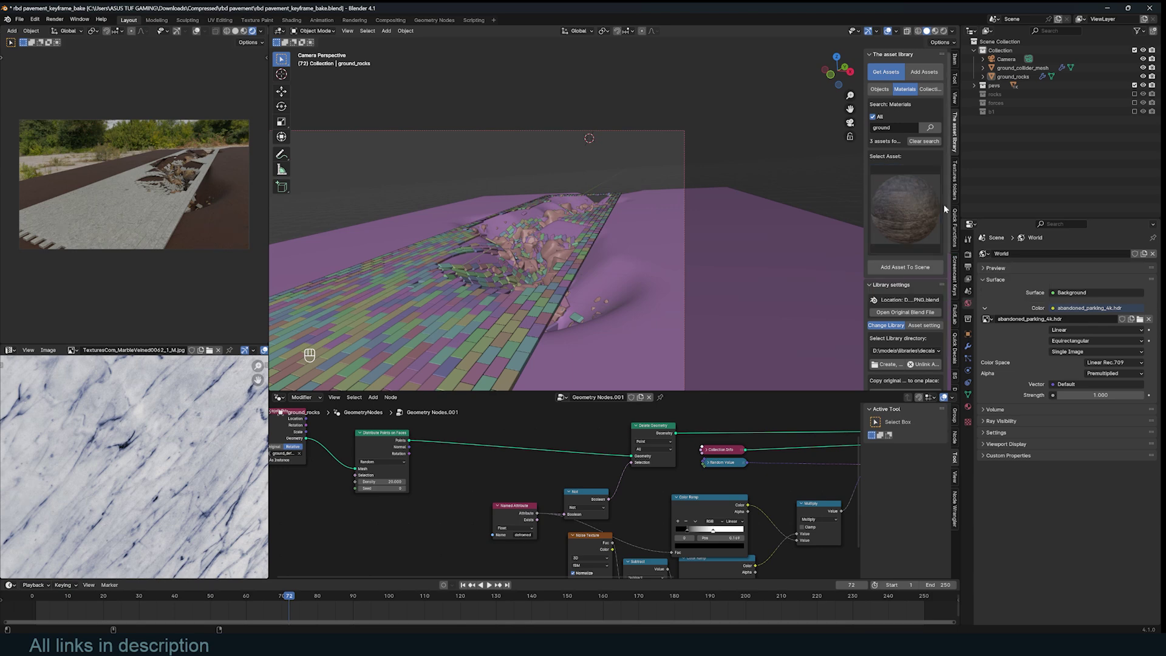
- Apply the dry ground rocks PBR texture to the ground plane, increase its mapping scale, and save the file
{"action": "left_click", "coordinate": [954, 183]}
{"action": "left_click", "coordinate": [712, 286]}
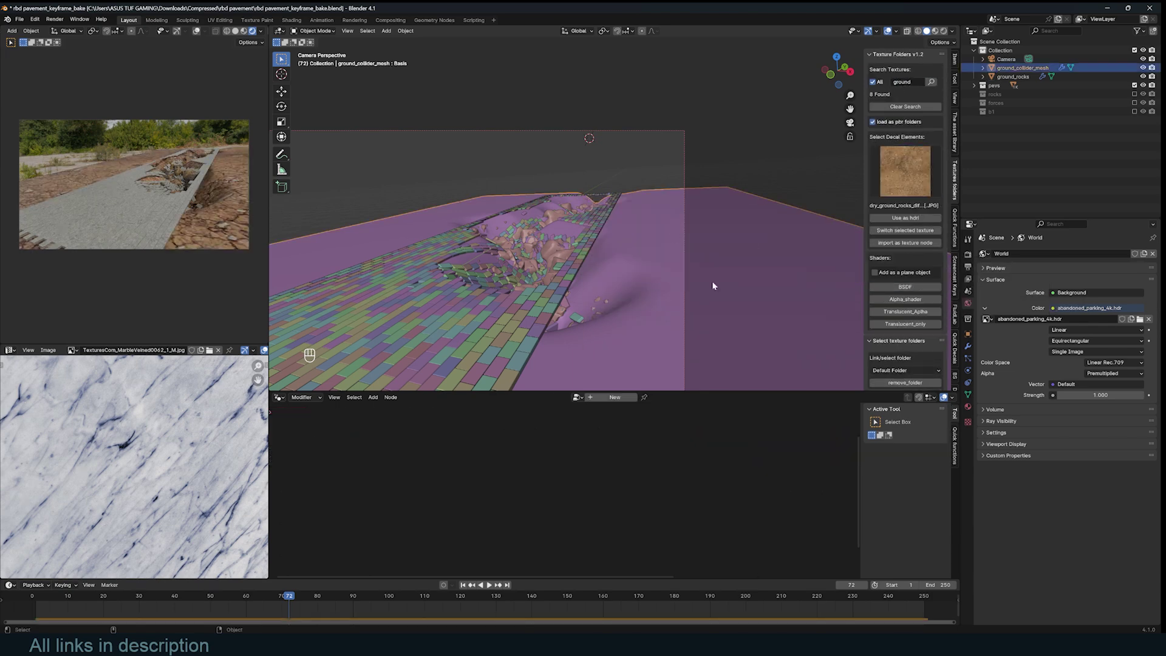
{"action": "key", "text": "shift+F3"}
{"action": "middle_click_drag", "start_coordinate": [417, 477], "coordinate": [493, 448]}
{"action": "key", "text": "KP_7"}
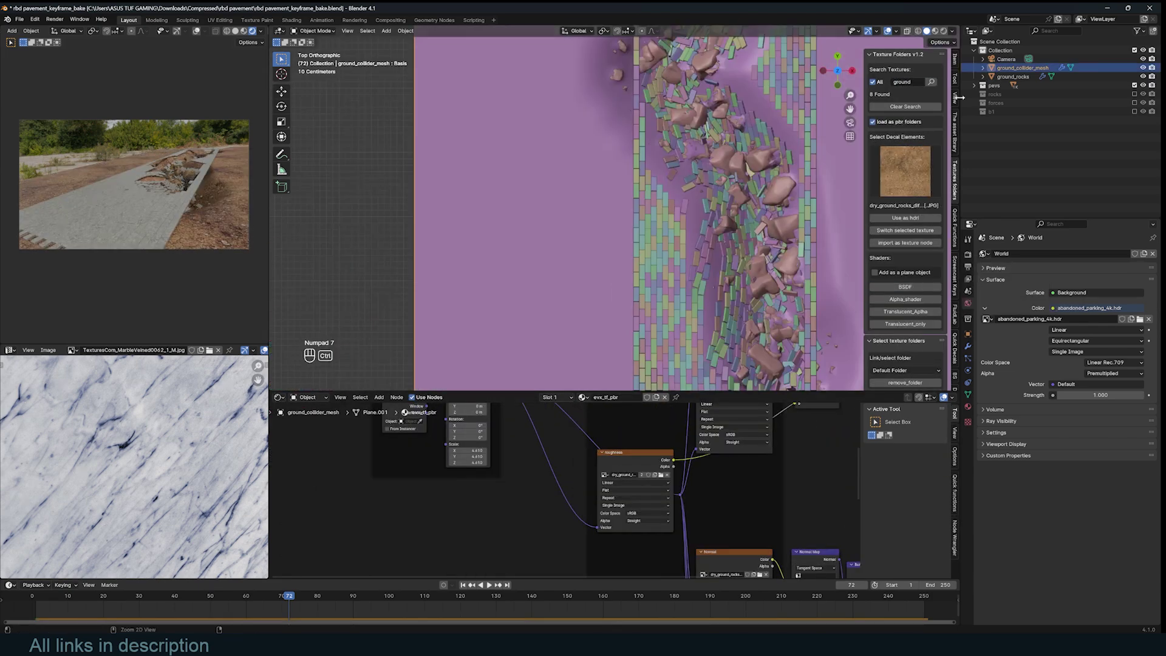
{"action": "key", "text": "ctrl+s"}
- Search the object library for "concrete" and try placing the concrete wall beside the pavement
{"action": "left_click", "coordinate": [954, 130]}
{"action": "left_click", "coordinate": [906, 216]}
{"action": "left_click", "coordinate": [890, 129]}
{"action": "type", "text": "concrete"}
{"action": "key", "text": "Return"}
{"action": "left_click", "coordinate": [899, 213]}
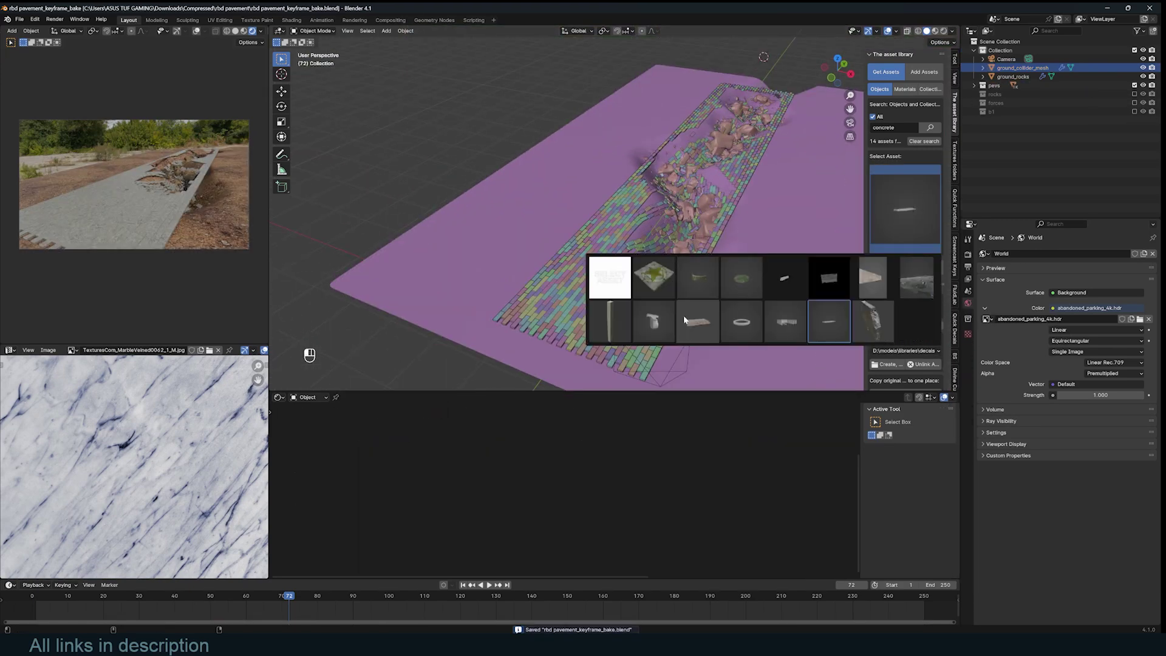
{"action": "left_click", "coordinate": [873, 277]}
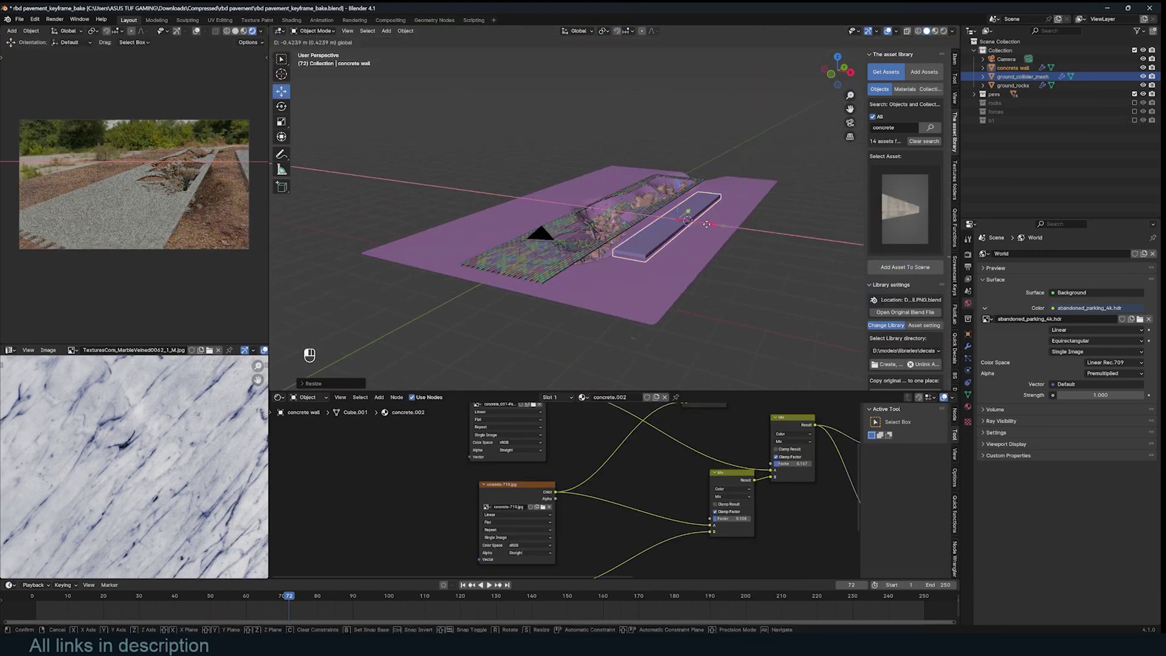
- Search the object library for "pave", add the road pavement piece arrayed along the bricks, and make a linked duplicate for the opposite side
{"action": "left_click", "coordinate": [882, 207]}
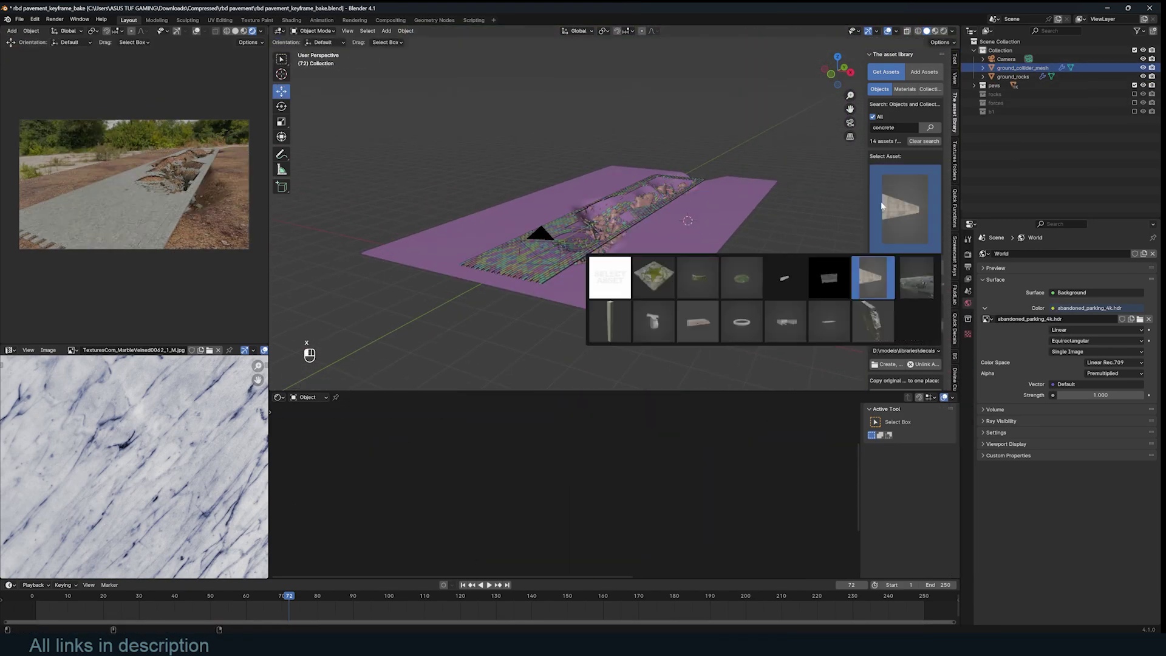
{"action": "left_click", "coordinate": [882, 207]}
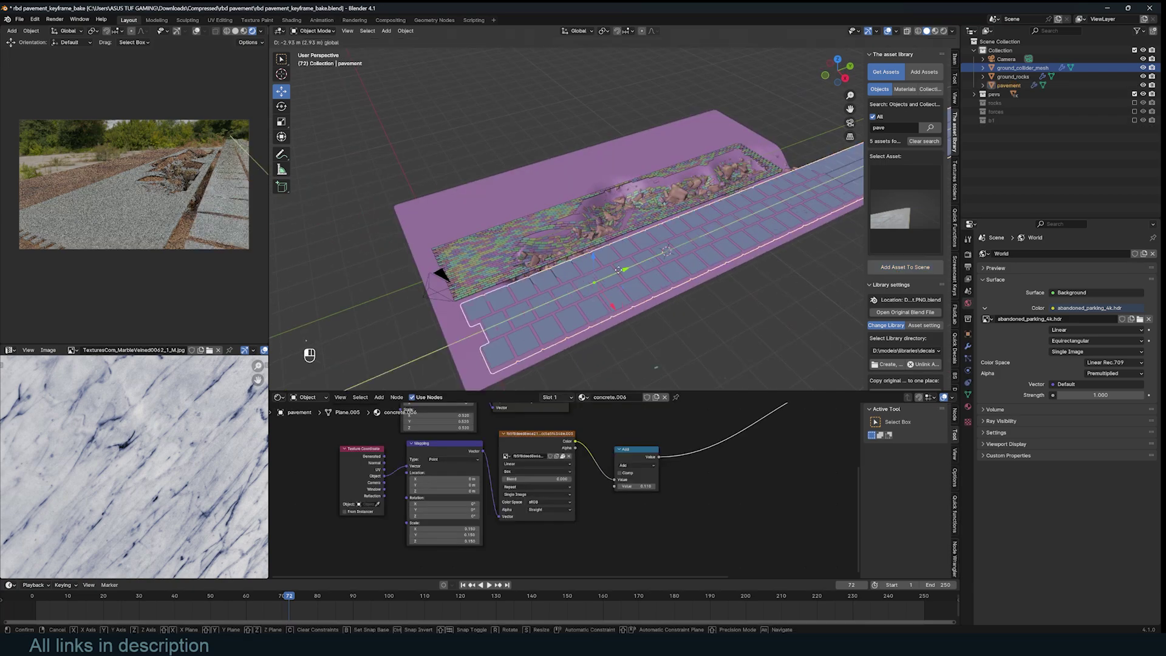
{"action": "key", "text": "ctrl+s"}
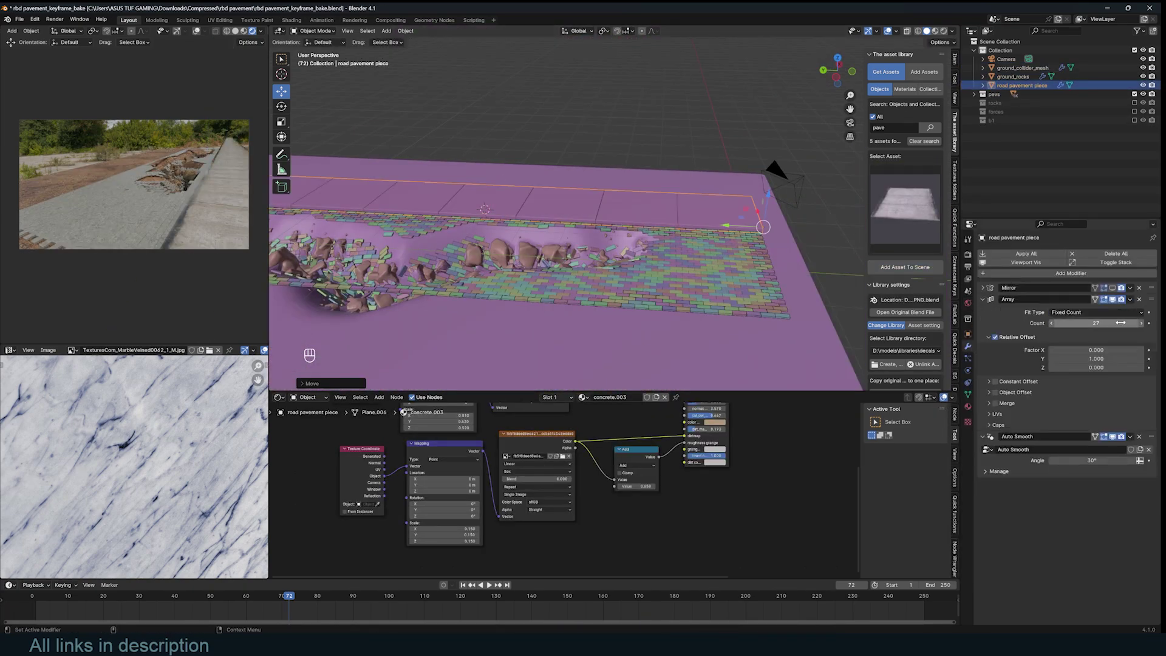
{"action": "key", "text": "alt+d"}
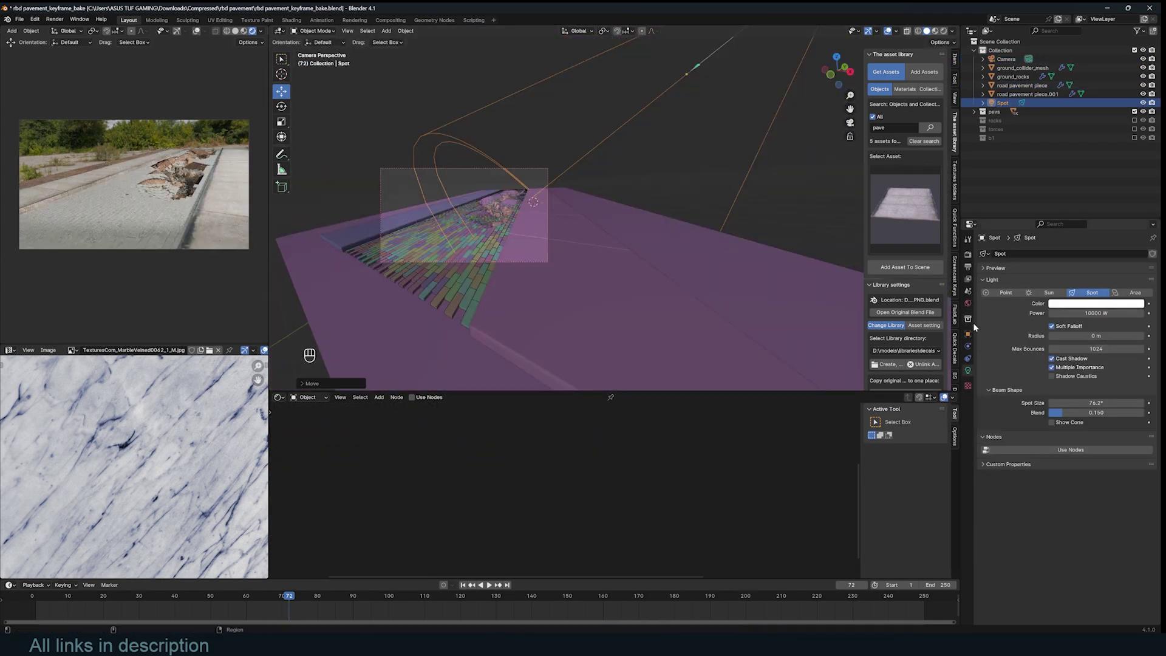
- Set the world background strength to 0.5 and enable shader nodes on the spot light
{"action": "left_click", "coordinate": [968, 303]}
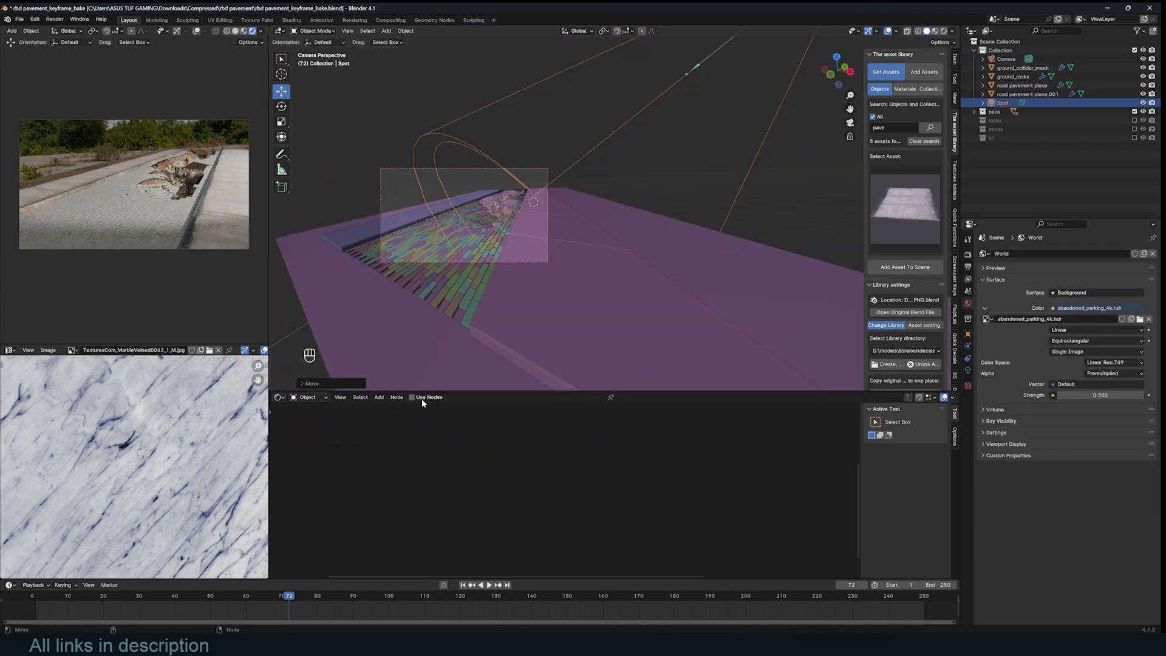
{"action": "left_click", "coordinate": [422, 399]}
- Browse the texture folders for an image to project through the spot light
{"action": "left_click", "coordinate": [955, 190]}
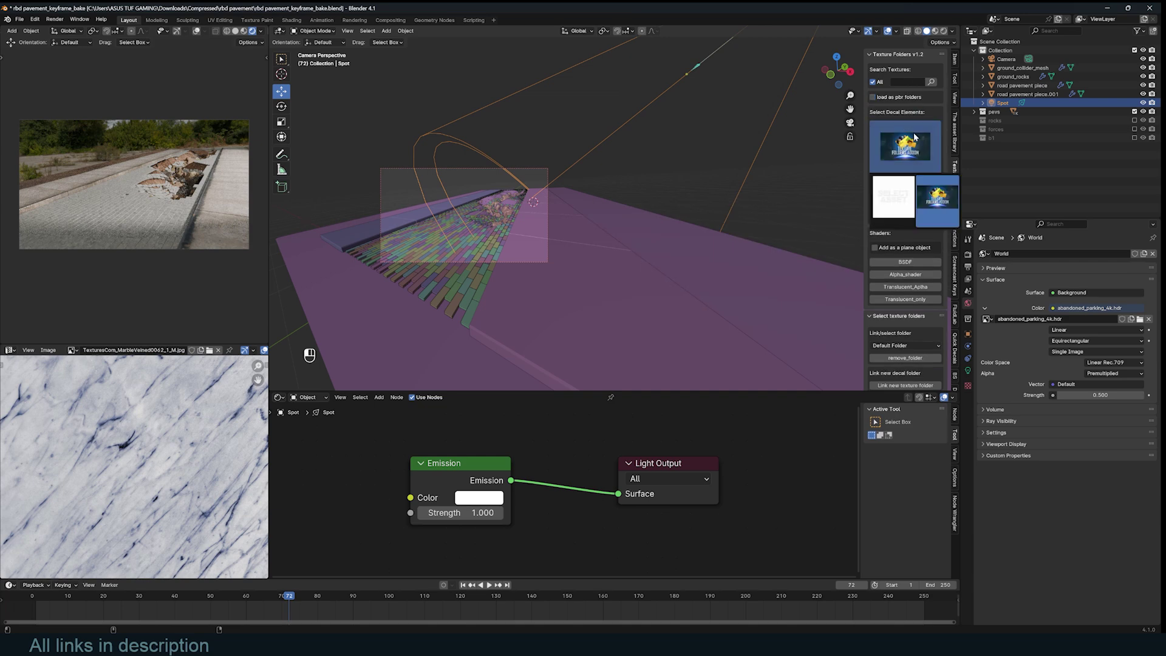
{"action": "left_click", "coordinate": [915, 138]}
{"action": "scroll", "coordinate": [826, 252], "scroll_direction": "down", "scroll_amount": 5}
{"action": "left_click", "coordinate": [826, 252]}
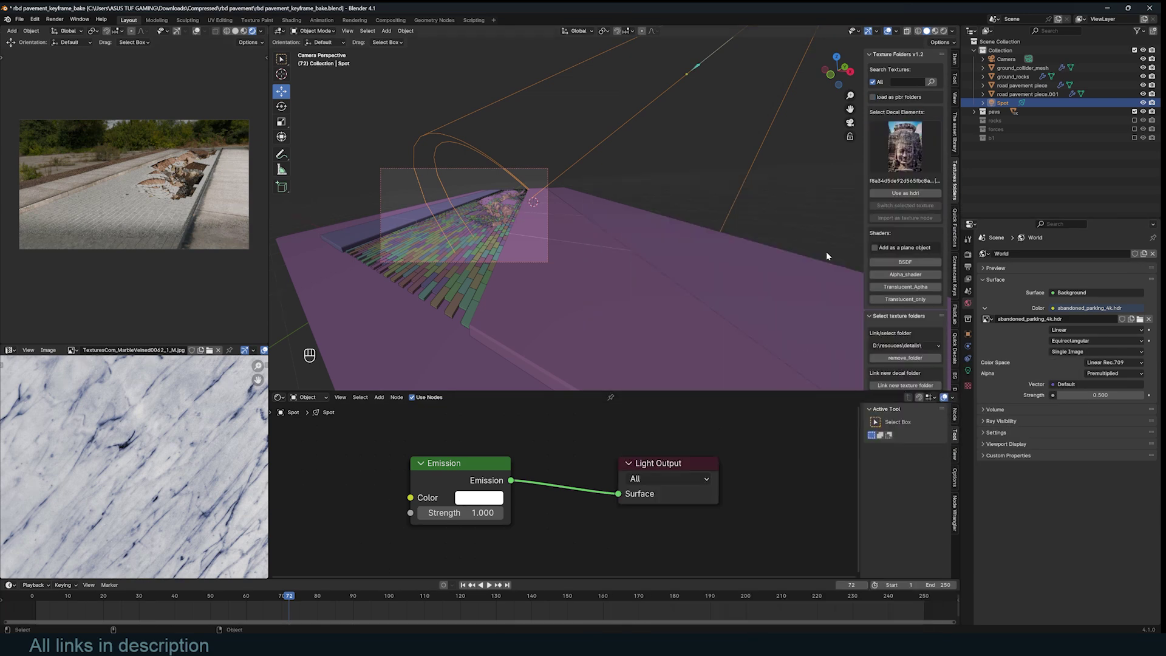
- Save the file, then add an Image Texture node with ukinbhhiw_2K_Albedo.jpg to the spot light and set its emission strength to 1000
{"action": "key", "text": "ctrl+s"}
{"action": "key", "text": "shift+a"}
{"action": "type", "text": "image"}
{"action": "key", "text": "Return"}
{"action": "left_click", "coordinate": [366, 495]}
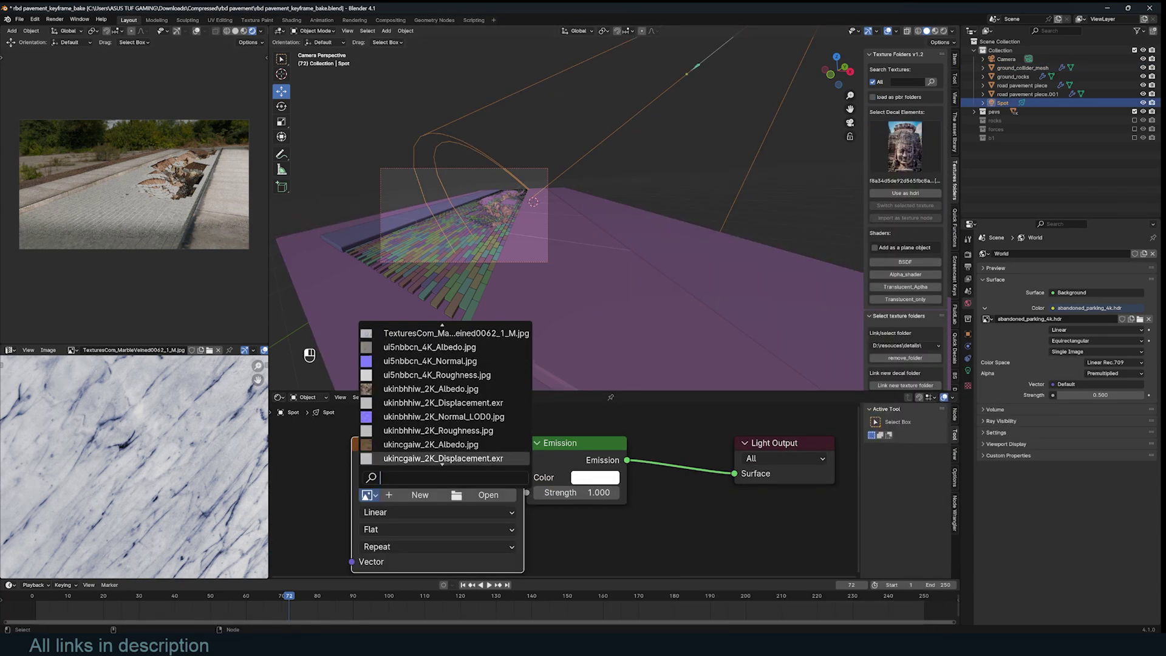
{"action": "left_click", "coordinate": [431, 347]}
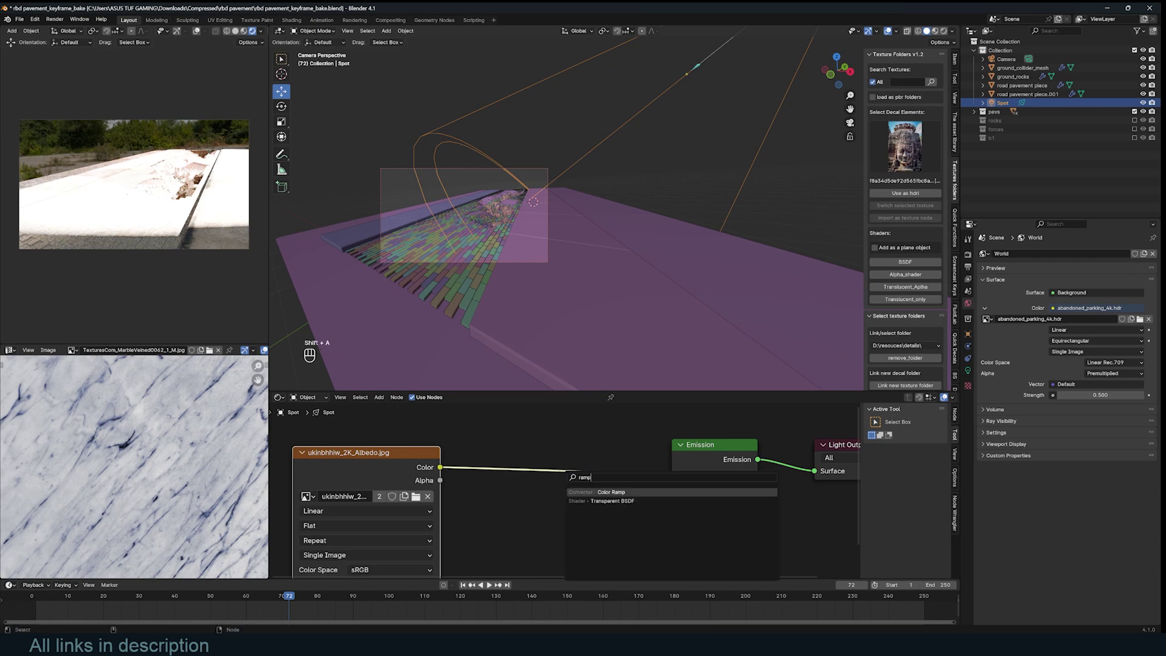
{"action": "key", "text": "Return"}
{"action": "left_click", "coordinate": [416, 496]}
{"action": "double_click", "coordinate": [581, 347]}
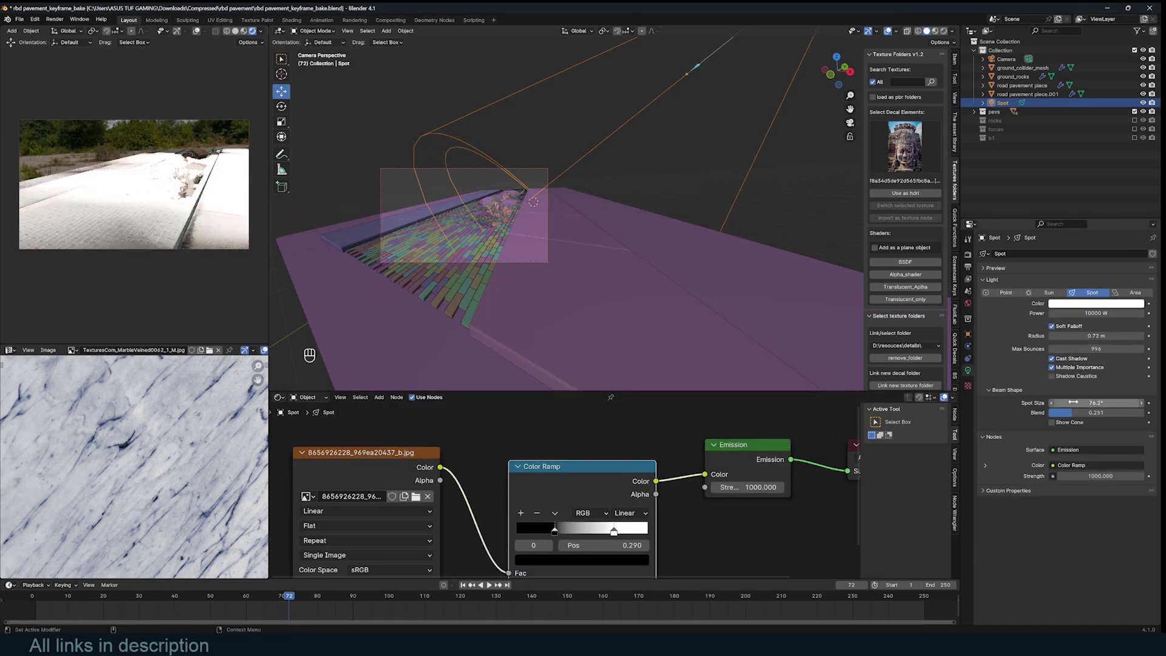
{"action": "left_click_drag", "start_coordinate": [1073, 401], "coordinate": [1112, 402]}
{"action": "left_click_drag", "start_coordinate": [559, 531], "coordinate": [576, 529]}
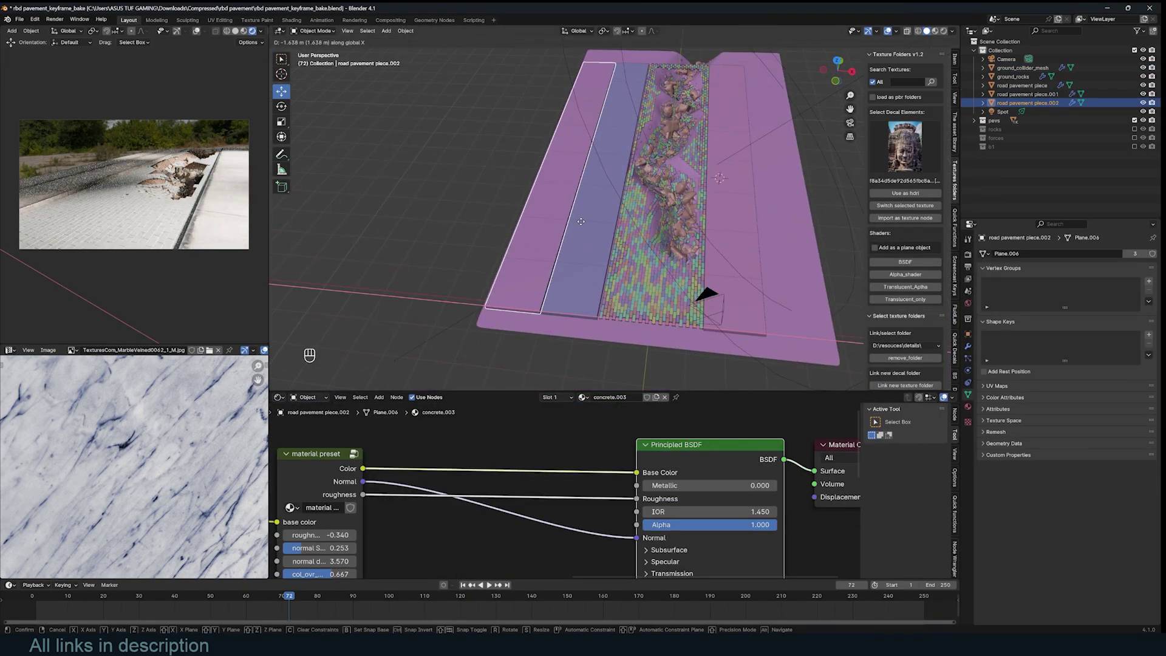
- Delete the extra road pavement copy, search the object library for "wall", and add the rocks wall brick model at the pavement's edge
{"action": "key", "text": "alt+a"}
{"action": "key", "text": "x"}
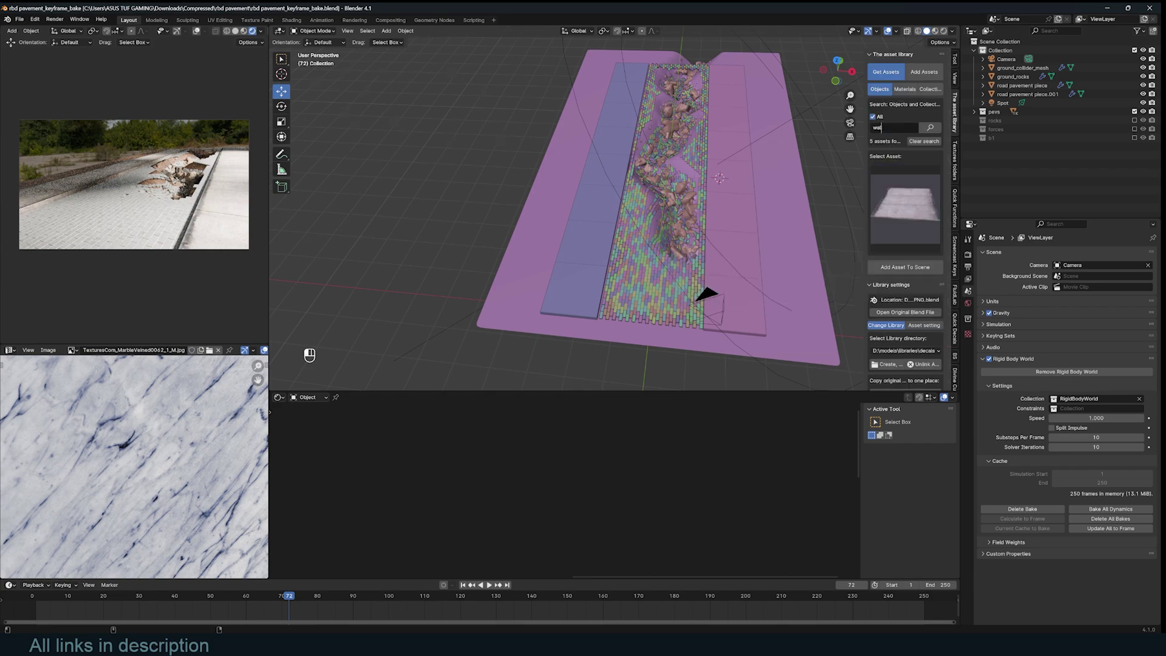
{"action": "left_click", "coordinate": [905, 209]}
{"action": "left_click", "coordinate": [598, 278]}
{"action": "key", "text": "shift+s"}
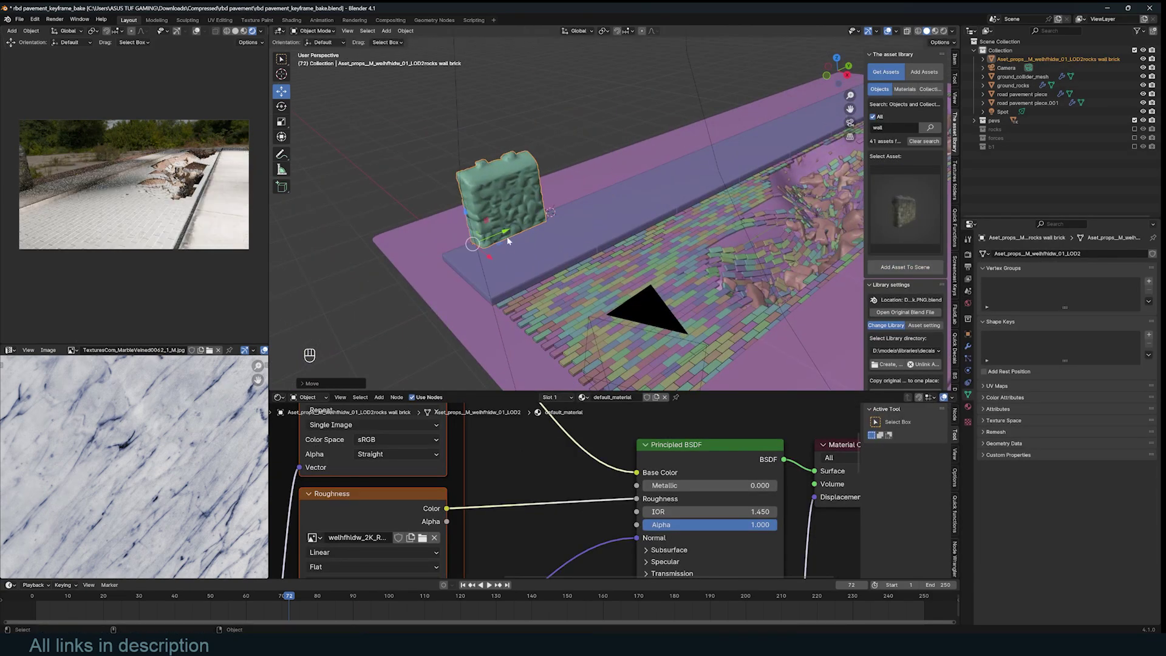
- Repeat the rock wall along the pavement with an Array modifier and place a copy along the opposite side
{"action": "left_click", "coordinate": [895, 223]}
{"action": "left_click", "coordinate": [883, 273]}
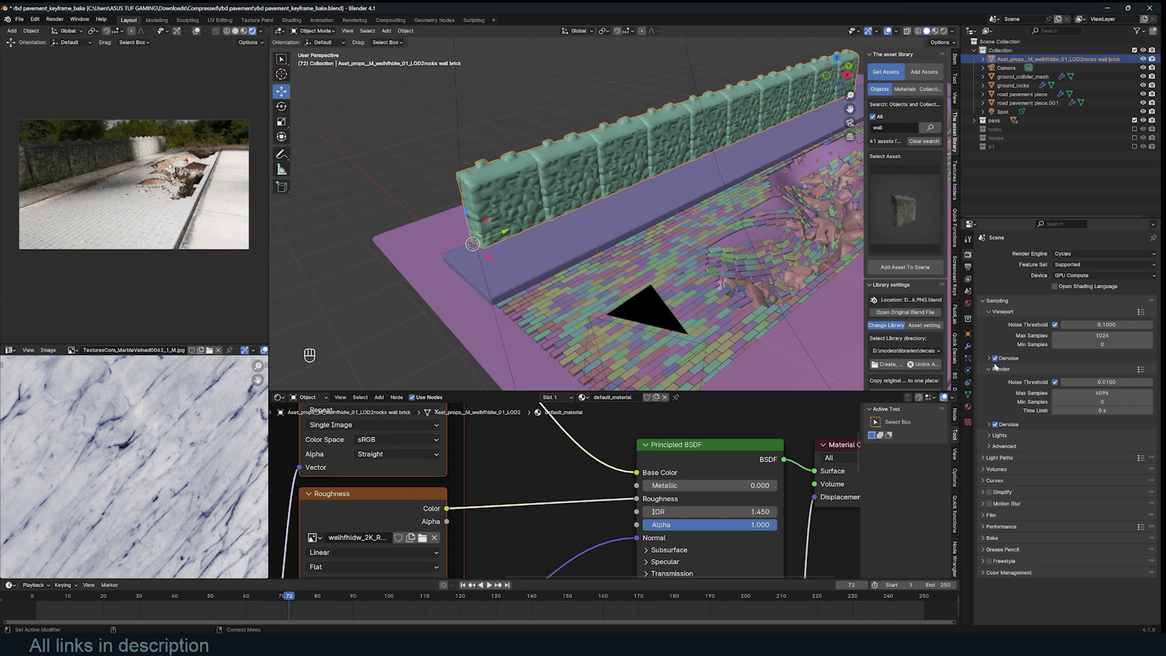
{"action": "key", "text": "g"}
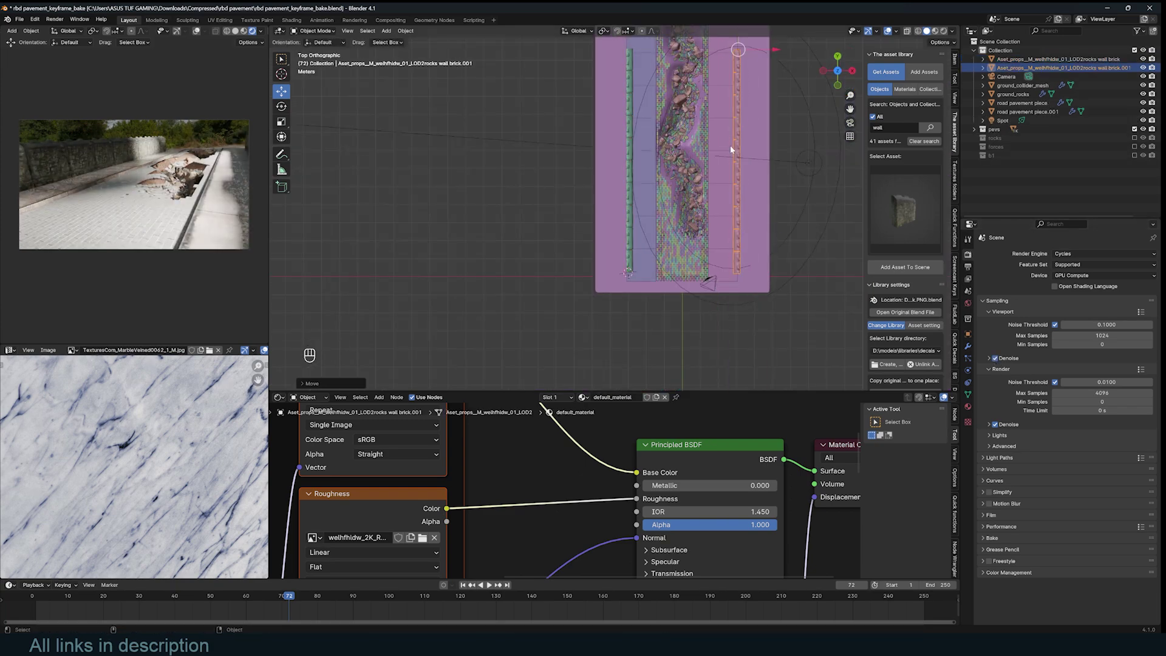
{"action": "key", "text": "x"}
{"action": "key", "text": "s"}
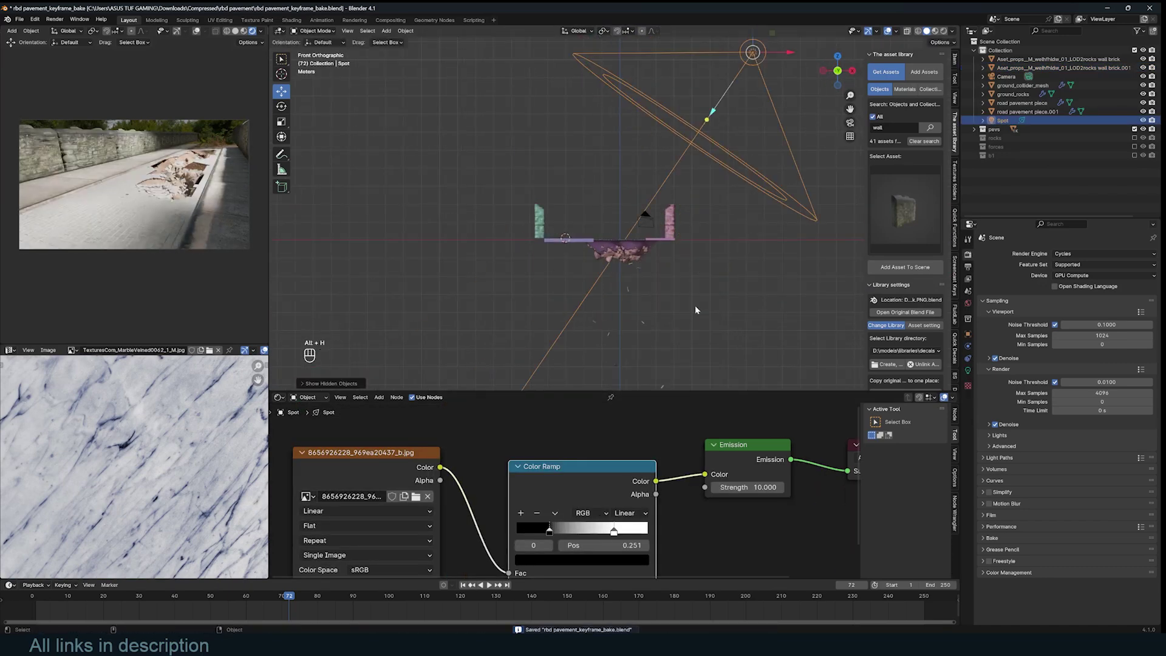
- Go to the first frame, duplicate the brick rows at the pavement's far end along Y, and repeat the duplication to lengthen the paving
{"action": "left_click", "coordinate": [694, 305]}
{"action": "key", "text": "KP_0"}
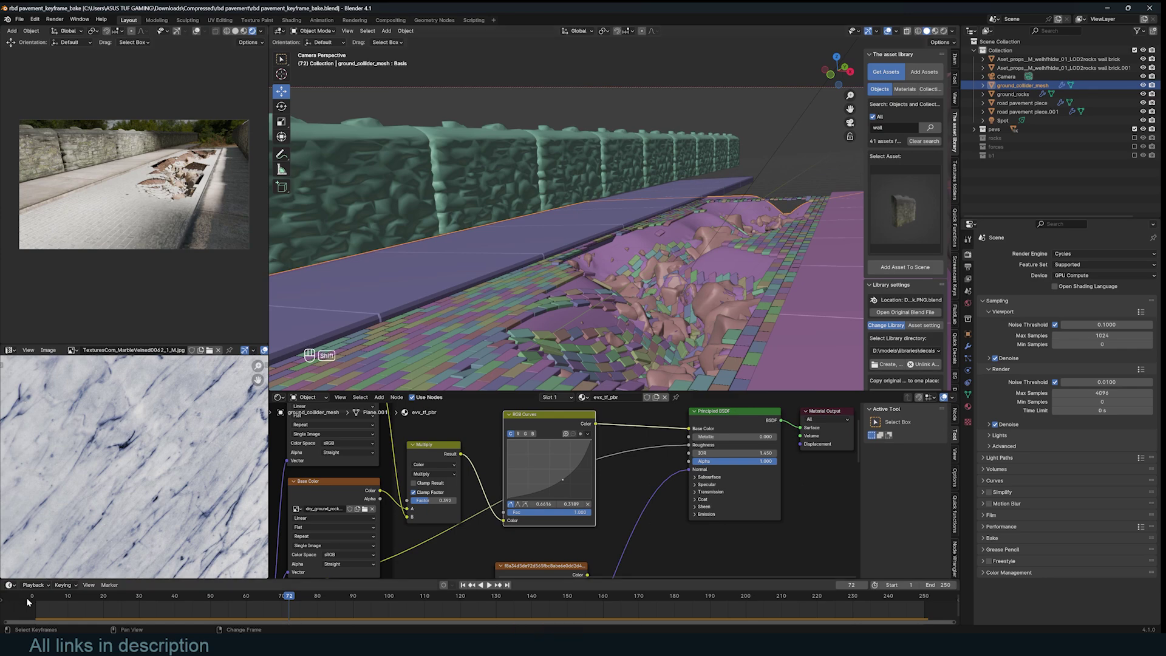
{"action": "key", "text": "shift+Left"}
{"action": "key", "text": "KP_7"}
{"action": "left_click_drag", "start_coordinate": [488, 201], "coordinate": [779, 240]}
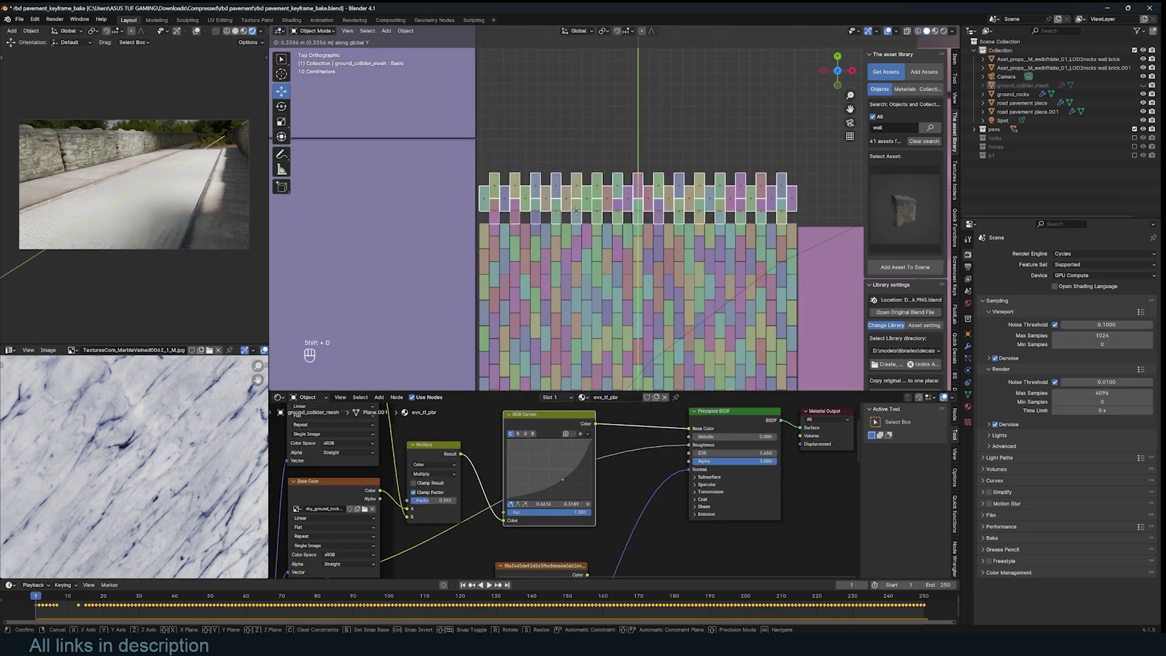
{"action": "key", "text": "shift+d"}
{"action": "key", "text": "shift+r"}
{"action": "key", "text": "shift+r"}
{"action": "key", "text": "shift+r"}
{"action": "key", "text": "shift+r"}
{"action": "key", "text": "shift+r"}
{"action": "key", "text": "shift+r"}
{"action": "key", "text": "shift+r"}
{"action": "key", "text": "shift+r"}
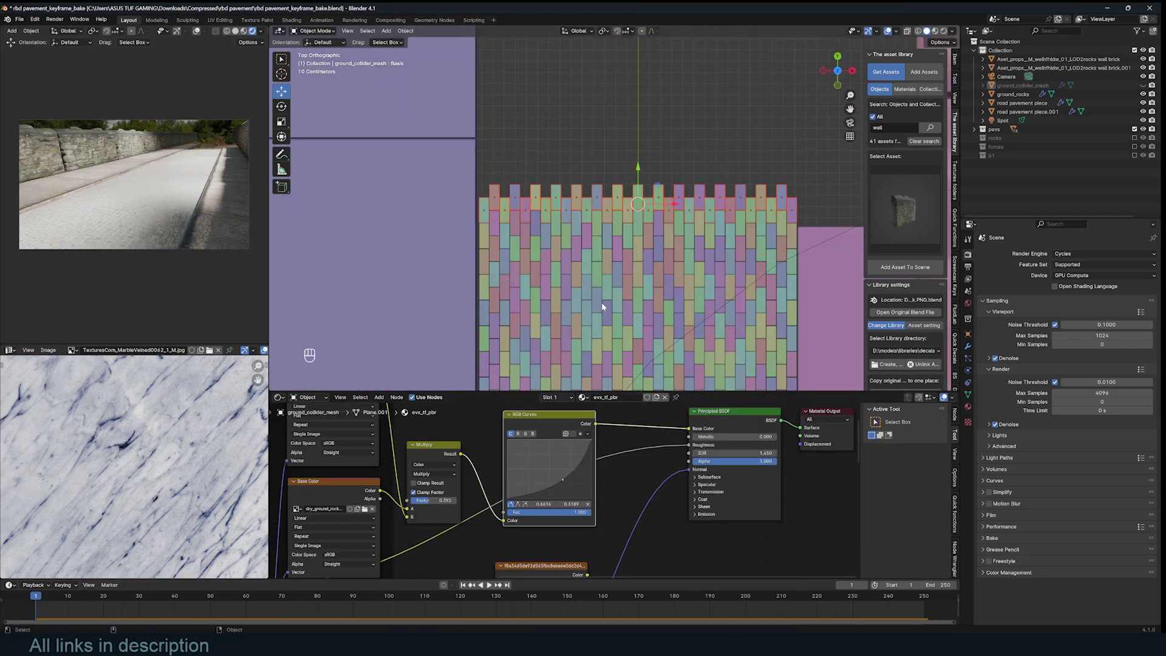
- Save the file and move and rotate the camera to frame the paving running between the two walls
{"action": "scroll", "coordinate": [632, 289], "scroll_direction": "down", "scroll_amount": 5}
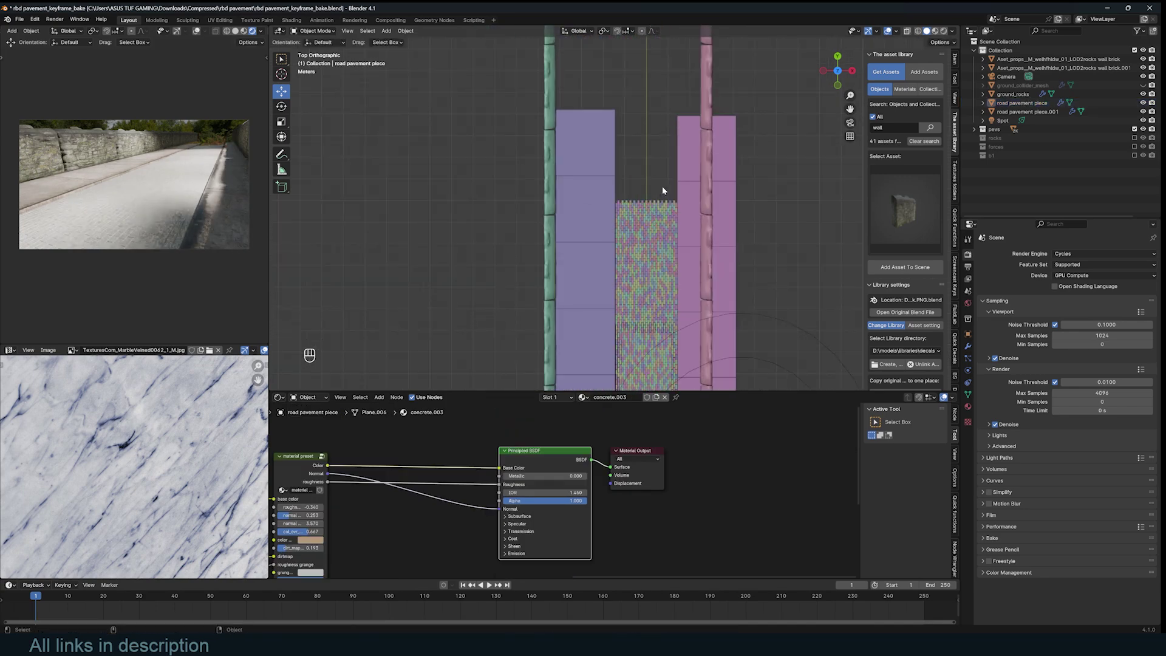
{"action": "key", "text": "ctrl+s"}
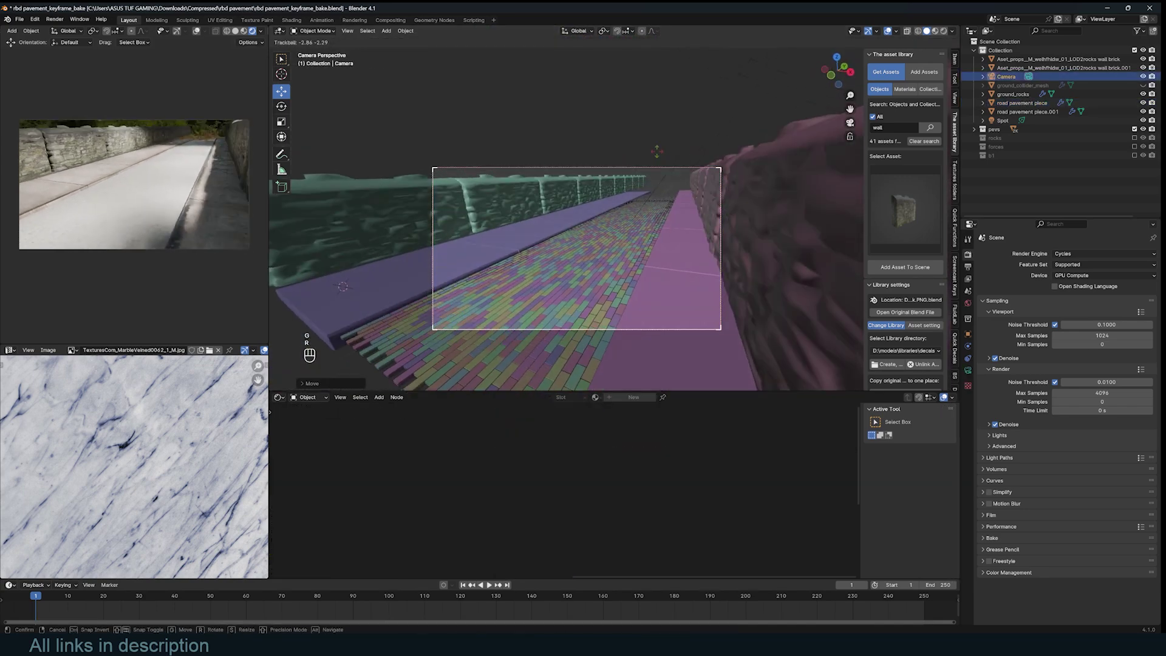
{"action": "left_click", "coordinate": [662, 204]}
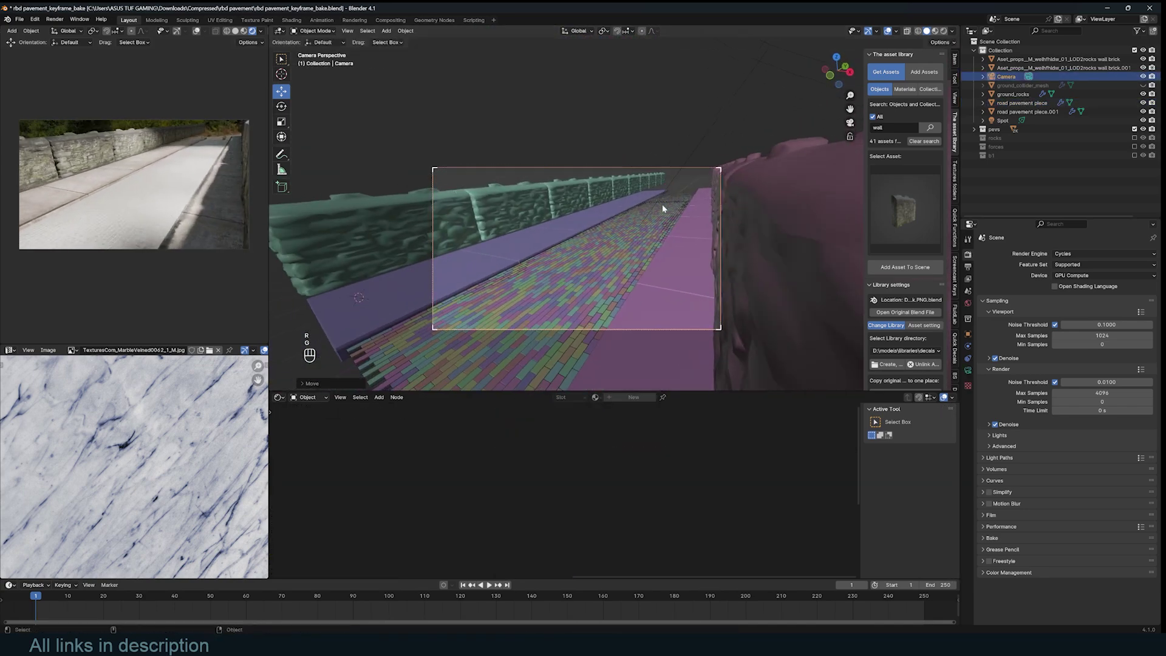
- Save the file, select a large block of bricks at the paving's far end, and place a linked duplicate farther along Y
{"action": "key", "text": "KP_7"}
{"action": "left_click_drag", "start_coordinate": [621, 183], "coordinate": [763, 238]}
{"action": "scroll", "coordinate": [632, 176], "scroll_direction": "down", "scroll_amount": 6}
{"action": "left_click", "coordinate": [669, 194]}
{"action": "key", "text": "ctrl+s"}
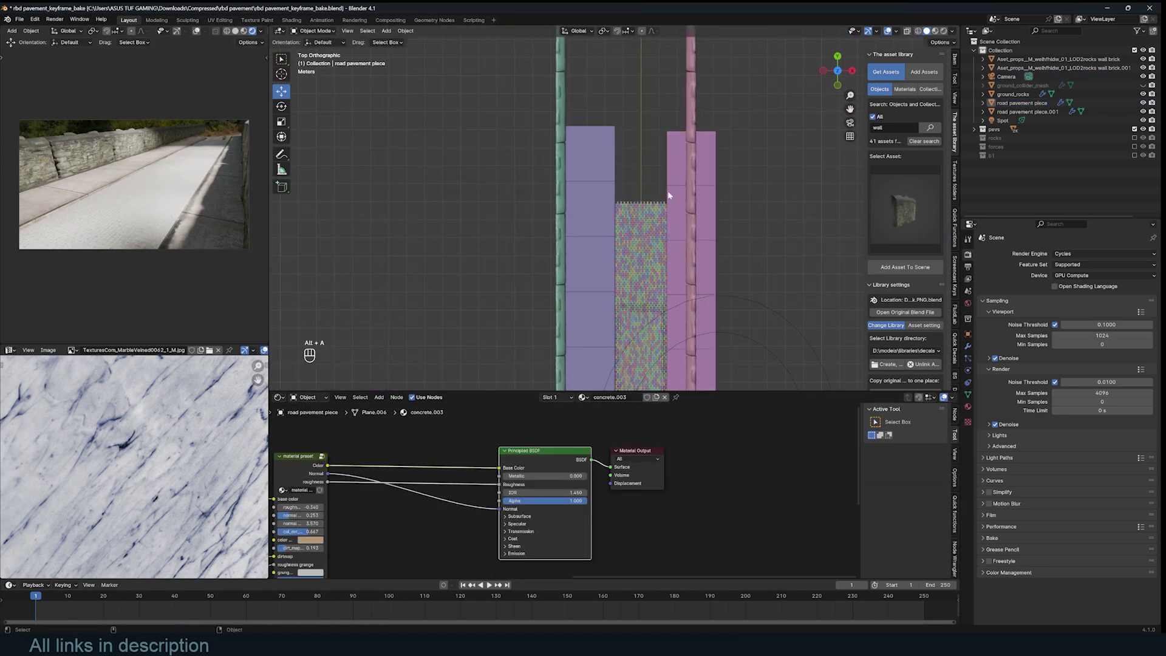
{"action": "scroll", "coordinate": [669, 195], "scroll_direction": "up", "scroll_amount": 6}
{"action": "left_click_drag", "start_coordinate": [614, 182], "coordinate": [774, 296]}
{"action": "key", "text": "alt+d"}
{"action": "key", "text": "y"}
{"action": "left_click", "coordinate": [728, 152]}
- Add another linked duplicate of the brick block and rotate and shift it so the paving starts to curve
{"action": "key", "text": "alt+d"}
{"action": "key", "text": "y"}
{"action": "key", "text": "r"}
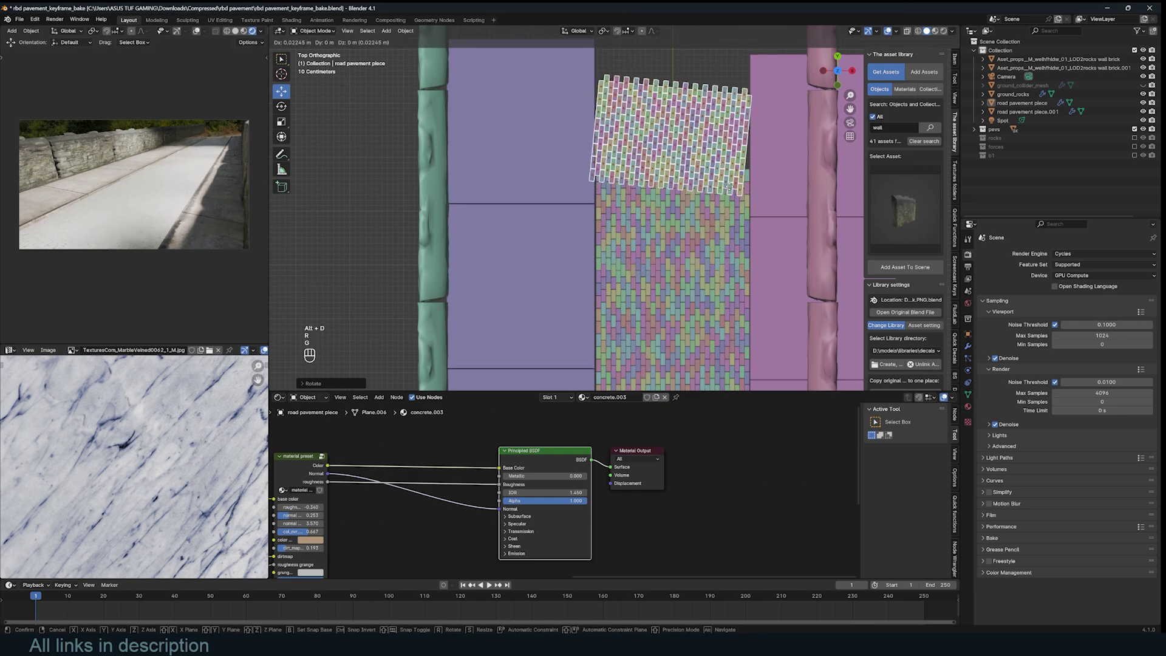
{"action": "left_click", "coordinate": [729, 159]}
{"action": "key", "text": "x"}
{"action": "left_click", "coordinate": [749, 161]}
- Make a linked duplicate of the wall beside the wide walkway and remove the Array modifier from the copy
{"action": "scroll", "coordinate": [703, 239], "scroll_direction": "down", "scroll_amount": 9}
{"action": "left_click", "coordinate": [579, 243]}
{"action": "left_click", "coordinate": [968, 348]}
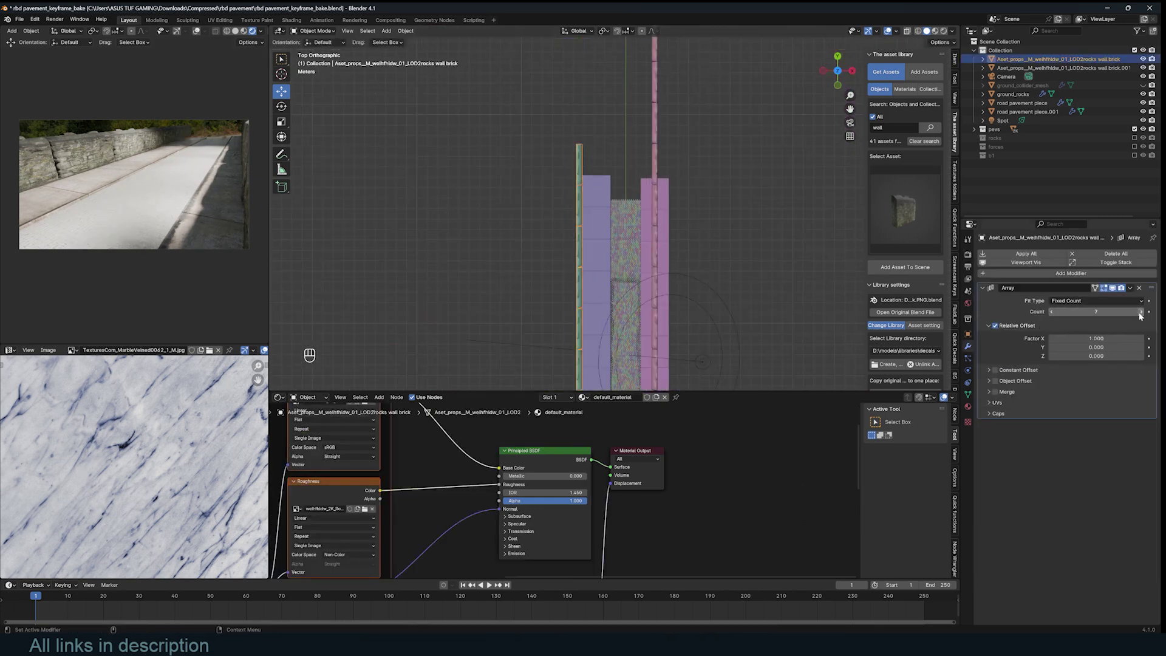
{"action": "key", "text": "alt+d"}
{"action": "left_click", "coordinate": [1140, 287]}
- Chain linked duplicates of the single wall segment beyond the wall's end, rotating each one to form a curve
{"action": "scroll", "coordinate": [721, 159], "scroll_direction": "up", "scroll_amount": 3}
{"action": "key", "text": "alt+d"}
{"action": "key", "text": "alt+d"}
{"action": "key", "text": "r"}
{"action": "key", "text": "g"}
{"action": "left_click", "coordinate": [636, 260]}
{"action": "middle_click_drag", "start_coordinate": [636, 260], "coordinate": [626, 275], "text": "shift"}
{"action": "key", "text": "alt+d"}
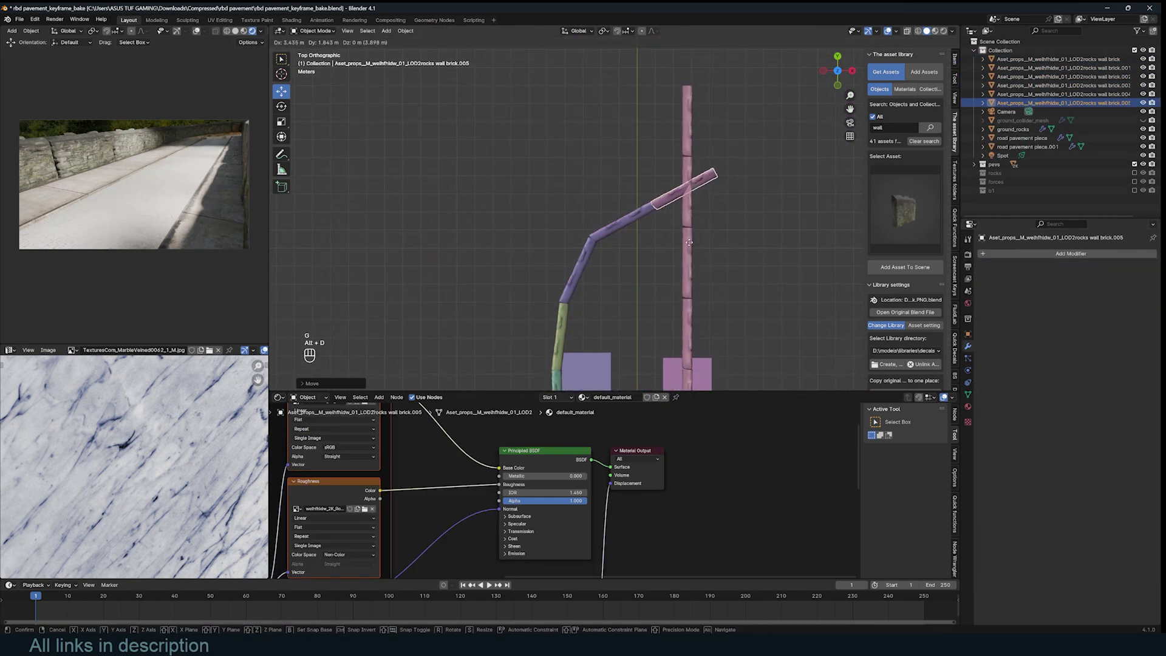
{"action": "left_click", "coordinate": [691, 244]}
{"action": "key", "text": "r"}
{"action": "key", "text": "r"}
{"action": "left_click", "coordinate": [654, 267]}
{"action": "scroll", "coordinate": [654, 267], "scroll_direction": "down", "scroll_amount": 2}
- Duplicate the curved wall segments as linked copies, place them on the opposite wall, and lower that straight wall's array count
{"action": "key", "text": "alt+d"}
{"action": "key", "text": "alt+d"}
{"action": "left_click", "coordinate": [691, 289]}
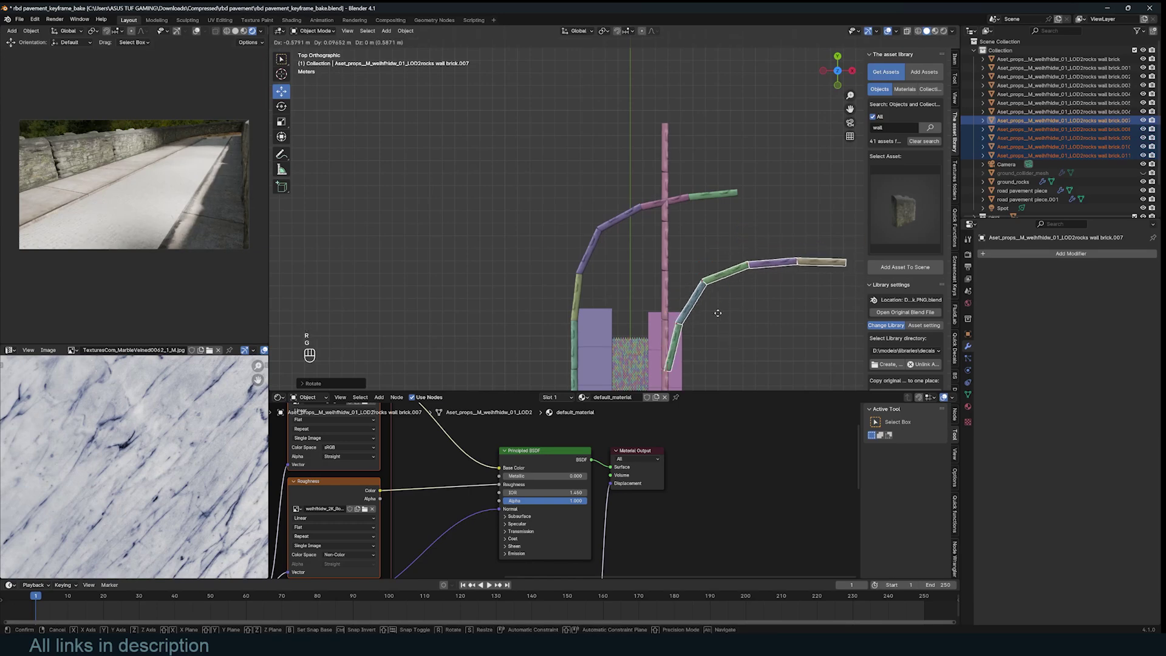
{"action": "left_click", "coordinate": [717, 313]}
{"action": "left_click", "coordinate": [666, 291]}
{"action": "left_click_drag", "start_coordinate": [1093, 312], "coordinate": [1072, 312]}
- Make a linked duplicate of the road pavement piece, remove its Array modifier, and rotate it at the start of the curve
{"action": "middle_click_drag", "start_coordinate": [774, 264], "coordinate": [786, 236], "text": "shift"}
{"action": "left_click", "coordinate": [681, 328]}
{"action": "key", "text": "alt+d"}
{"action": "left_click", "coordinate": [686, 316]}
{"action": "left_click", "coordinate": [1142, 302]}
{"action": "key", "text": "g"}
{"action": "key", "text": "r"}
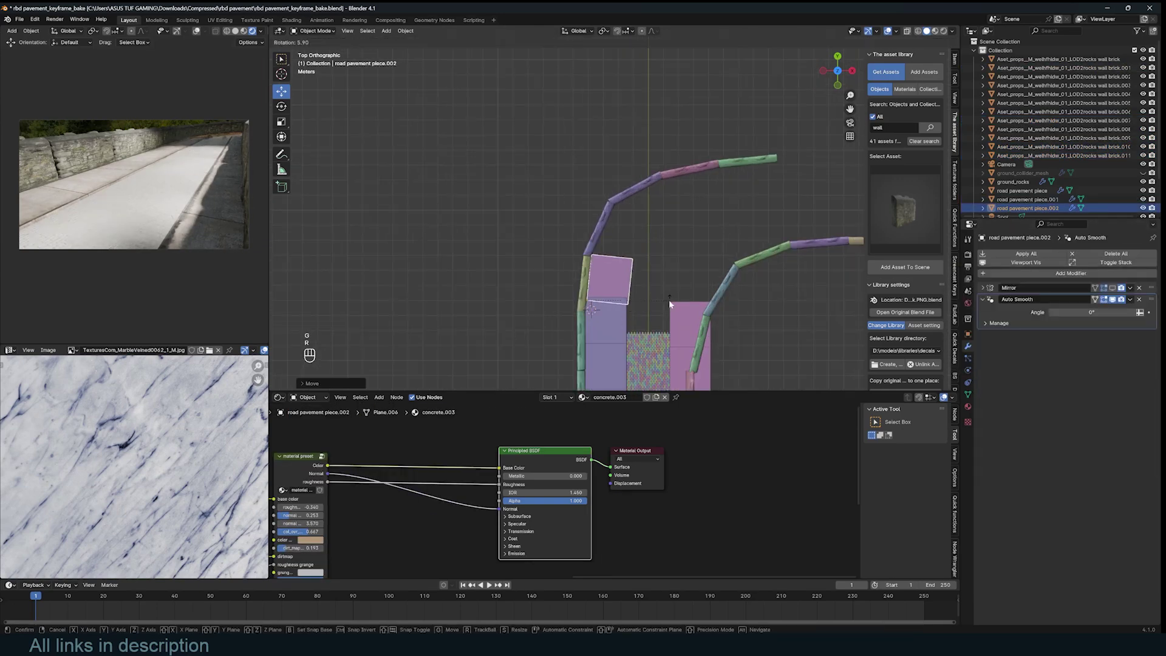
- Place more linked duplicates of the pavement piece around the outer curve, rotating each to follow the wall
{"action": "middle_click_drag", "start_coordinate": [660, 253], "coordinate": [630, 304], "text": "shift"}
{"action": "key", "text": "alt+d"}
{"action": "left_click", "coordinate": [635, 280]}
{"action": "key", "text": "r"}
{"action": "left_click", "coordinate": [629, 276]}
{"action": "key", "text": "g"}
{"action": "key", "text": "s"}
{"action": "left_click", "coordinate": [624, 273]}
{"action": "key", "text": "g"}
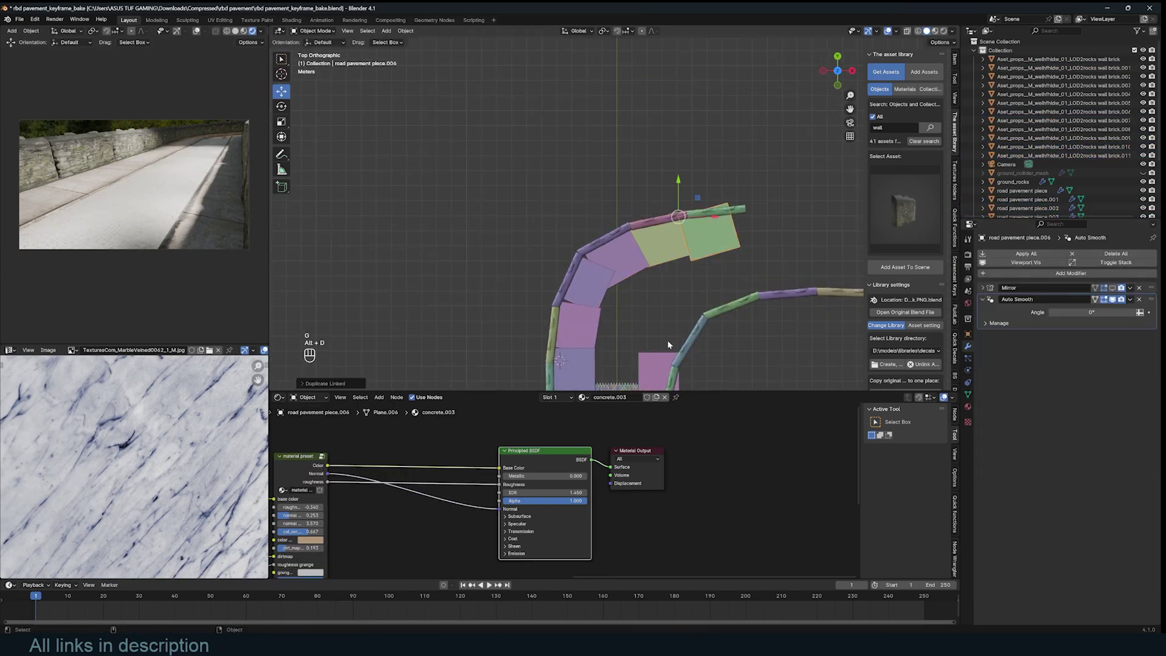
- Add and rotate another linked pavement piece at the end of the curve, and clear the selection
{"action": "key", "text": "alt+d"}
{"action": "left_click", "coordinate": [692, 297]}
{"action": "key", "text": "r"}
{"action": "left_click", "coordinate": [696, 293]}
{"action": "key", "text": "g"}
{"action": "middle_click_drag", "start_coordinate": [668, 345], "coordinate": [694, 267], "text": "shift"}
{"action": "key", "text": "alt+a"}
{"action": "left_click", "coordinate": [699, 280]}
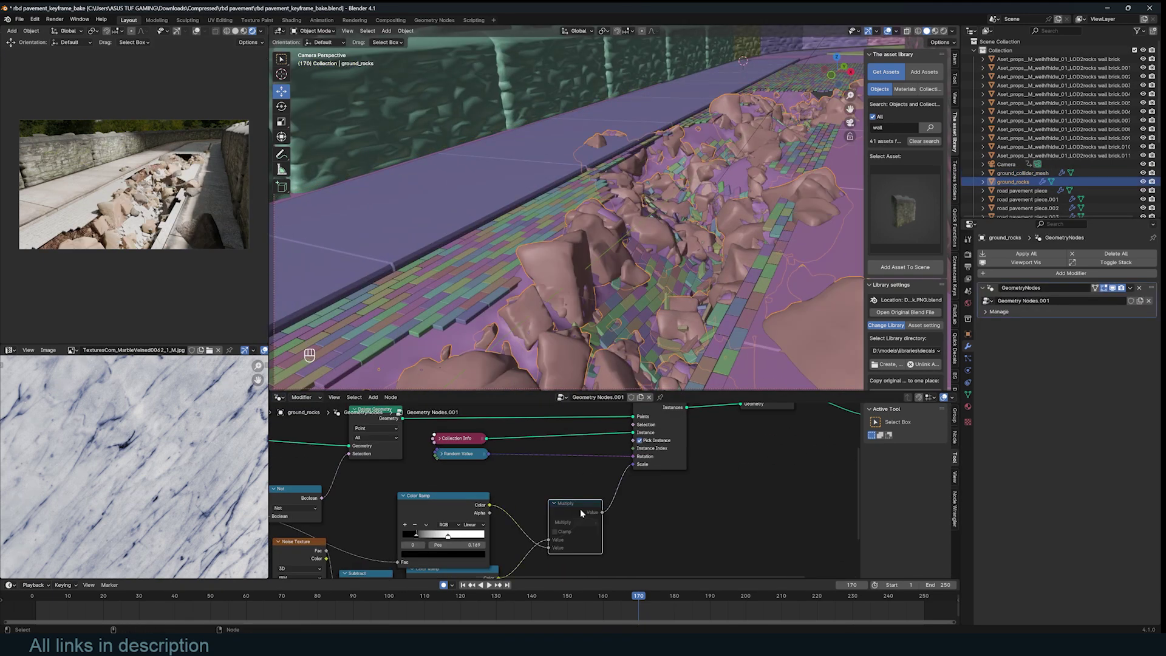
- Select all the rock wall pieces and move them into a new collection named walls
{"action": "left_click", "coordinate": [1063, 155]}
{"action": "left_click", "coordinate": [1062, 60], "text": "shift"}
{"action": "type", "text": "mwalls"}
{"action": "key", "text": "Return"}
{"action": "left_click", "coordinate": [1012, 95]}
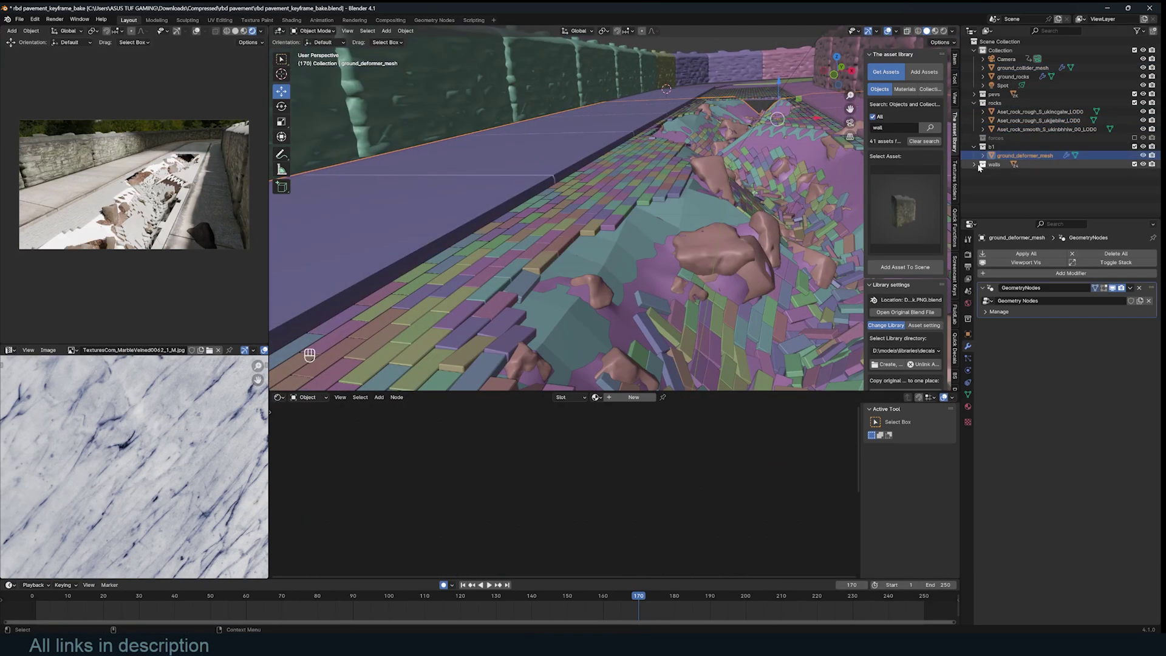
- Try a Color Ramp in the ground deformer's geometry nodes, after Subtract and after Map Range, then dissolve it and save
{"action": "middle_click_drag", "start_coordinate": [578, 478], "coordinate": [489, 419]}
{"action": "scroll", "coordinate": [614, 510], "scroll_direction": "up", "scroll_amount": 5}
{"action": "key", "text": "shift+a"}
{"action": "type", "text": "ramp"}
{"action": "key", "text": "Return"}
{"action": "left_click", "coordinate": [650, 513]}
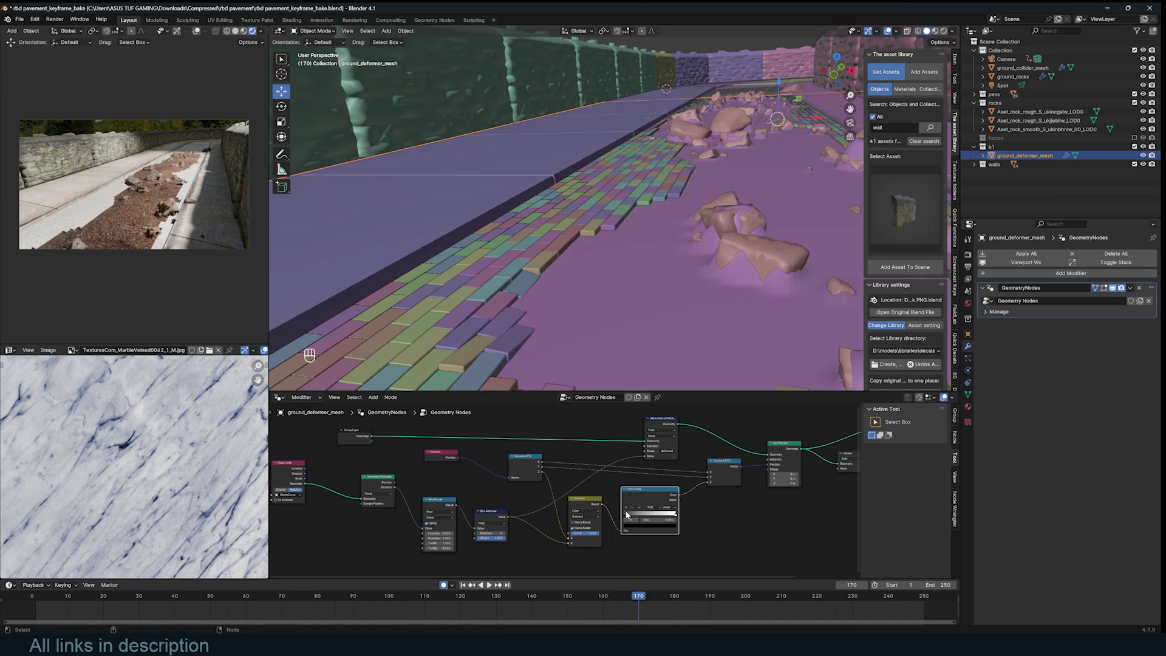
{"action": "key", "text": "ctrl+x"}
{"action": "key", "text": "ctrl+s"}
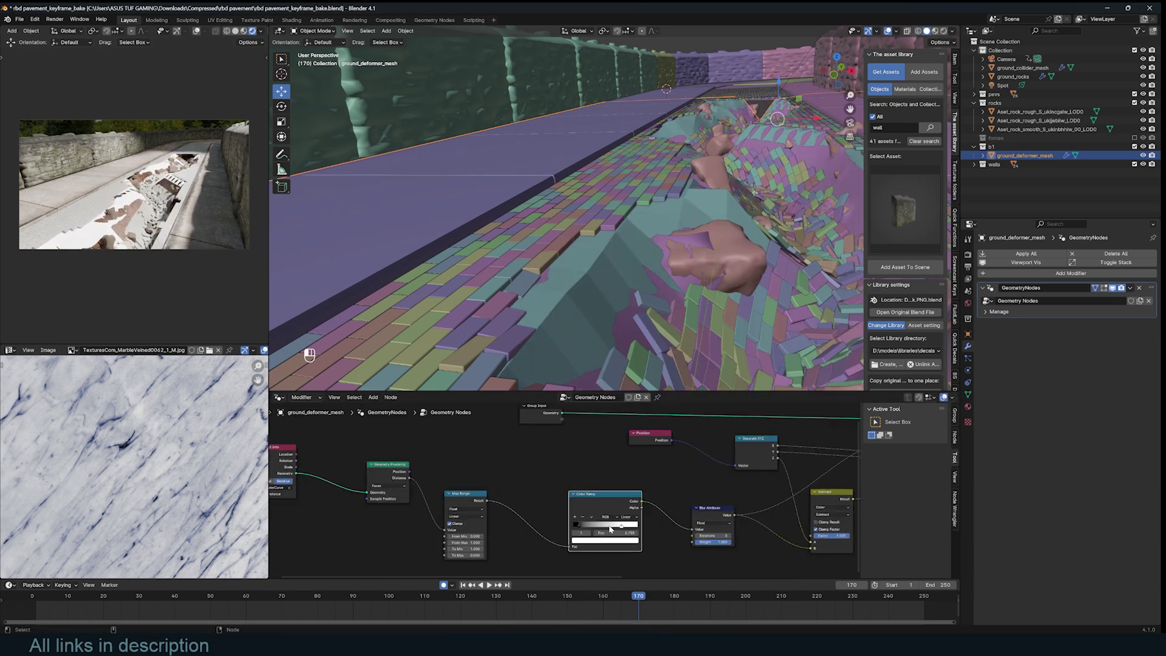
{"action": "key", "text": "ctrl+x"}
{"action": "key", "text": "ctrl+s"}
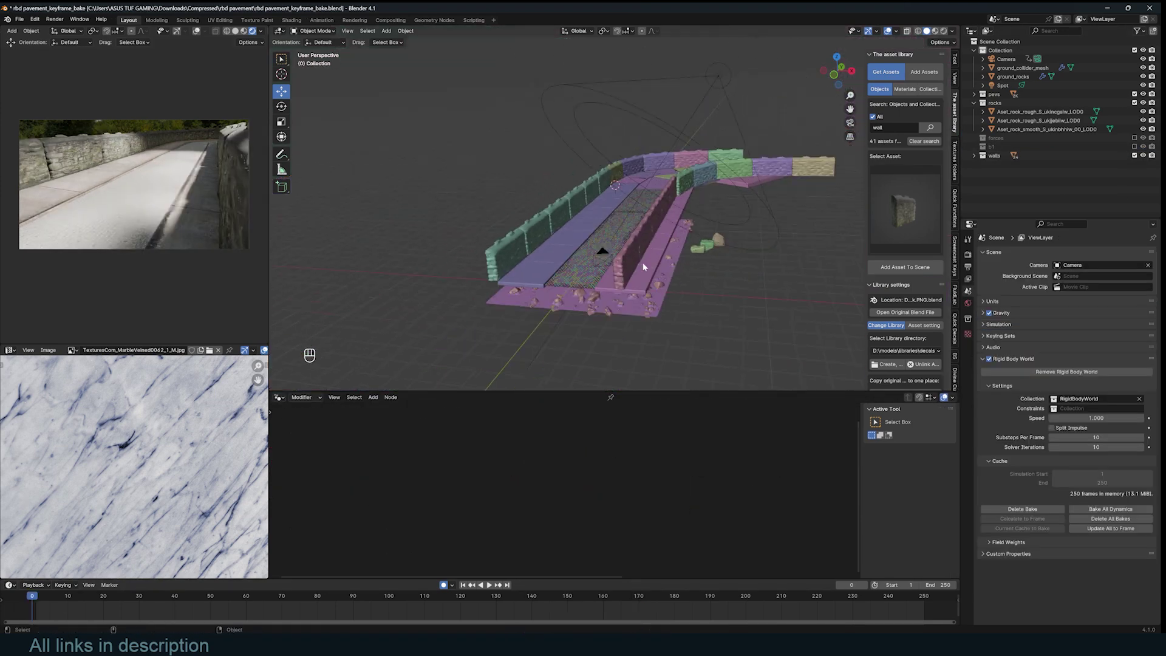
- Reposition and rotate the spot light above the scene from the front view, and save the file
{"action": "left_click", "coordinate": [718, 76]}
{"action": "key", "text": "KP_1"}
{"action": "key", "text": "g"}
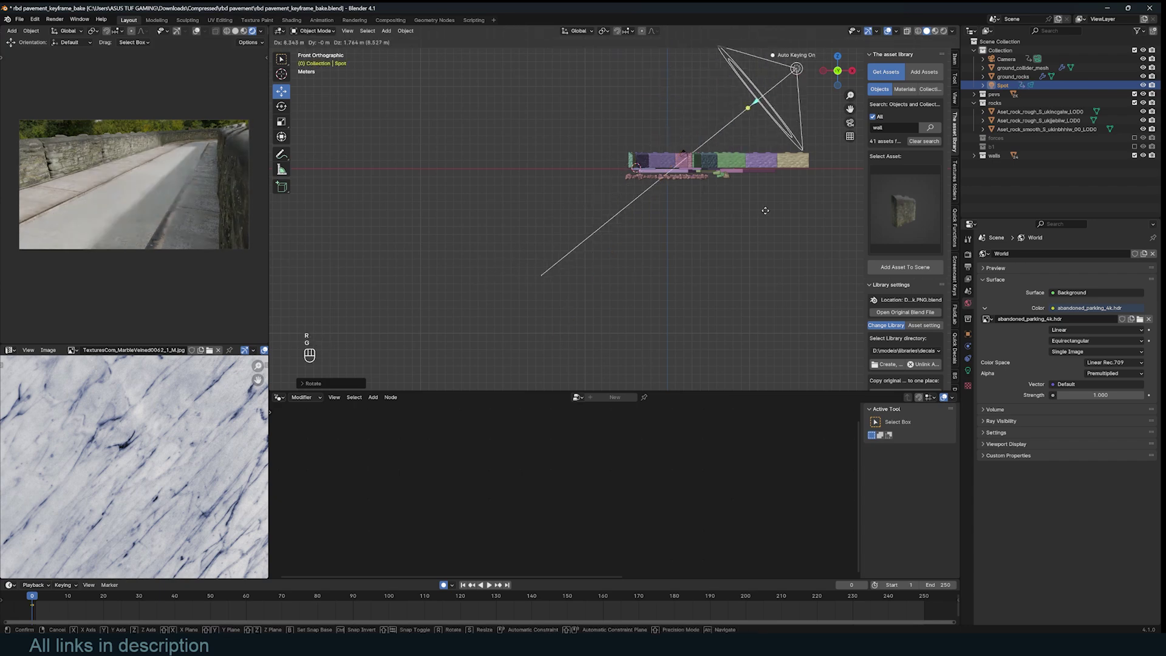
{"action": "left_click", "coordinate": [772, 60]}
{"action": "key", "text": "ctrl+s"}
- Move the black stop of the spot light's Color Ramp to position 0.514
{"action": "key", "text": "shift+F3"}
{"action": "key", "text": "Home"}
{"action": "left_click_drag", "start_coordinate": [516, 497], "coordinate": [544, 497]}
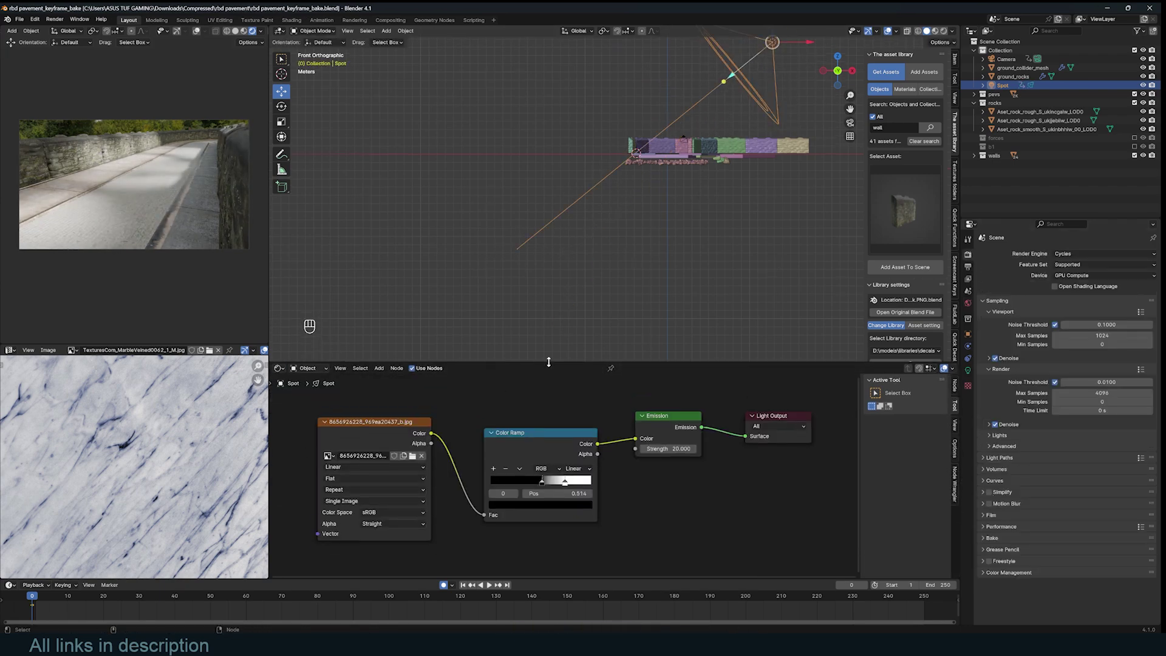
- Enable compositing nodes, insert a Color Balance node between Render Layers and Composite, and tint its lift slightly blue
{"action": "key", "text": "shift+F3"}
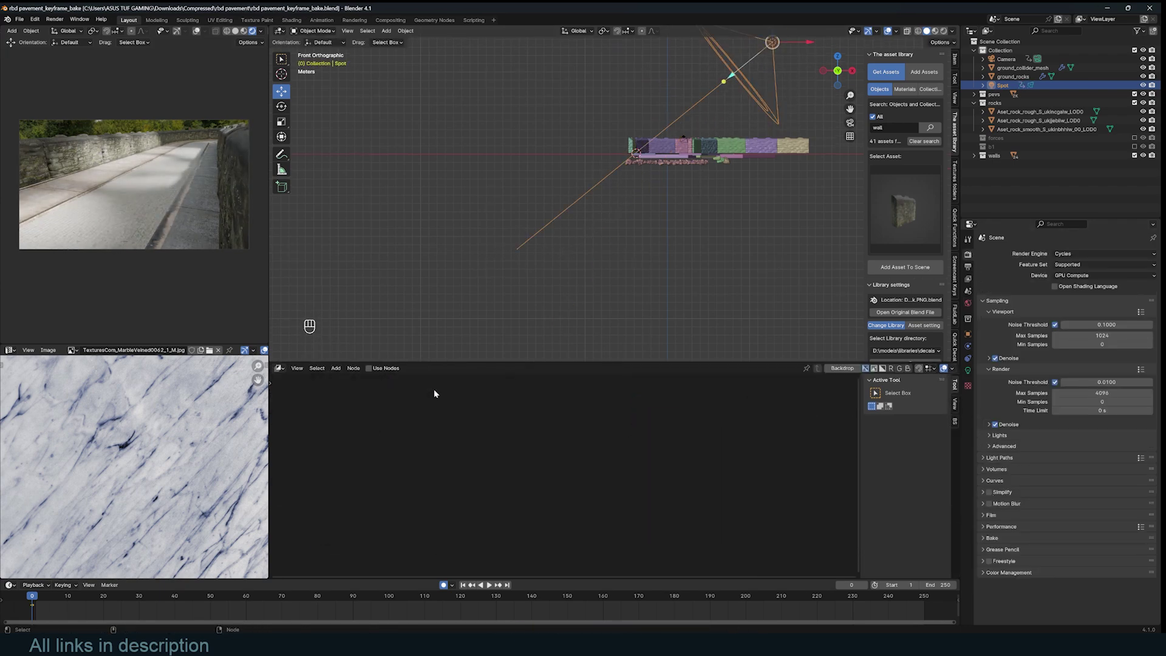
{"action": "left_click", "coordinate": [369, 368]}
{"action": "key", "text": "shift+a"}
{"action": "type", "text": "colo"}
{"action": "left_click", "coordinate": [710, 527]}
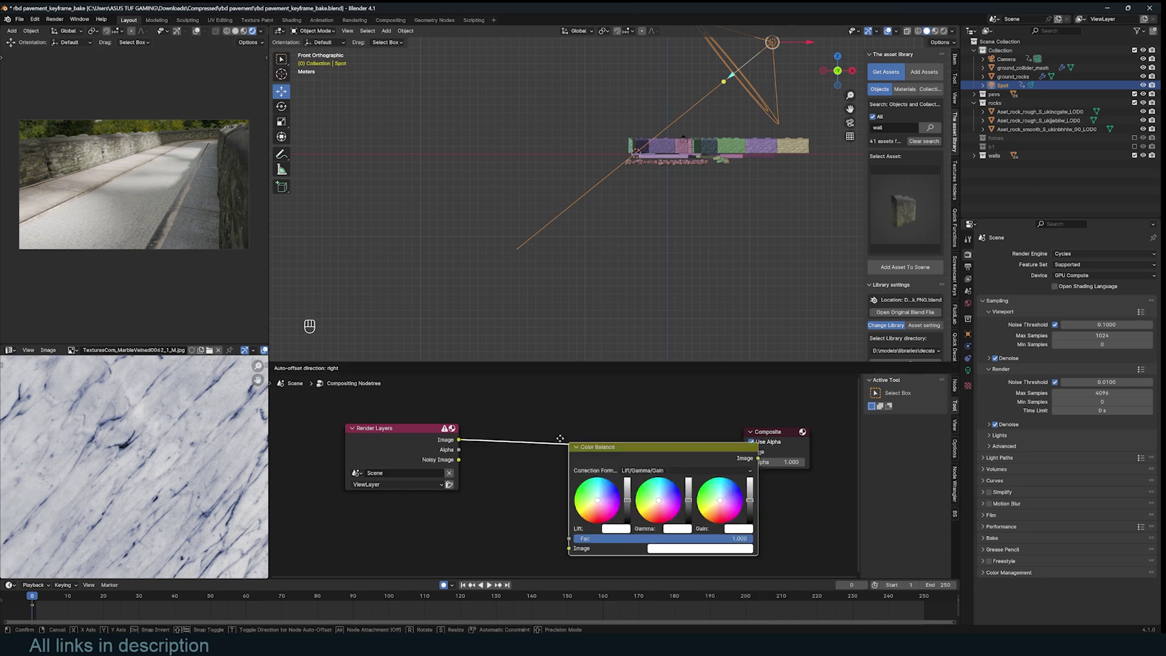
{"action": "left_click", "coordinate": [550, 482]}
{"action": "left_click_drag", "start_coordinate": [548, 481], "coordinate": [552, 477]}
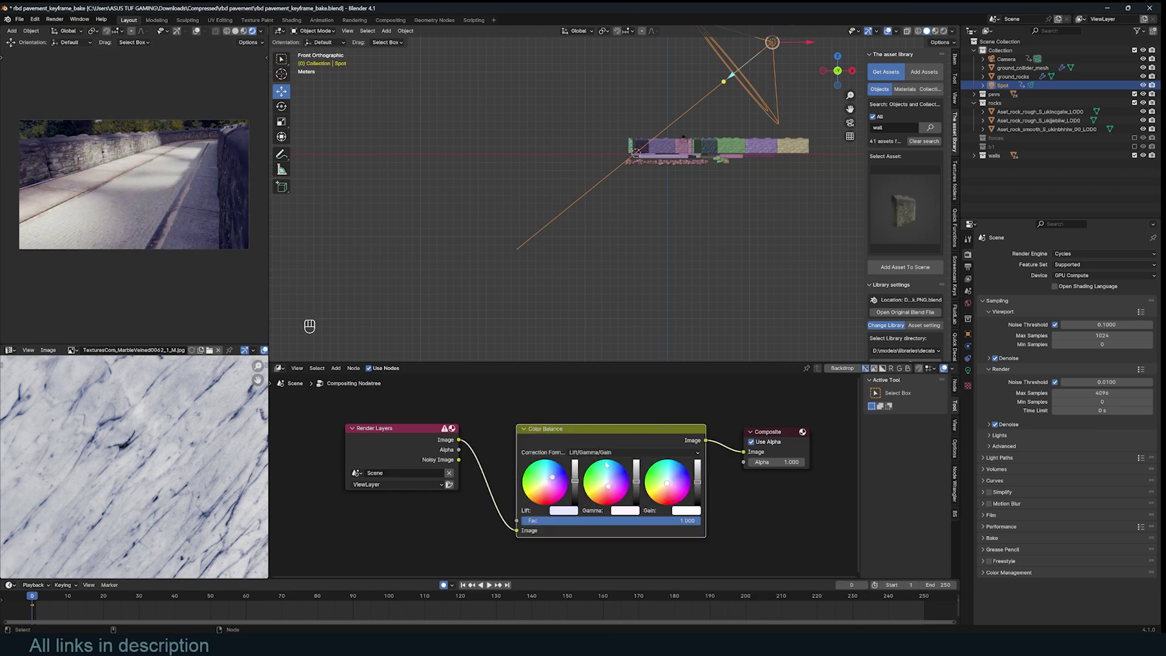
- Insert an RGB Curves node after Color Balance and shape its curve into an S for more contrast
{"action": "middle_click_drag", "start_coordinate": [795, 440], "coordinate": [640, 448]}
{"action": "left_click", "coordinate": [714, 465]}
{"action": "left_click", "coordinate": [634, 461]}
{"action": "left_click_drag", "start_coordinate": [655, 491], "coordinate": [656, 485]}
{"action": "left_click_drag", "start_coordinate": [627, 514], "coordinate": [628, 523]}
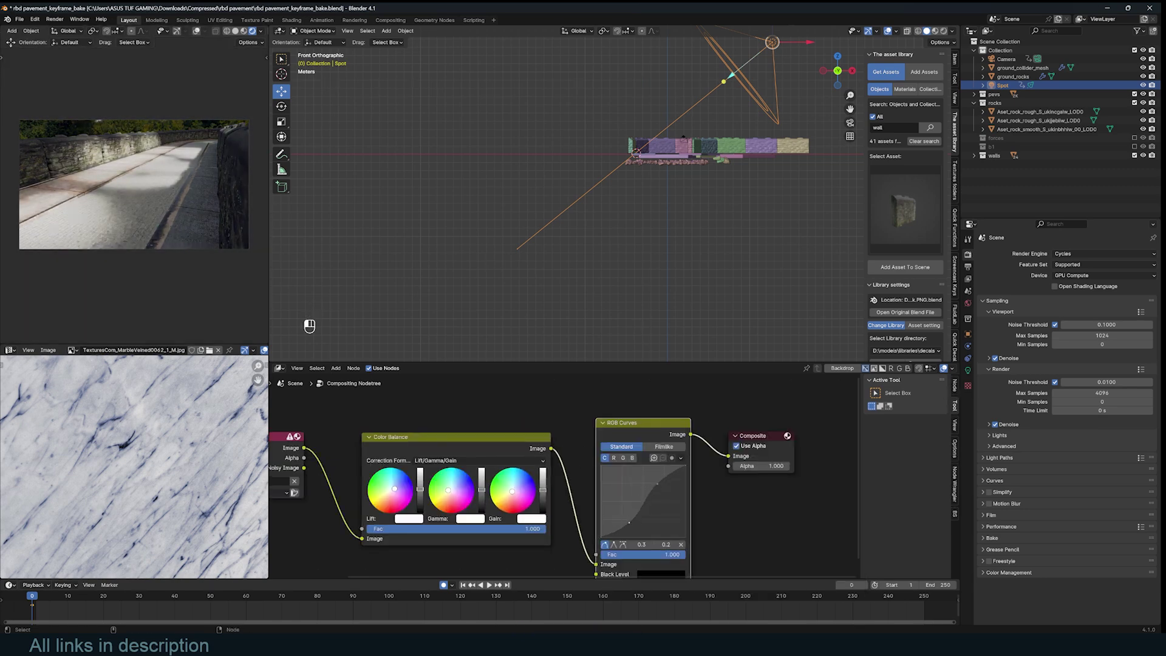
- Set the scene's color management look to Medium High Contrast
{"action": "left_click", "coordinate": [992, 514]}
{"action": "left_click", "coordinate": [1008, 617]}
{"action": "left_click", "coordinate": [1091, 563]}
{"action": "left_click", "coordinate": [1090, 495]}
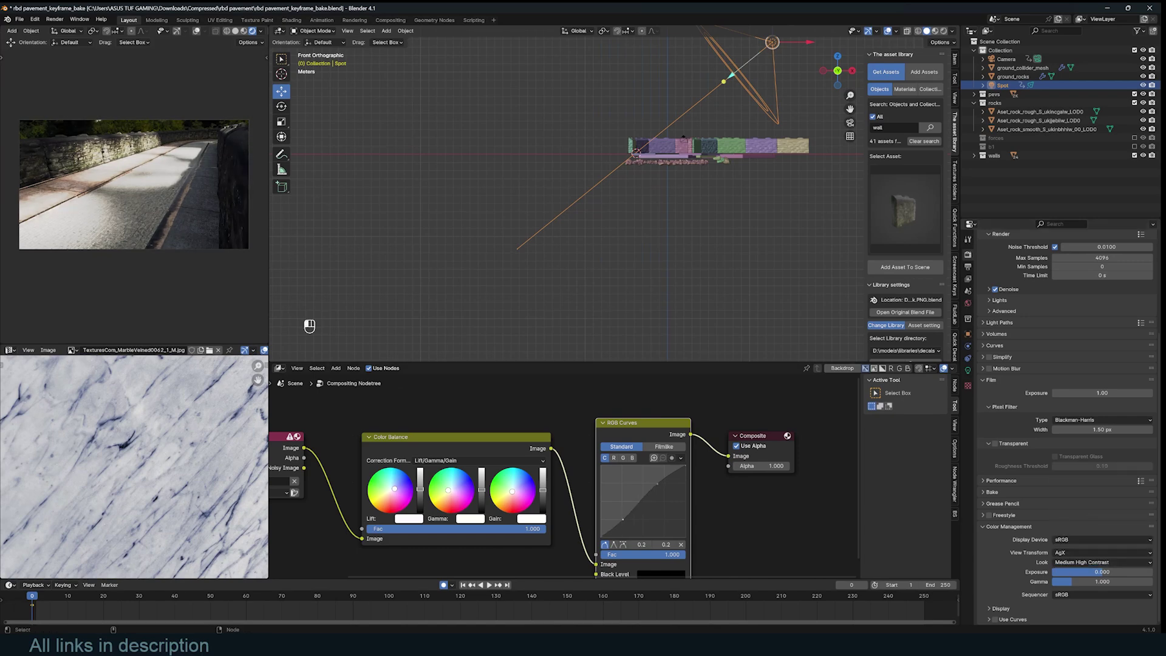
- Insert a Glare node after RGB Curves, set it to Fog Glow, and save the file
{"action": "key", "text": "shift+a"}
{"action": "type", "text": "gl"}
{"action": "key", "text": "ctrl+z"}
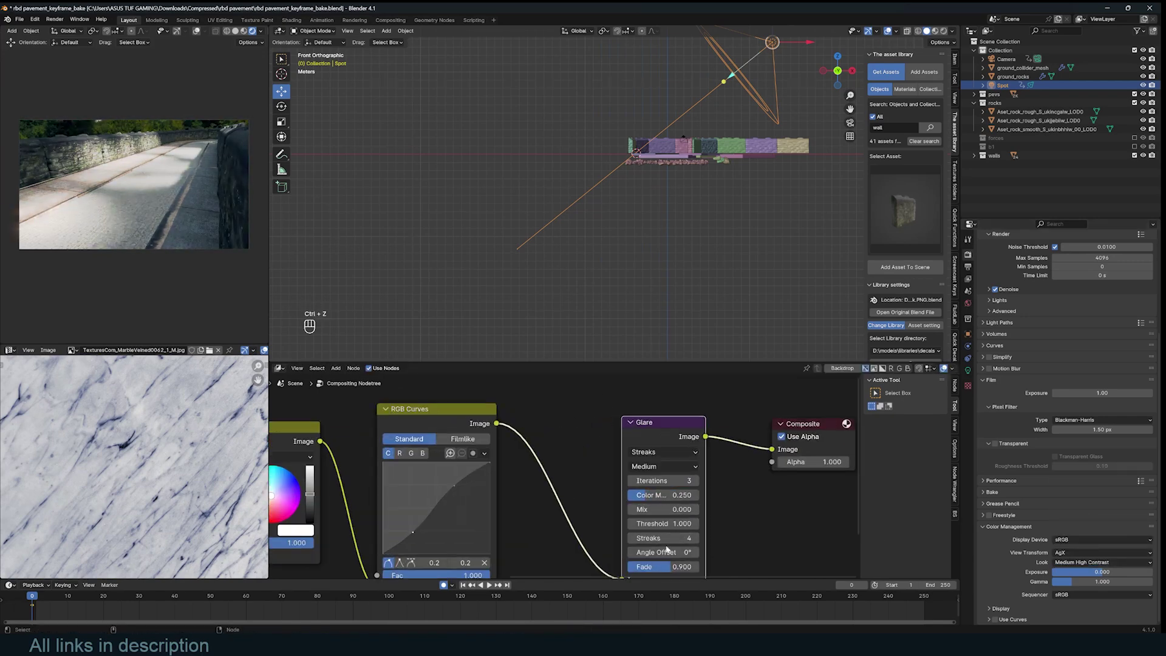
{"action": "left_click_drag", "start_coordinate": [656, 424], "coordinate": [566, 423]}
{"action": "key", "text": "ctrl+s"}
{"action": "key", "text": "ctrl+s"}
- Insert a Lens Distortion node after Glare with distortion -0.020 and dispersion 0.120
{"action": "middle_click_drag", "start_coordinate": [665, 458], "coordinate": [620, 450]}
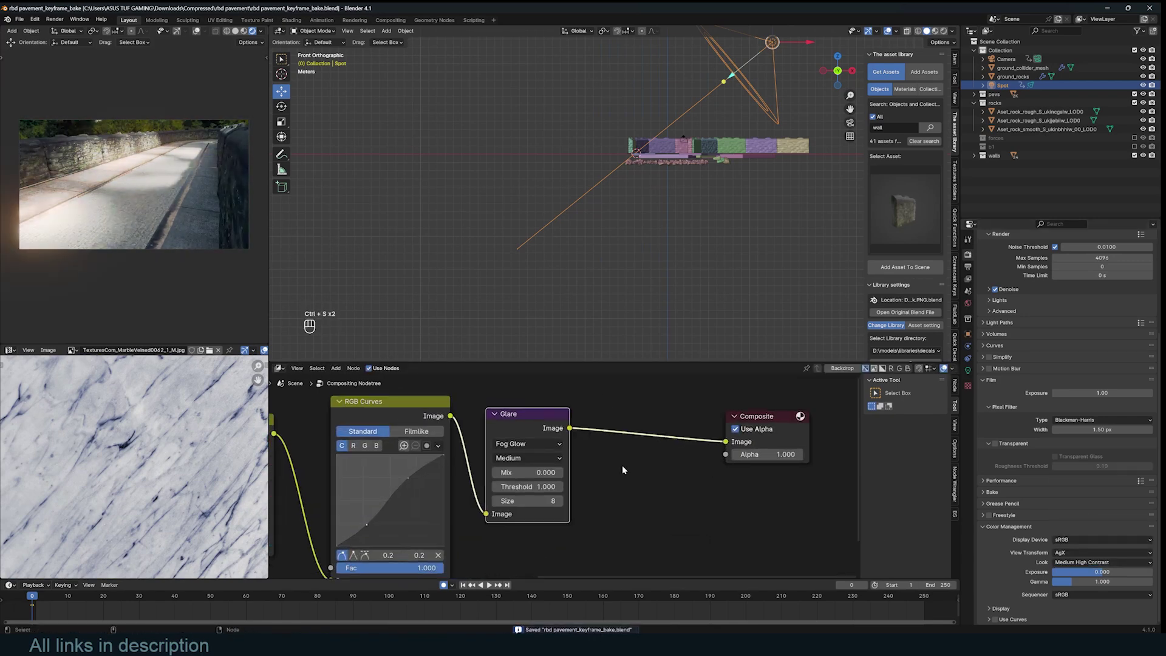
{"action": "left_click", "coordinate": [701, 521]}
{"action": "left_click", "coordinate": [635, 434]}
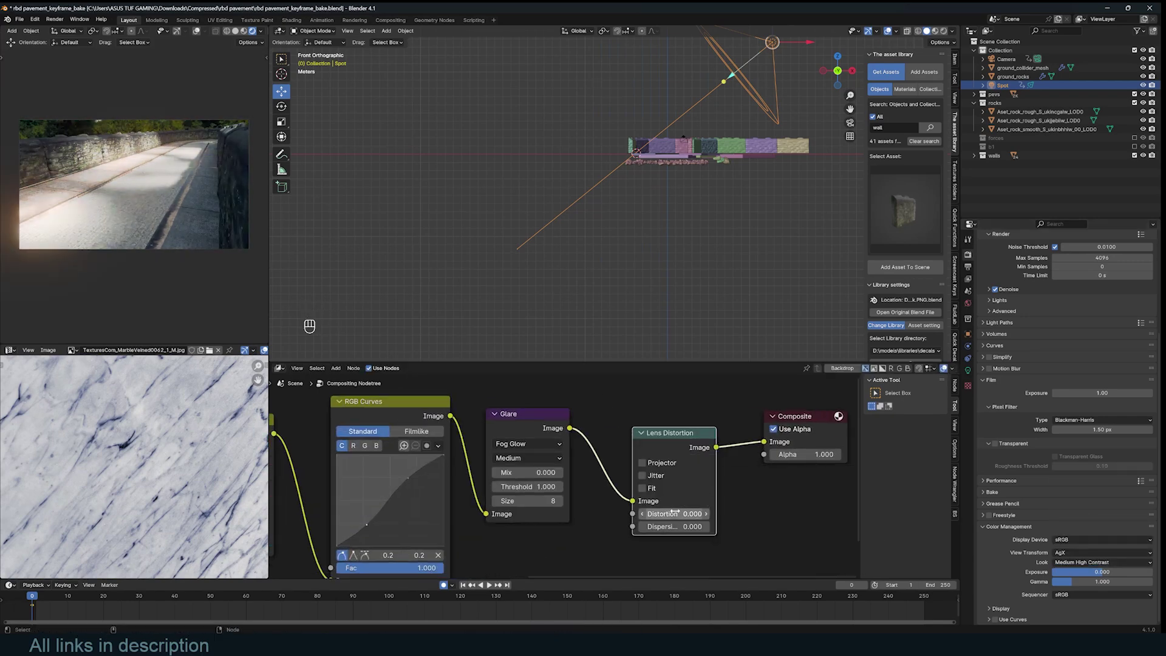
{"action": "left_click_drag", "start_coordinate": [674, 514], "coordinate": [666, 514], "text": "shift"}
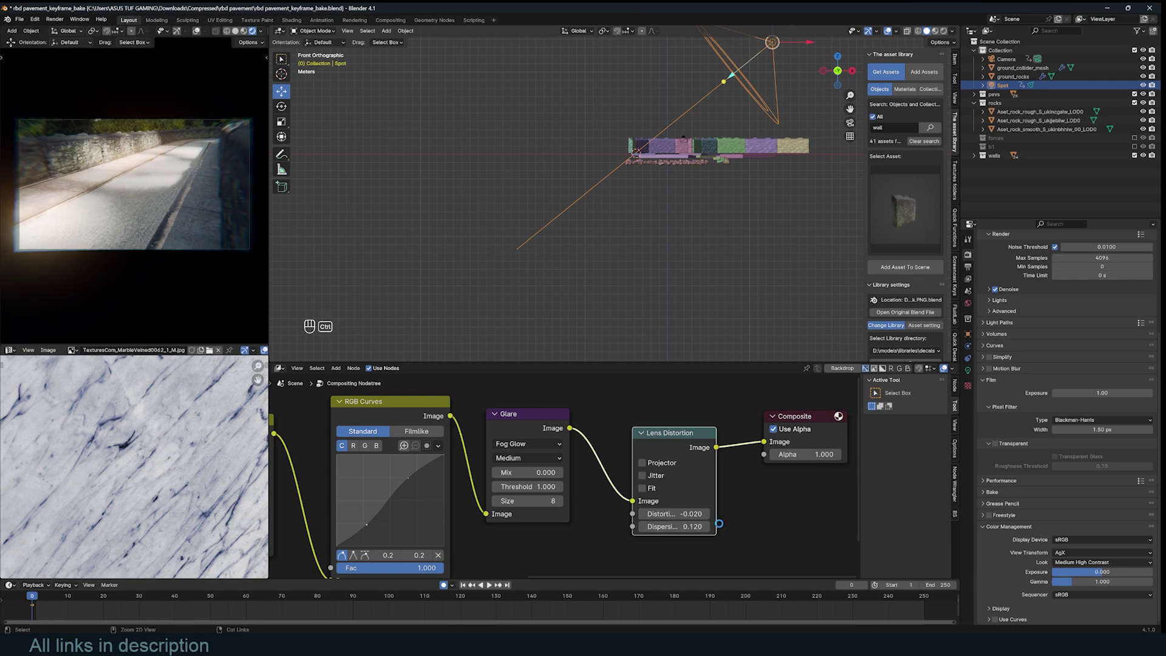
- Add an Ellipse Mask node, preview it through a Viewer, and set its width to 1.000 and height to 0.536
{"action": "key", "text": "shift+a"}
{"action": "type", "text": "sha"}
{"action": "left_click", "coordinate": [642, 542]}
{"action": "left_click", "coordinate": [621, 463], "text": "ctrl+shift"}
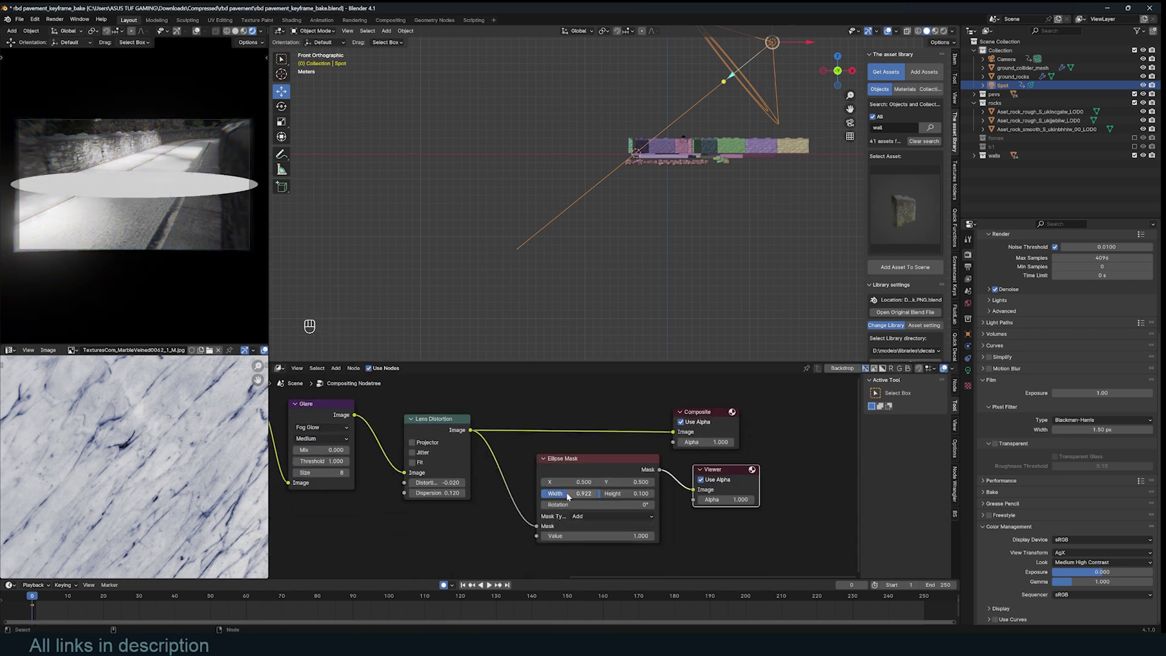
{"action": "left_click_drag", "start_coordinate": [568, 496], "coordinate": [592, 496]}
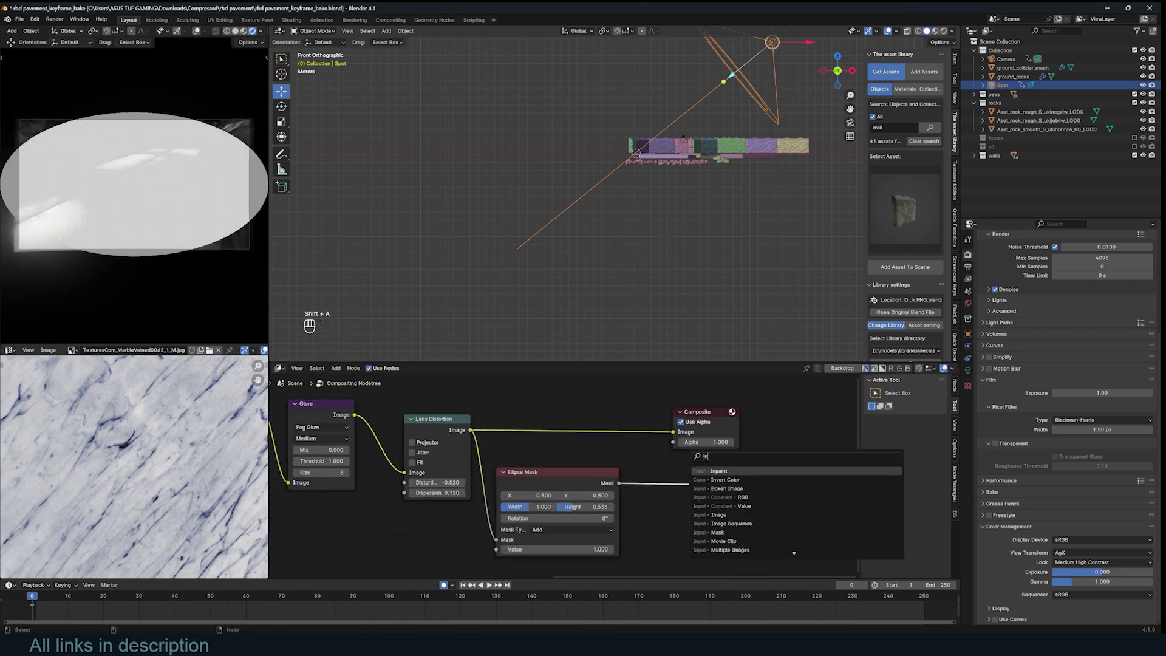
- Insert an Invert Color node after the Ellipse Mask
{"action": "type", "text": "v"}
{"action": "key", "text": "Return"}
{"action": "left_click", "coordinate": [690, 495]}
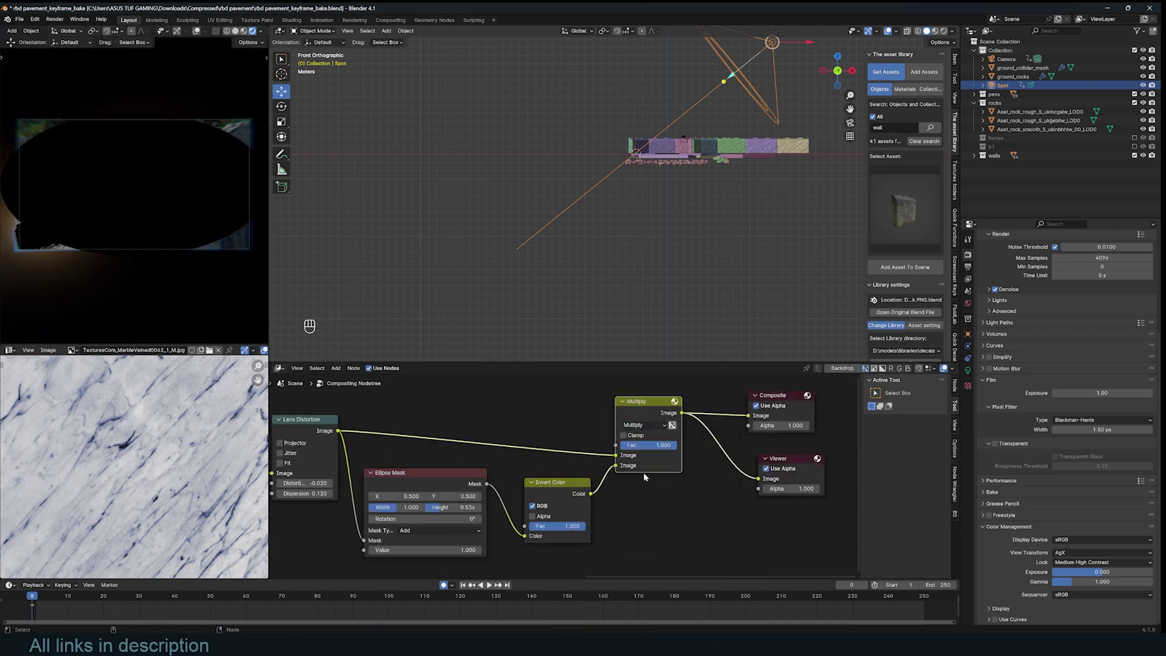
- Mute the Invert Color node, then replace it with a Gaussian Blur node between the Ellipse Mask and Multiply nodes, saving the file
{"action": "left_click", "coordinate": [572, 497]}
{"action": "key", "text": "ctrl+s"}
{"action": "key", "text": "m"}
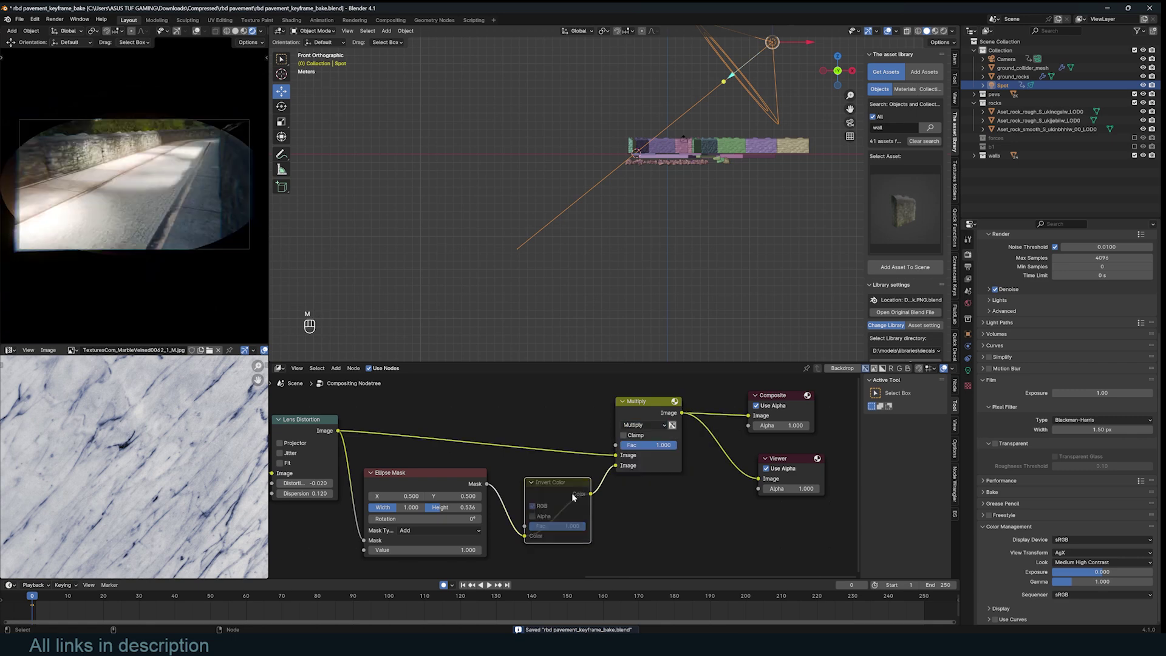
{"action": "key", "text": "Return"}
{"action": "left_click", "coordinate": [562, 486]}
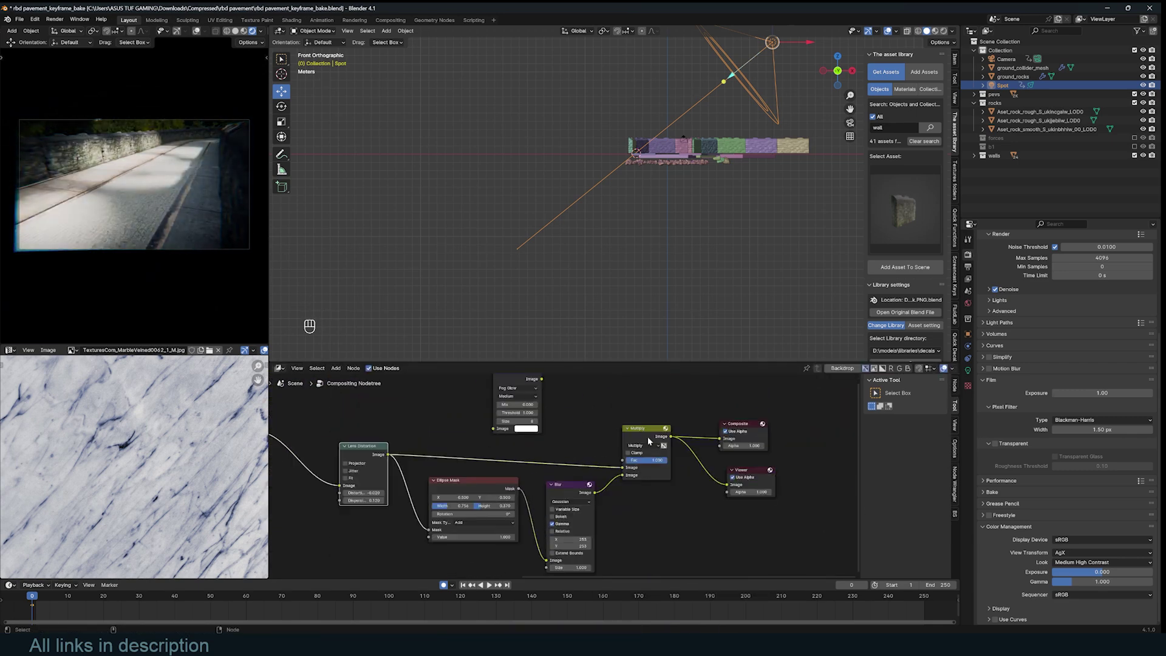
{"action": "key", "text": "ctrl+s"}
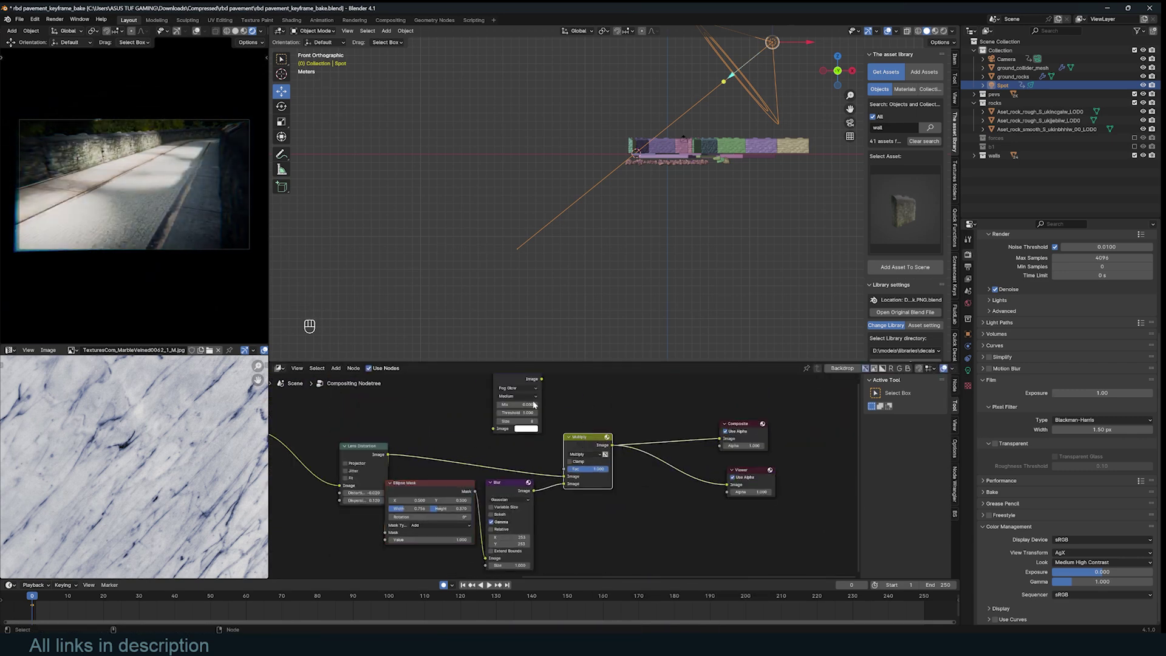
- Place the Fog Glow Glare node between Multiply and Composite, previewing the blurred mask and the final output through the Viewer
{"action": "left_click", "coordinate": [561, 496], "text": "ctrl+shift"}
{"action": "middle_click_drag", "start_coordinate": [560, 497], "coordinate": [624, 457]}
{"action": "key", "text": "ctrl+s"}
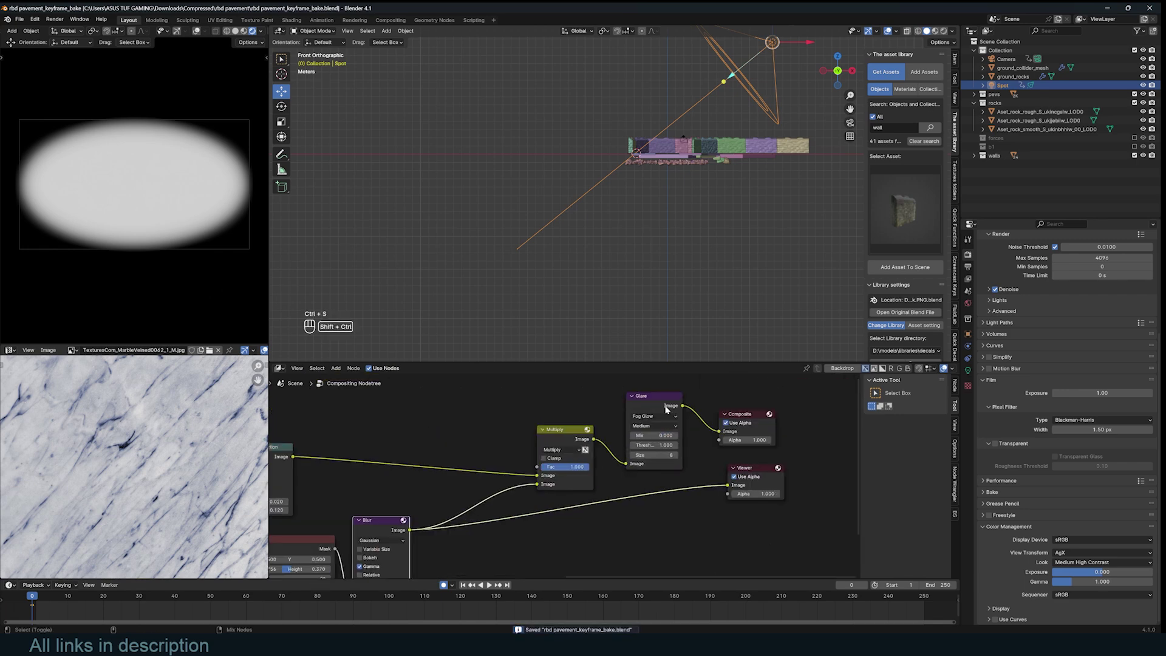
{"action": "left_click", "coordinate": [669, 406], "text": "ctrl+shift"}
- Lower the Multiply node's factor to 0.669 and raise the scene's color management exposure to 0.893
{"action": "middle_click_drag", "start_coordinate": [546, 486], "coordinate": [752, 428]}
{"action": "mouse_move", "coordinate": [592, 542]}
{"action": "left_mouse_down", "text": "shift"}
{"action": "mouse_move", "coordinate": [579, 543]}
{"action": "mouse_move", "coordinate": [607, 542]}
{"action": "left_mouse_up", "text": "shift"}
{"action": "middle_click_drag", "start_coordinate": [741, 419], "coordinate": [623, 475]}
{"action": "scroll", "coordinate": [637, 453], "scroll_direction": "up", "scroll_amount": 1}
{"action": "left_click_drag", "start_coordinate": [667, 408], "coordinate": [631, 409]}
{"action": "middle_click_drag", "start_coordinate": [650, 487], "coordinate": [557, 521]}
{"action": "scroll", "coordinate": [557, 520], "scroll_direction": "down", "scroll_amount": 1}
{"action": "left_click_drag", "start_coordinate": [1102, 572], "coordinate": [1108, 572]}
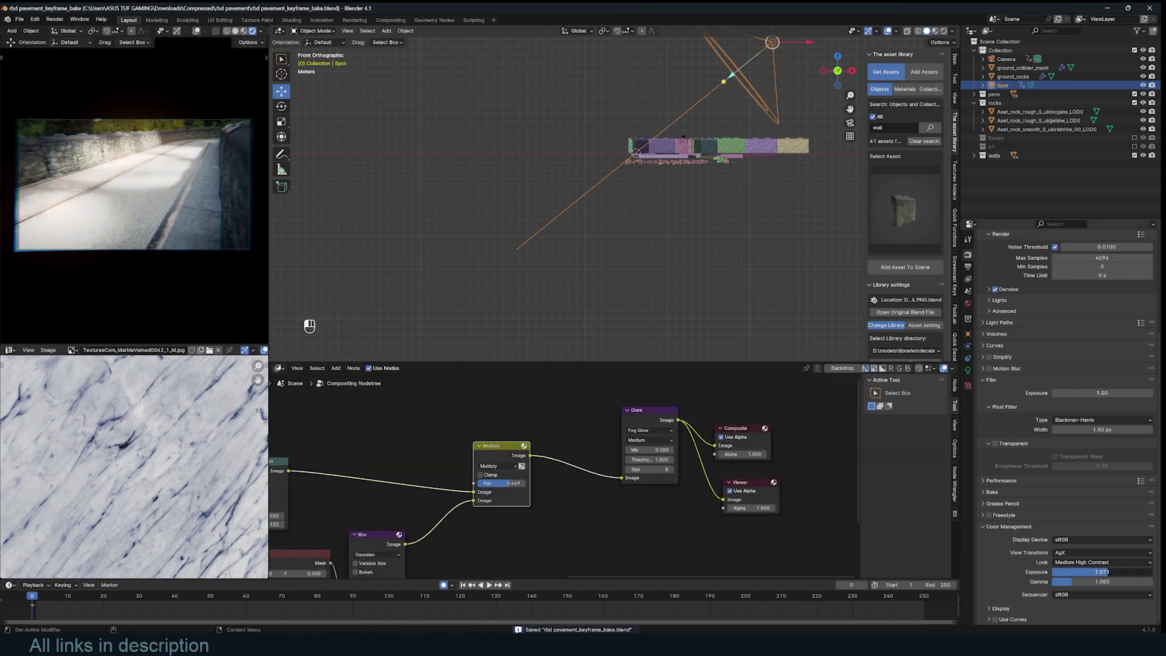
{"action": "left_click", "coordinate": [955, 345]}
{"action": "left_click", "coordinate": [899, 74]}
{"action": "left_click", "coordinate": [923, 131]}
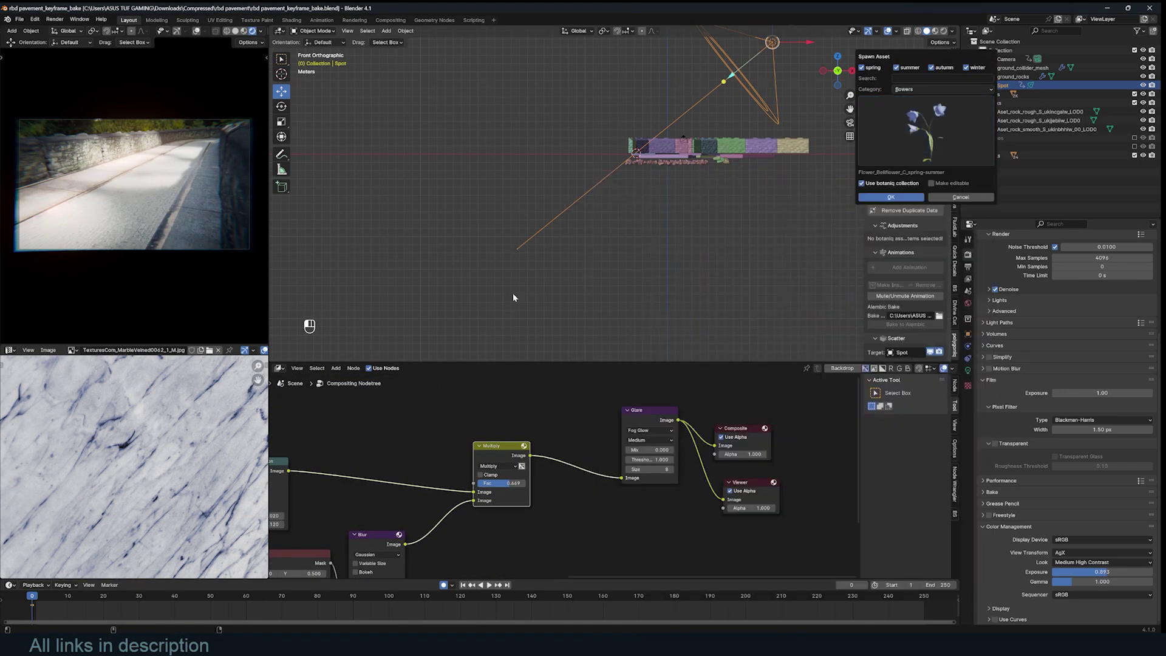
{"action": "left_click", "coordinate": [513, 294]}
- Add a plane along the strip between the brick pavement and the near wall, and subdivide it
{"action": "key", "text": "KP_0"}
{"action": "key", "text": "ctrl+s"}
{"action": "key", "text": "shift+a"}
{"action": "mouse_move", "coordinate": [704, 156]}
{"action": "left_click", "coordinate": [763, 155]}
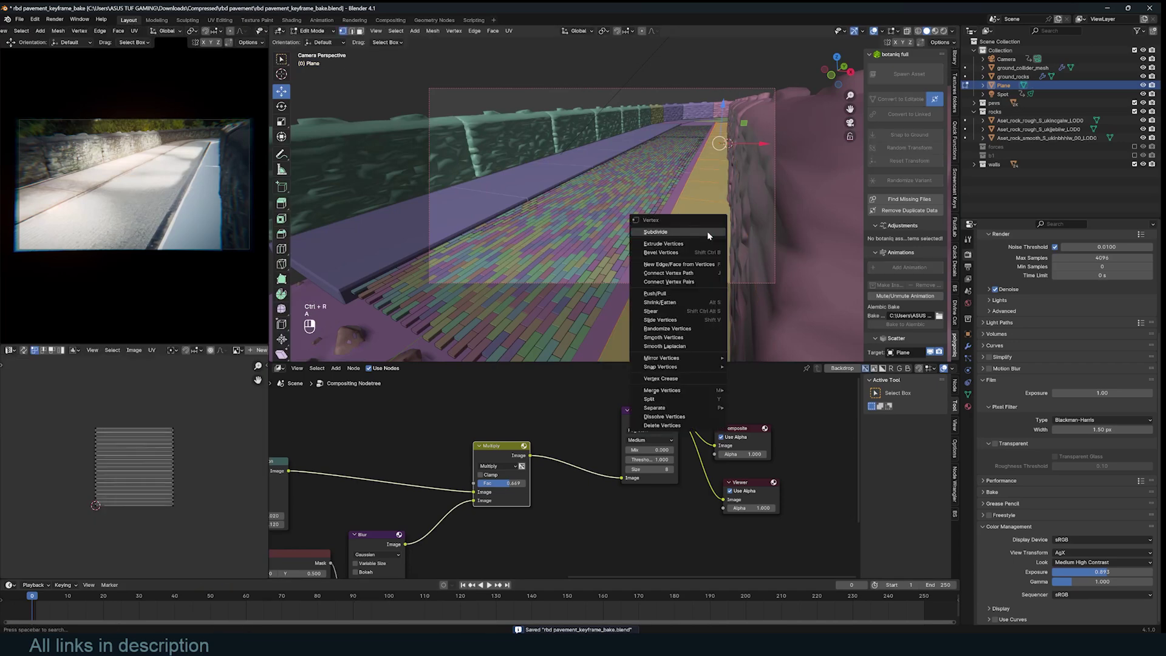
- Scatter a rustic flower bed from the botaniq flowers category over the new plane
{"action": "left_click", "coordinate": [909, 74]}
{"action": "scroll", "coordinate": [895, 289], "scroll_direction": "down", "scroll_amount": 5}
{"action": "left_click", "coordinate": [917, 269]}
{"action": "left_click", "coordinate": [945, 341]}
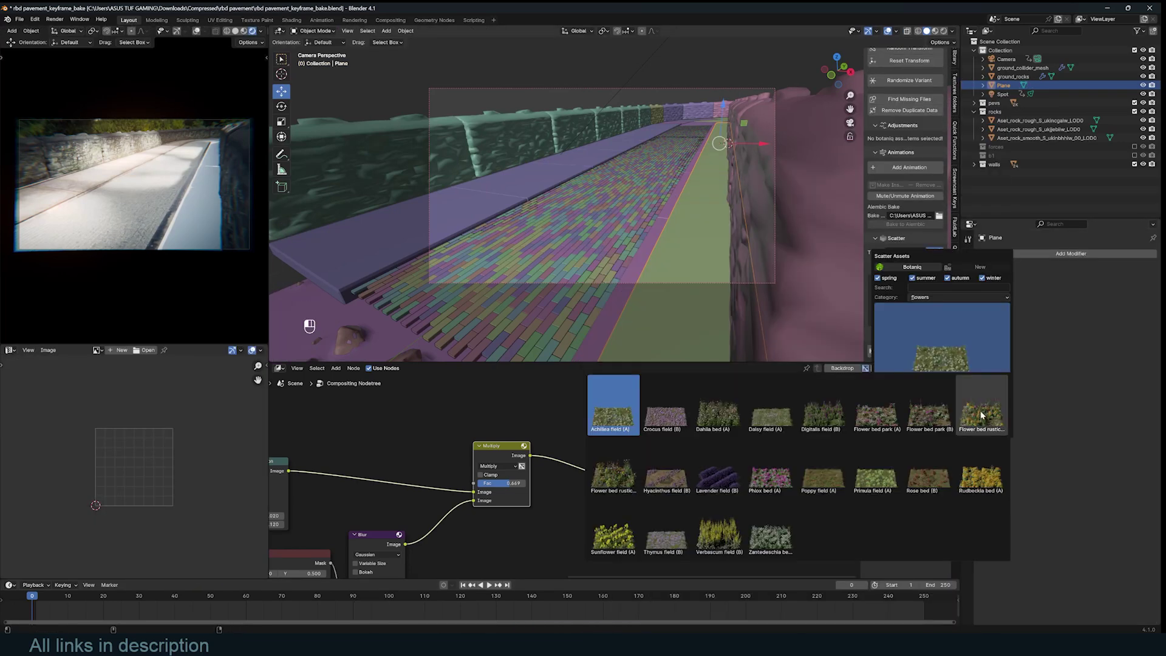
{"action": "left_click", "coordinate": [981, 417]}
{"action": "left_click", "coordinate": [926, 431]}
{"action": "scroll", "coordinate": [932, 177], "scroll_direction": "down", "scroll_amount": 8}
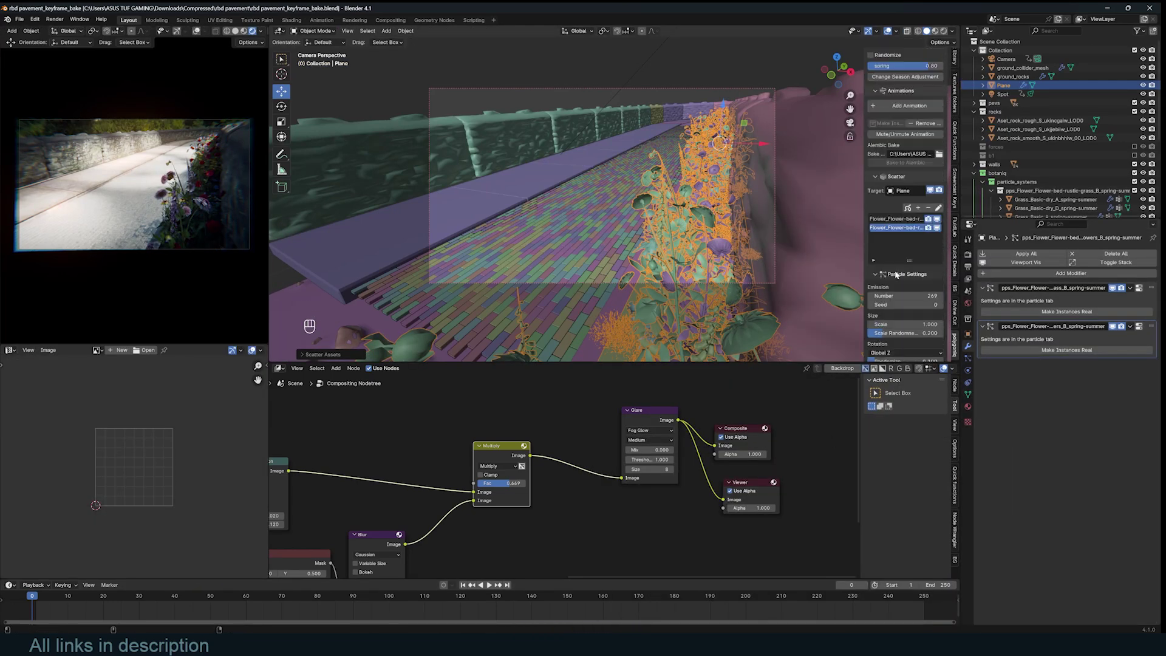
- Edit the scattered flower particle system and reduce its particle number to 159
{"action": "left_click", "coordinate": [937, 208]}
{"action": "left_click", "coordinate": [937, 209]}
{"action": "left_click", "coordinate": [896, 209]}
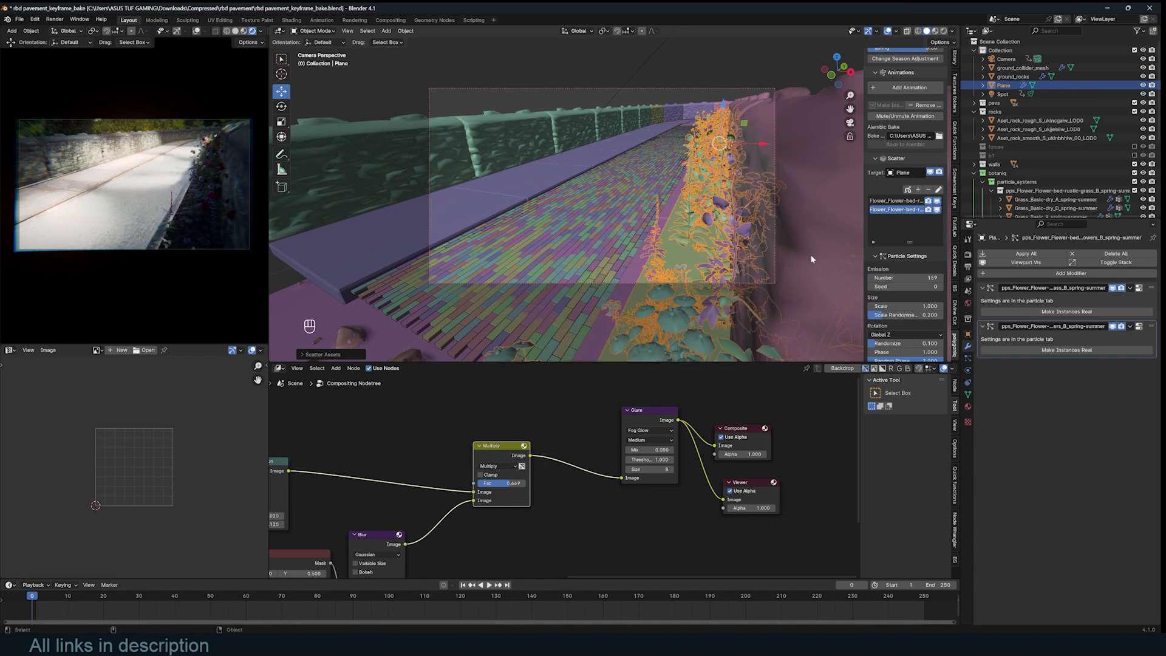
- Isolate the flower bed plane, subdivide its whole mesh, and add a Displace modifier with a Clouds texture
{"action": "key", "text": "KP_Divide"}
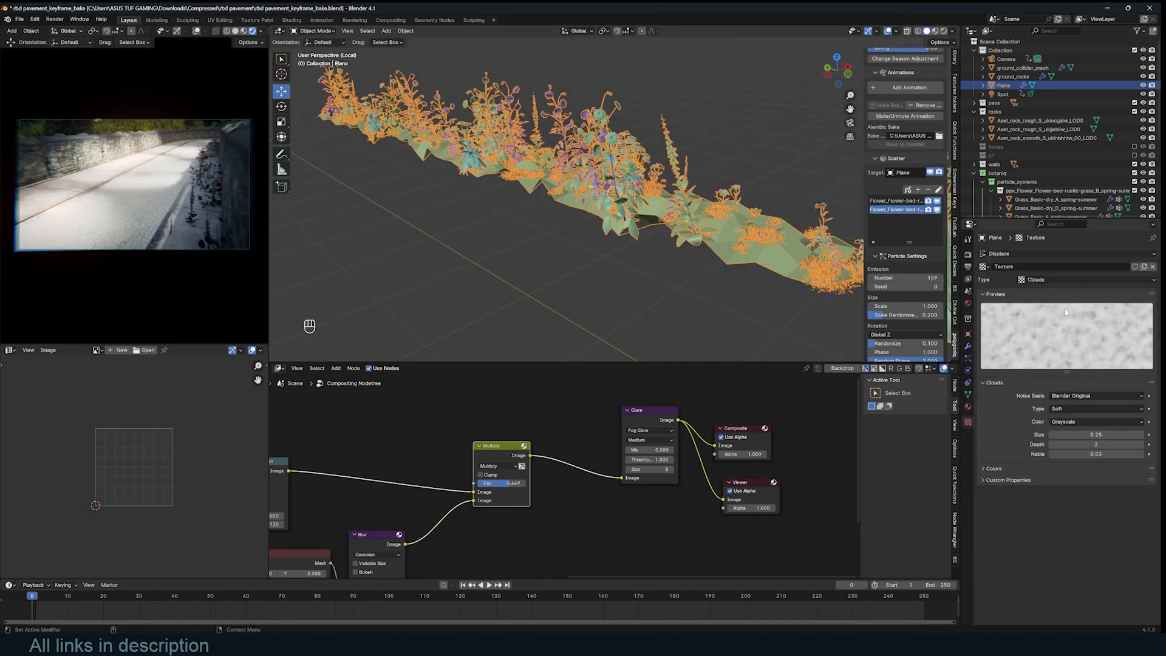
{"action": "key", "text": "Tab"}
{"action": "key", "text": "a"}
{"action": "right_click", "coordinate": [767, 229]}
{"action": "left_click", "coordinate": [767, 229]}
{"action": "left_click", "coordinate": [968, 345]}
{"action": "key", "text": "Tab"}
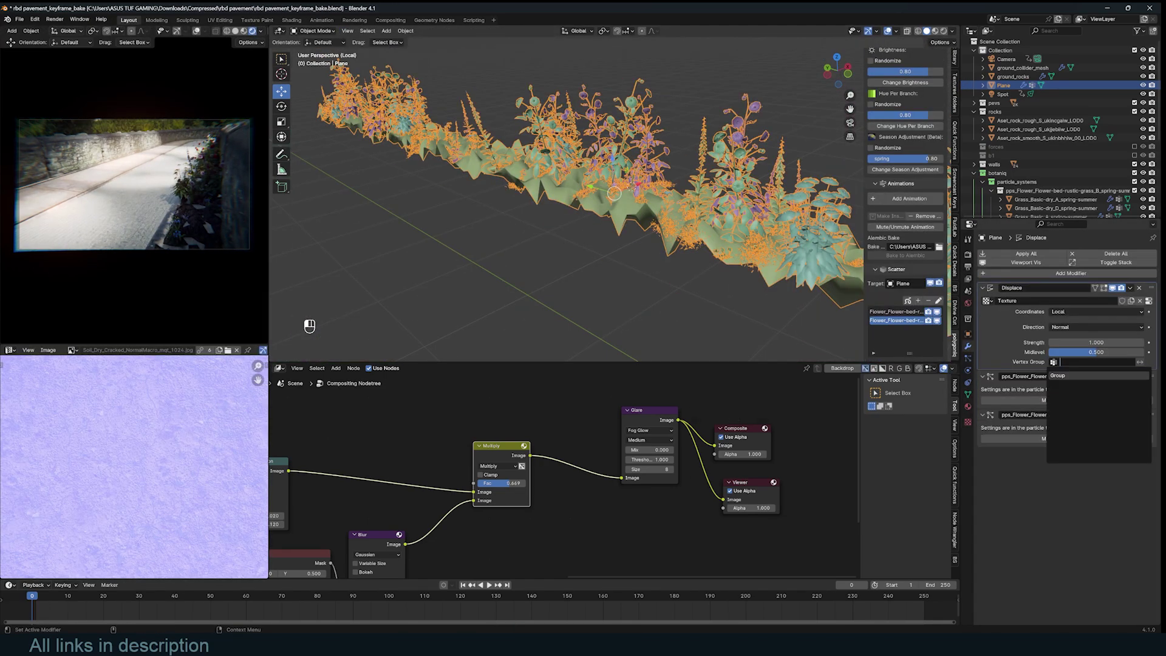
- Limit the displacement to the Group vertex group with midlevel 0.381, and pull the plane's pavement-side edge into a wavy outline with proportional editing
{"action": "key", "text": "KP_7"}
{"action": "key", "text": "Tab"}
{"action": "key", "text": "alt+a"}
{"action": "key", "text": "o"}
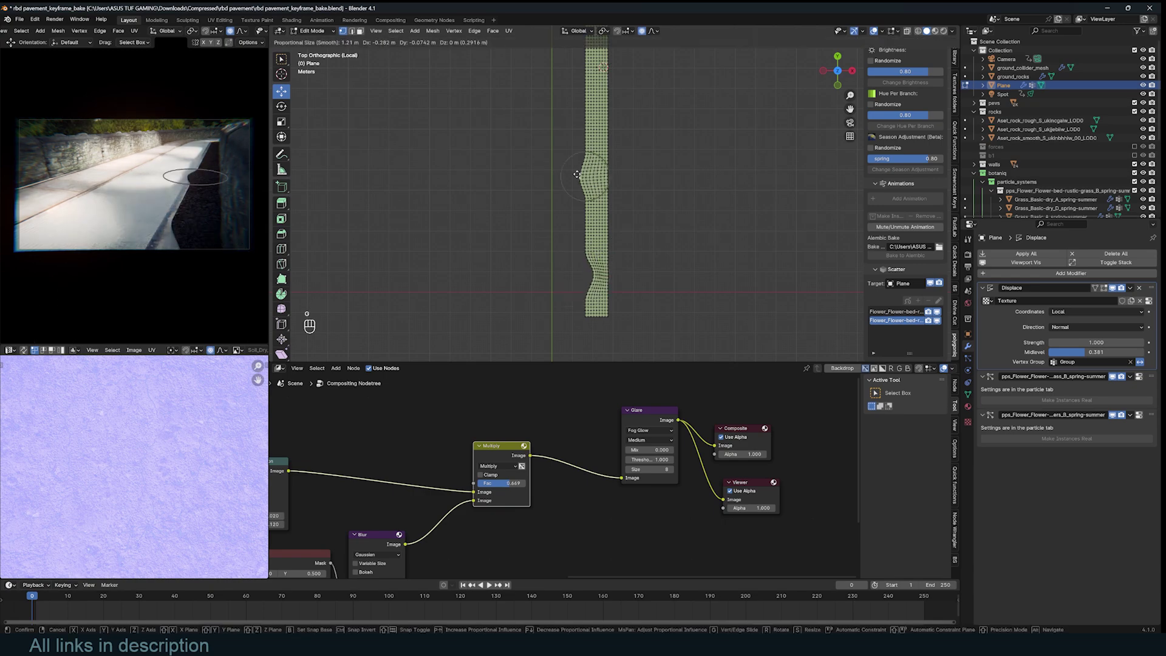
{"action": "key", "text": "Tab"}
{"action": "key", "text": "ctrl+s"}
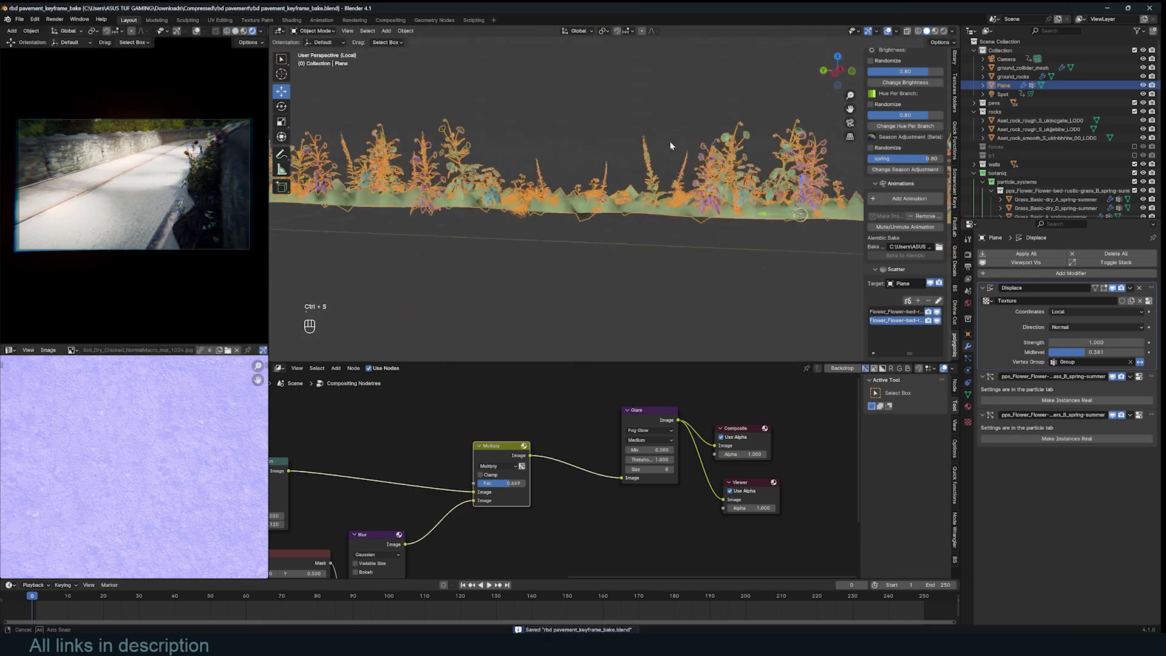
- Set the Displace strength to 0.4 and slope the flower bed plane upward toward its wall side
{"action": "double_click", "coordinate": [1096, 342]}
{"action": "type", "text": "0.4"}
{"action": "key", "text": "Tab"}
{"action": "key", "text": "g"}
{"action": "key", "text": "KP_1"}
{"action": "key", "text": "Tab"}
{"action": "middle_click_drag", "start_coordinate": [599, 181], "coordinate": [683, 234]}
{"action": "key", "text": "Tab"}
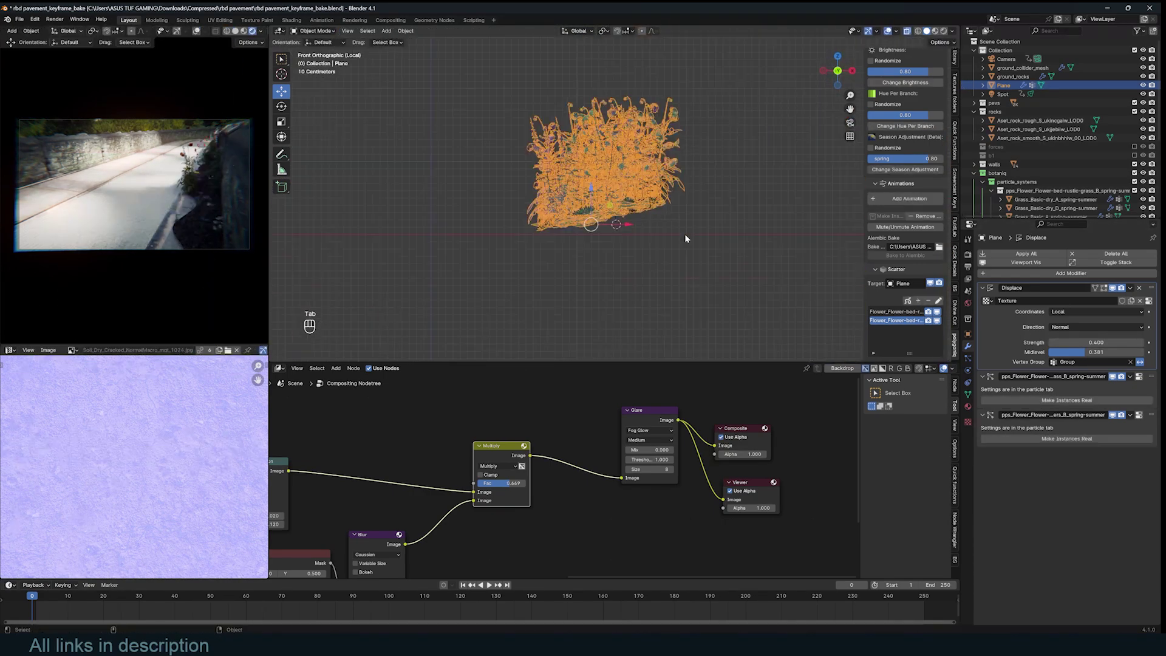
- Reshape the plane's low pavement-side edge by moving it along X with proportional editing, and save the file
{"action": "key", "text": "Tab"}
{"action": "left_click", "coordinate": [651, 225]}
{"action": "key", "text": "KP_1"}
{"action": "key", "text": "KP_3"}
{"action": "key", "text": "KP_1"}
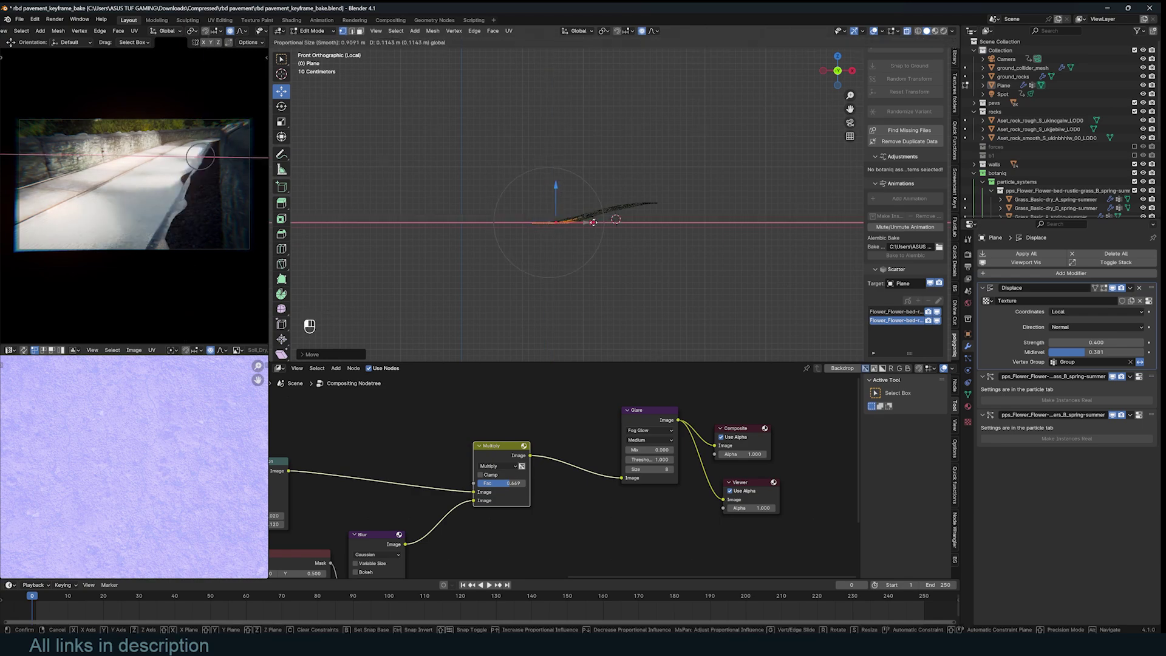
{"action": "key", "text": "Tab"}
{"action": "middle_click_drag", "start_coordinate": [639, 215], "coordinate": [686, 267]}
{"action": "key", "text": "ctrl+s"}
- Return to the full scene, shift the wall segment at the path's far bend, reposition the flower bed plane, and save
{"action": "key", "text": "KP_Divide"}
{"action": "key", "text": "alt+z"}
{"action": "left_click", "coordinate": [693, 83]}
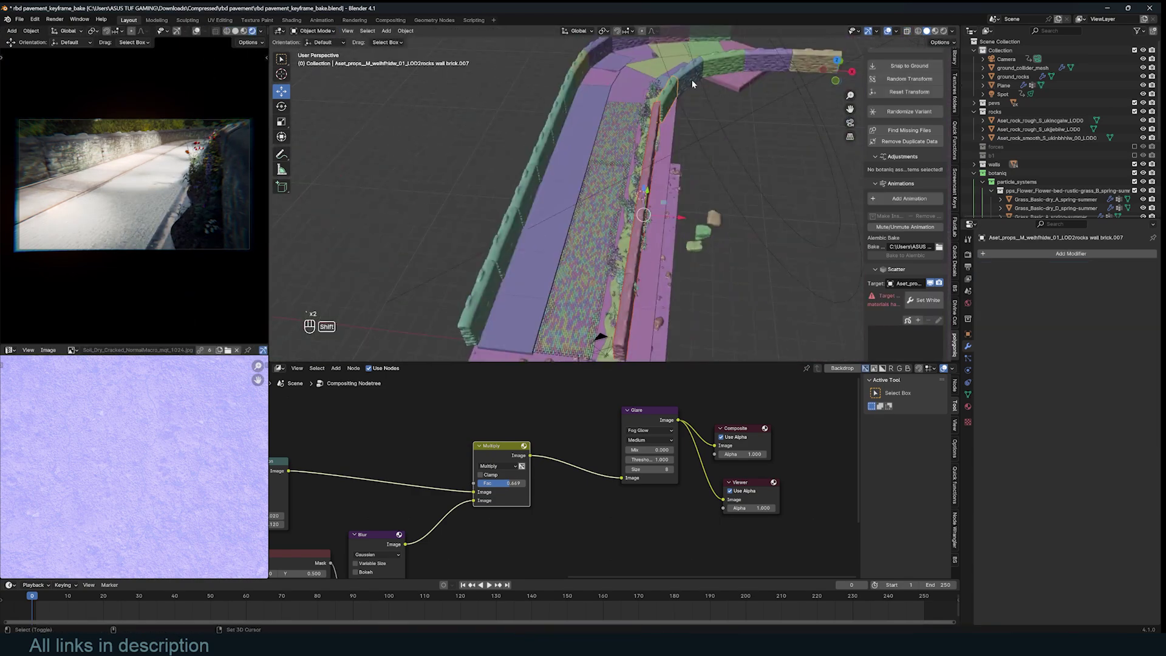
{"action": "left_click_drag", "start_coordinate": [736, 115], "coordinate": [752, 115]}
{"action": "left_click", "coordinate": [636, 243]}
{"action": "left_click_drag", "start_coordinate": [669, 114], "coordinate": [673, 113]}
{"action": "middle_click_drag", "start_coordinate": [673, 182], "coordinate": [729, 143]}
{"action": "left_click_drag", "start_coordinate": [617, 129], "coordinate": [618, 126]}
{"action": "key", "text": "ctrl+s"}
{"action": "key", "text": "ctrl+s"}
- Show the plane's Base_Soil-rough_bqm material in the Shader Editor and set the Displace strength to 0.260
{"action": "middle_click_drag", "start_coordinate": [389, 449], "coordinate": [566, 484]}
{"action": "left_click", "coordinate": [279, 368]}
{"action": "left_click", "coordinate": [290, 449]}
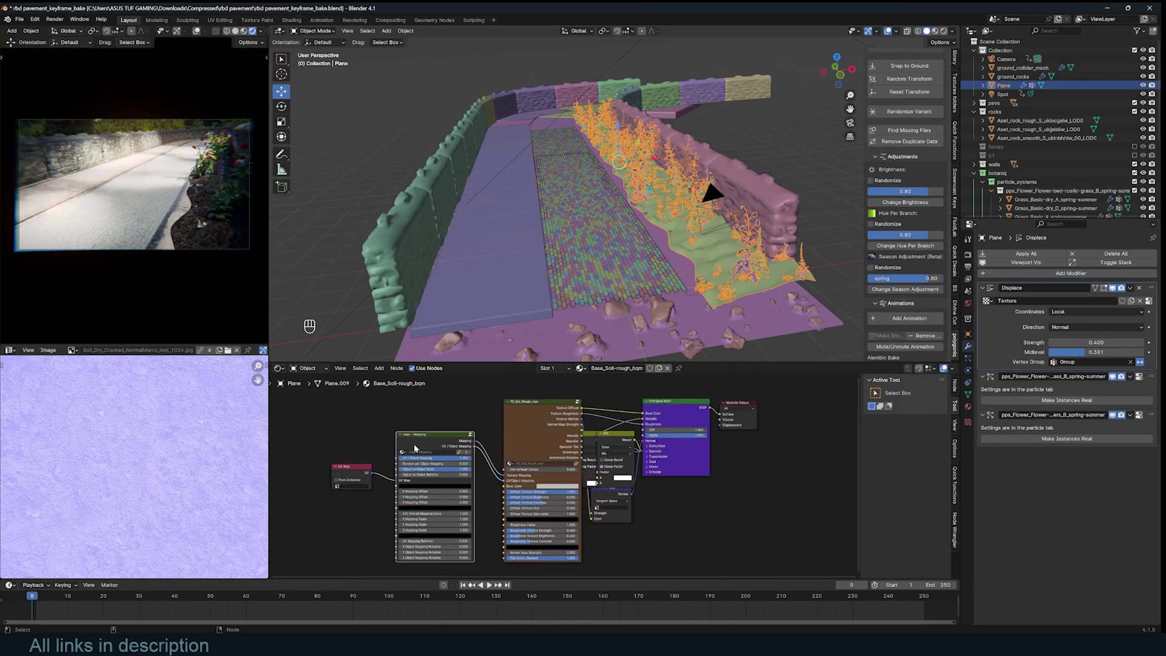
{"action": "scroll", "coordinate": [714, 259], "scroll_direction": "up", "scroll_amount": 5}
{"action": "left_click_drag", "start_coordinate": [1096, 342], "coordinate": [1087, 342]}
- Flatten the flower bed's pavement-side edge by scaling it along Z with proportional editing, and save the file
{"action": "key", "text": "Tab"}
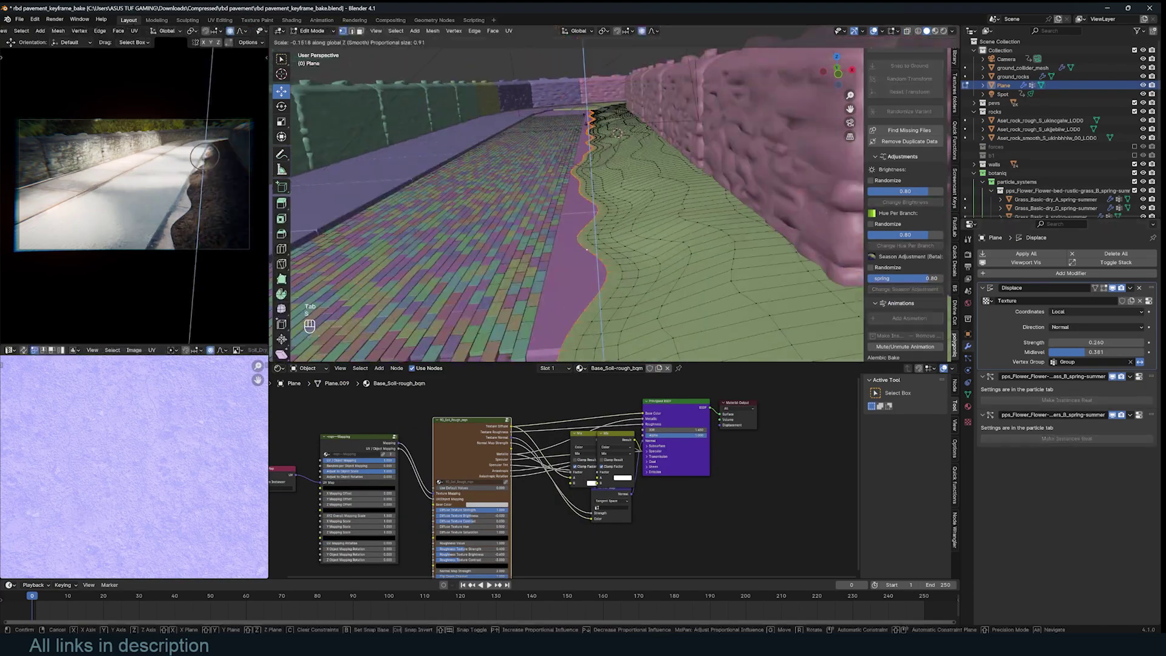
{"action": "key", "text": "Tab"}
{"action": "key", "text": "ctrl+s"}
- Add an Attribute node reading the Group vertex group to the soil material, preview its color, and save
{"action": "scroll", "coordinate": [703, 407], "scroll_direction": "up", "scroll_amount": 3}
{"action": "key", "text": "shift+a"}
{"action": "left_click", "coordinate": [631, 430]}
{"action": "key", "text": "Return"}
{"action": "left_click", "coordinate": [534, 419]}
{"action": "left_click", "coordinate": [968, 394]}
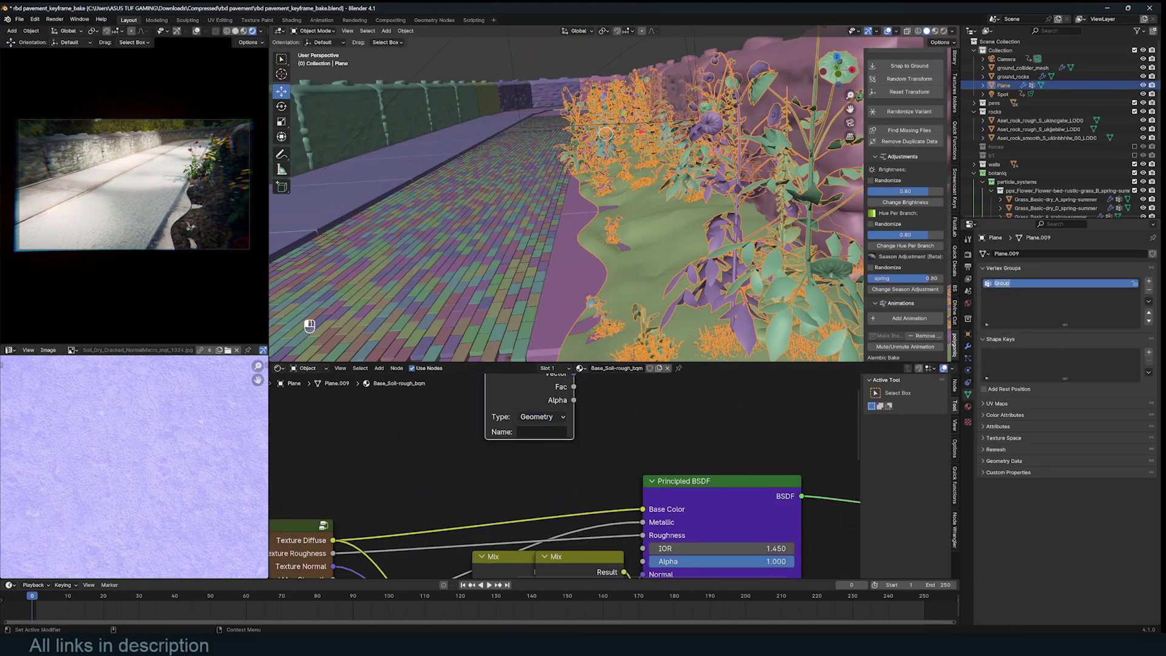
{"action": "type", "text": "Group"}
{"action": "left_click", "coordinate": [564, 434], "text": "ctrl+shift"}
{"action": "key", "text": "ctrl+s"}
{"action": "middle_click_drag", "start_coordinate": [699, 231], "coordinate": [741, 341]}
{"action": "left_click", "coordinate": [316, 31]}
{"action": "left_click", "coordinate": [327, 90]}
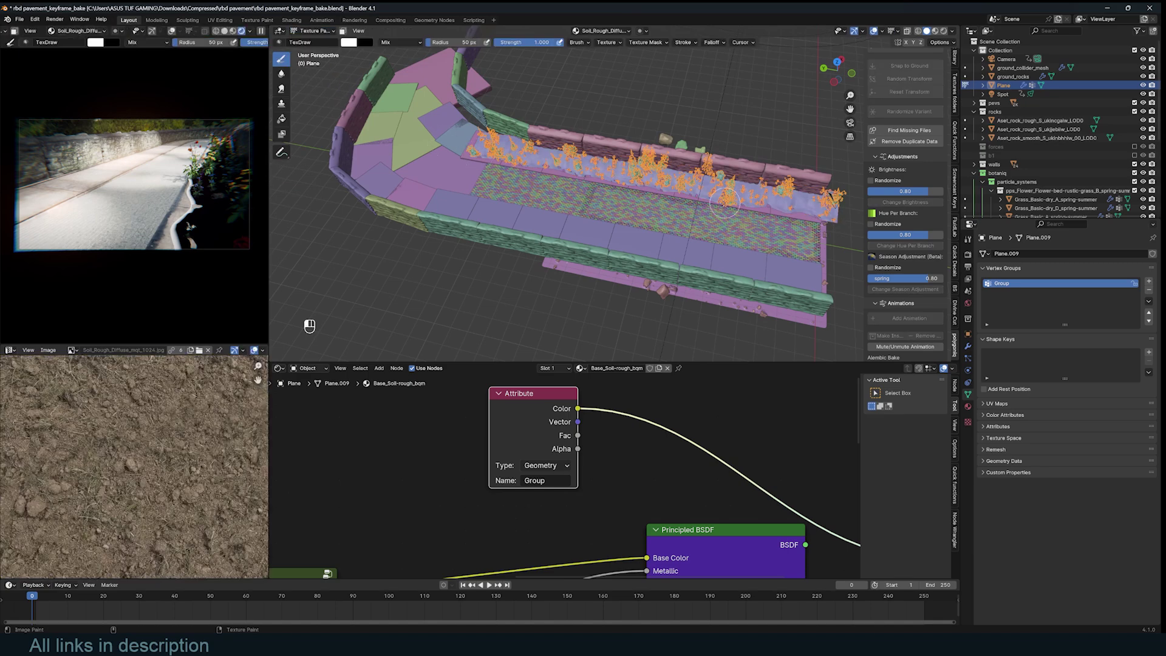
{"action": "scroll", "coordinate": [698, 213], "scroll_direction": "up", "scroll_amount": 3}
{"action": "key", "text": "ctrl+s"}
- Weight paint the Group vertex group along the flower bed plane's pavement-side edge, then return to Object Mode
{"action": "left_click", "coordinate": [316, 31]}
{"action": "left_click", "coordinate": [318, 80]}
{"action": "middle_click_drag", "start_coordinate": [607, 207], "coordinate": [589, 203]}
{"action": "left_click_drag", "start_coordinate": [451, 157], "coordinate": [832, 225]}
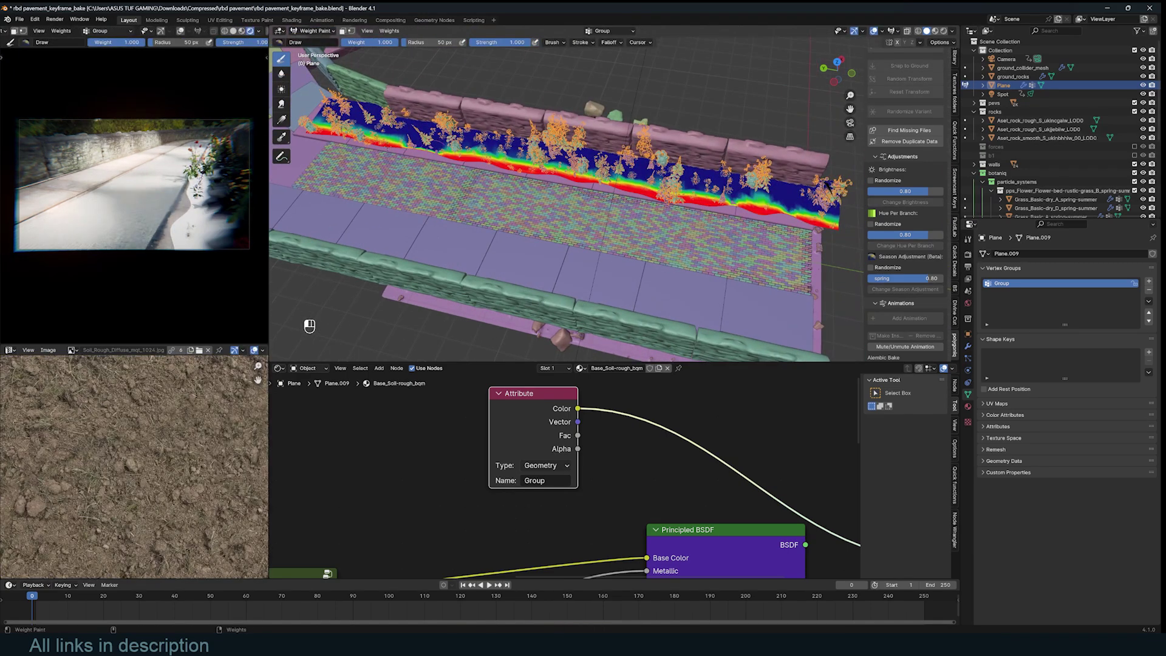
{"action": "left_click", "coordinate": [316, 31]}
{"action": "left_click", "coordinate": [318, 42]}
{"action": "scroll", "coordinate": [599, 442], "scroll_direction": "down", "scroll_amount": 4}
- Add a Noise Texture and combine it with the Group attribute color in a Mix Color node set to Color Burn
{"action": "key", "text": "ctrl+s"}
{"action": "key", "text": "shift+a"}
{"action": "left_click", "coordinate": [632, 455]}
{"action": "left_click", "coordinate": [293, 413]}
{"action": "left_click_drag", "start_coordinate": [390, 419], "coordinate": [531, 433]}
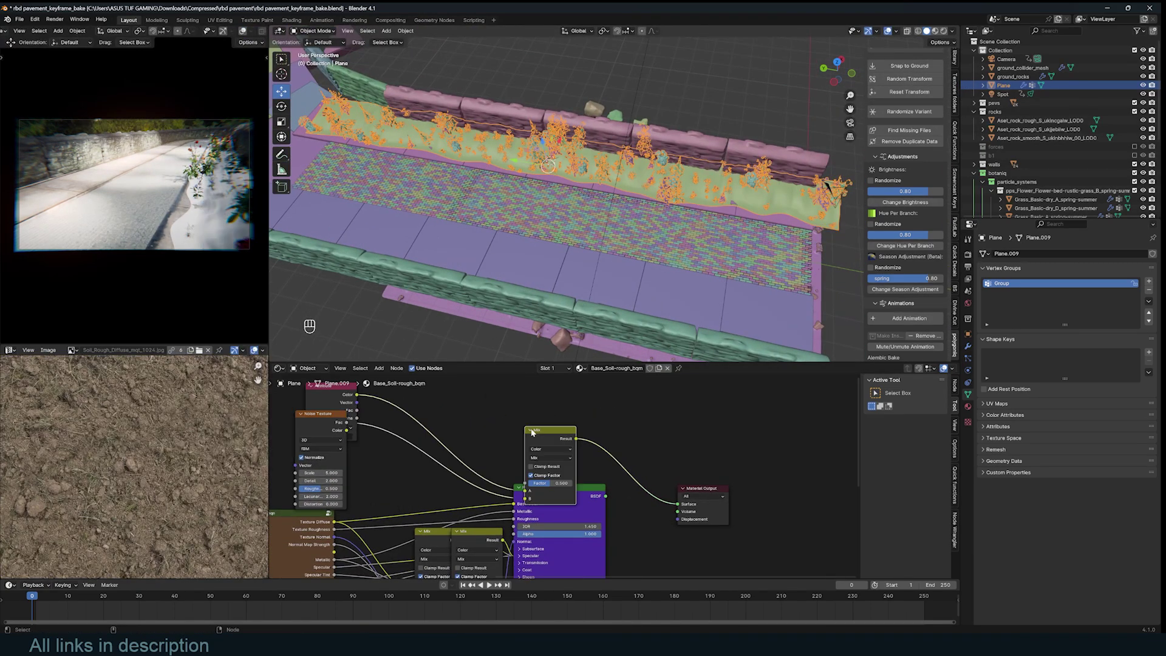
{"action": "key", "text": "ctrl+s"}
- Blend a Transparent BSDF with the Principled BSDF in a Mix Shader driven by the Color Burn result through a Color Ramp
{"action": "key", "text": "shift+a"}
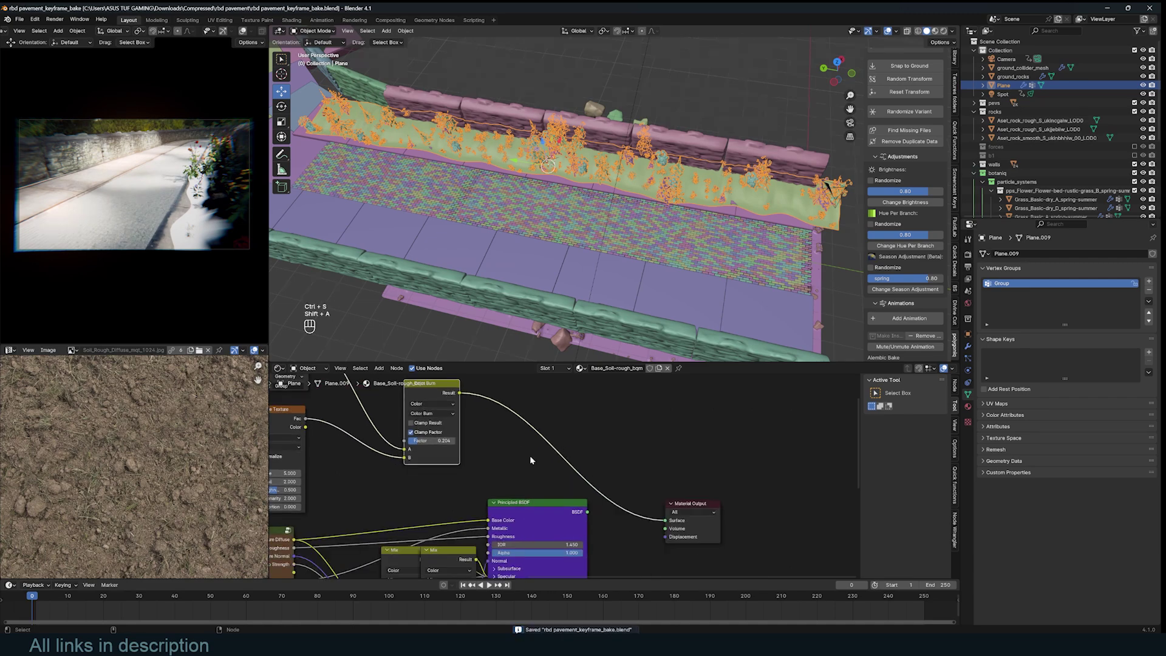
{"action": "left_click", "coordinate": [498, 442]}
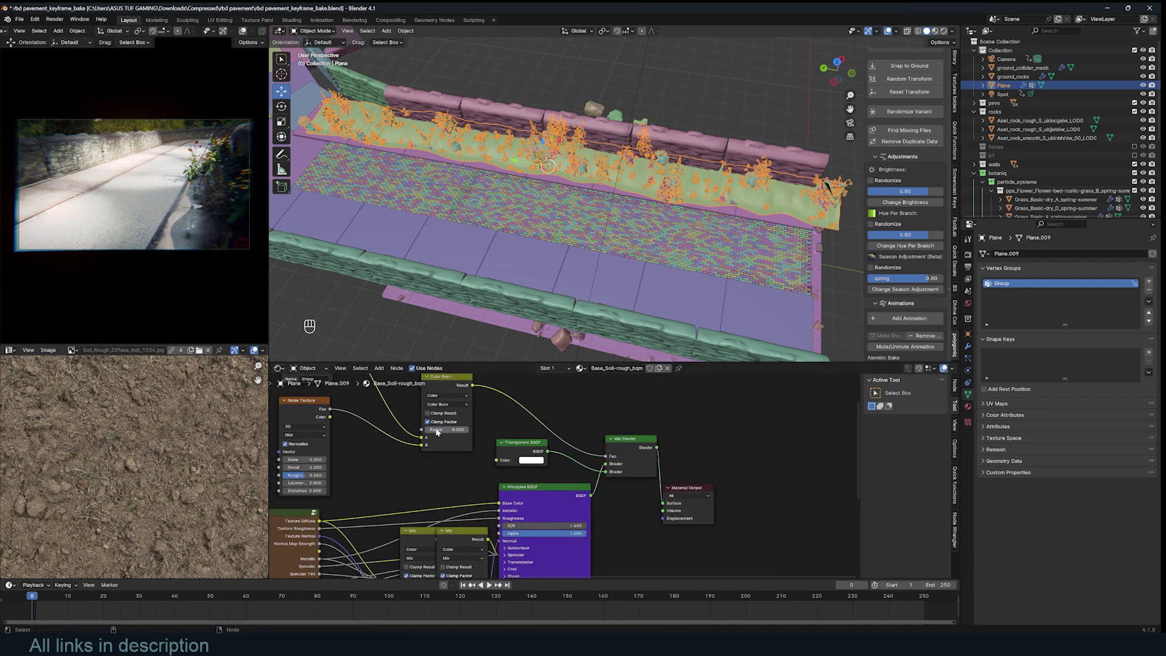
{"action": "key", "text": "shift+a"}
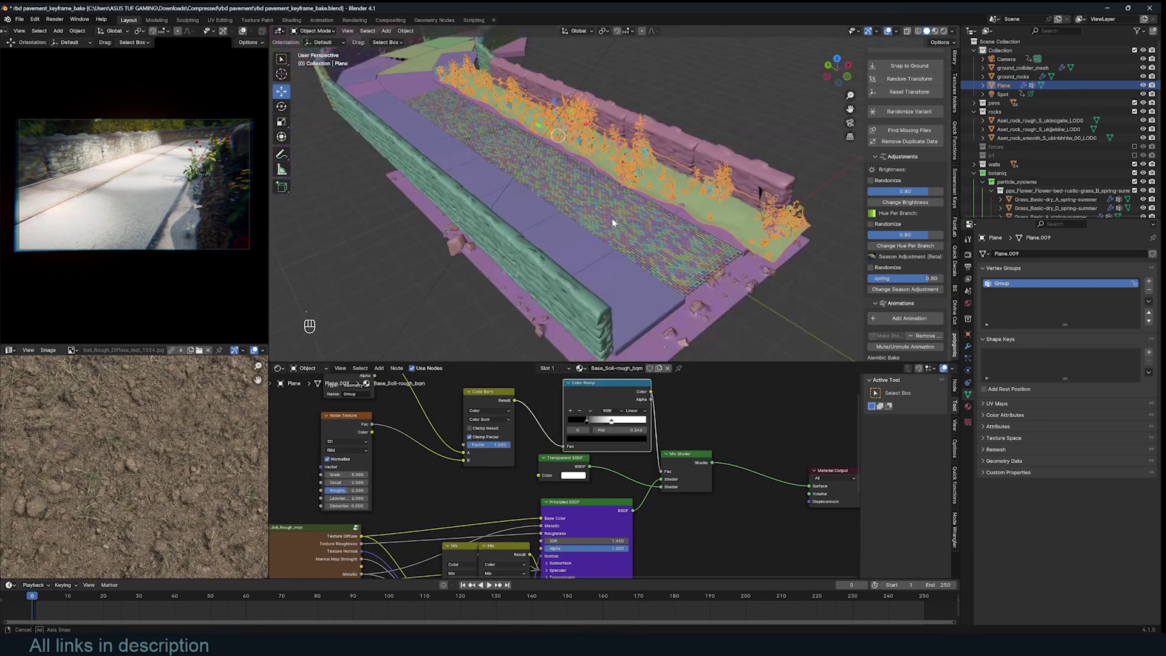
- Duplicate the flower bed plane, mirror it, and position the copy along the opposite side of the pavement
{"action": "scroll", "coordinate": [577, 188], "scroll_direction": "up", "scroll_amount": 5}
{"action": "key", "text": "Tab"}
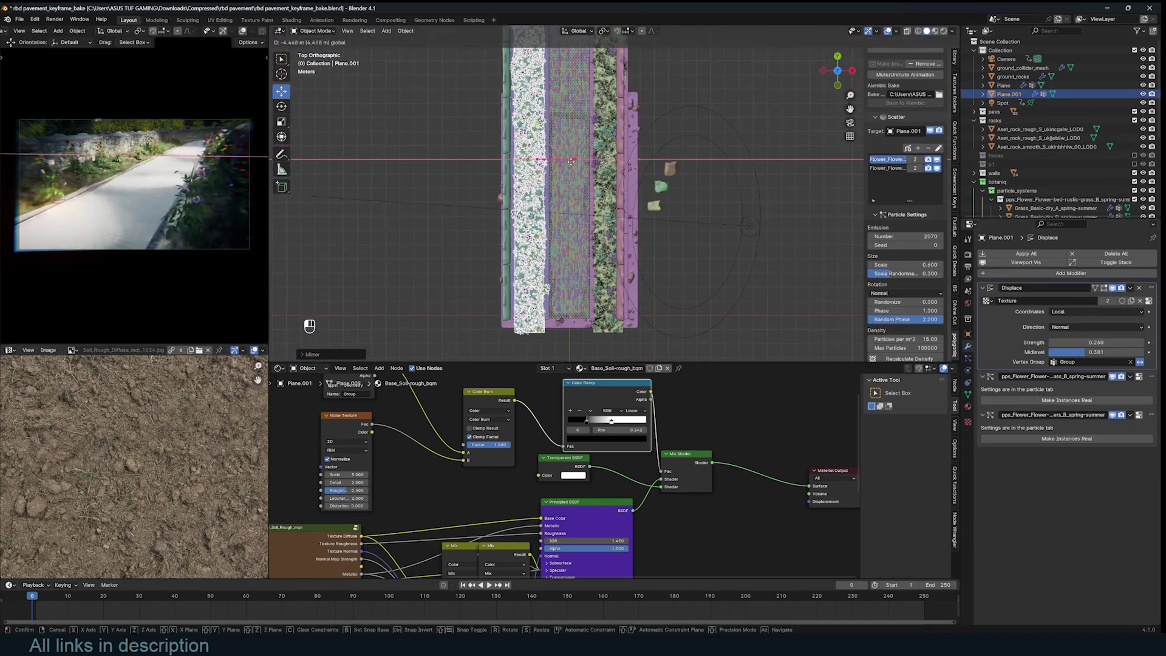
{"action": "scroll", "coordinate": [546, 155], "scroll_direction": "up", "scroll_amount": 2}
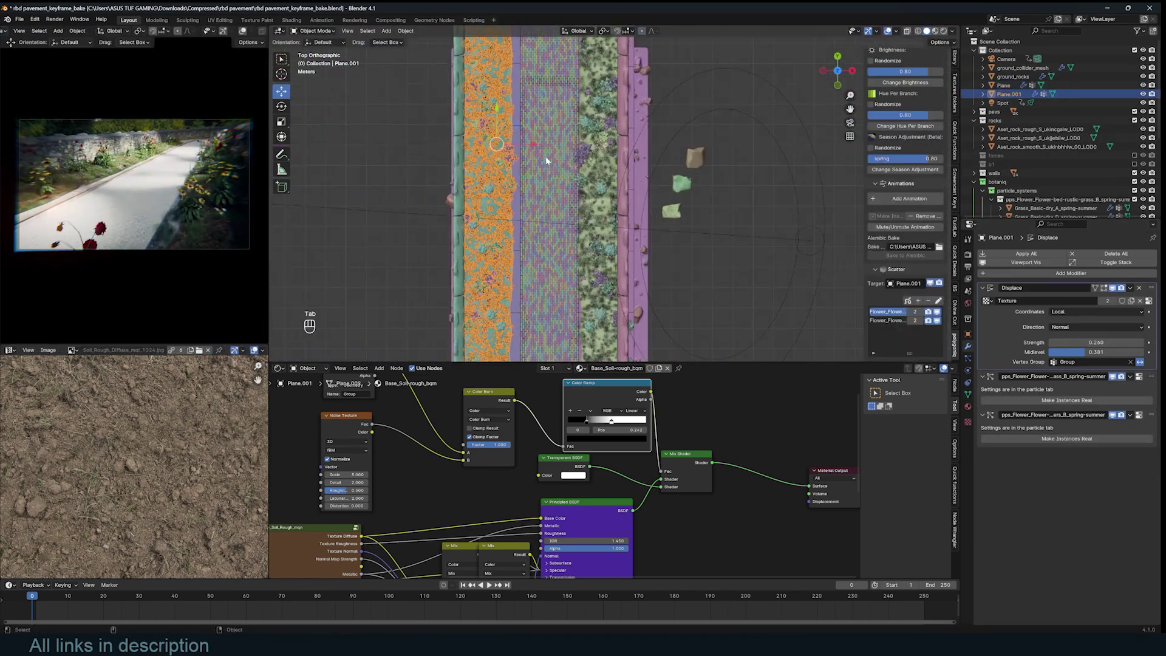
- Select a pavement brick, save the file, and add a Color Ramp node to its concrete.001 material
{"action": "left_click", "coordinate": [545, 156]}
{"action": "key", "text": "ctrl+s"}
{"action": "key", "text": "shift+a"}
{"action": "type", "text": "r"}
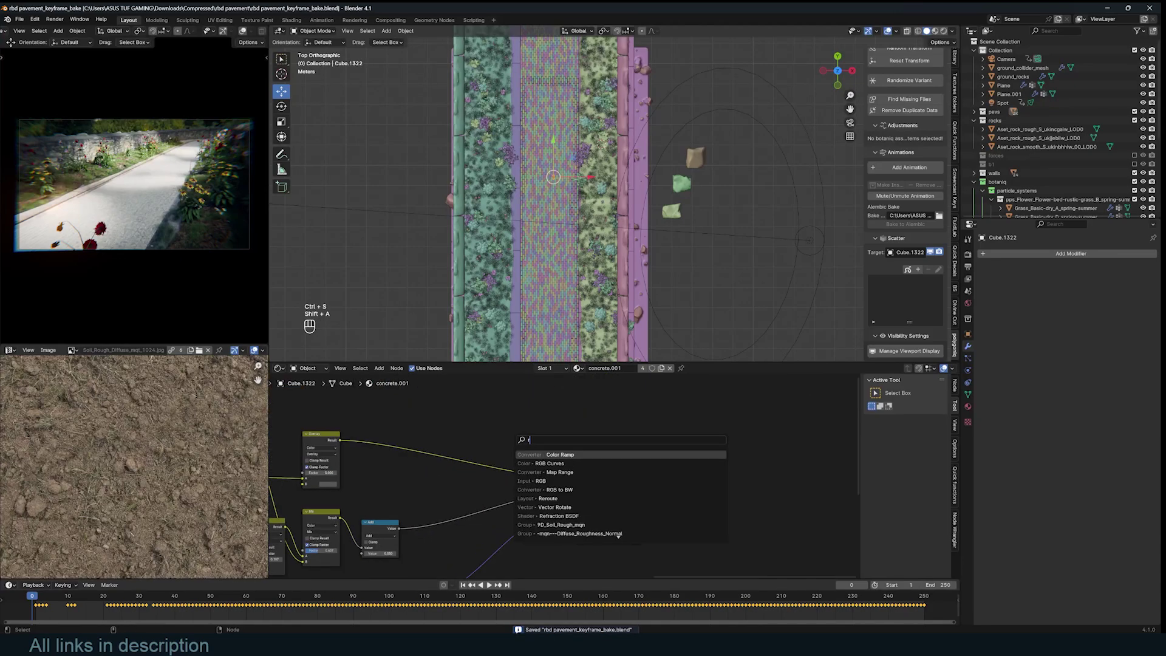
{"action": "key", "text": "Return"}
- Select the lengthwise brick-side edge of the curb piece, adjust its edge bevel weight, and save the file
{"action": "left_click", "coordinate": [516, 269]}
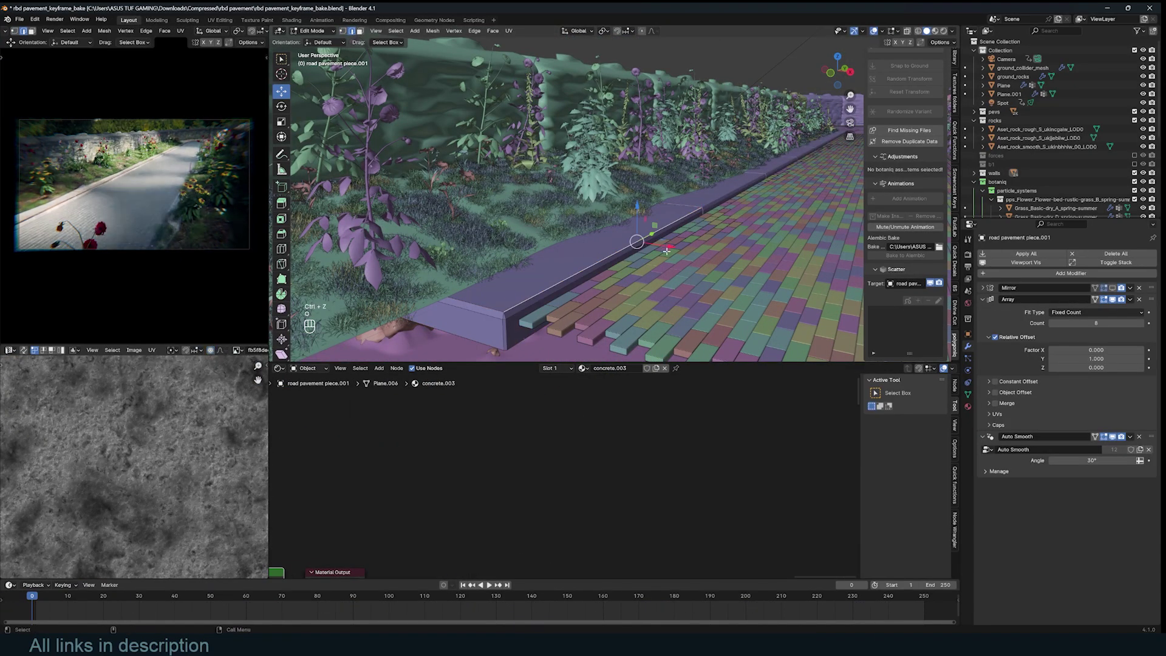
{"action": "left_click", "coordinate": [661, 244]}
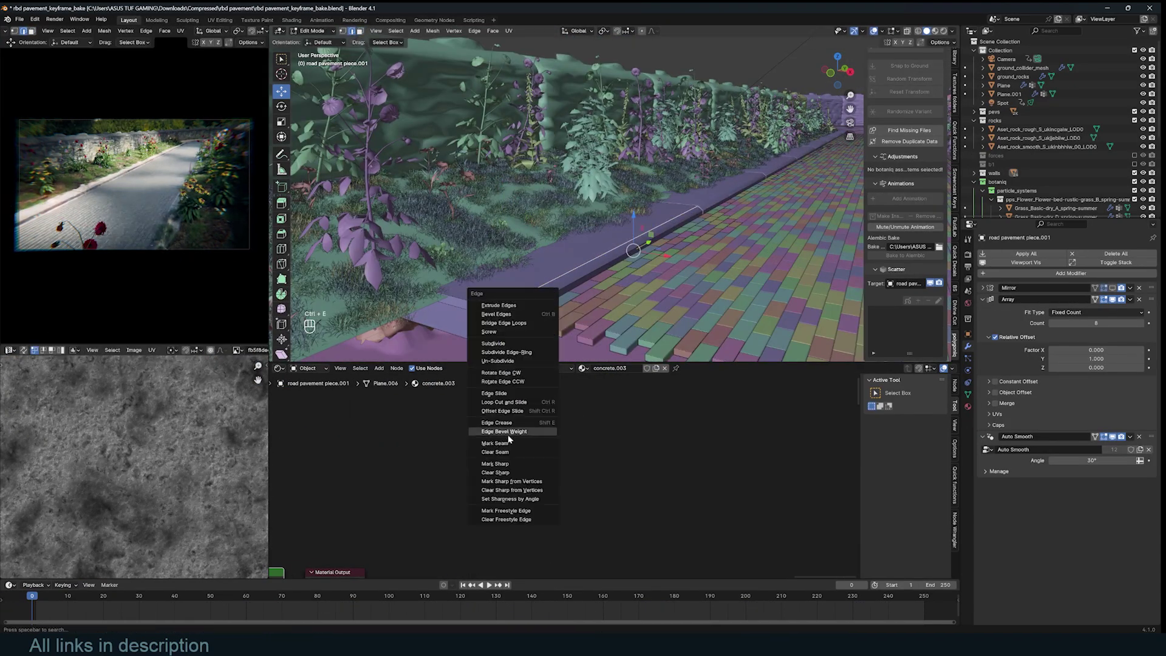
{"action": "left_click", "coordinate": [530, 430]}
{"action": "left_click", "coordinate": [610, 297]}
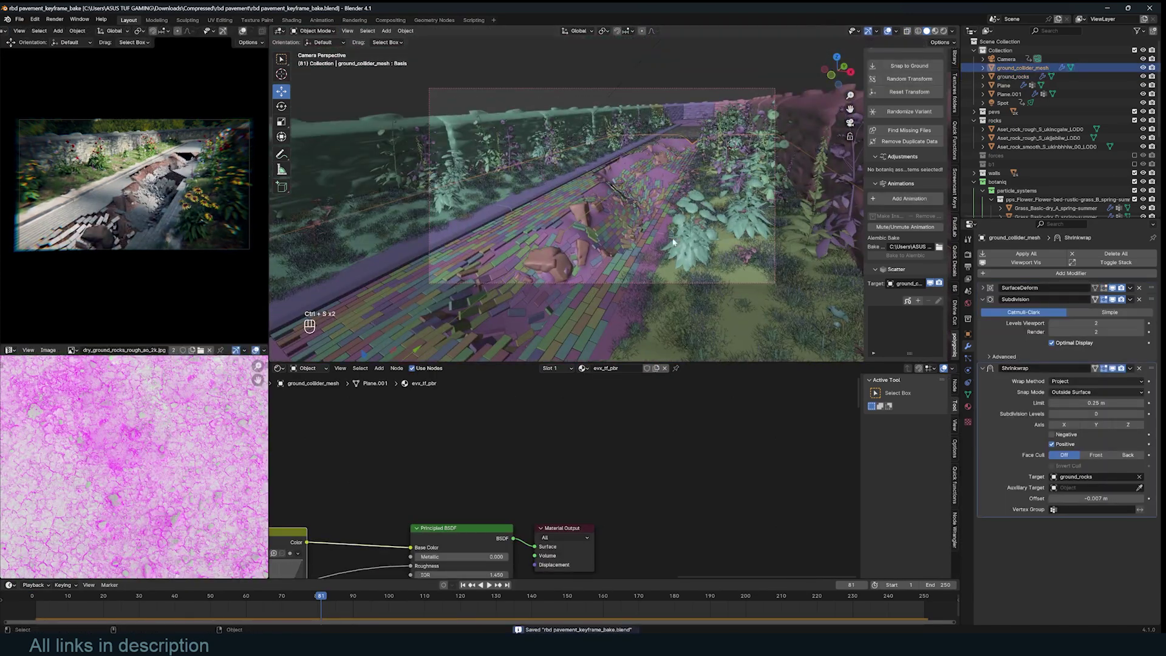
{"action": "key", "text": "ctrl+s"}
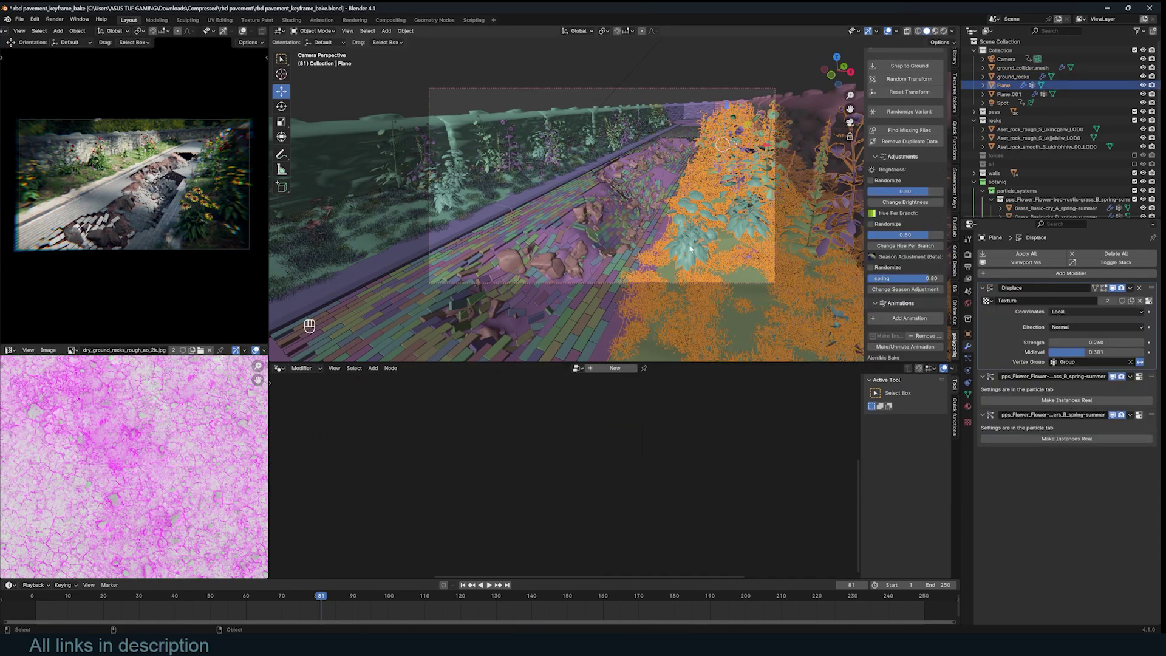
- Return the timeline to frame 0, set the end frame to 150, and open the scene's output and render settings
{"action": "left_click", "coordinate": [33, 615]}
{"action": "right_click", "coordinate": [33, 614]}
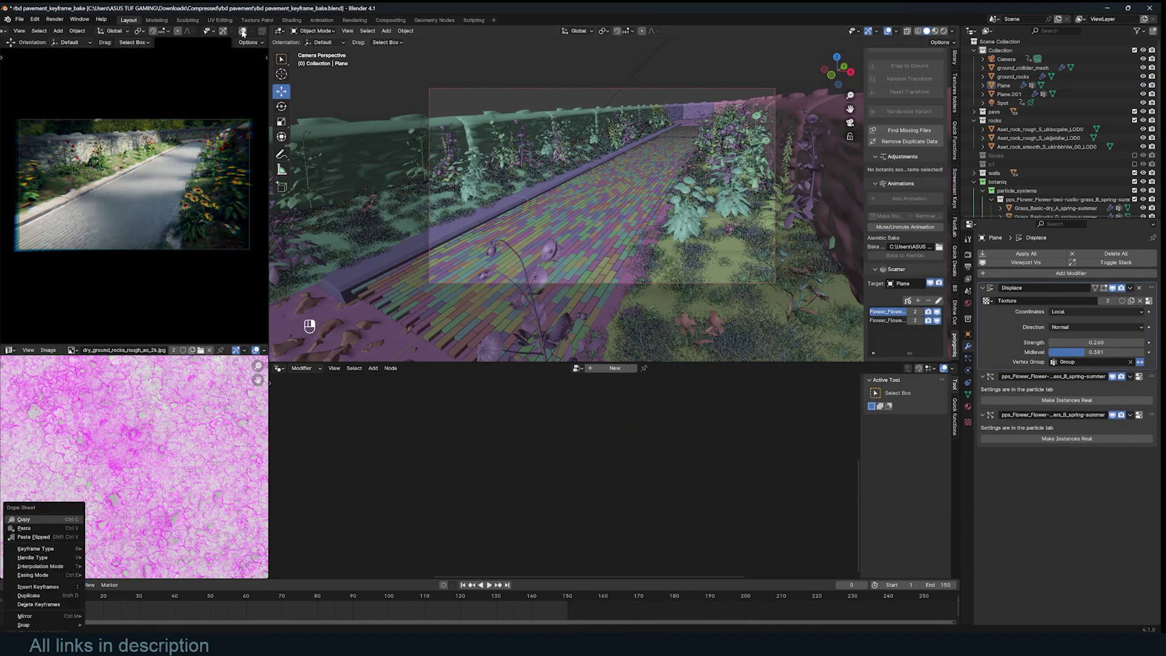
{"action": "left_click", "coordinate": [968, 266]}
{"action": "left_click", "coordinate": [1105, 494]}
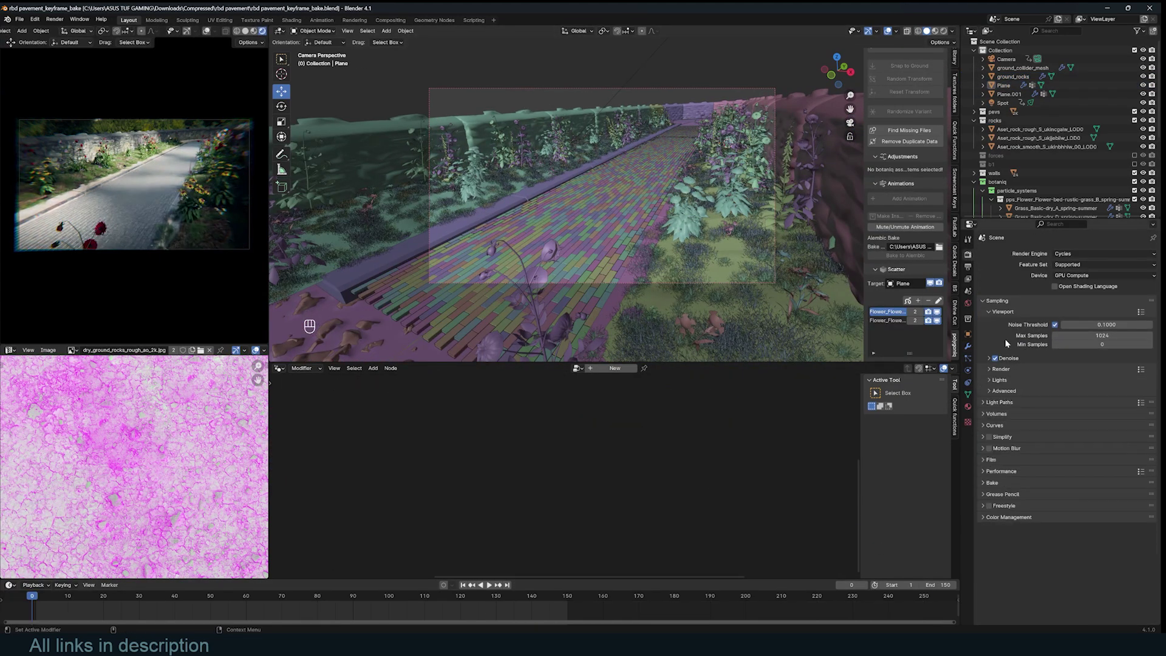